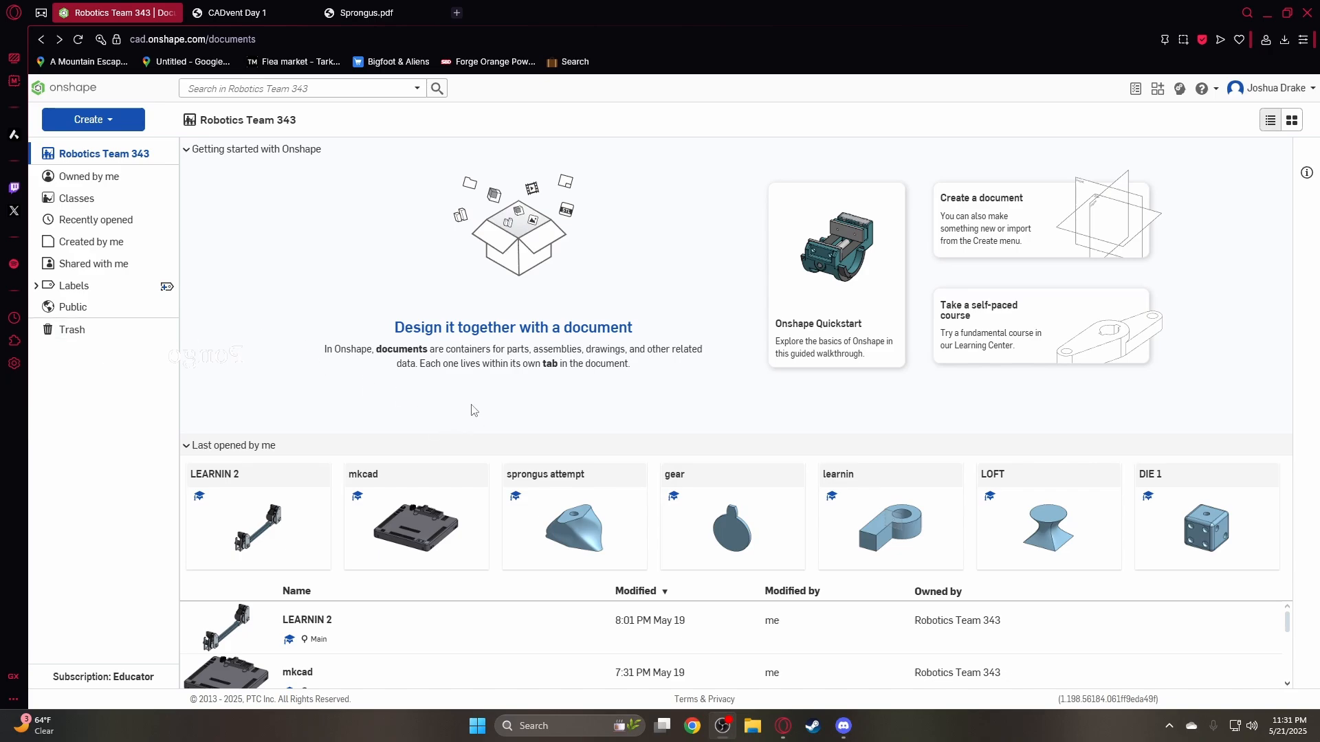
Examine the CADvent Day 1 drawing for the die's overall size, pip positions, hole callout and fillet radius
click(227, 9)
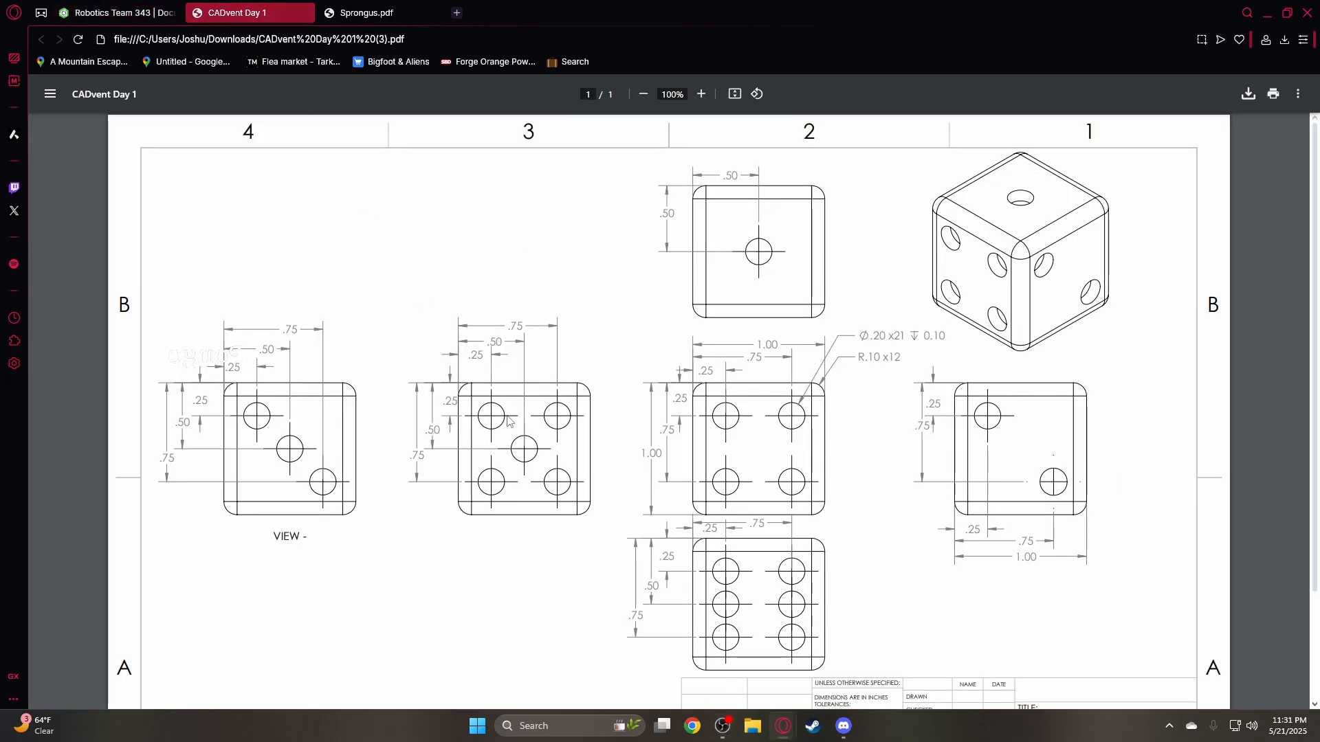
scroll(621, 390, down, 2)
scroll(622, 391, up, 2)
scroll(617, 444, down, 2)
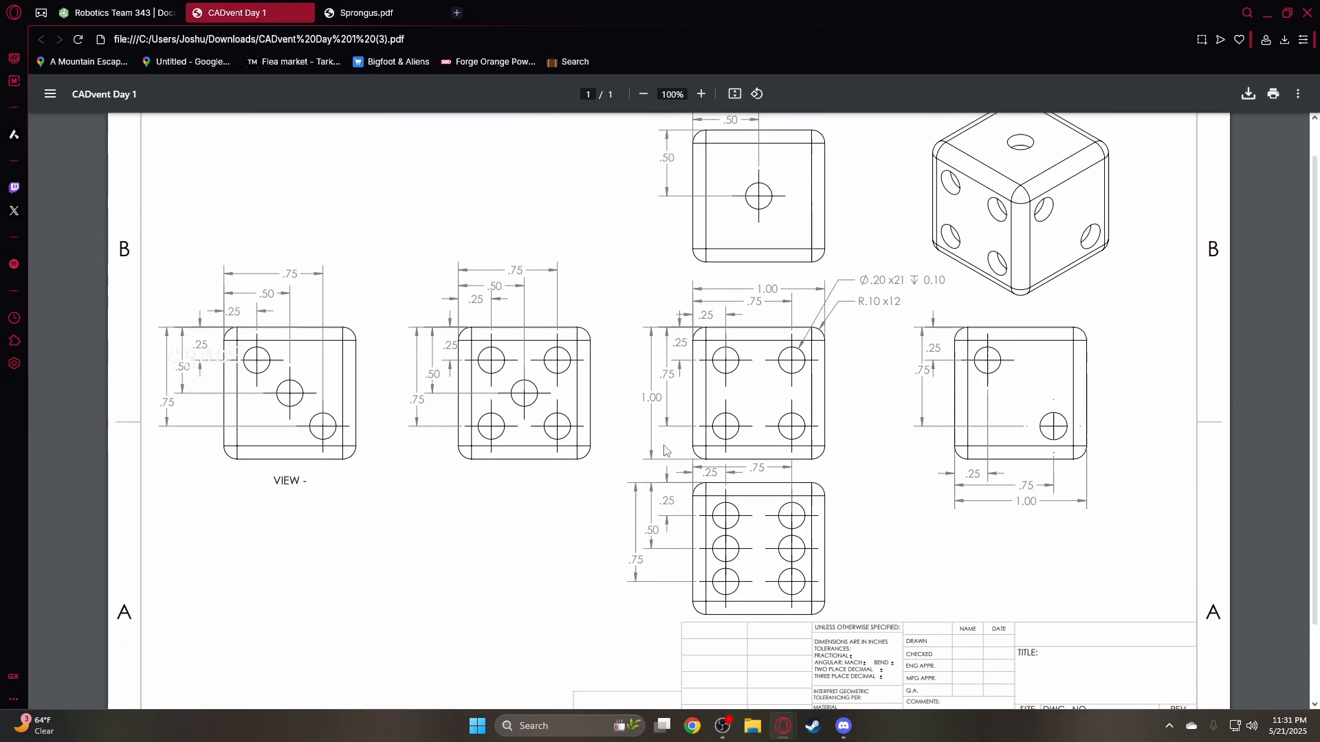
scroll(660, 437, up, 2)
scroll(717, 425, down, 2)
scroll(717, 425, up, 2)
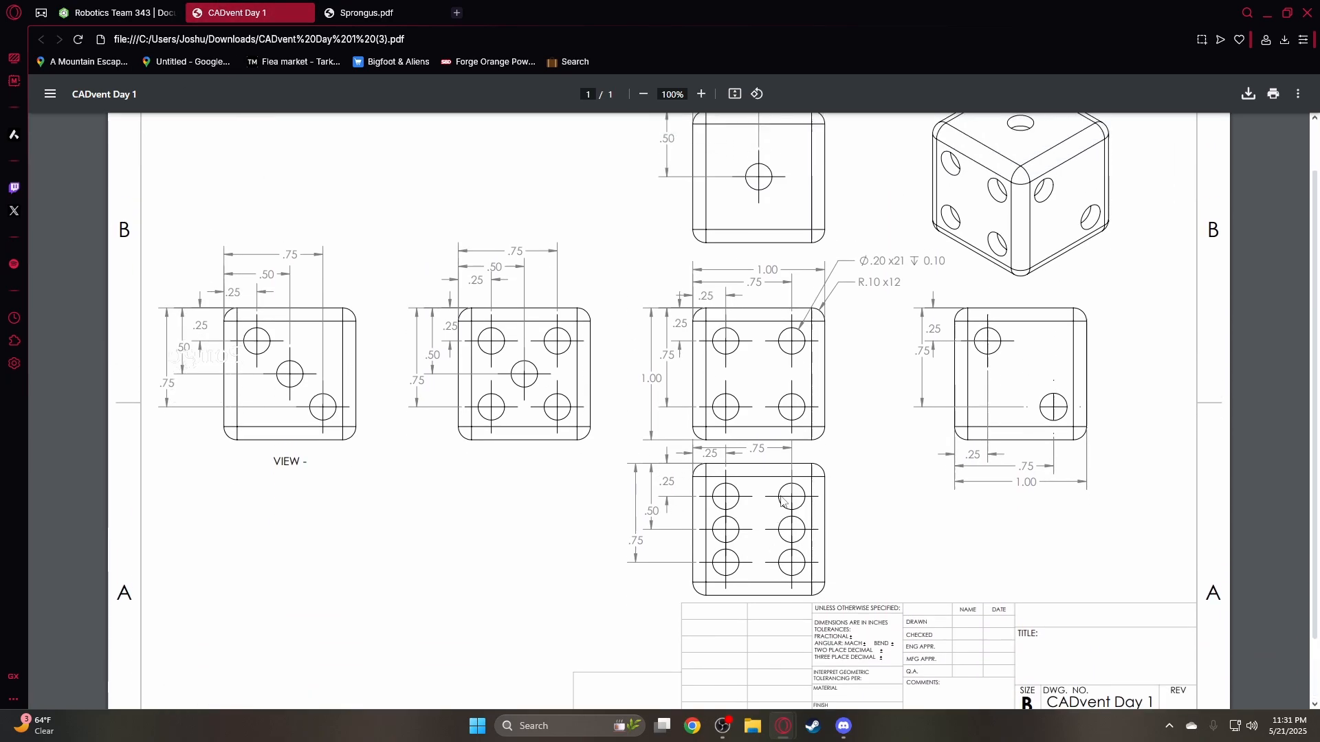
scroll(537, 461, down, 2)
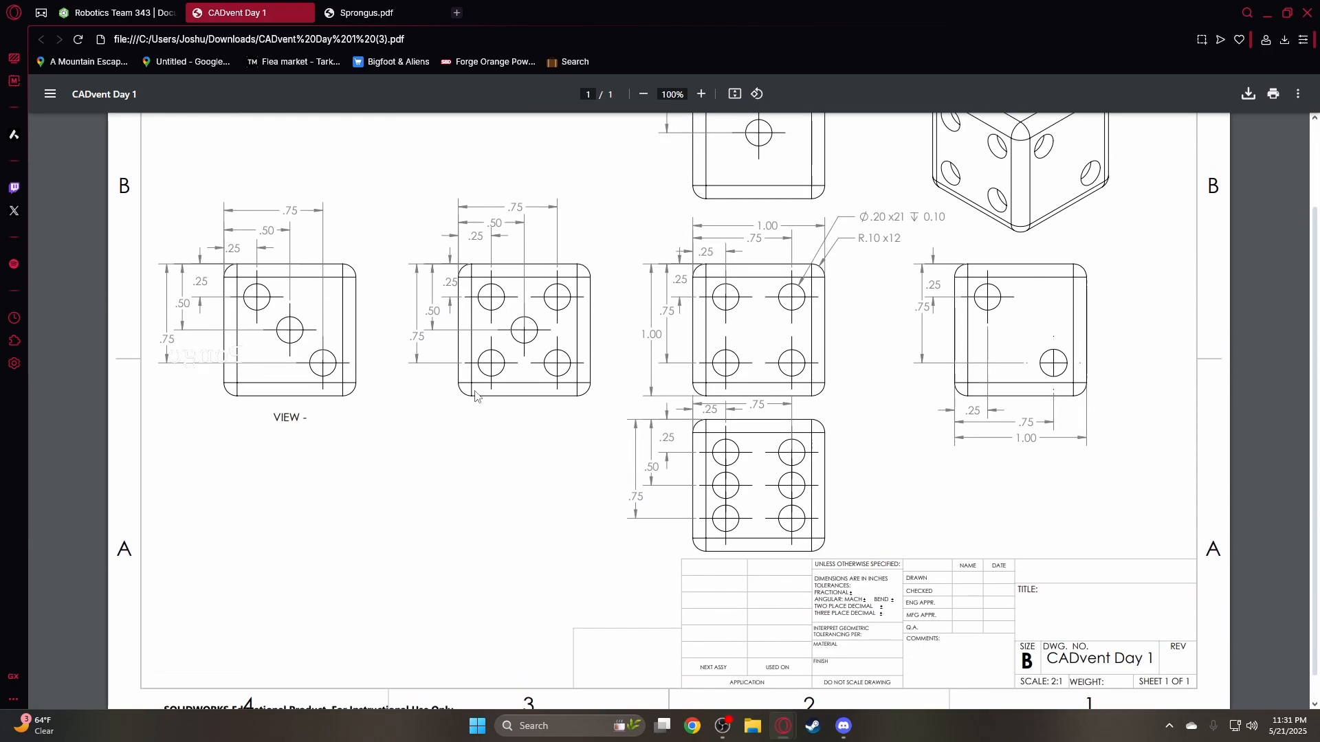
scroll(401, 425, up, 2)
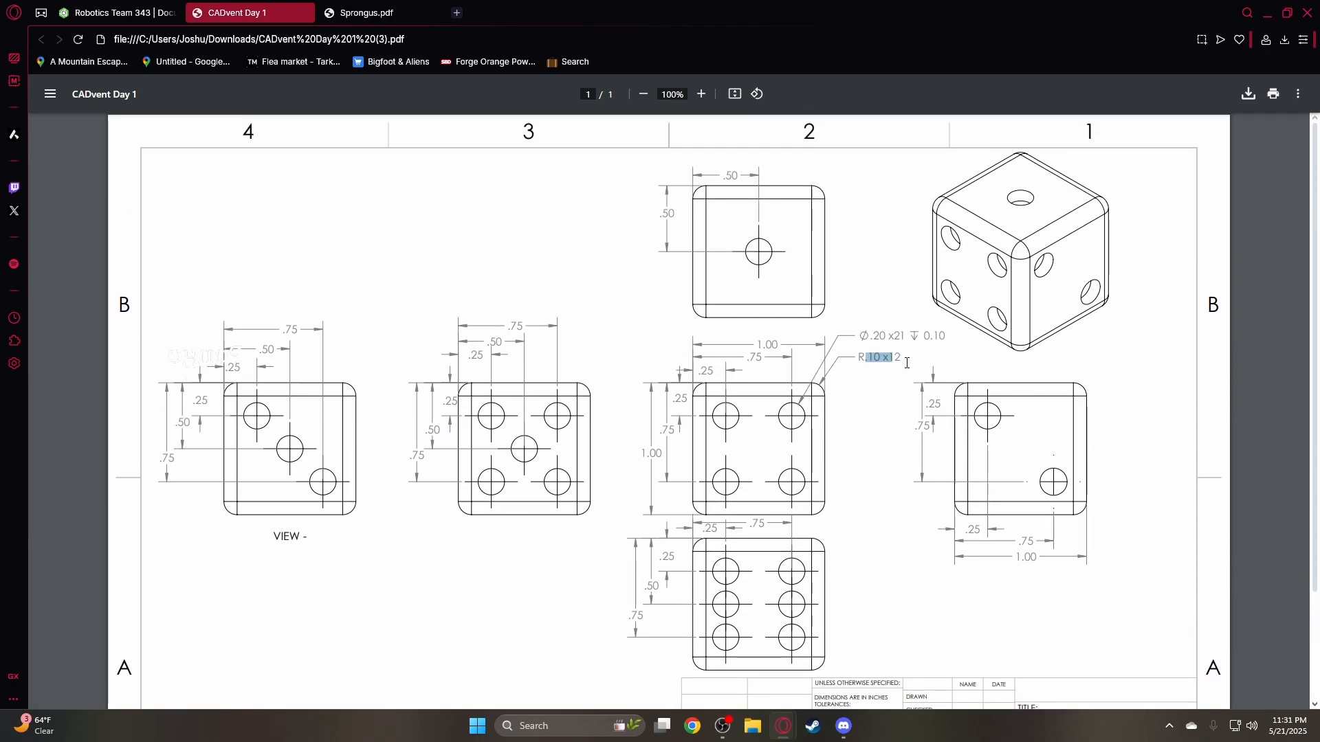
Switch back to Onshape and create a new document named die2
click(97, 12)
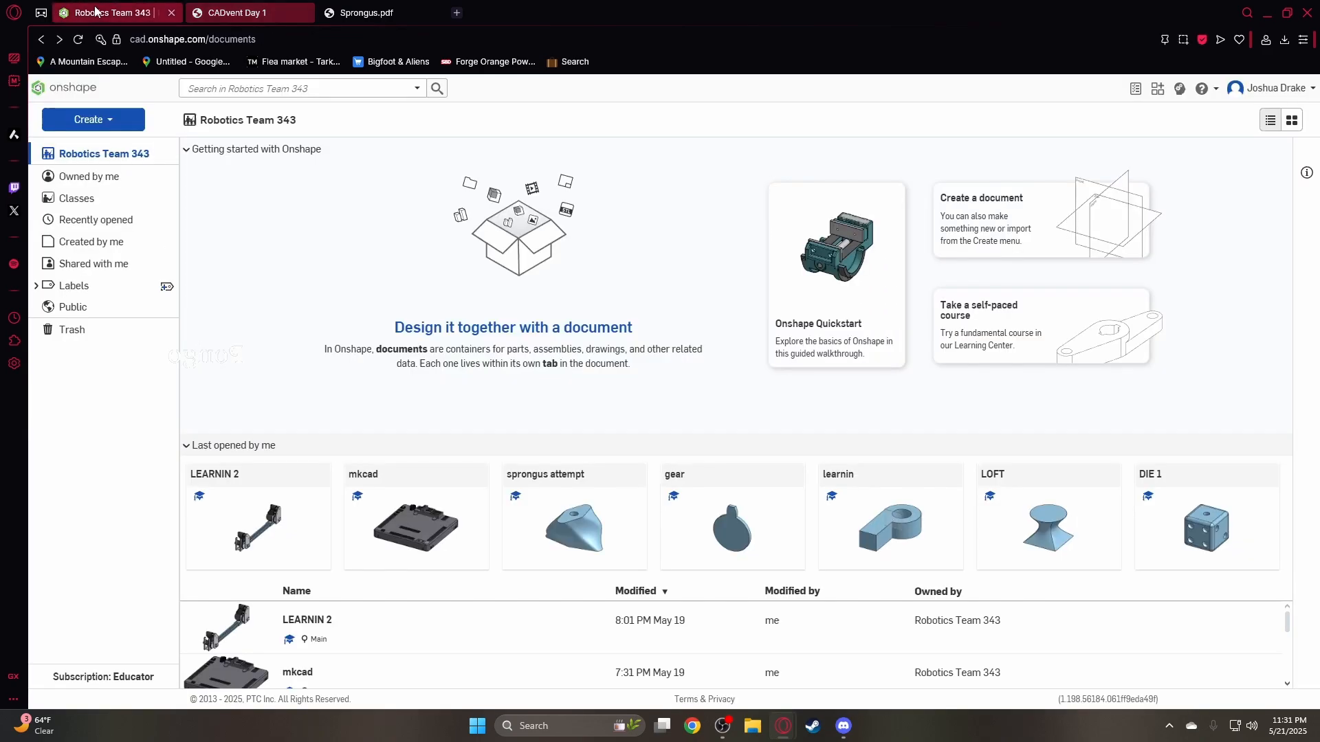
click(92, 119)
click(95, 141)
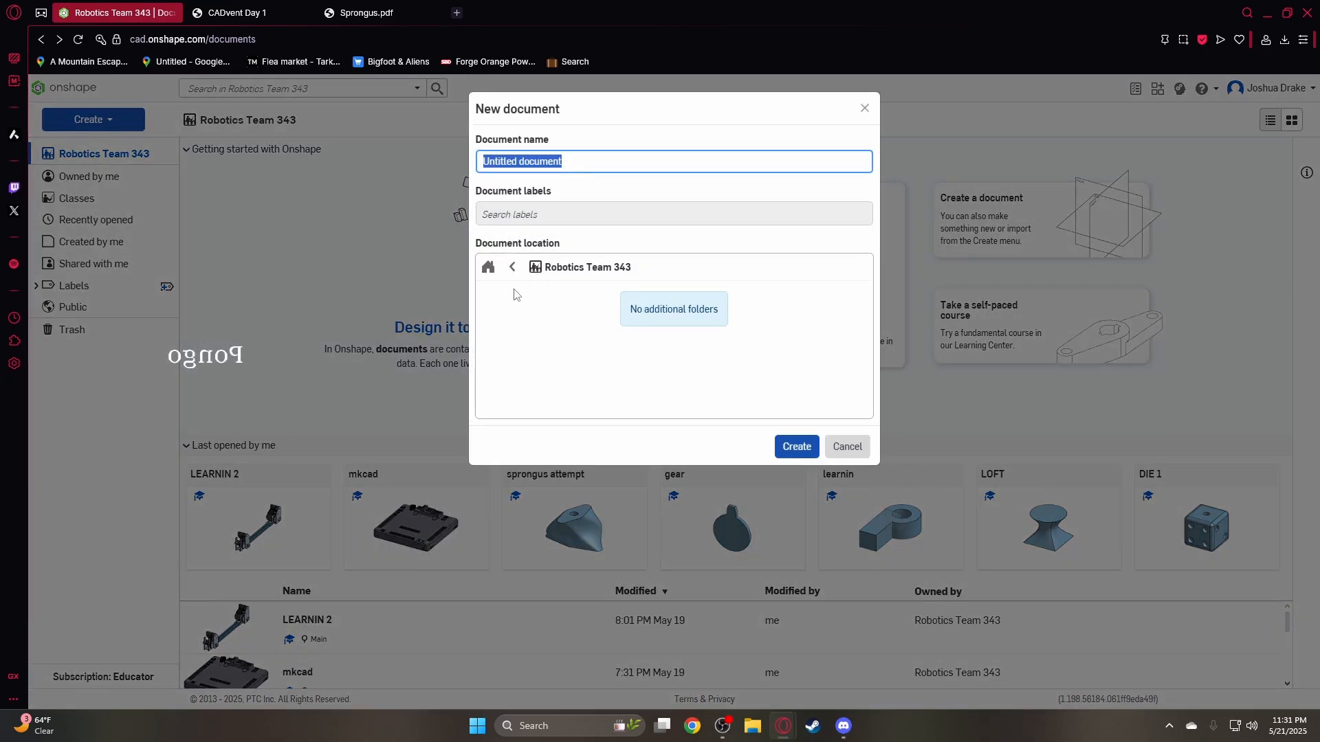
text(die2)
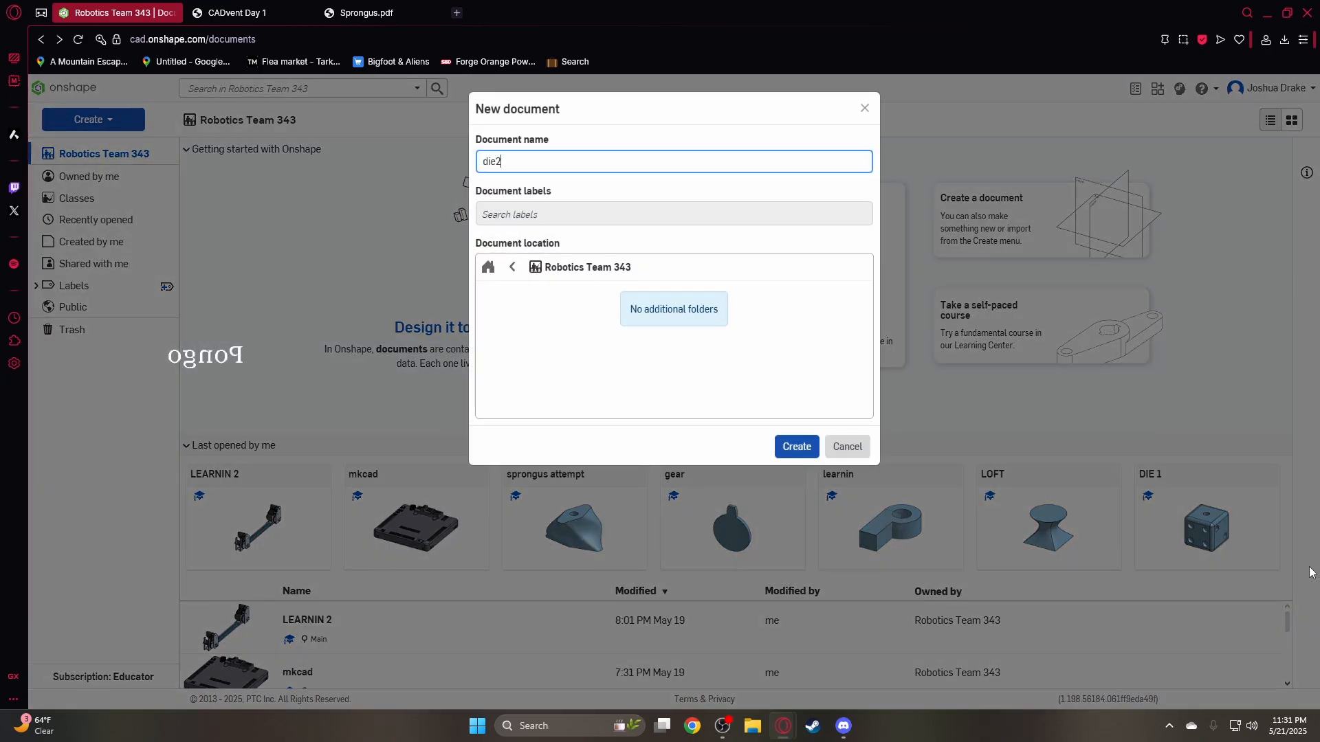
click(791, 457)
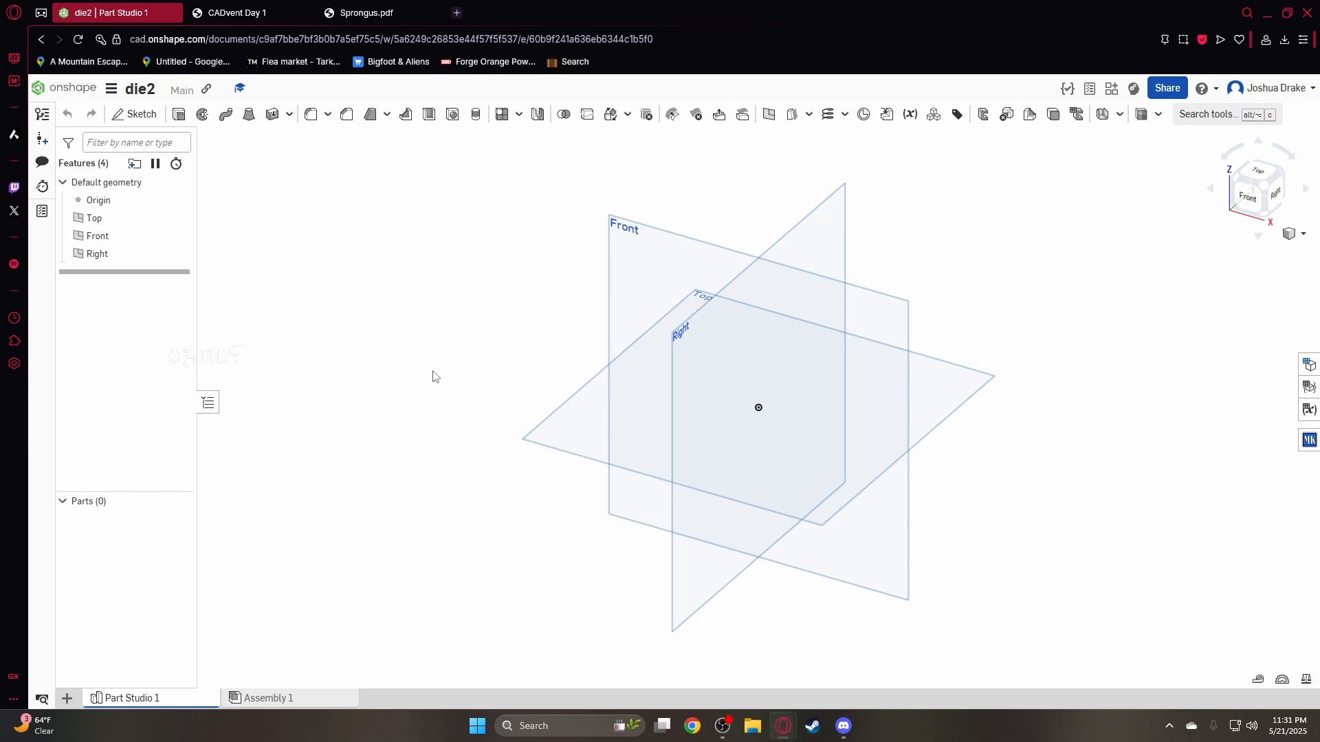
Sketch a center point rectangle about 1.17 by 1.25 in on the Front plane, centred on the origin
click(134, 116)
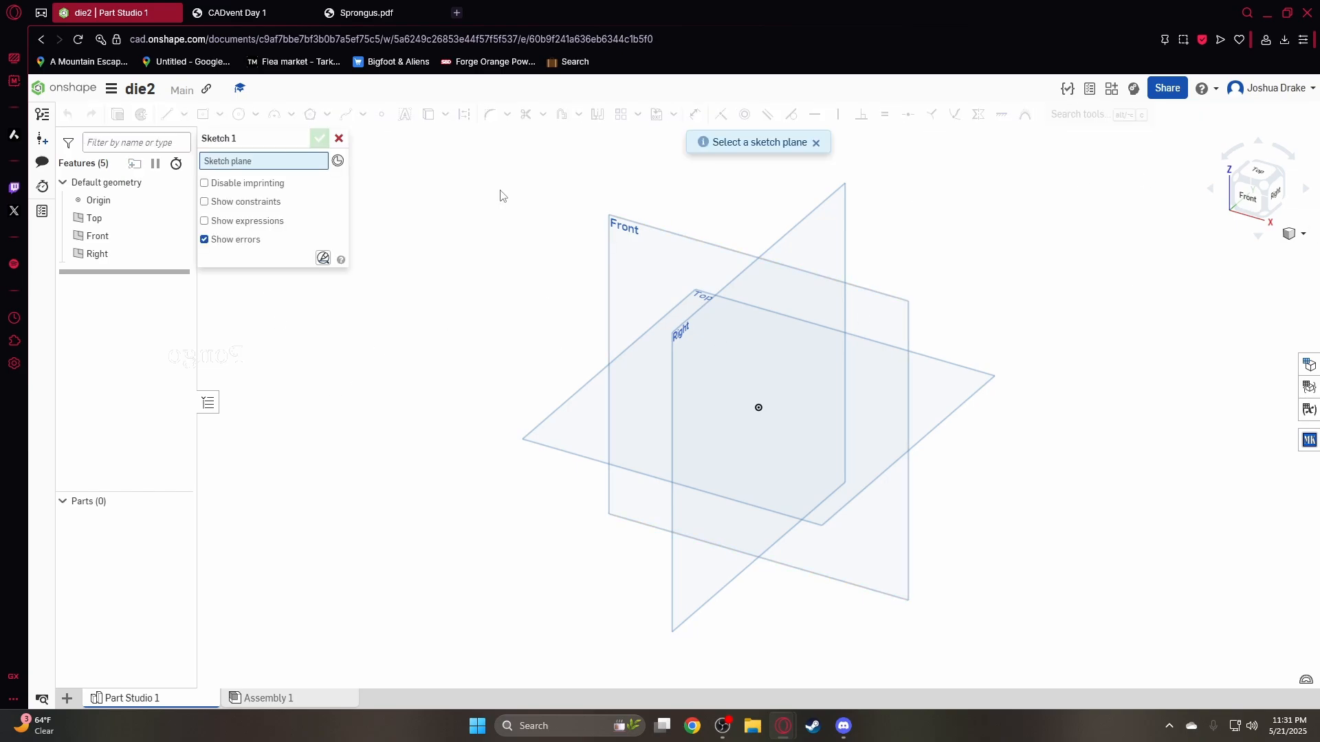
click(633, 229)
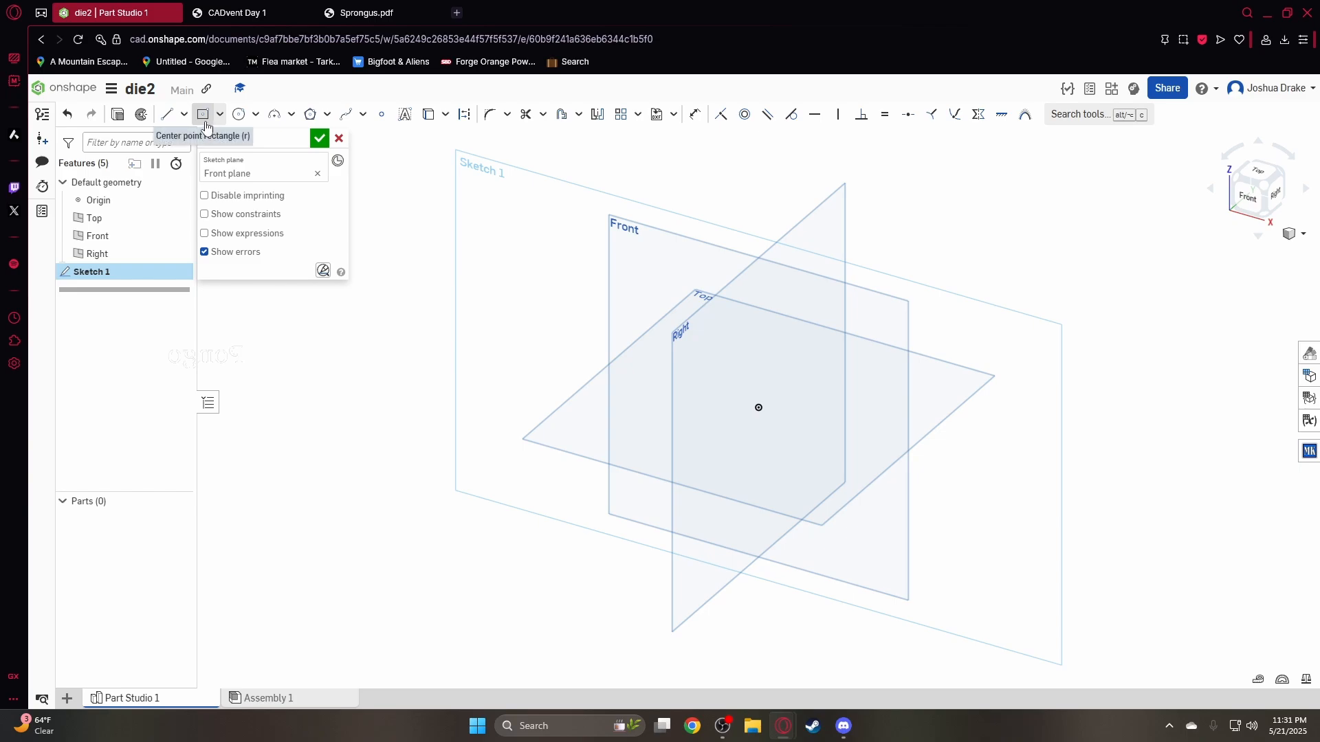
key(n)
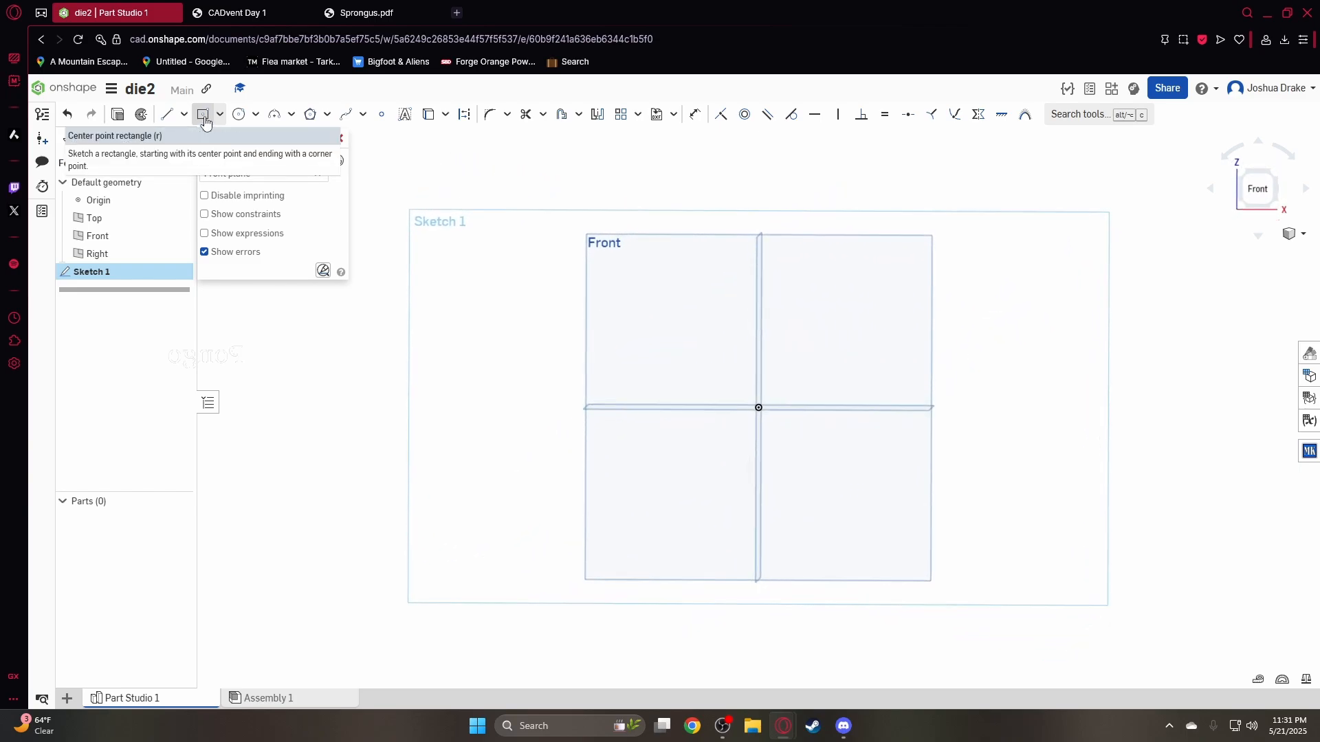
click(204, 116)
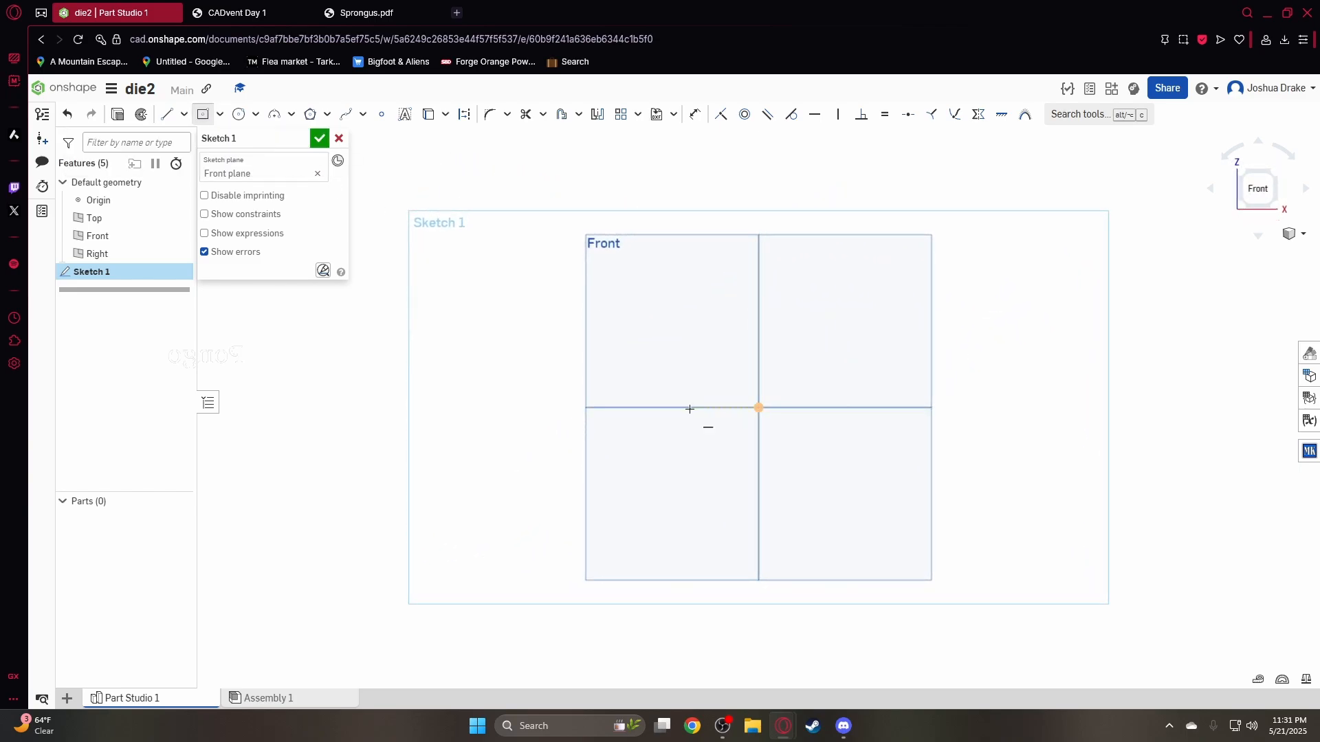
click(758, 407)
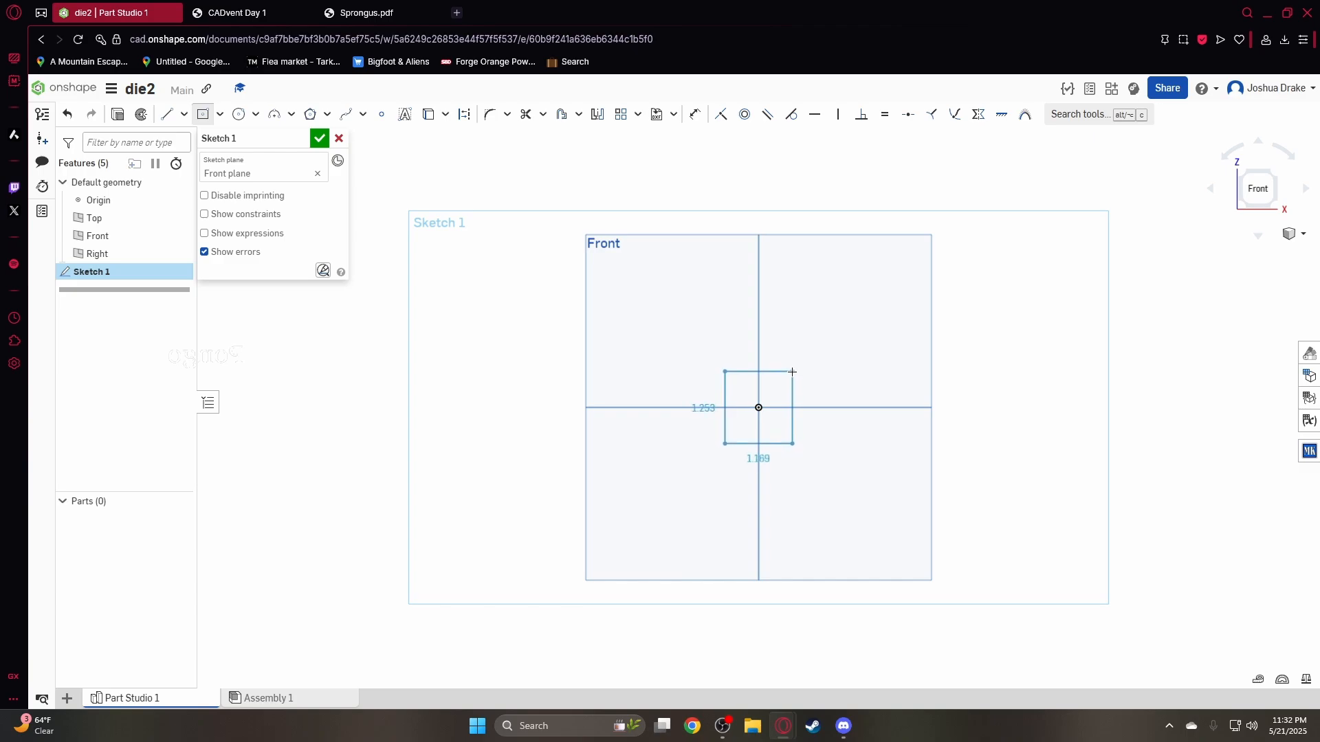
click(792, 373)
key(Escape)
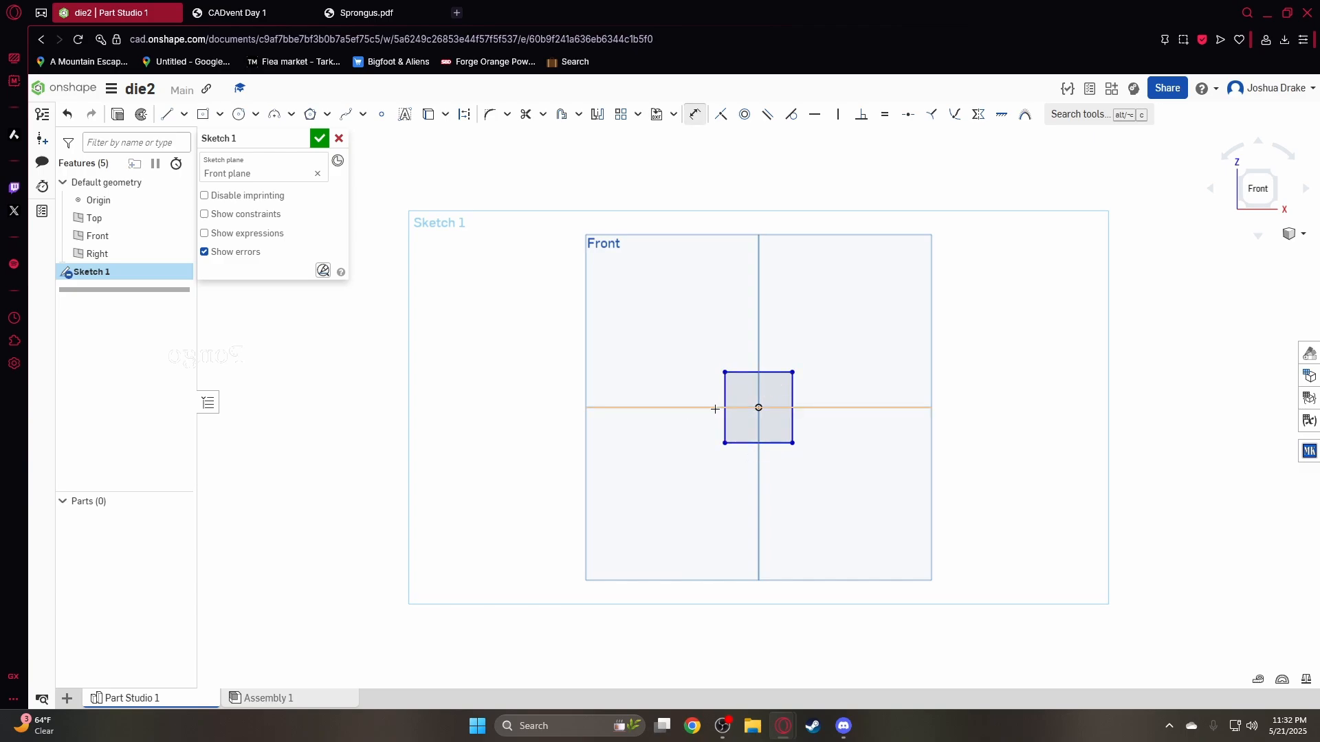
Dimension the rectangle's height and width to 1 in each and finish the sketch
click(725, 408)
click(699, 406)
text(1)
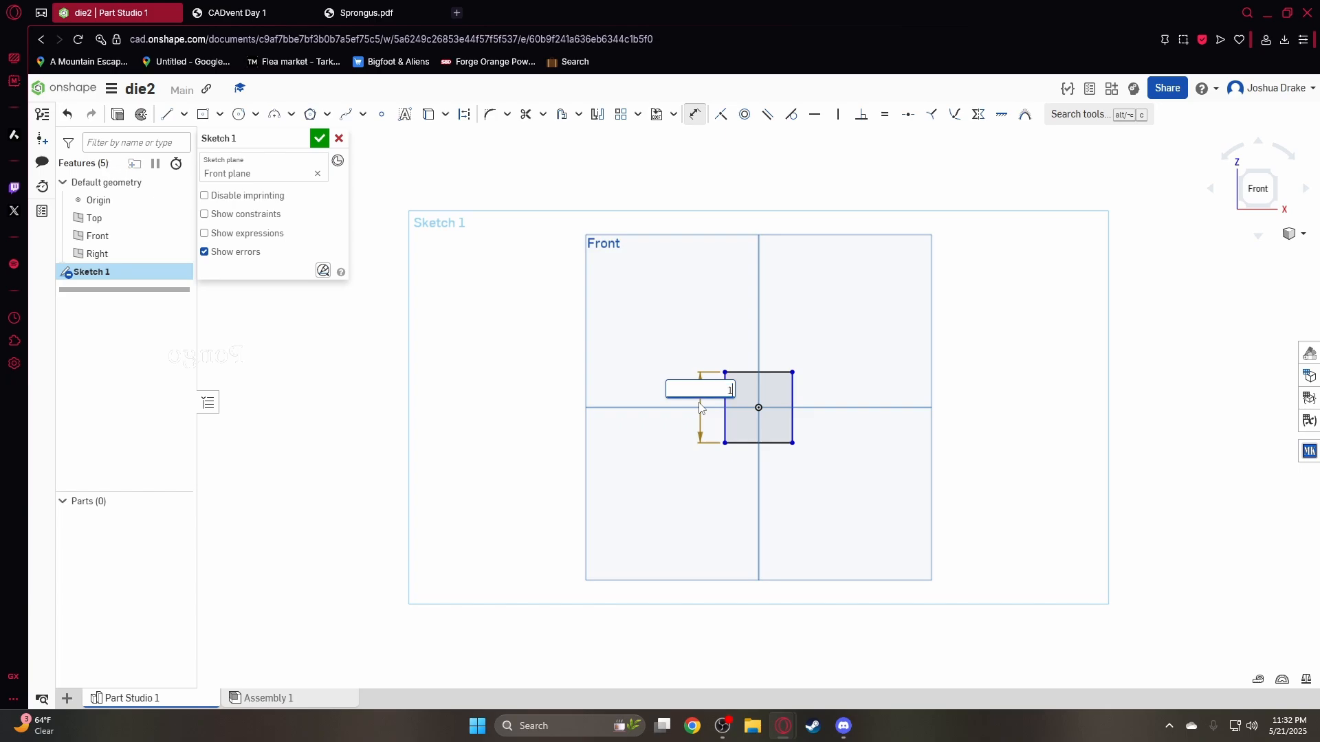
key(Return)
click(746, 378)
click(752, 364)
text(1)
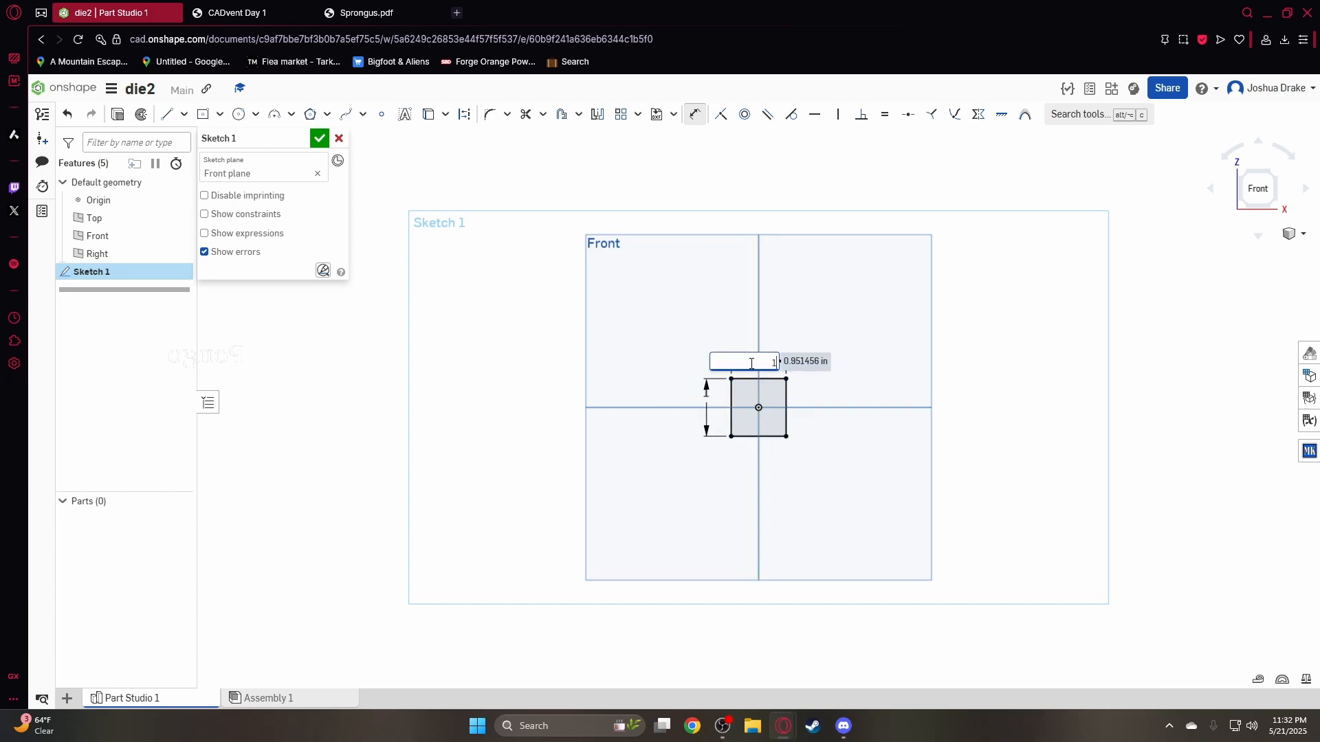
key(Return)
click(320, 138)
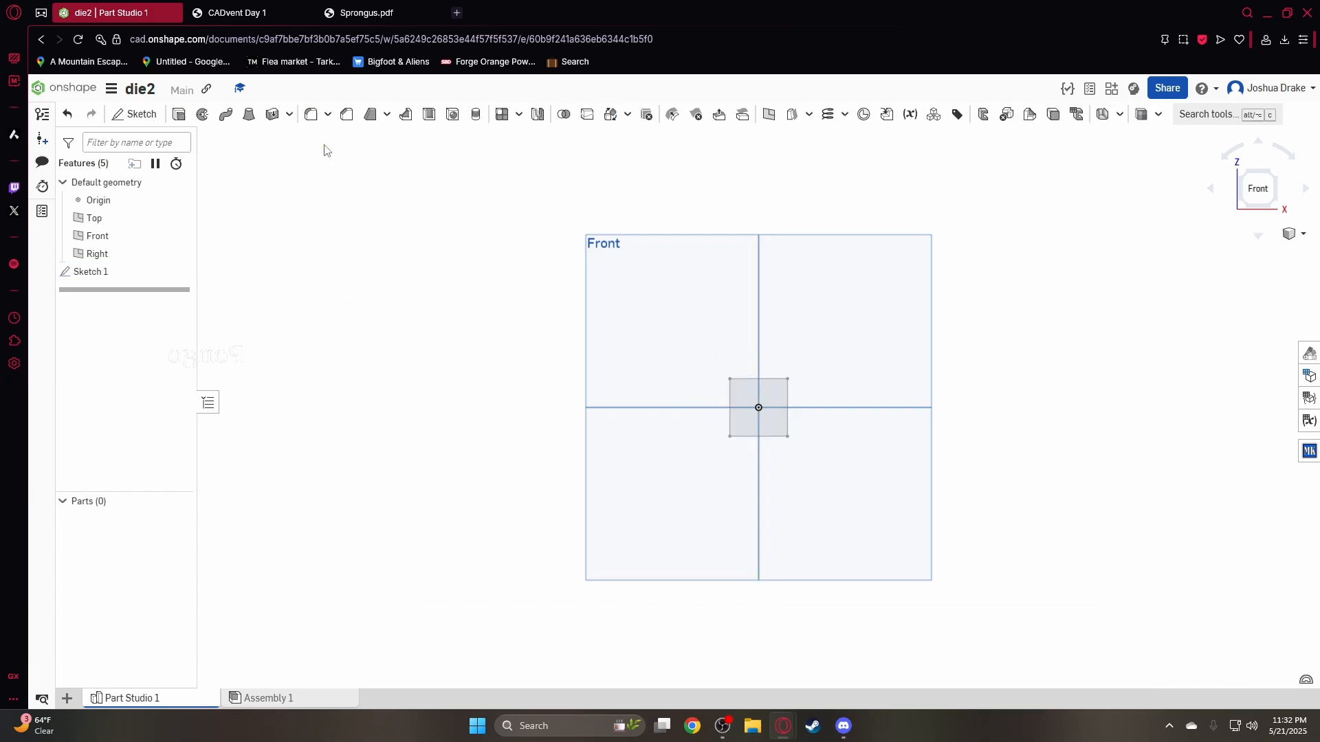
Extrude the square 1 in as a new solid, symmetric about the sketch plane, checking the size against the CADvent drawing
click(1276, 174)
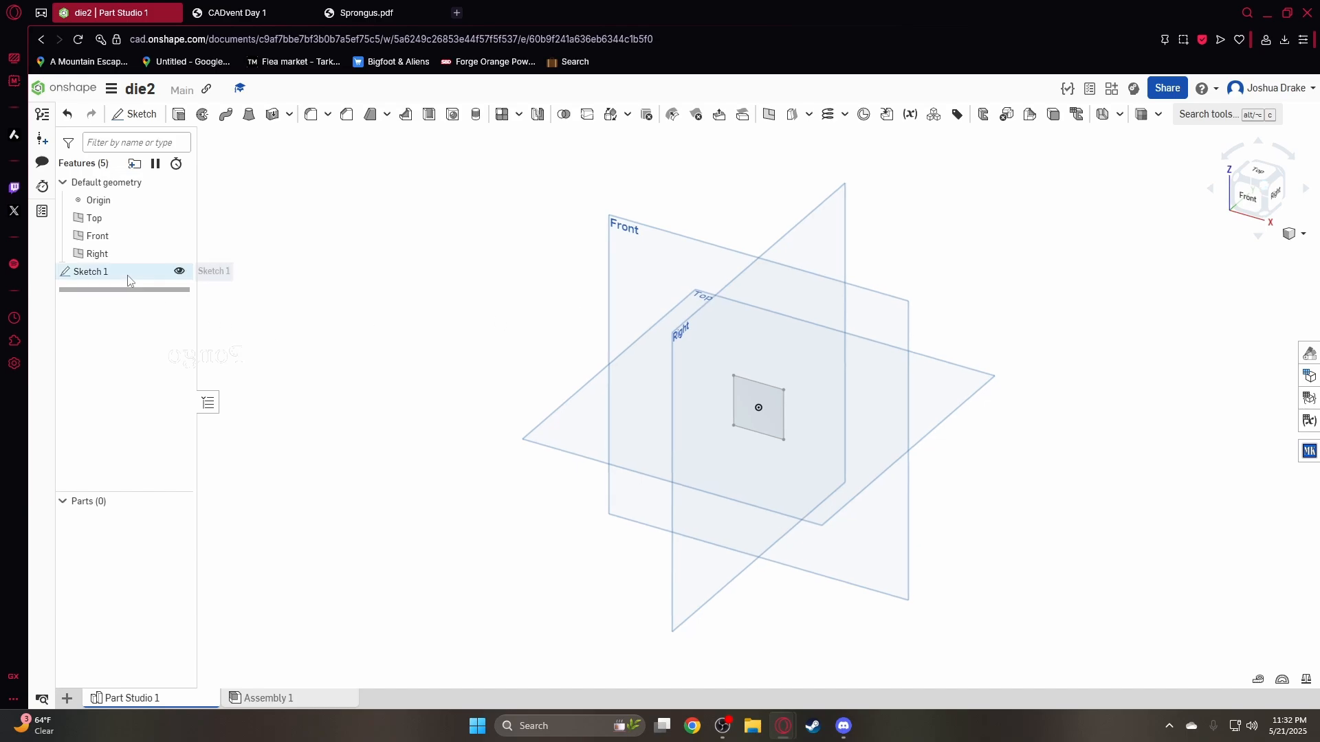
click(179, 114)
click(777, 397)
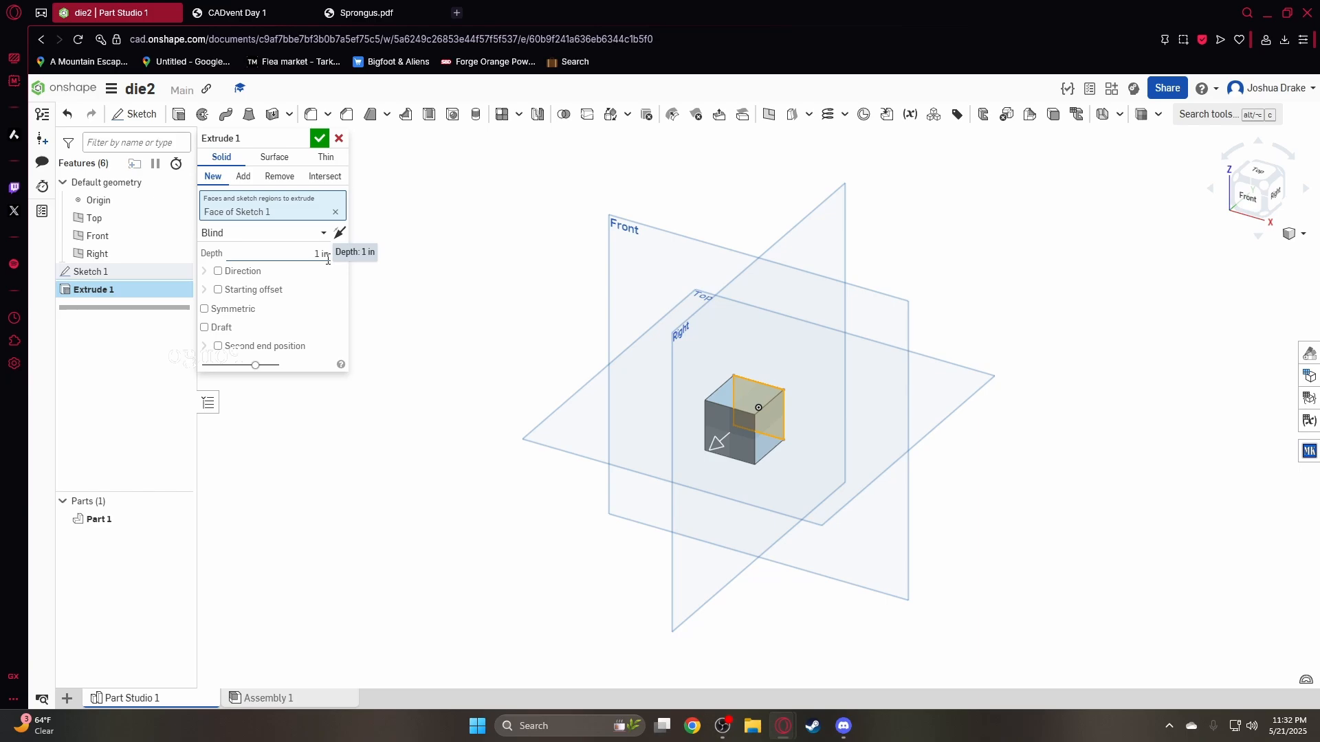
click(275, 10)
double_click(764, 344)
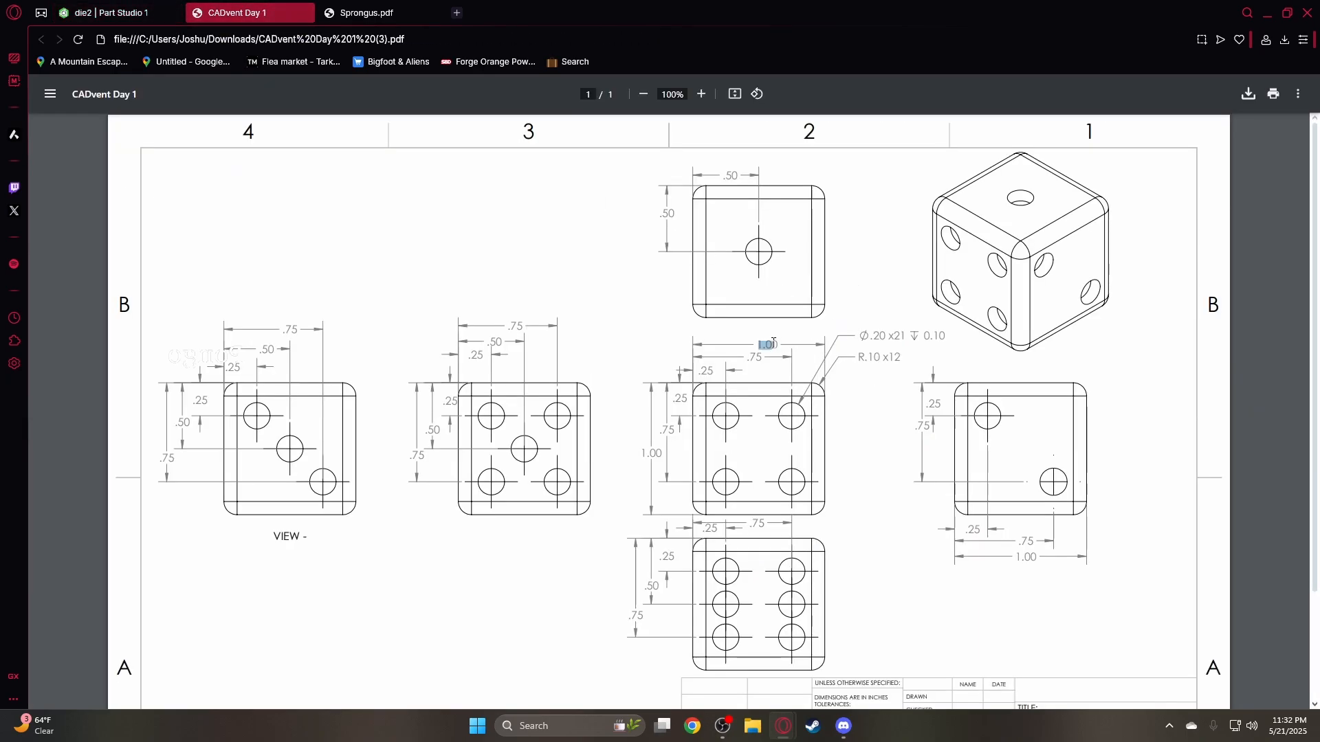
double_click(653, 453)
click(126, 9)
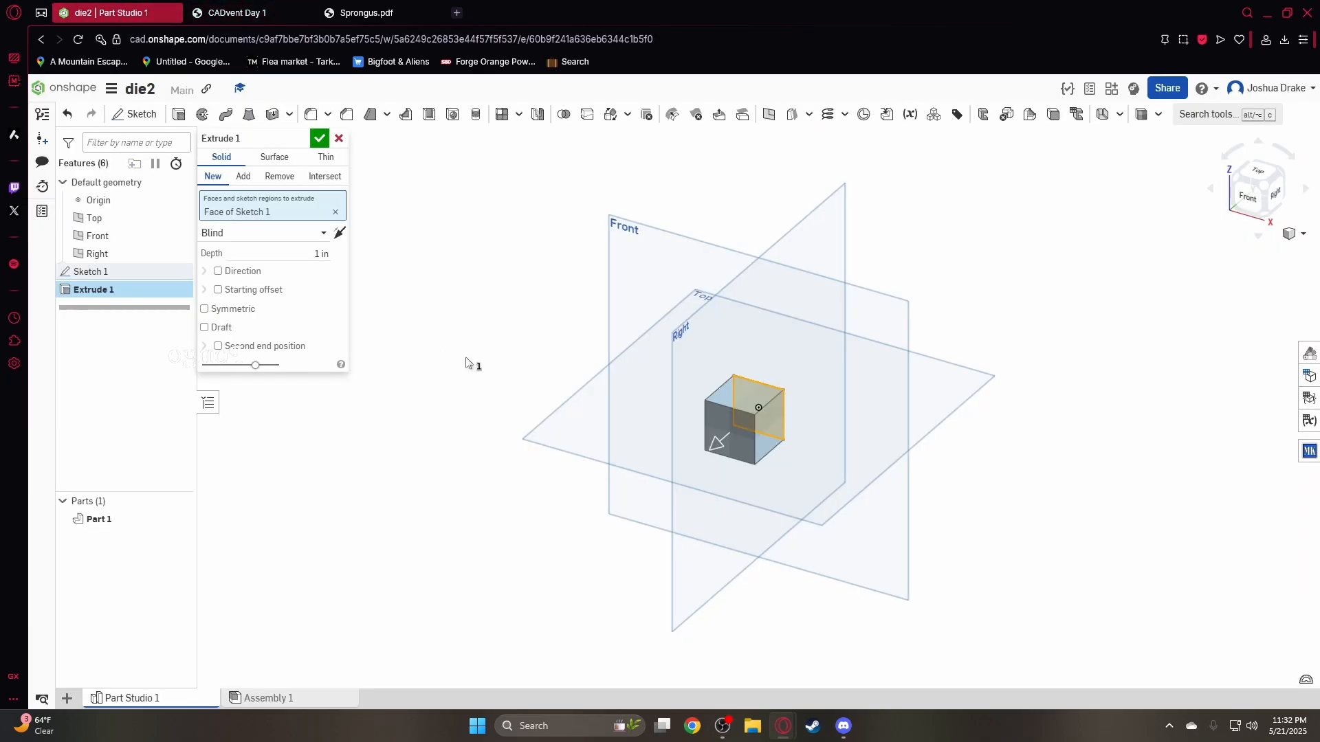
click(234, 313)
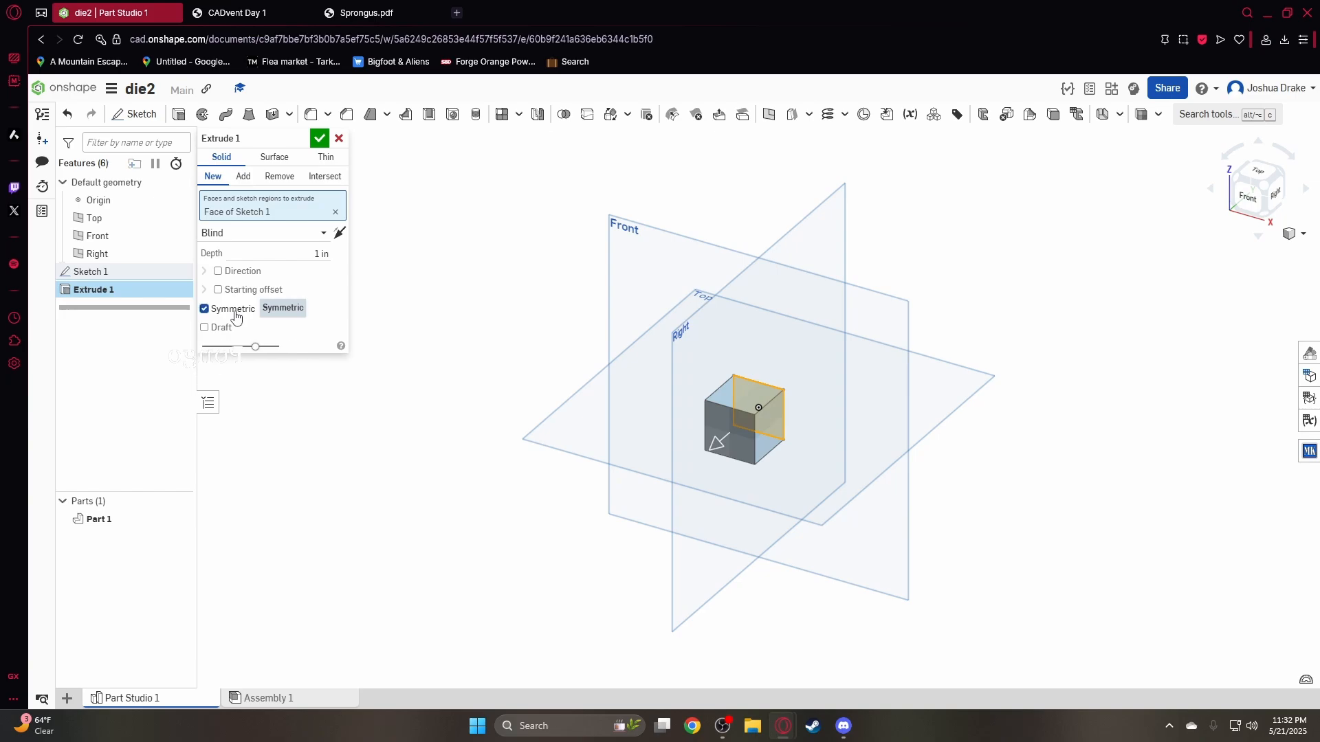
scroll(761, 417, up, 5)
scroll(745, 376, down, 5)
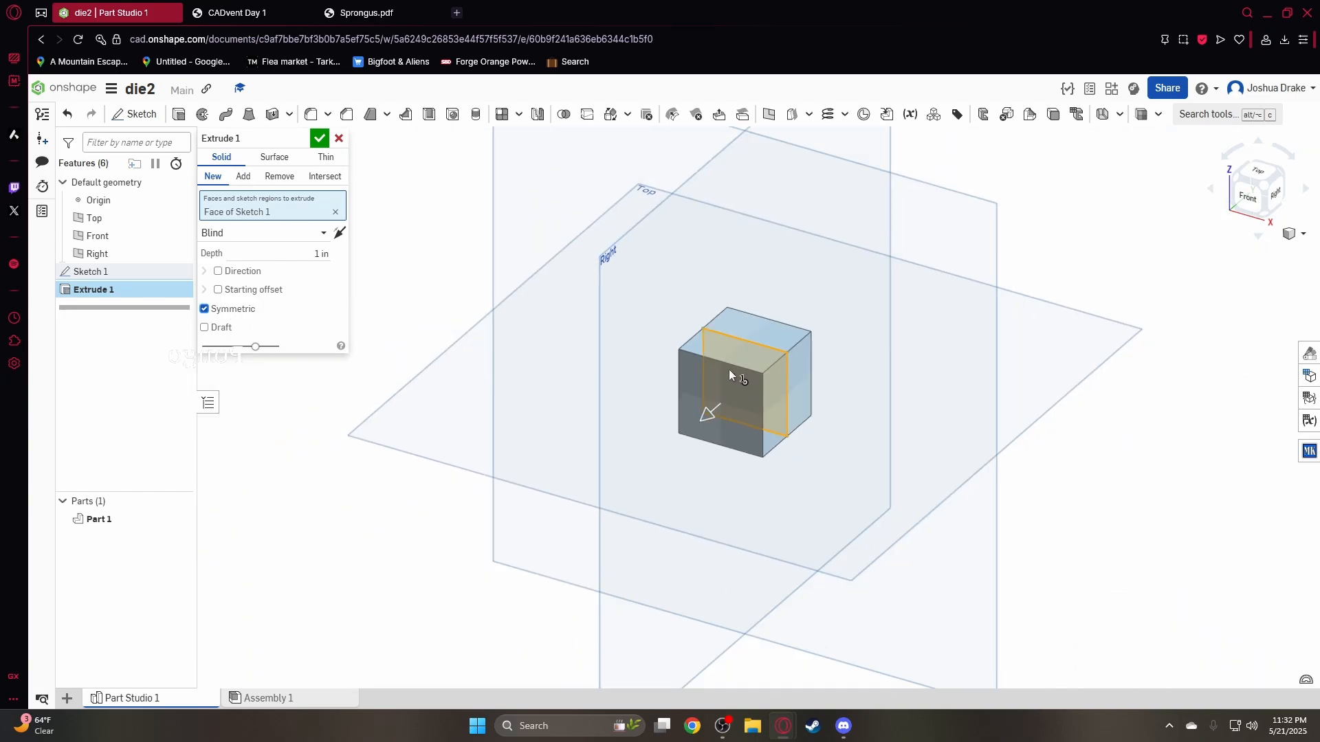
click(319, 139)
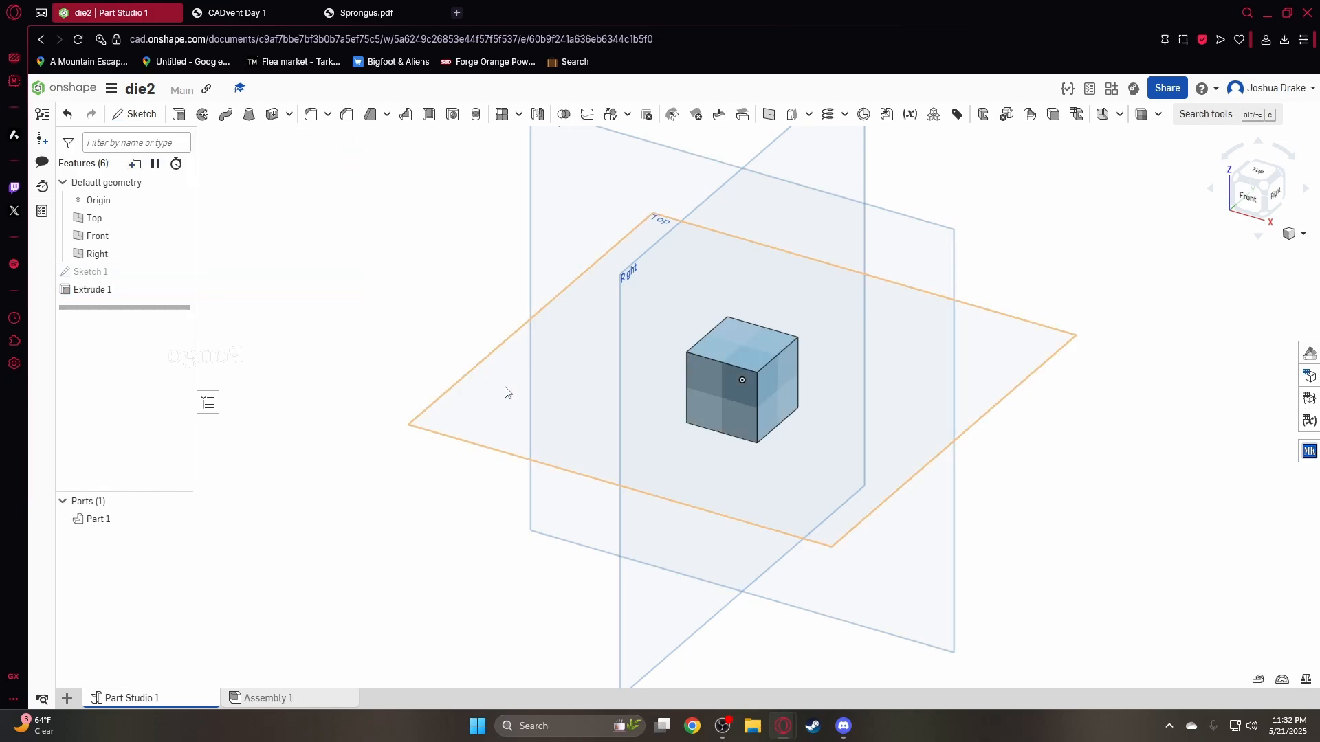
Sketch a single point at the centre of the cube's top face, consulting the drawing for the one-pip layout
click(141, 117)
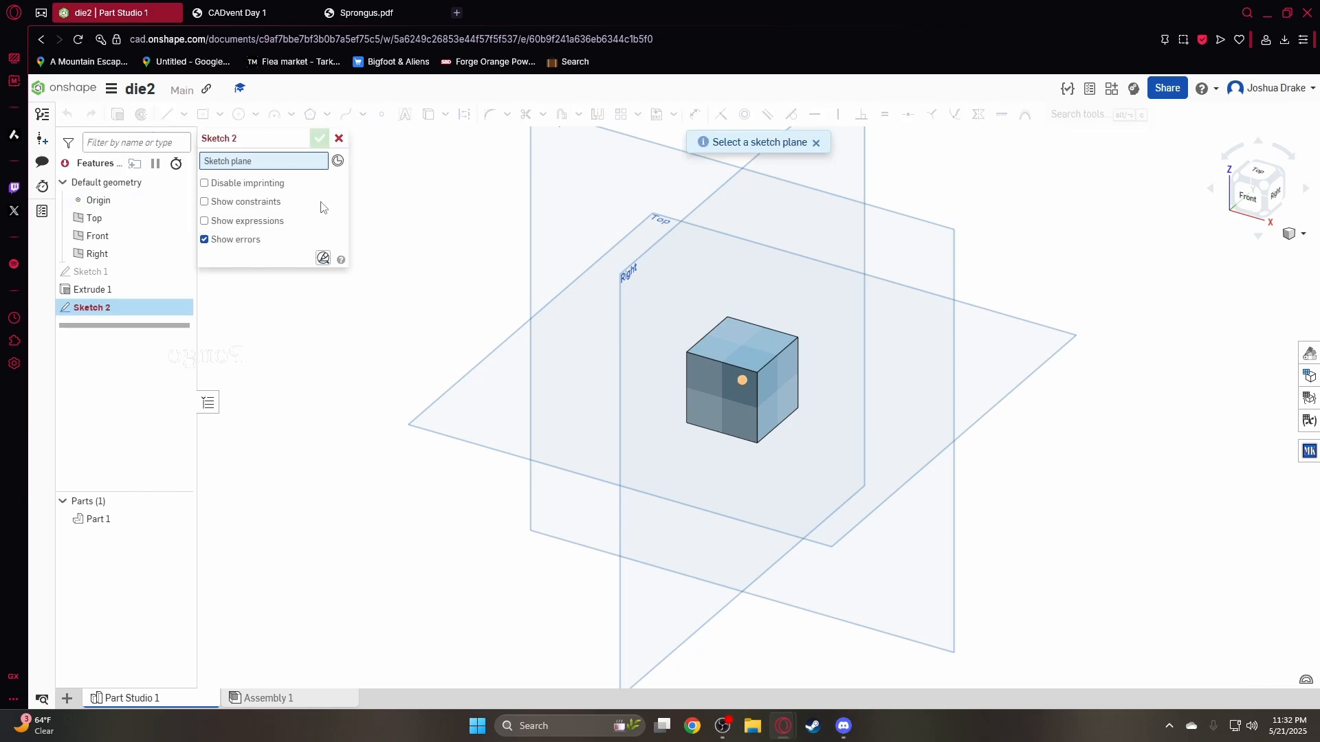
click(732, 353)
click(399, 7)
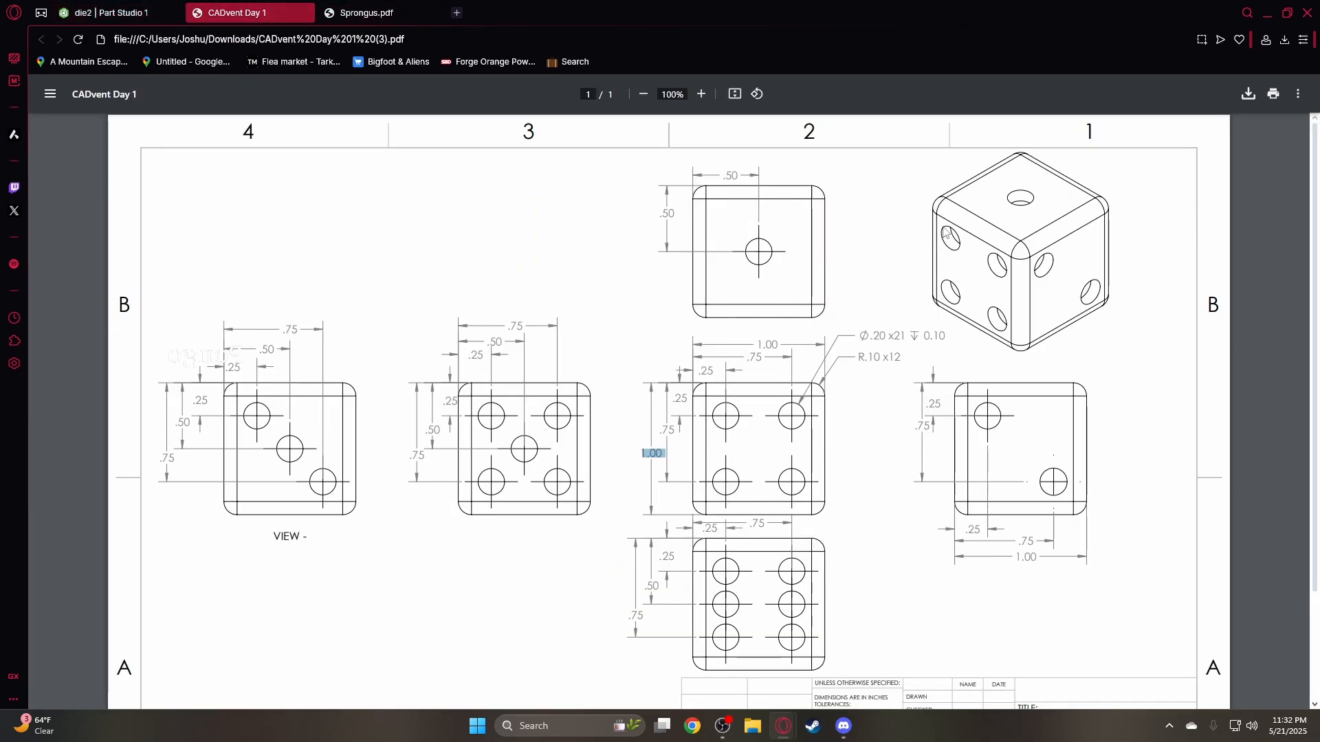
key(ctrl+Tab)
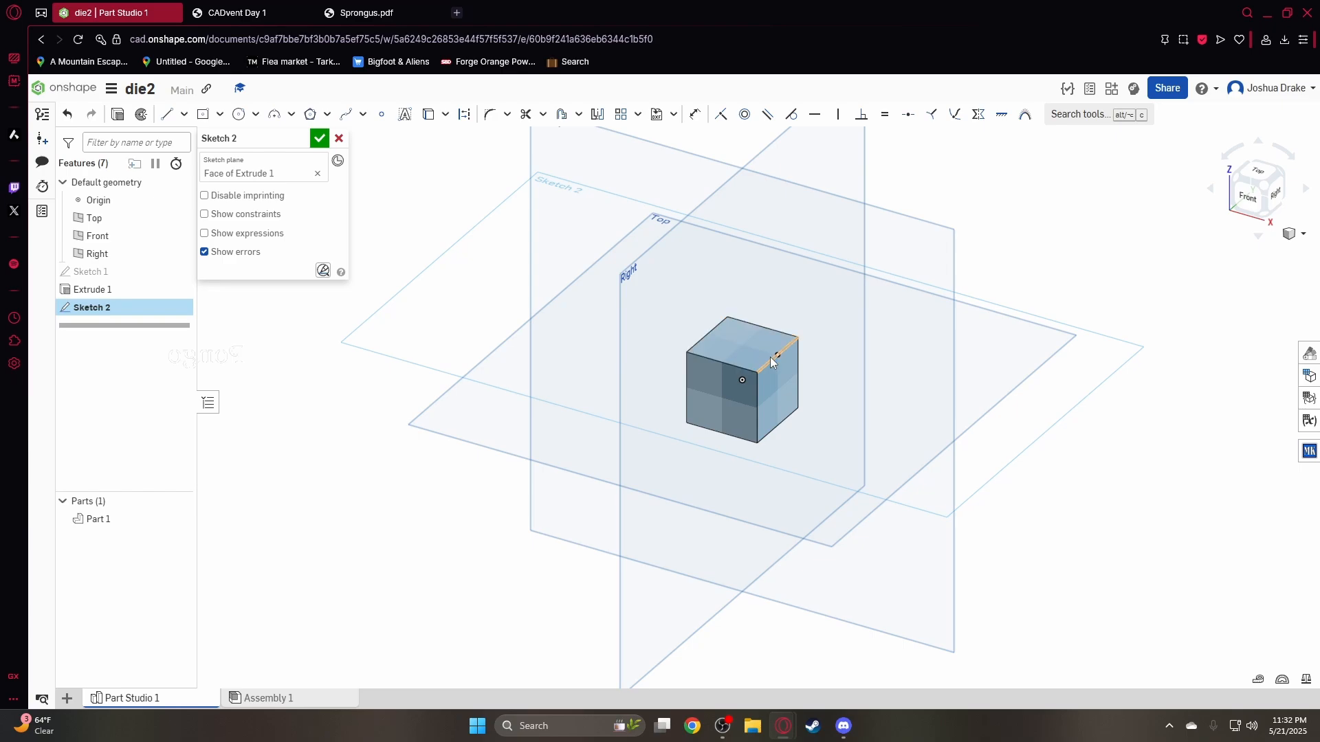
key(n)
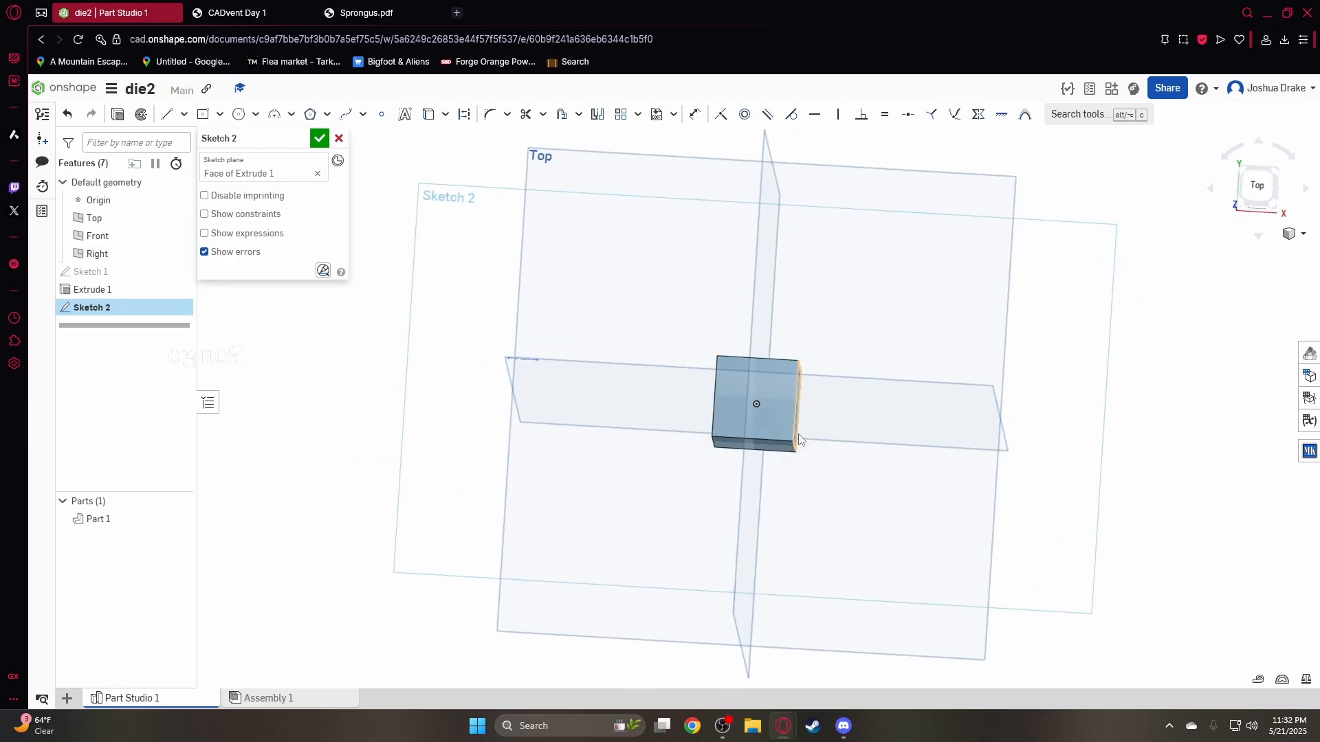
click(381, 114)
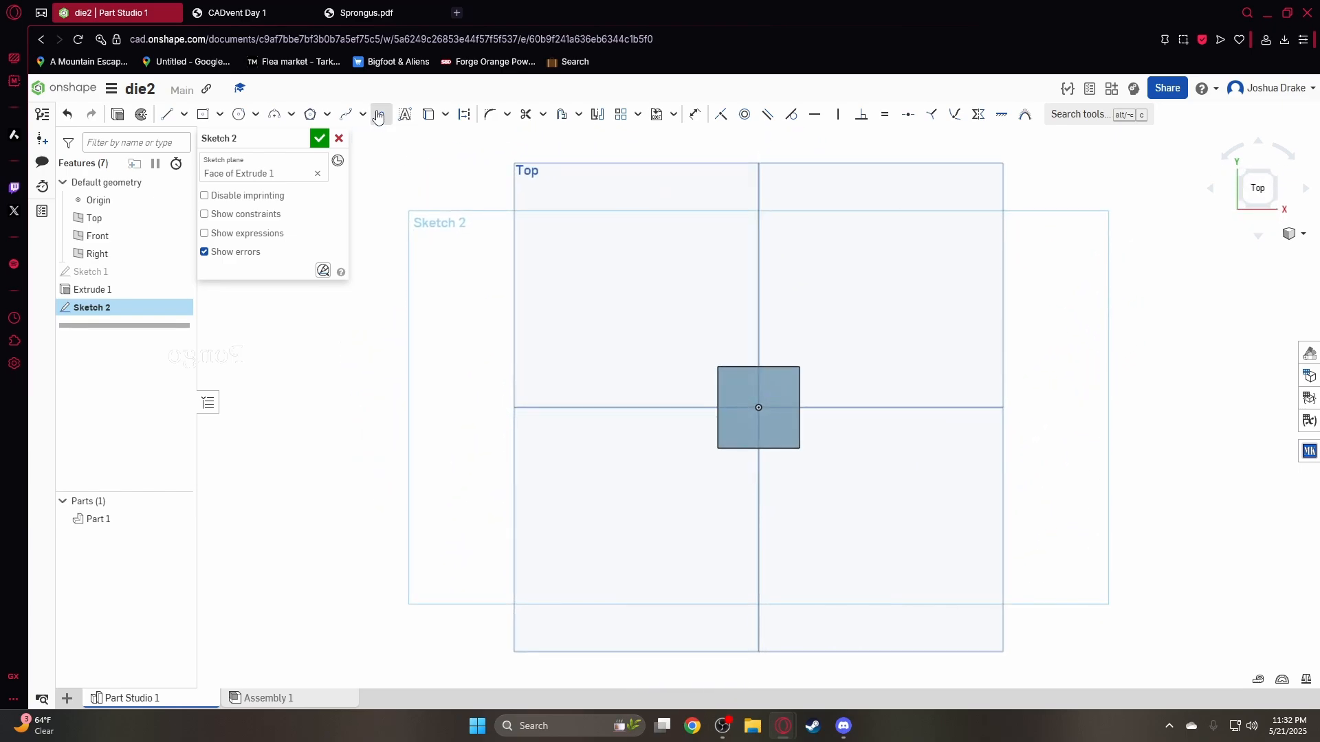
click(759, 407)
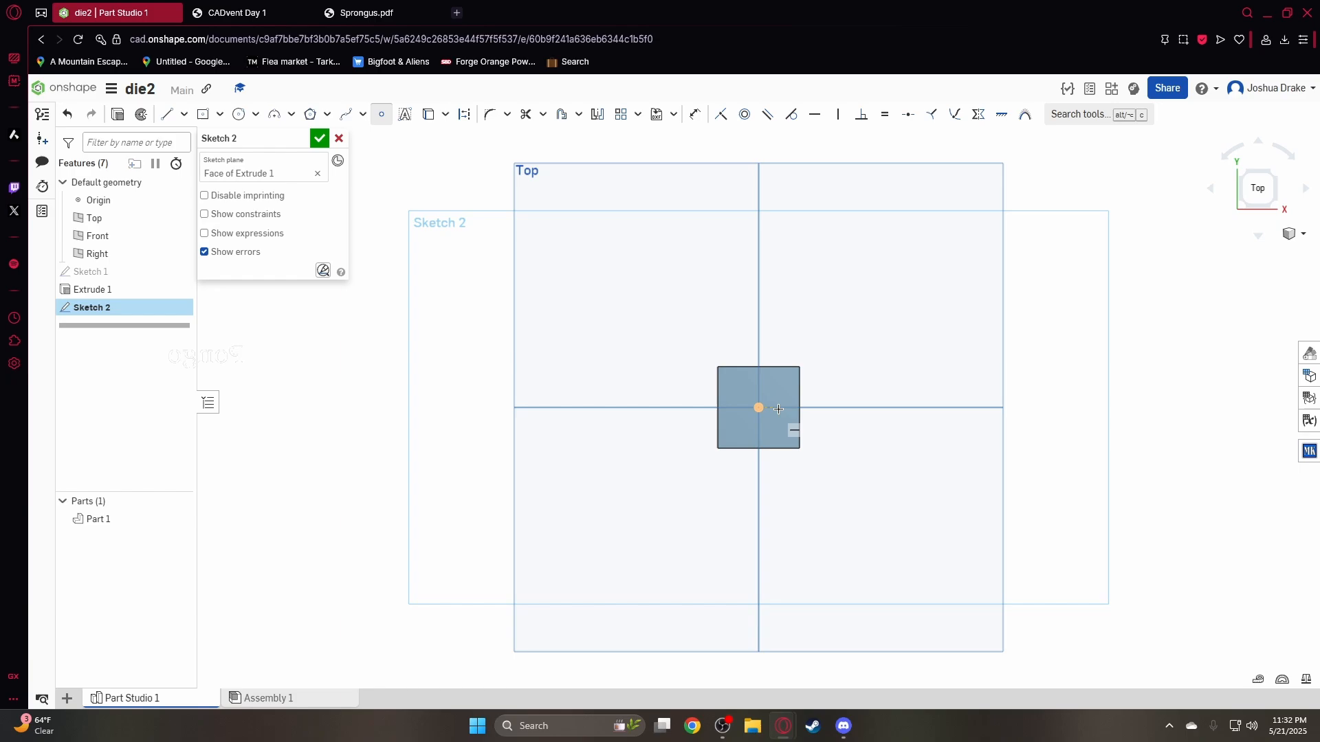
click(320, 138)
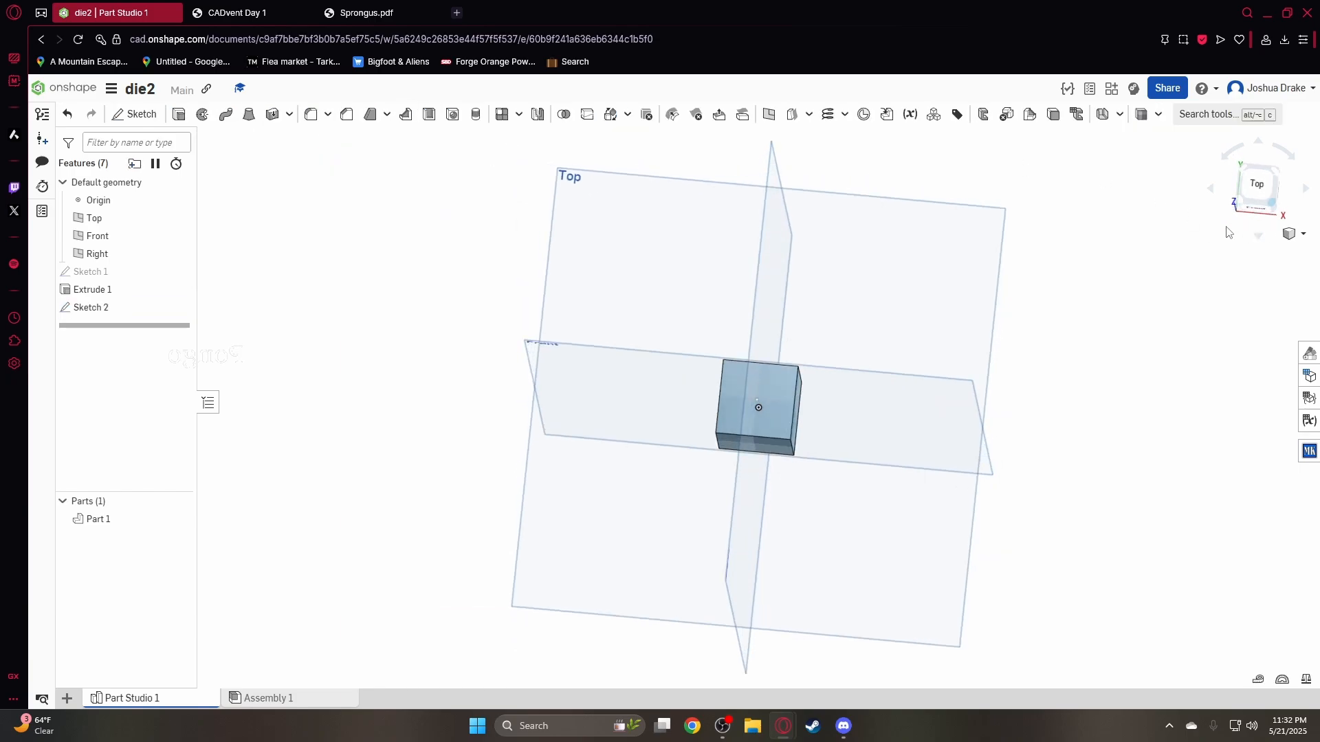
Start a sketch on the cube's front face and offset the face outline 0.25 in inward
click(1277, 207)
click(135, 114)
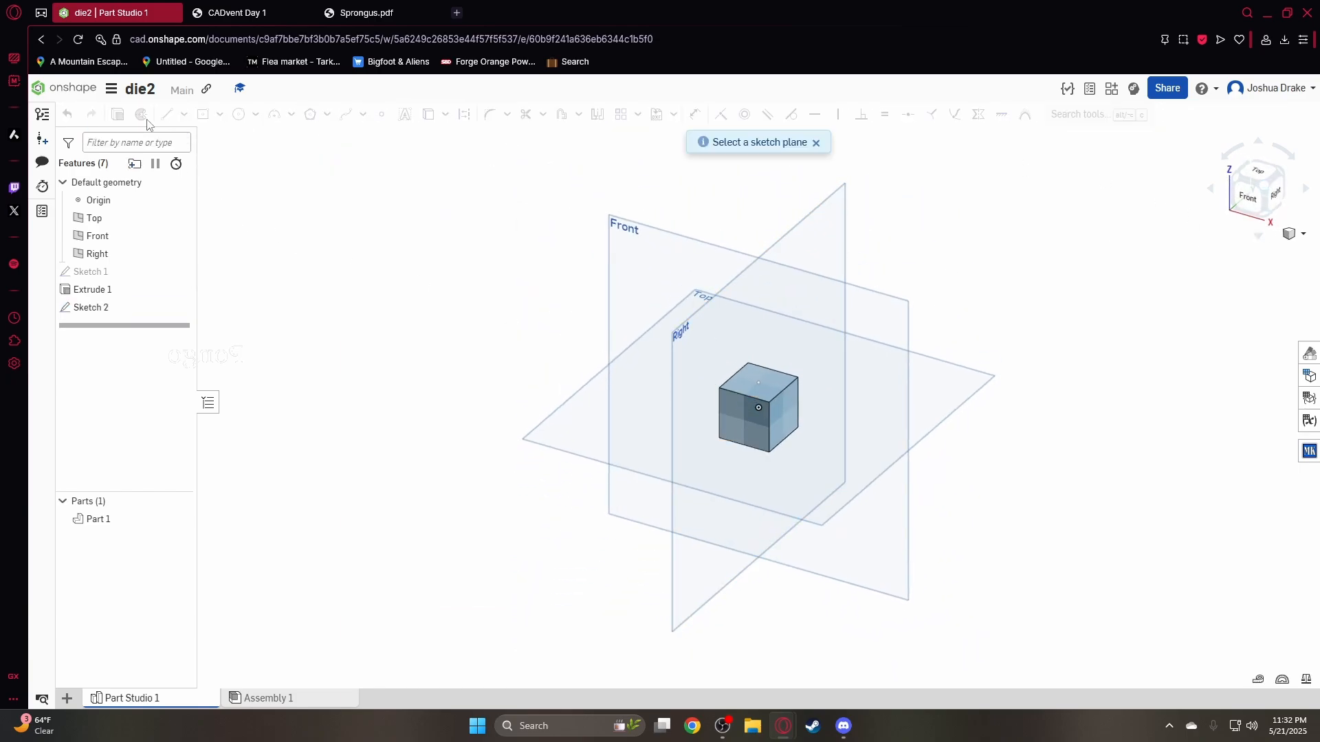
click(743, 423)
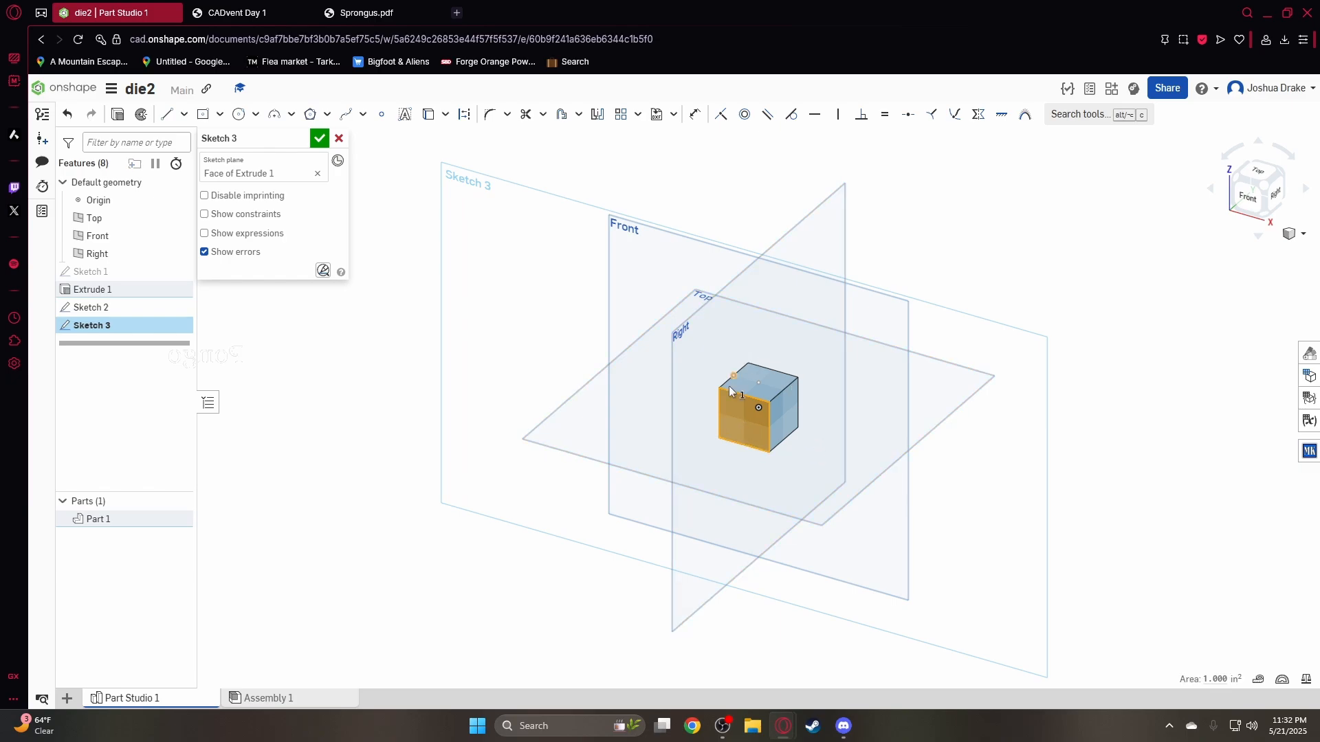
key(n)
scroll(749, 430, up, 6)
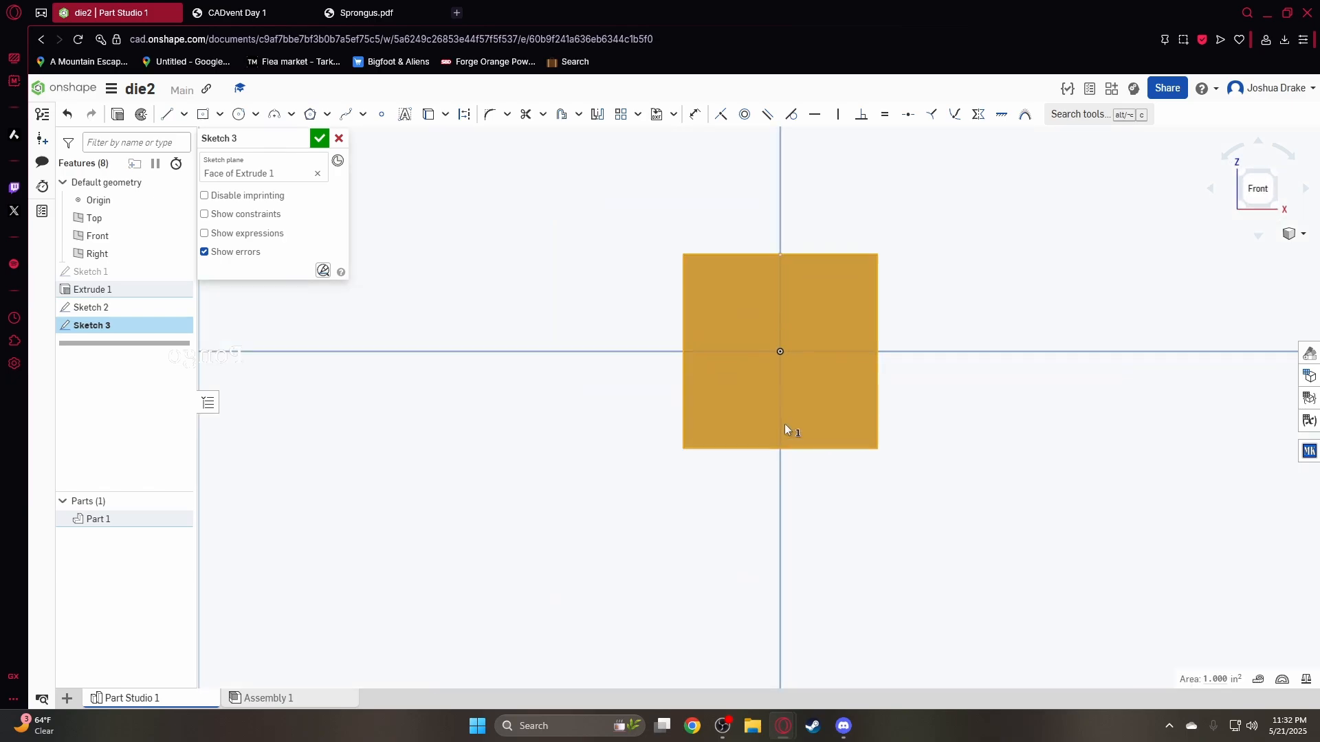
middle_drag(945, 300, 908, 374)
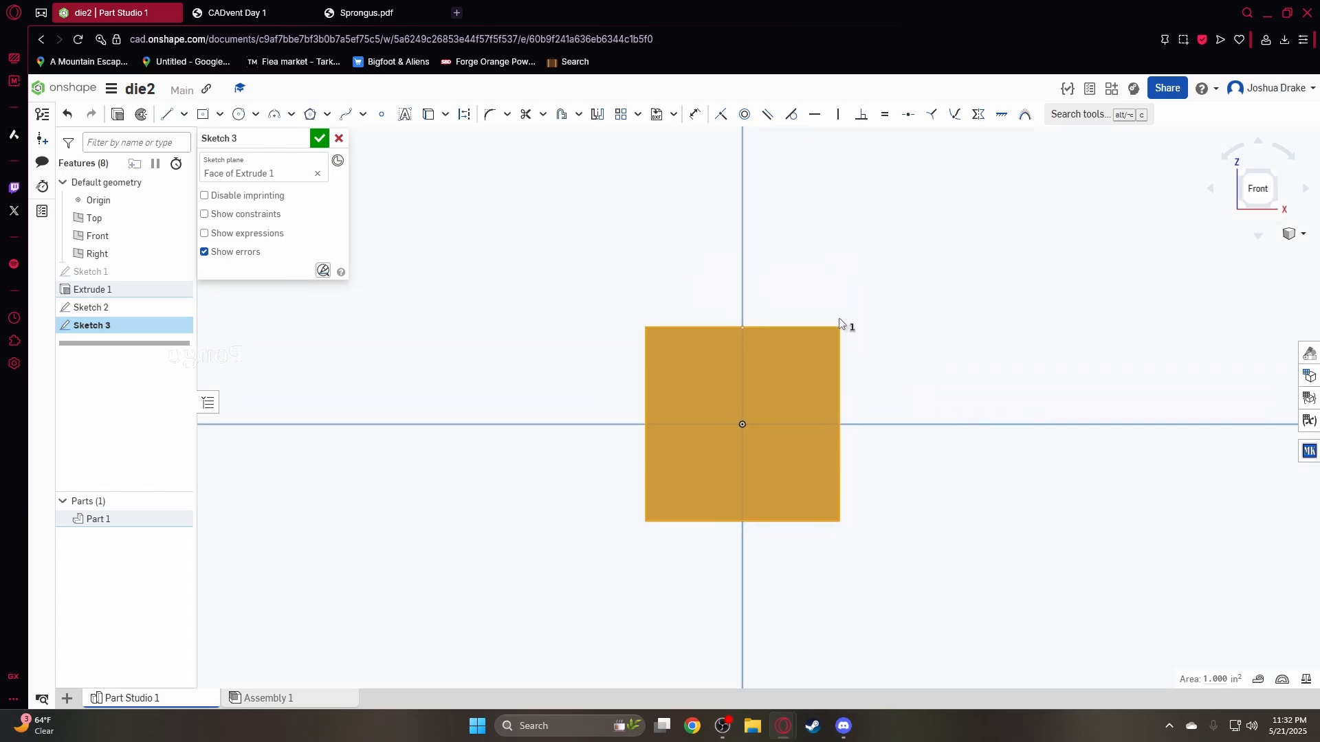
click(562, 117)
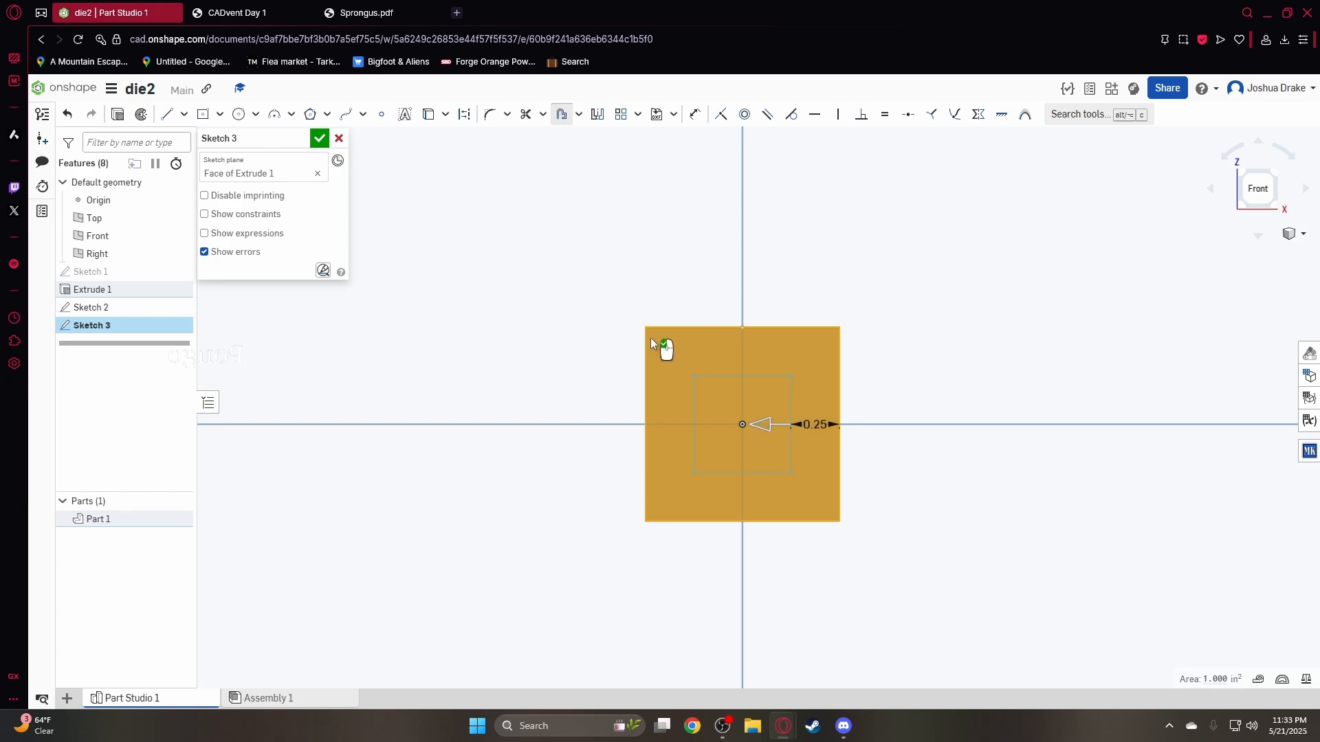
Try both offset directions, keep the 0.25 in offset inward, and finish the front face sketch, checking the four-pip spacing in the CADvent drawing
scroll(694, 385, down, 3)
right_drag(763, 399, 1004, 313)
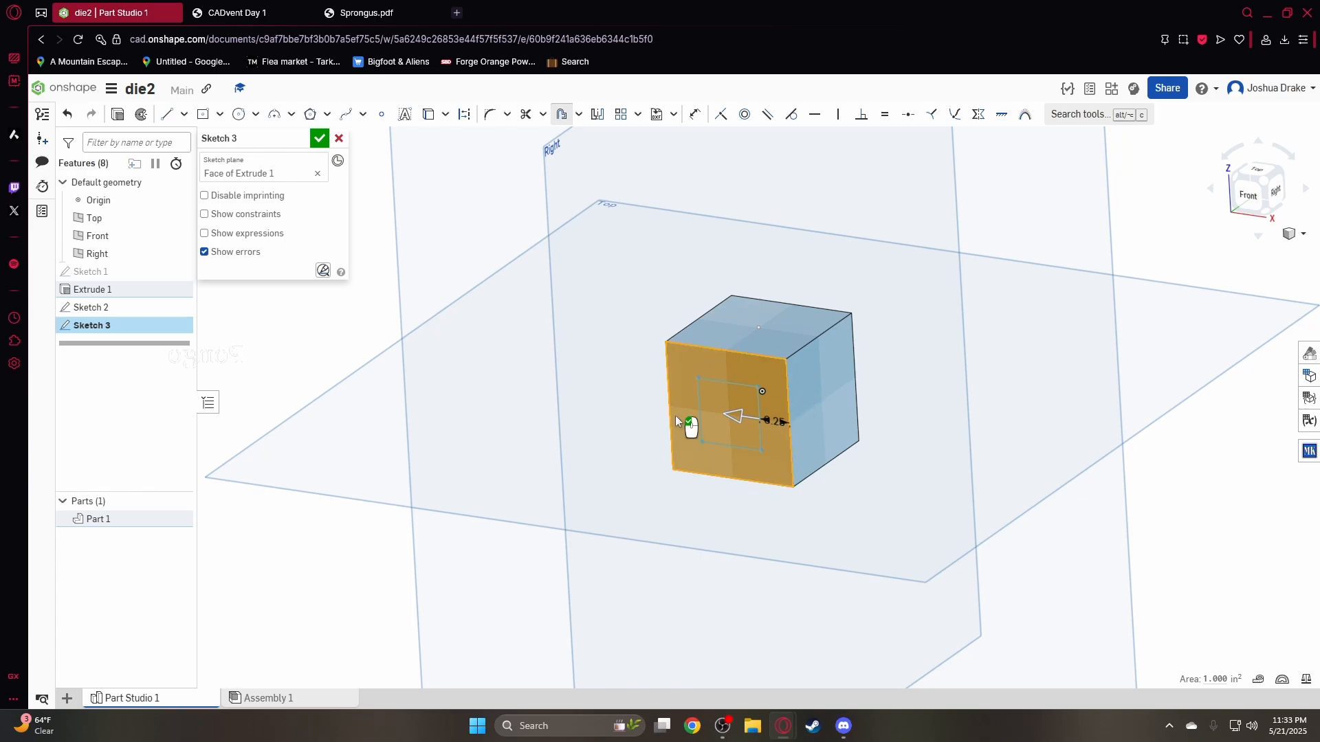
click(731, 415)
right_drag(847, 430, 984, 377)
scroll(824, 420, down, 5)
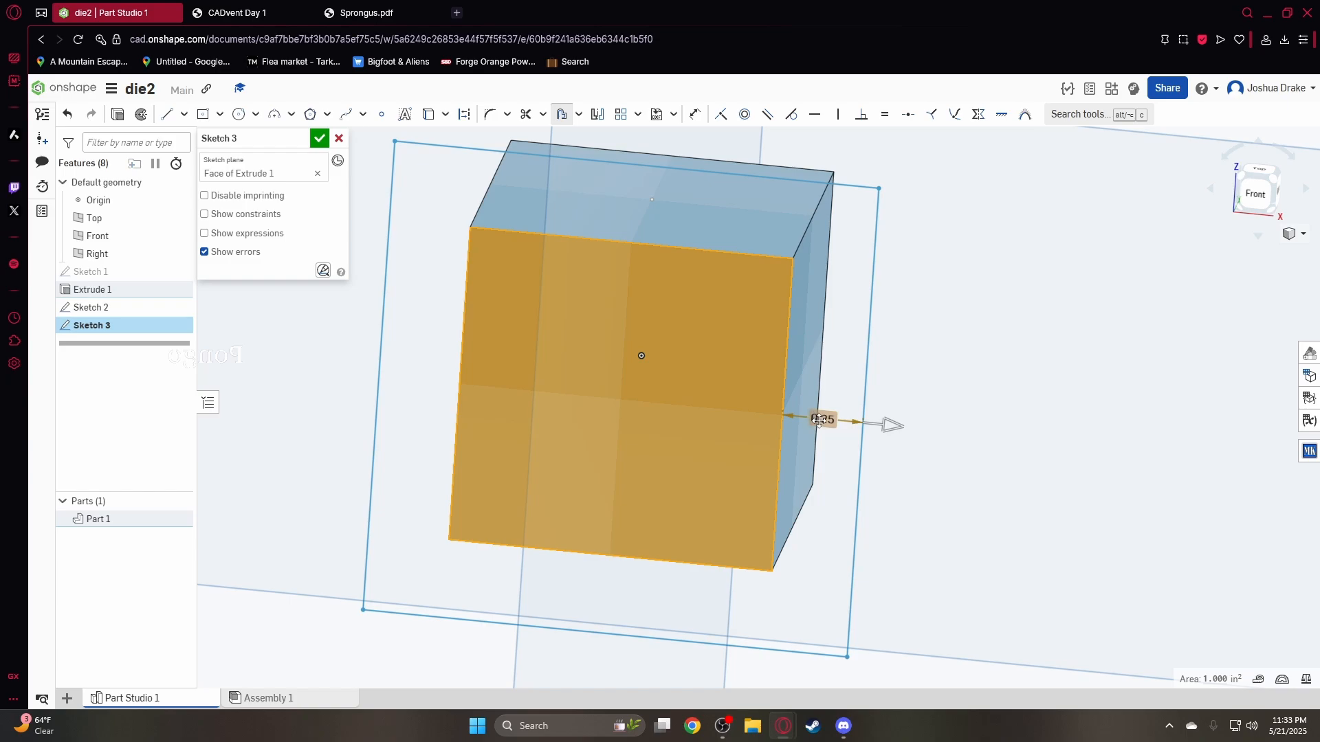
click(889, 426)
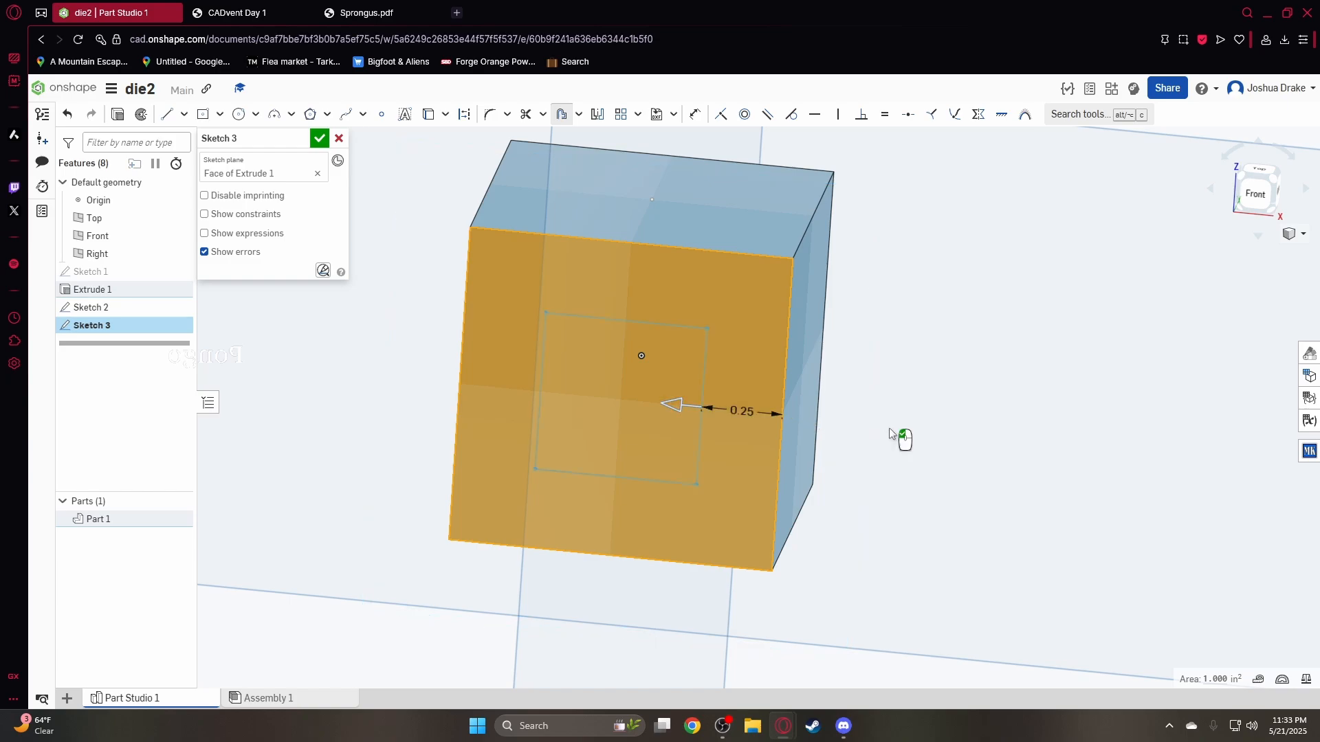
click(678, 405)
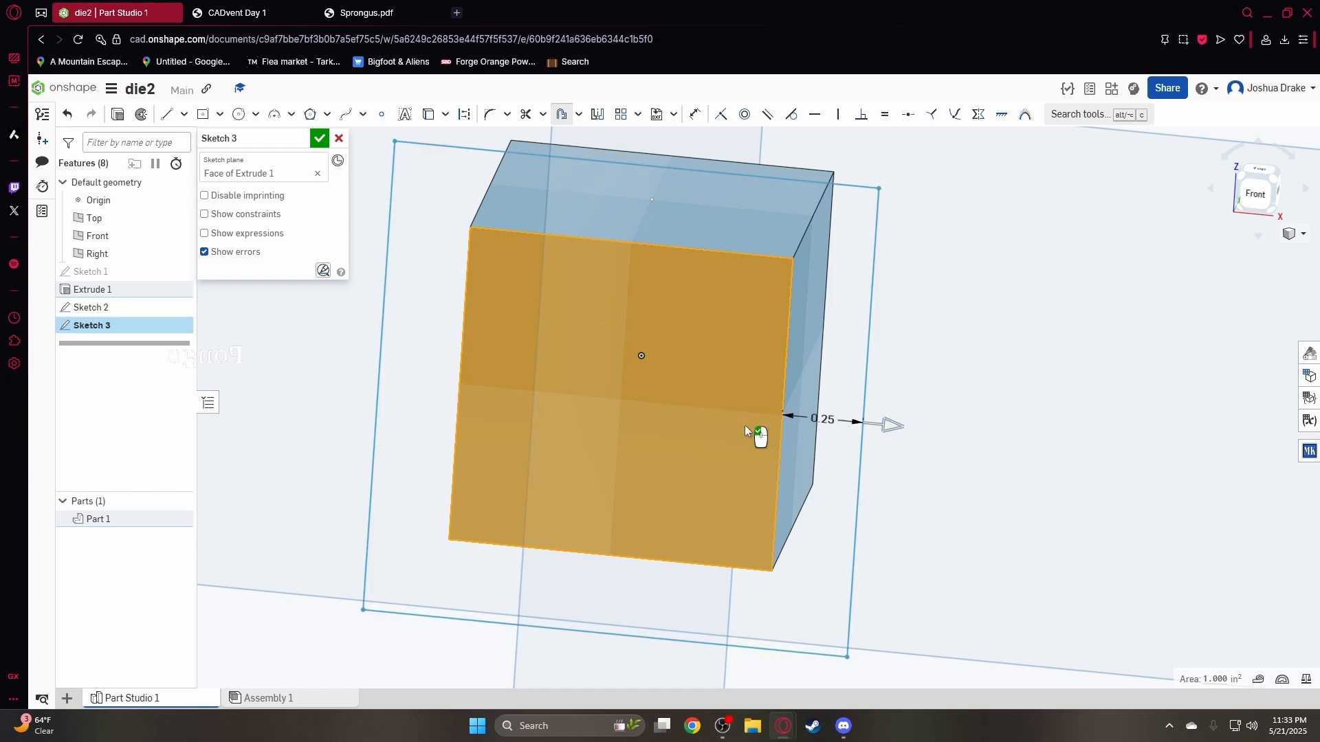
click(892, 428)
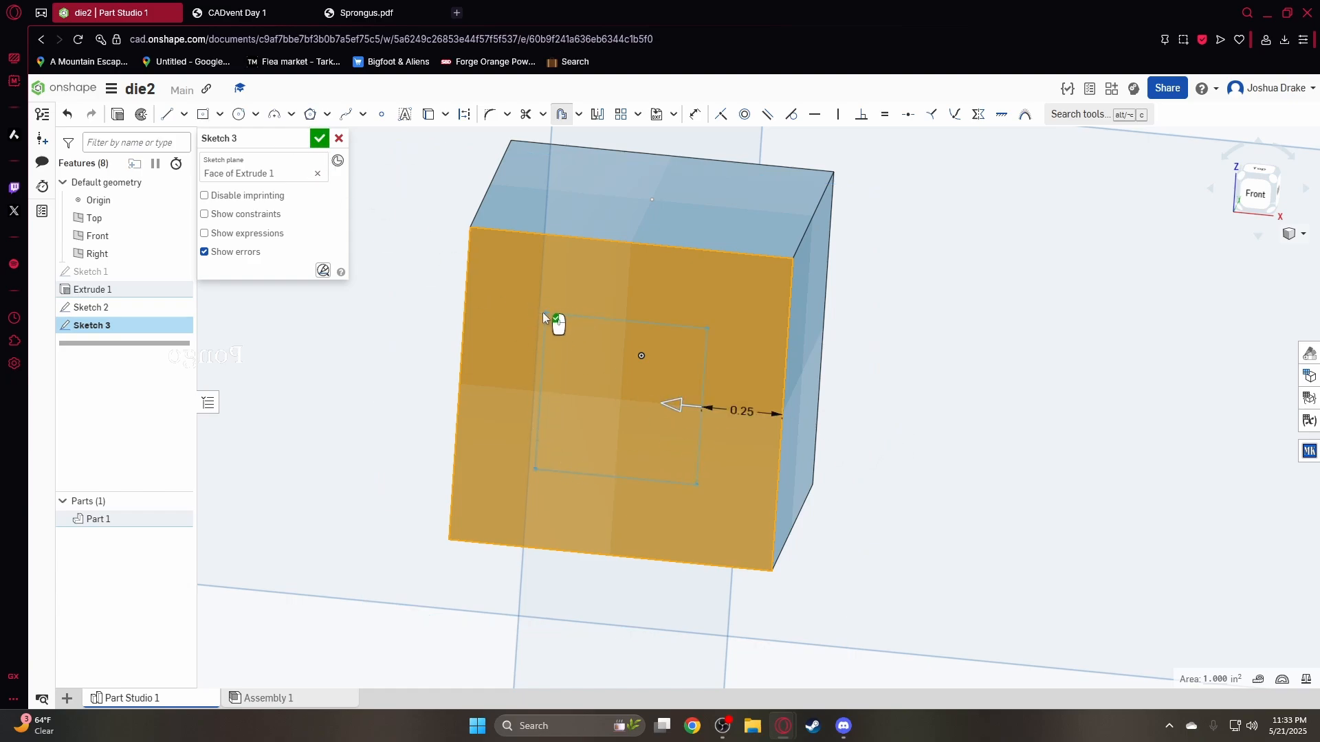
click(319, 138)
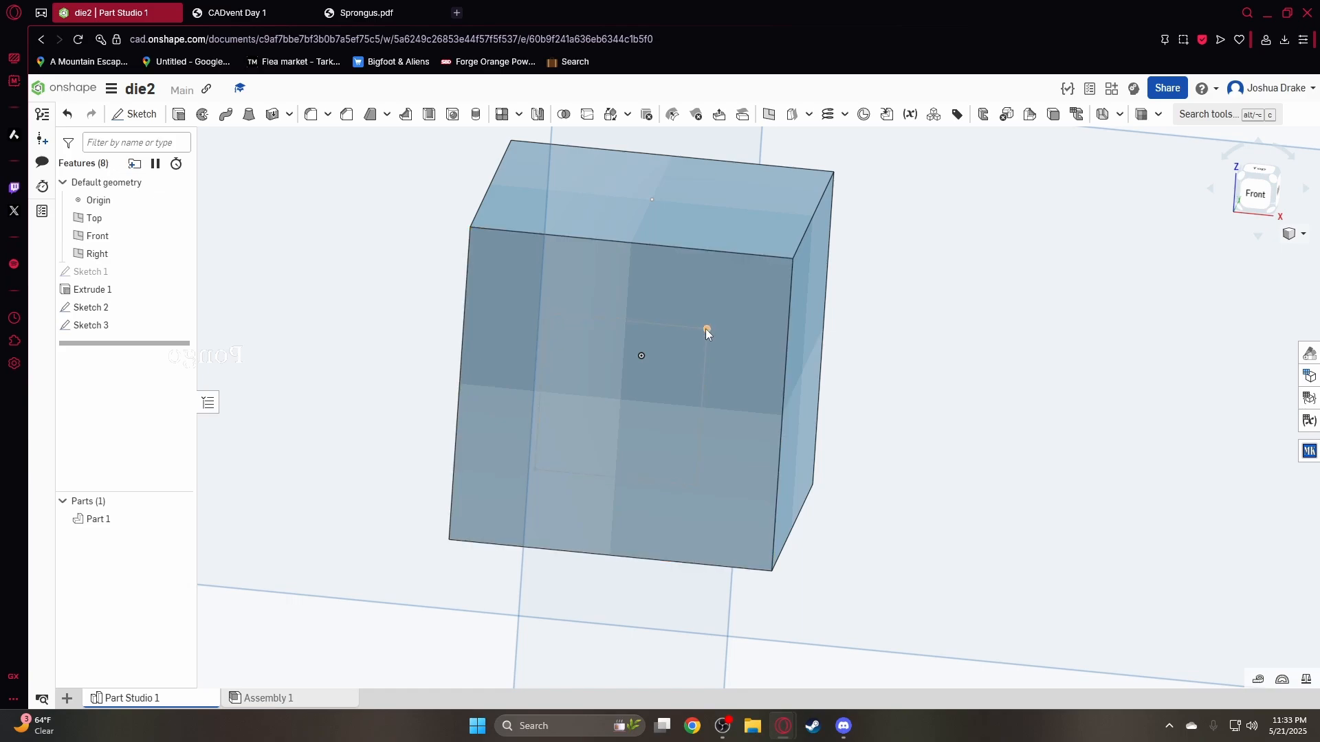
click(256, 12)
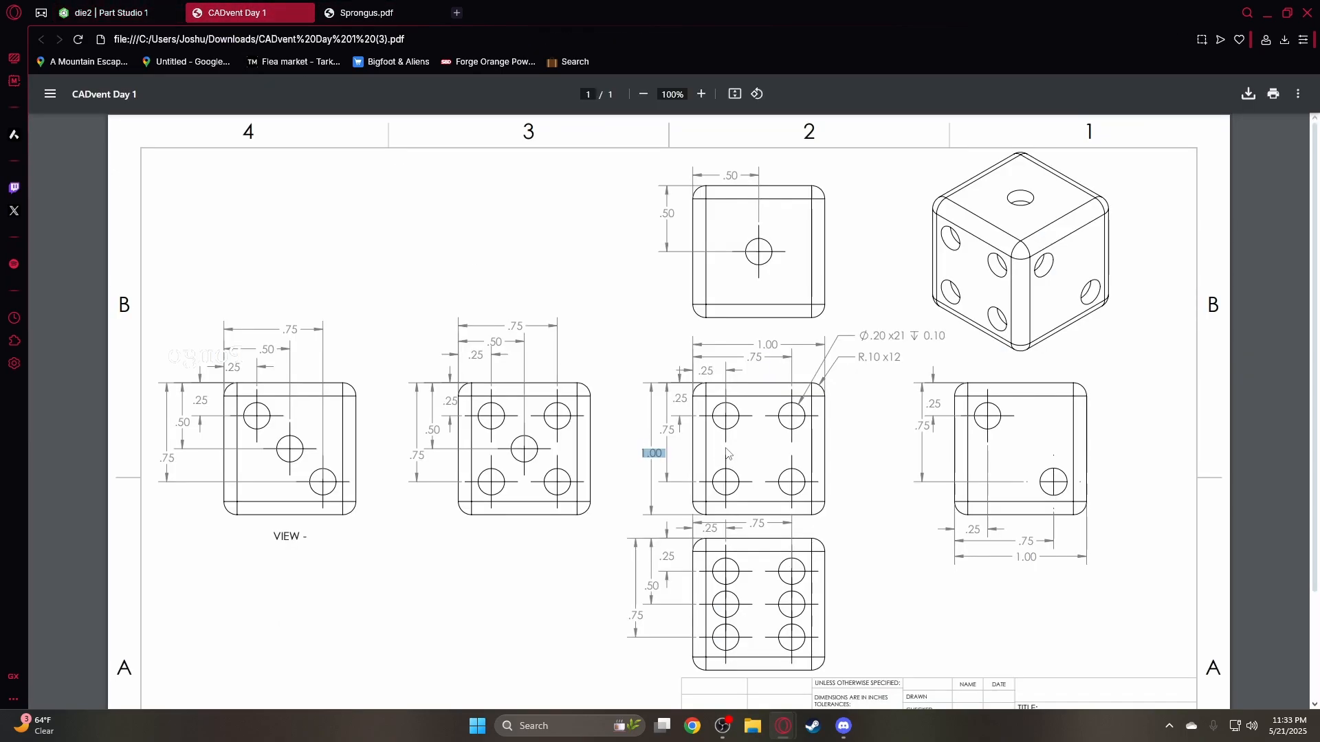
double_click(680, 396)
click(133, 6)
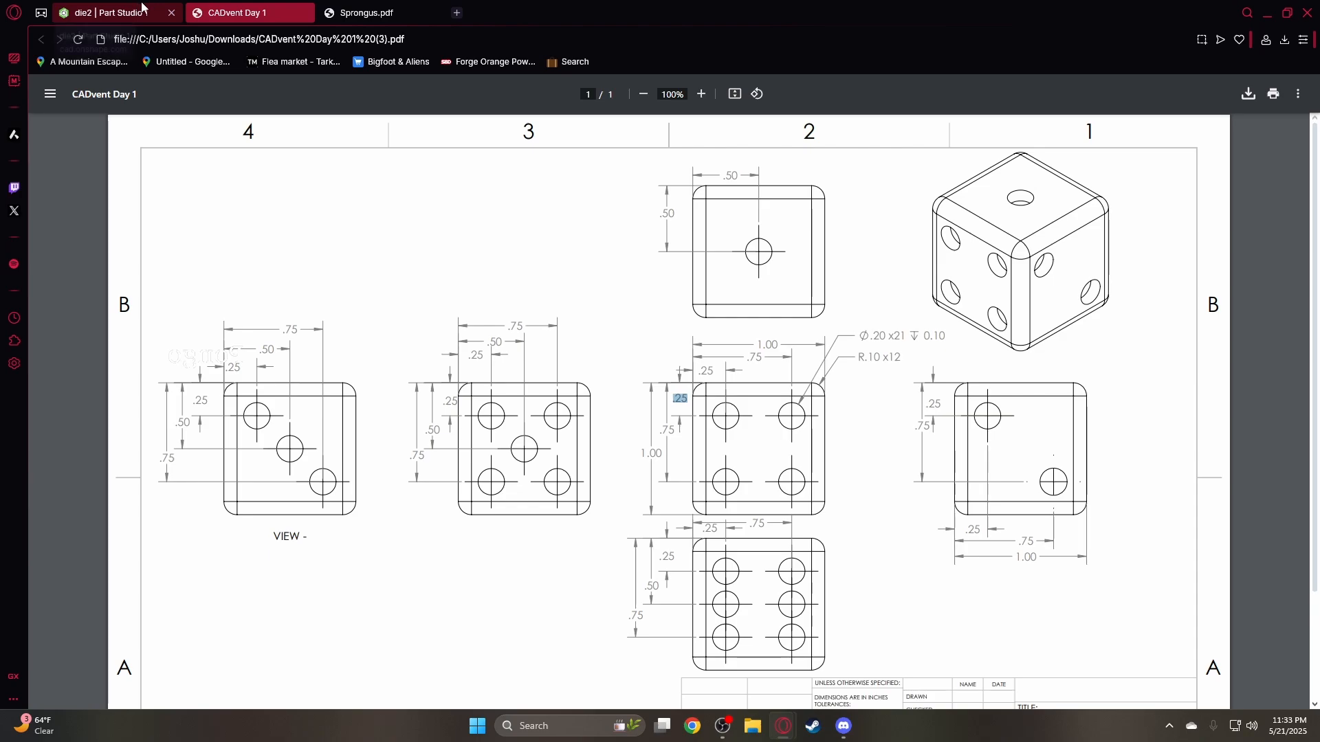
Sketch a square on the cube's right face by offsetting its outline 0.25 in inward, and finish the sketch
click(1271, 183)
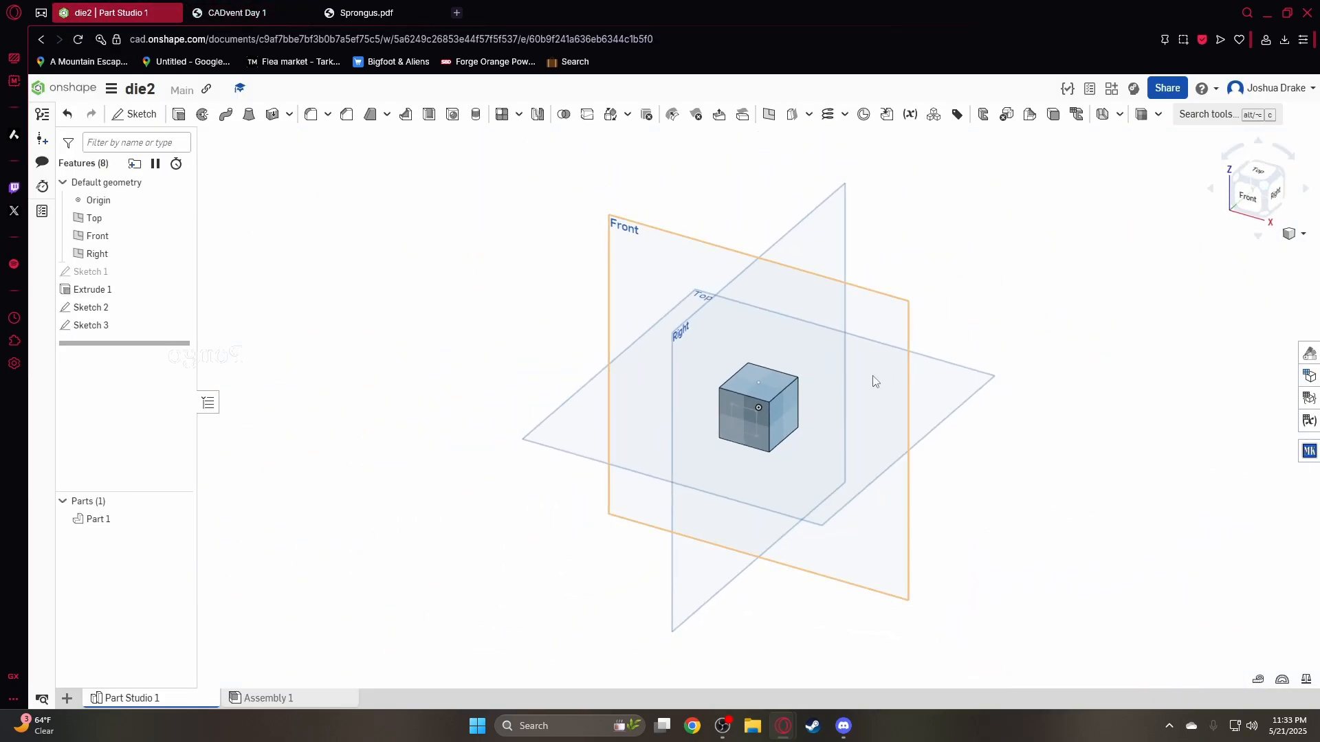
click(137, 114)
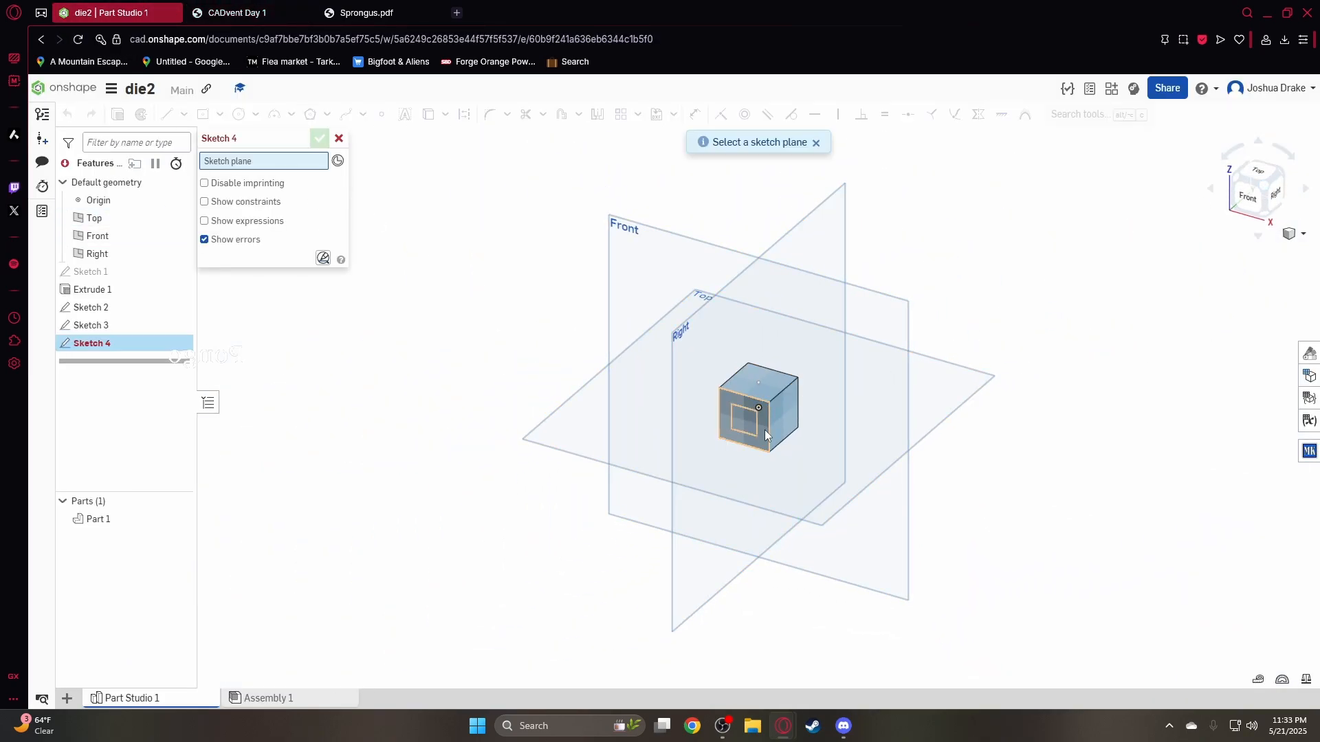
click(783, 413)
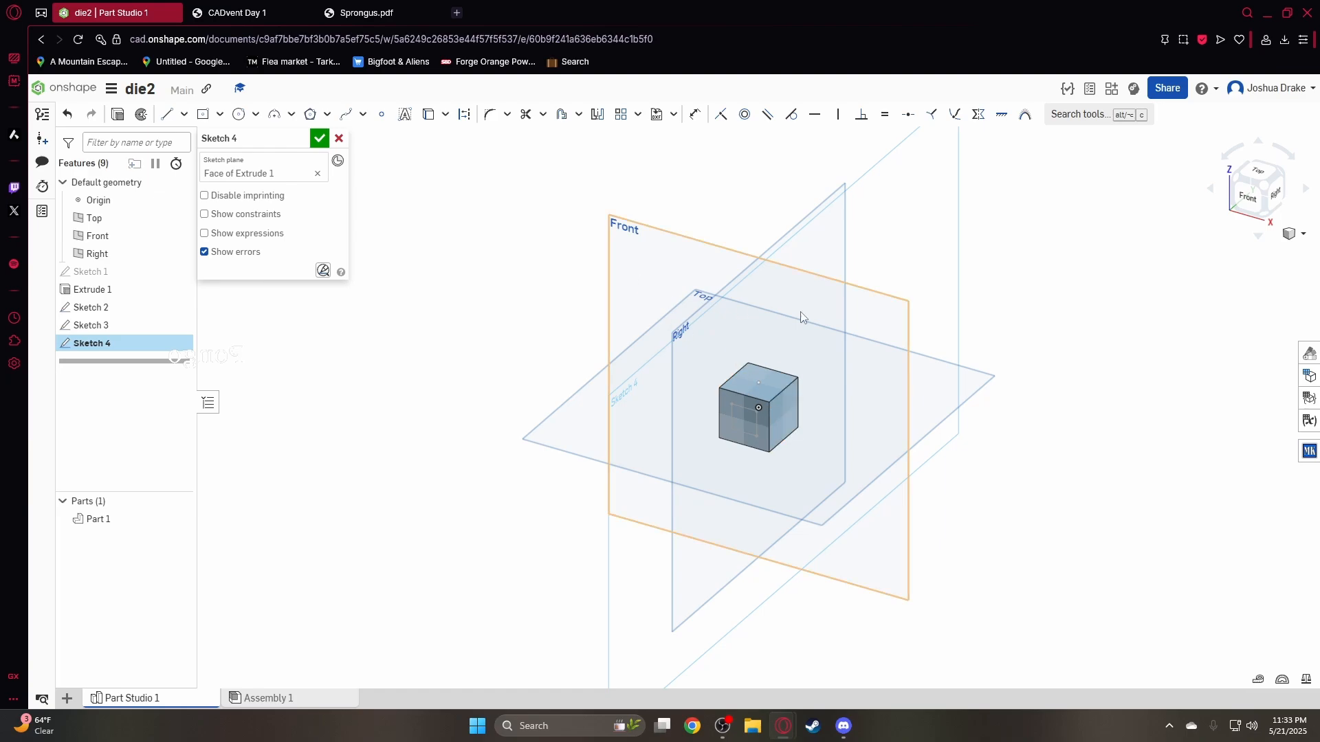
key(n)
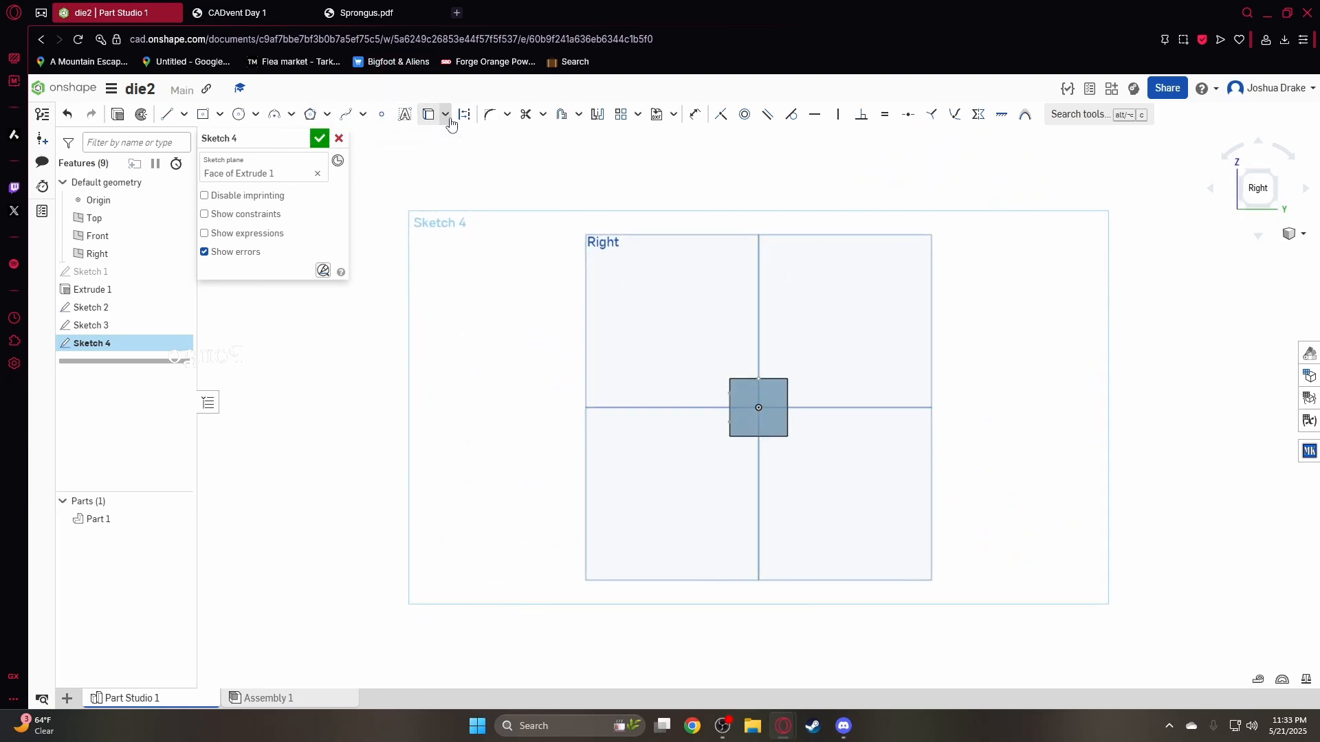
click(561, 116)
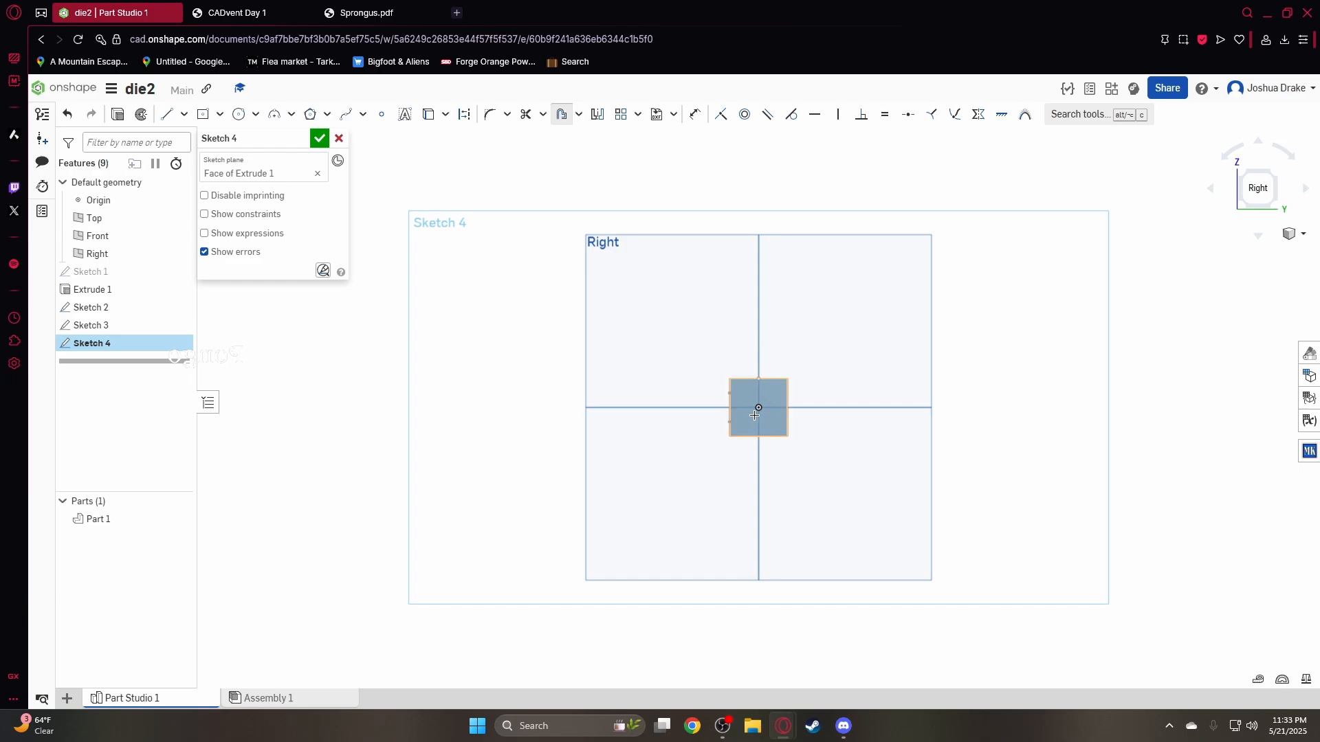
scroll(763, 412, up, 3)
click(760, 399)
scroll(757, 397, up, 2)
scroll(748, 390, up, 2)
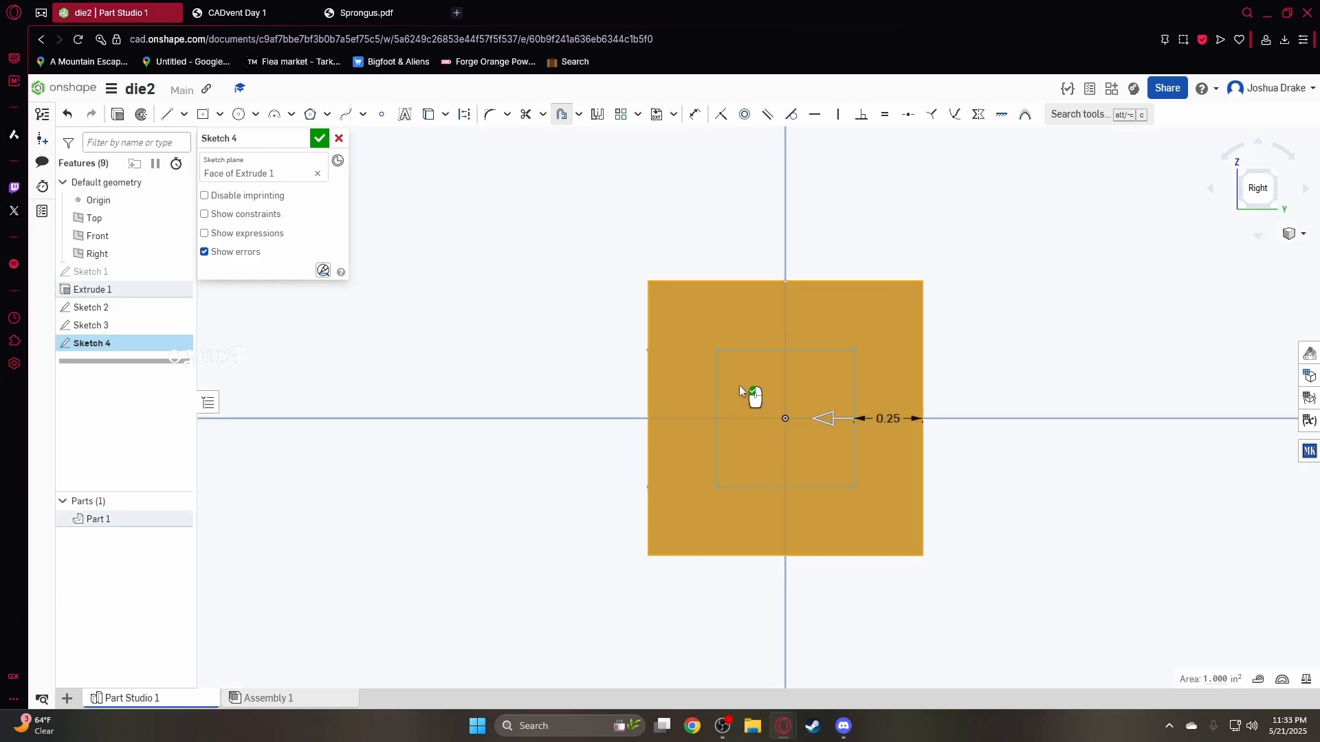
click(319, 139)
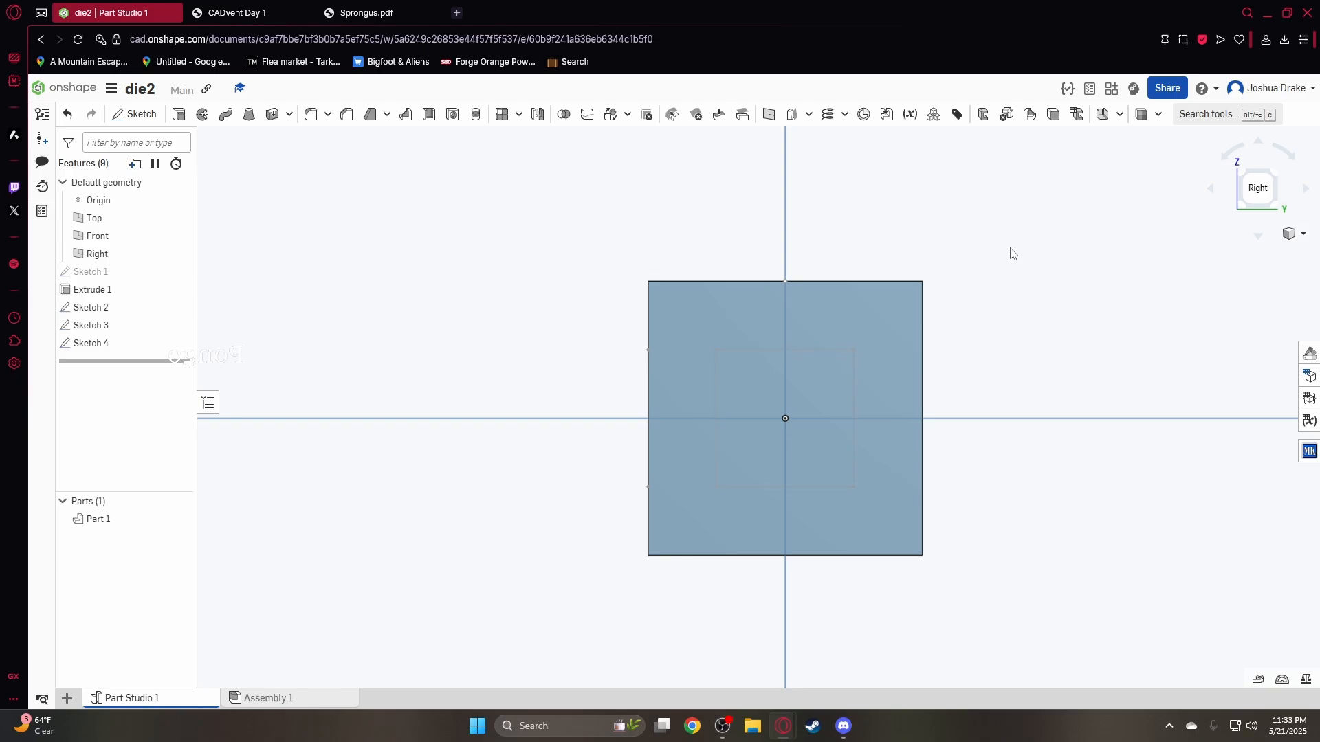
Start a sketch on the cube's left face and offset the face outline 0.25 in inward
click(1249, 187)
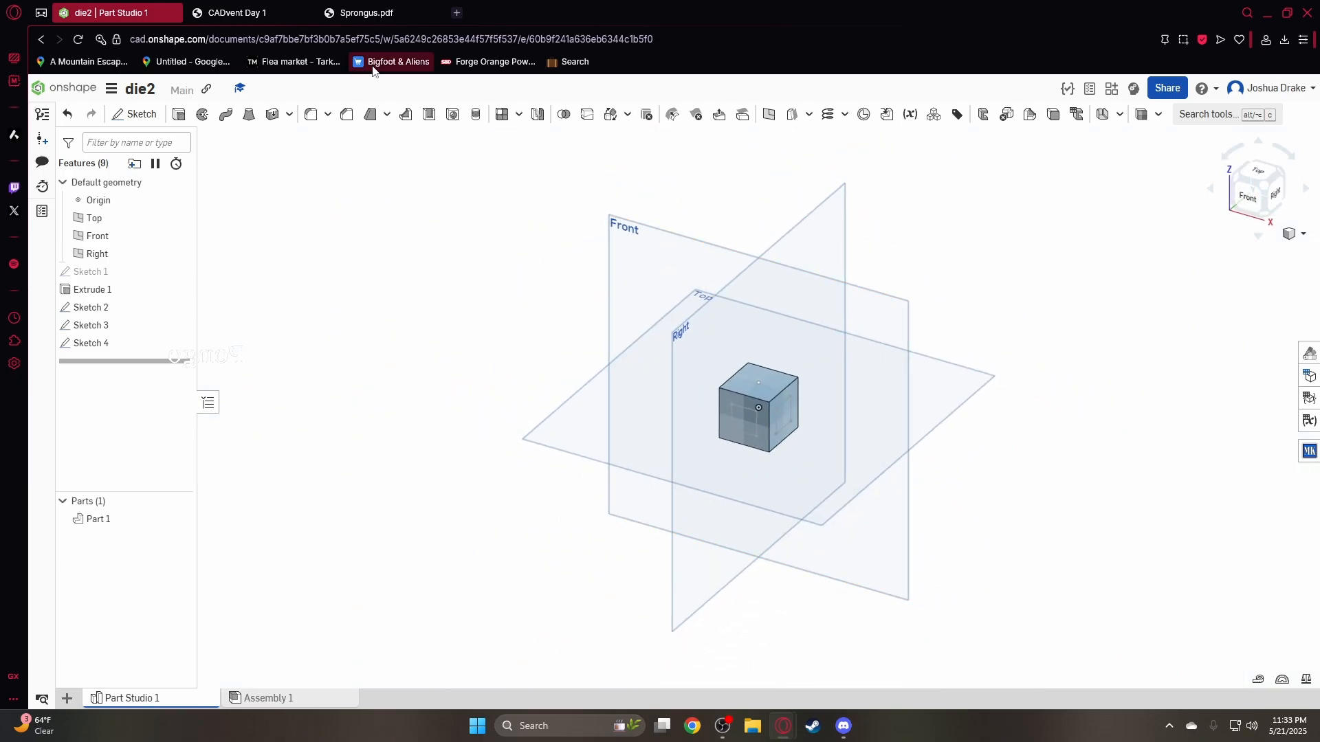
click(237, 12)
click(165, 12)
right_drag(790, 289, 928, 323)
click(715, 405)
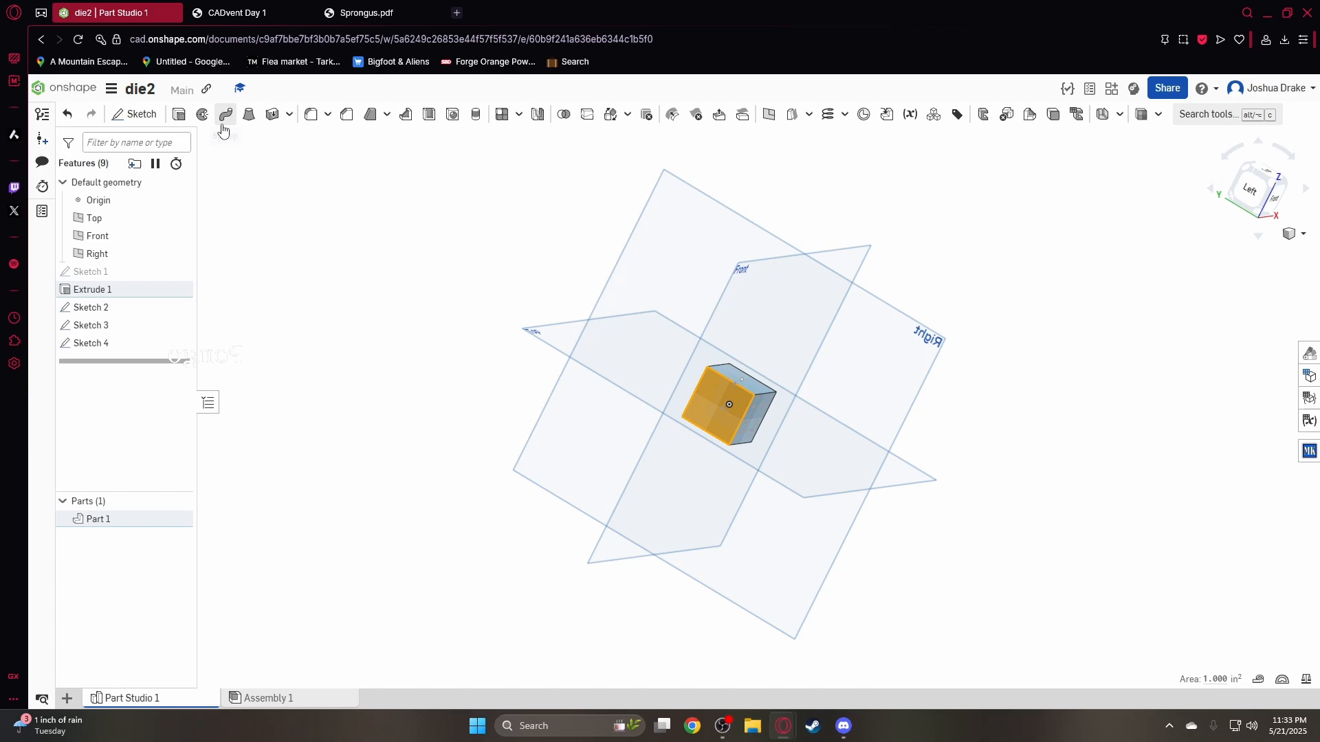
click(134, 114)
key(n)
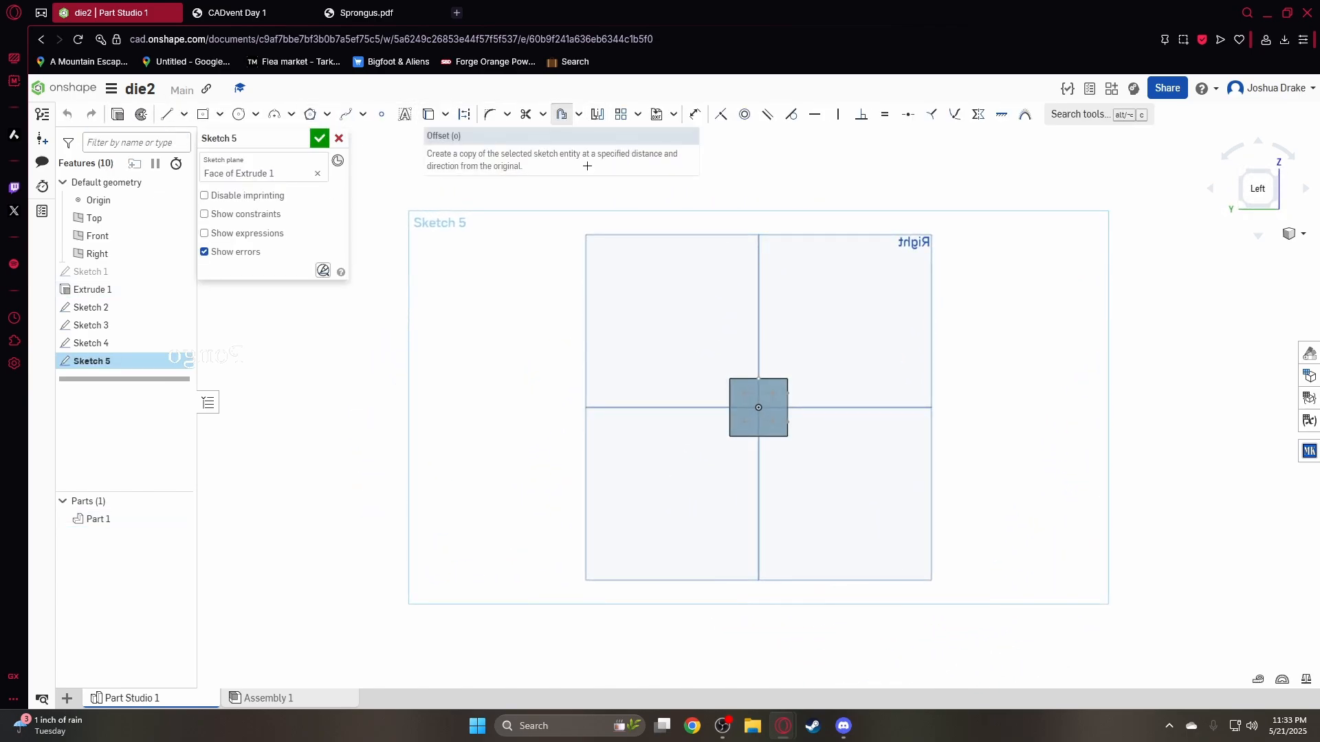
click(561, 115)
click(737, 392)
scroll(687, 385, up, 5)
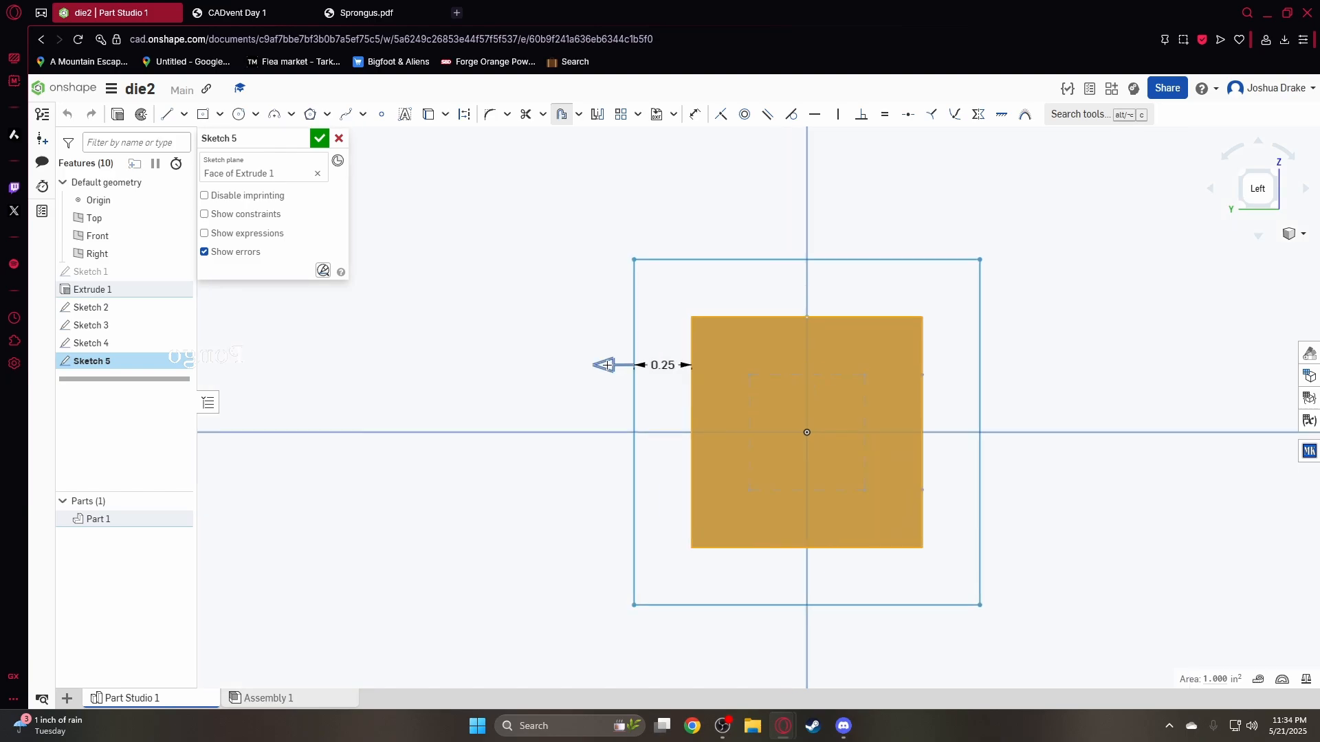
click(605, 365)
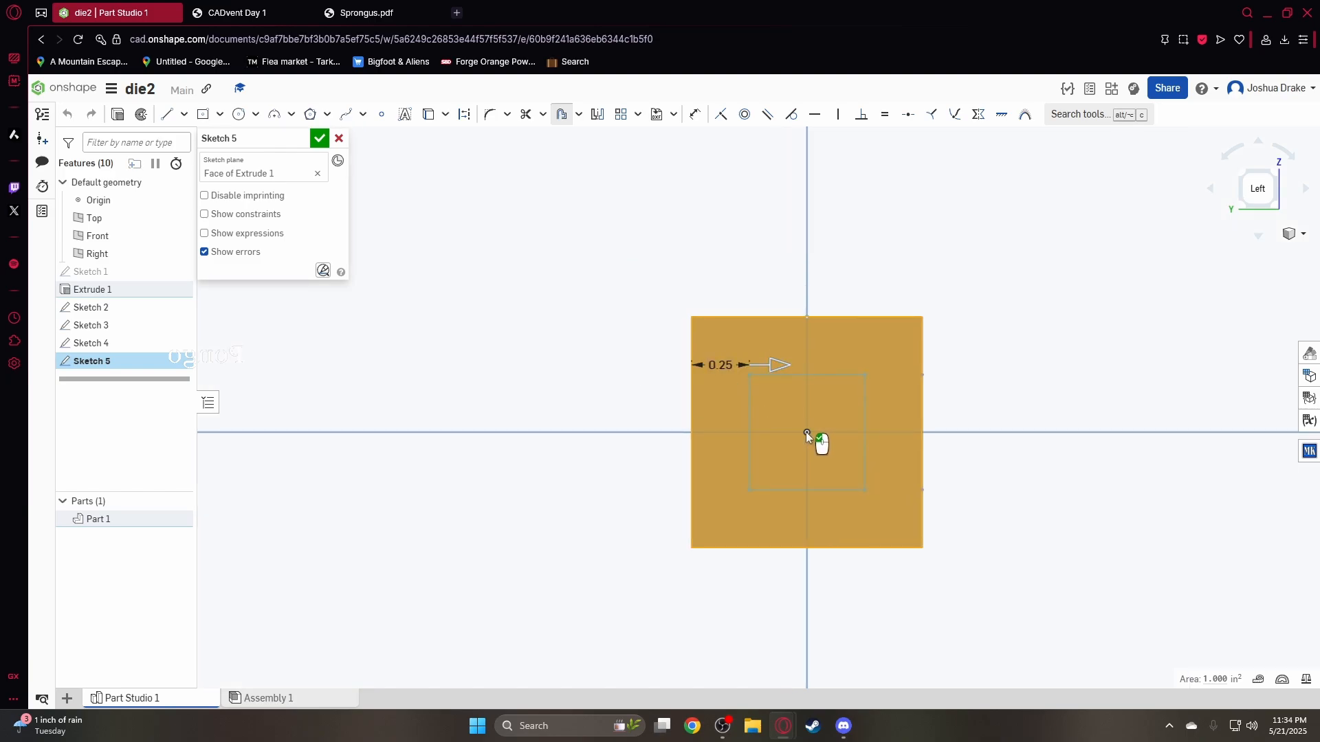
Add a point at the centre of the left face, check the five-pip layout in the drawing, and finish the sketch
click(389, 122)
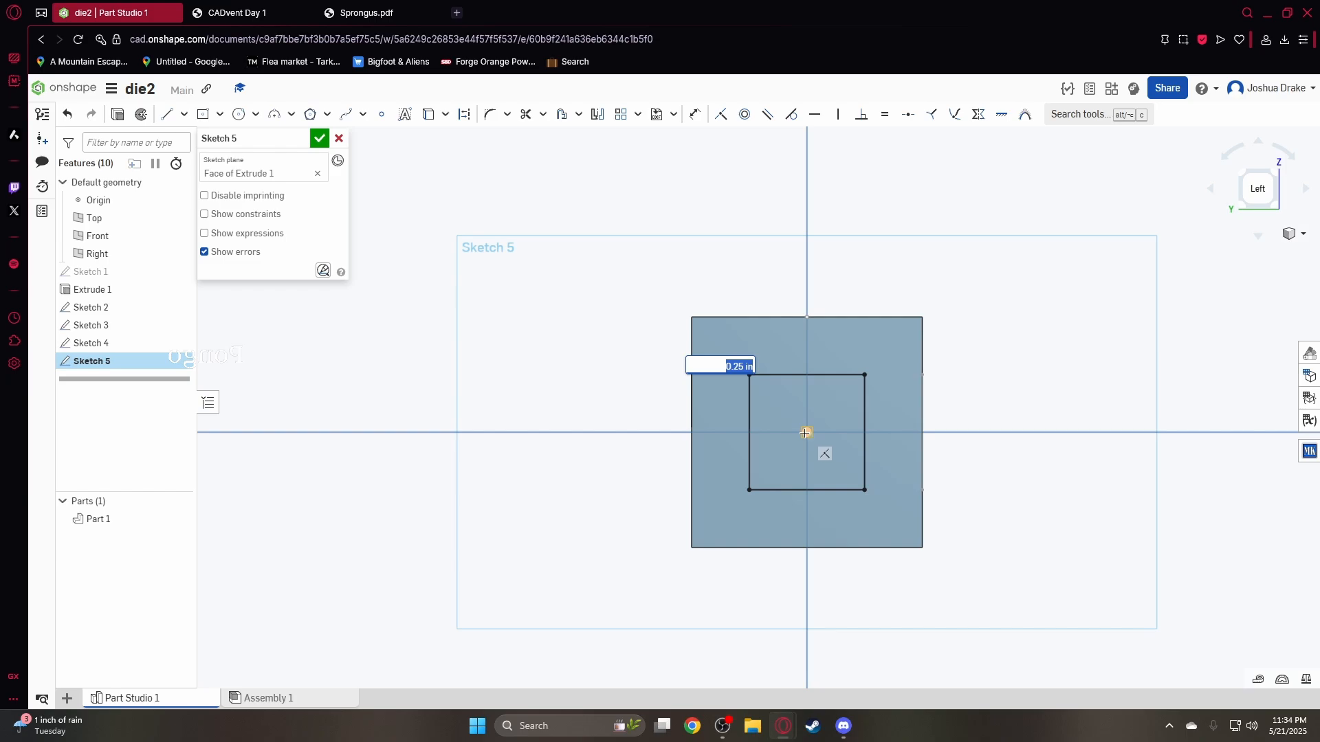
click(251, 14)
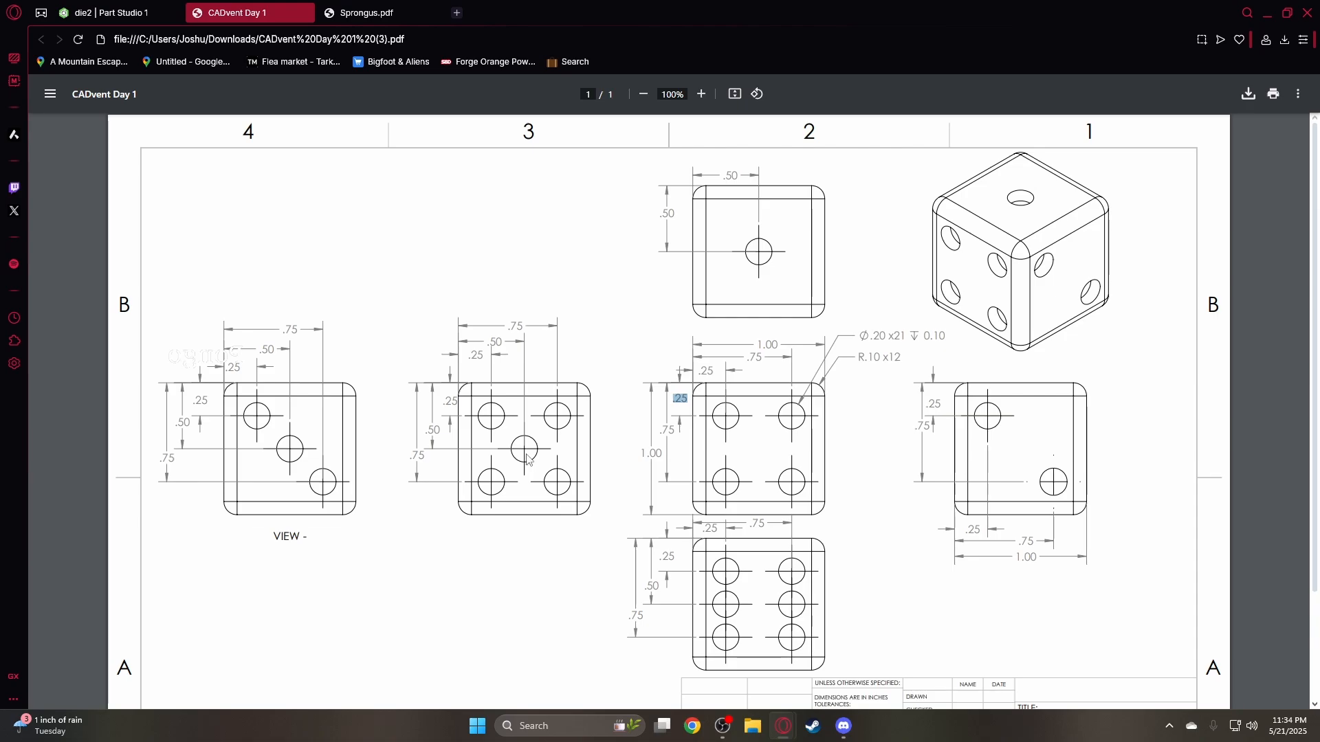
click(73, 8)
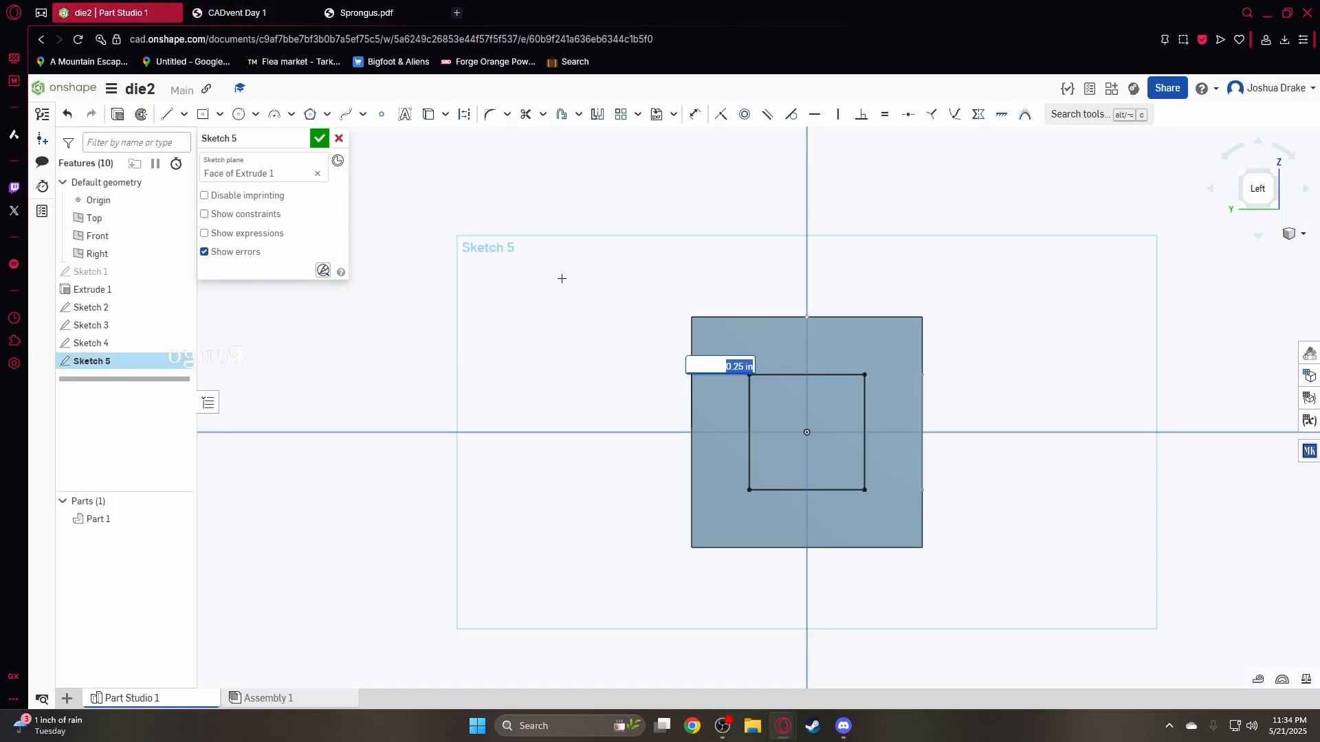
click(319, 139)
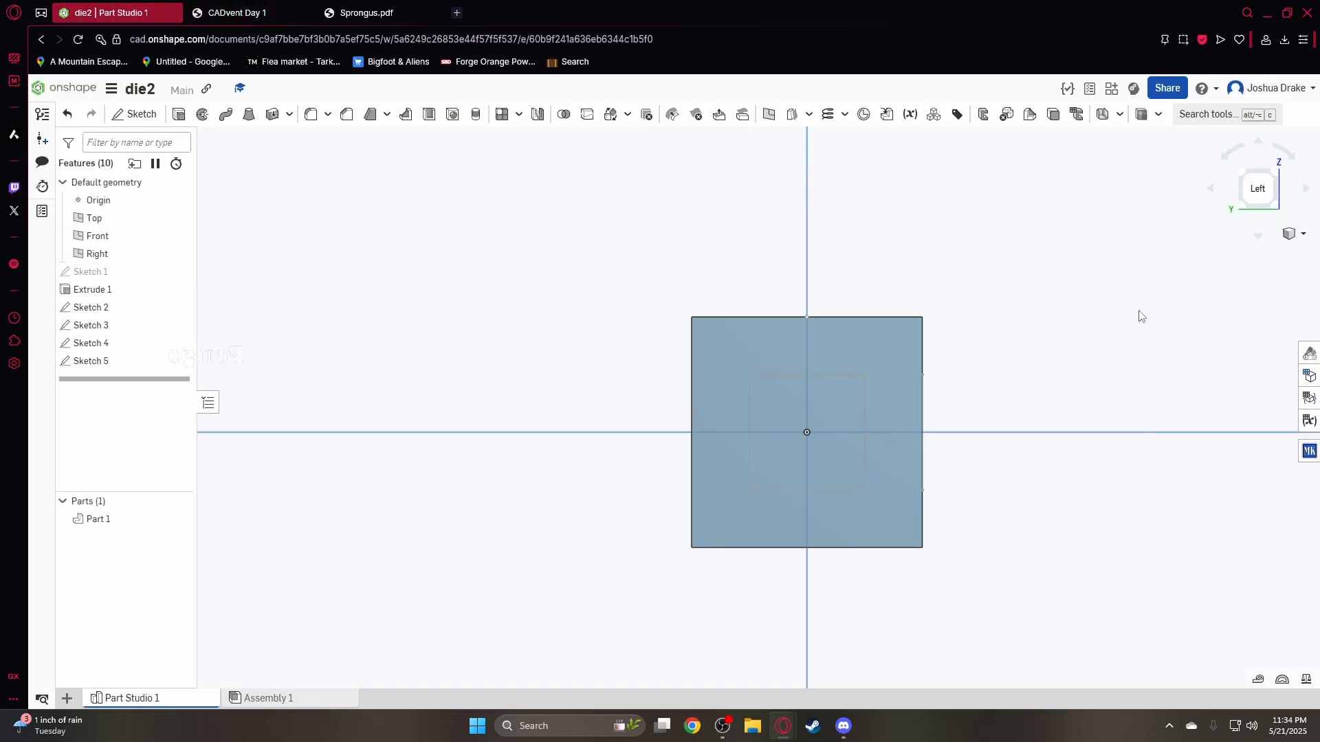
Check the pip layouts in the CADvent Day 1 drawing and start a sketch on the cube's back face
right_drag(1140, 315, 796, 437)
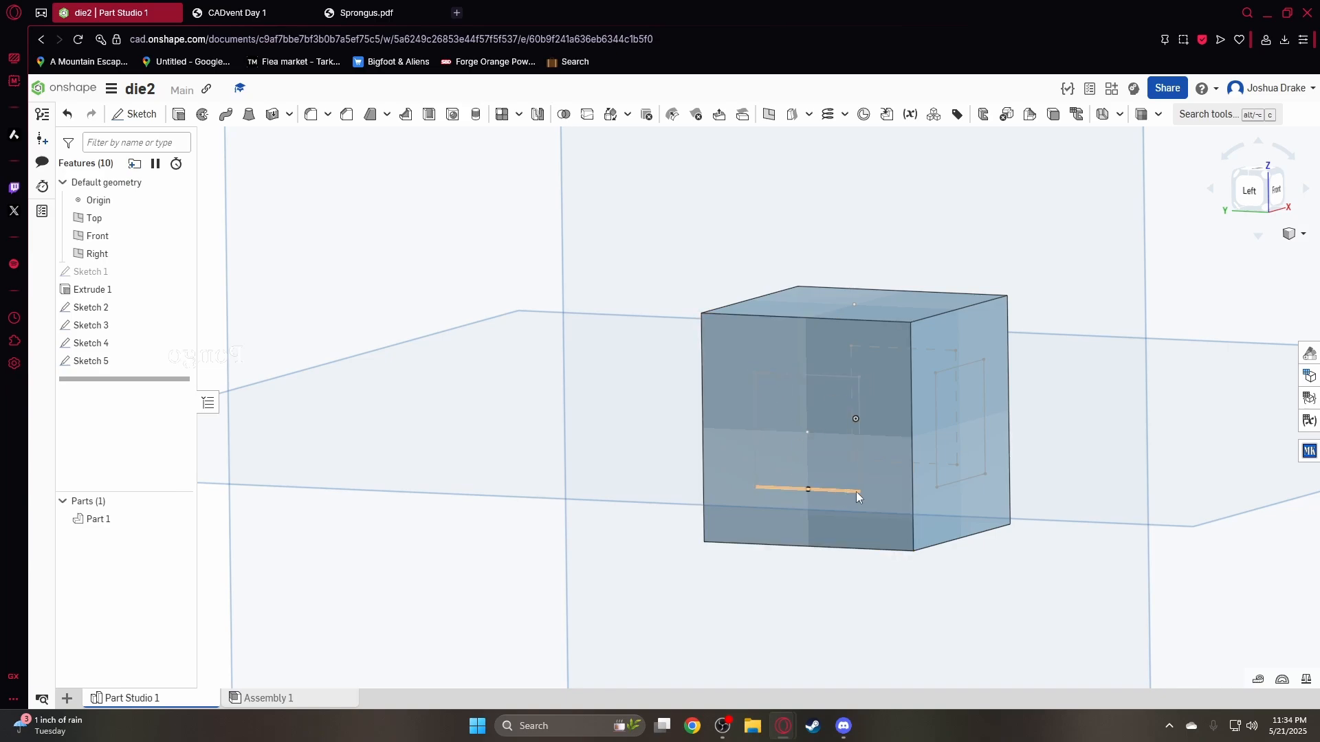
right_drag(1038, 271, 1128, 275)
click(247, 13)
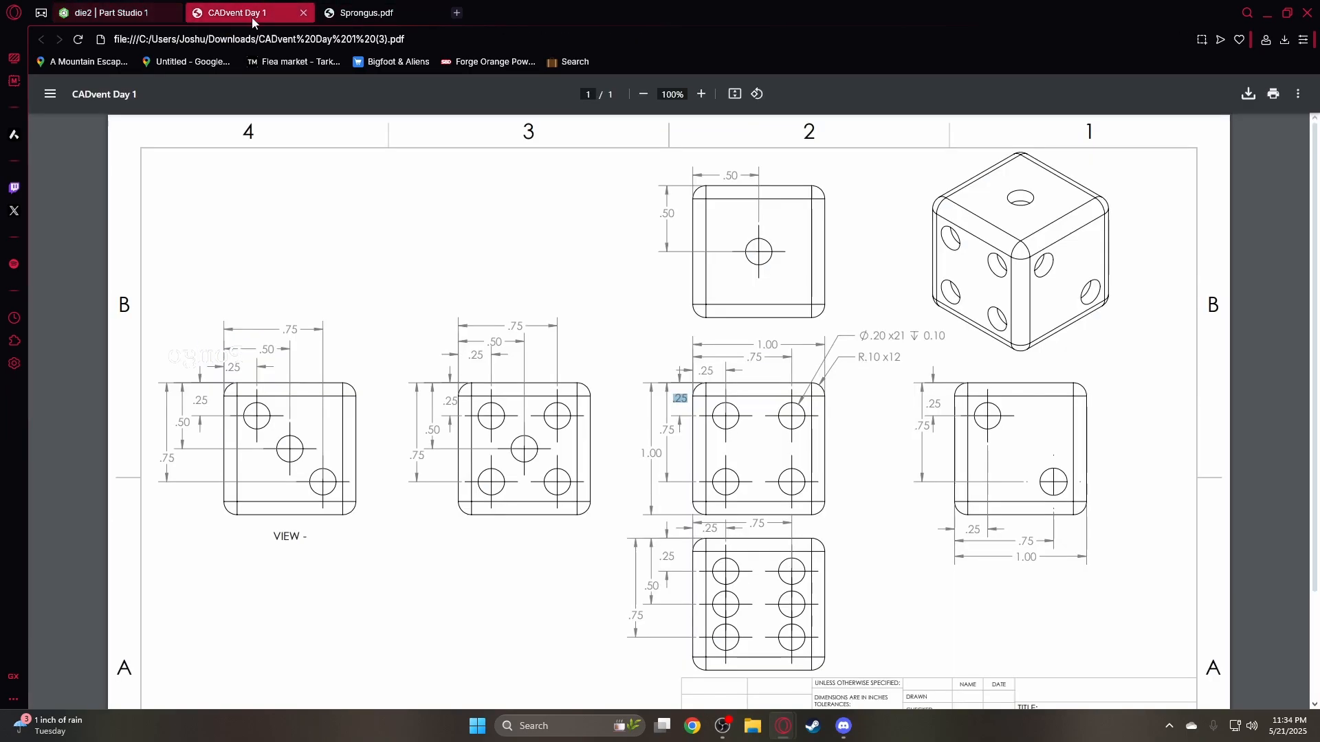
click(109, 12)
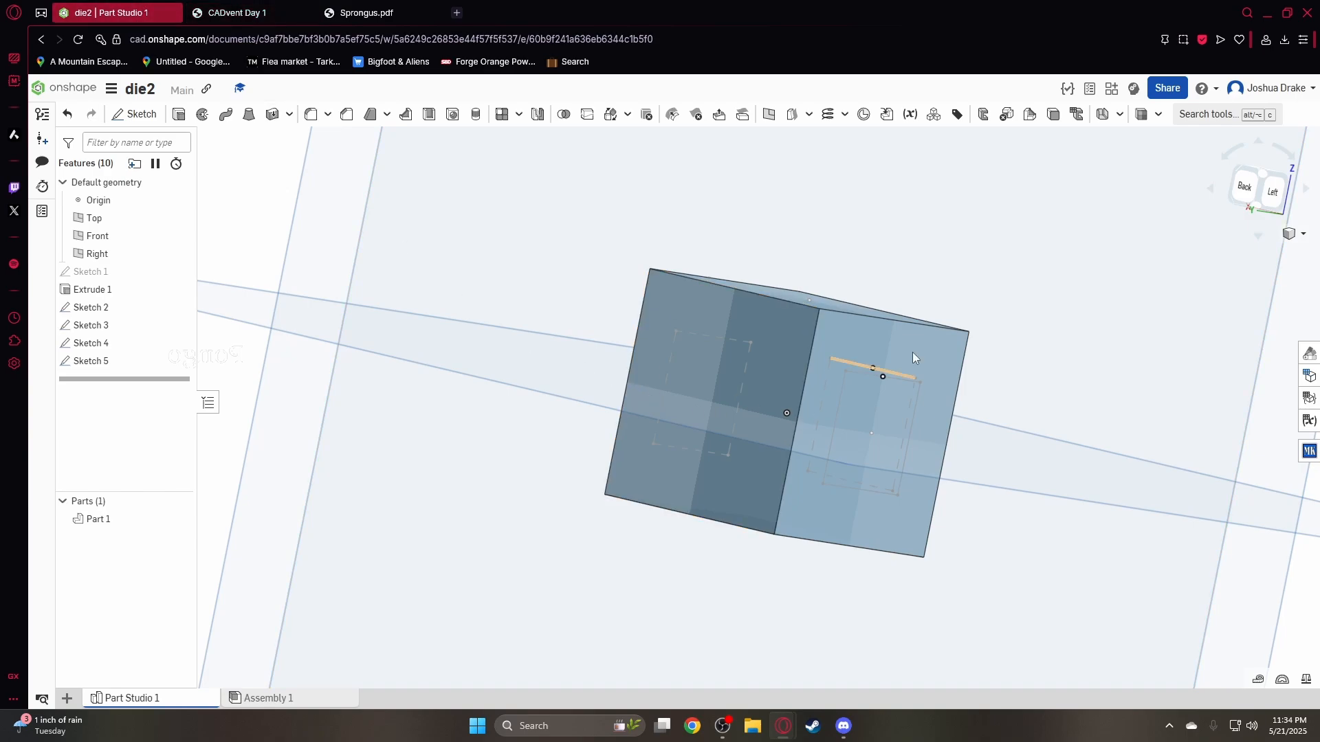
click(1249, 187)
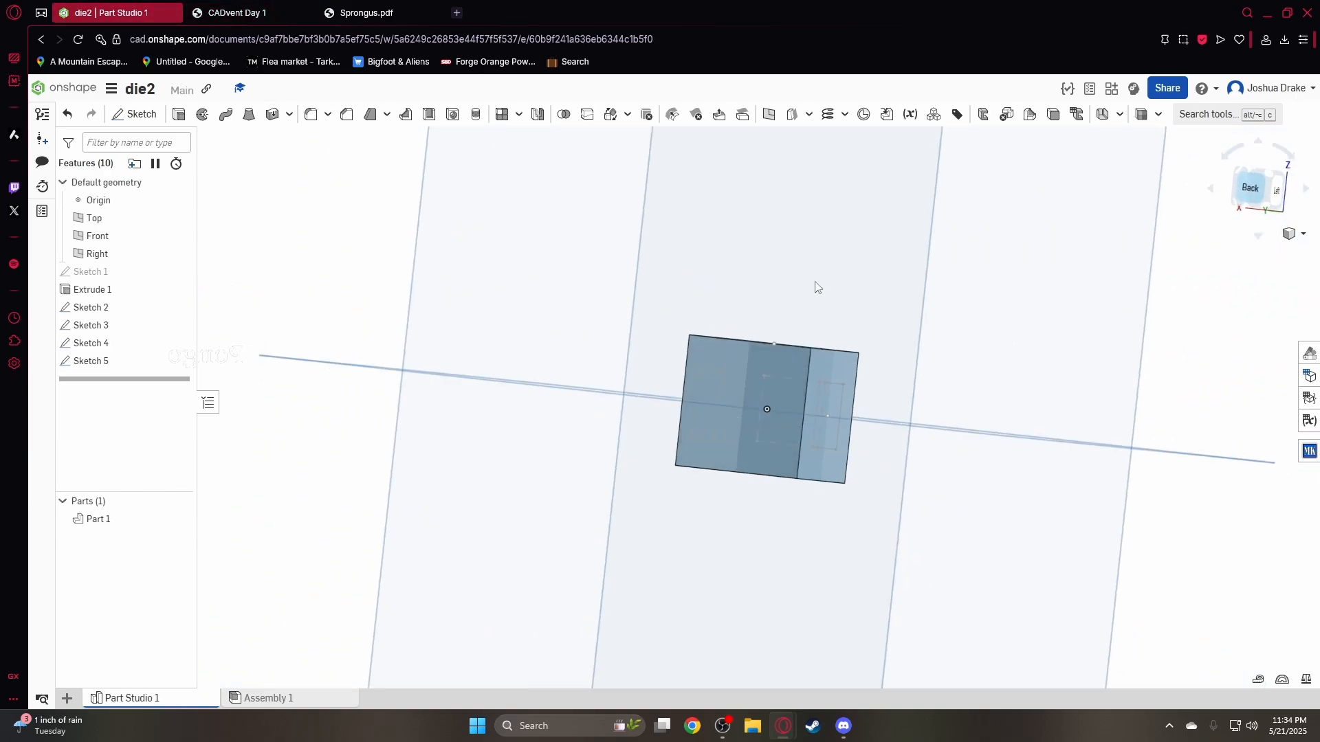
key(shift+s)
click(749, 399)
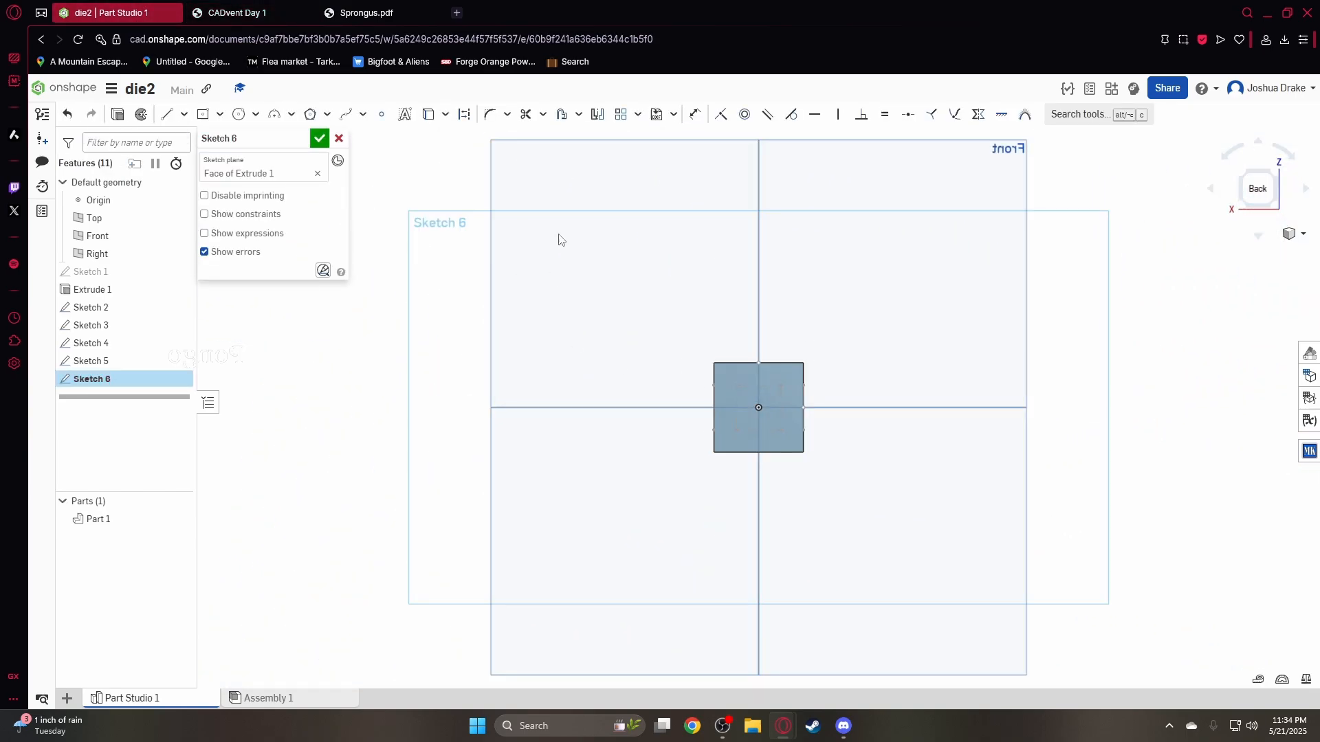
Offset the back face's outline 0.25 in inward, add a point at the face's centre, and finish the sketch
click(558, 118)
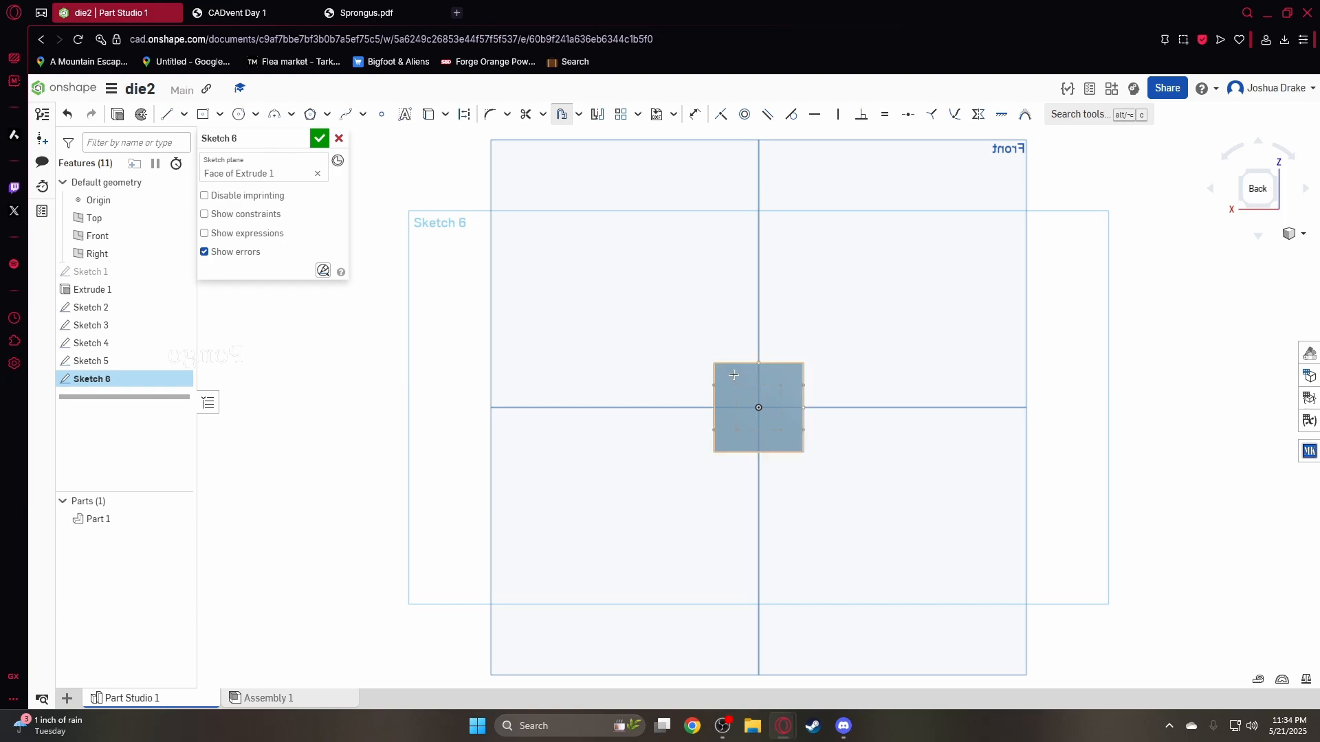
click(746, 395)
click(662, 407)
scroll(745, 421, up, 5)
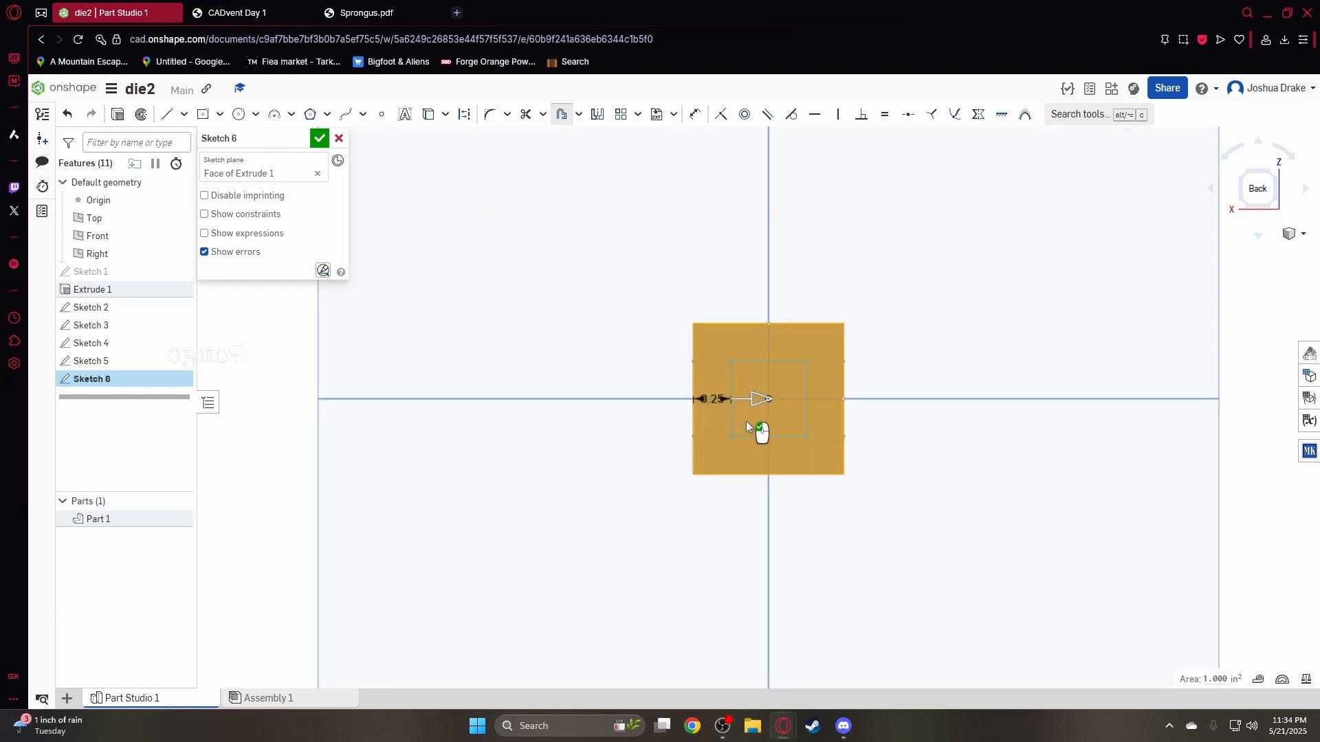
click(389, 118)
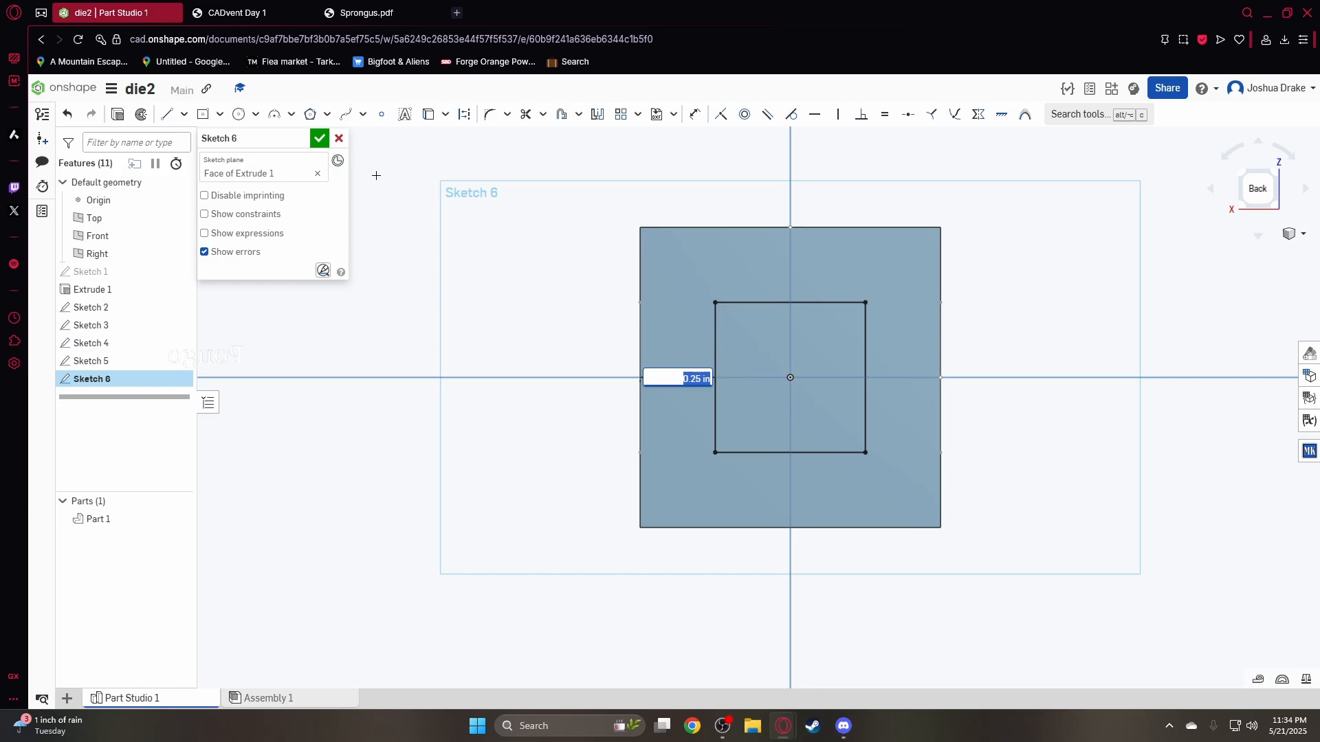
click(320, 138)
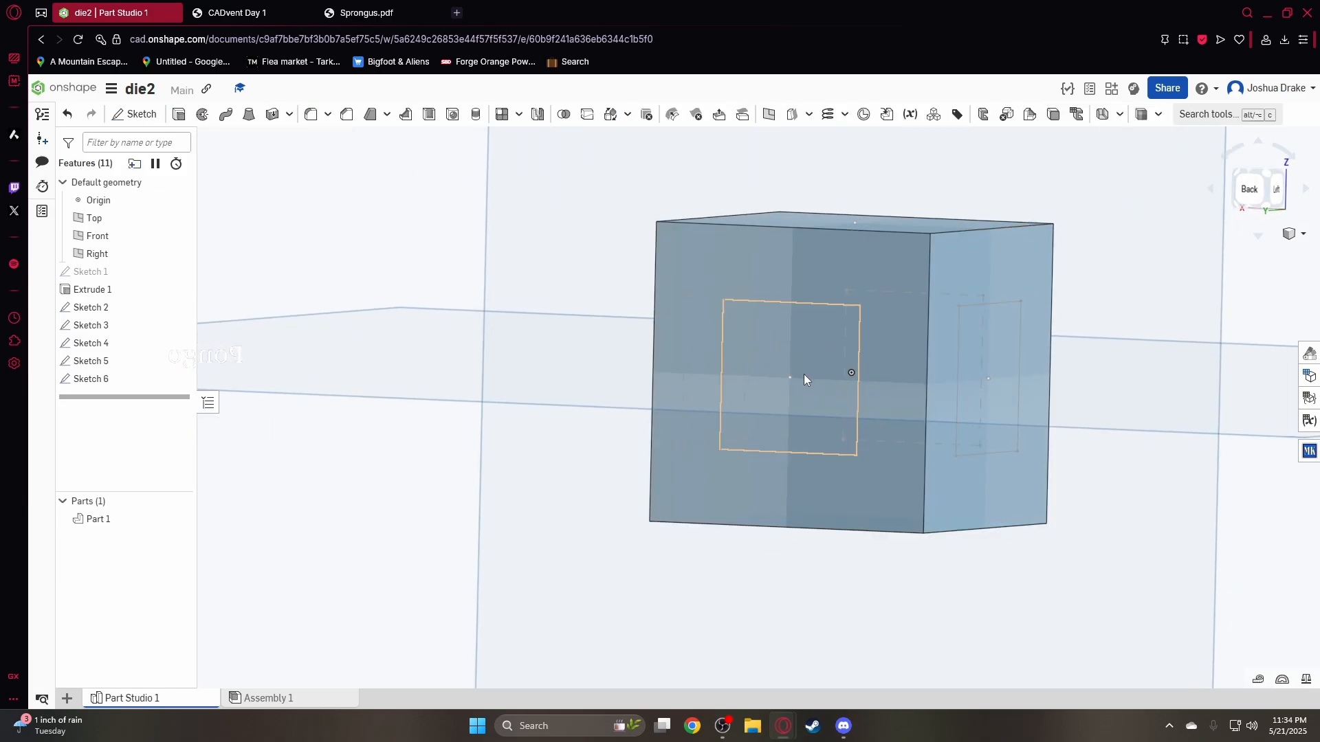
Start a sketch on the cube's bottom face and offset the face outline 0.25 in inward
right_drag(1193, 257, 1157, 142)
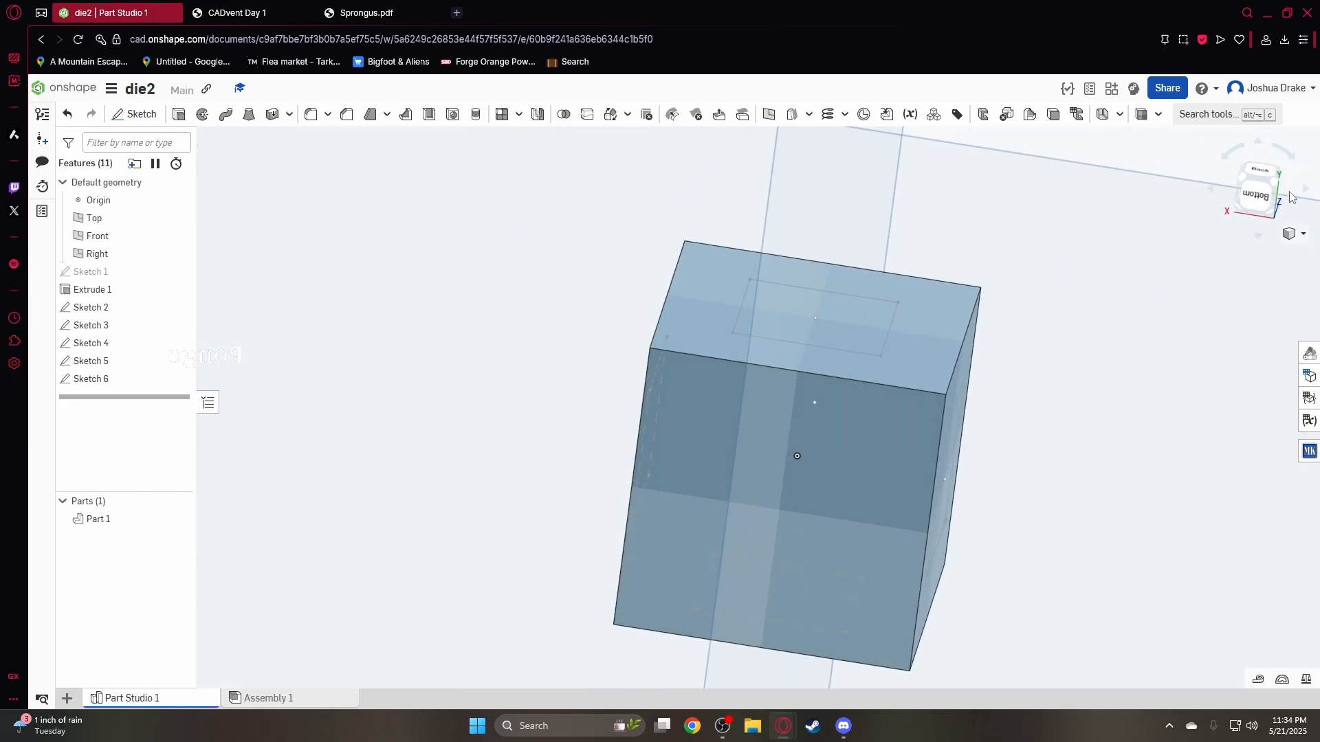
click(1257, 195)
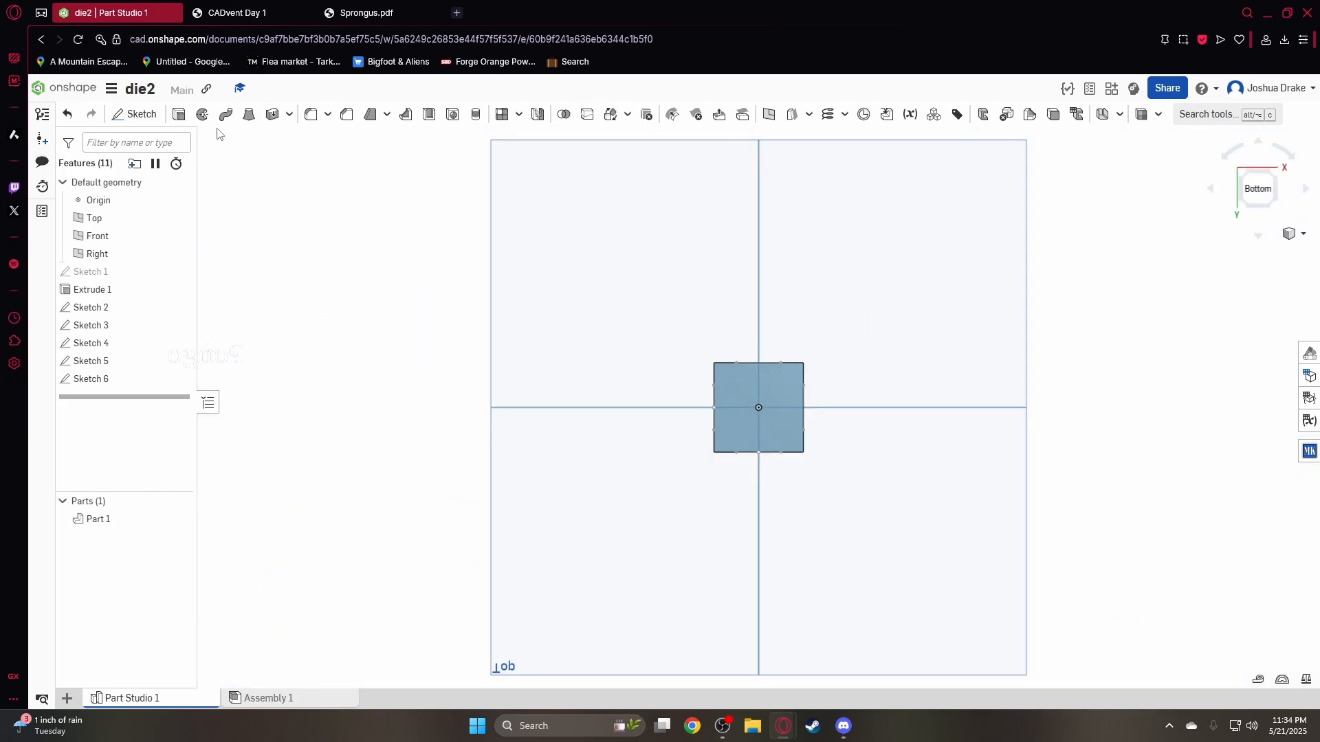
click(132, 114)
click(735, 385)
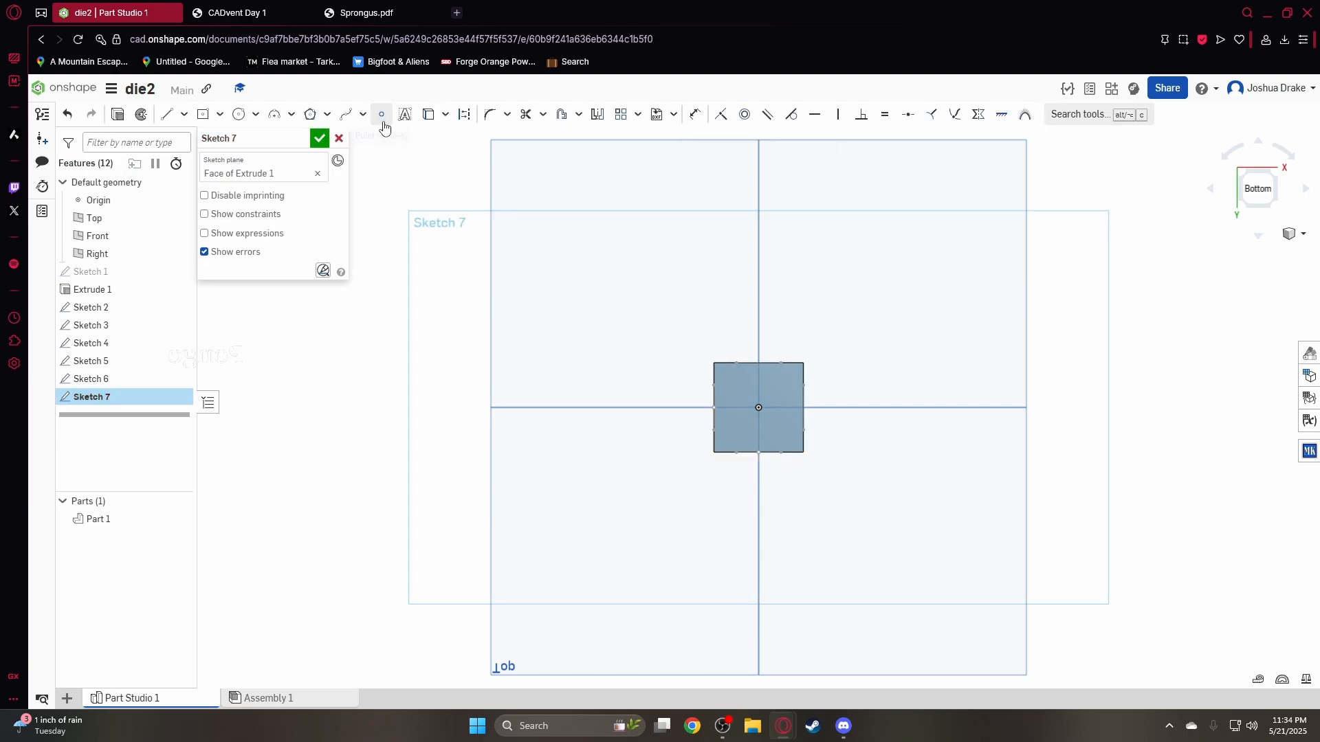
click(561, 114)
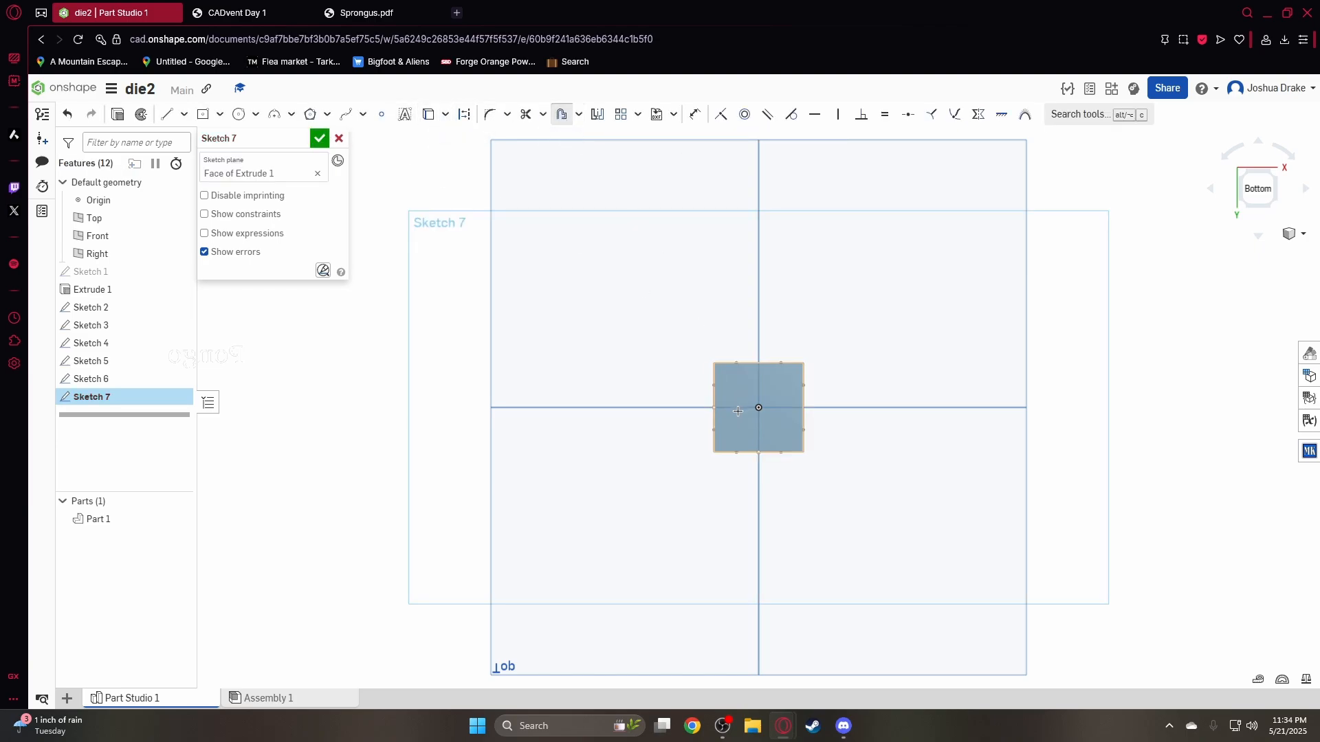
click(738, 411)
scroll(752, 418, down, 5)
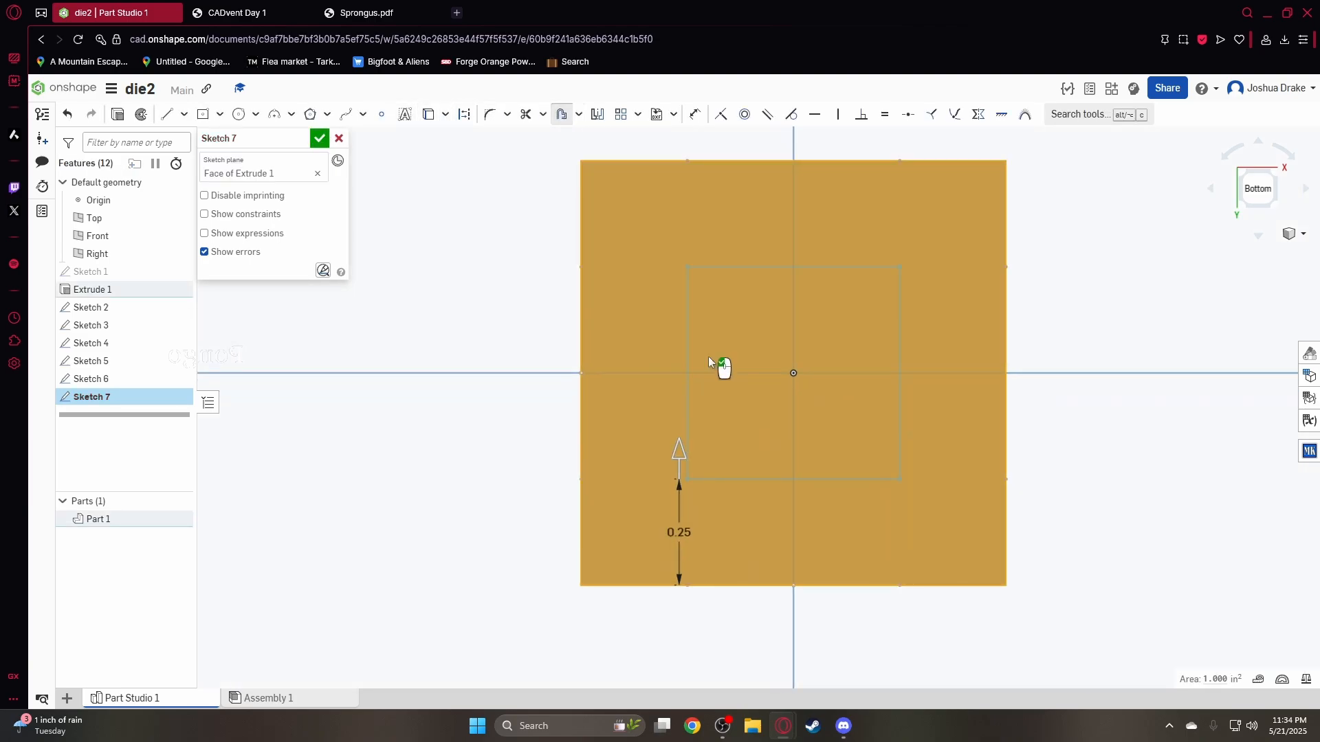
Check the six-pip layout in the drawing, add points at the midpoints of the bottom square's two vertical sides, and finish the sketch
click(381, 122)
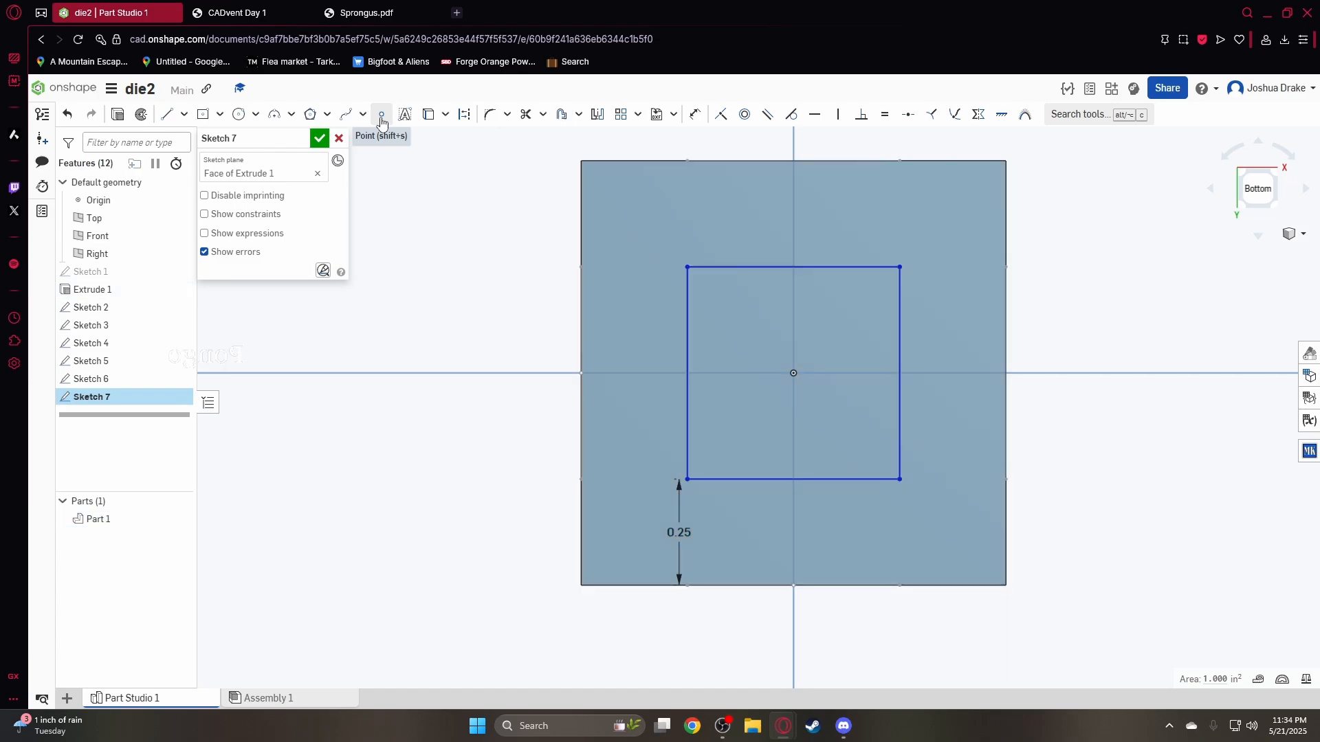
click(289, 15)
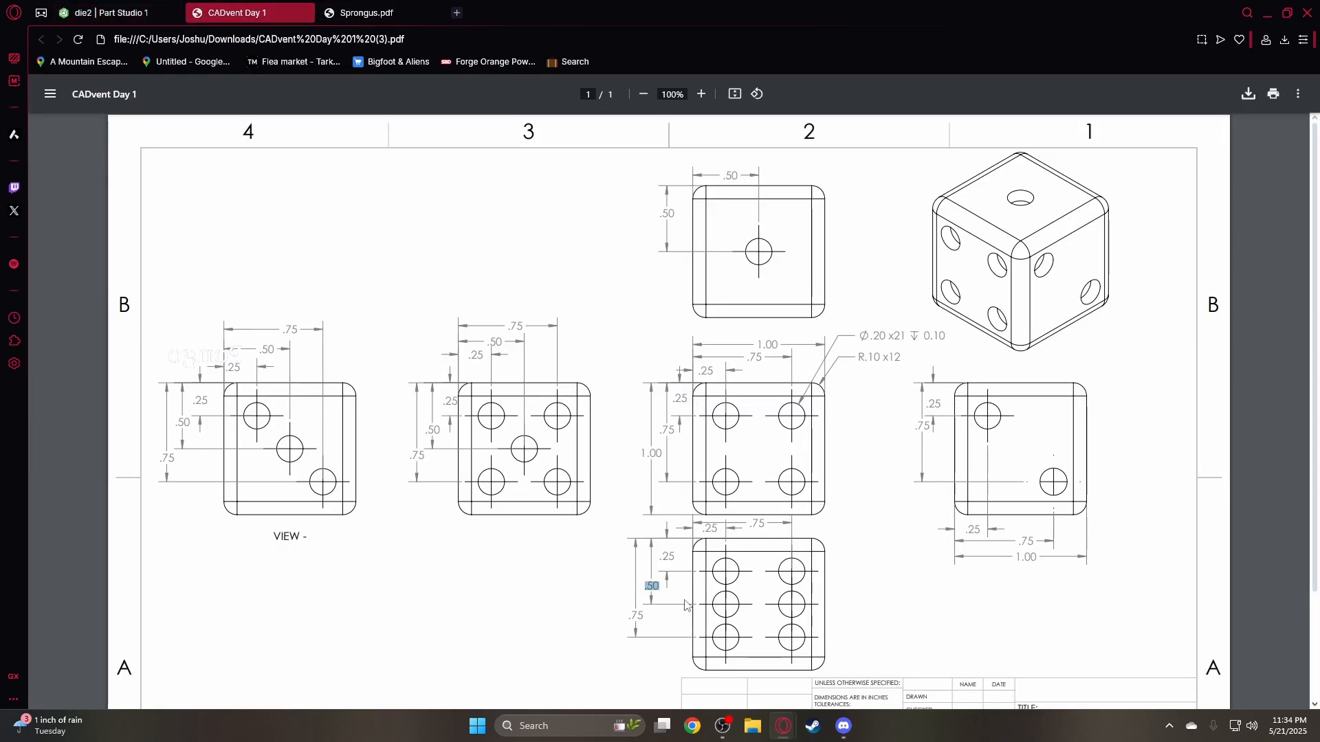
click(107, 13)
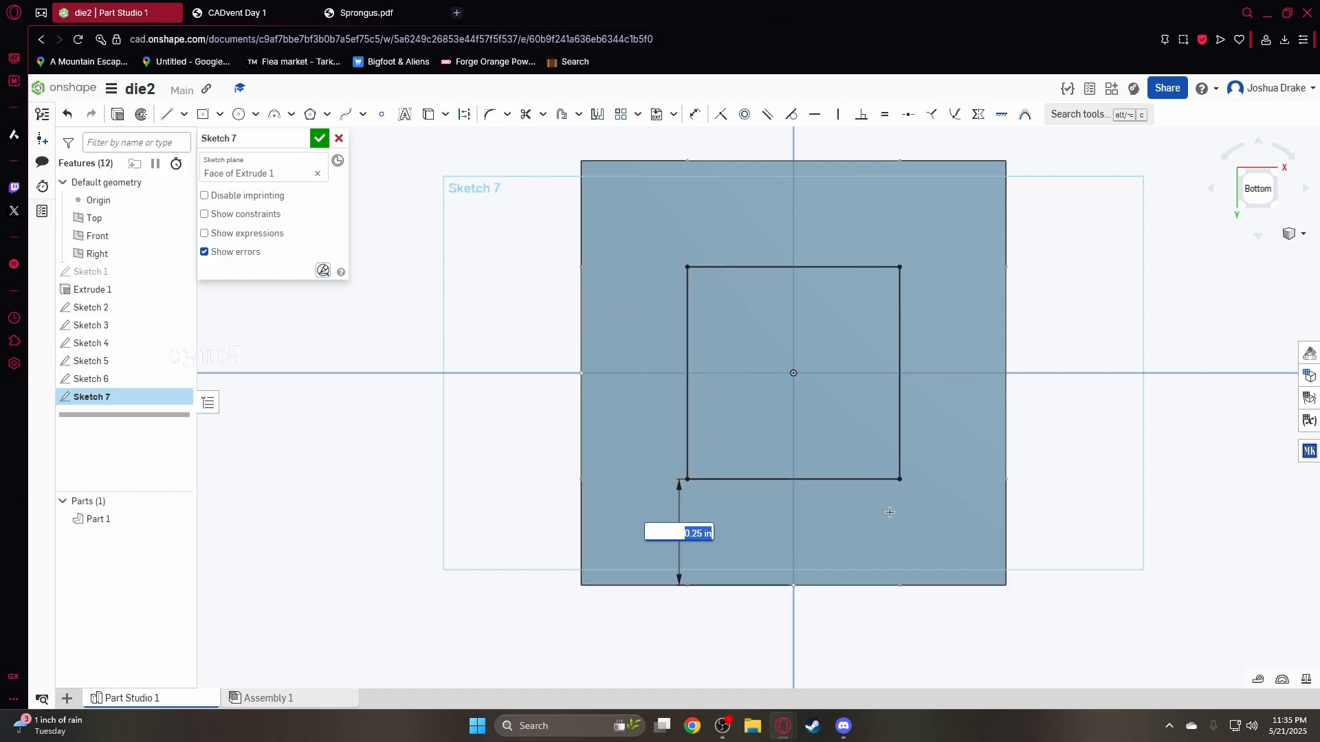
scroll(687, 375, up, 3)
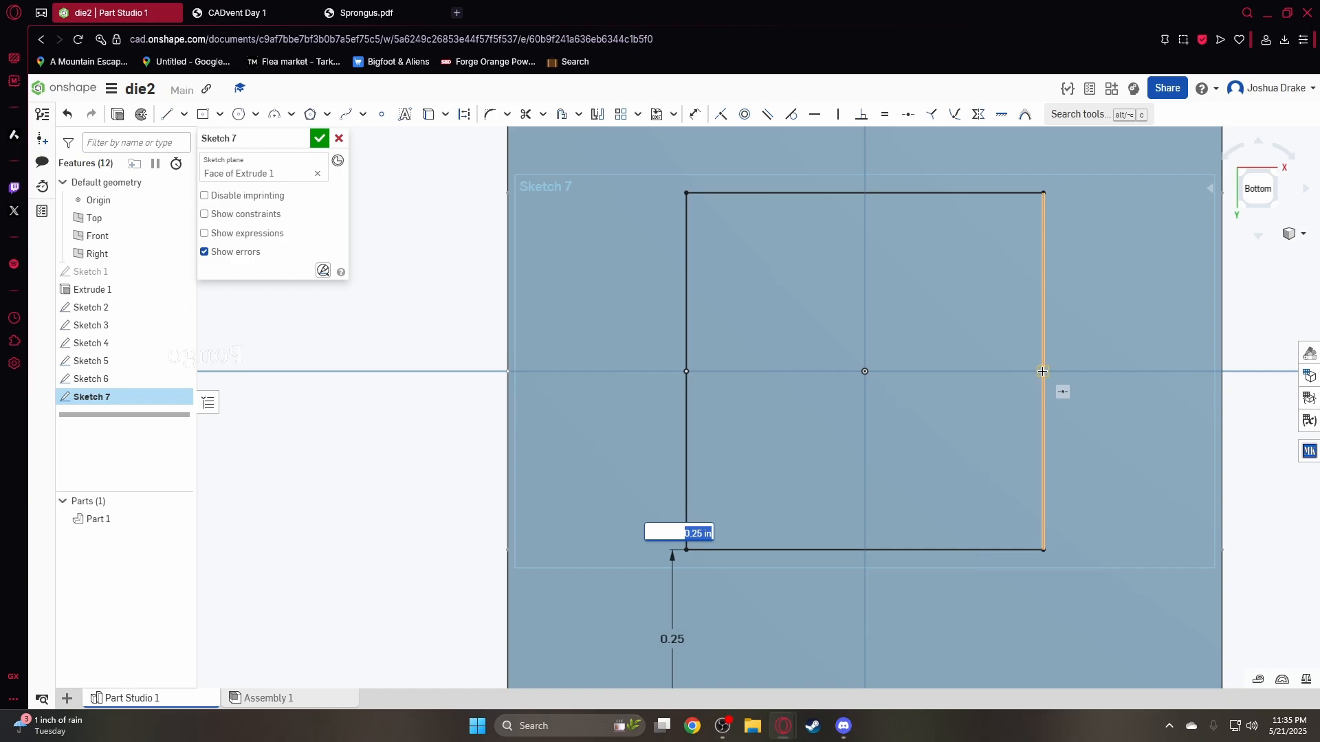
click(320, 139)
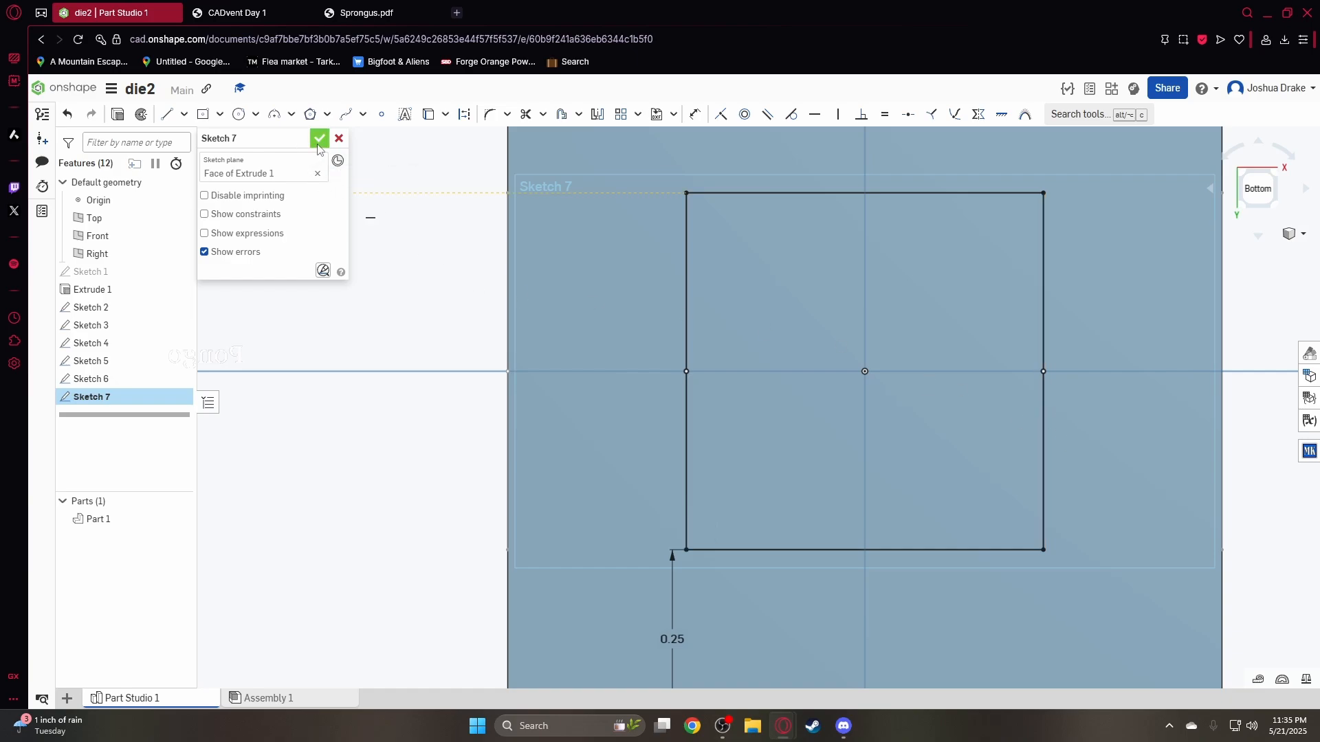
Inspect the pip layout sketches on the cube's faces from several sides
right_drag(1110, 267, 1060, 332)
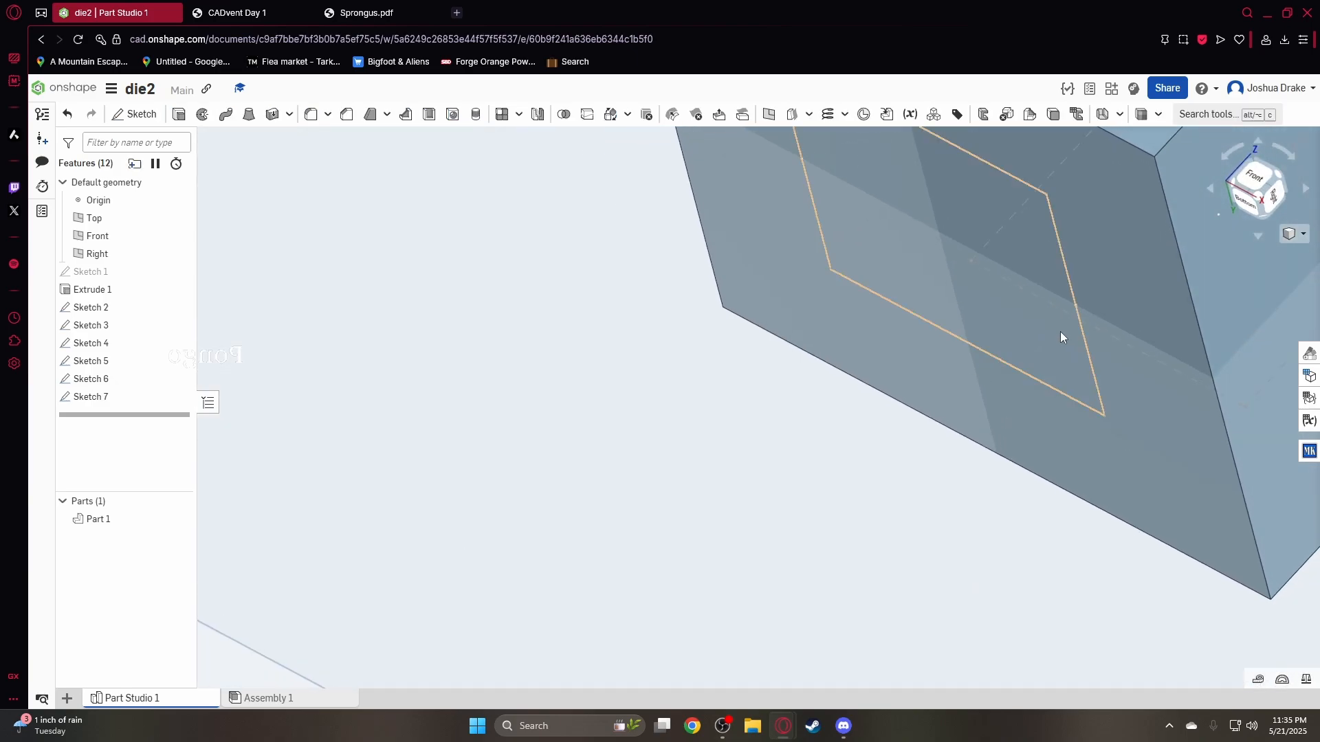
click(1272, 183)
scroll(763, 405, up, 5)
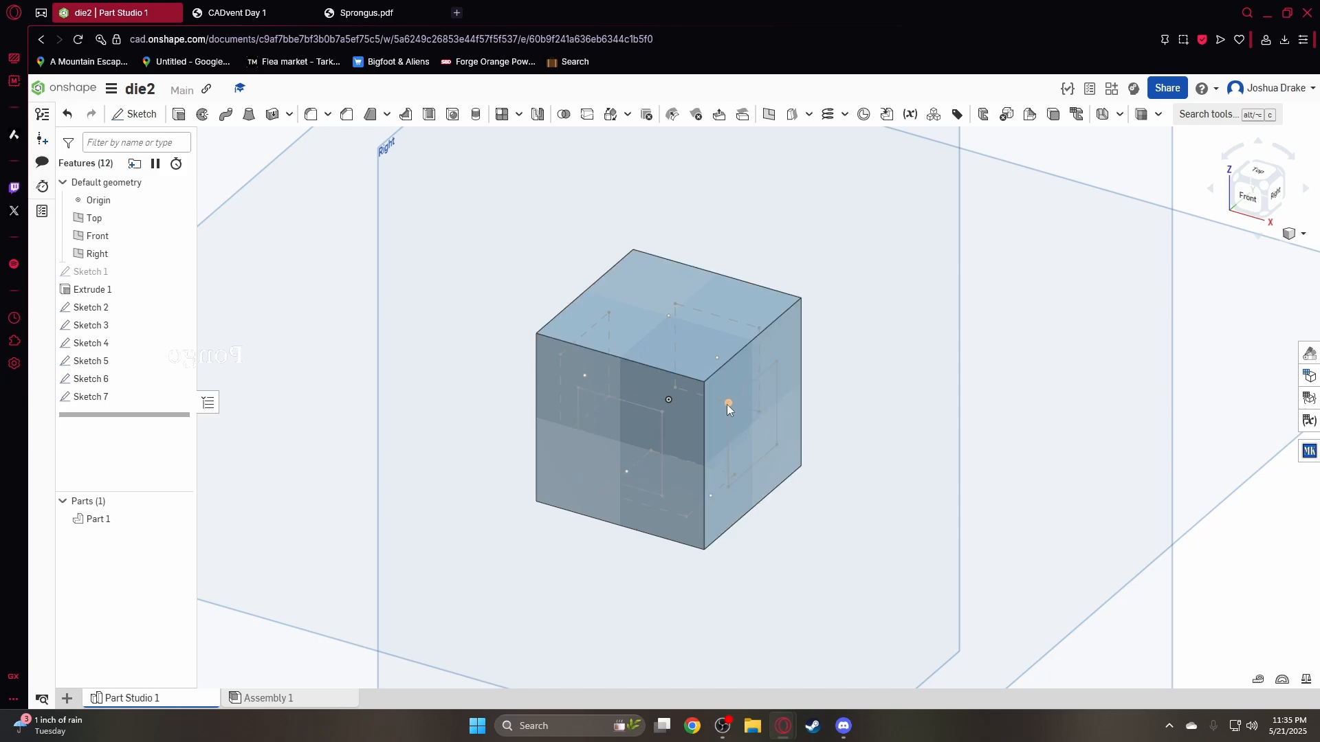
right_drag(554, 373, 1318, 158)
right_drag(1036, 291, 1206, 234)
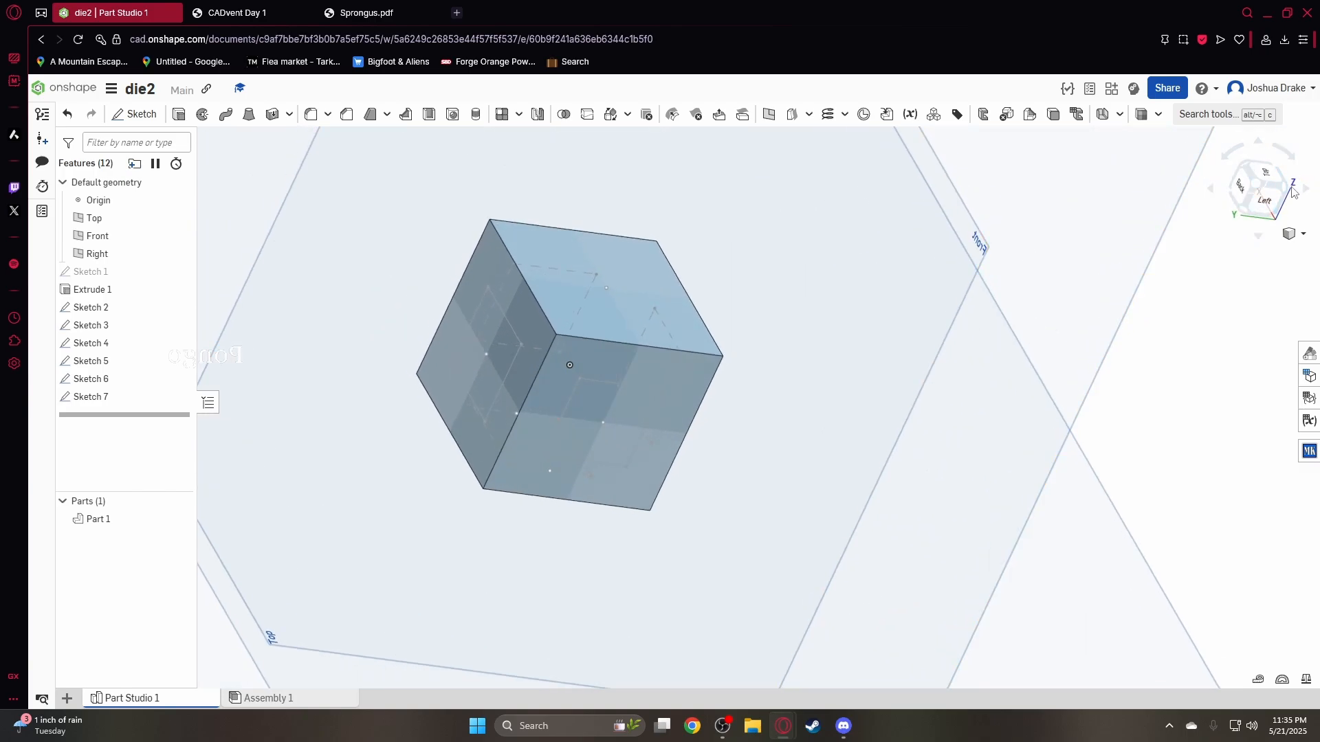
click(1293, 191)
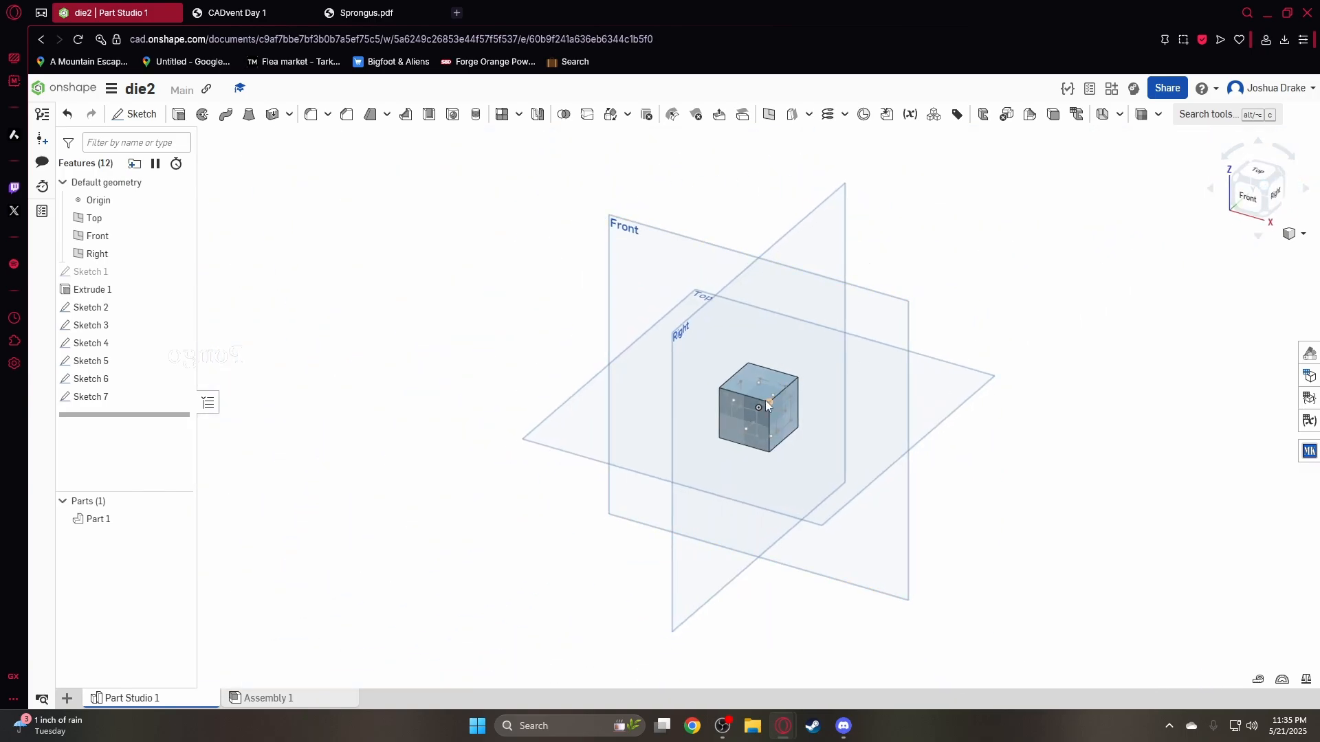
scroll(766, 406, up, 5)
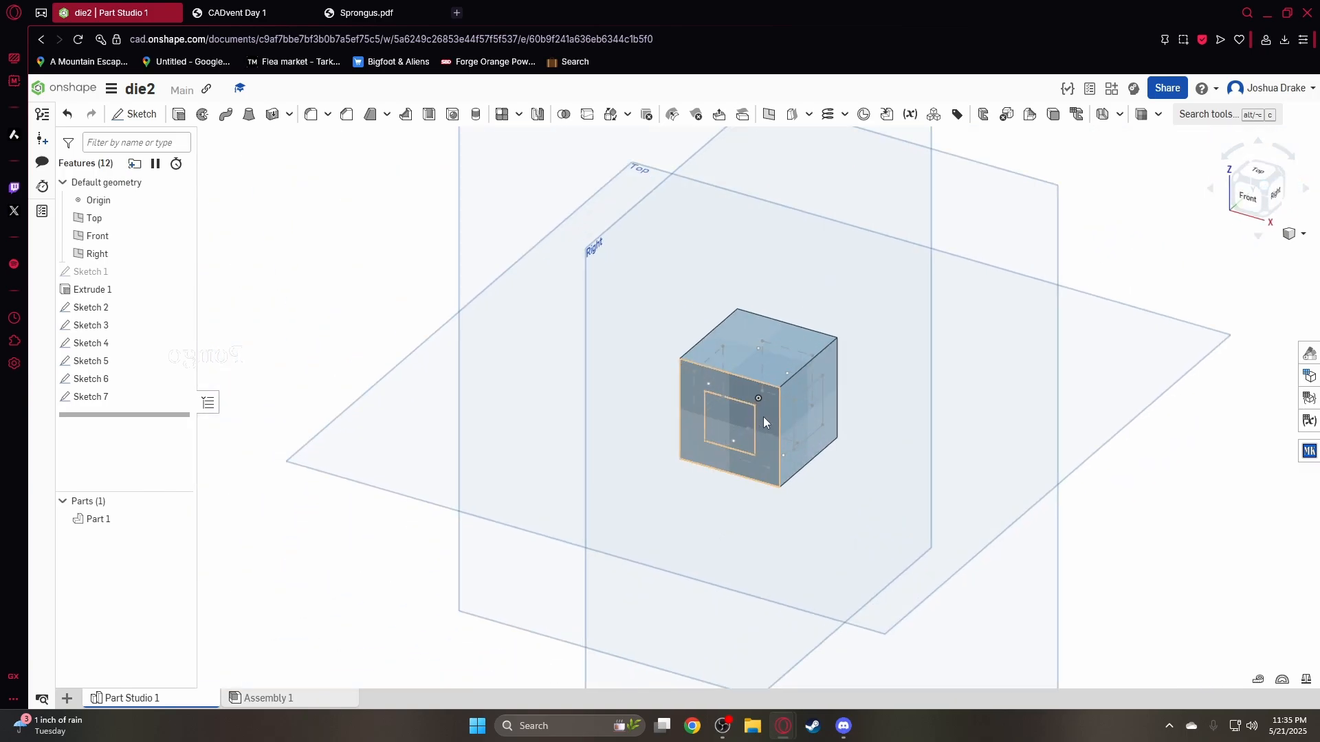
Set up a simple blind hole with 0.2 in diameter, 0.1 in depth and a flat tip, checking the hole callout in the drawing
click(453, 115)
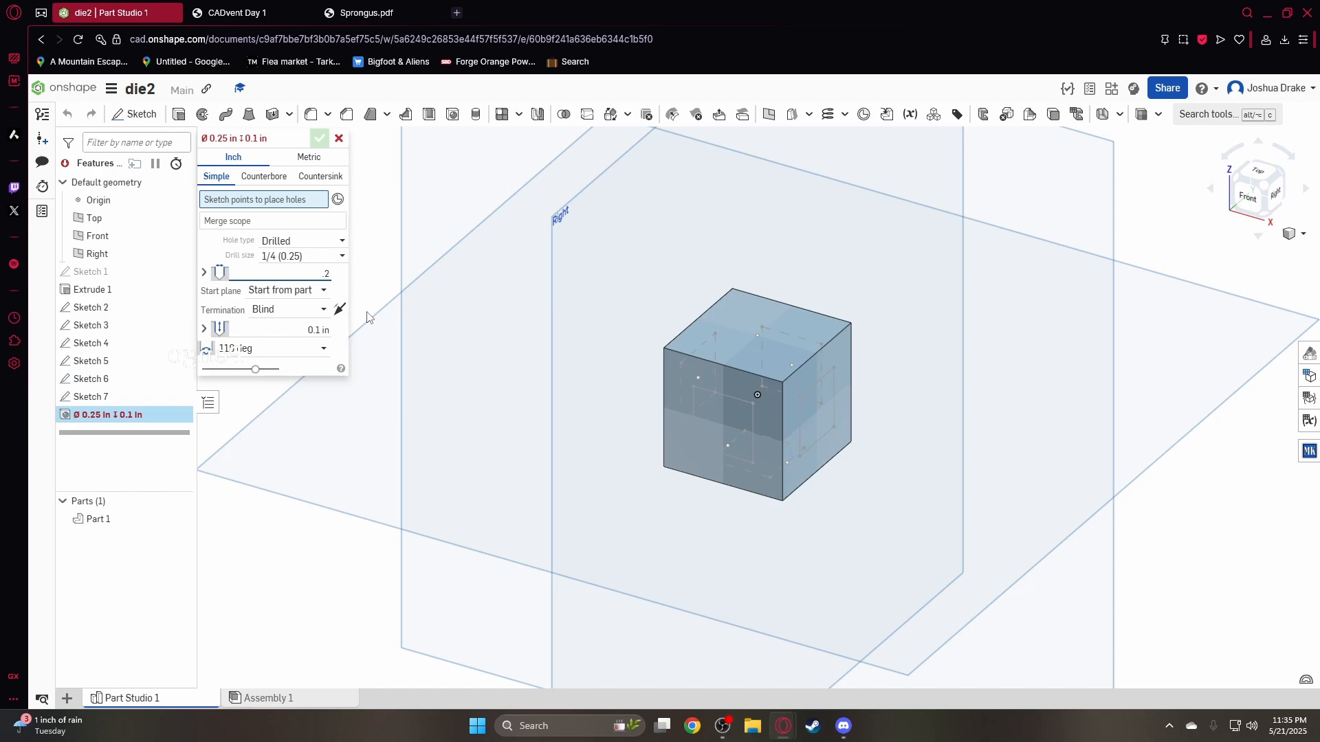
click(237, 12)
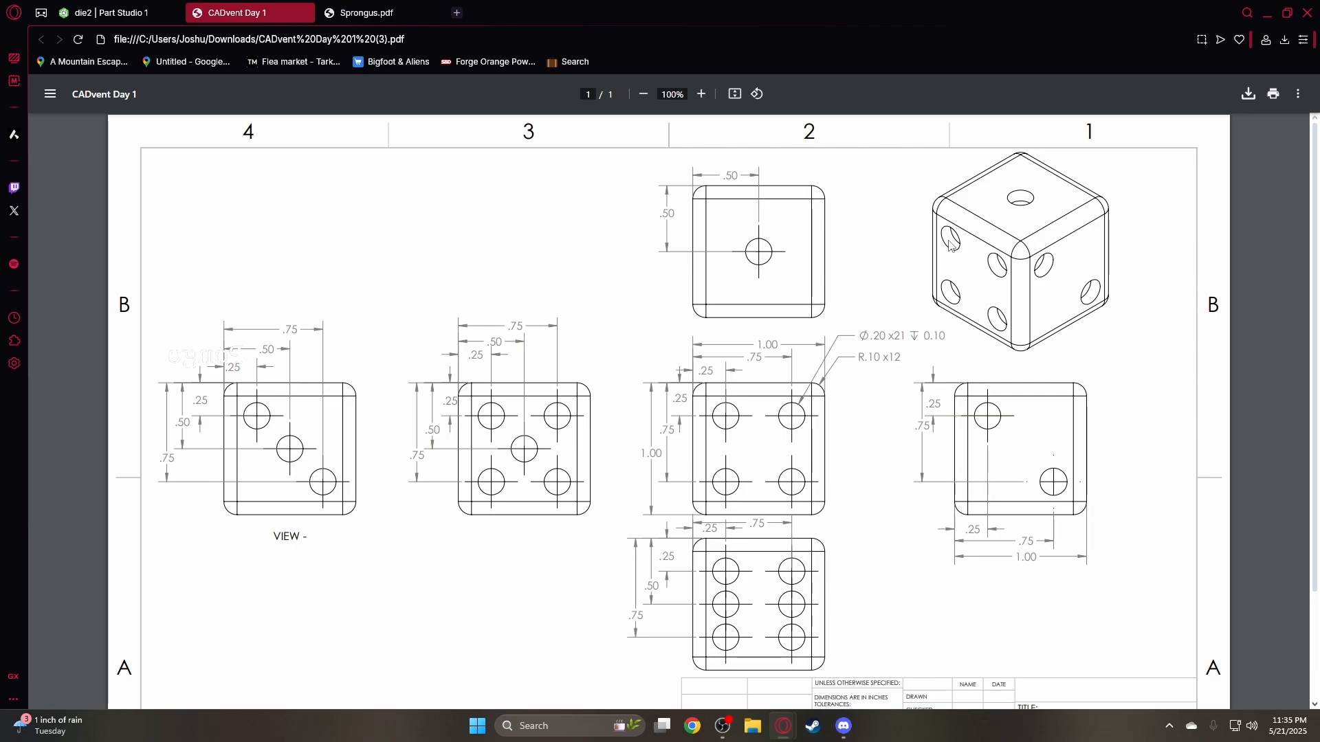
click(109, 12)
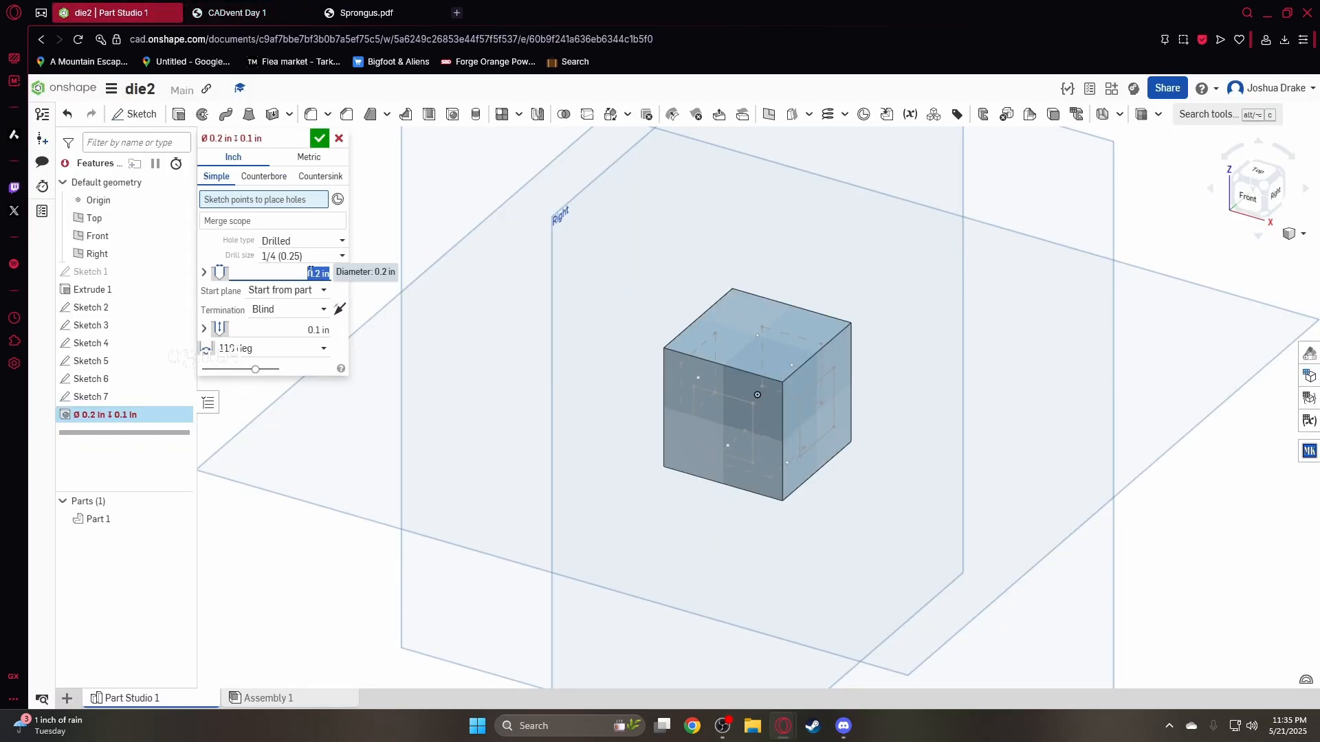
click(316, 328)
click(337, 331)
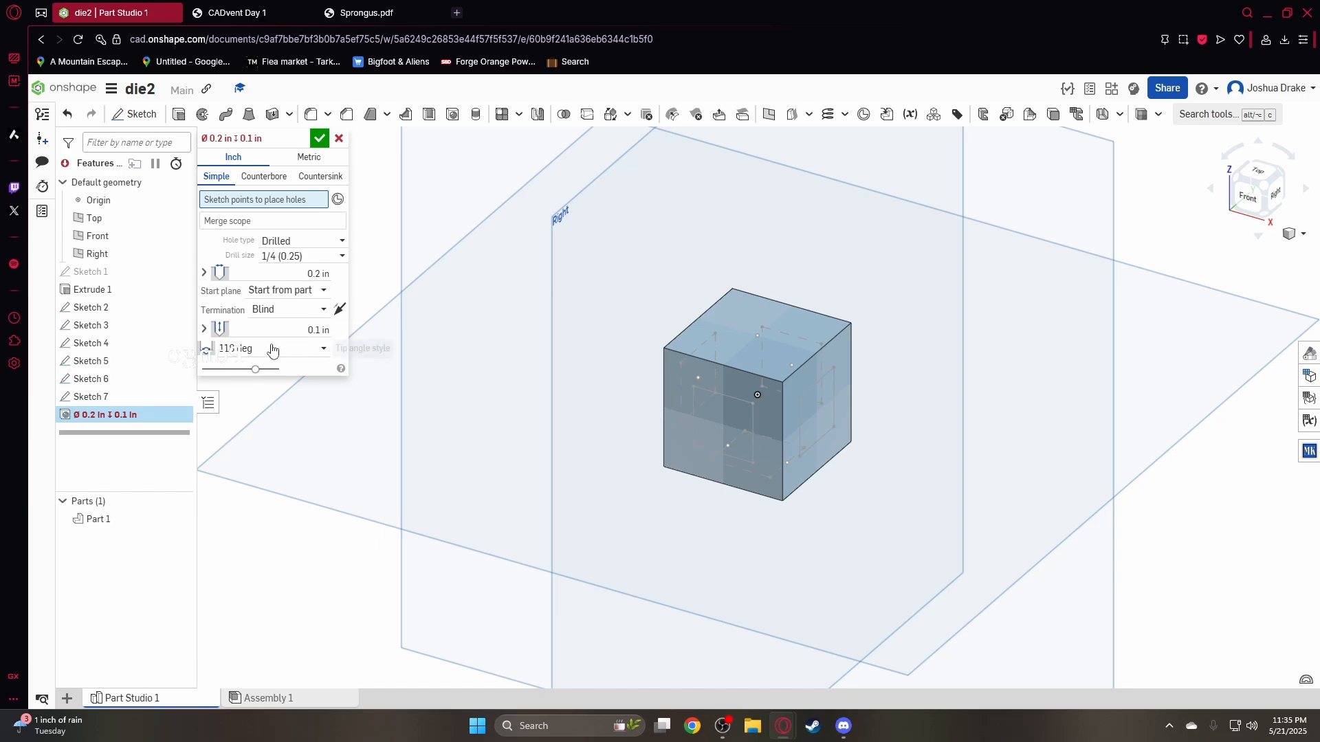
click(251, 350)
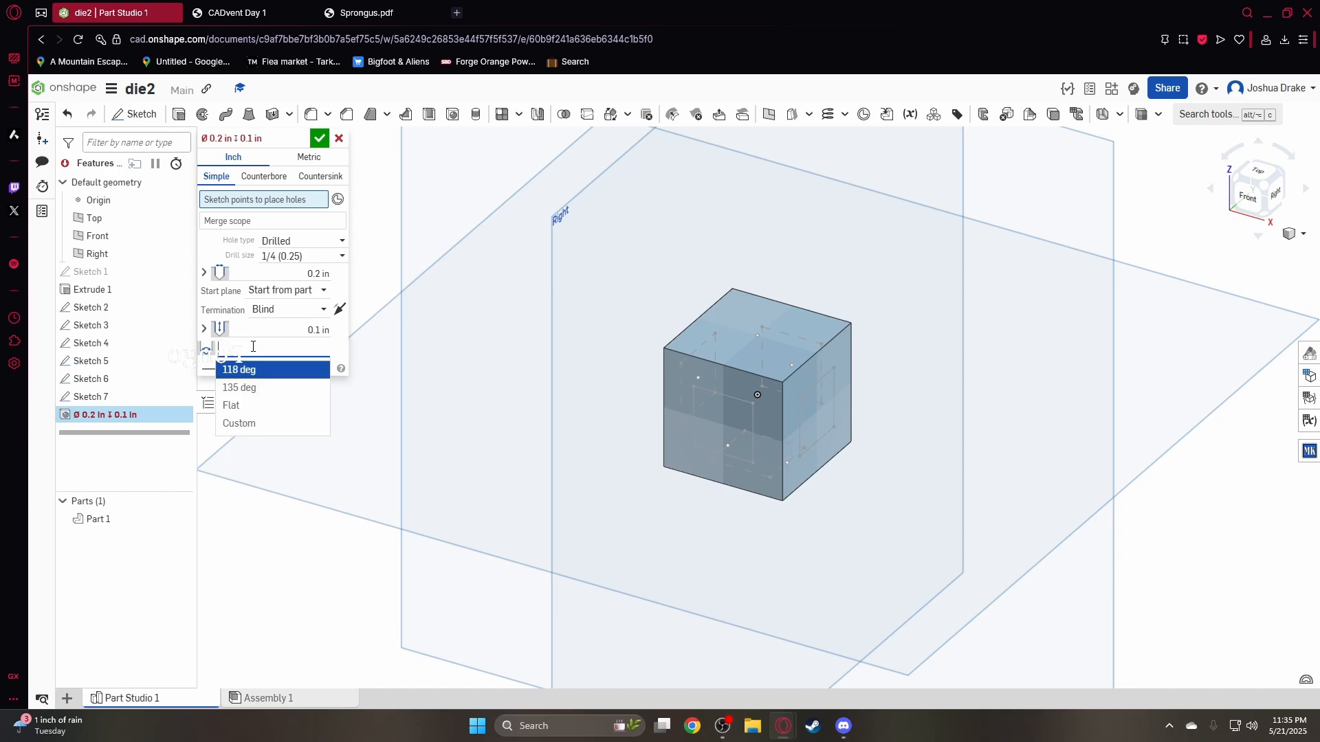
click(248, 408)
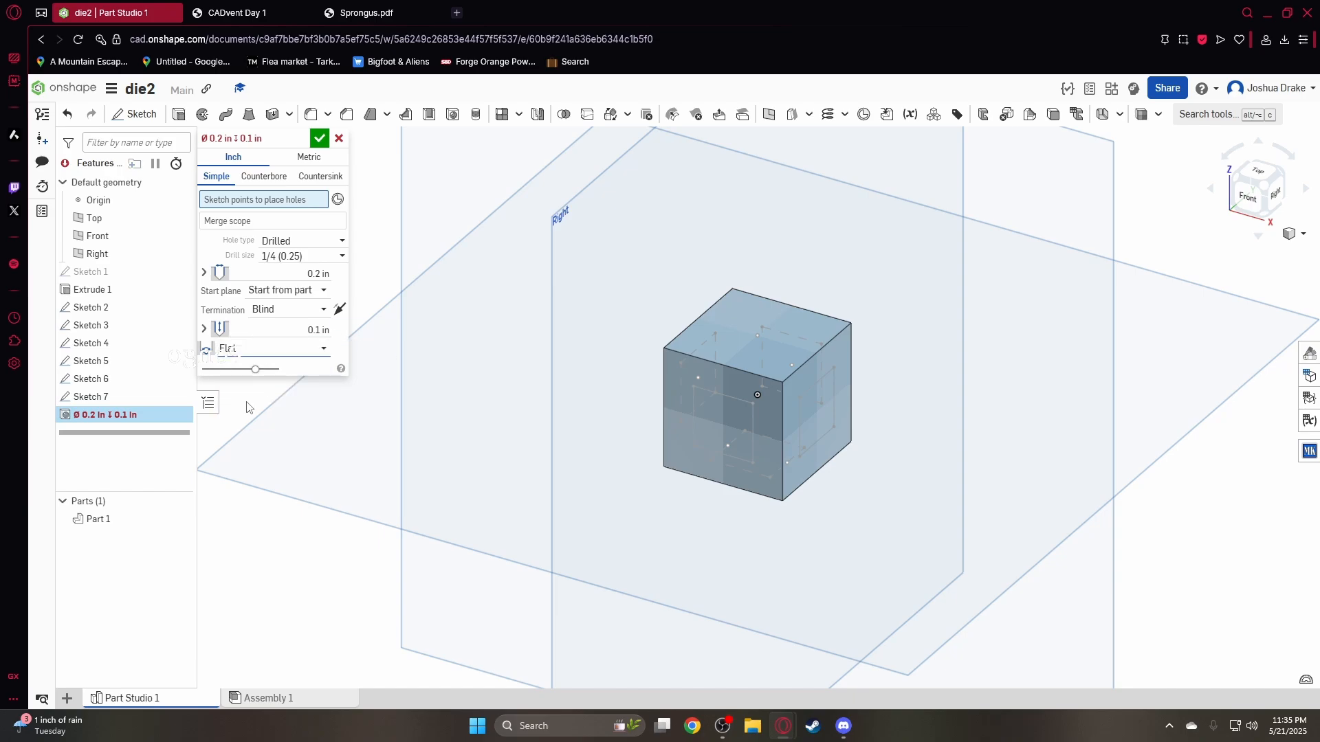
Place holes at the top face's centre point, the front square's four corners, and two diagonally opposite corners of the right face's square
click(757, 335)
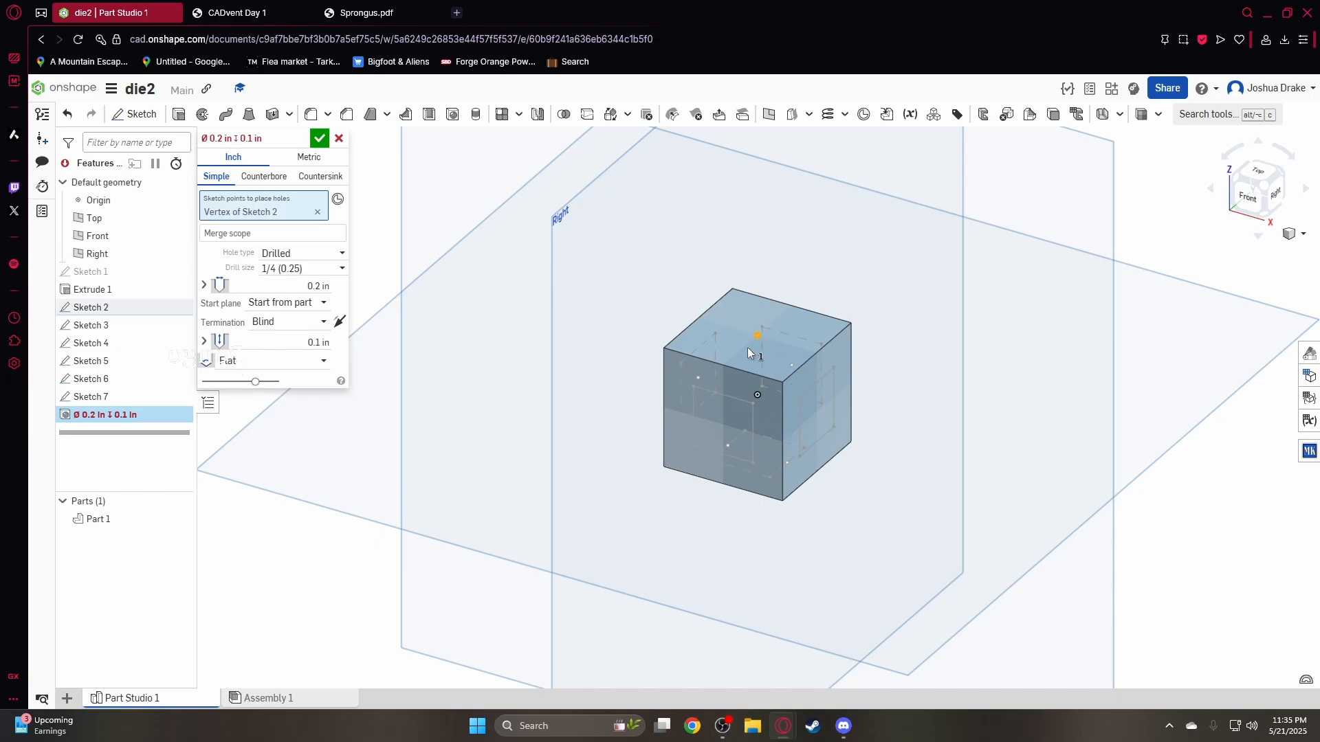
click(693, 386)
click(752, 405)
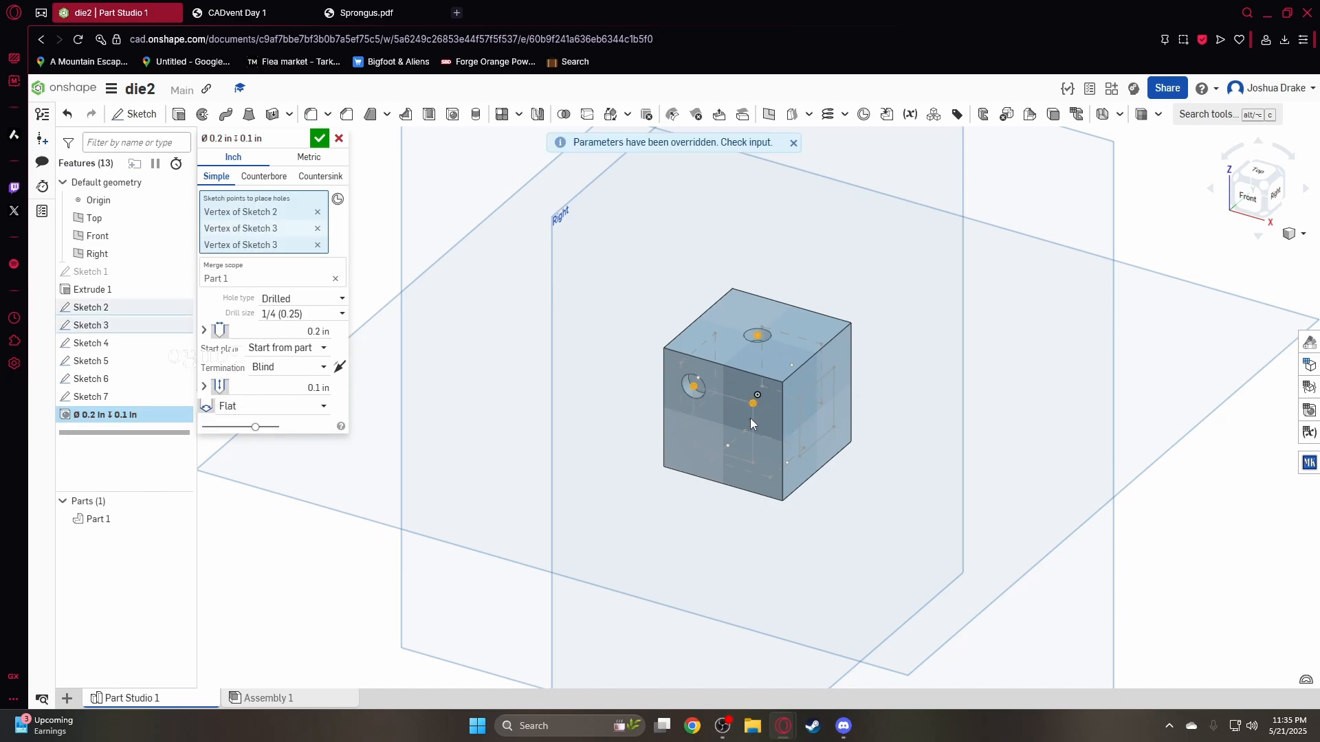
click(752, 462)
click(692, 445)
click(798, 395)
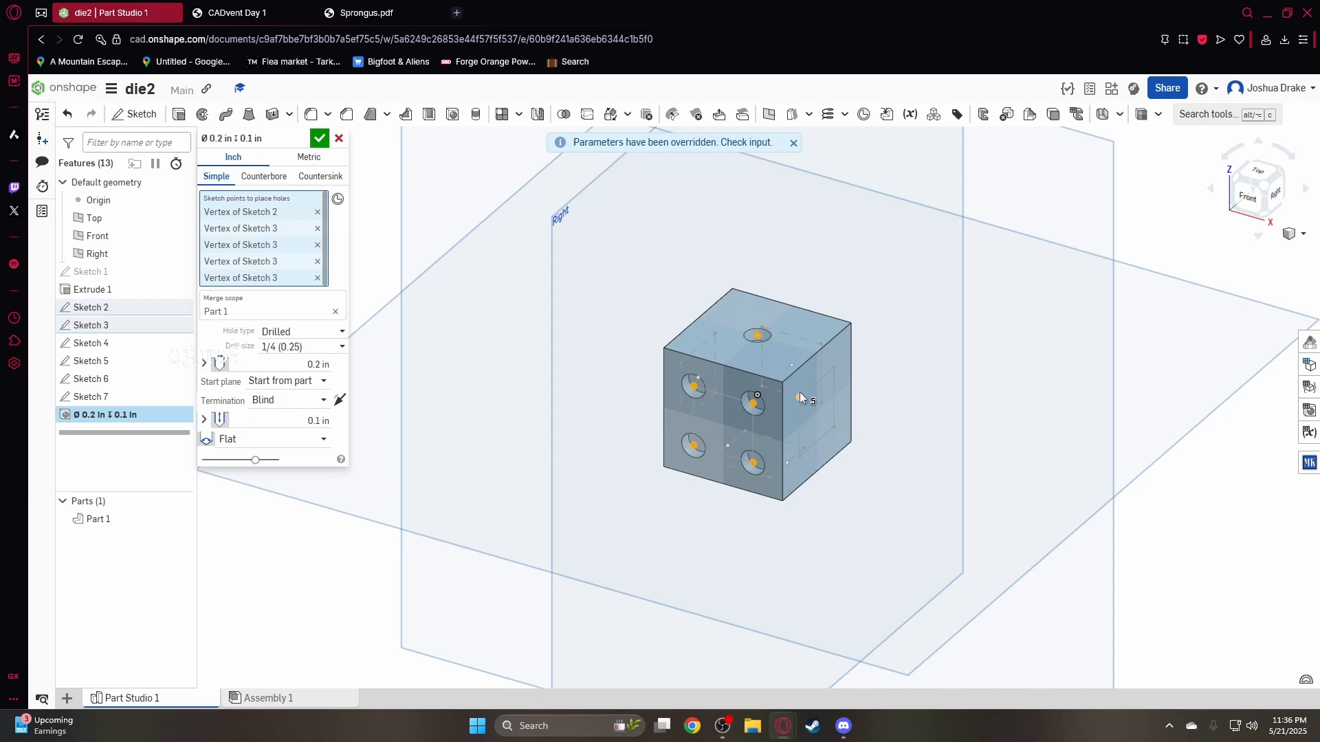
click(835, 427)
Add holes at the left face's five pip points: its centre point and the four corners of its square
mouse_move(911, 379)
right_down()
mouse_move(1011, 380)
mouse_move(948, 385)
right_up()
click(699, 365)
click(708, 412)
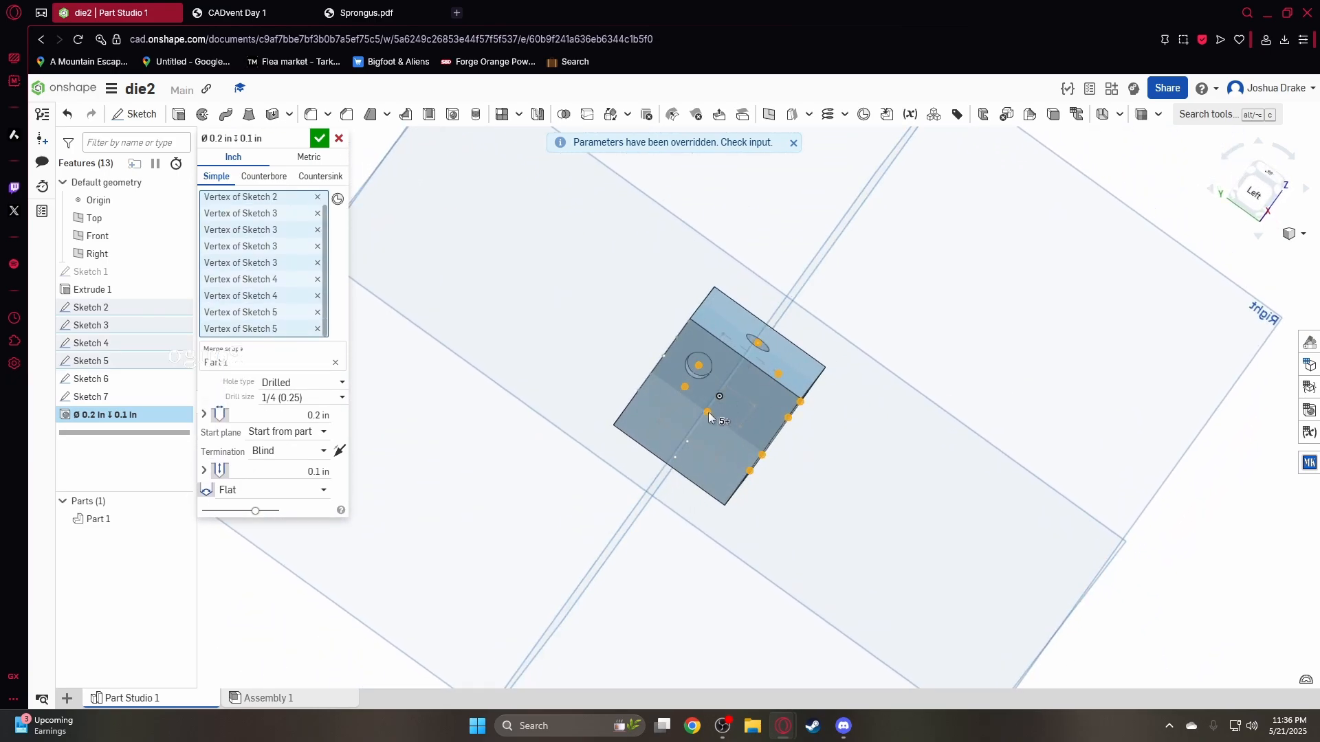
click(716, 460)
click(754, 405)
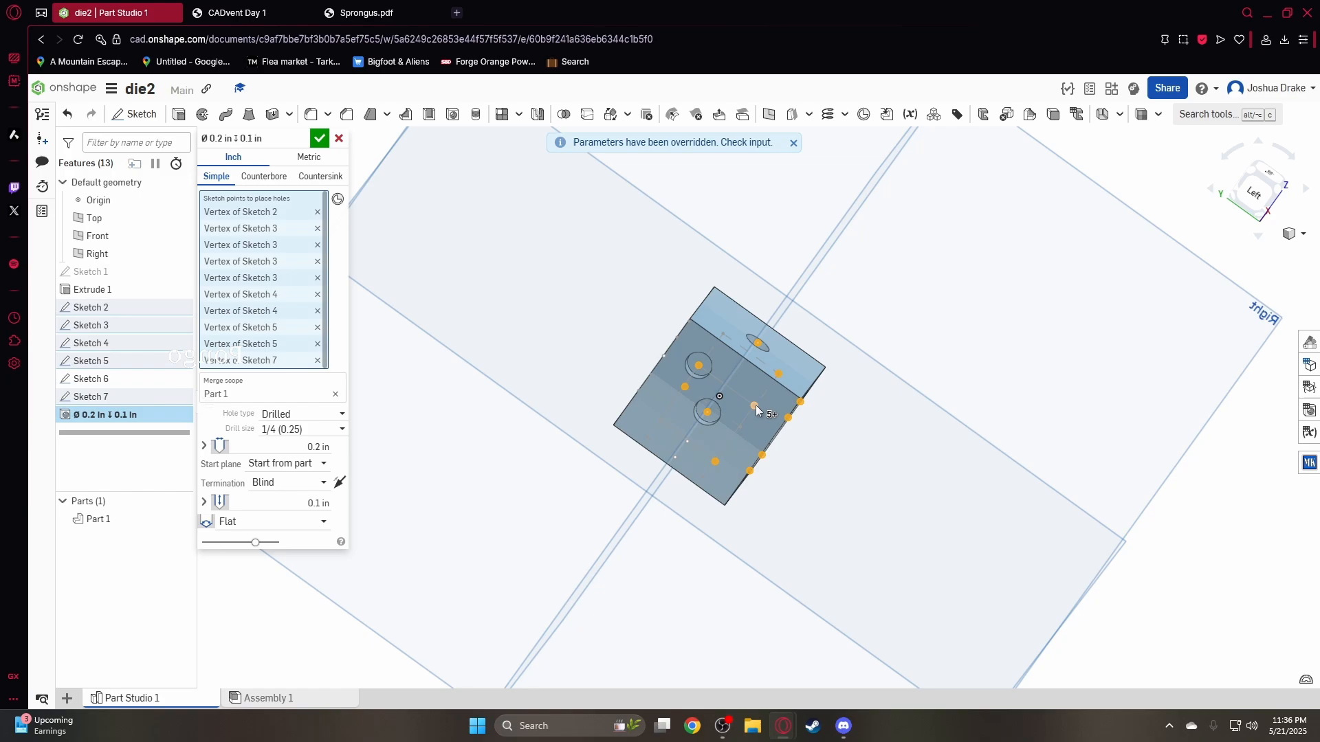
click(660, 420)
scroll(711, 452, up, 3)
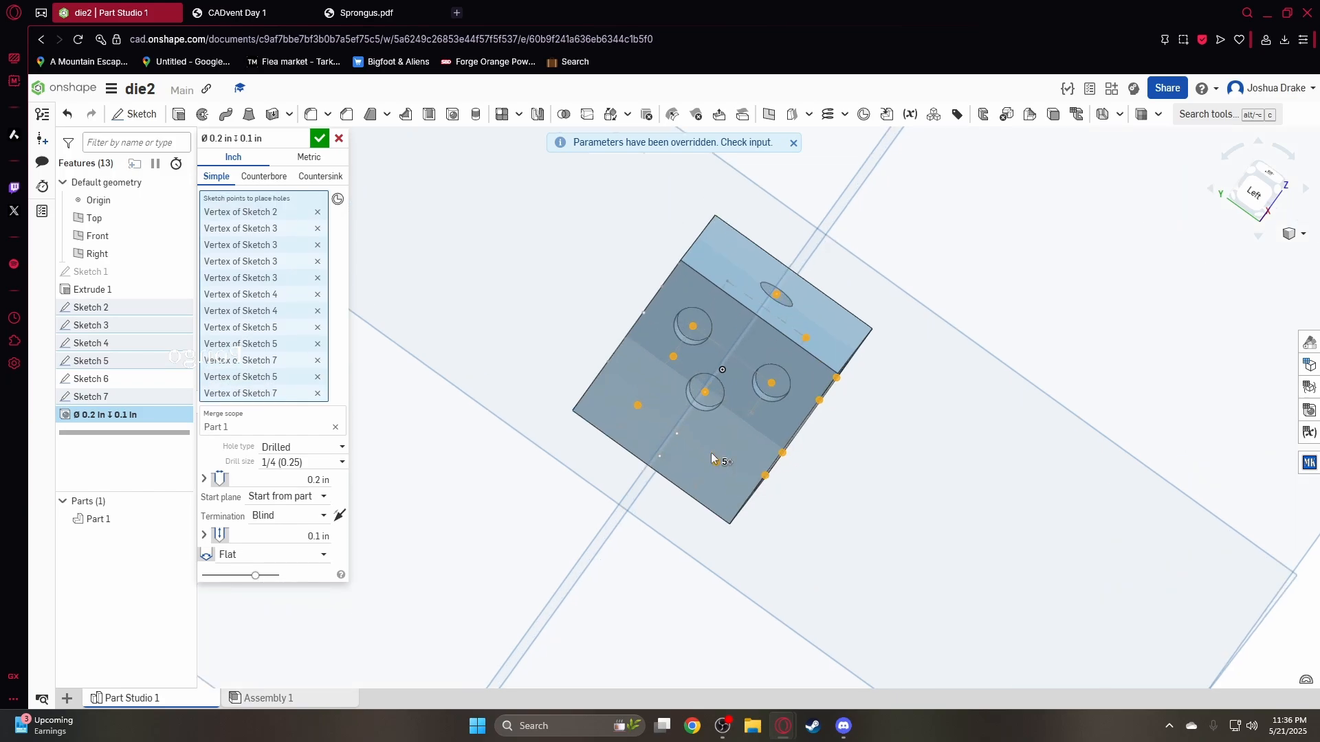
right_drag(711, 452, 935, 376)
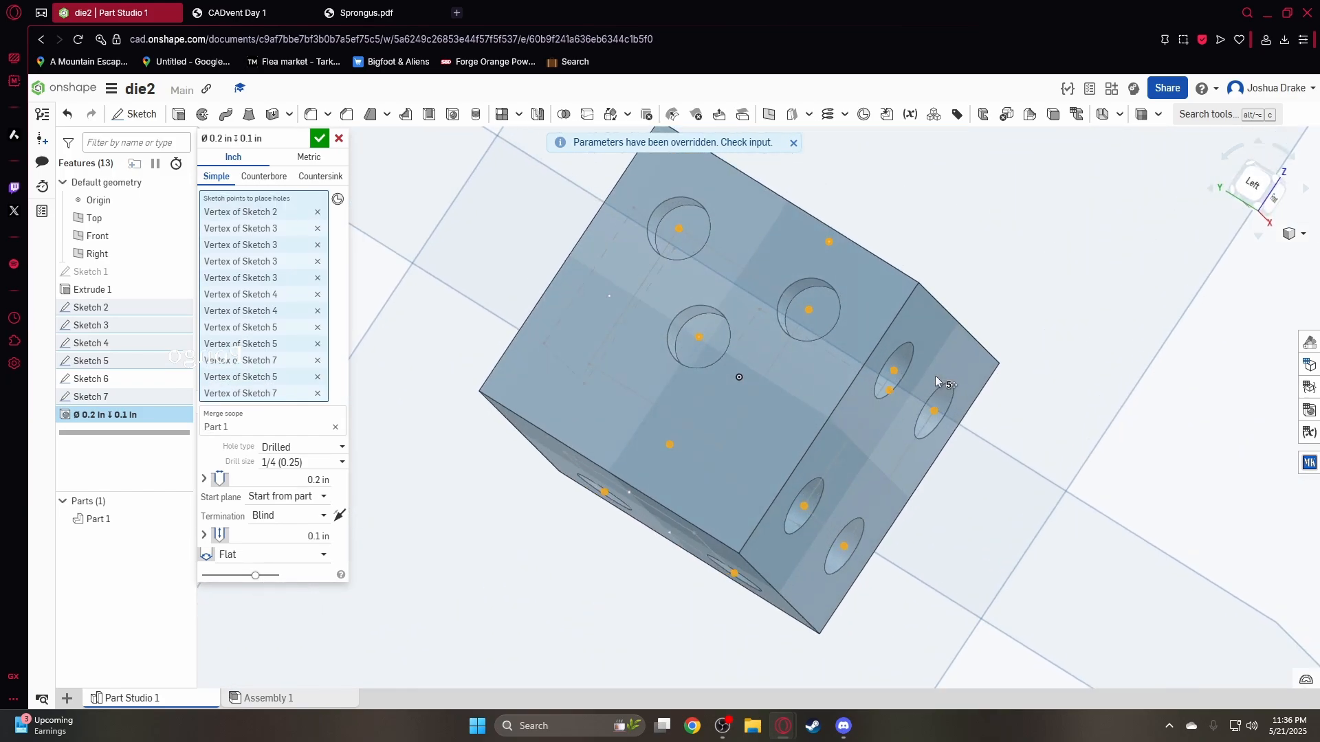
click(715, 450)
click(589, 365)
Add holes at the back face's three diagonal points and at the bottom face's six points
mouse_move(685, 294)
right_down()
mouse_move(758, 323)
mouse_move(621, 334)
right_up()
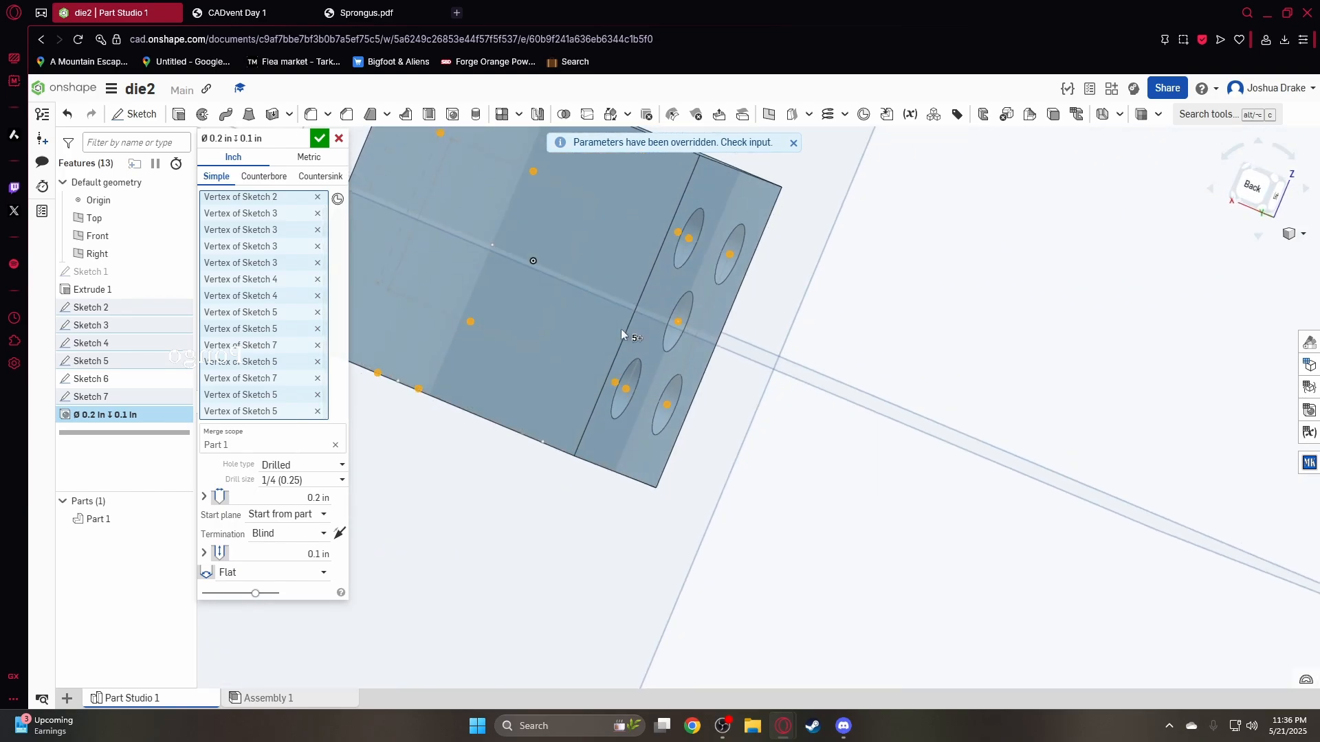
click(532, 352)
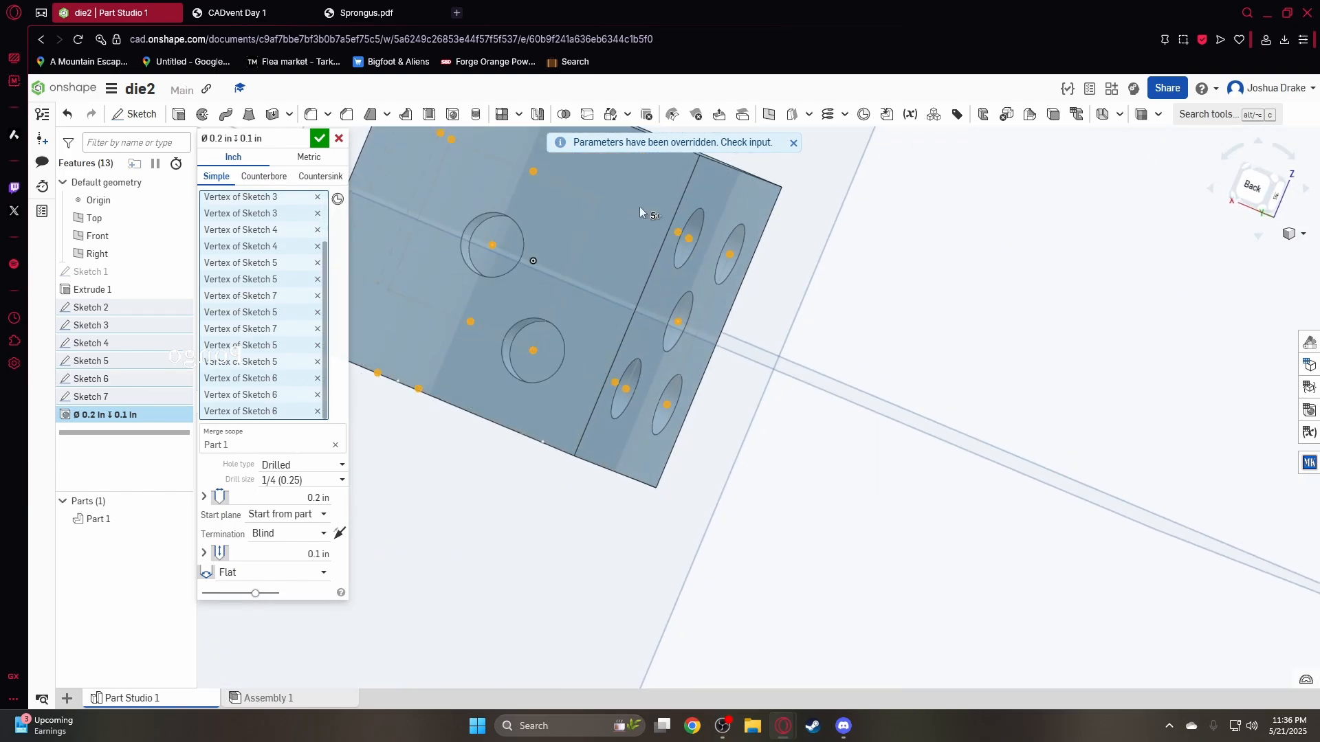
mouse_move(639, 206)
right_down()
mouse_move(820, 224)
mouse_move(651, 212)
mouse_move(777, 217)
mouse_move(814, 153)
mouse_move(705, 367)
mouse_move(732, 347)
mouse_move(785, 245)
right_up()
click(600, 460)
click(643, 304)
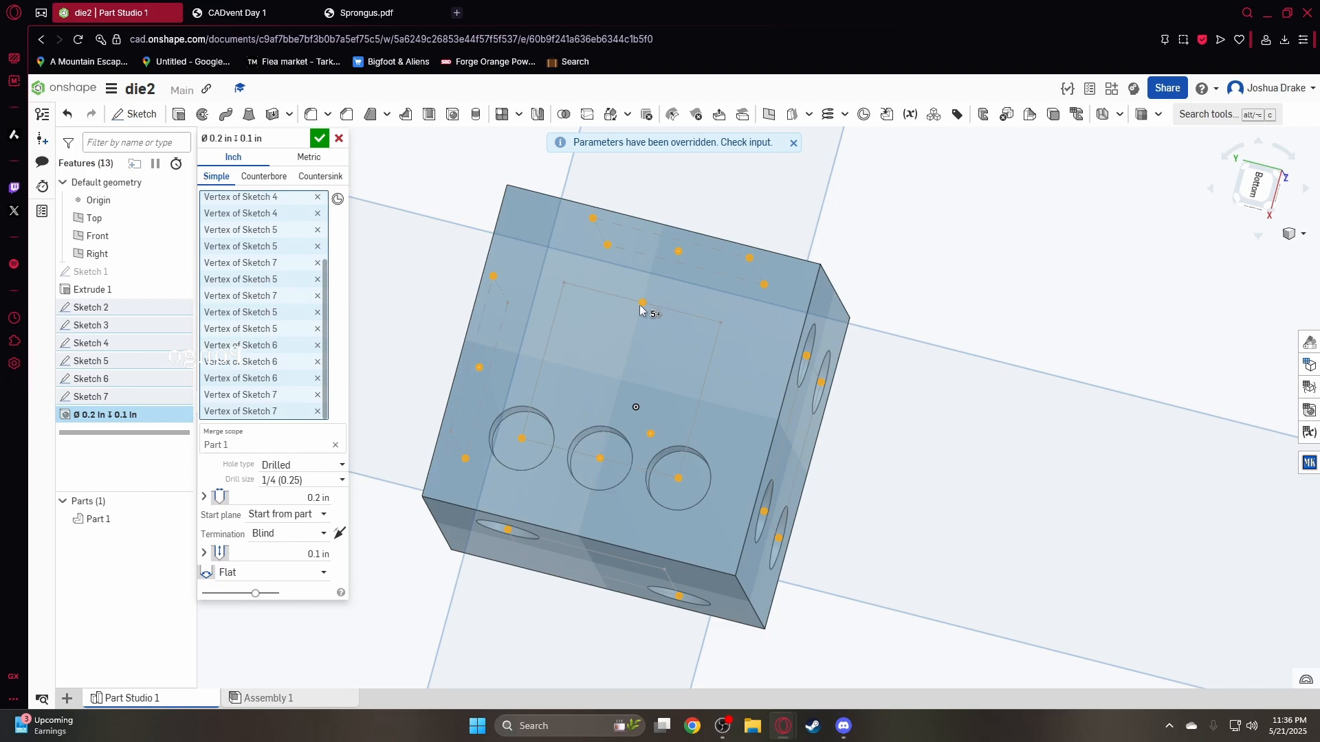
click(719, 322)
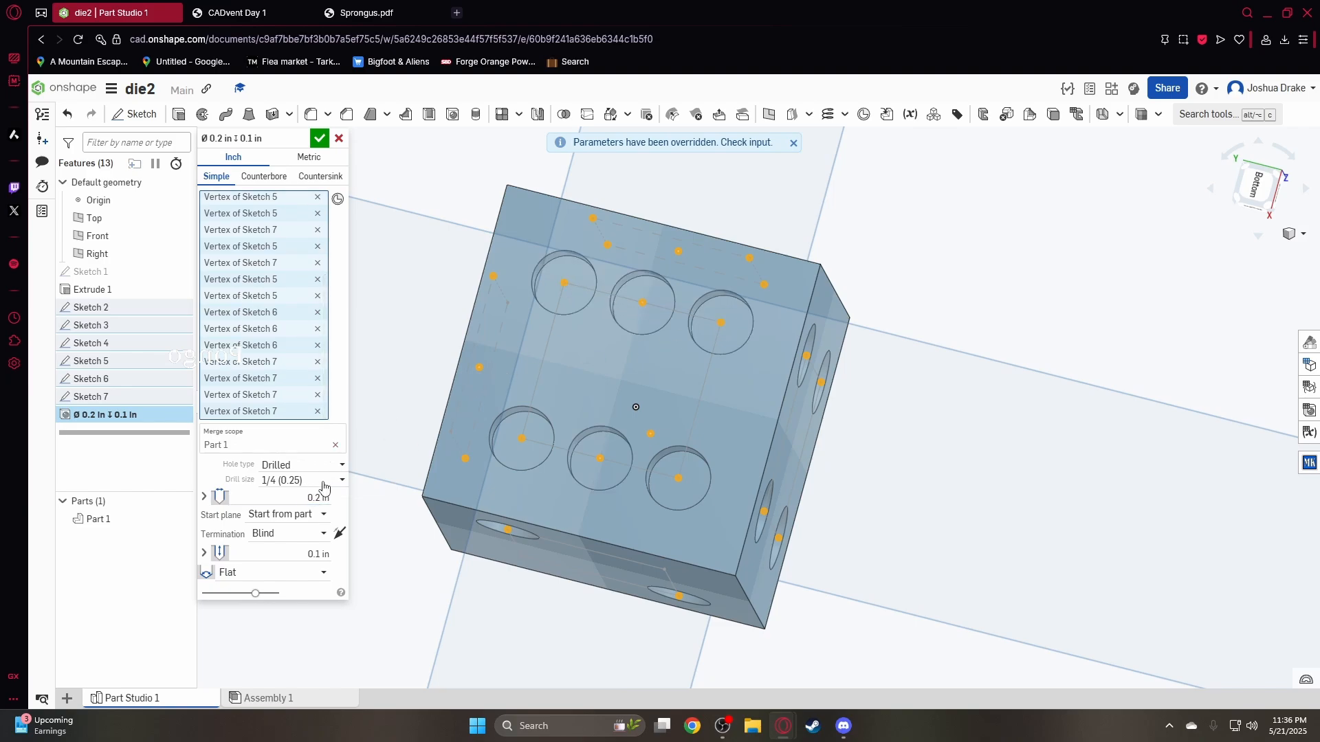
Check the pip layout against the CADvent Day 1 drawing and accept the hole feature
click(237, 13)
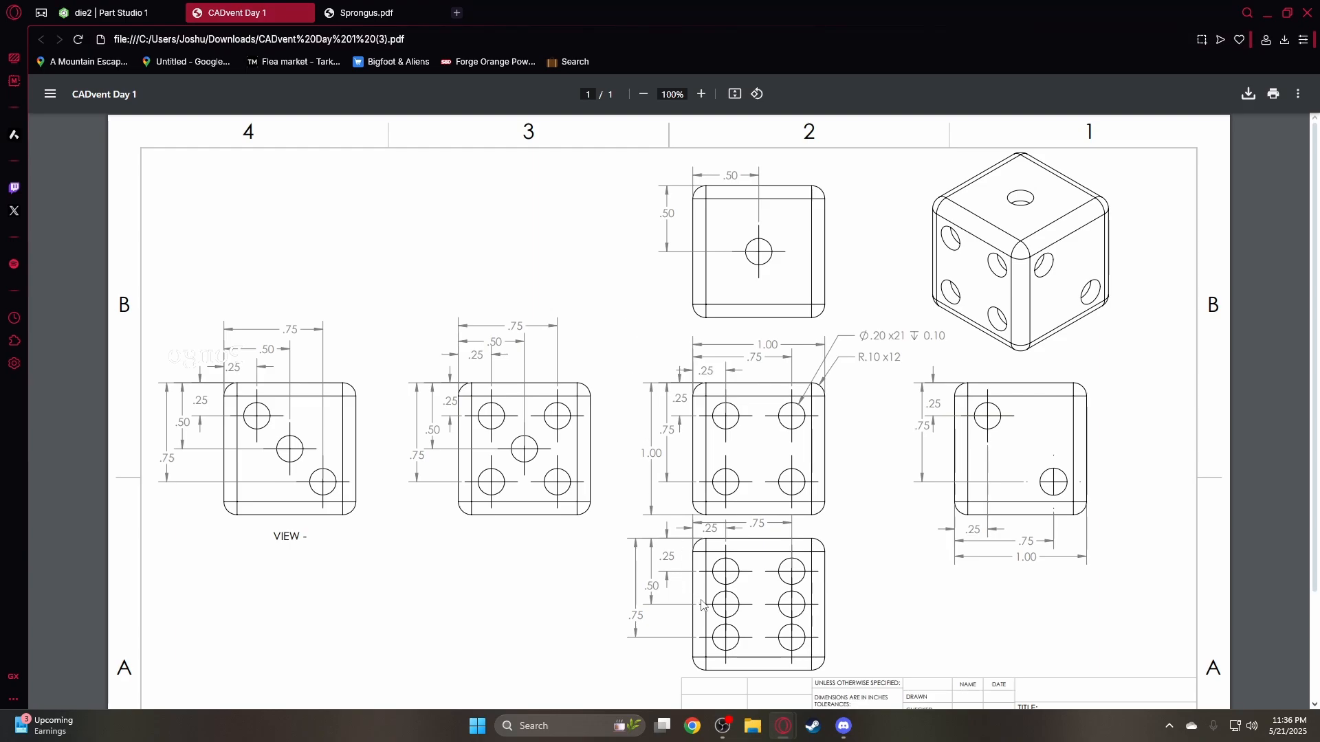
click(103, 12)
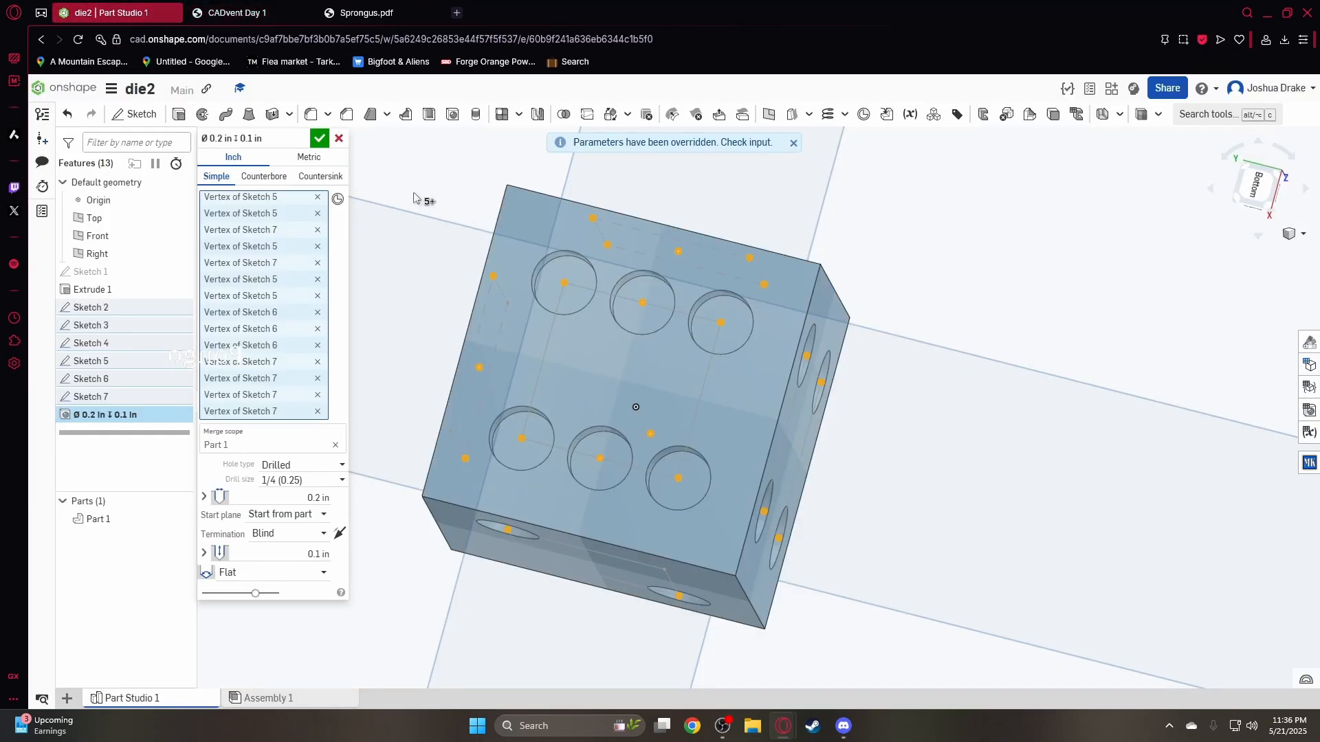
click(318, 136)
Set up an edge fillet with a 0.1 in radius, checking the fillet callout in the drawing
right_drag(1052, 165, 947, 258)
right_drag(1214, 200, 818, 213)
click(1263, 205)
right_drag(869, 348, 836, 397)
scroll(750, 424, up, 5)
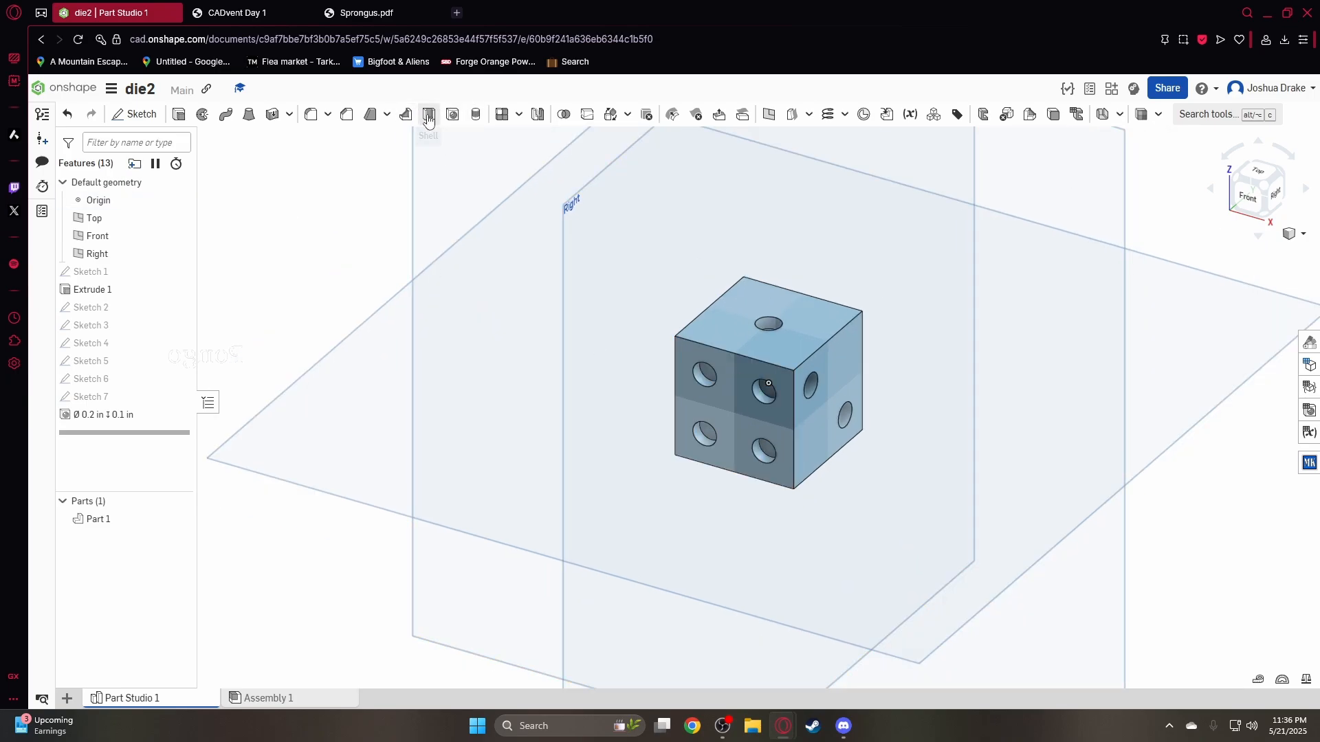
click(313, 122)
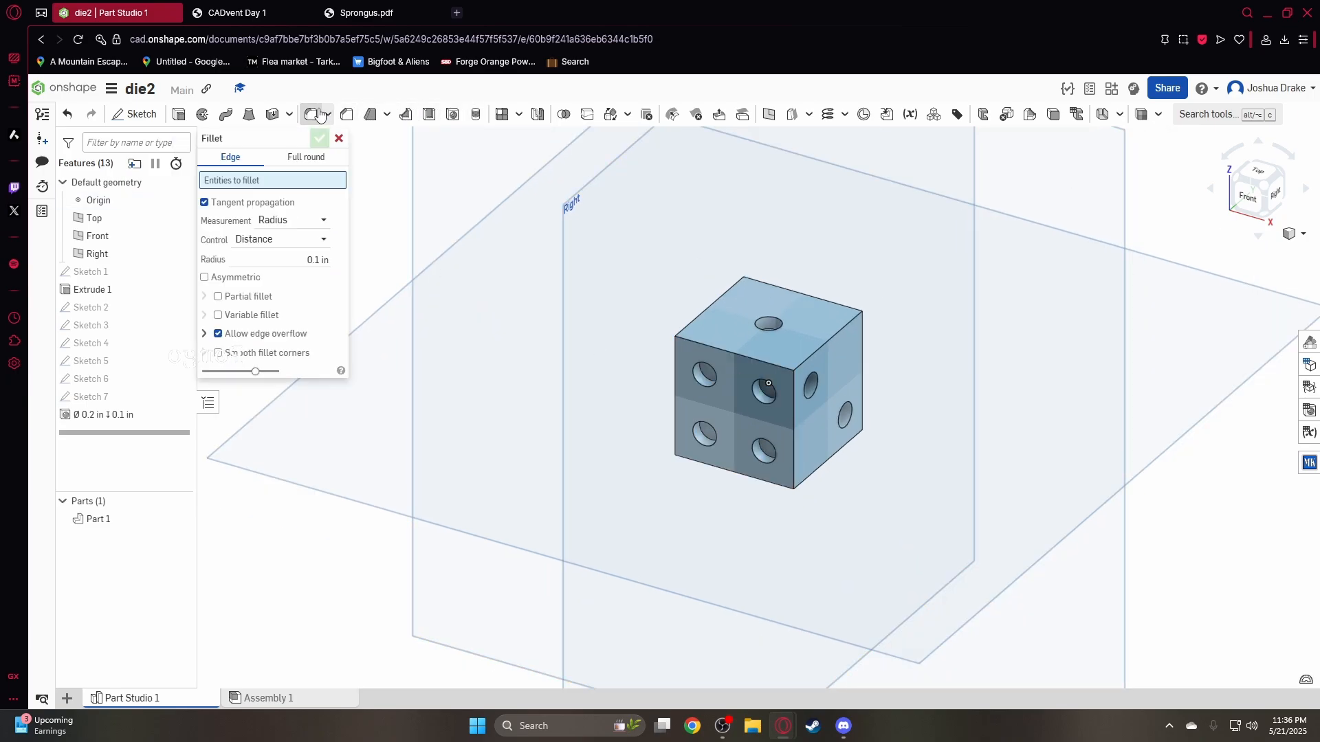
click(237, 13)
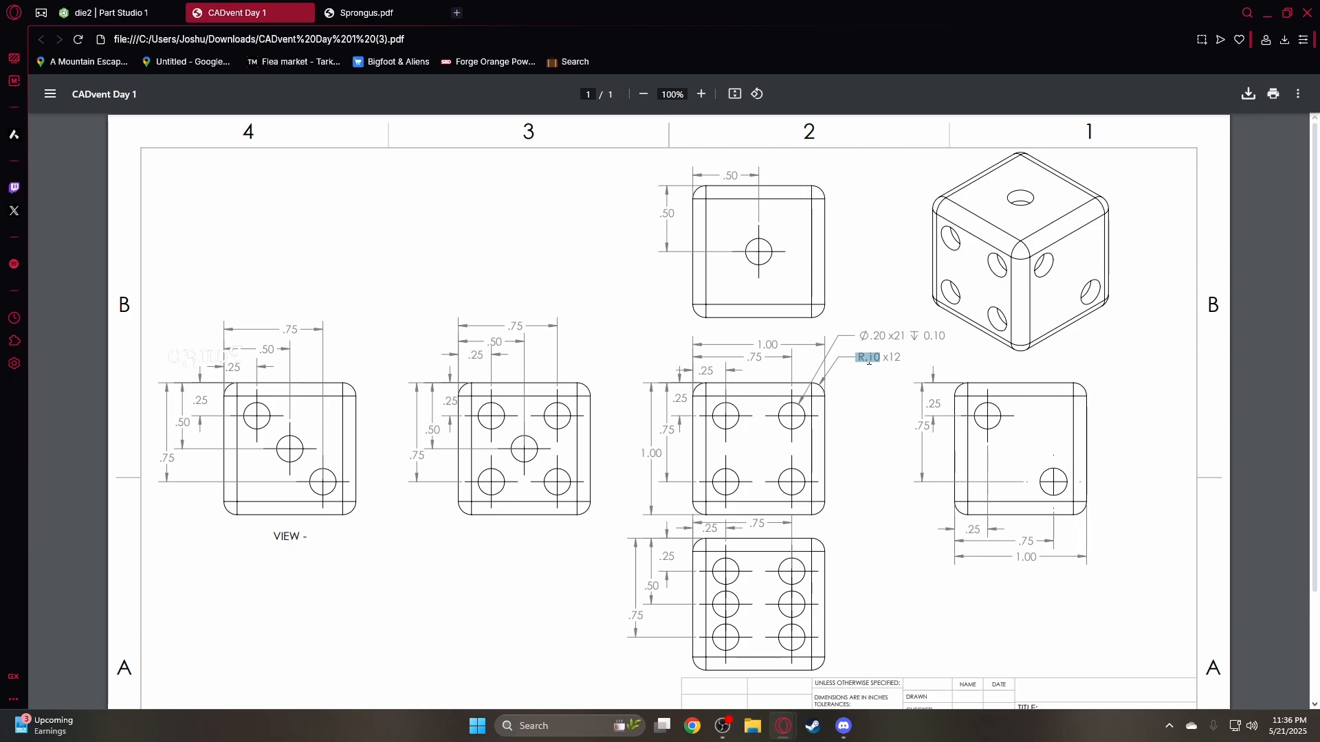
click(868, 364)
click(104, 13)
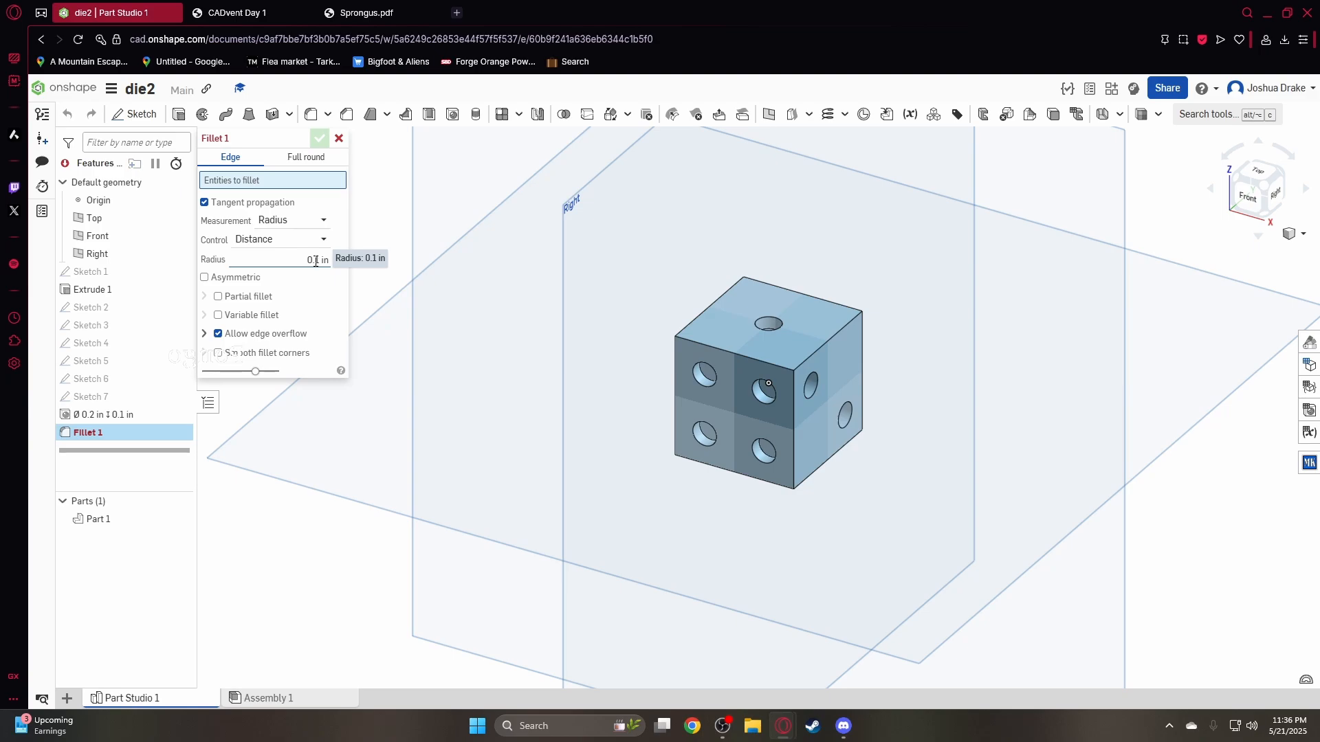
Add the cube's front-top, right-top, front-right, front-bottom and right-bottom edges to the 0.1 in fillet
click(743, 354)
click(812, 357)
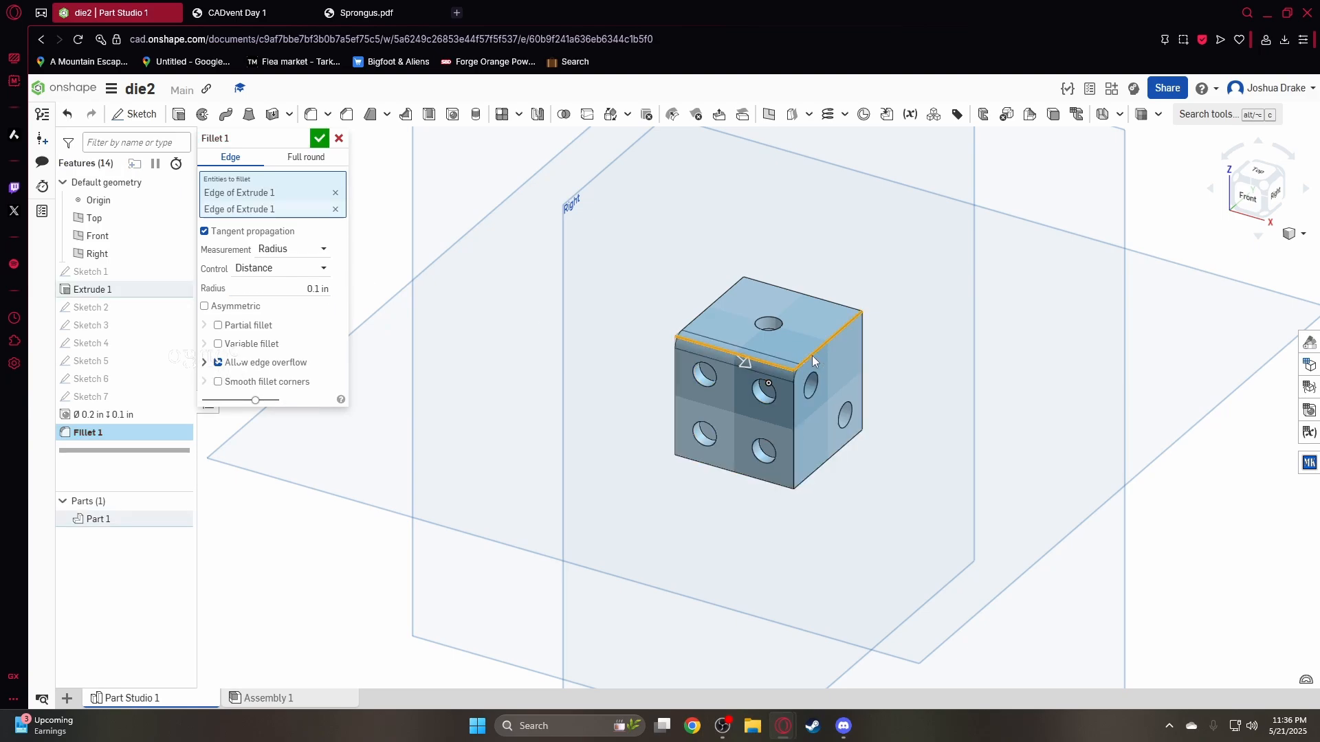
click(794, 398)
right_drag(924, 340, 738, 459)
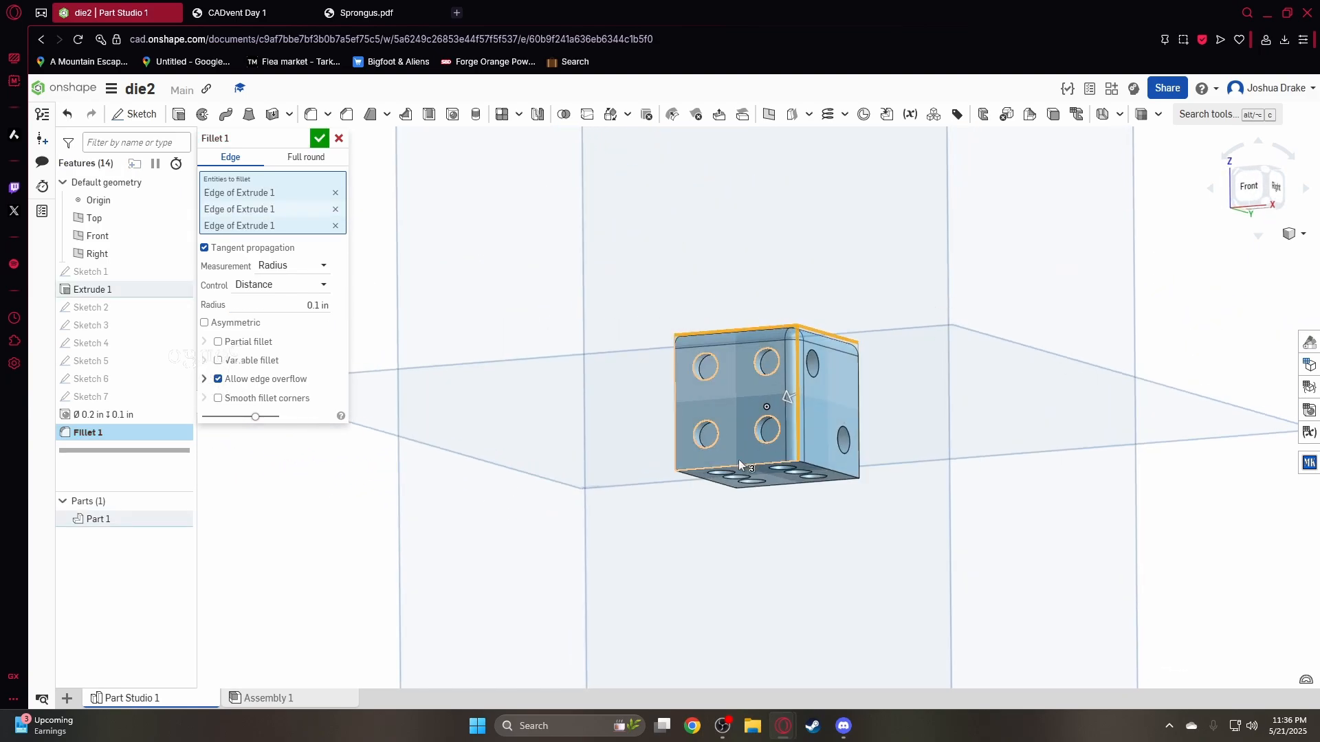
click(739, 465)
click(821, 466)
Add the cube's remaining seven outer edges around the back and left faces, and apply the 0.1 in fillet
right_drag(886, 439, 750, 359)
click(769, 333)
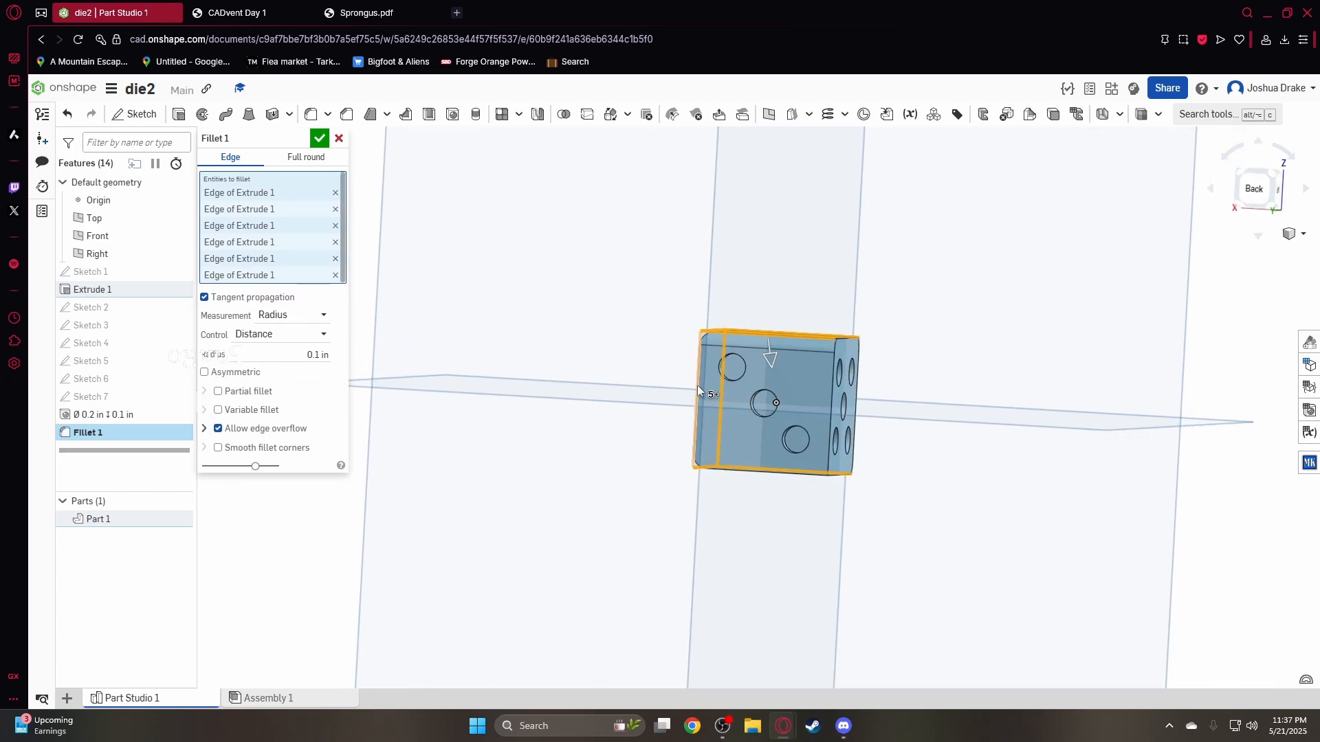
click(697, 386)
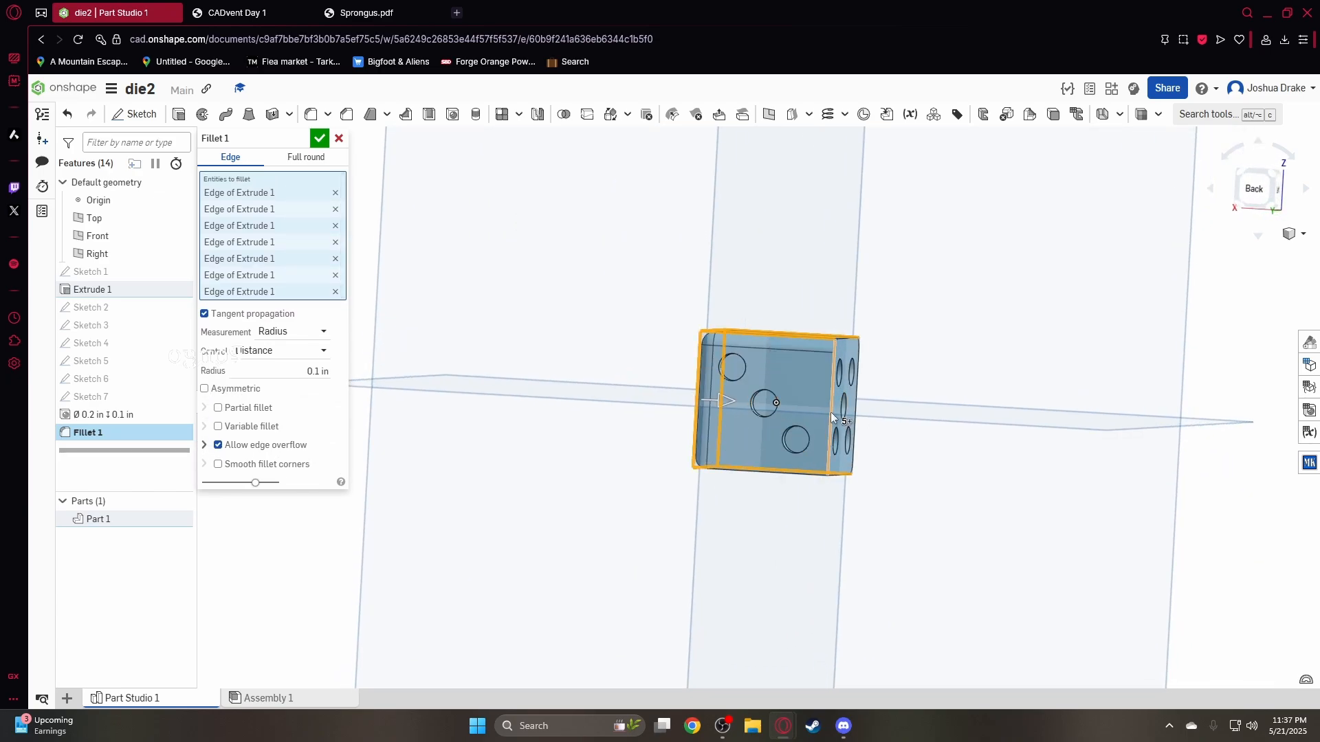
click(830, 413)
right_drag(941, 375, 912, 265)
click(770, 446)
click(831, 466)
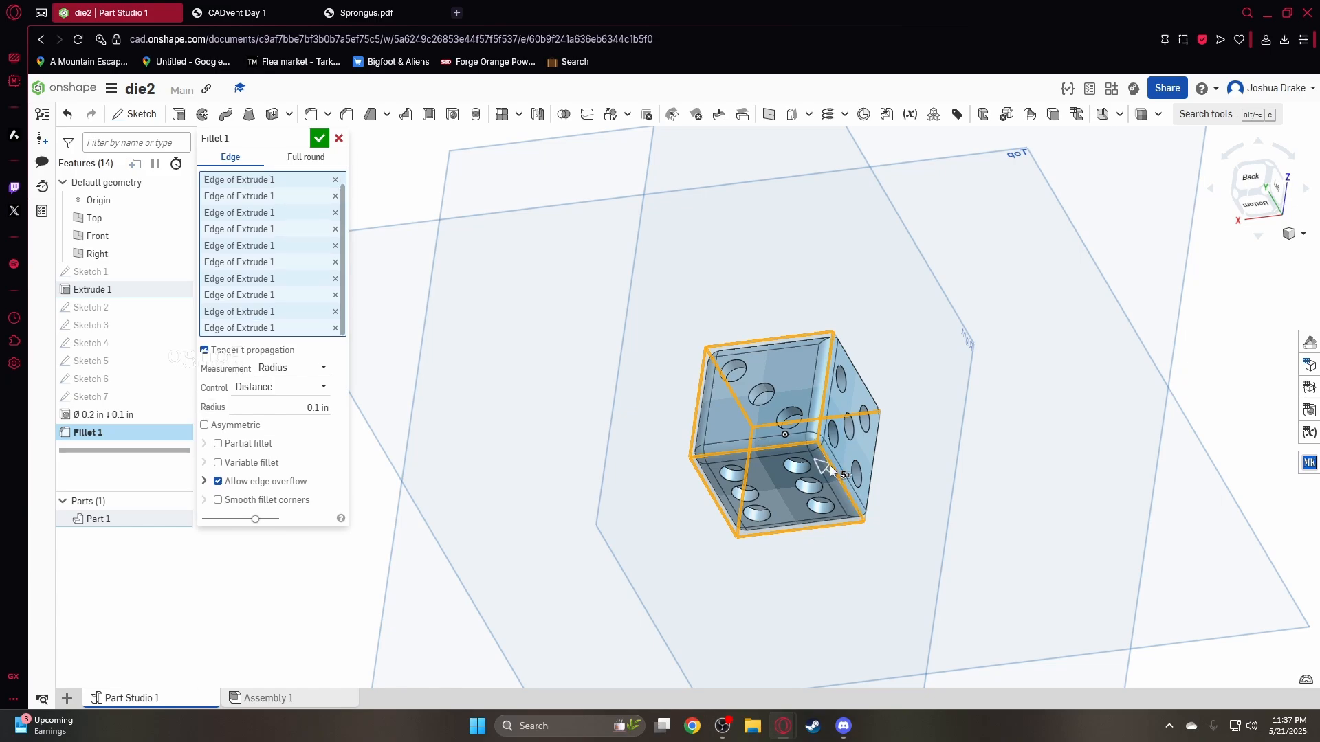
right_drag(830, 470, 860, 385)
click(861, 385)
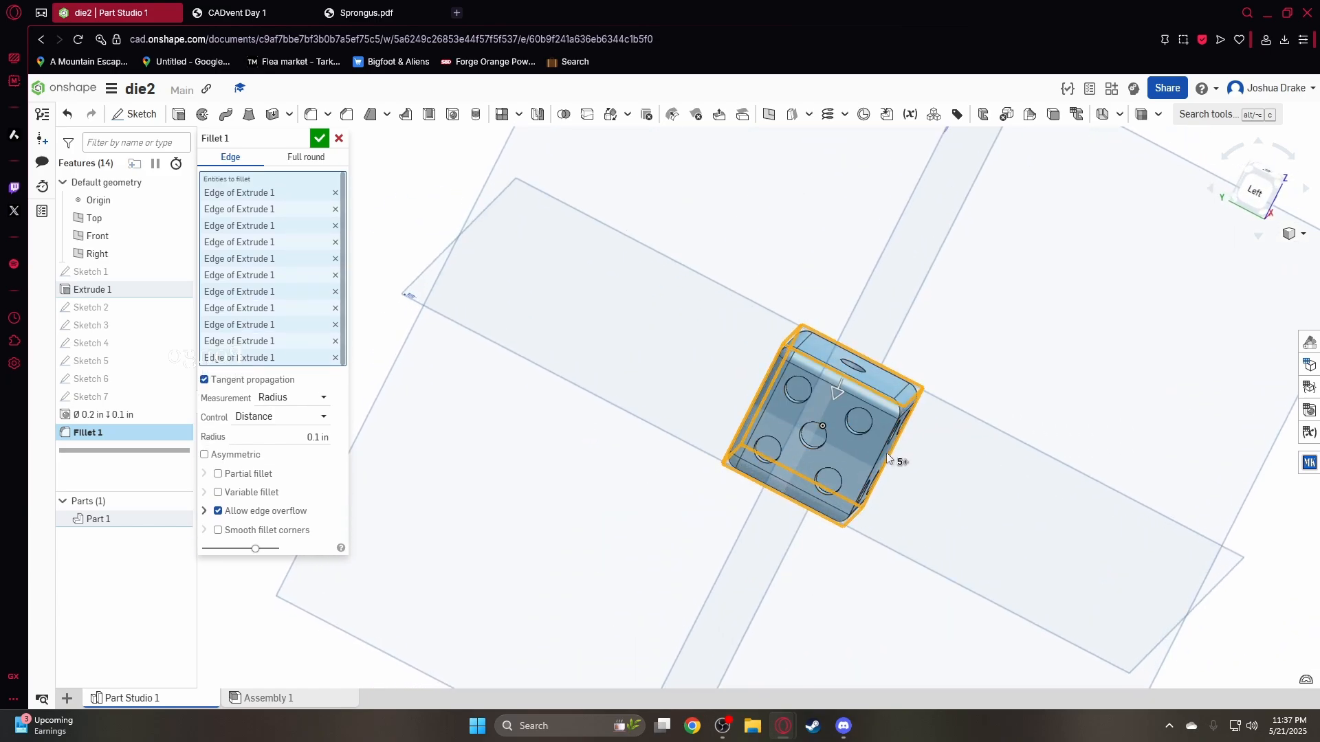
click(887, 455)
right_drag(885, 451, 383, 165)
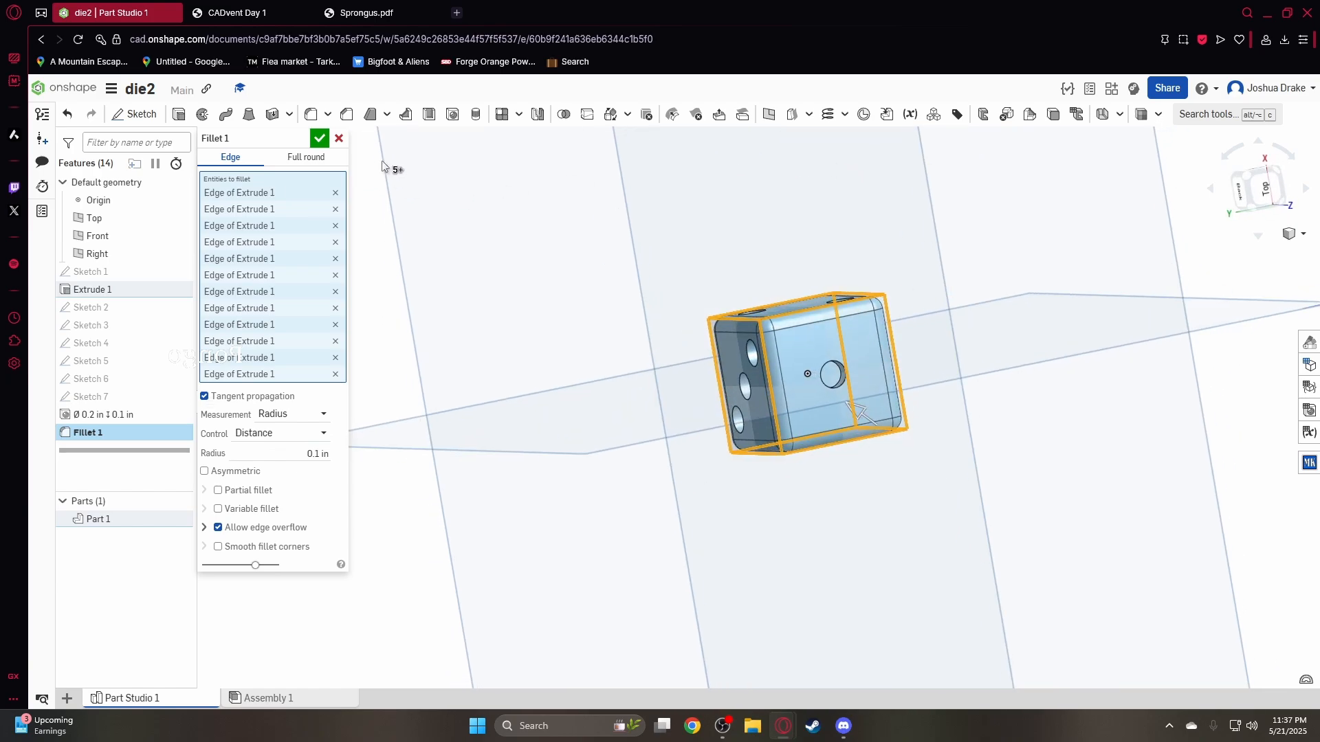
click(320, 138)
right_drag(848, 262, 1048, 104)
mouse_move(1017, 274)
right_down()
mouse_move(948, 180)
mouse_move(1034, 128)
mouse_move(1196, 184)
right_up()
right_click(930, 278)
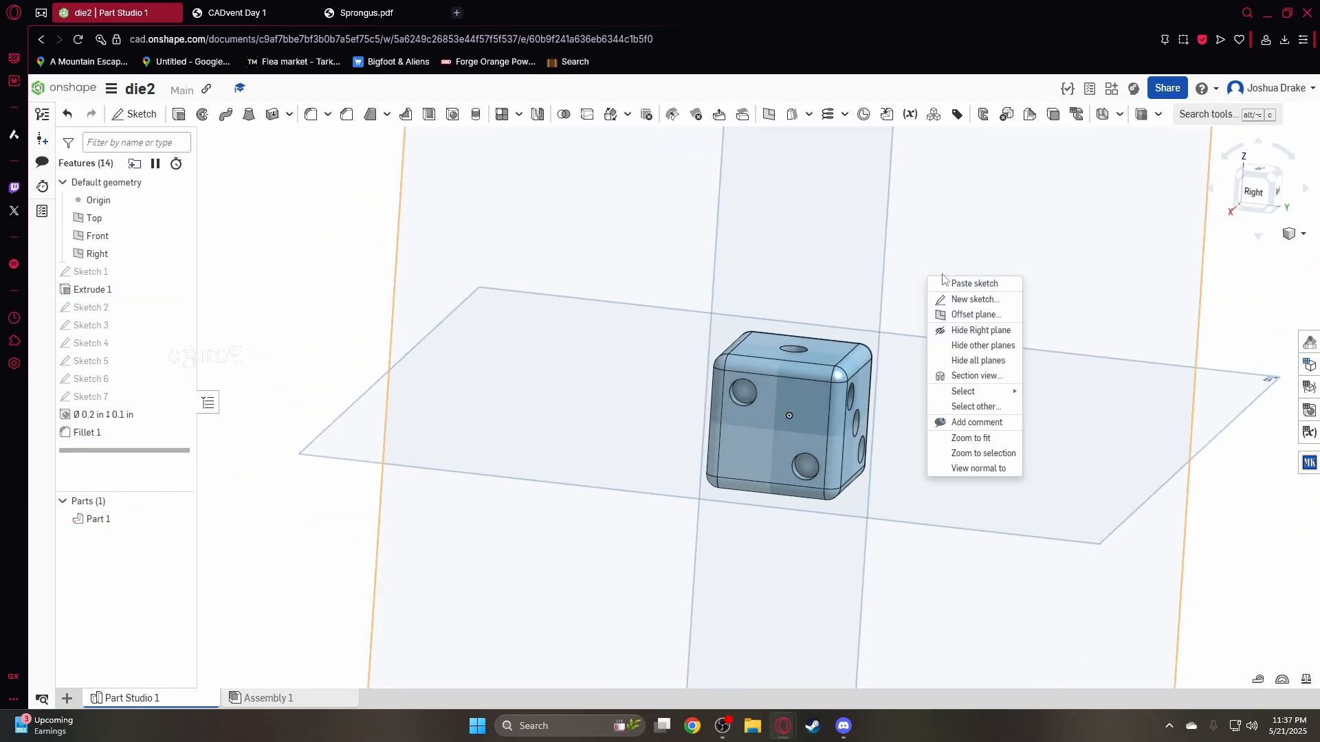
click(977, 300)
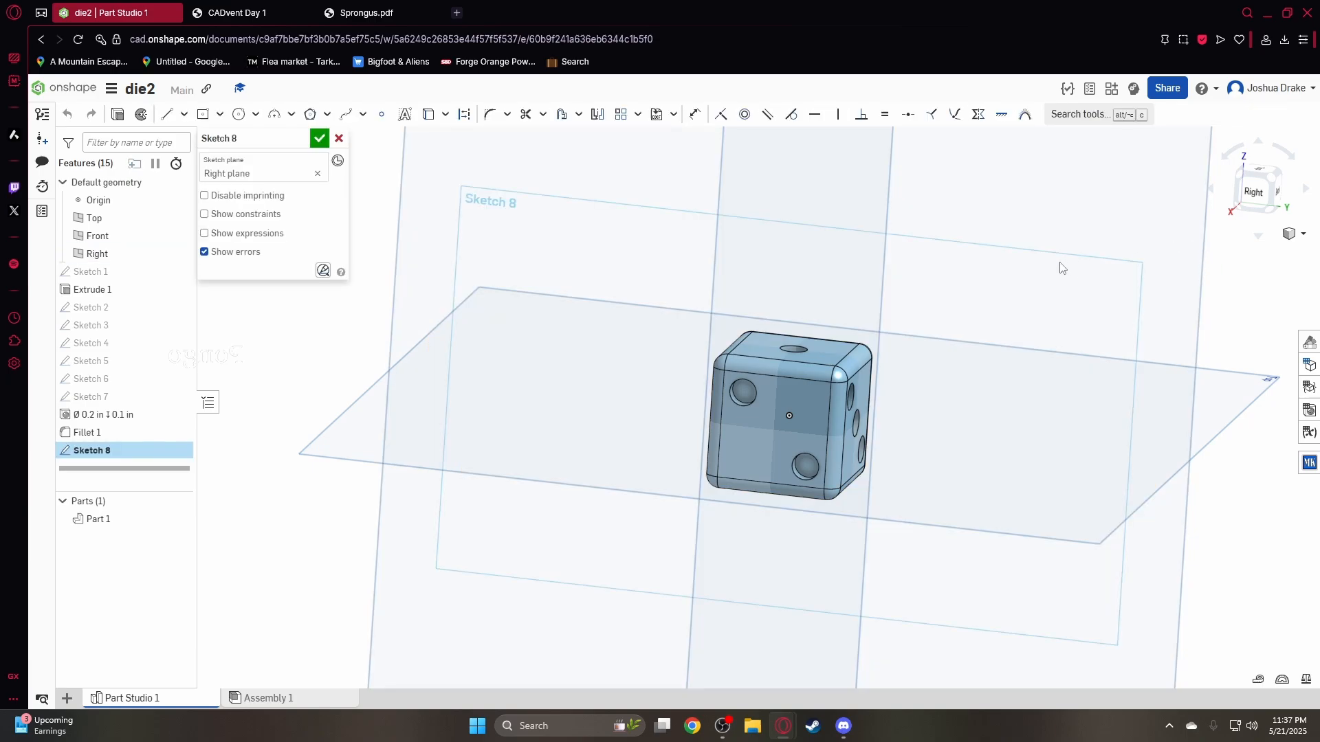
click(339, 139)
Inspect the finished die from several sides, including a straight-on top view and an isometric view
click(1250, 165)
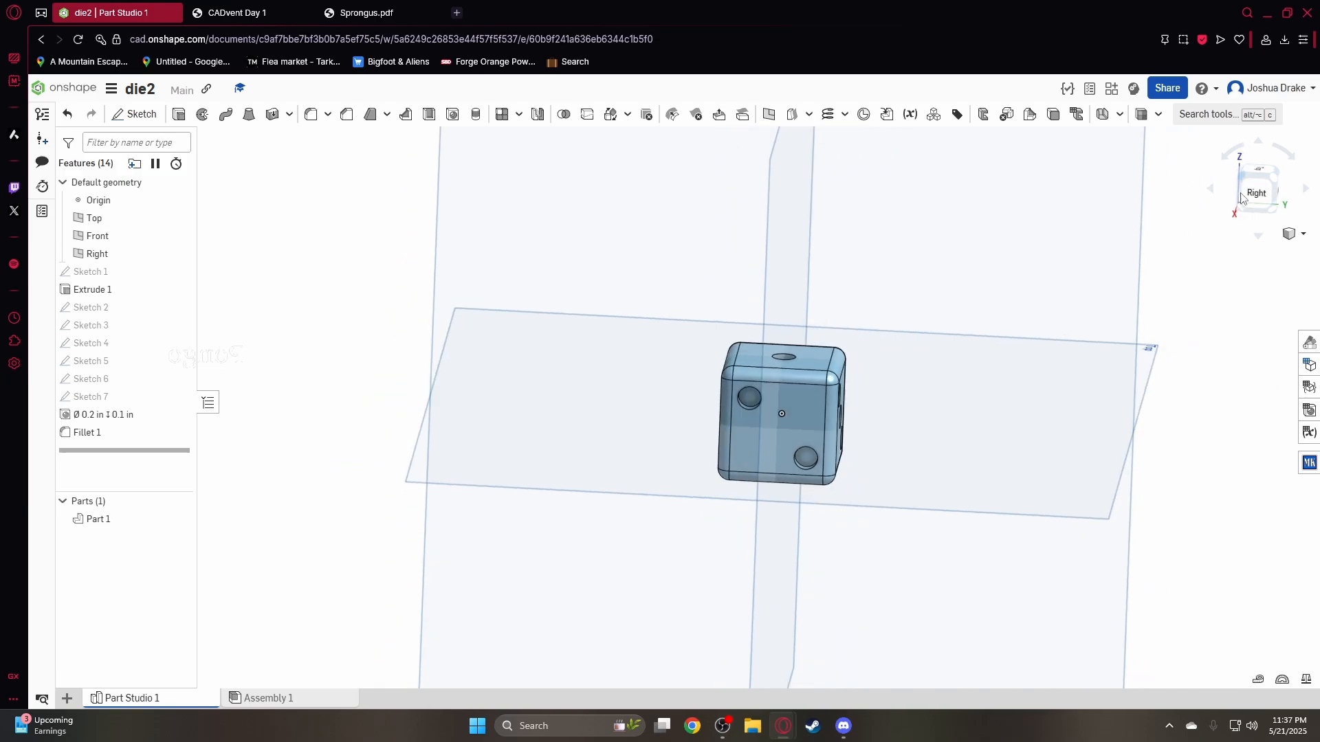
scroll(790, 416, up, 4)
right_drag(933, 361, 684, 349)
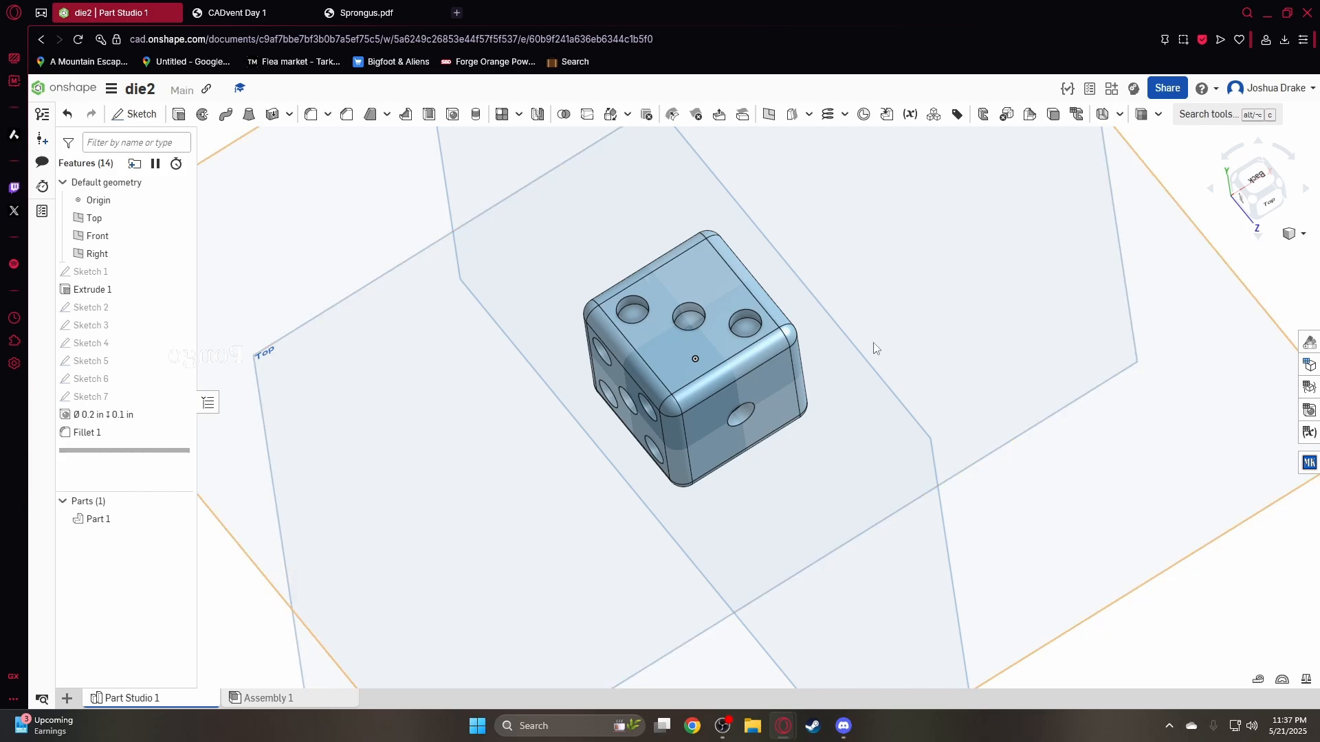
key(shift+5)
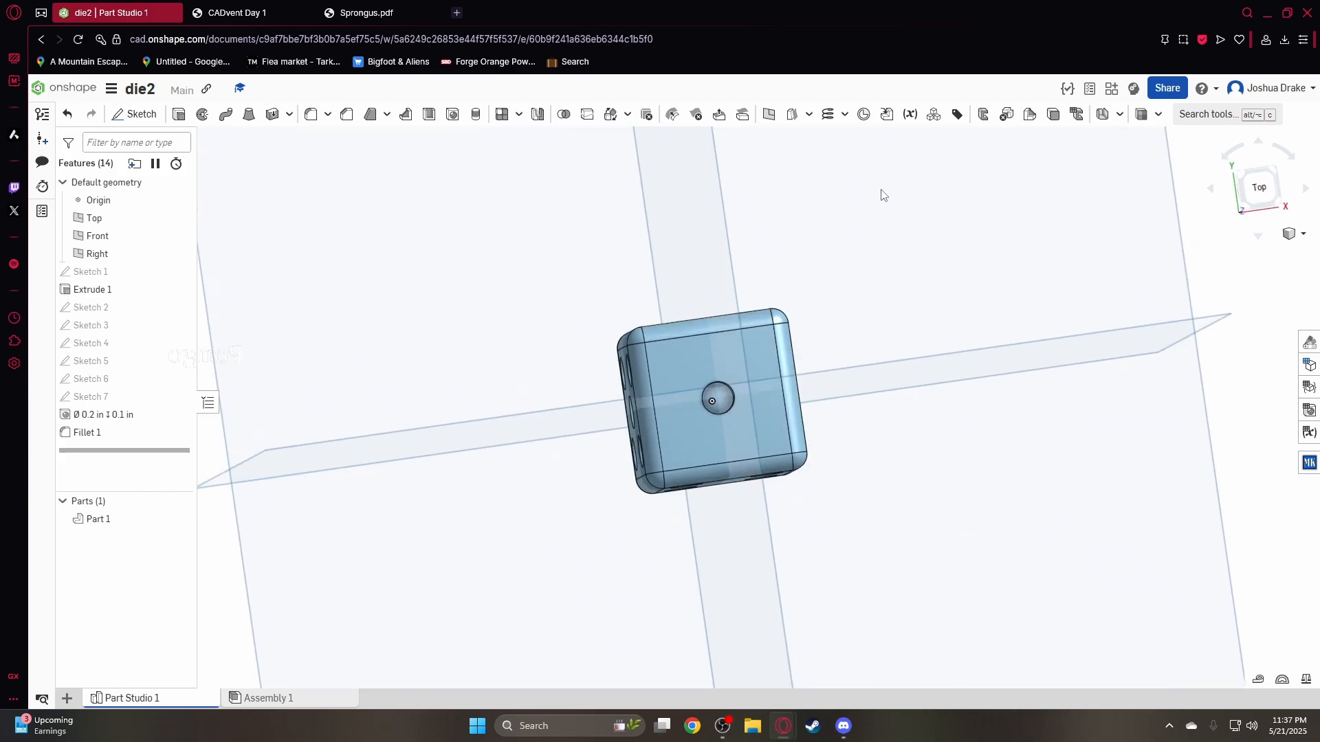
click(1267, 190)
scroll(759, 412, up, 5)
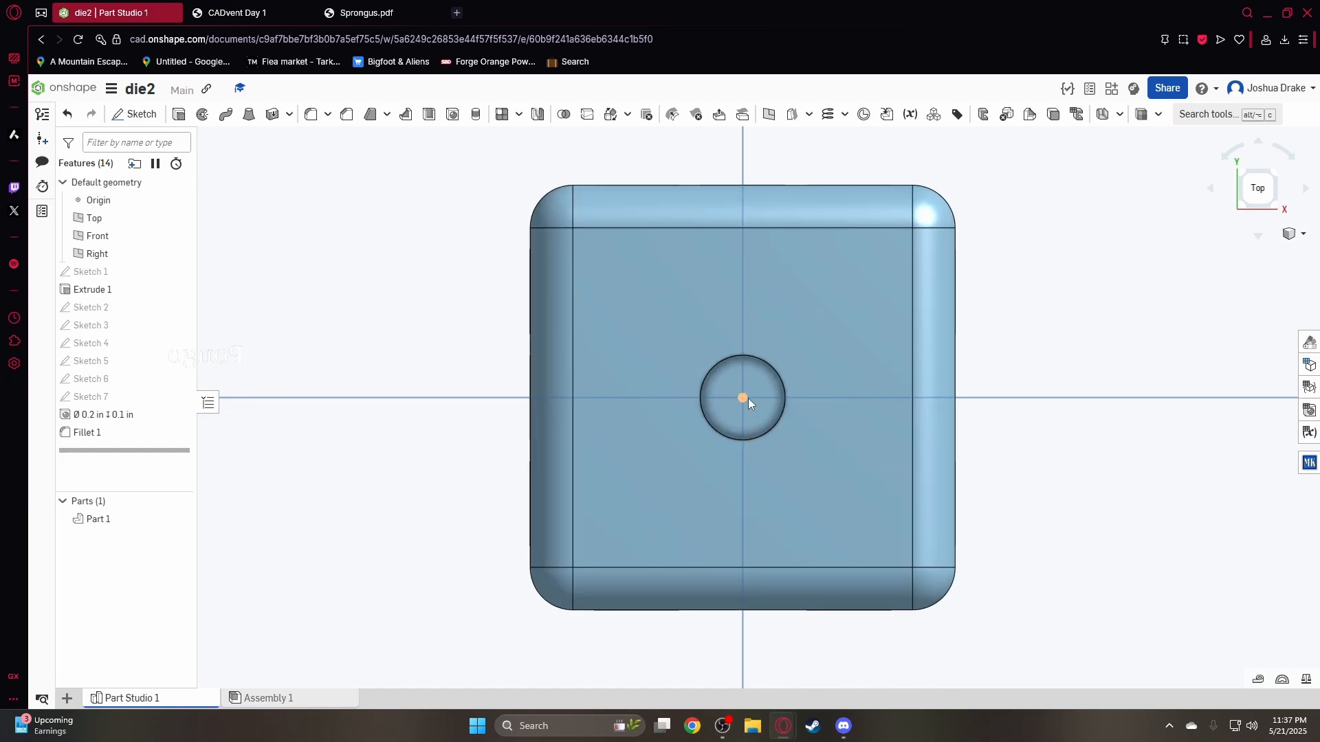
scroll(934, 323, down, 2)
right_drag(934, 324, 1203, 292)
click(1253, 184)
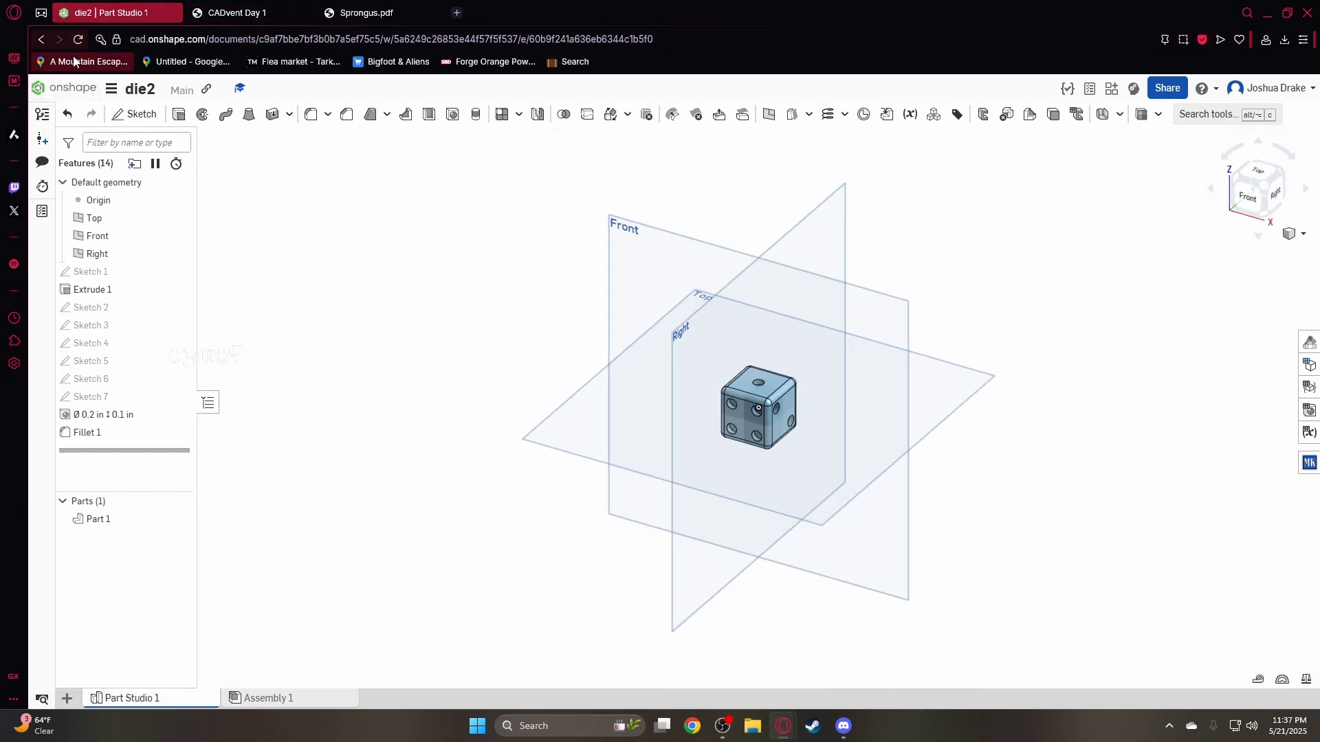
Leave the die document and create a new document named loft2
click(64, 88)
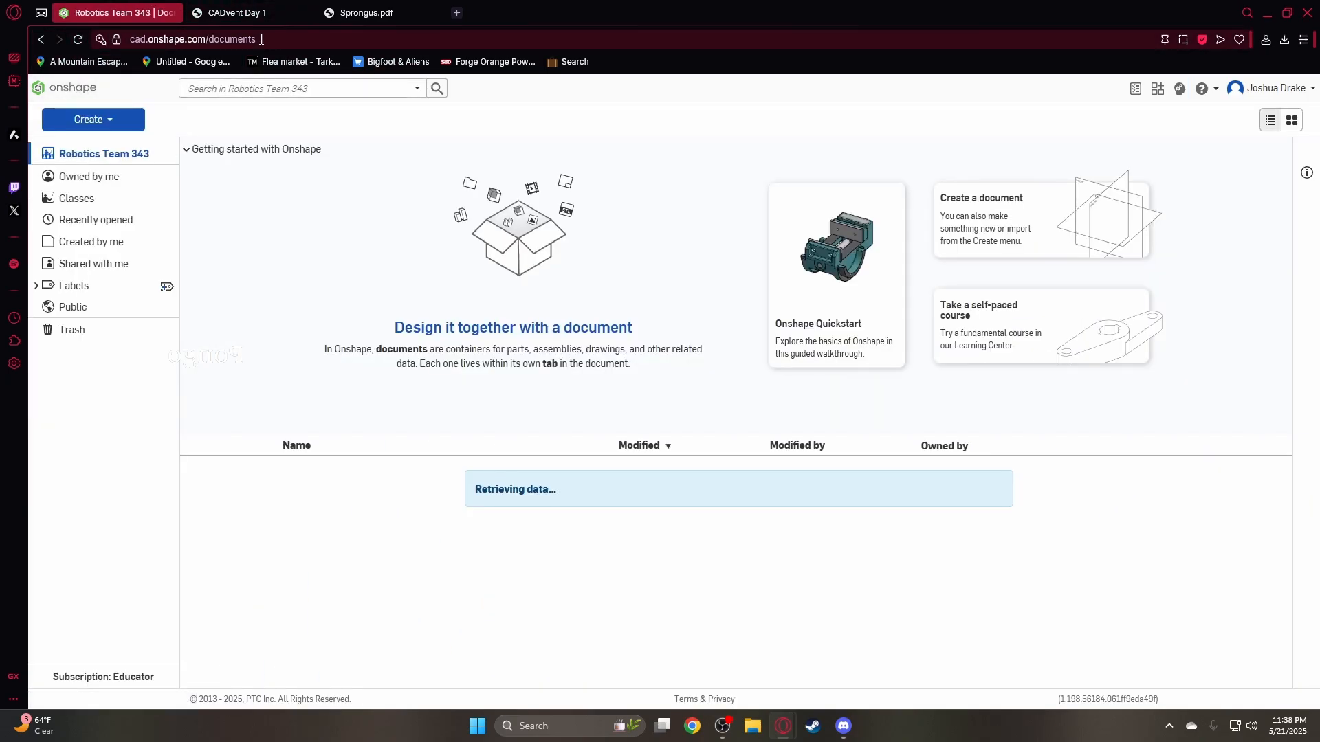
click(81, 118)
click(97, 140)
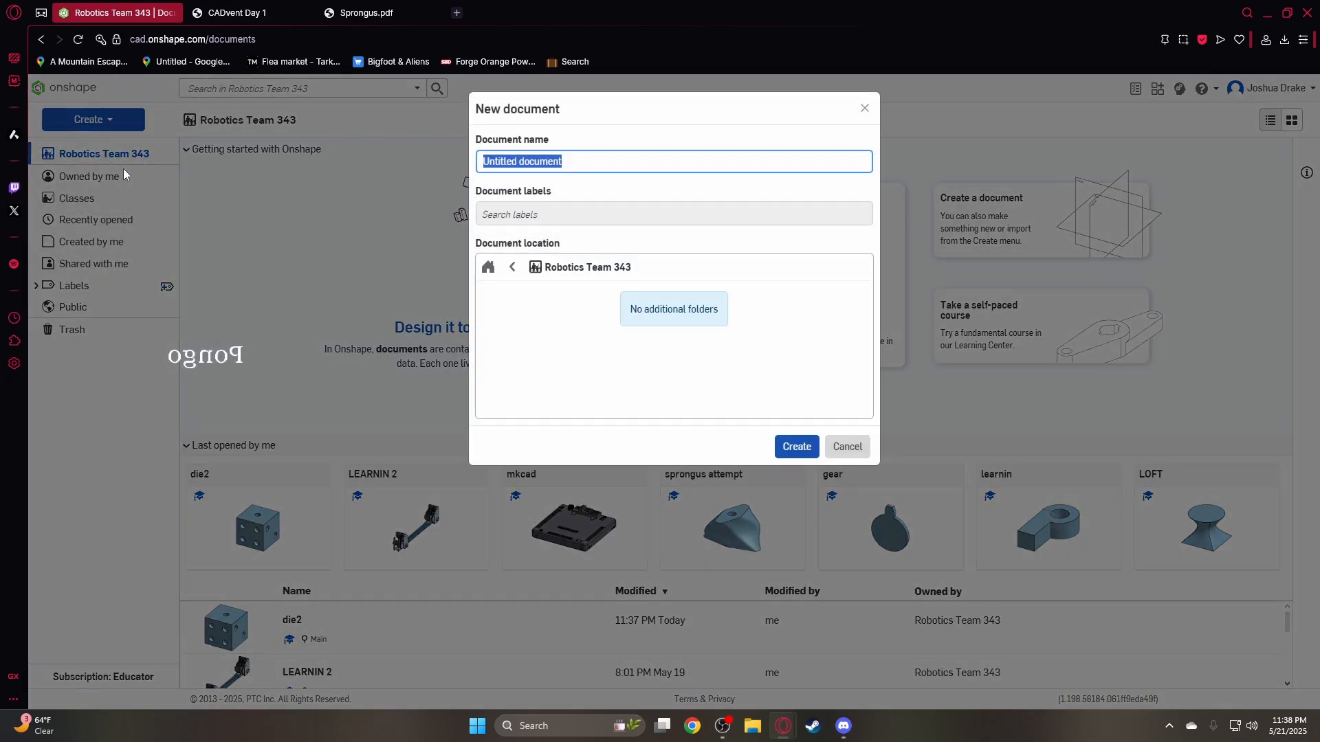
text(loft2)
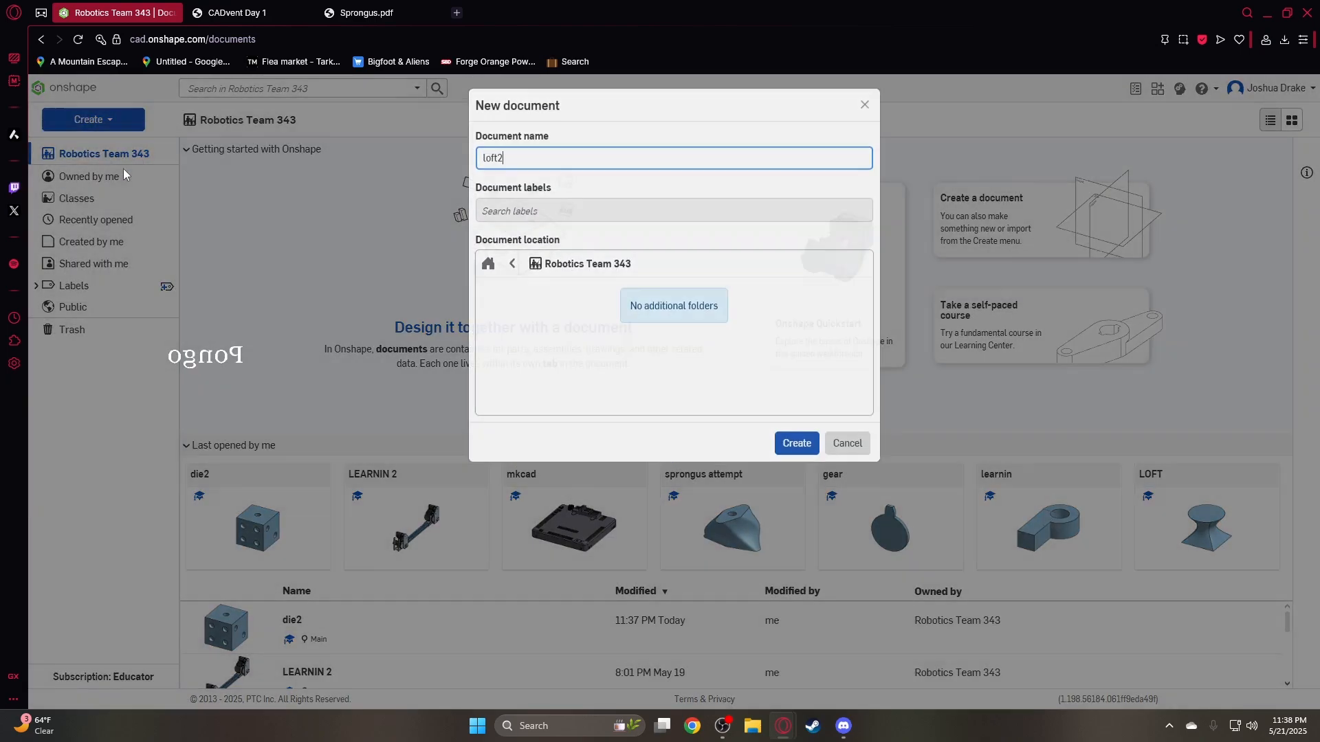
key(Return)
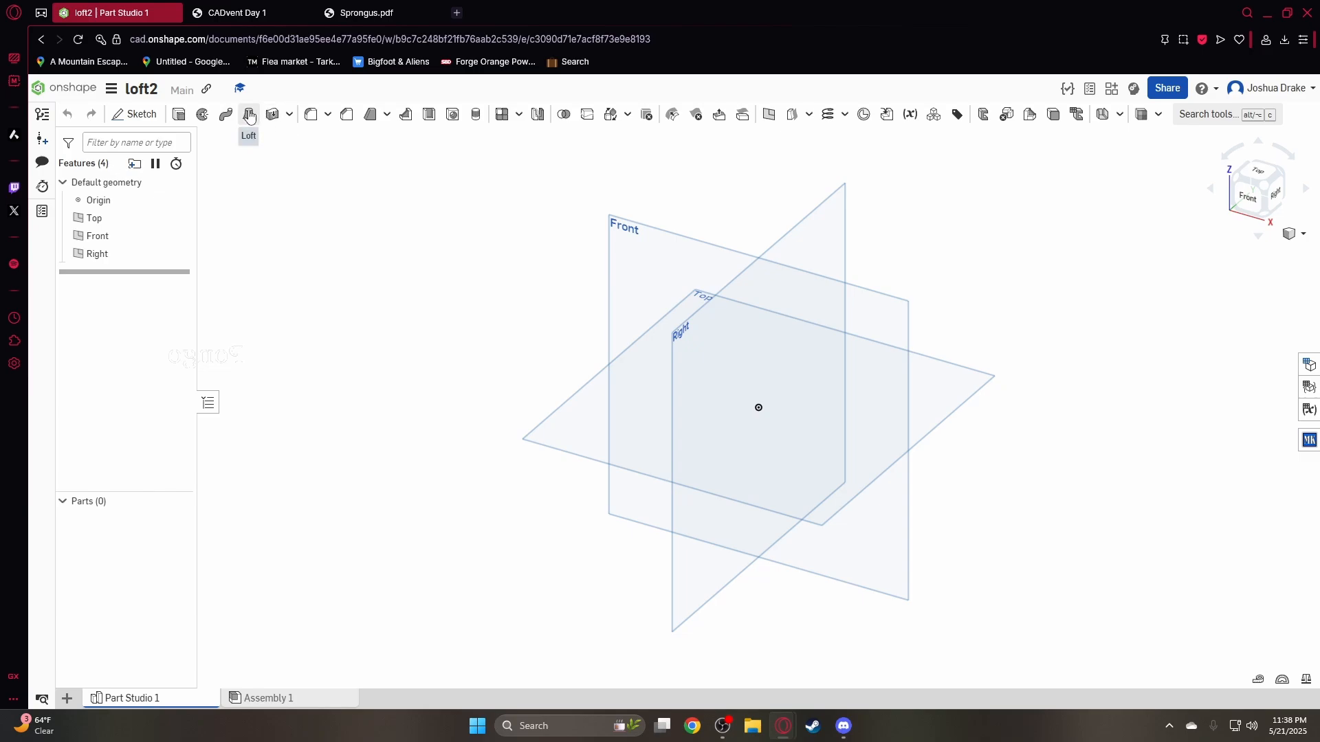
Create a plane offset 2 in above the Top plane
click(249, 116)
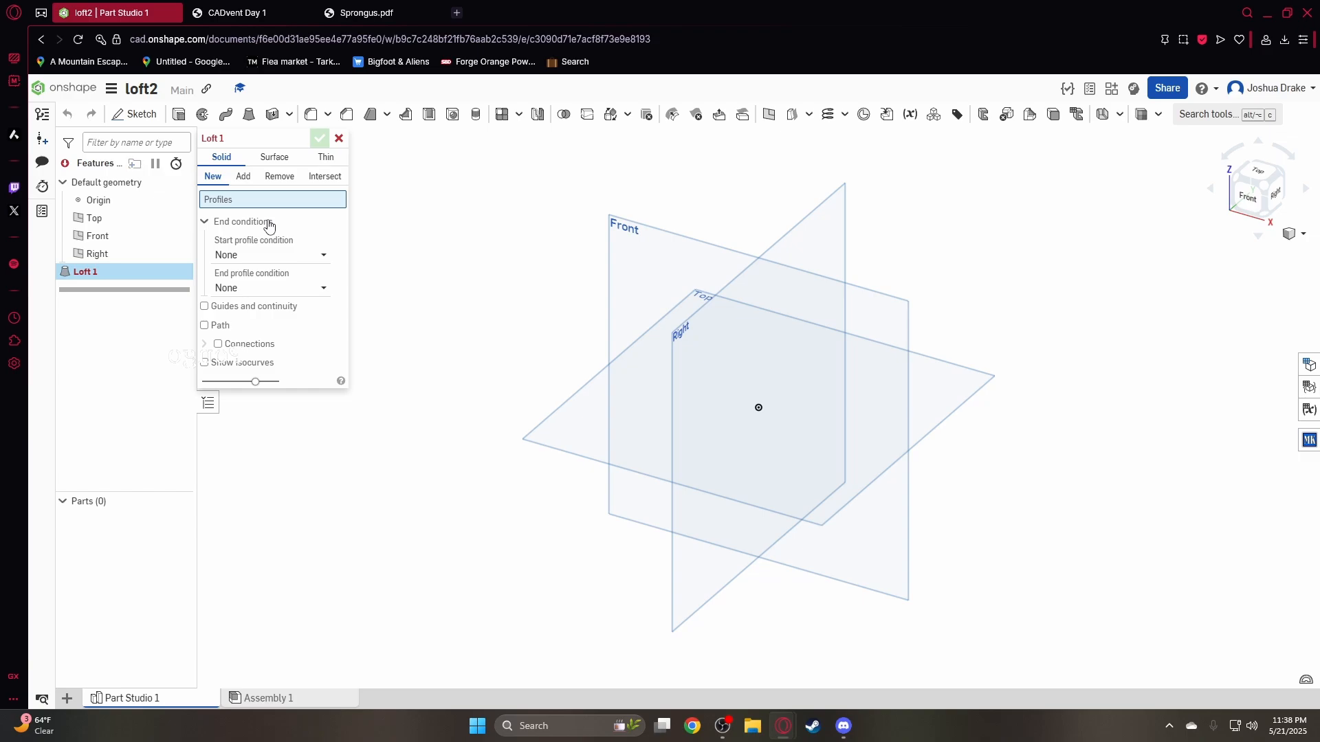
click(339, 139)
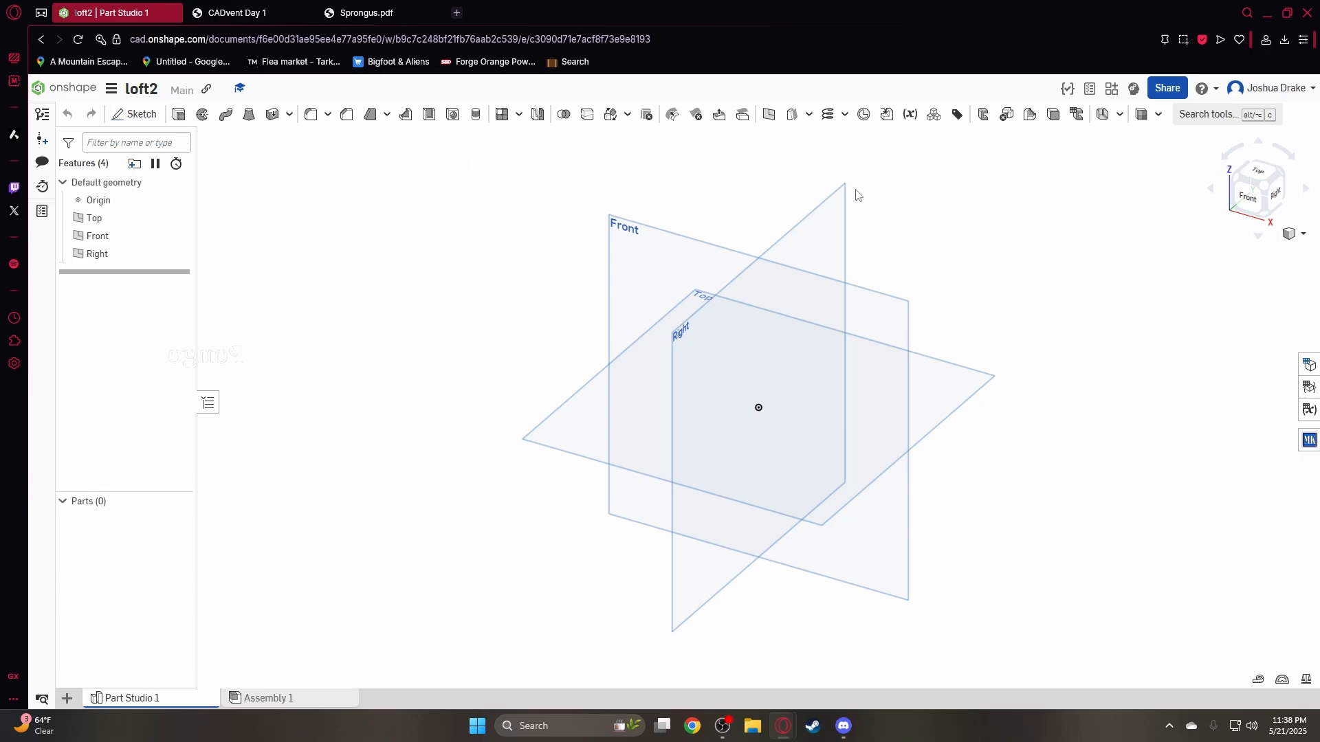
click(769, 116)
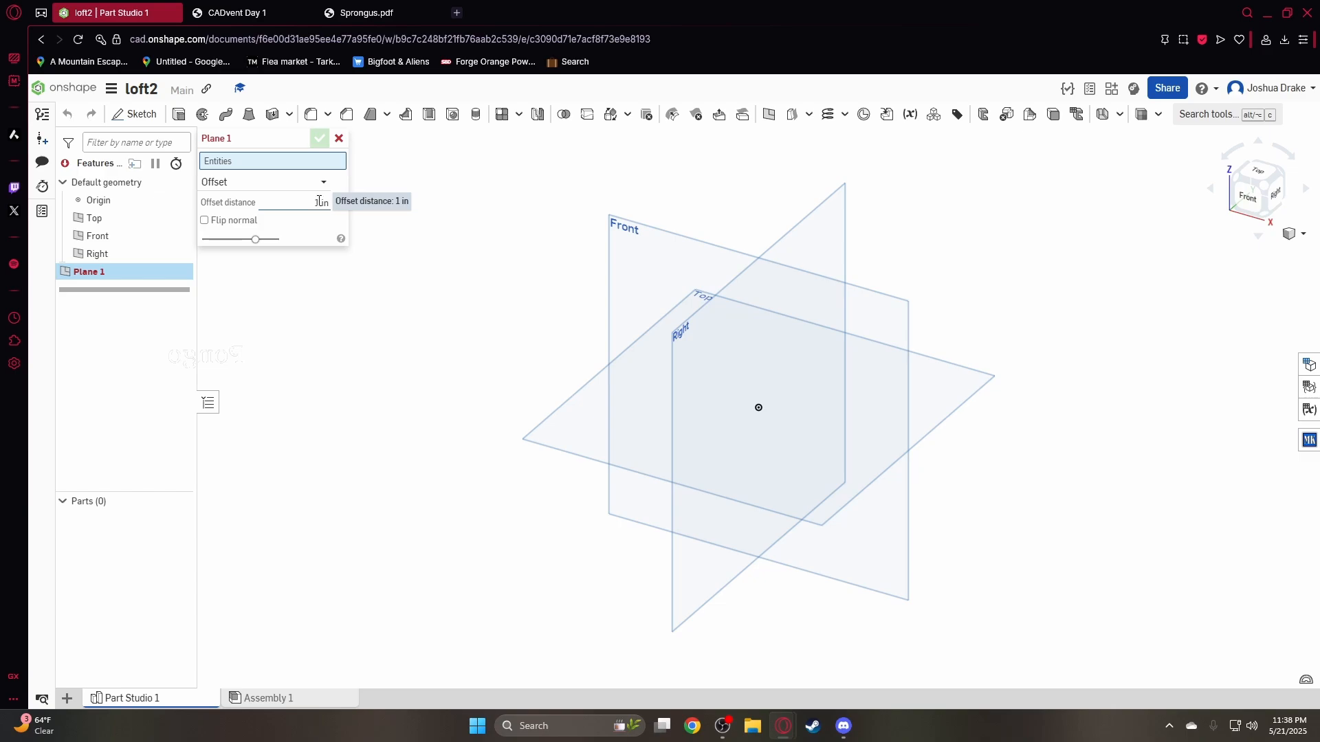
click(553, 425)
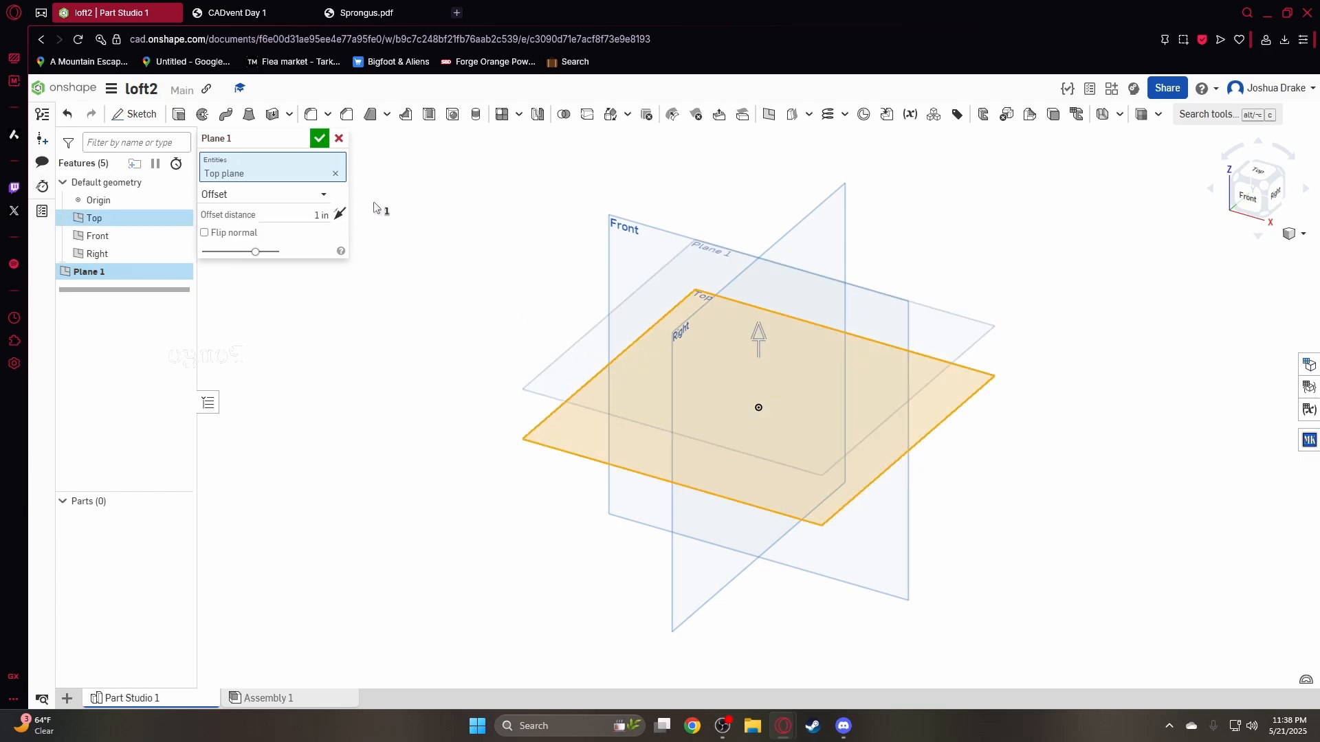
click(320, 220)
text(2)
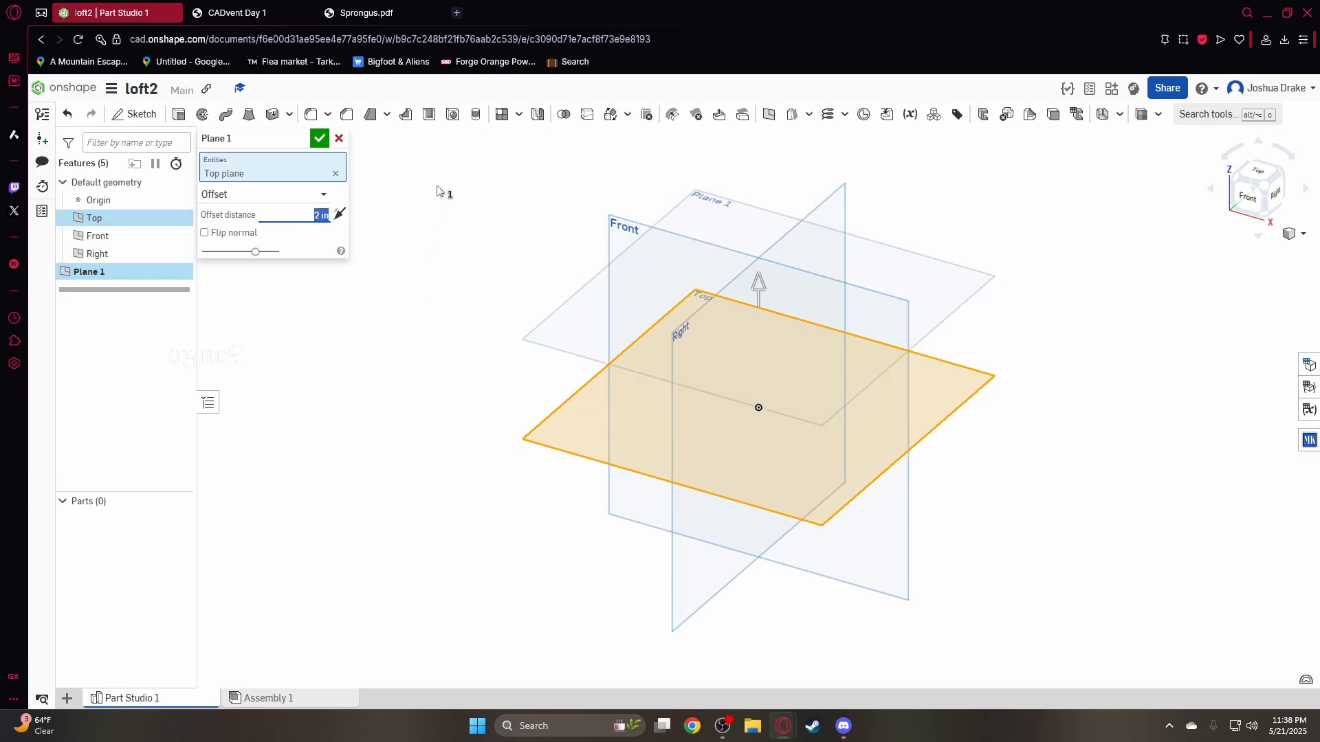
click(323, 137)
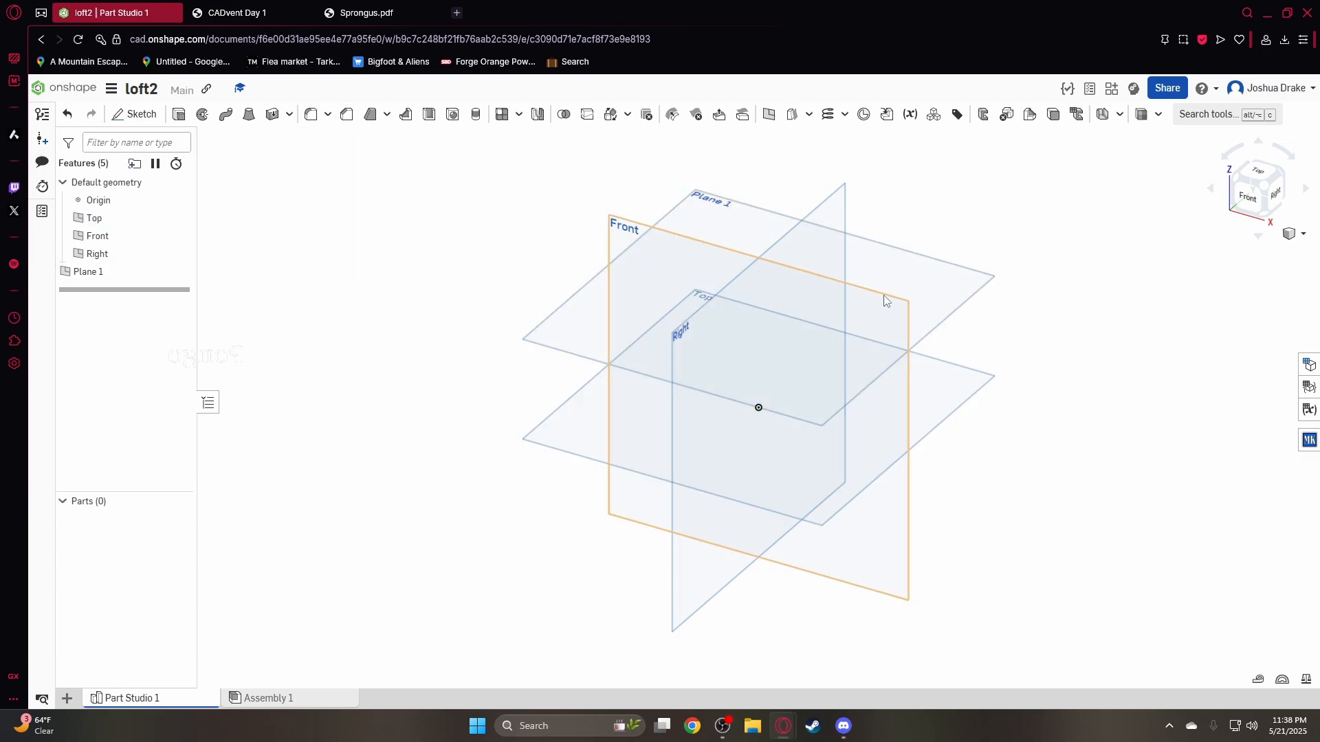
Create a second plane offset 2 in above the first offset plane
click(1245, 199)
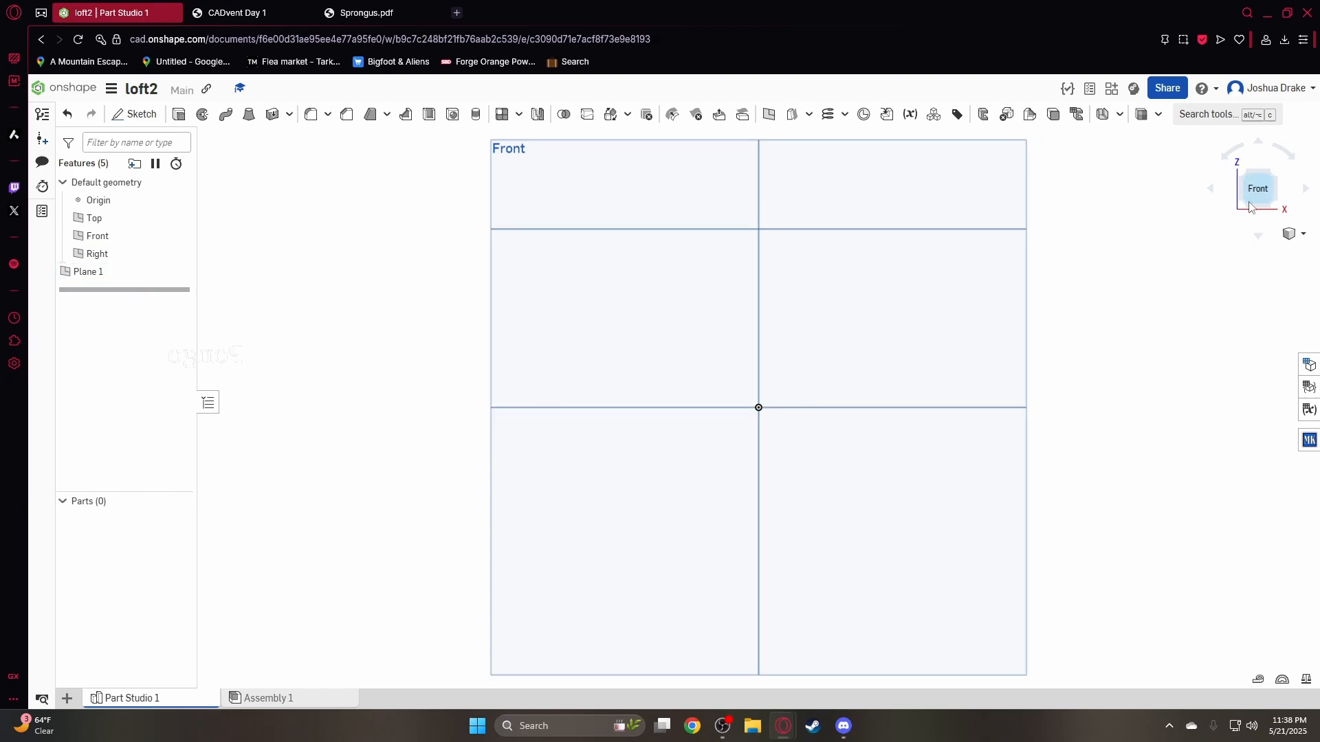
click(1272, 175)
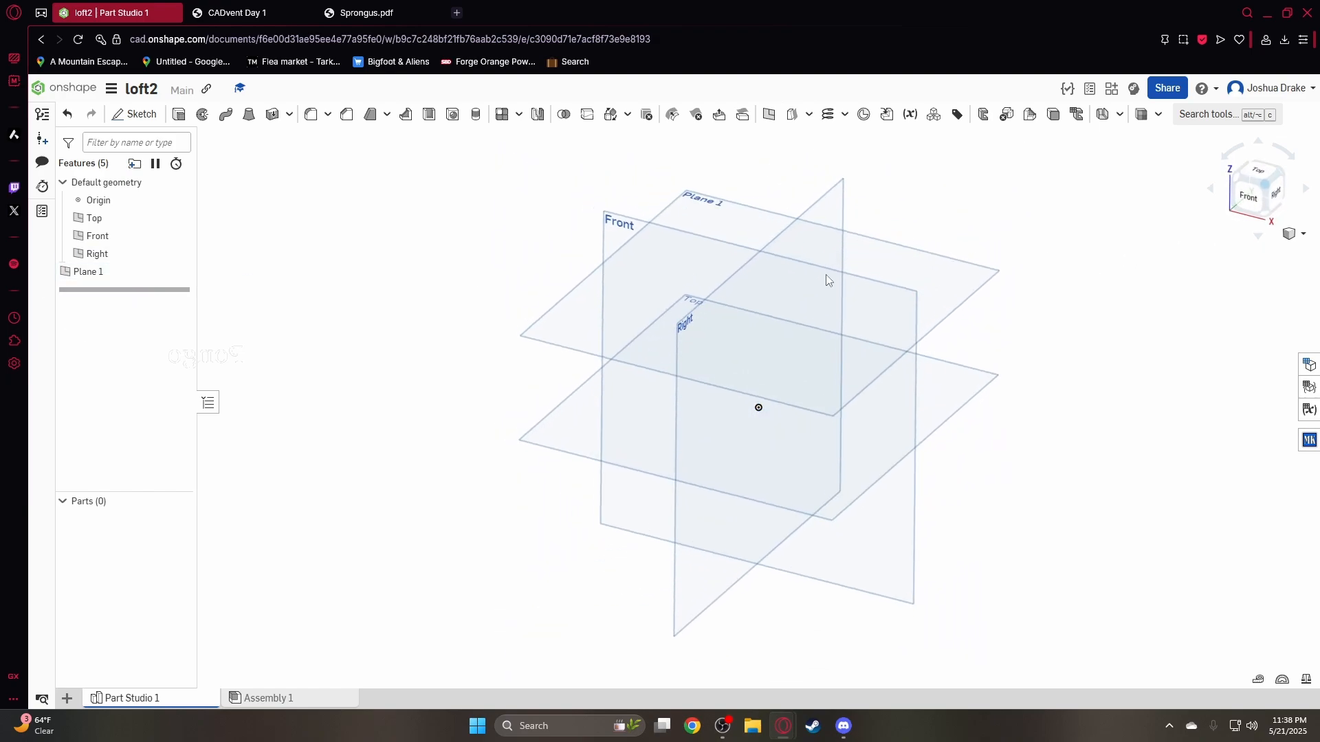
click(768, 114)
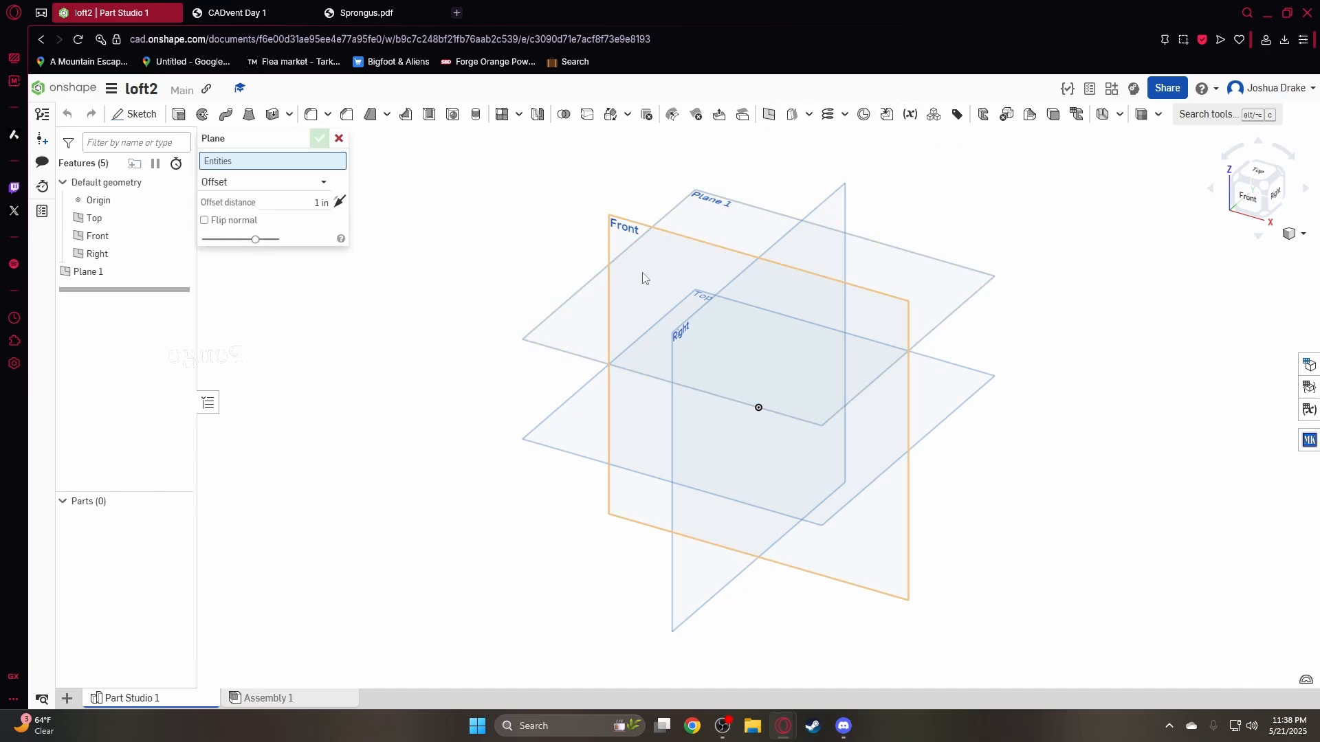
click(319, 203)
text(2)
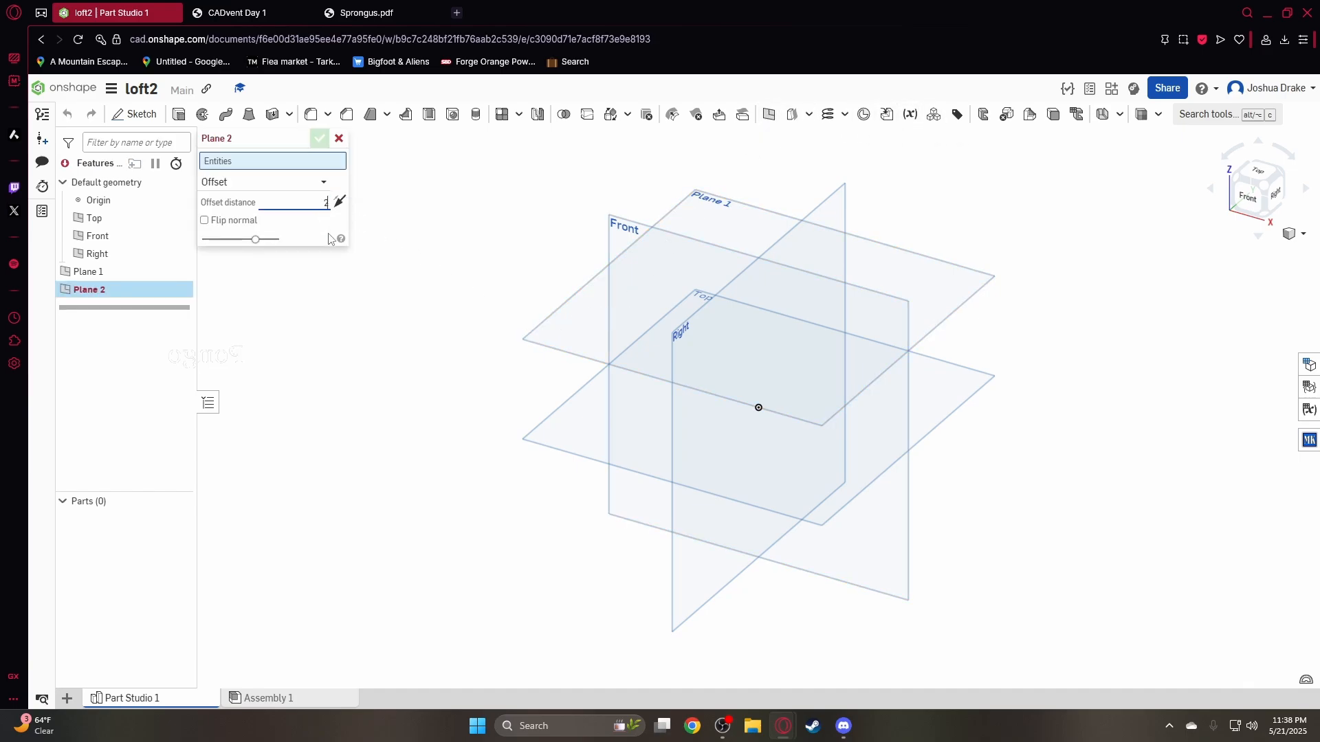
click(602, 333)
click(1249, 198)
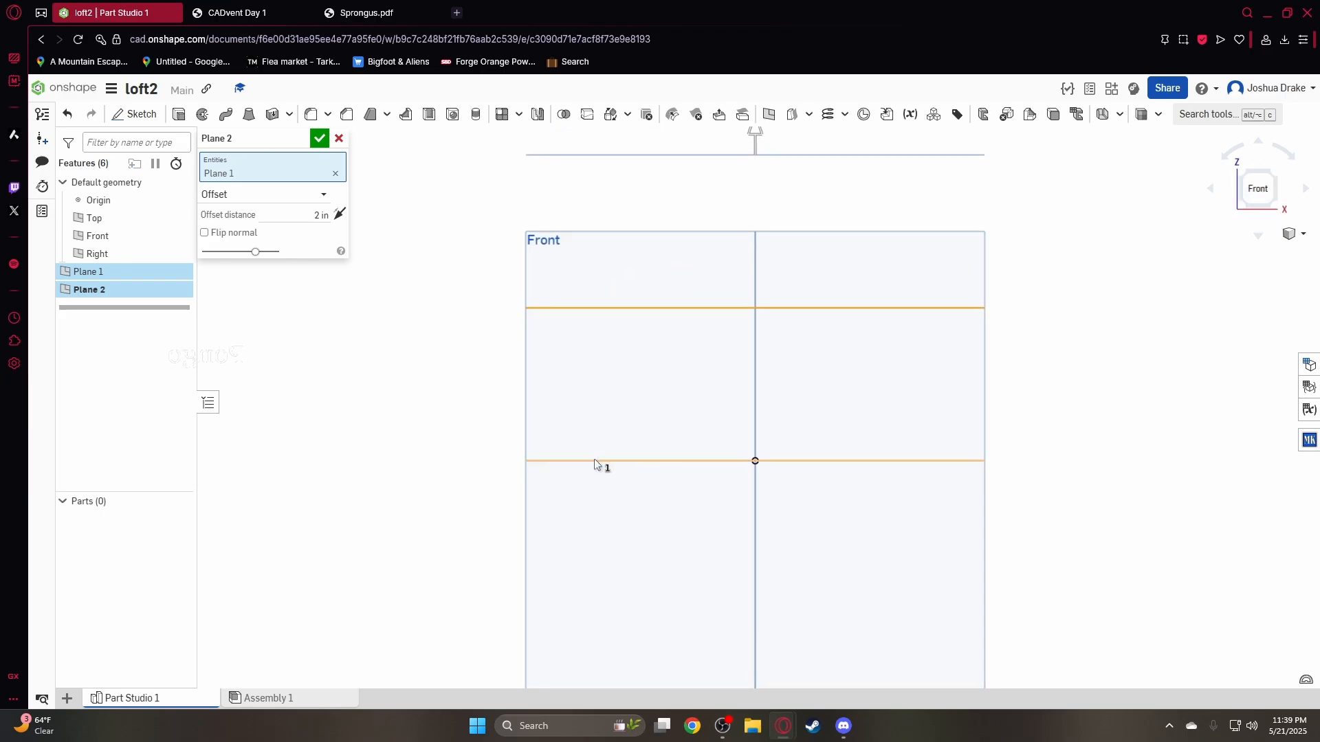
click(319, 138)
Start a sketch on the Top plane and draw a circle centred just below the origin
click(1277, 169)
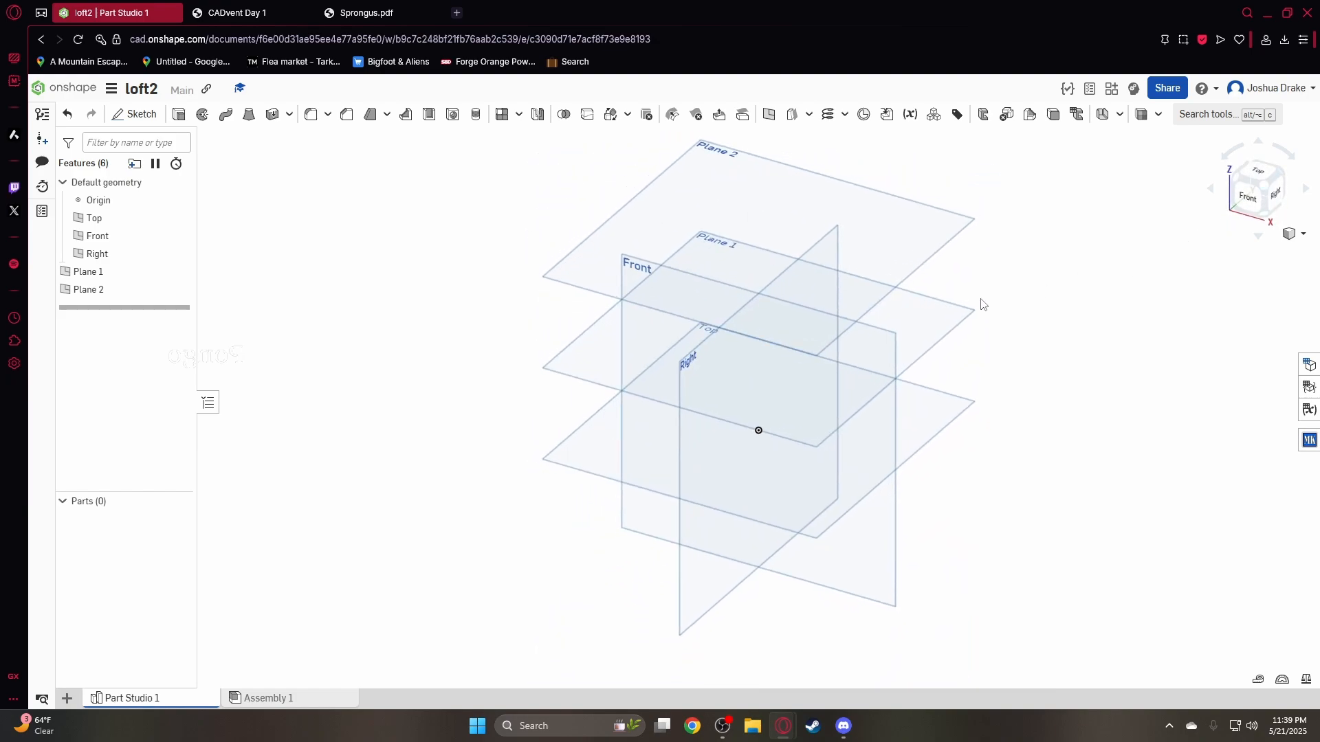
click(134, 114)
click(617, 459)
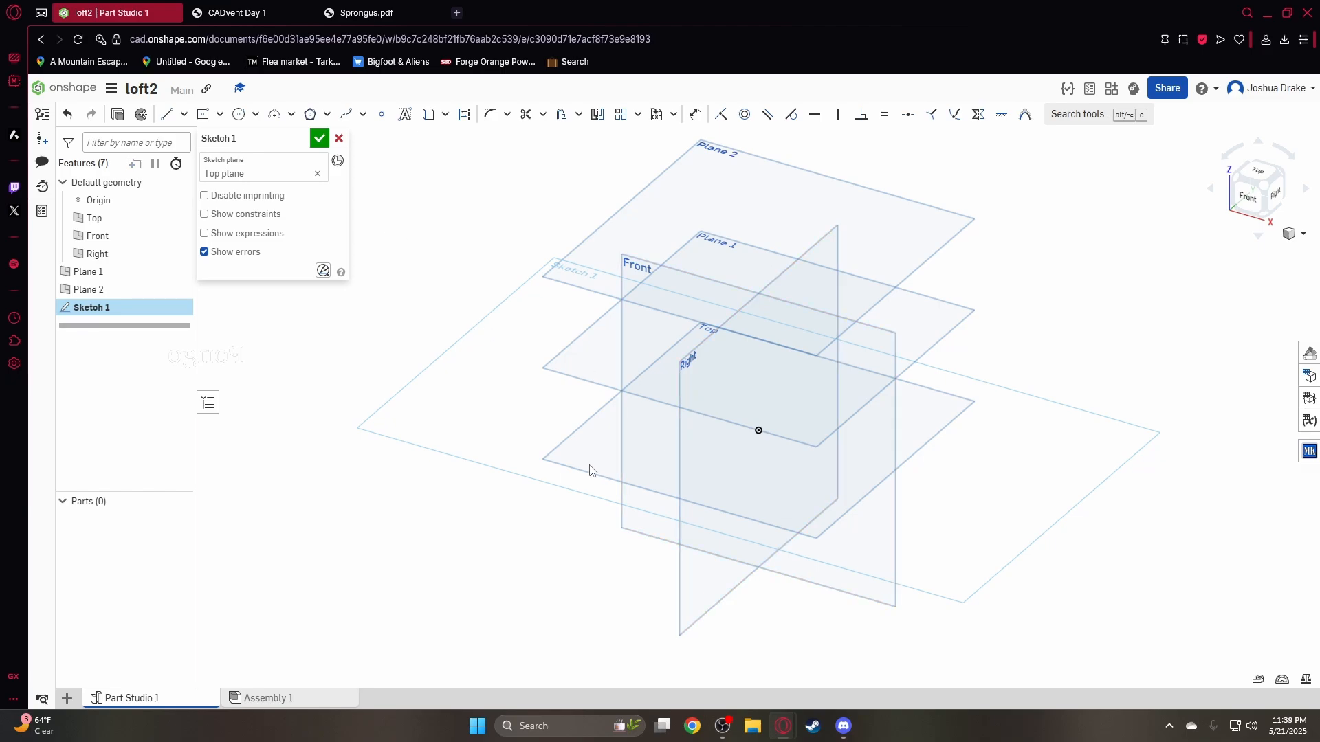
key(n)
key(c)
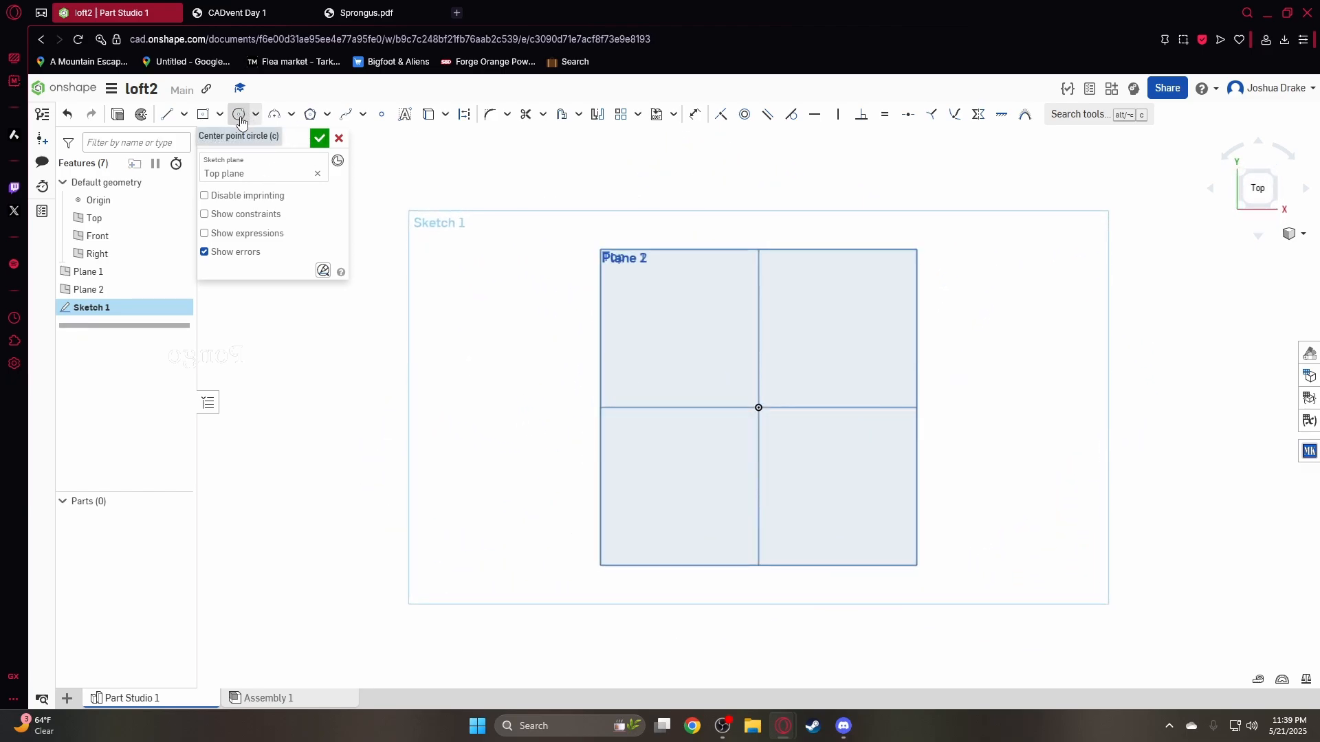
click(758, 413)
click(797, 366)
Set the circle's diameter to 3 in and finish the sketch
key(d)
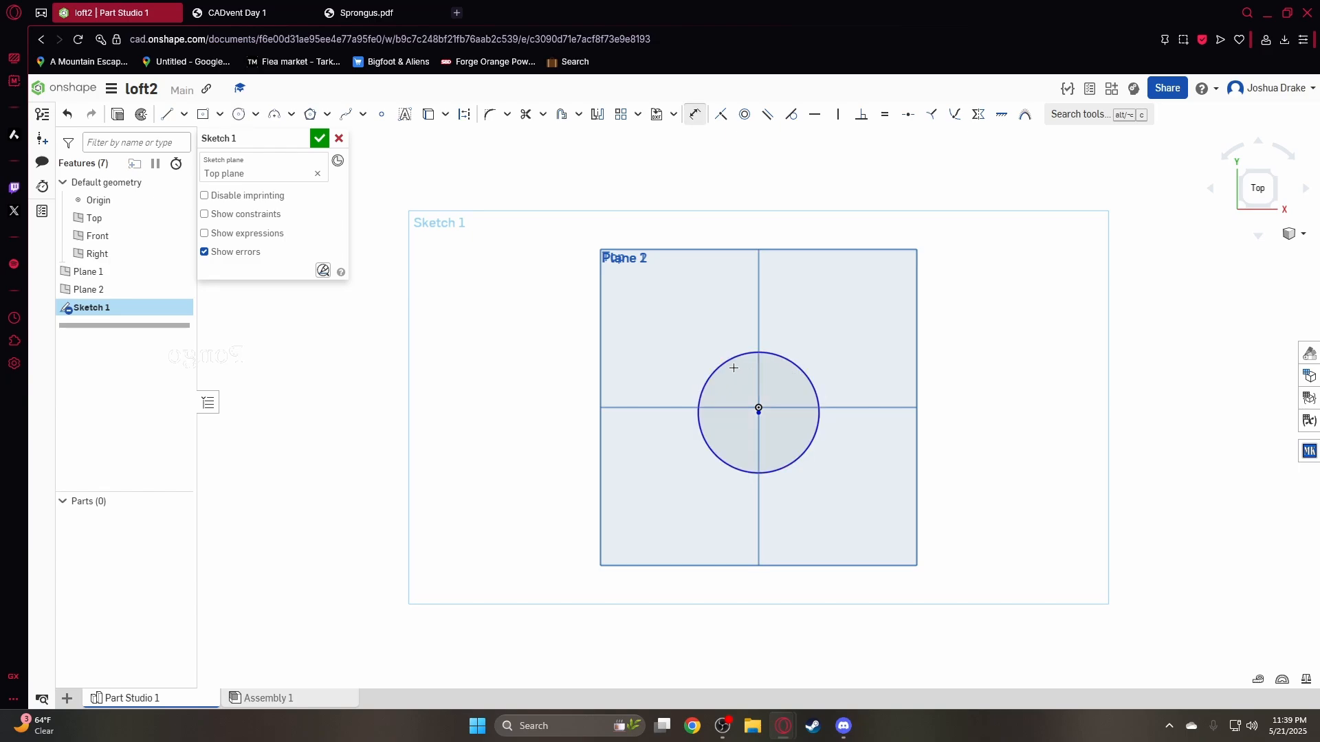
click(722, 364)
click(690, 358)
text(3)
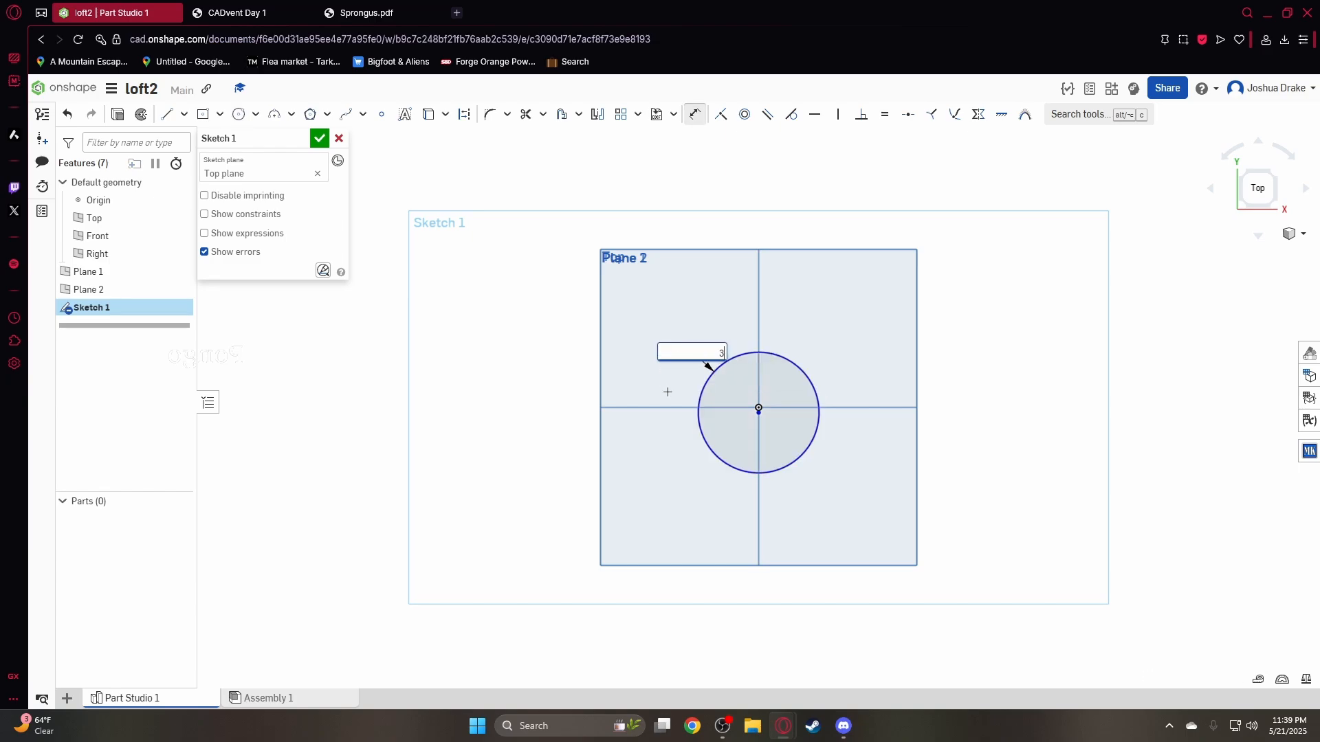
key(Return)
click(320, 138)
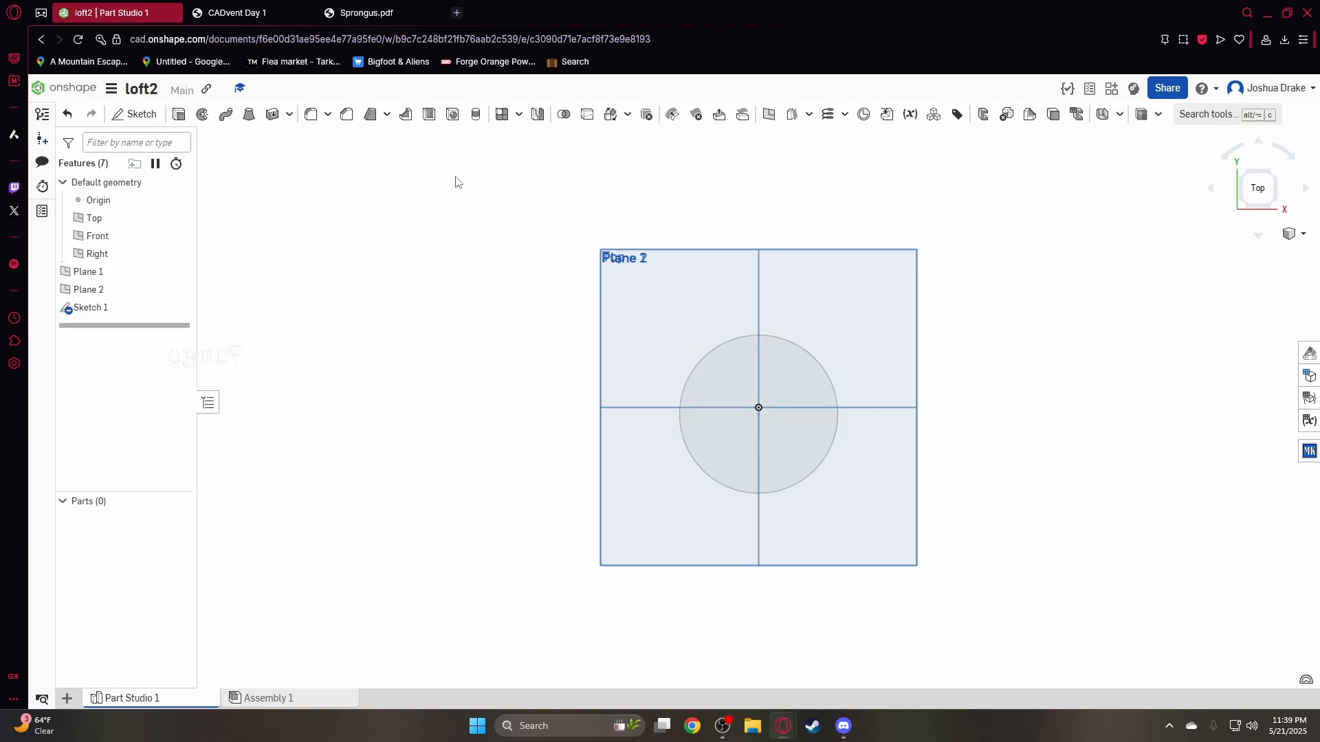
Rename the default Top plane as bottom
key(shift+7)
right_drag(990, 227, 996, 196)
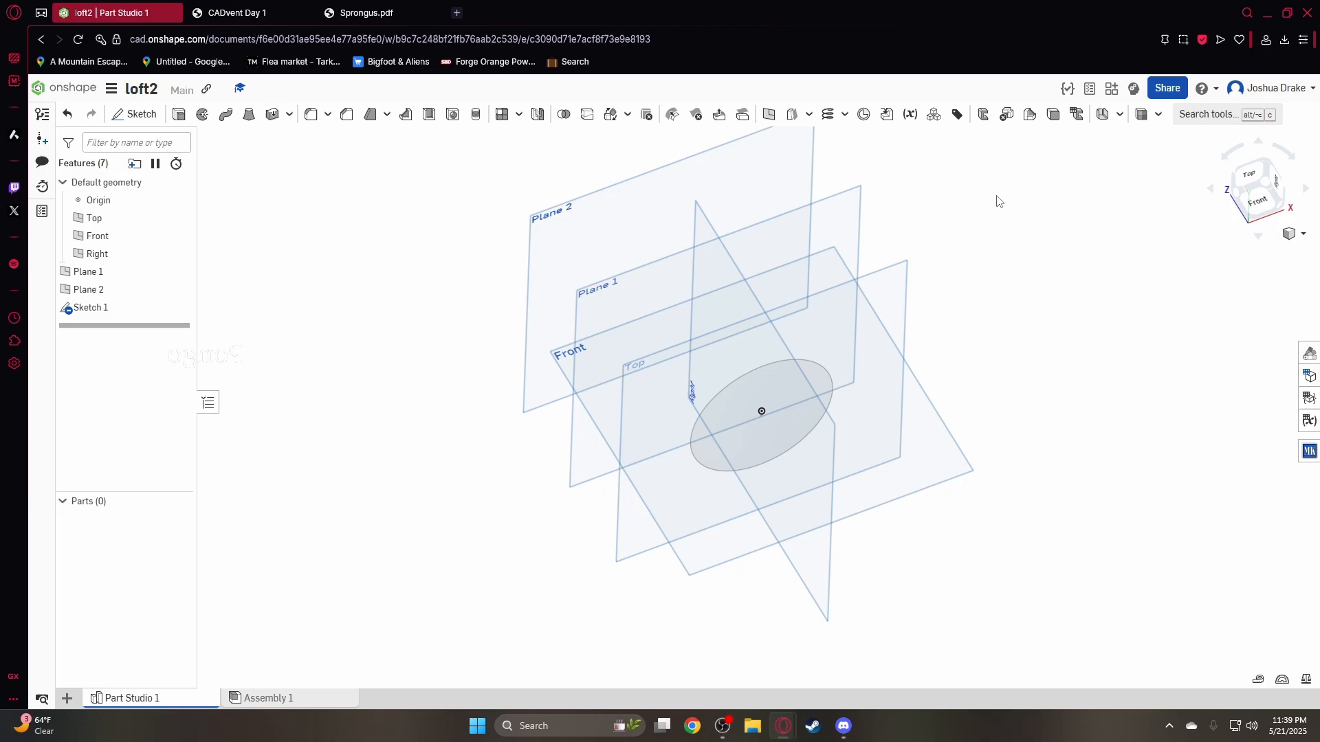
click(1269, 182)
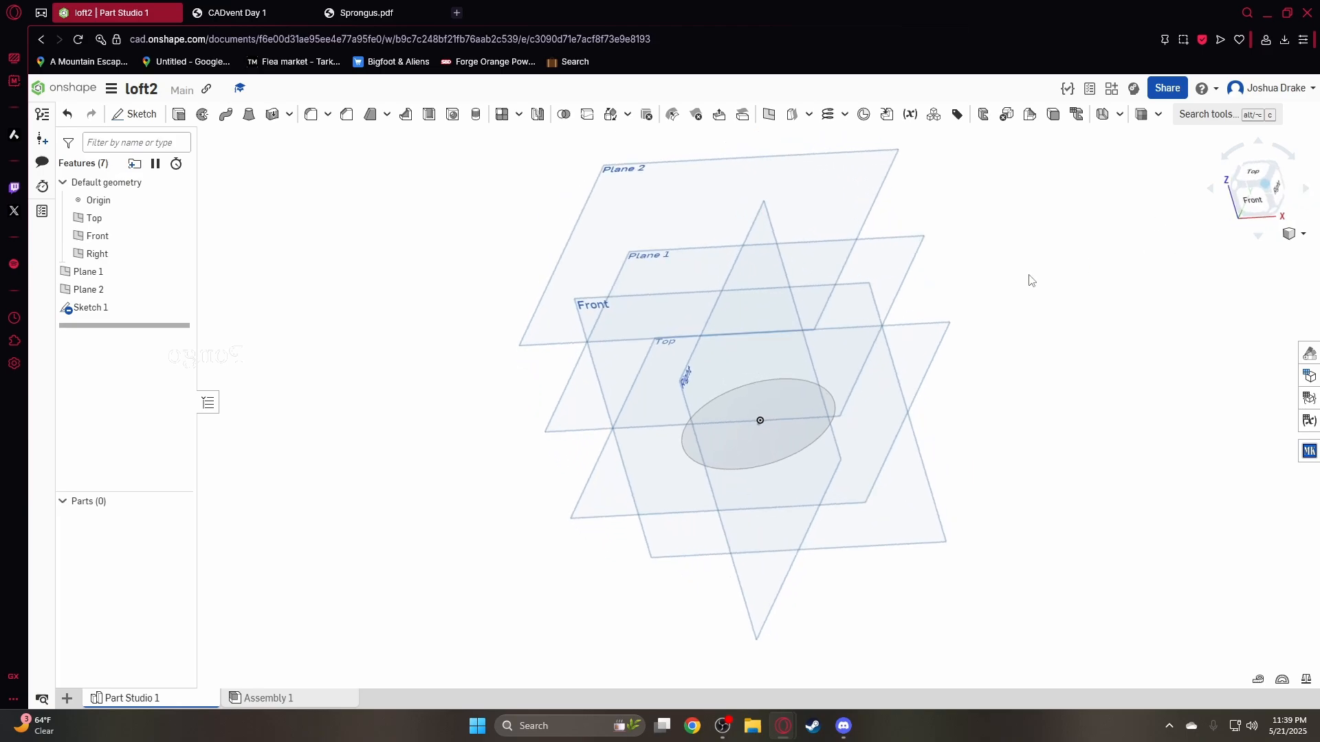
right_click(100, 224)
click(144, 237)
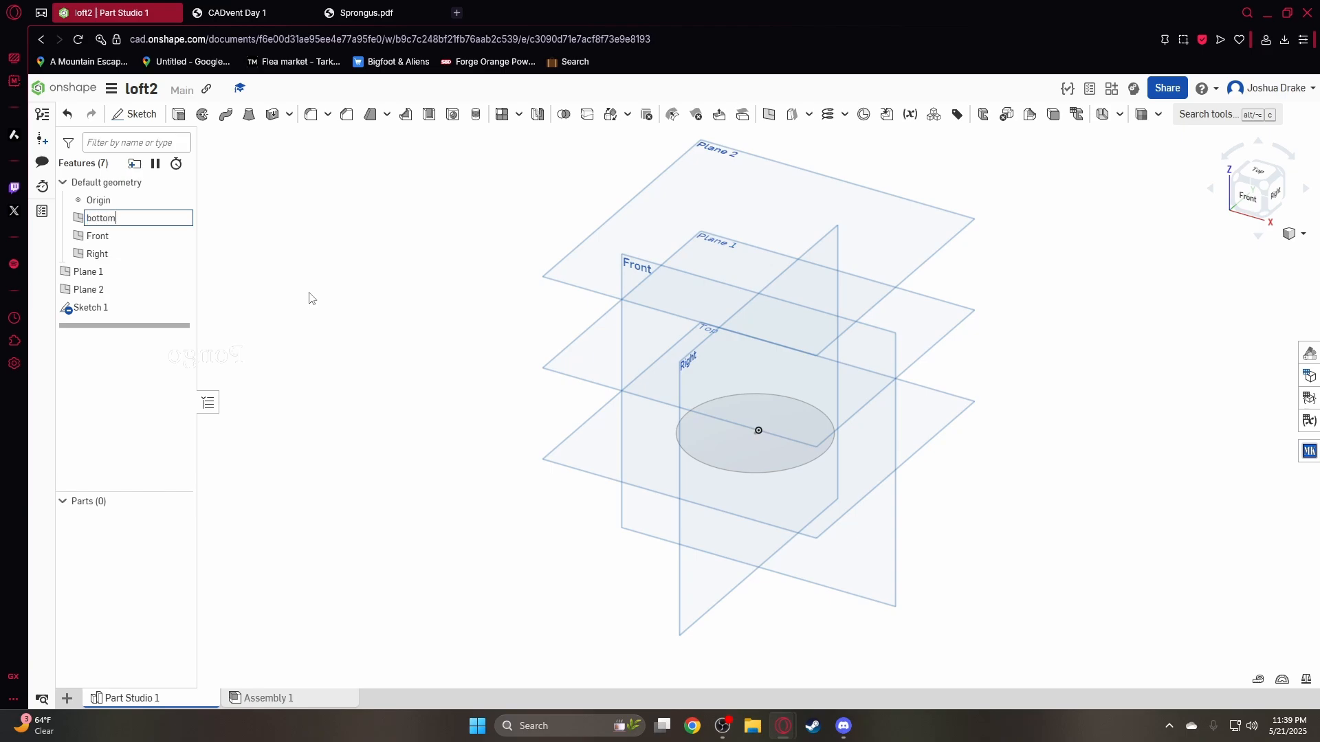
key(Return)
Rename the first offset plane as mid and the second offset plane as top
right_click(121, 273)
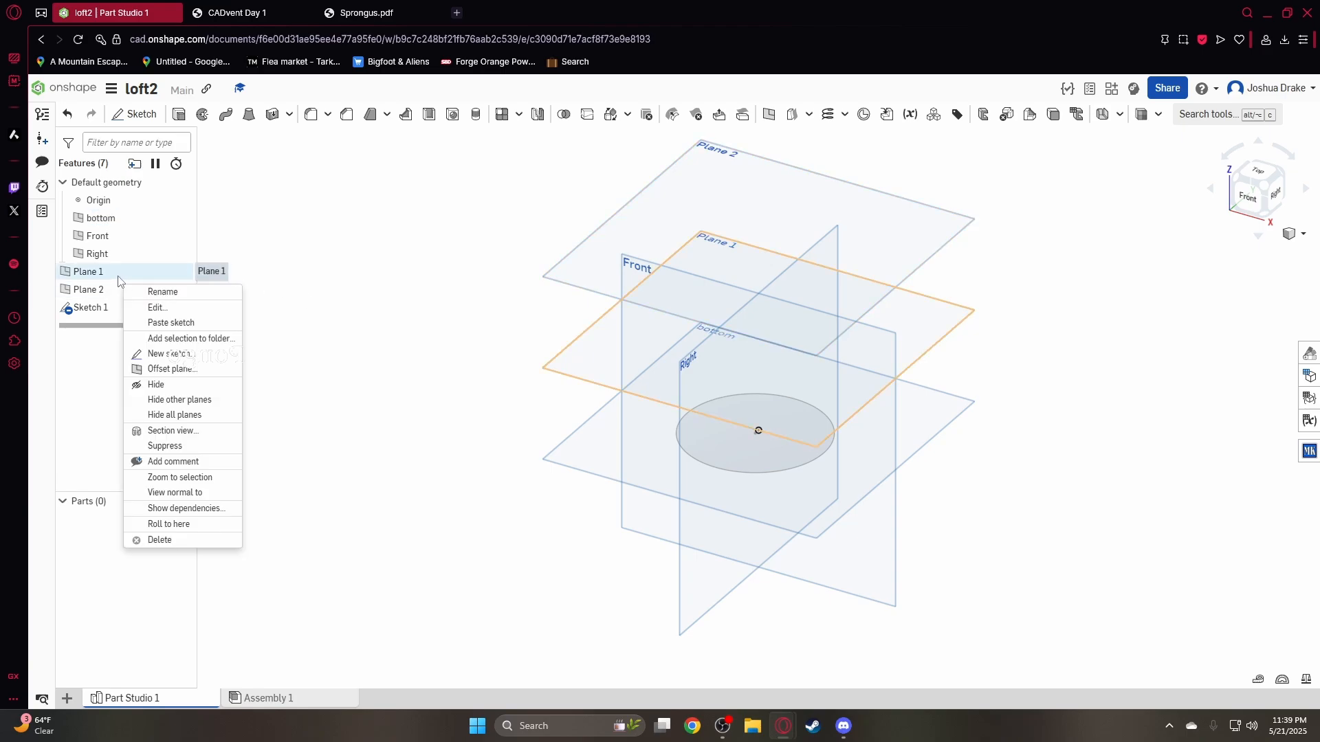
click(159, 292)
text(midop)
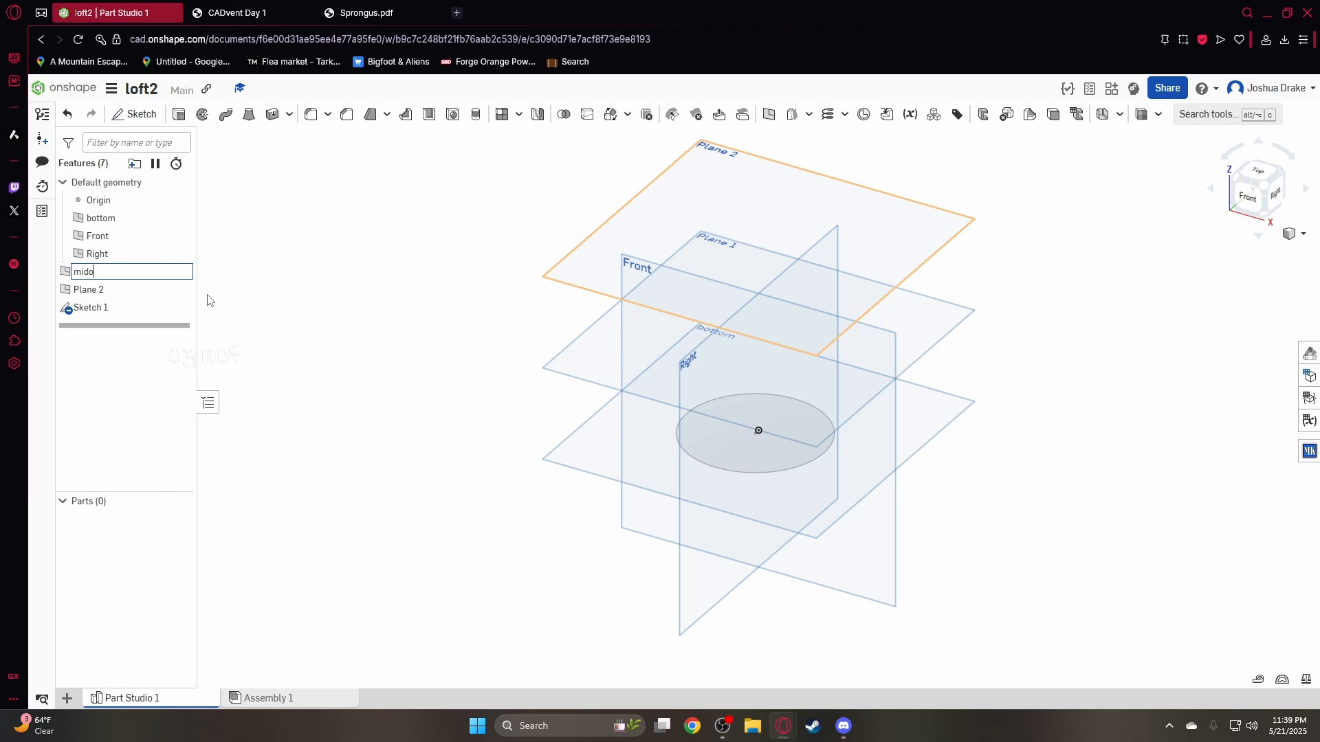
key(Return)
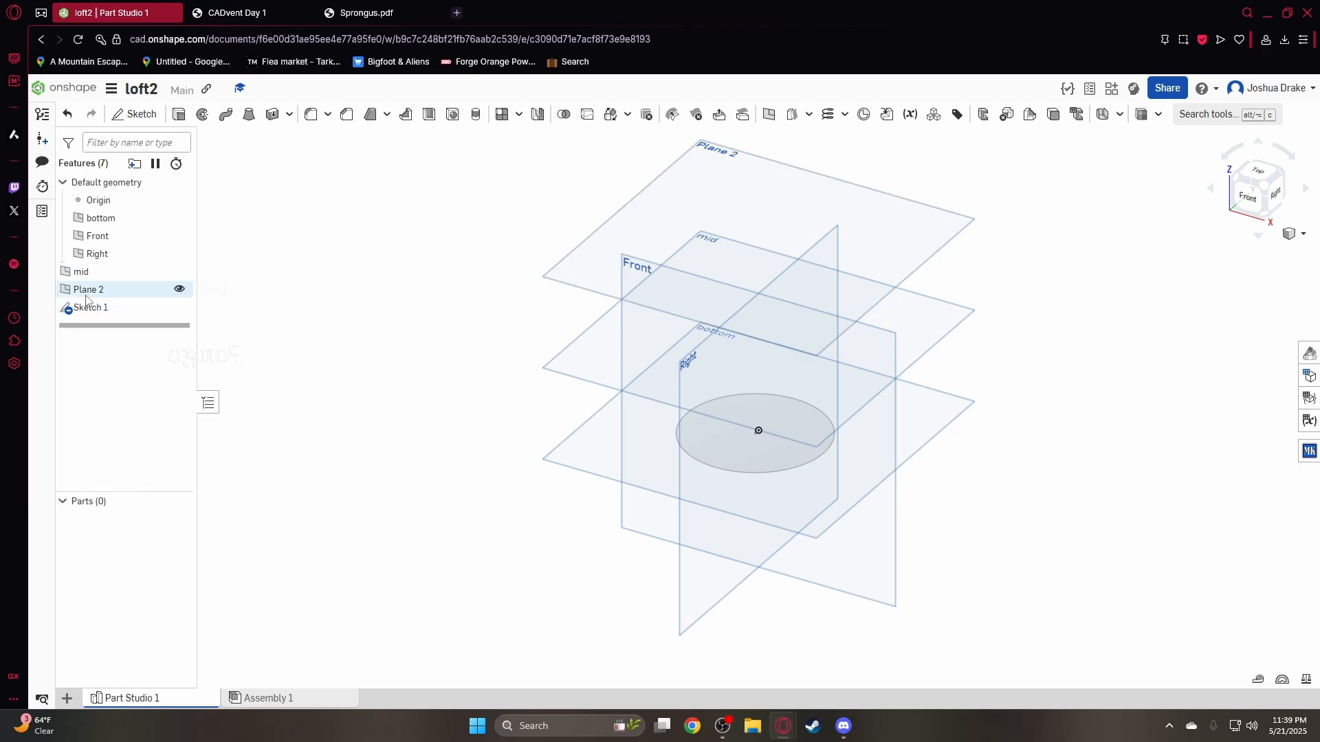
right_click(106, 291)
click(136, 298)
text(top)
key(Return)
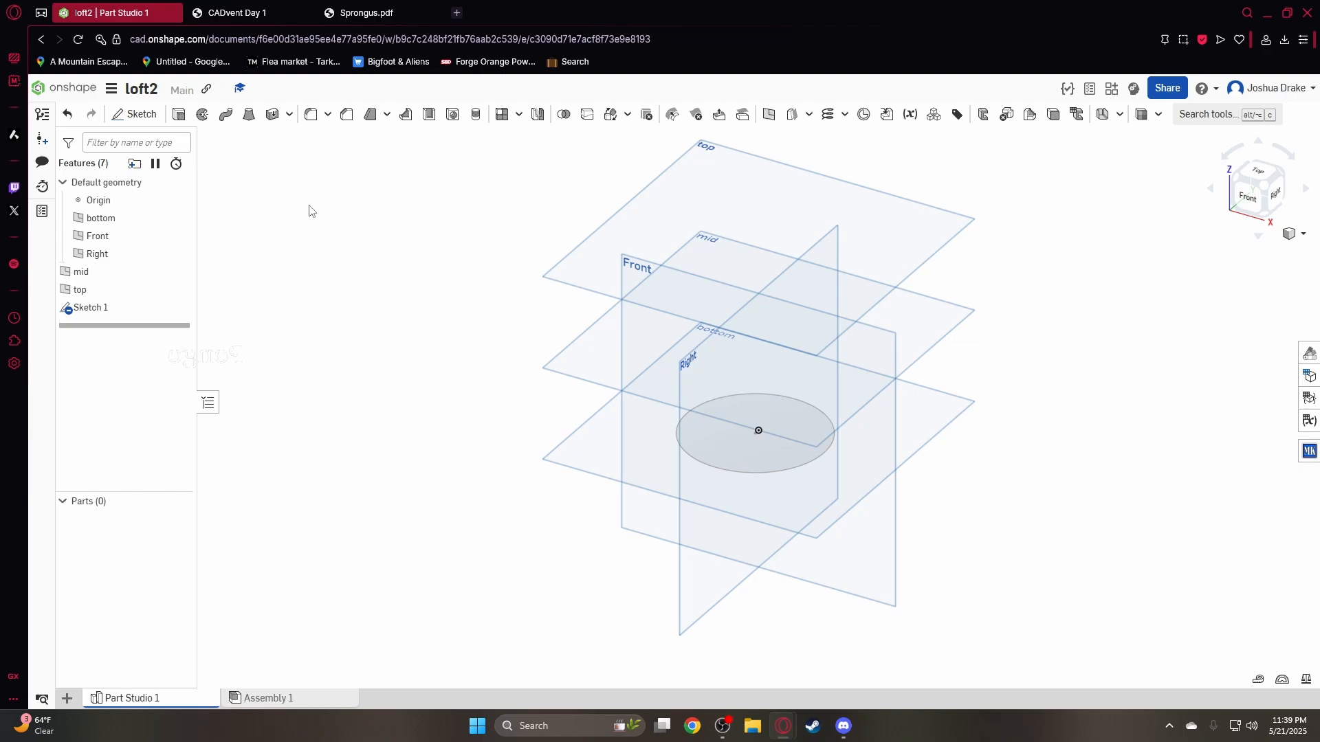
Start a sketch on the mid plane and draw a circle about 1.67 in in diameter centred on the origin
click(142, 118)
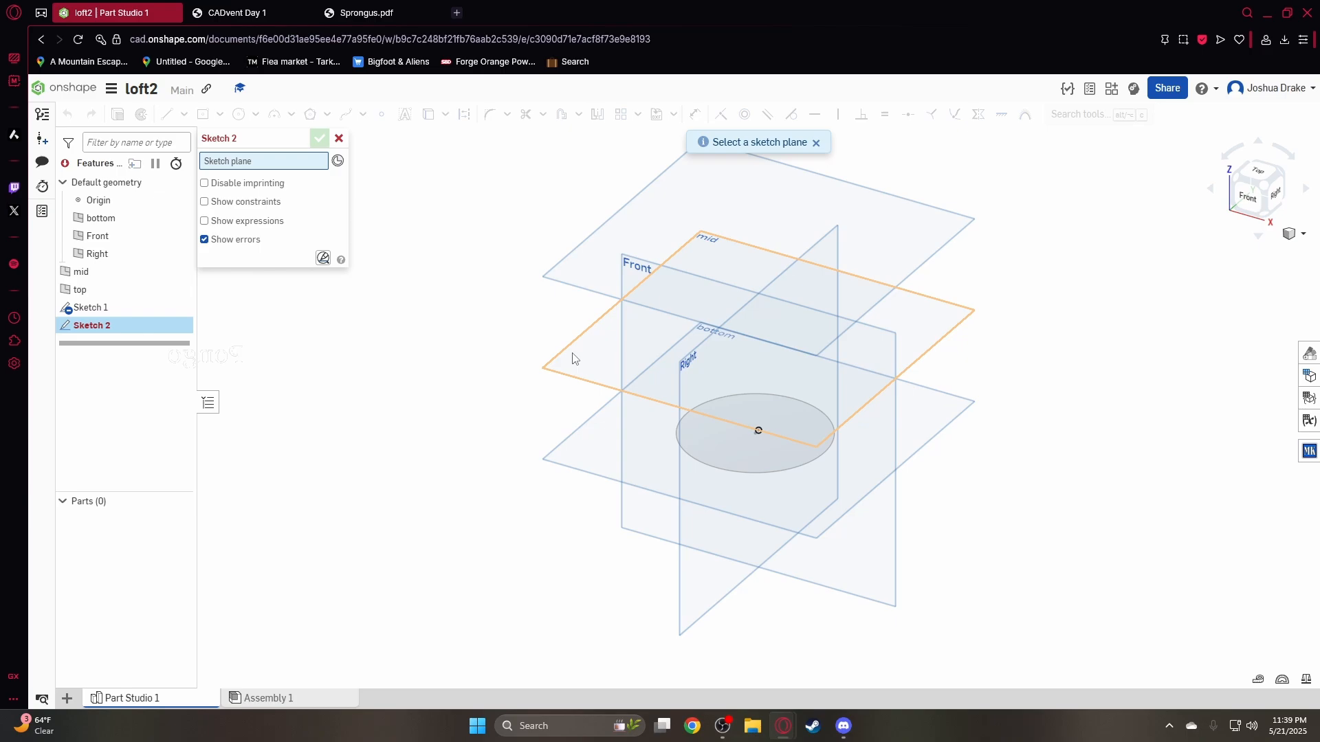
click(571, 362)
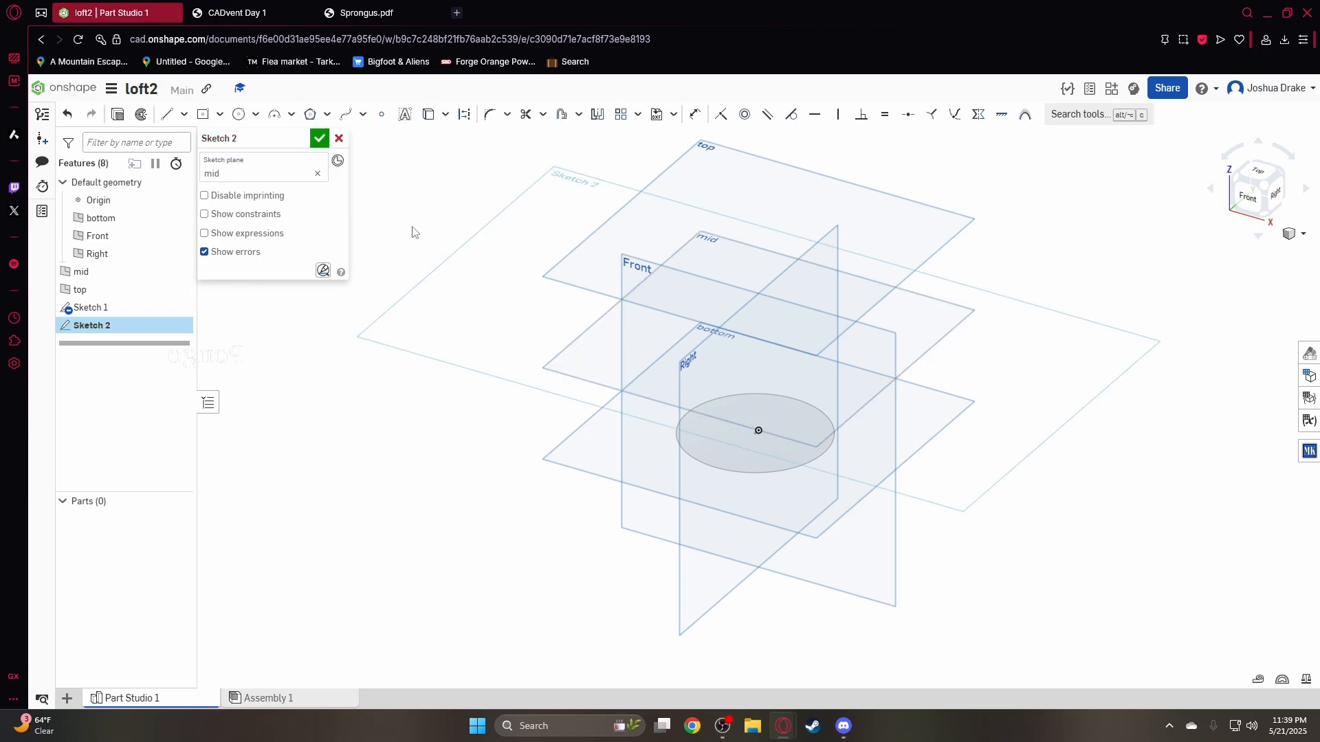
key(n)
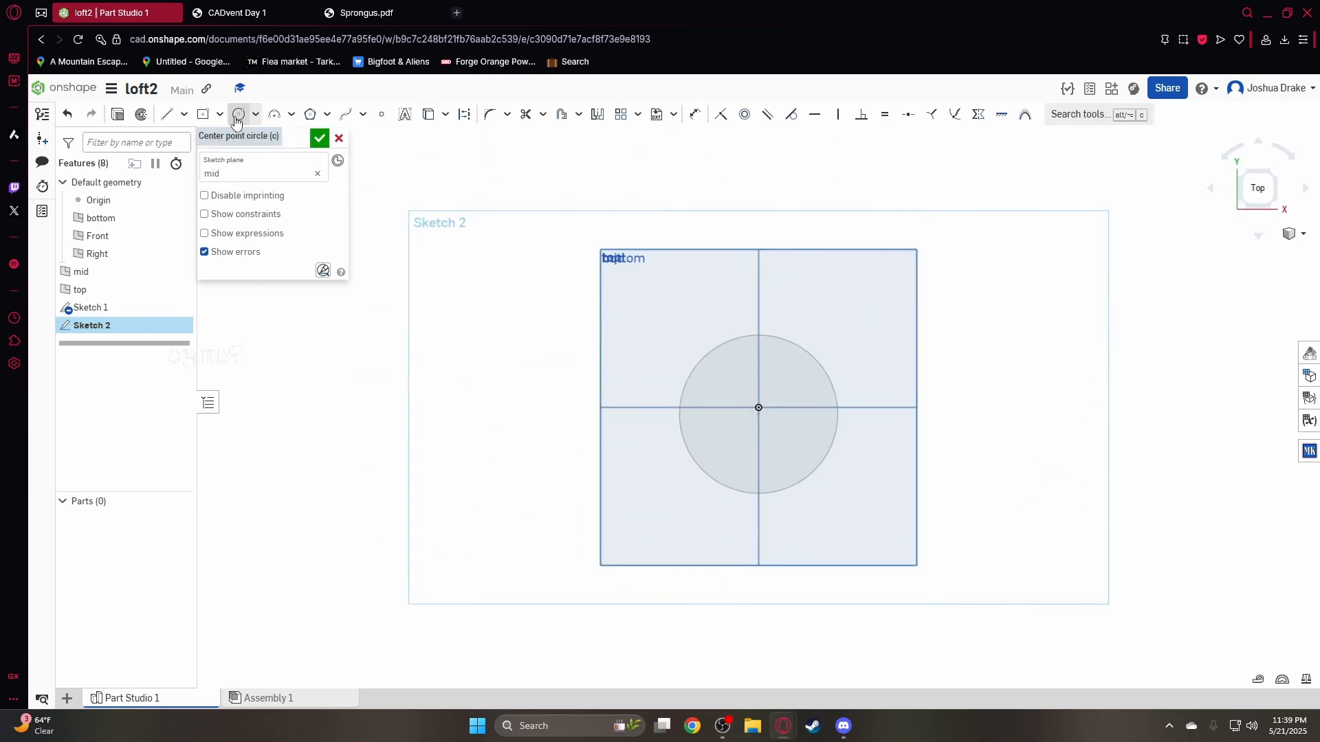
click(238, 116)
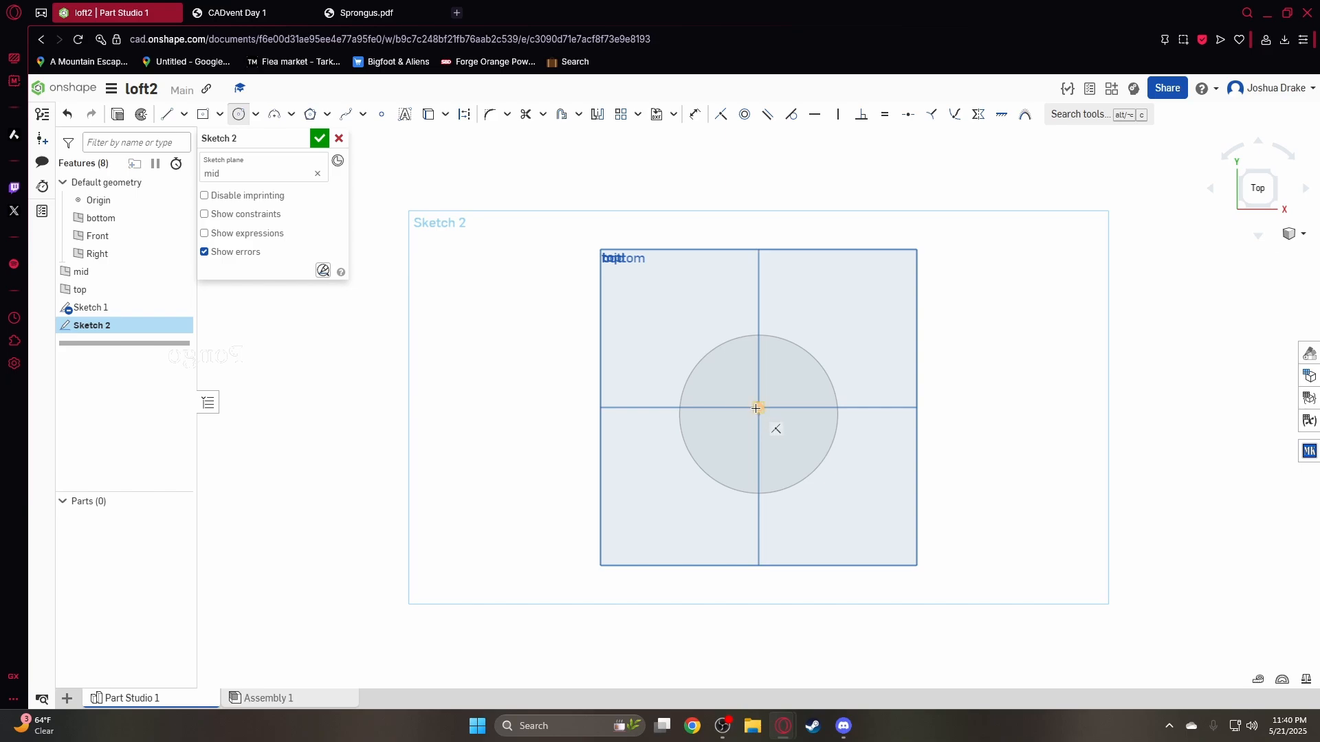
click(758, 407)
click(787, 375)
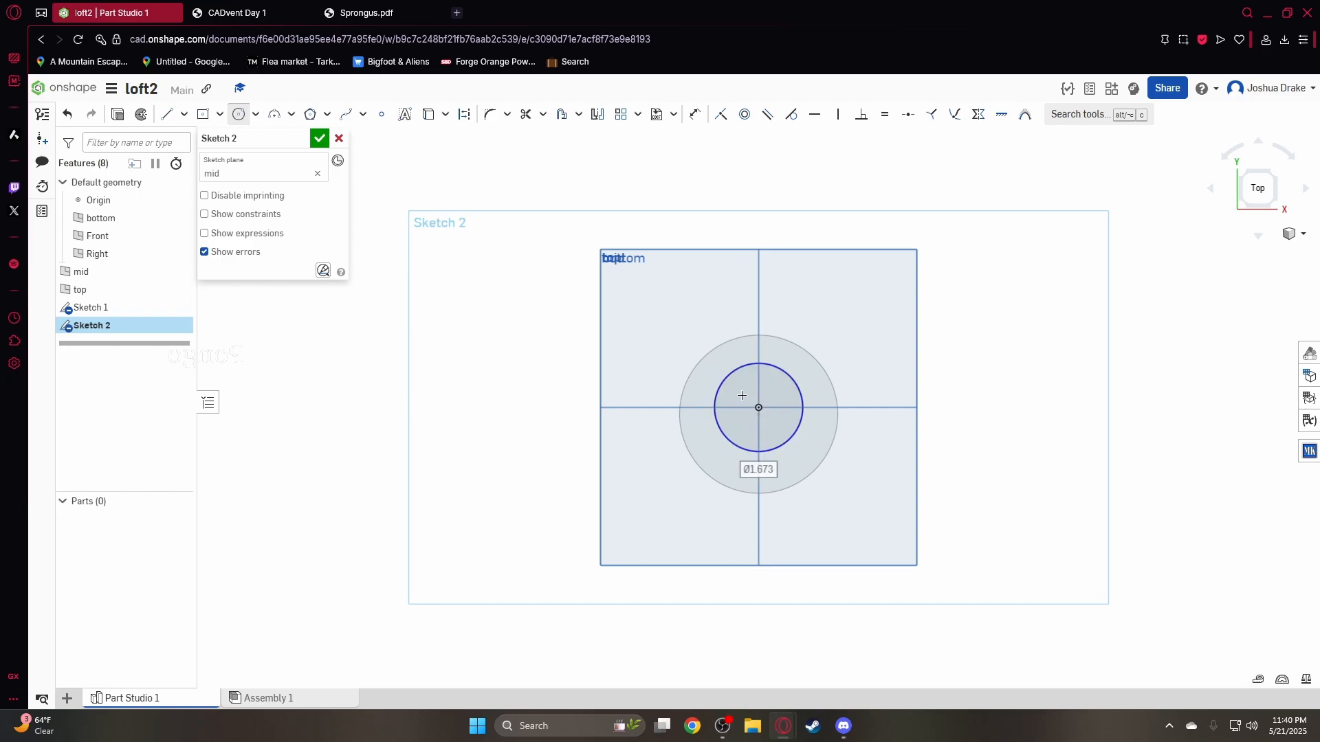
Set the mid-plane circle's diameter to 2 in and finish the sketch
scroll(750, 418, up, 8)
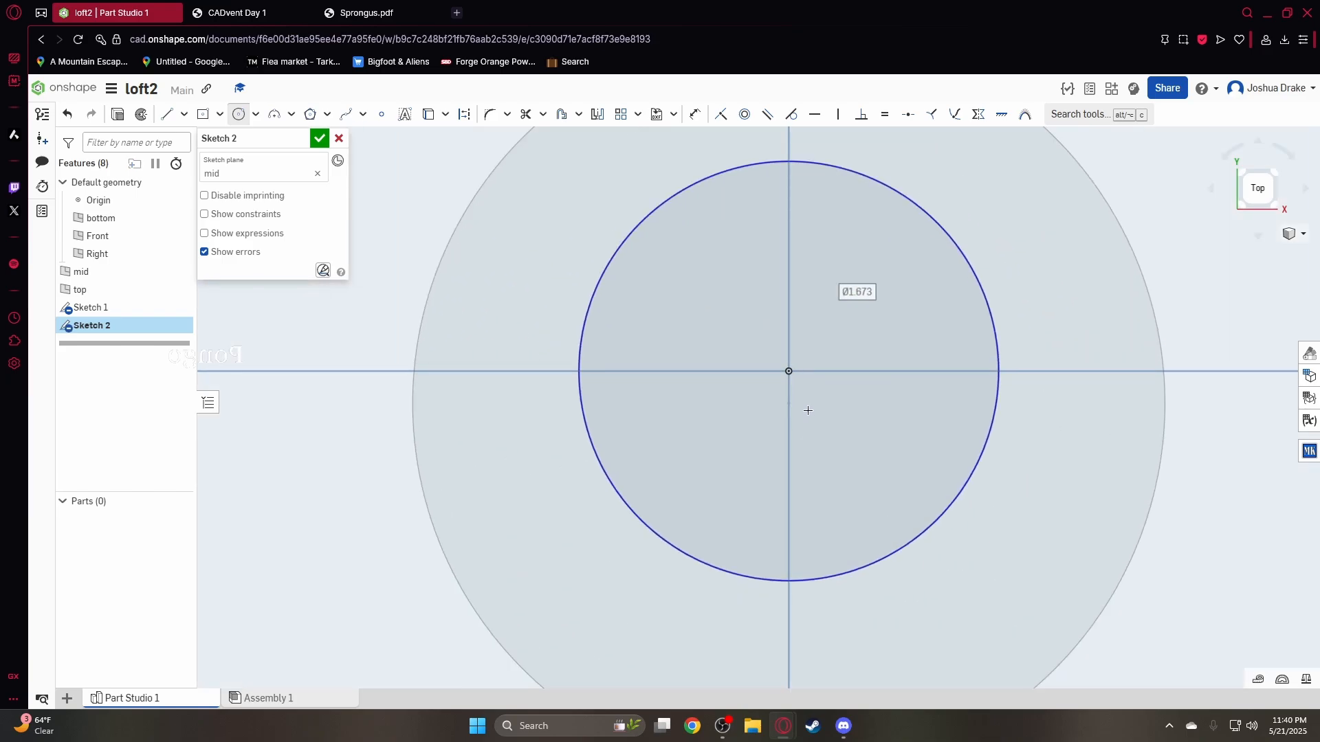
scroll(813, 365, down, 3)
key(d)
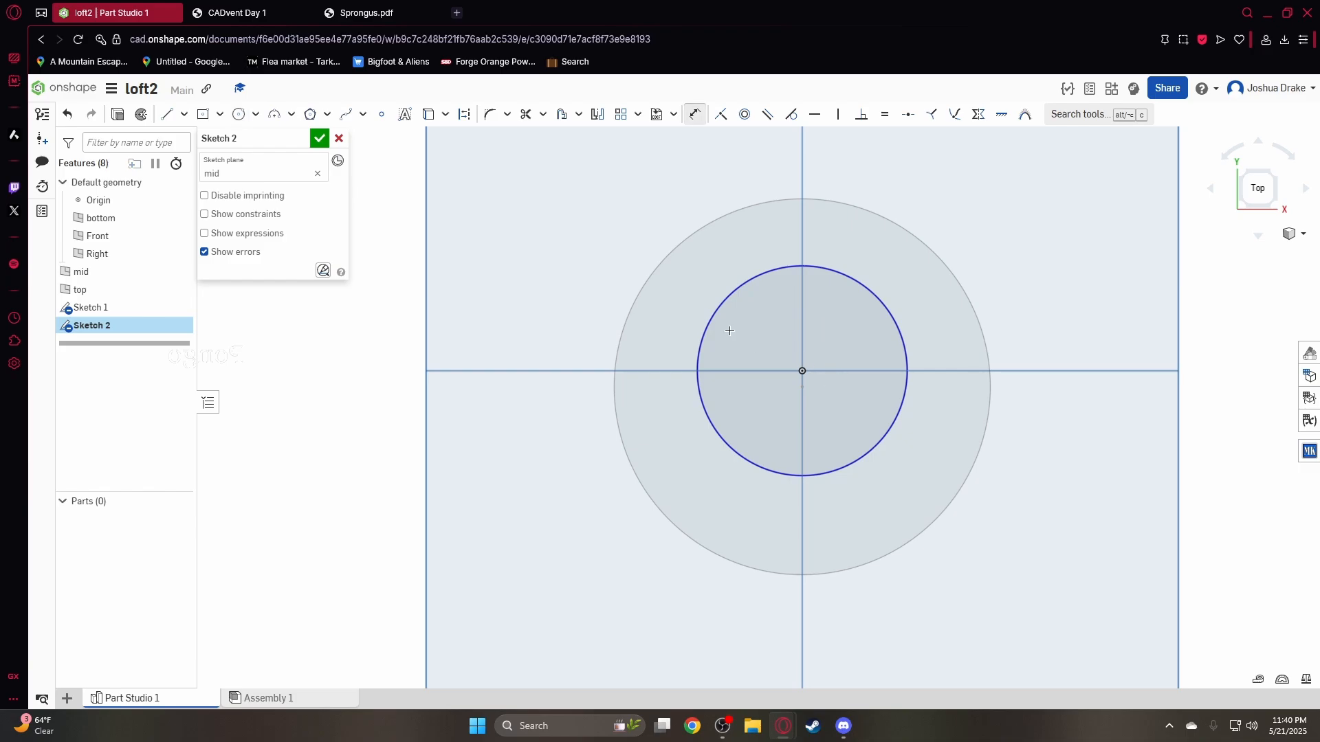
click(706, 324)
click(681, 347)
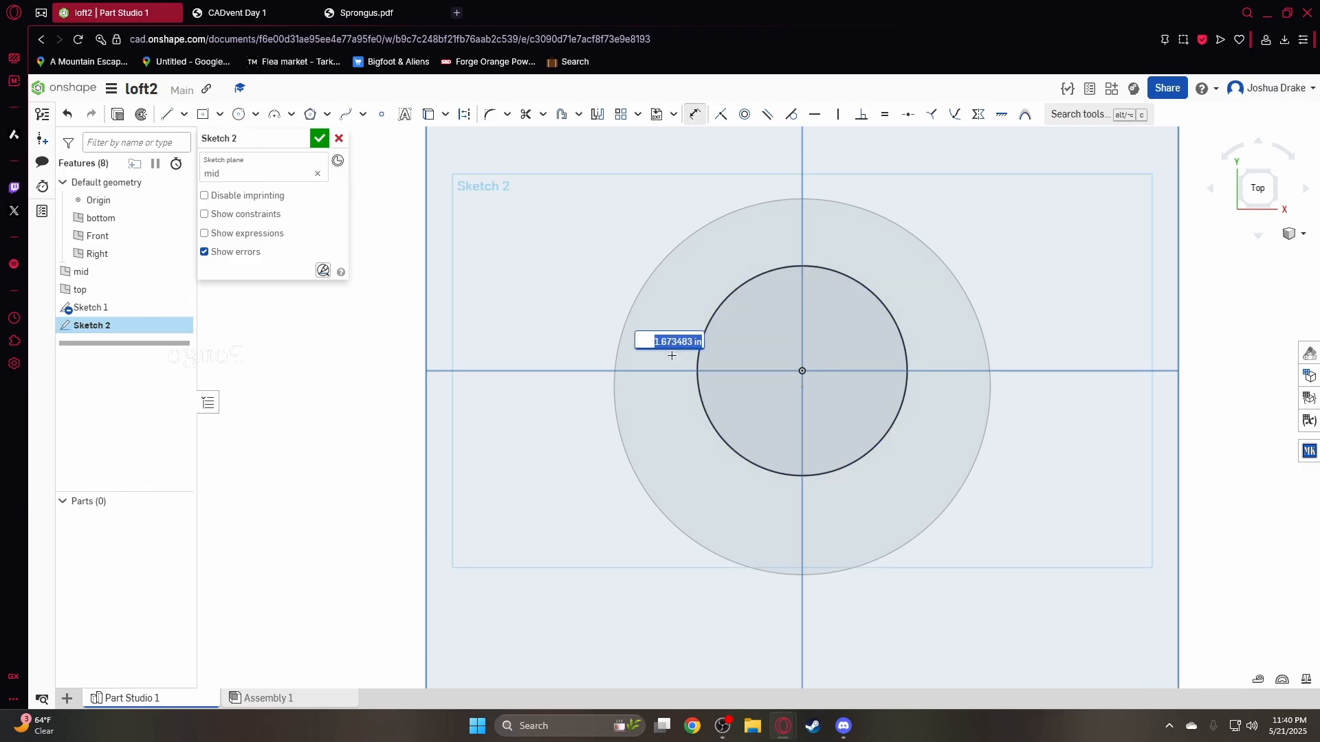
text(2)
key(Return)
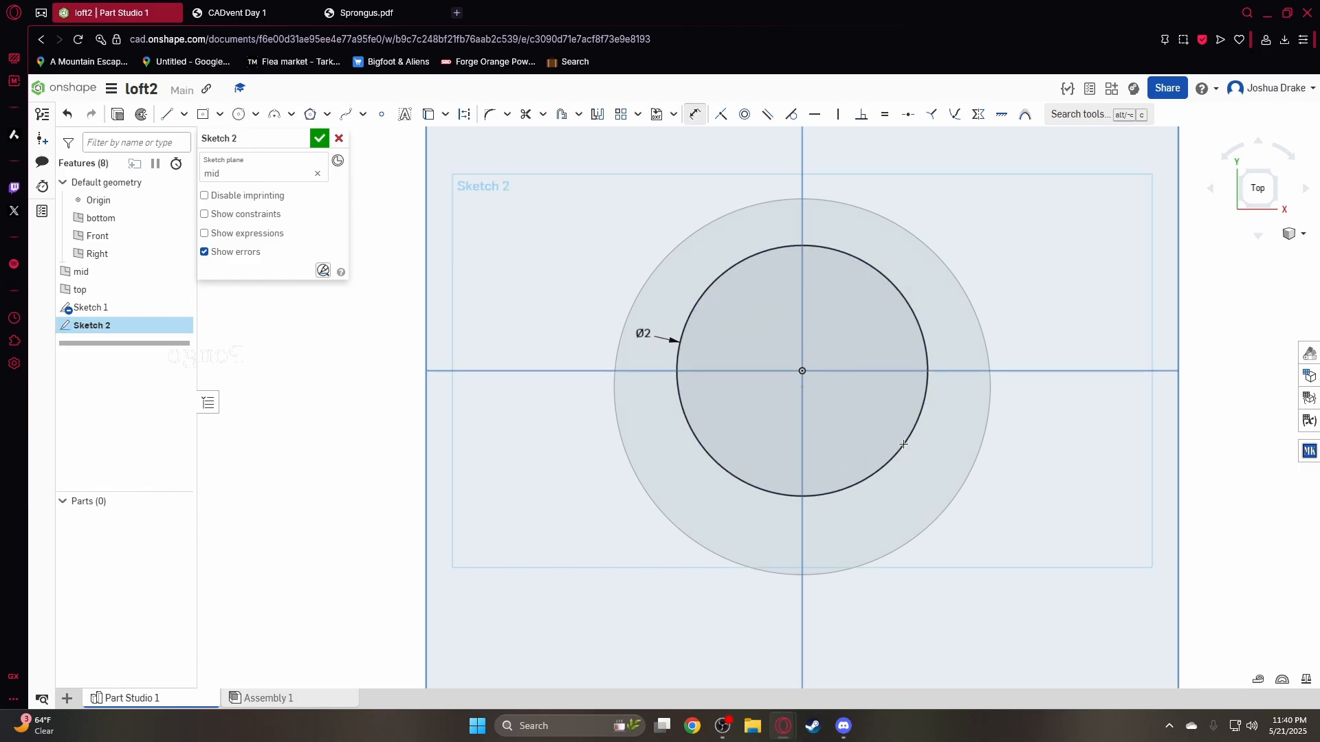
middle_drag(1022, 321, 1023, 316)
mouse_move(1021, 316)
right_down()
mouse_move(1023, 224)
mouse_move(1036, 257)
mouse_move(1032, 316)
right_up()
click(320, 138)
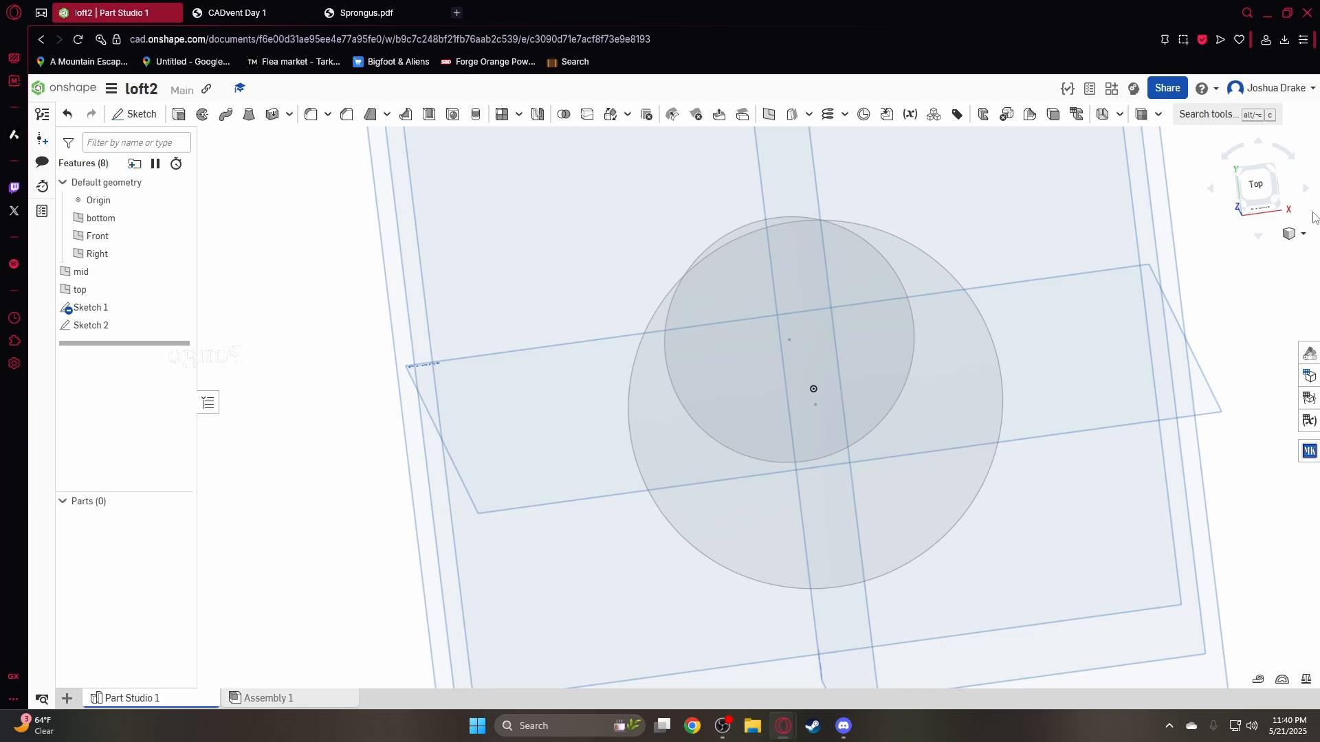
click(1275, 207)
scroll(745, 444, up, 5)
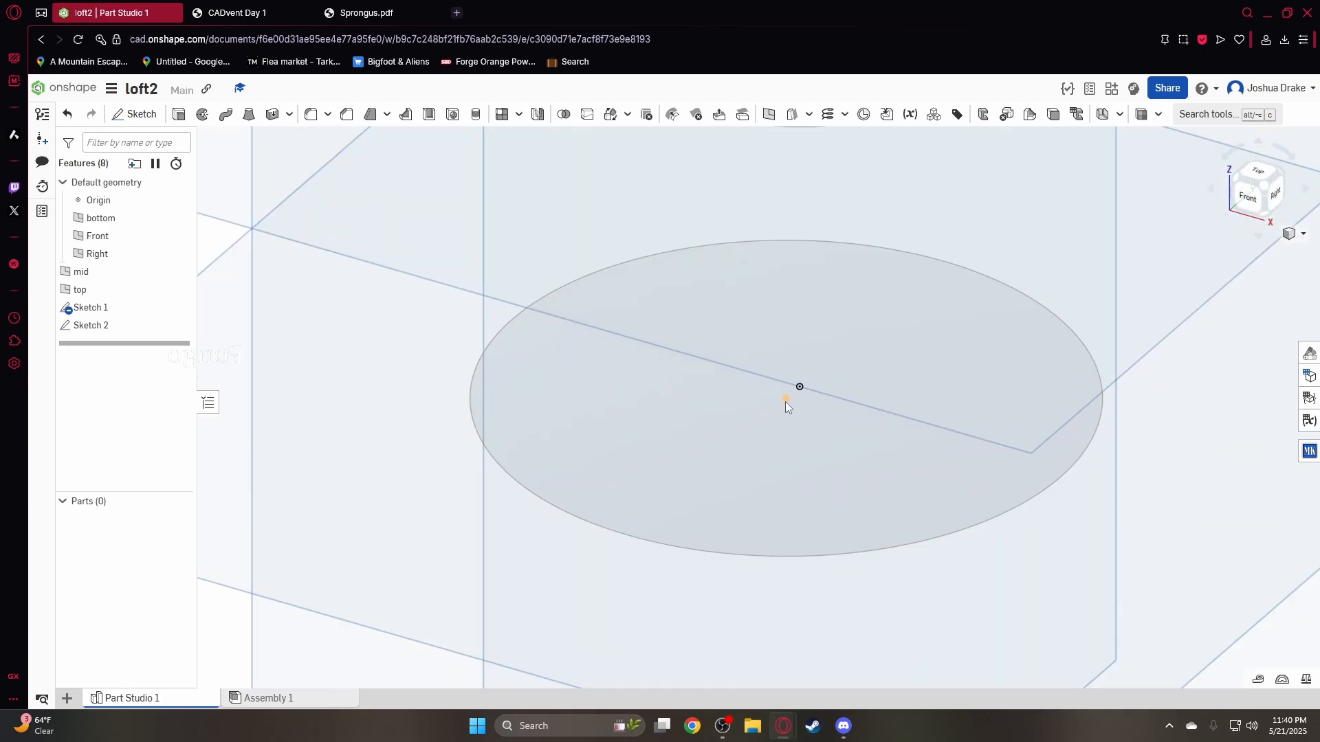
Edit the bottom-plane circle sketch, make the circle's centre coincident with the origin, and finish the sketch
scroll(869, 306, down, 5)
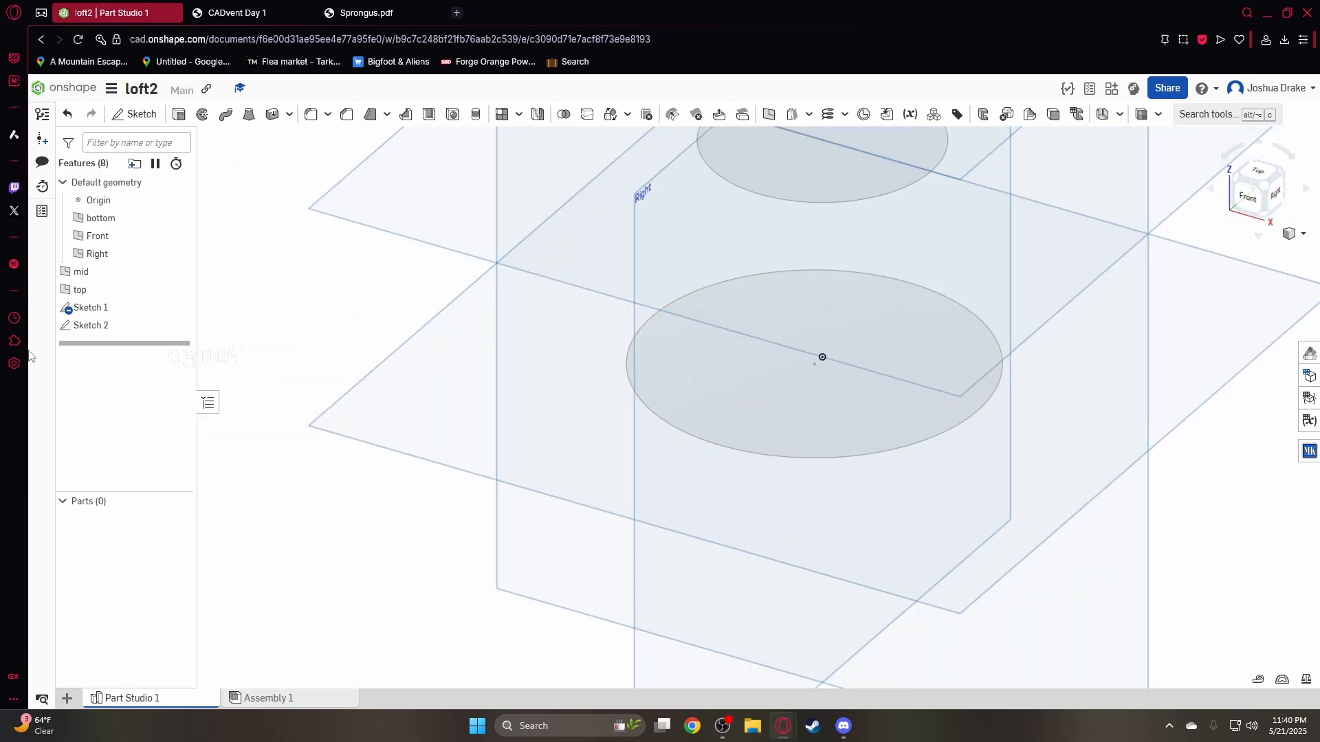
double_click(116, 313)
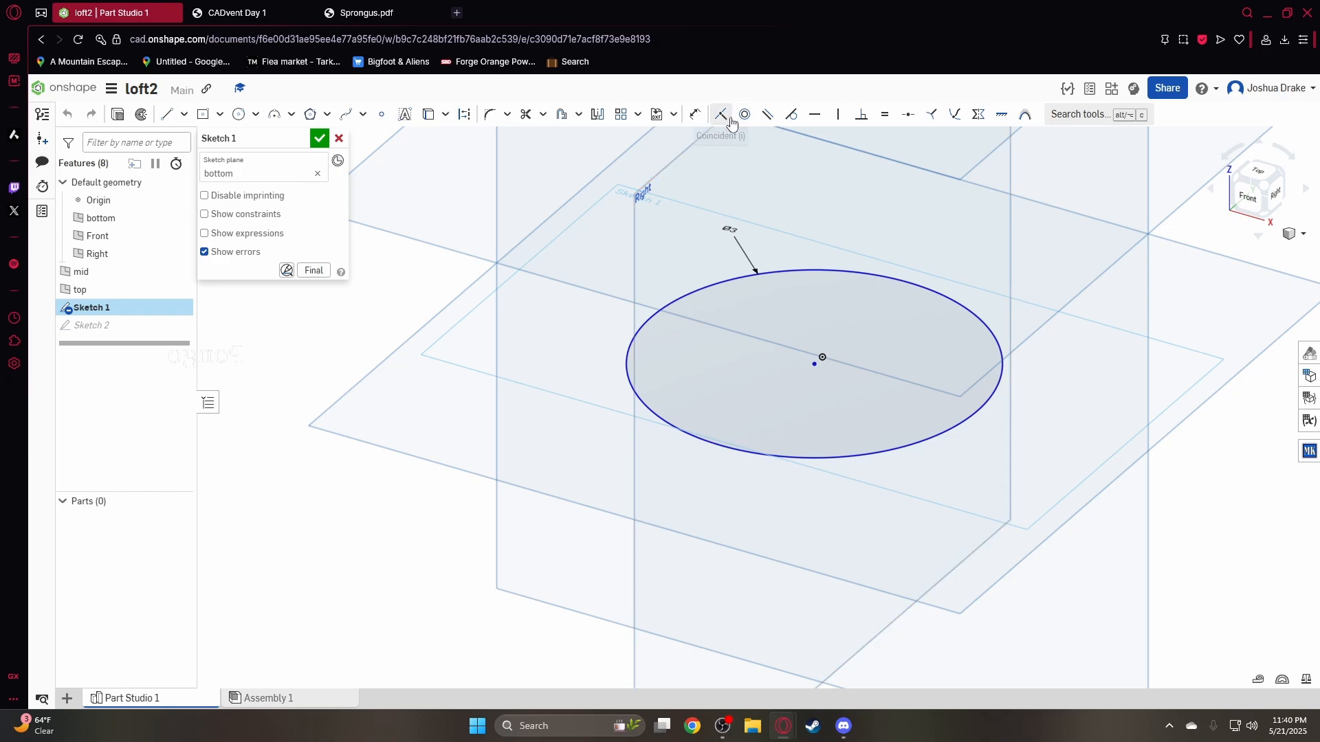
click(813, 363)
click(822, 357)
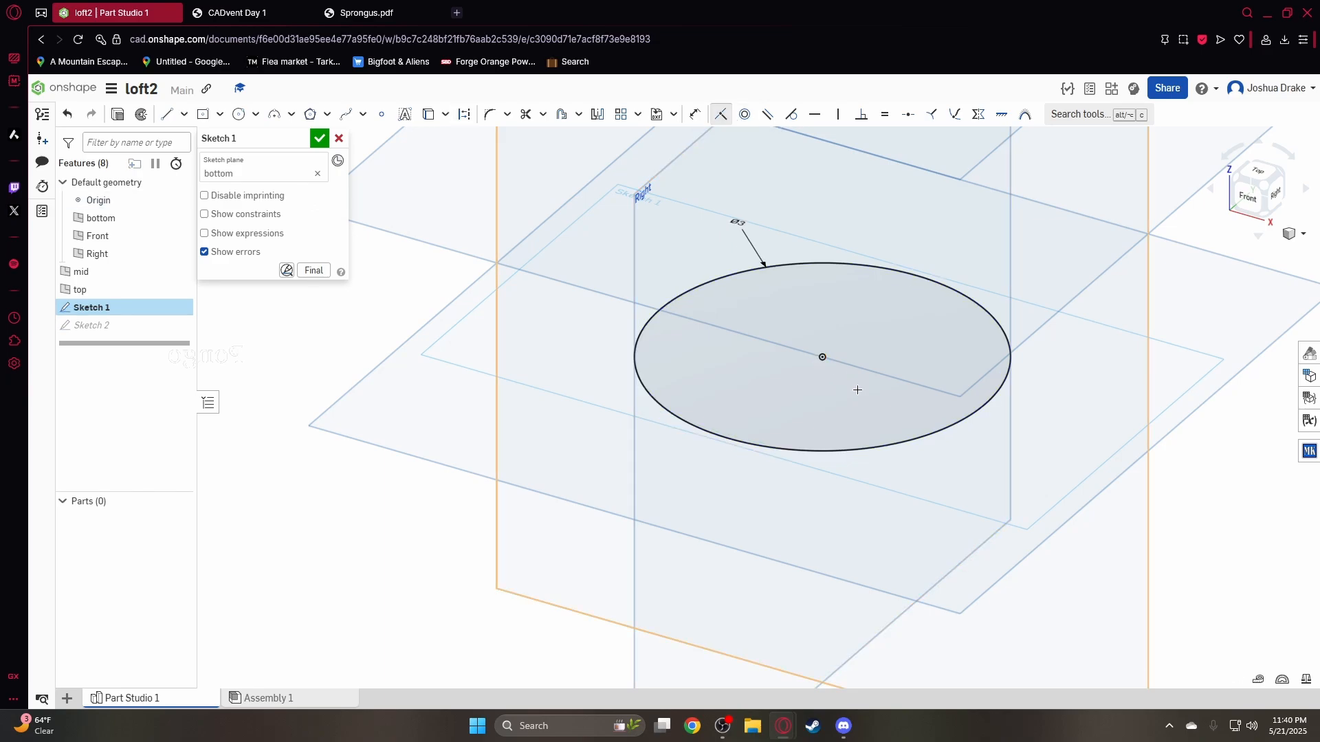
click(318, 137)
mouse_move(721, 200)
right_down()
mouse_move(963, 237)
mouse_move(974, 226)
right_up()
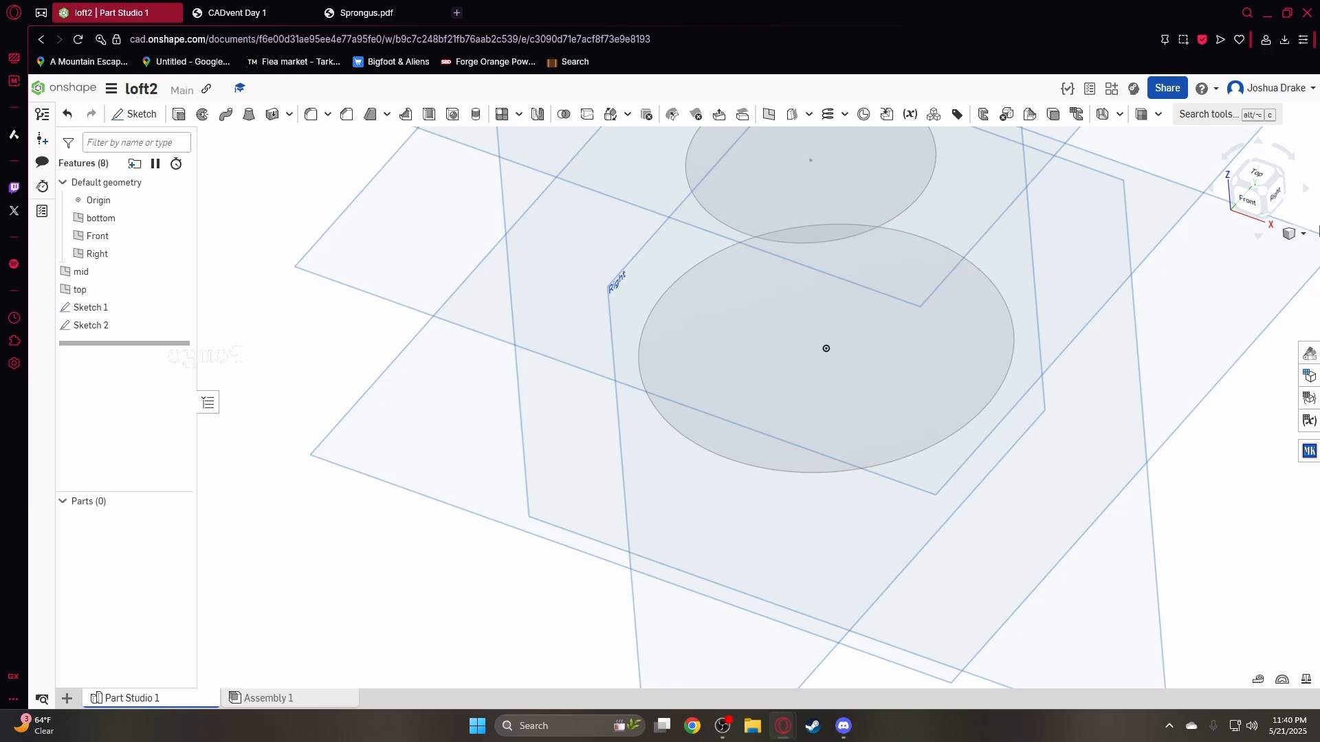
Try a new solid loft between the bottom-plane circle and the mid-plane circle, and cancel it
click(1262, 187)
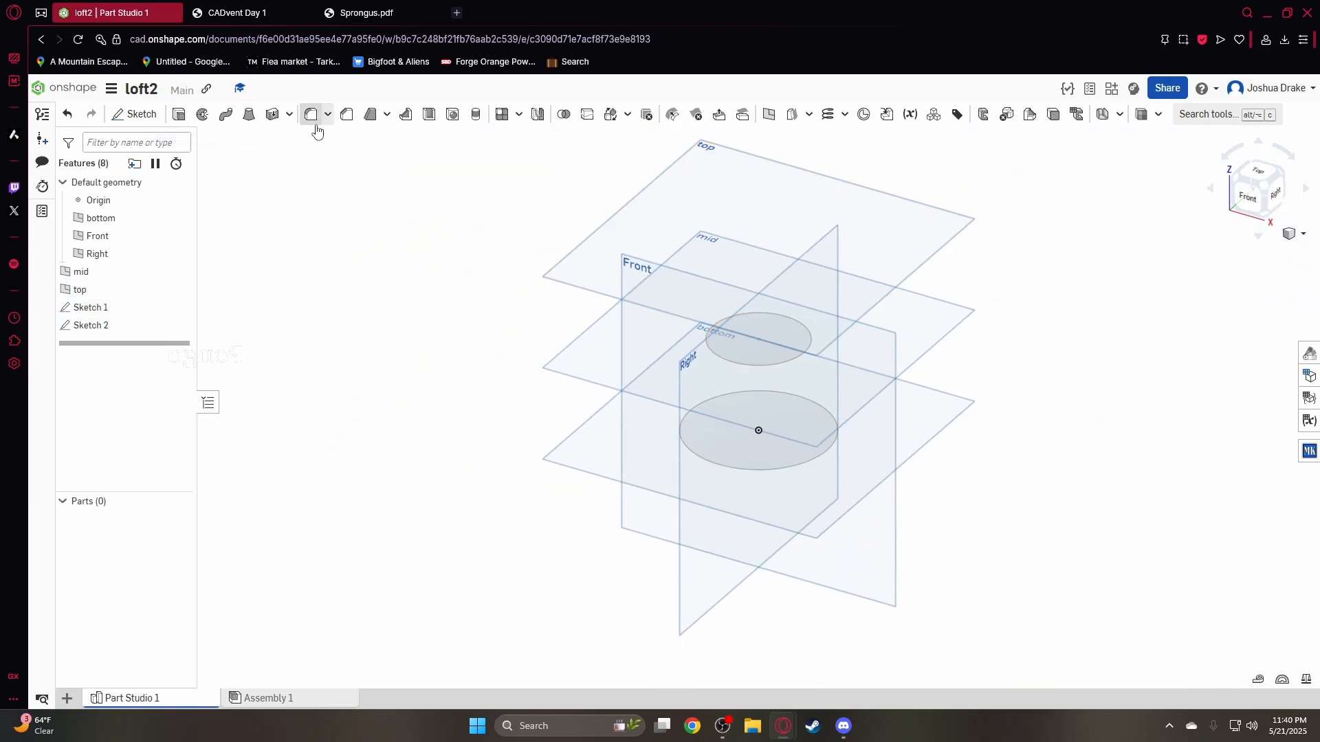
click(249, 116)
click(733, 435)
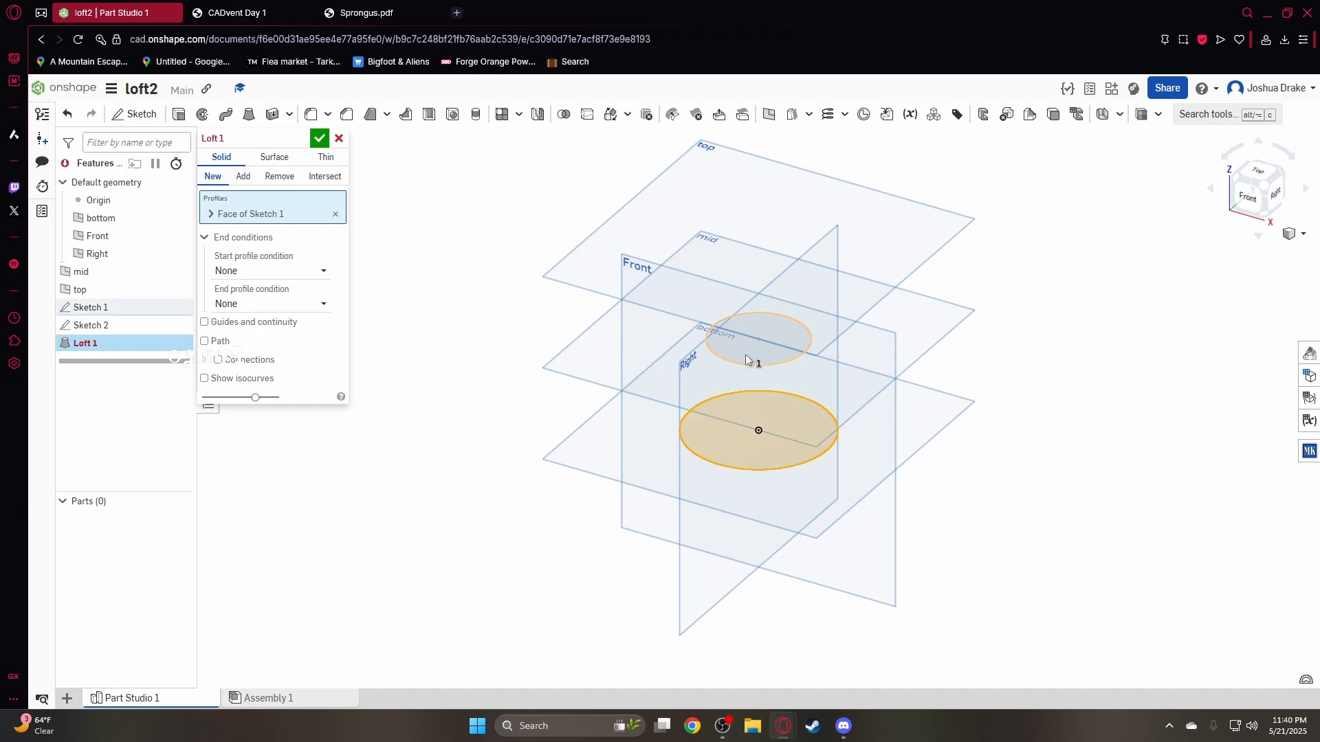
click(745, 354)
scroll(780, 400, up, 8)
scroll(713, 399, down, 5)
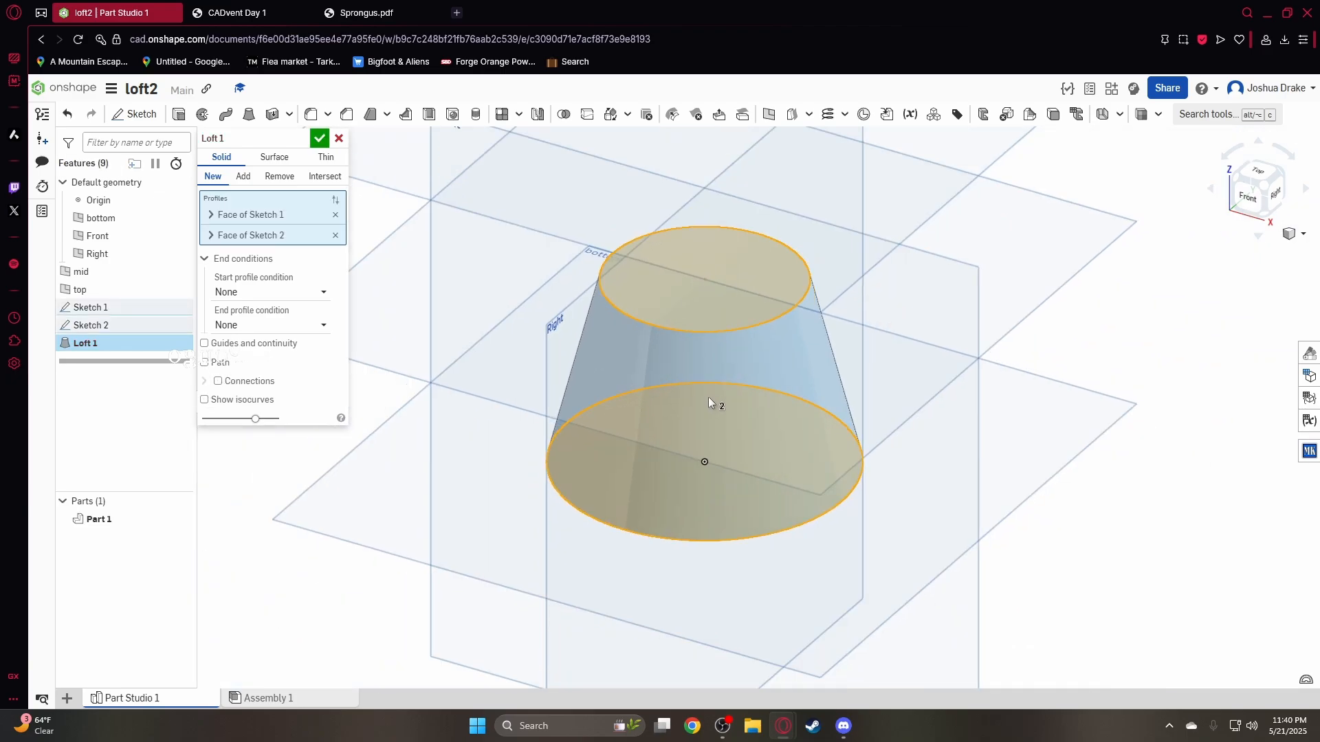
click(338, 139)
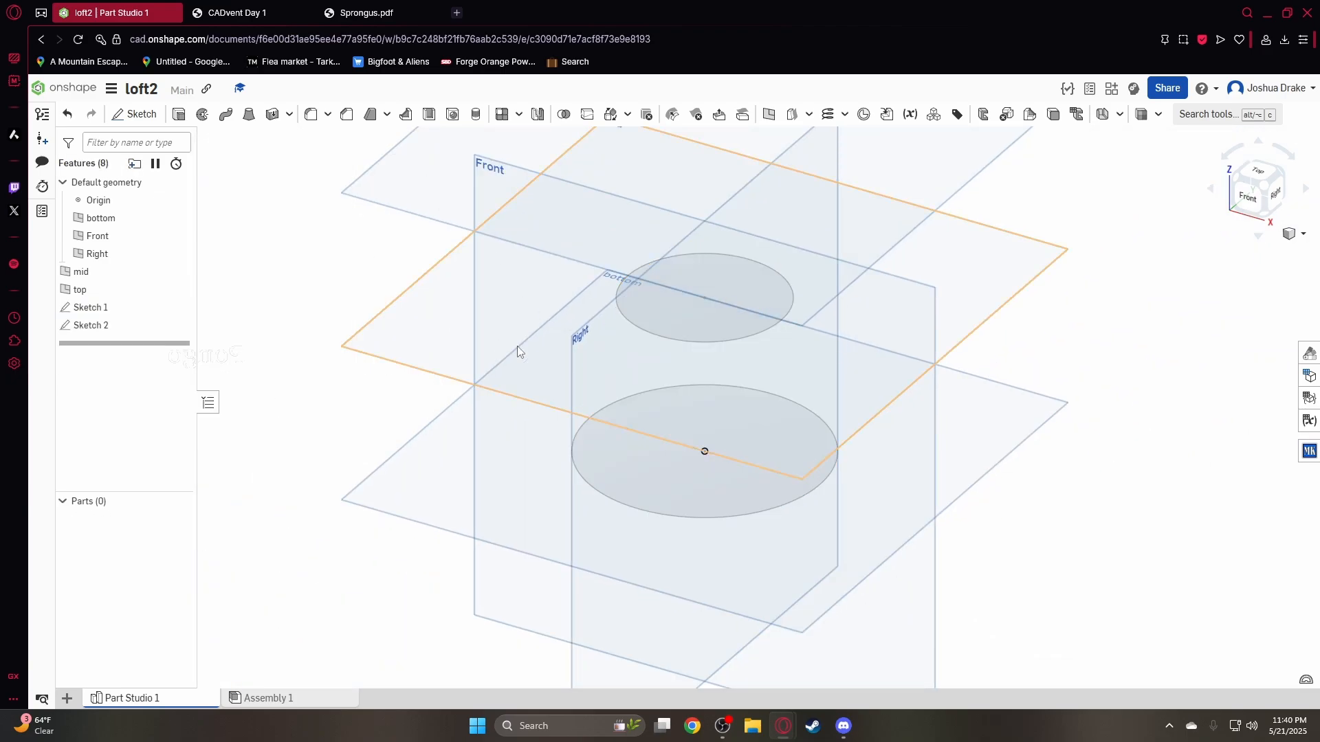
Start a sketch on the top plane and draw a centre-point rectangle about 2.4 in tall centred on the origin
click(144, 118)
scroll(769, 251, down, 4)
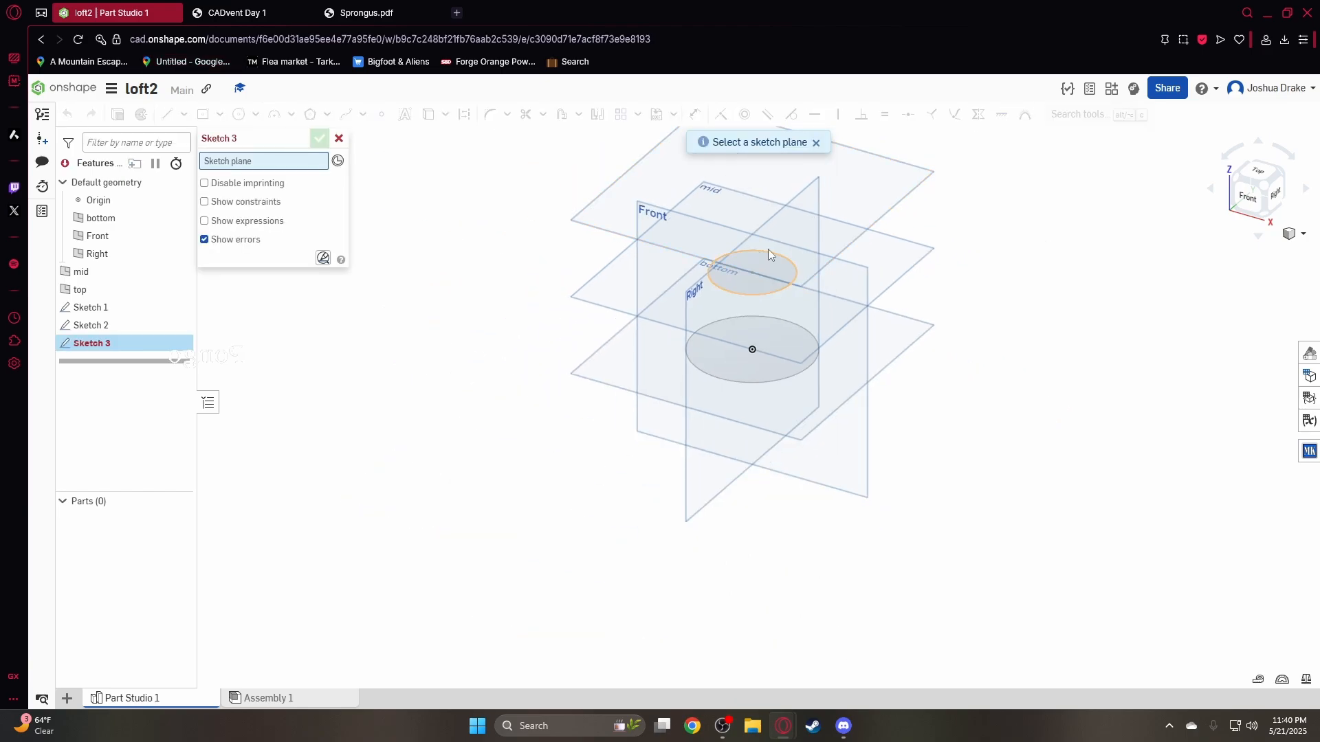
click(651, 186)
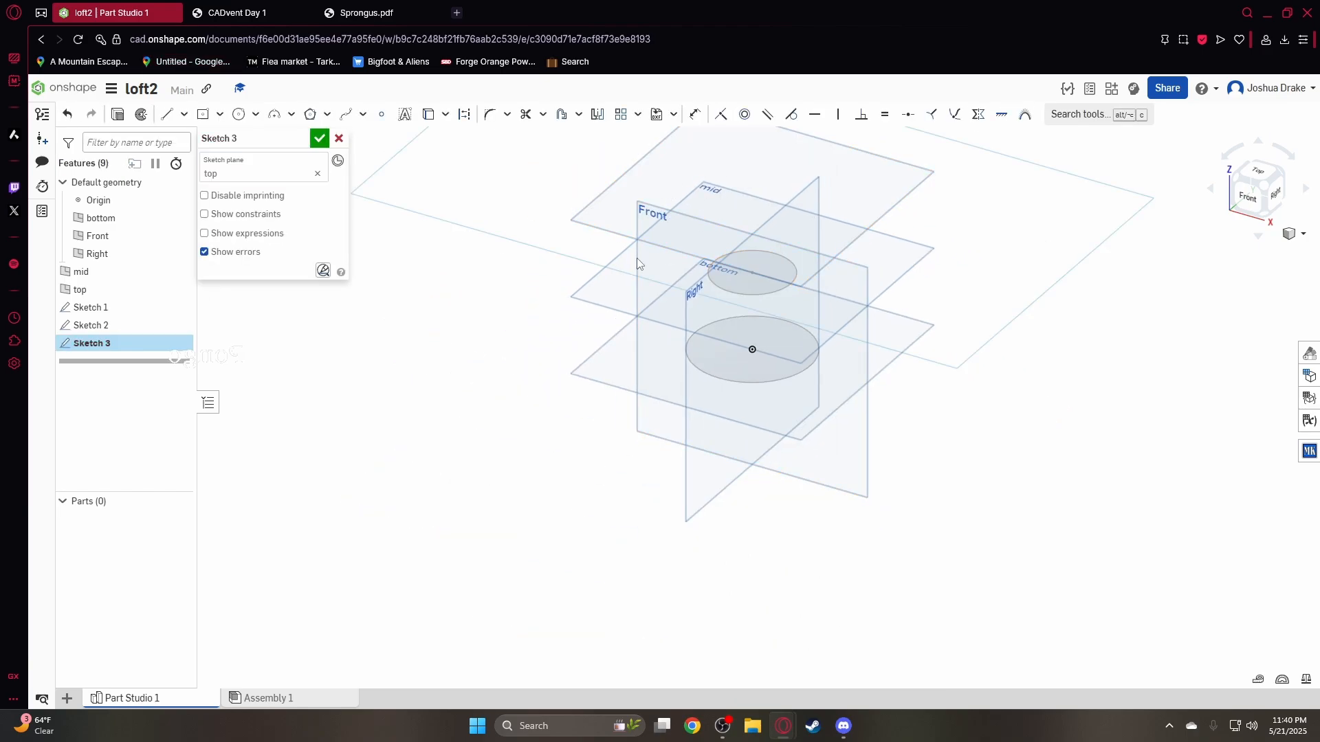
click(202, 114)
click(759, 407)
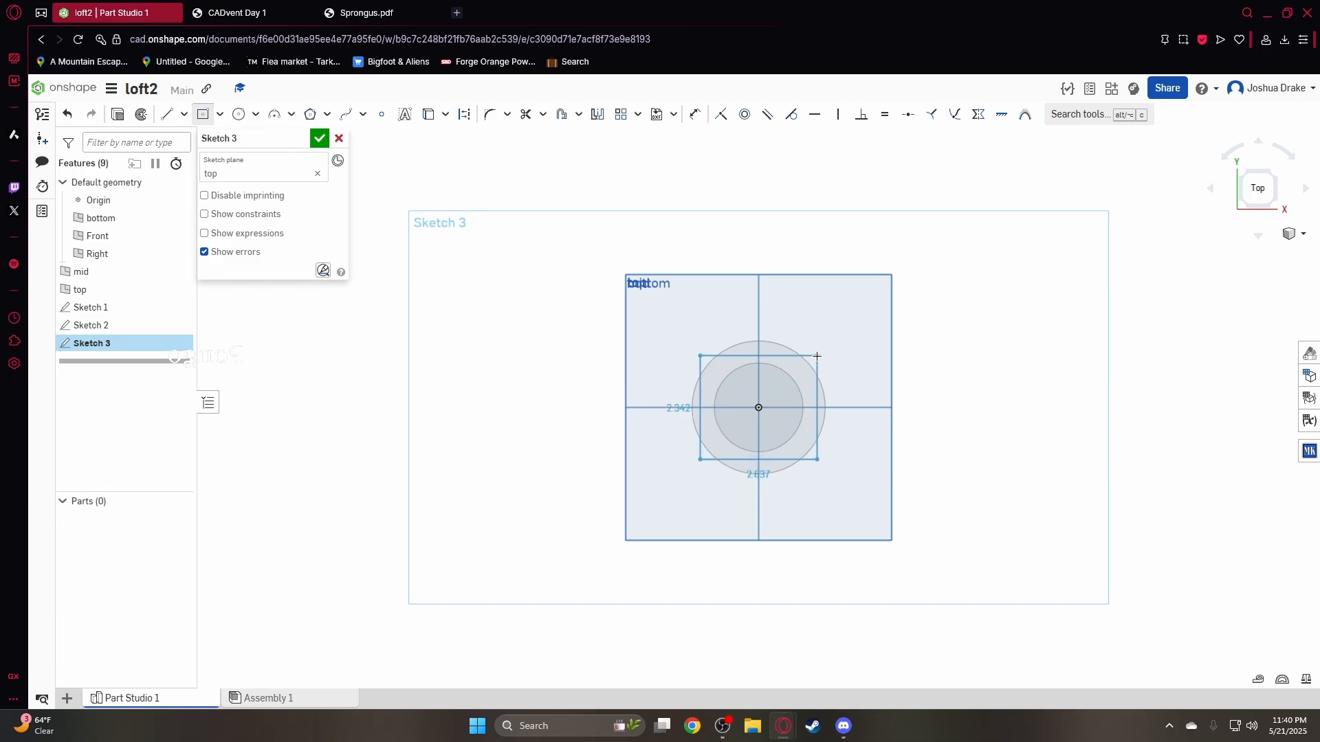
click(699, 354)
Dimension the top-plane rectangle's height and width to 3 in each and finish the sketch
key(d)
click(699, 389)
click(661, 399)
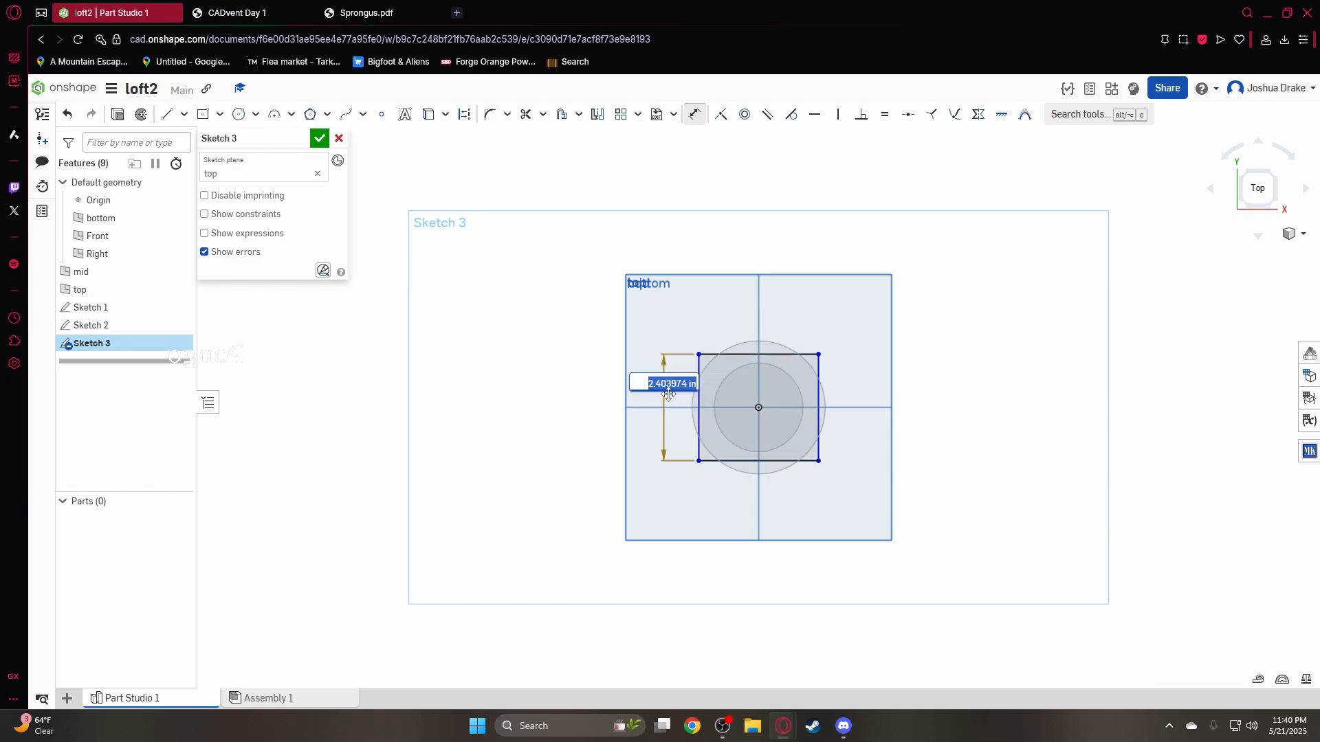
text(3)
key(Return)
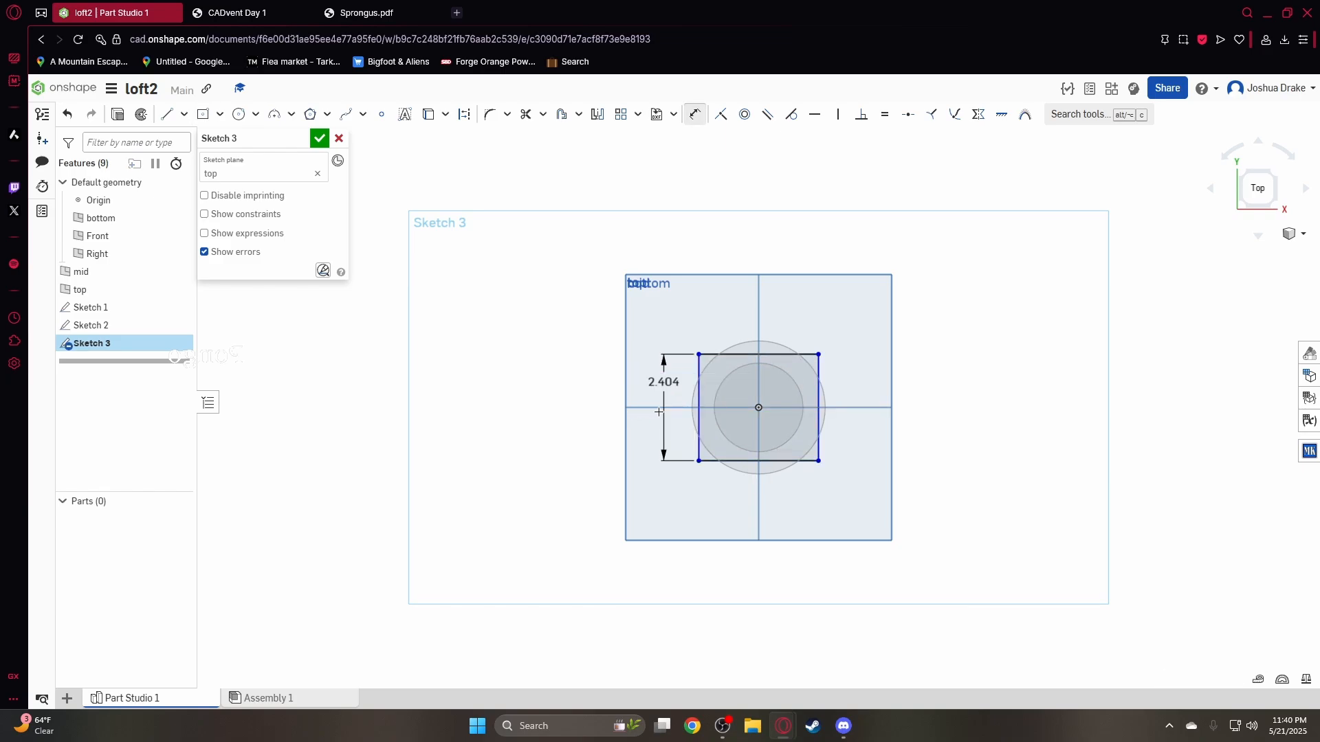
click(732, 342)
click(738, 322)
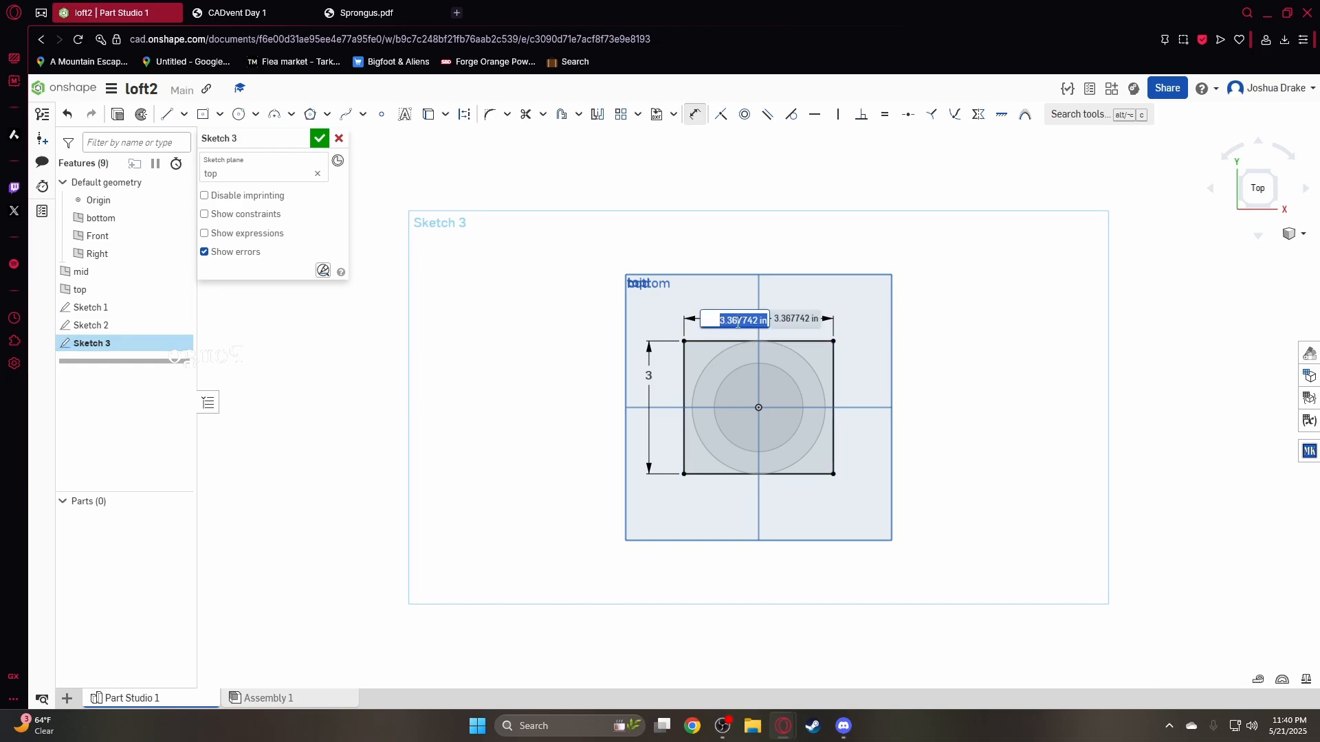
text(3)
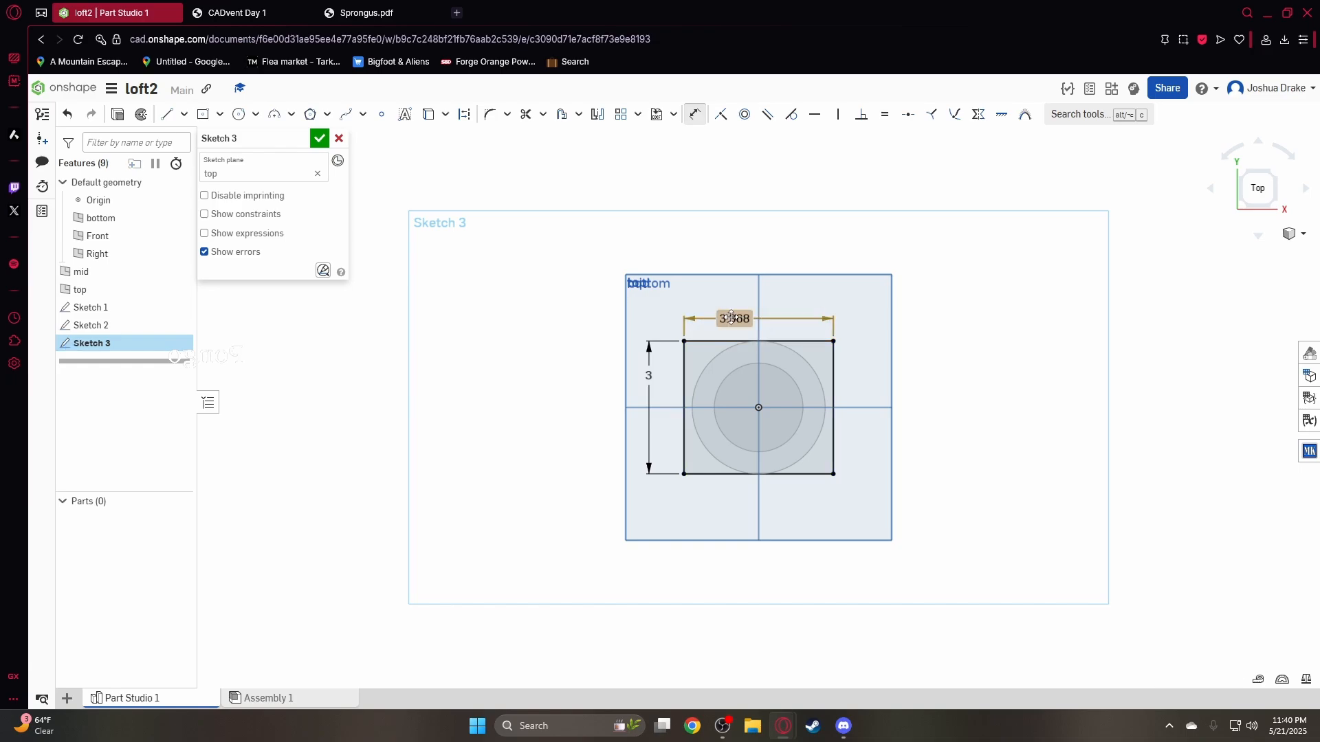
key(Return)
click(320, 139)
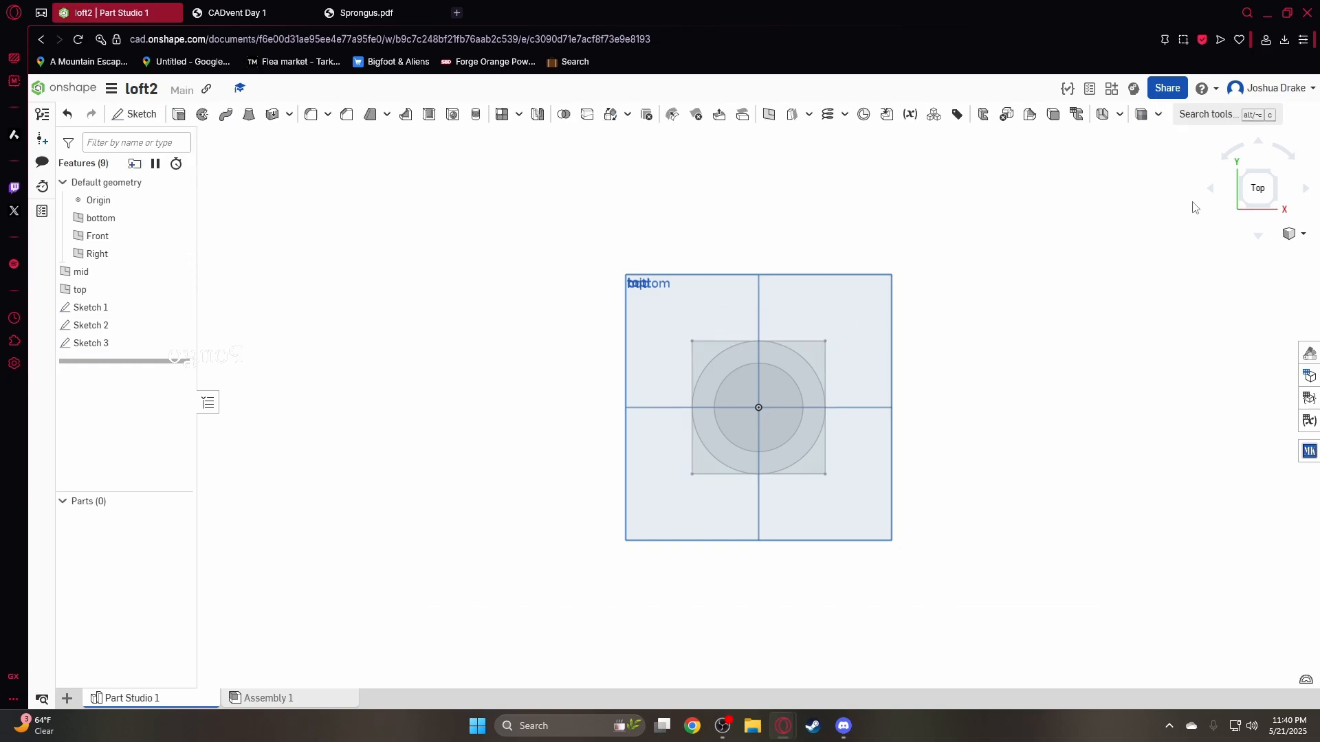
Create a new solid loft through the bottom circle, the mid circle and the top square
click(1272, 202)
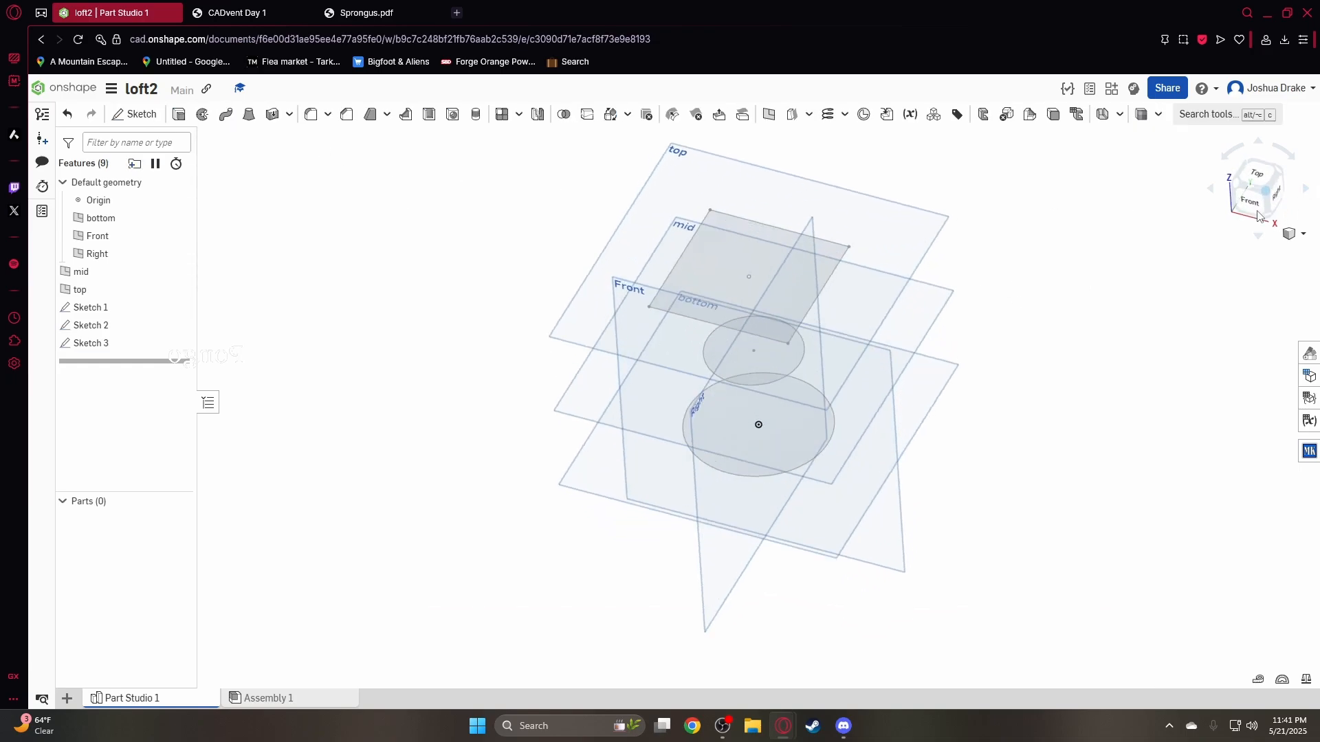
click(1256, 171)
scroll(751, 412, down, 3)
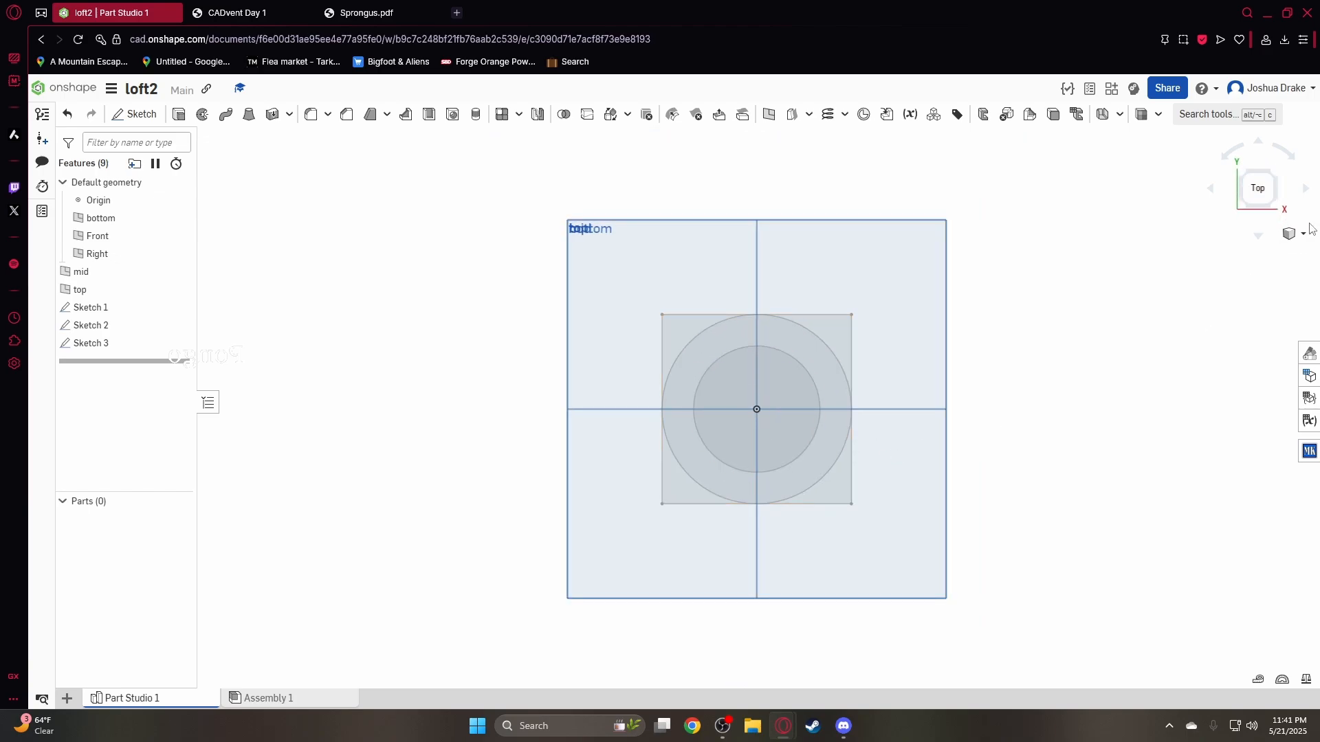
click(1275, 211)
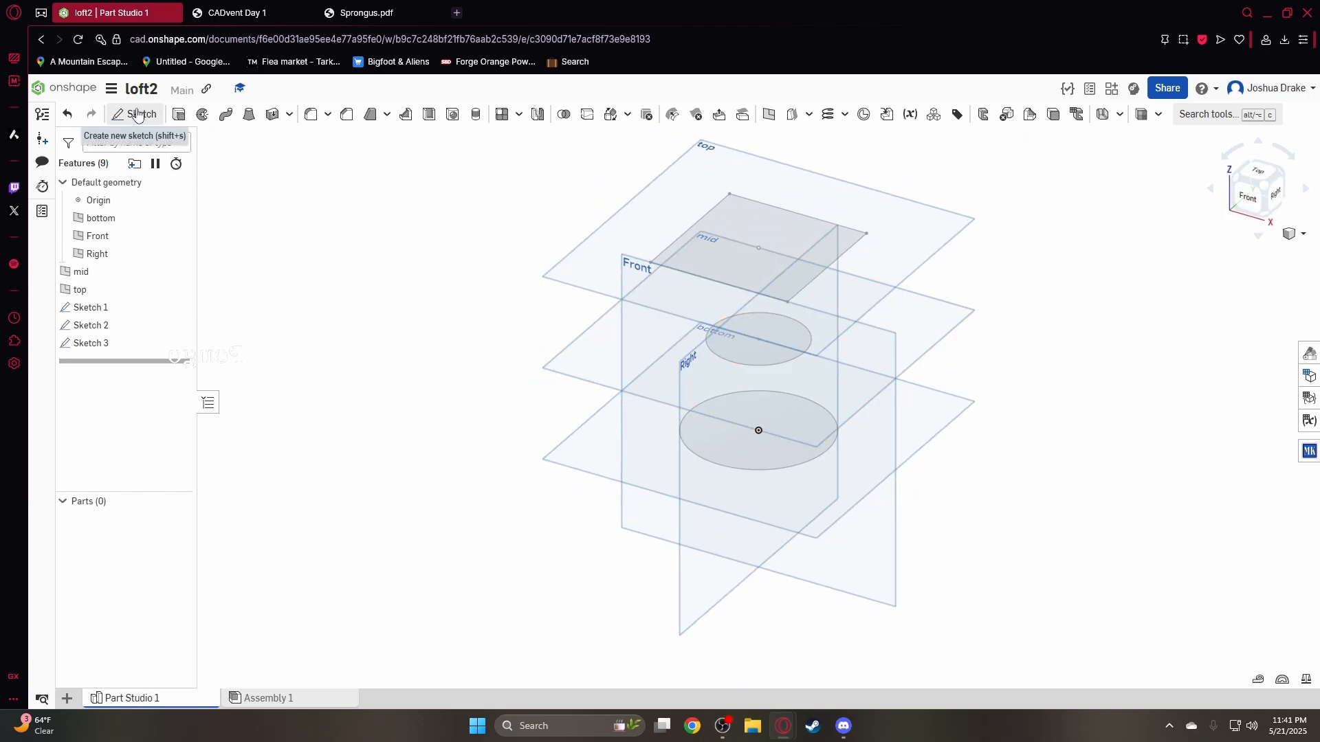
click(249, 114)
click(715, 428)
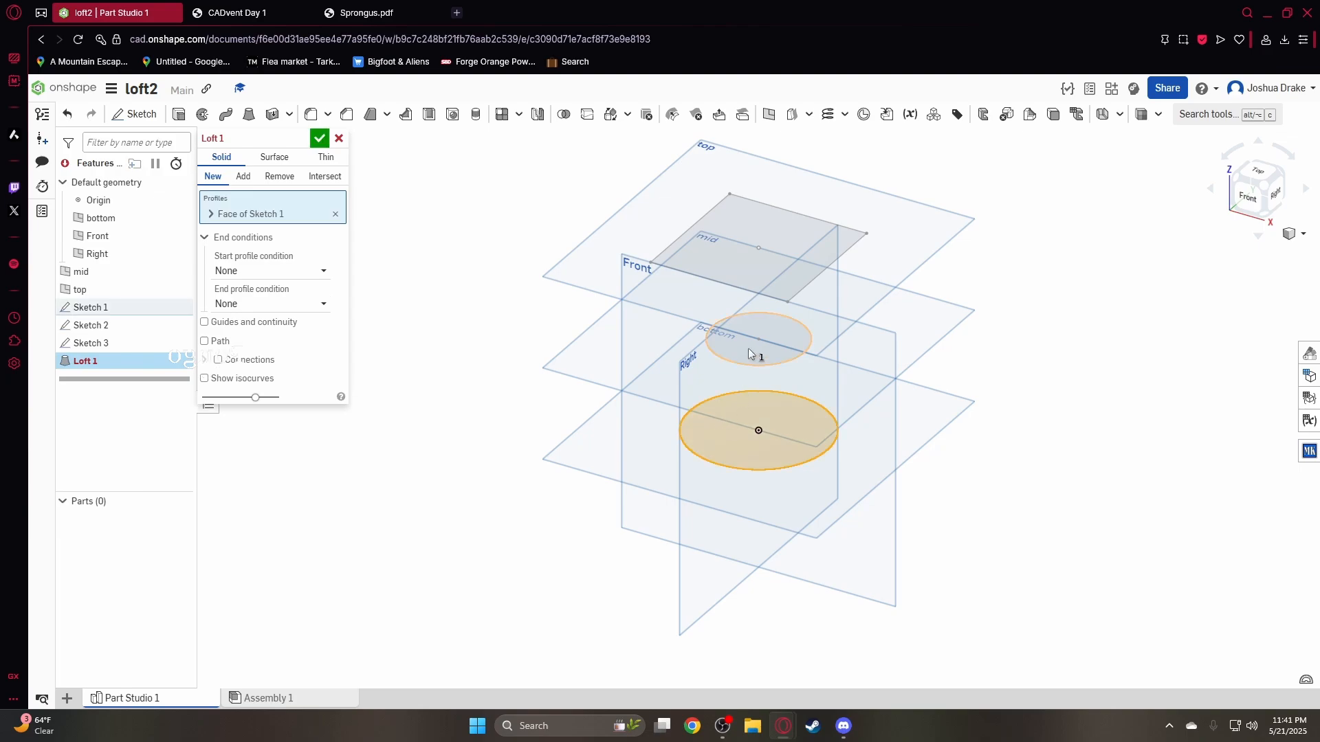
click(748, 346)
click(732, 245)
scroll(748, 379, up, 2)
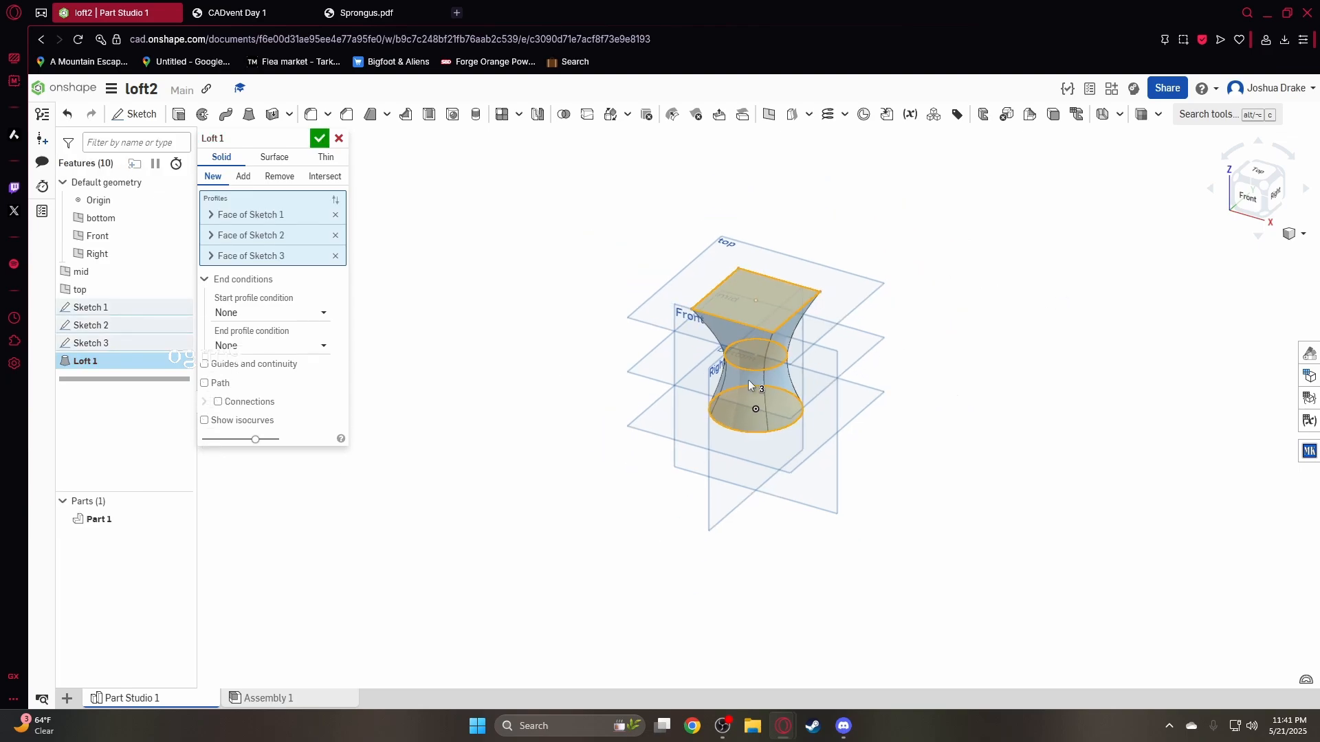
scroll(723, 394, down, 5)
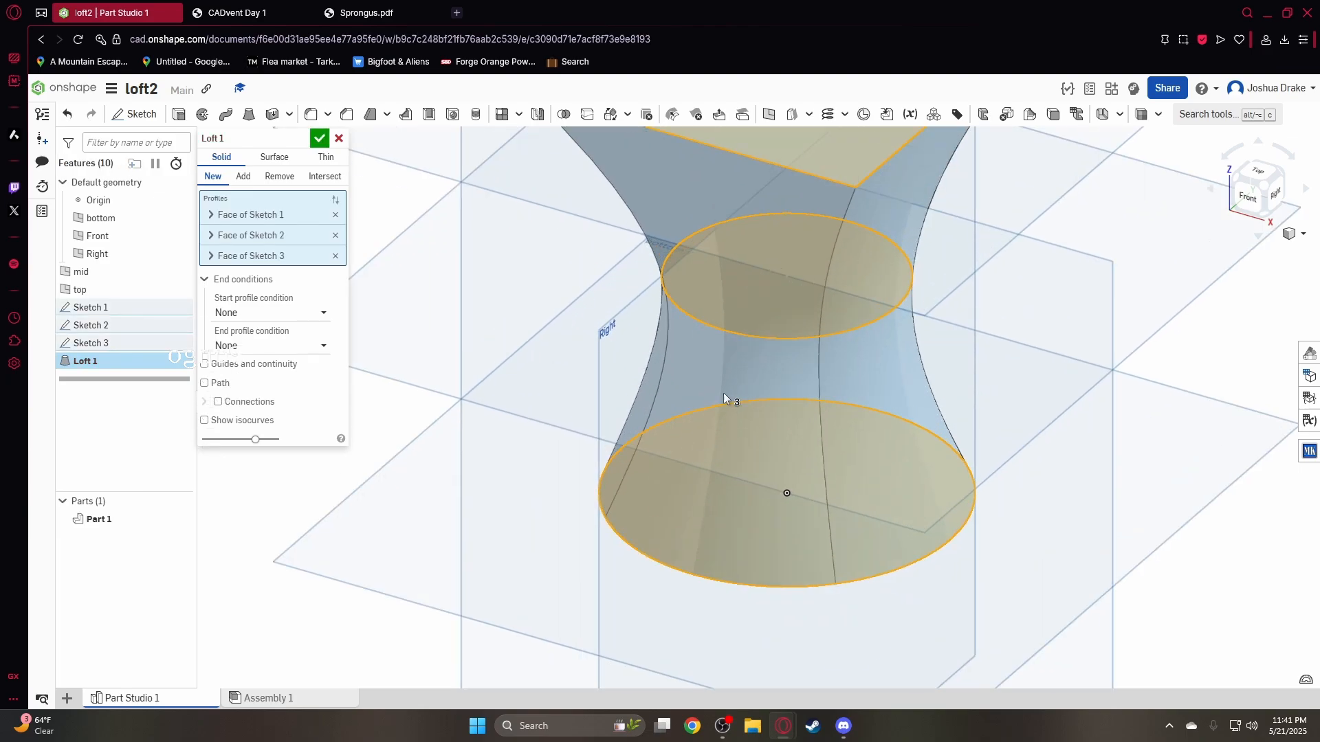
click(319, 138)
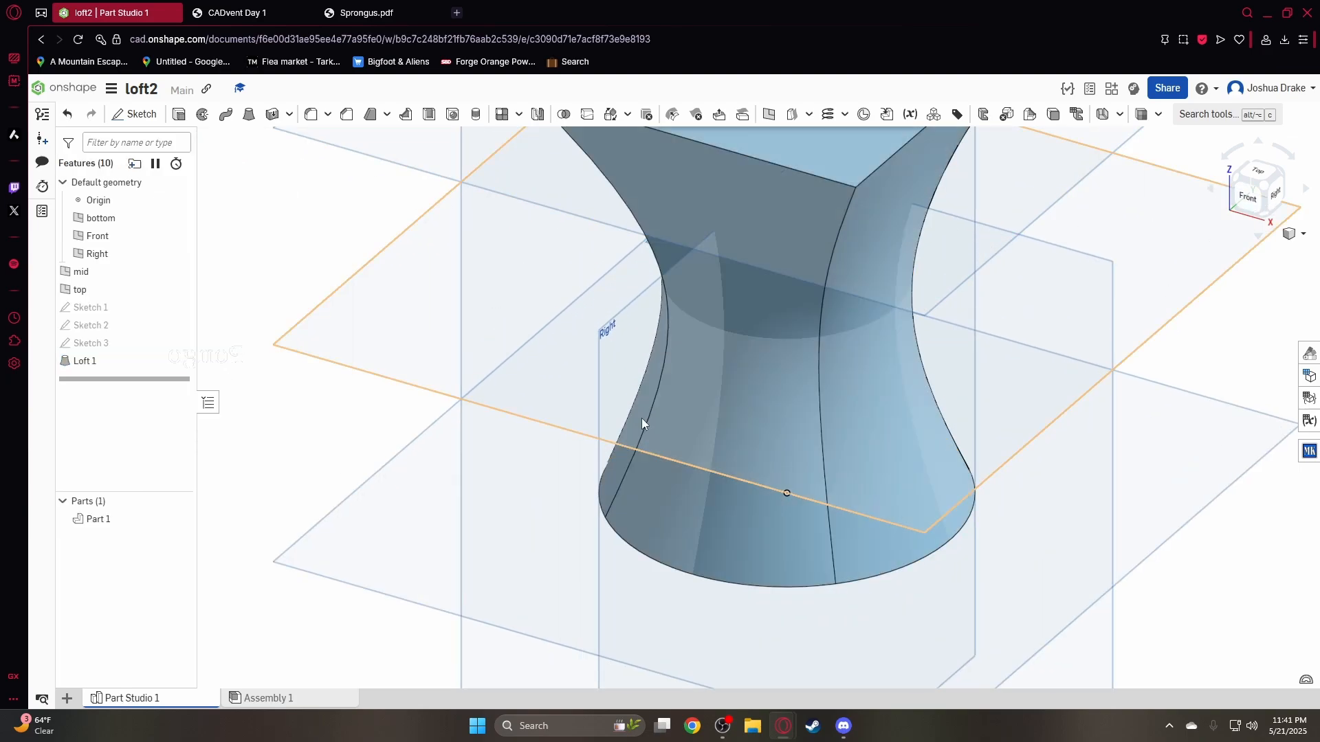
click(1268, 189)
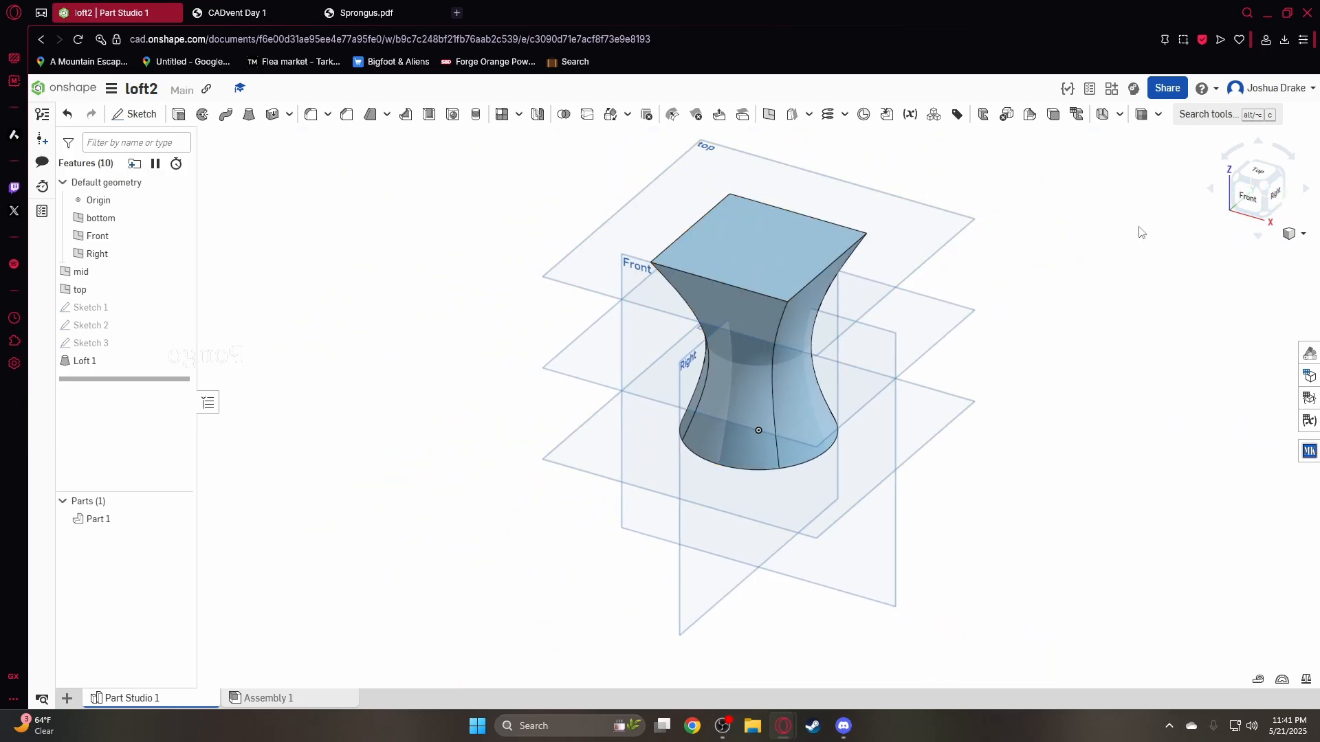
right_drag(990, 313, 968, 192)
right_drag(897, 187, 1275, 239)
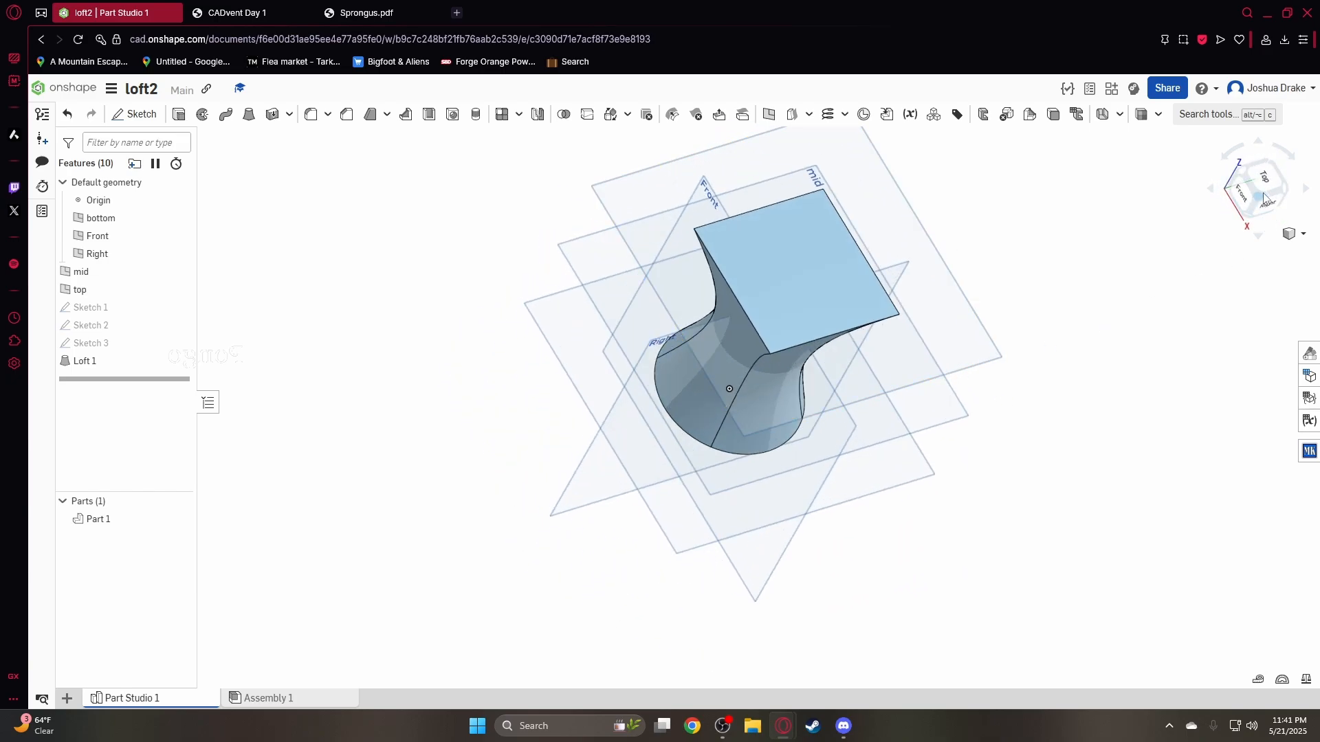
click(1263, 200)
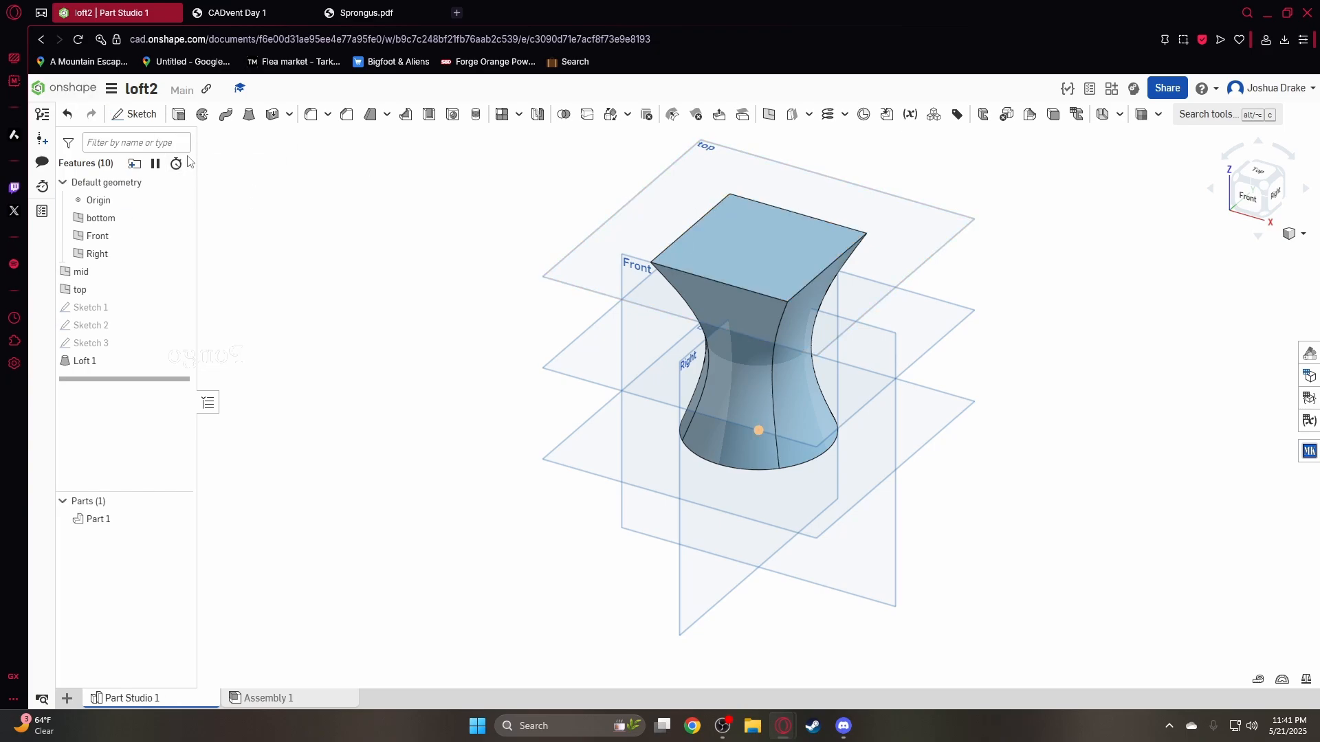
Return to the Onshape documents page, switch to the Sprongus.pdf drawing and examine its dimensioned views and section note
click(62, 88)
click(372, 13)
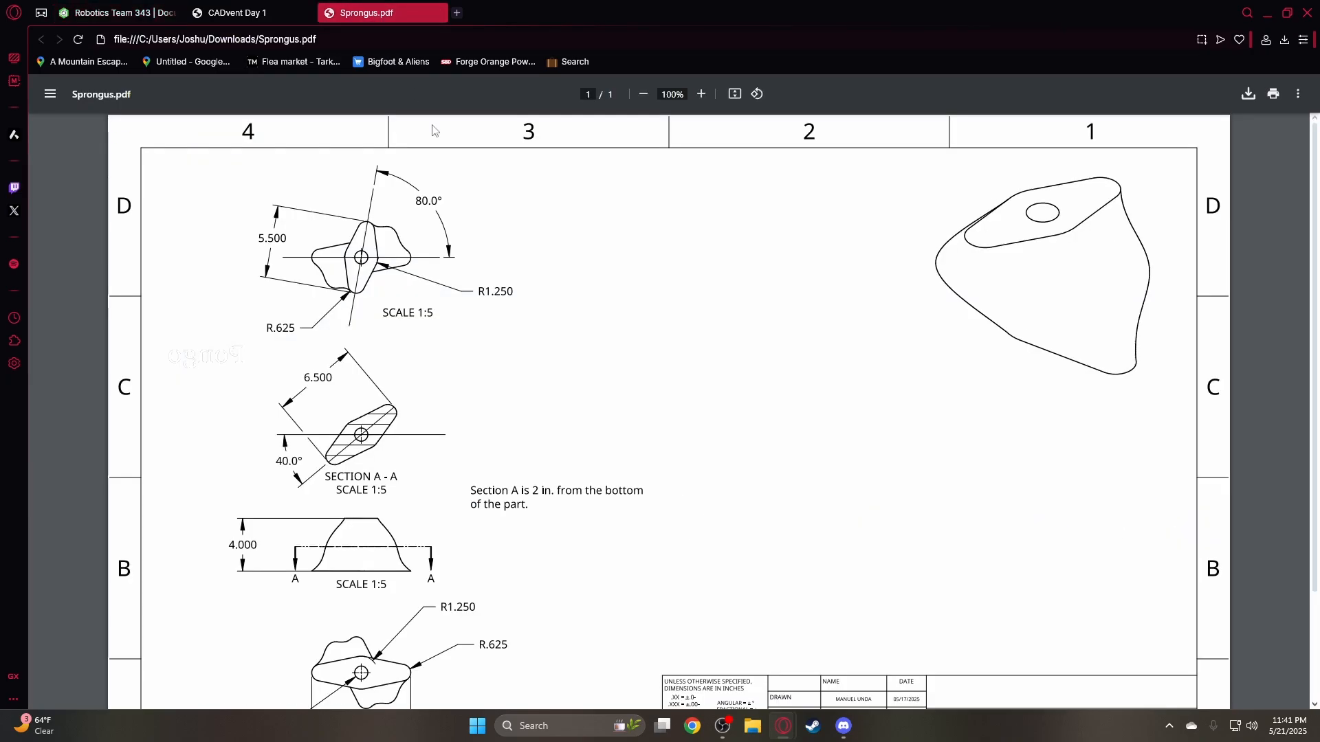
scroll(481, 378, down, 2)
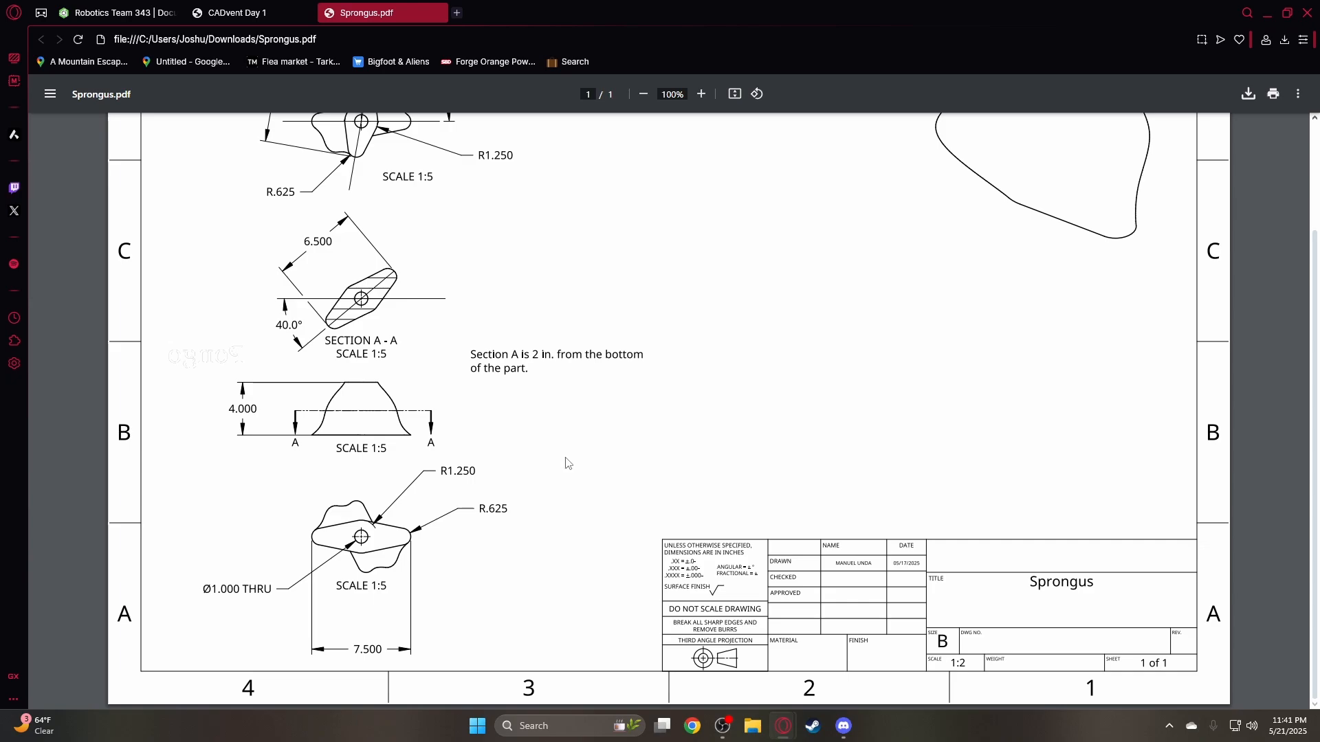
scroll(591, 429, up, 2)
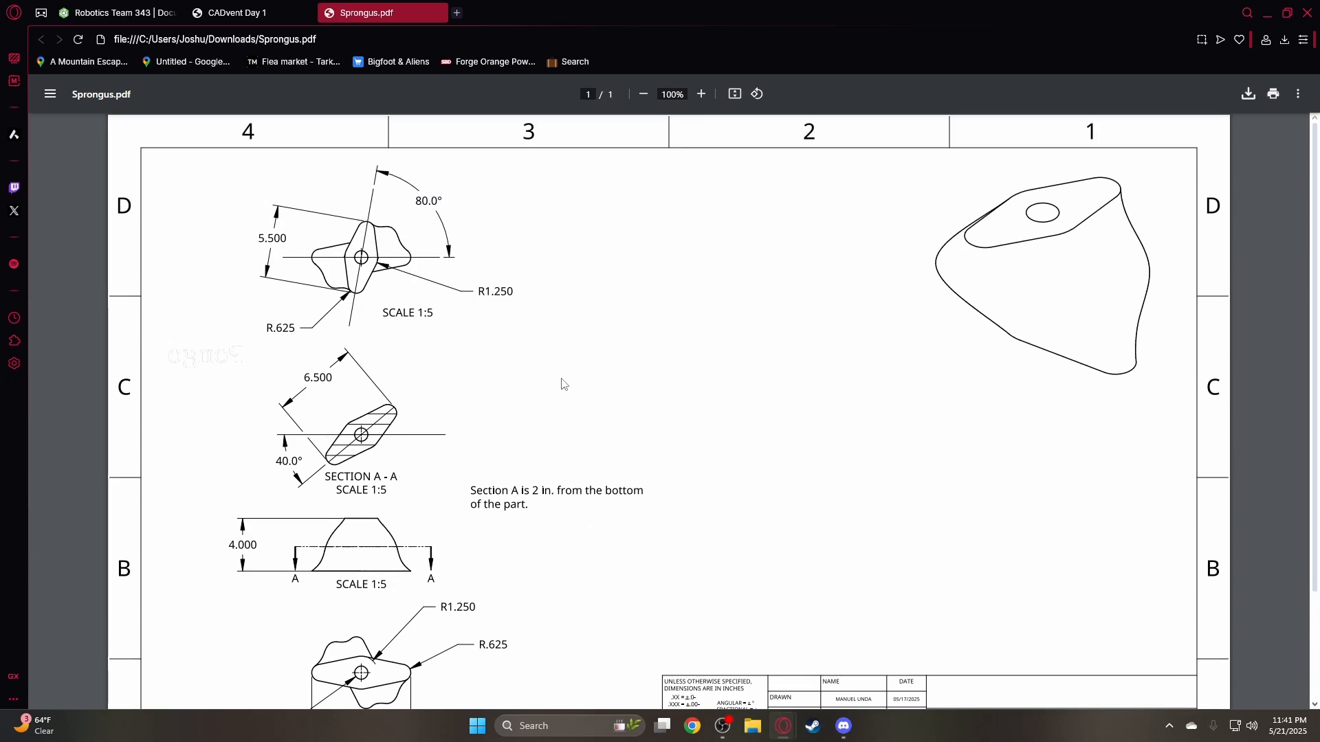
scroll(578, 380, down, 2)
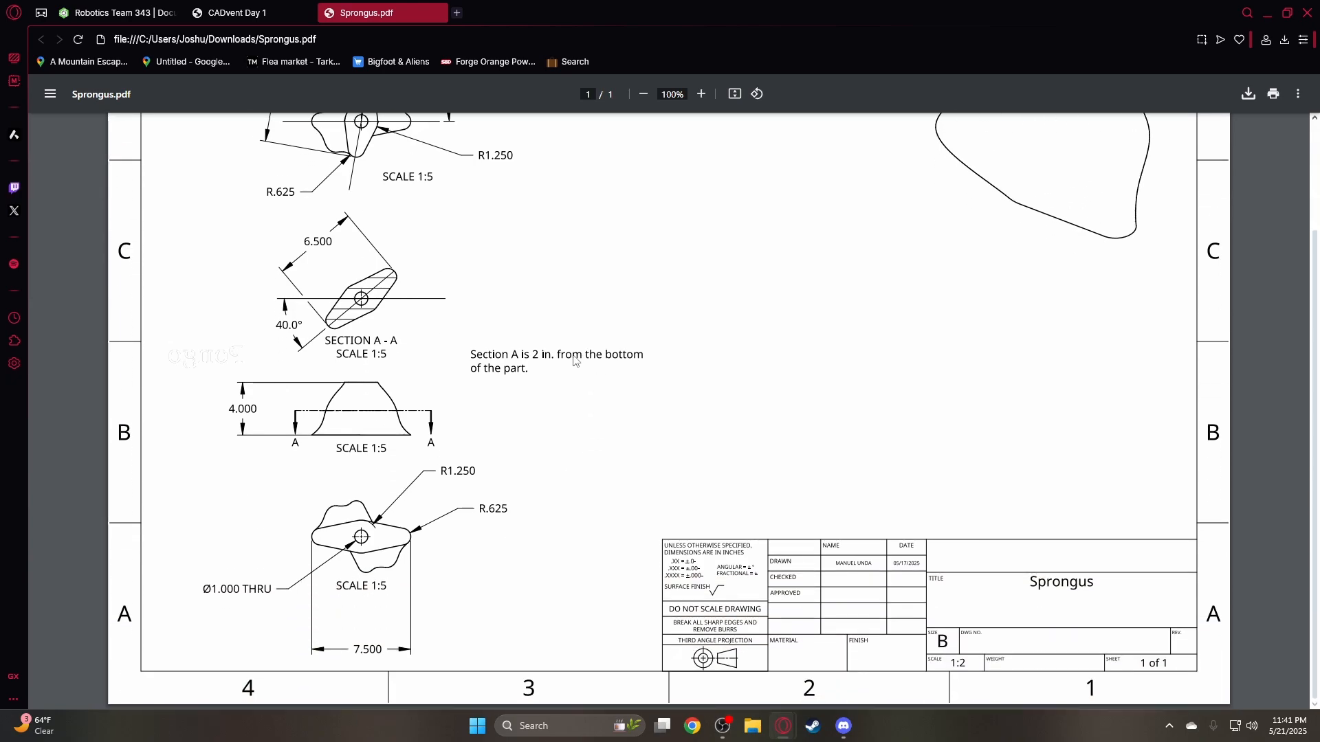
Switch back to Onshape and create a new document named sprongus in the Robotics Team 343 location
key(ctrl+Tab)
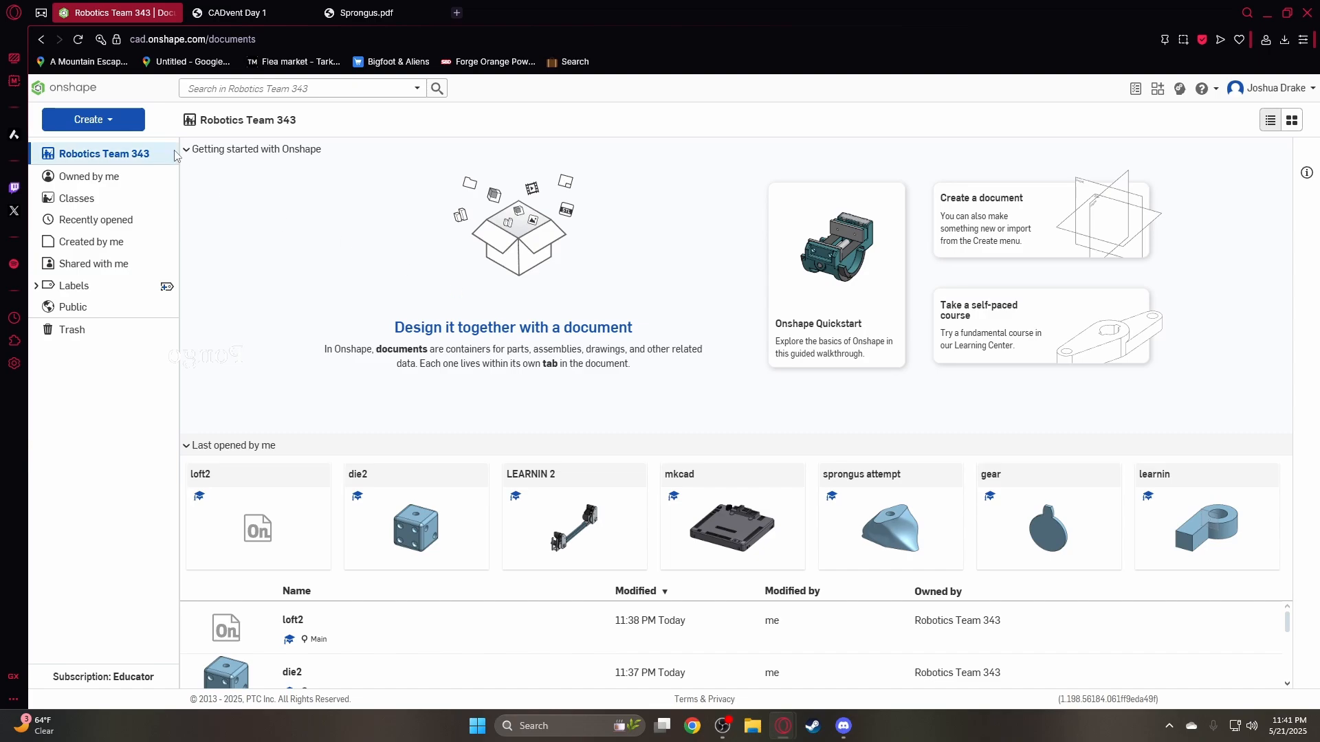
click(93, 119)
click(82, 142)
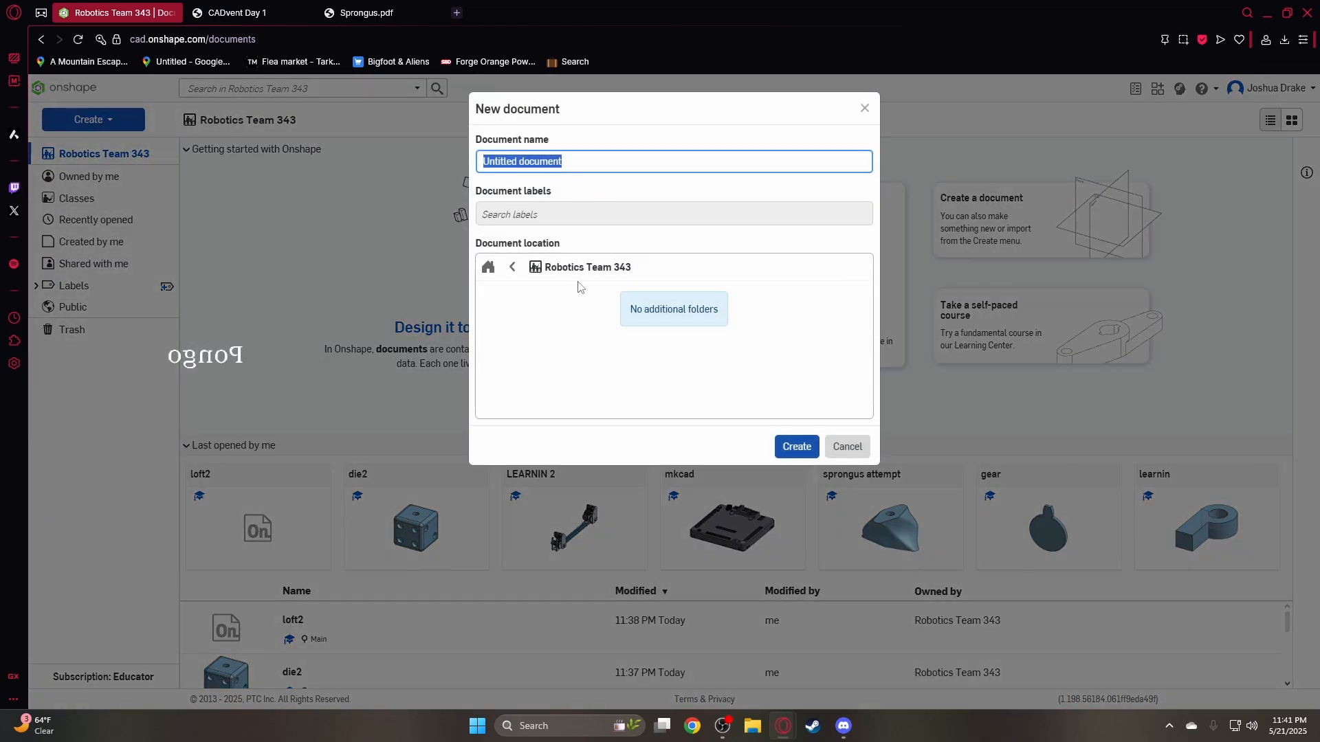
text(sprongus)
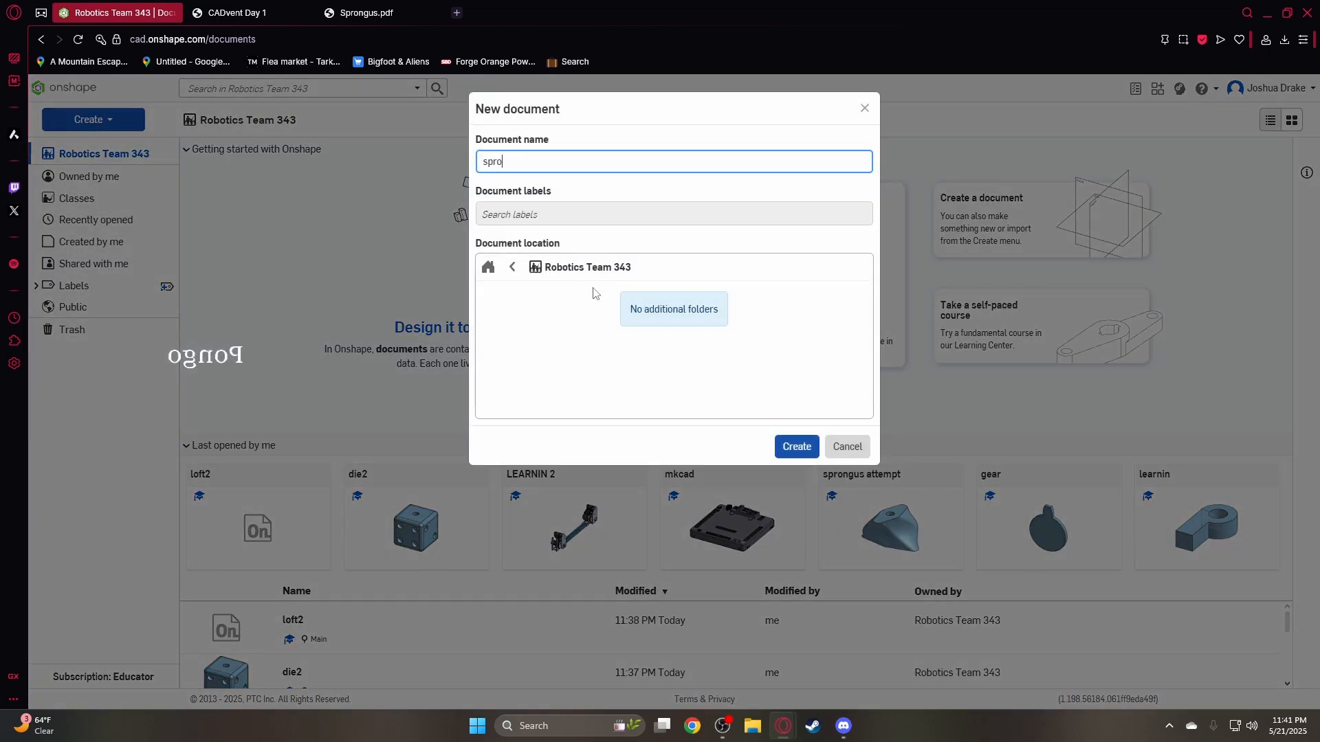
click(796, 447)
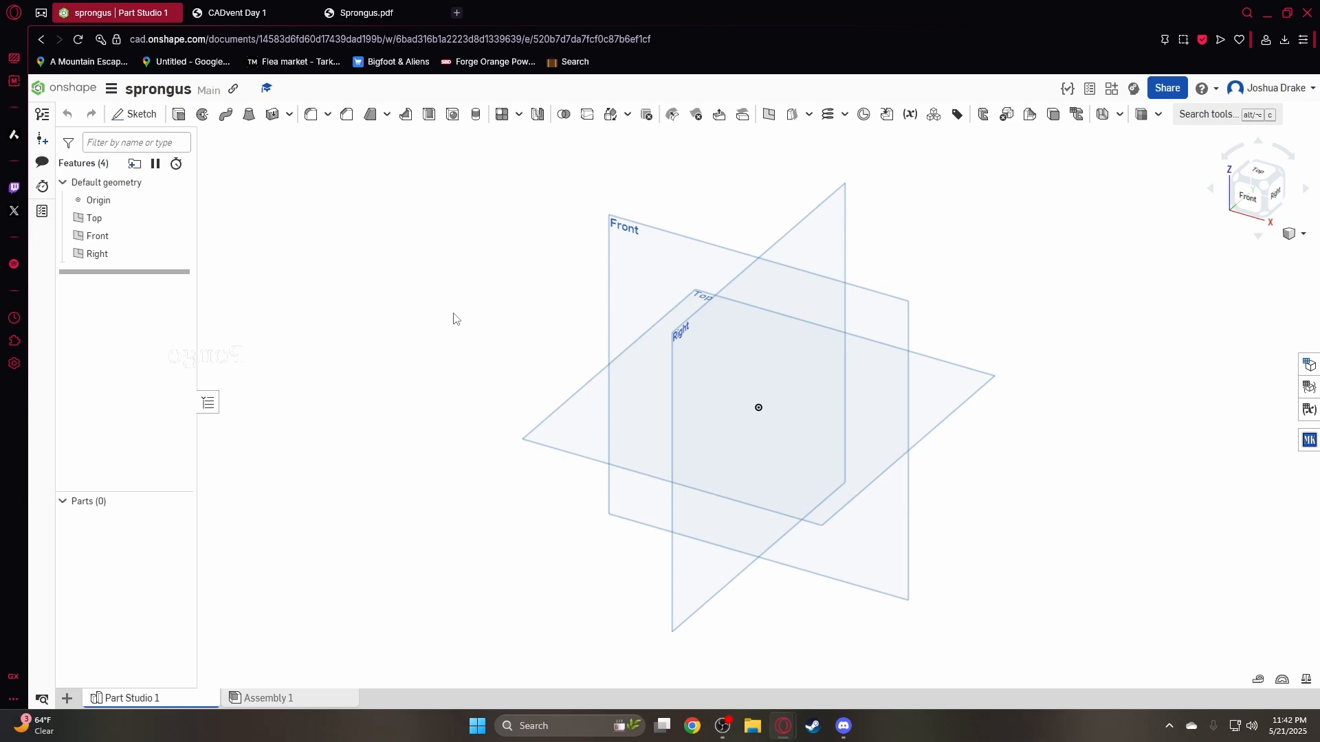
Switch to the Sprongus.pdf drawing and review its dimensioned views and section note
click(435, 13)
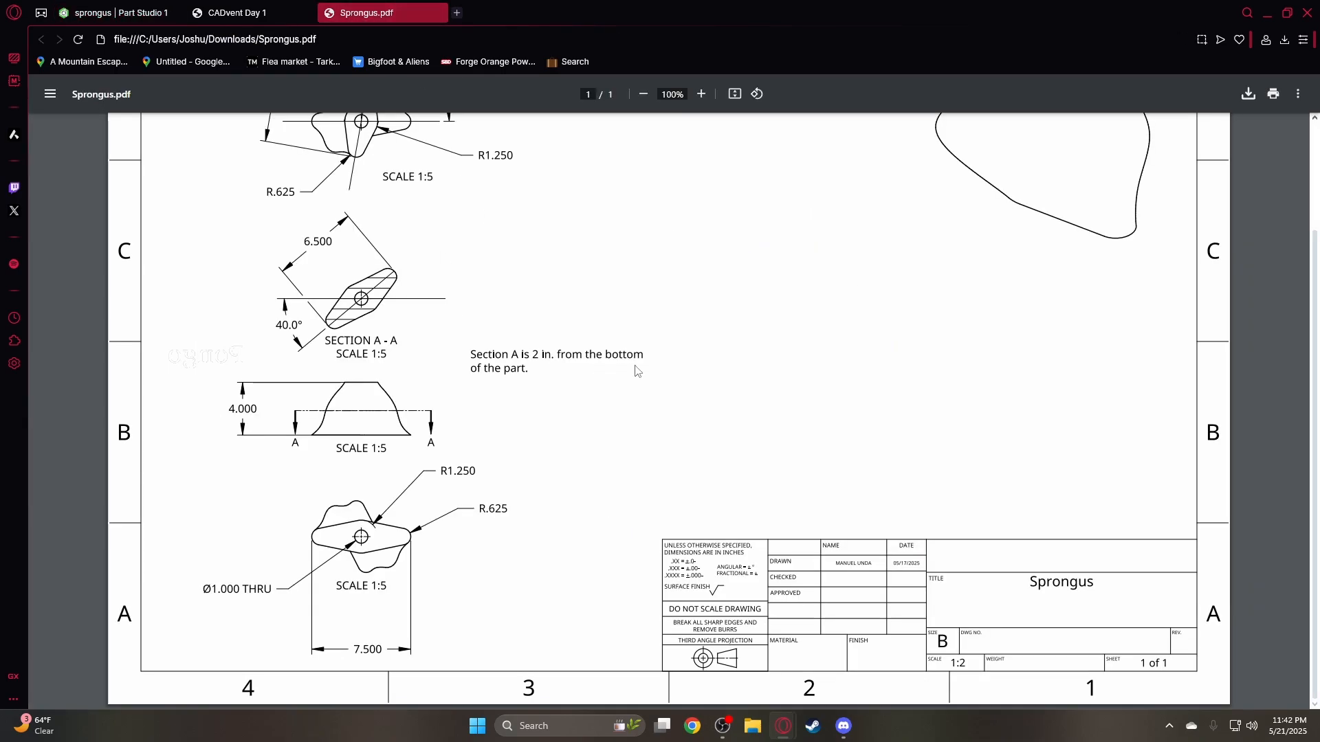
scroll(366, 313, up, 2)
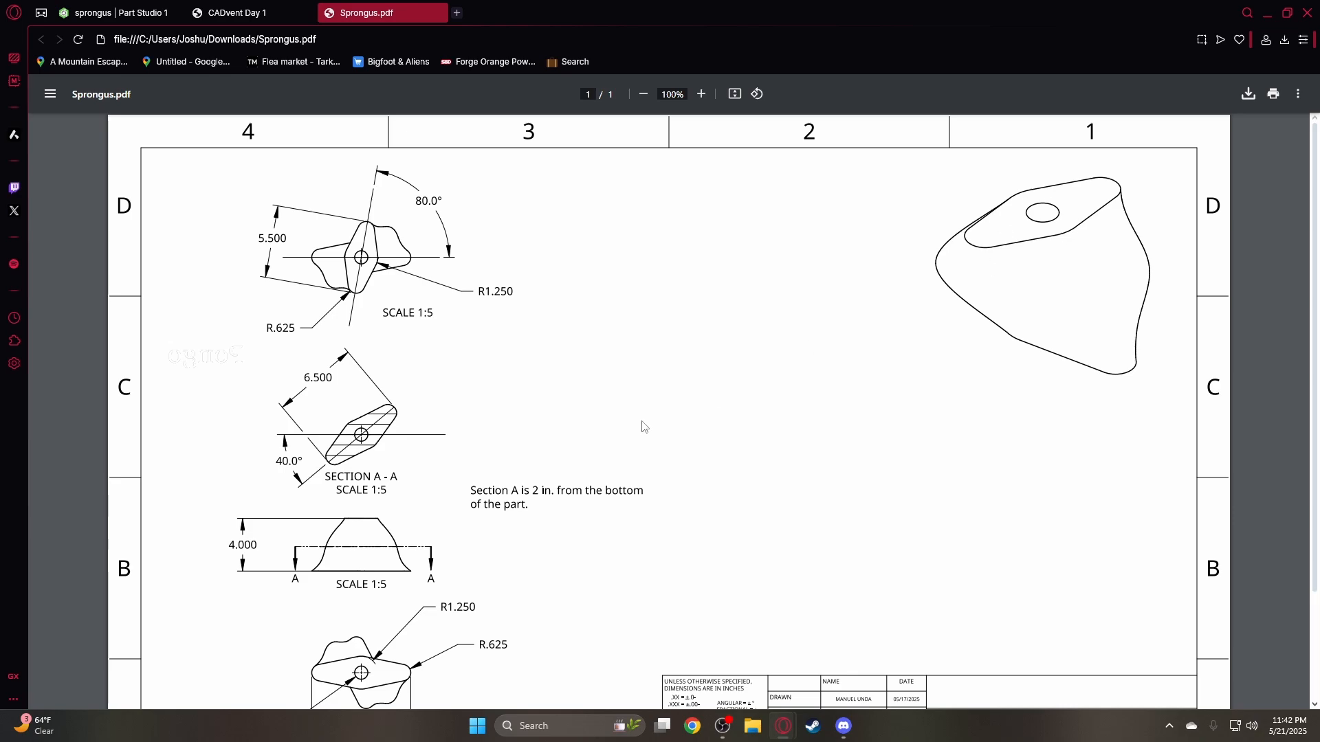
scroll(584, 451, down, 1)
scroll(585, 454, down, 2)
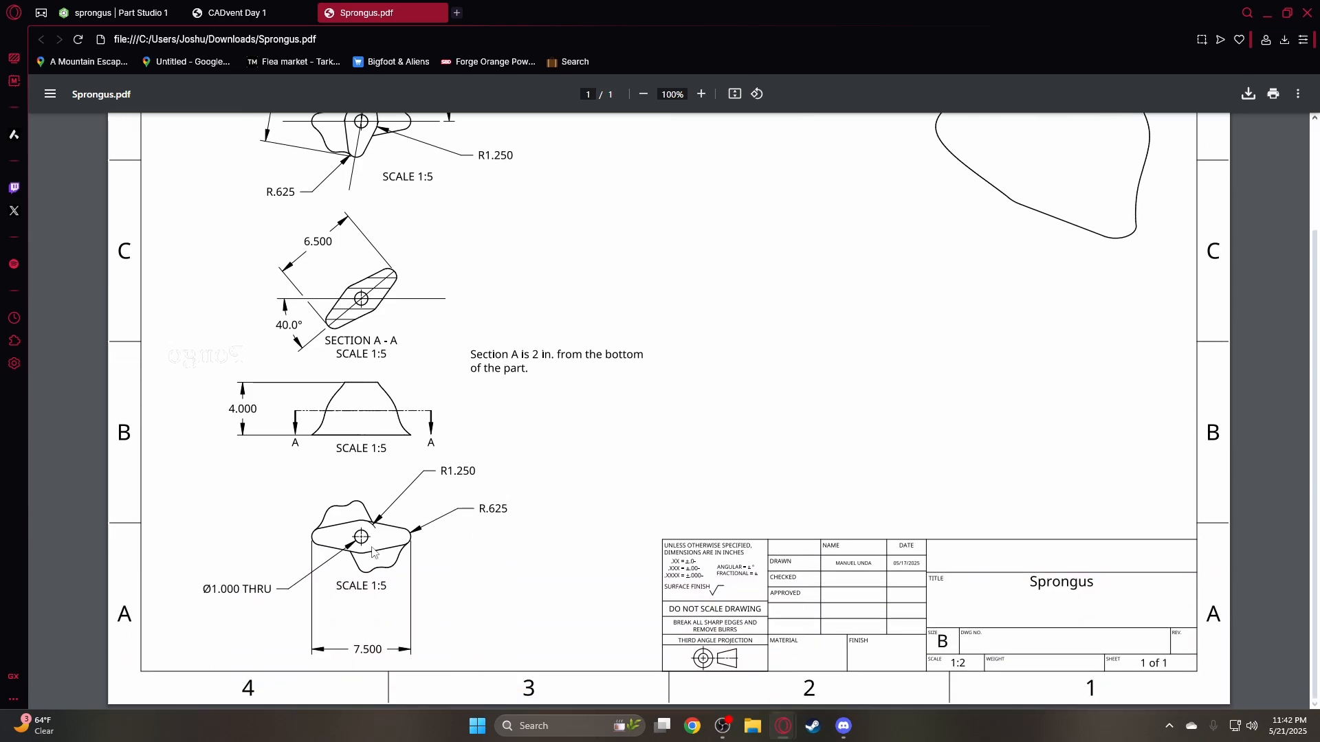
Close the CADvent Day 1 drawing and return to the Sprongus.pdf drawing
click(113, 13)
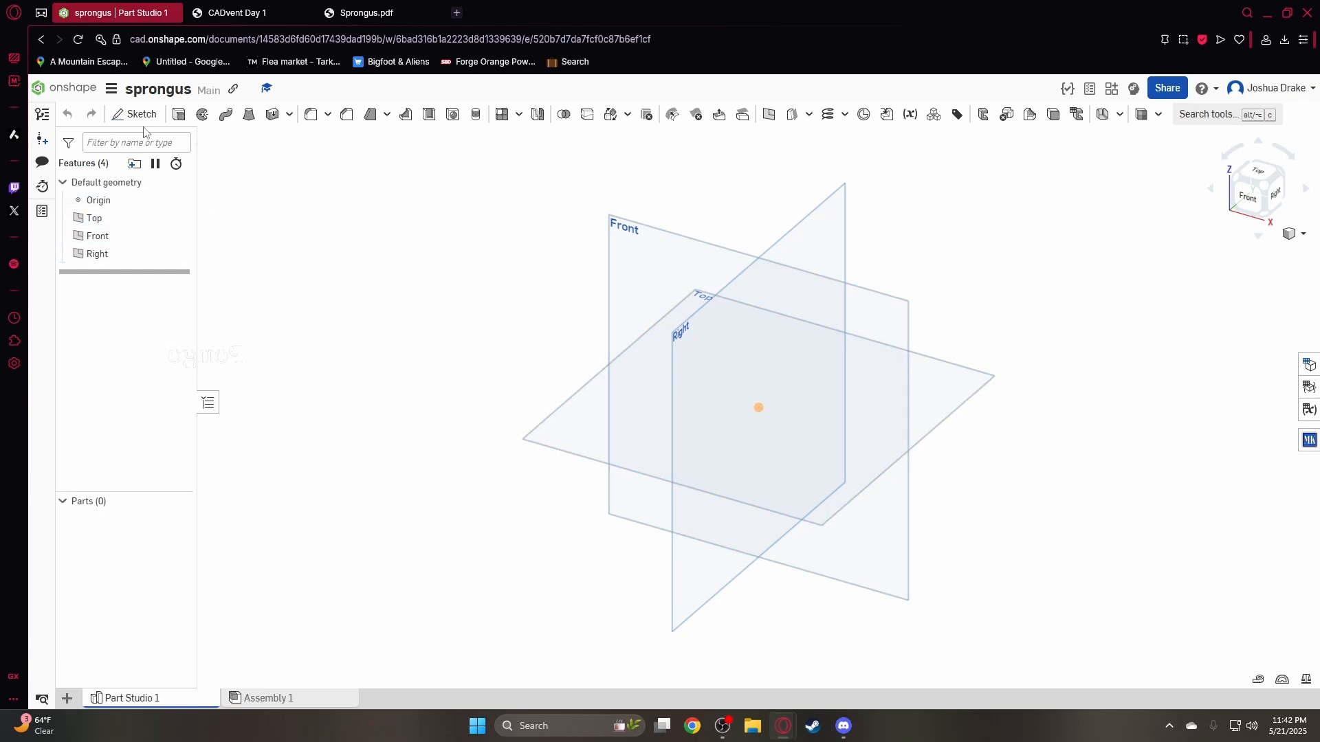
click(234, 13)
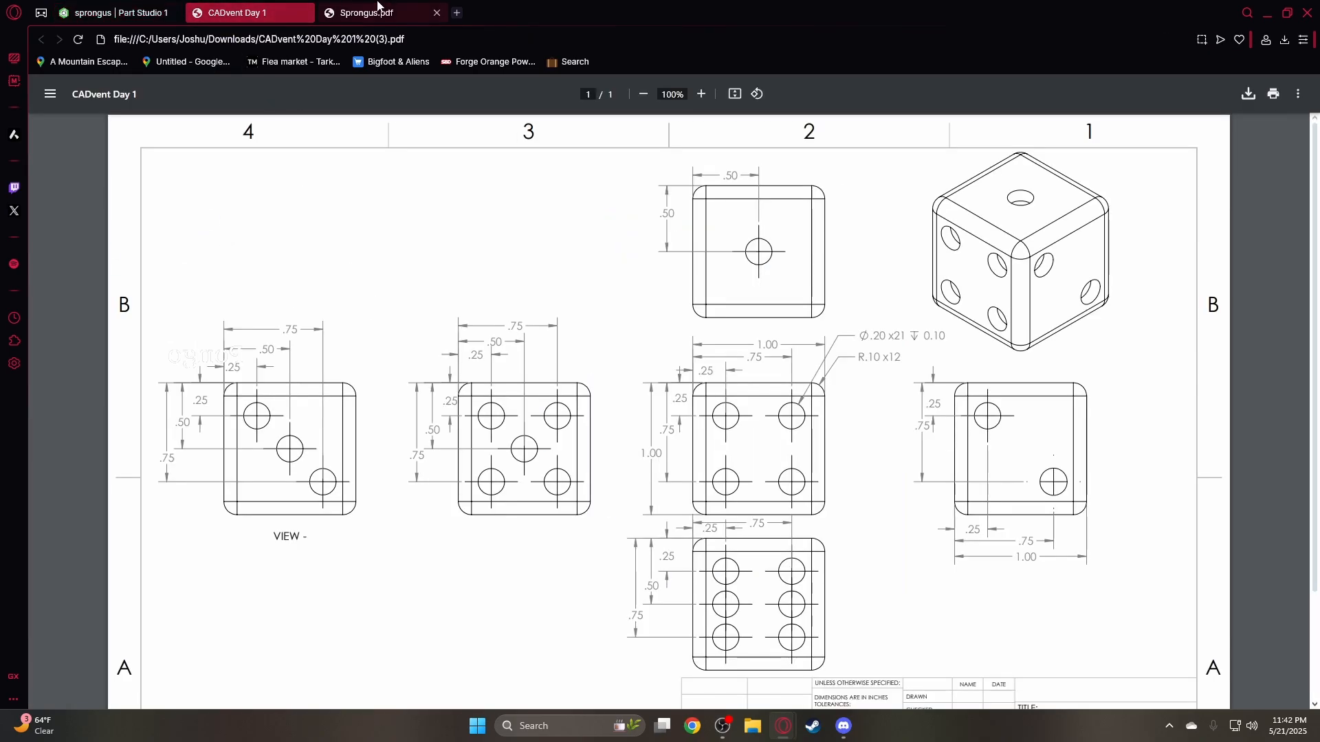
click(303, 12)
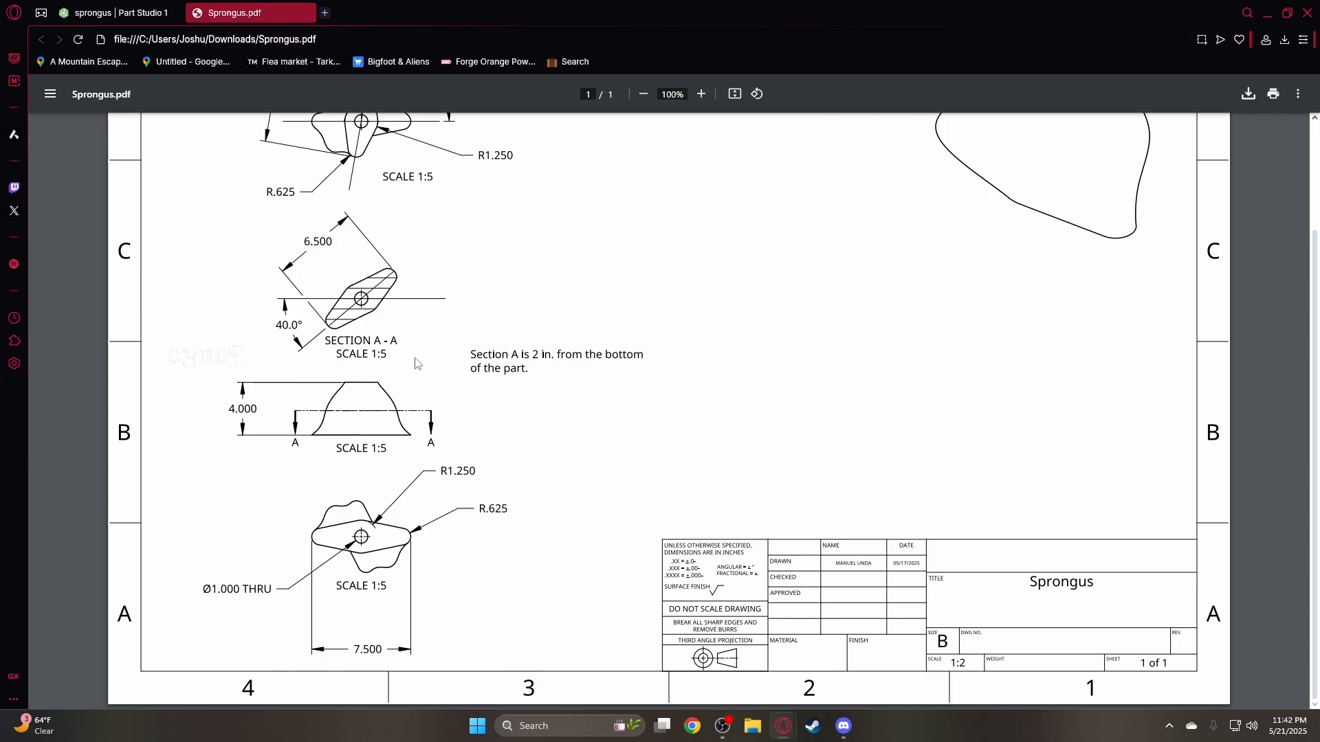
Compare the top, Section A-A, side and bottom views of the Sprongus drawing, examining profile lengths, angles, radii, overall height and section position
scroll(407, 327, up, 3)
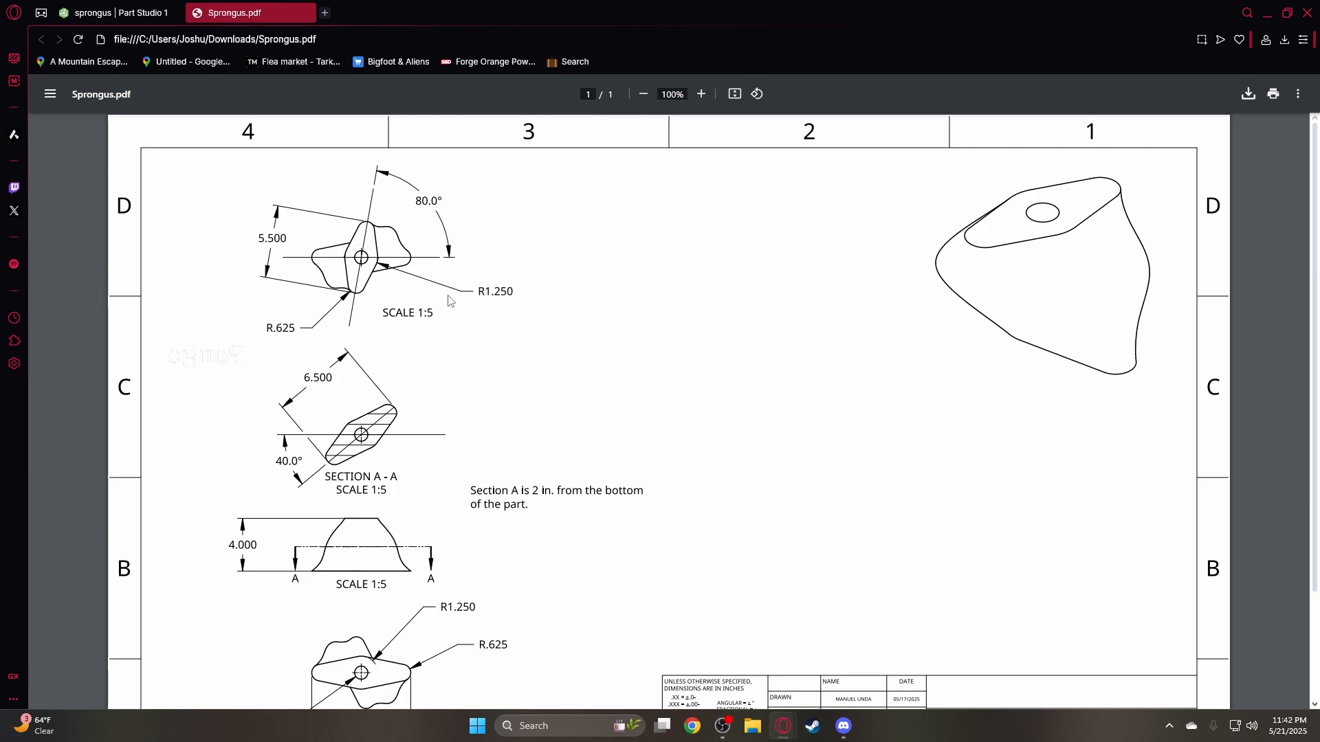
scroll(469, 309, down, 3)
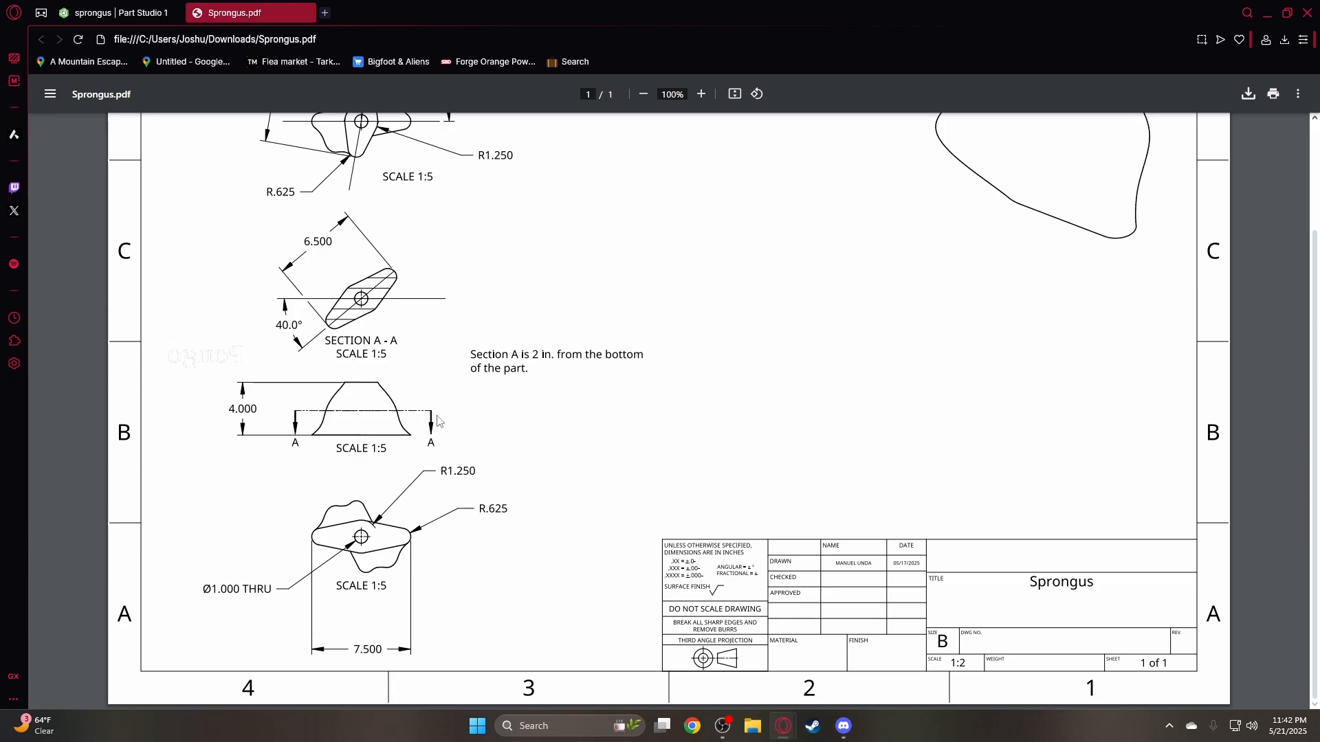
scroll(389, 298, up, 1)
scroll(381, 371, down, 1)
scroll(417, 589, up, 2)
scroll(418, 590, down, 2)
scroll(787, 315, up, 2)
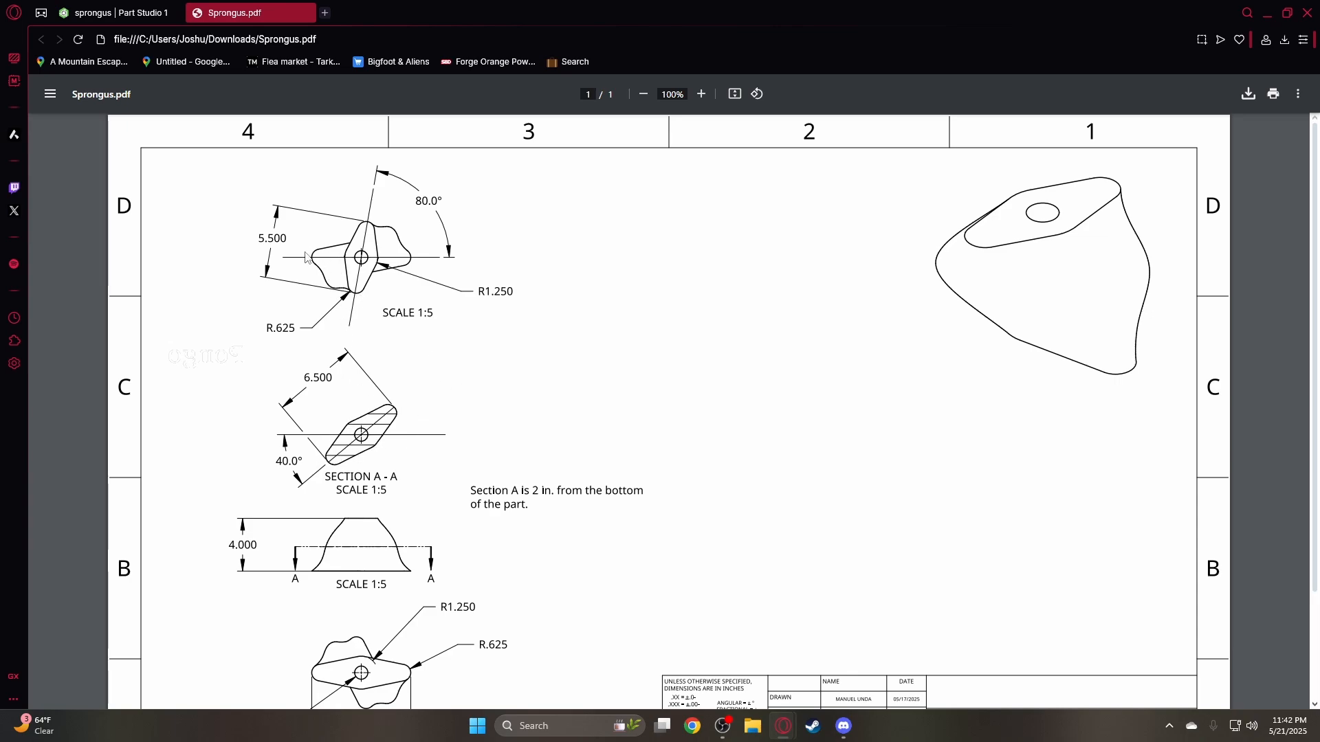
scroll(480, 417, down, 2)
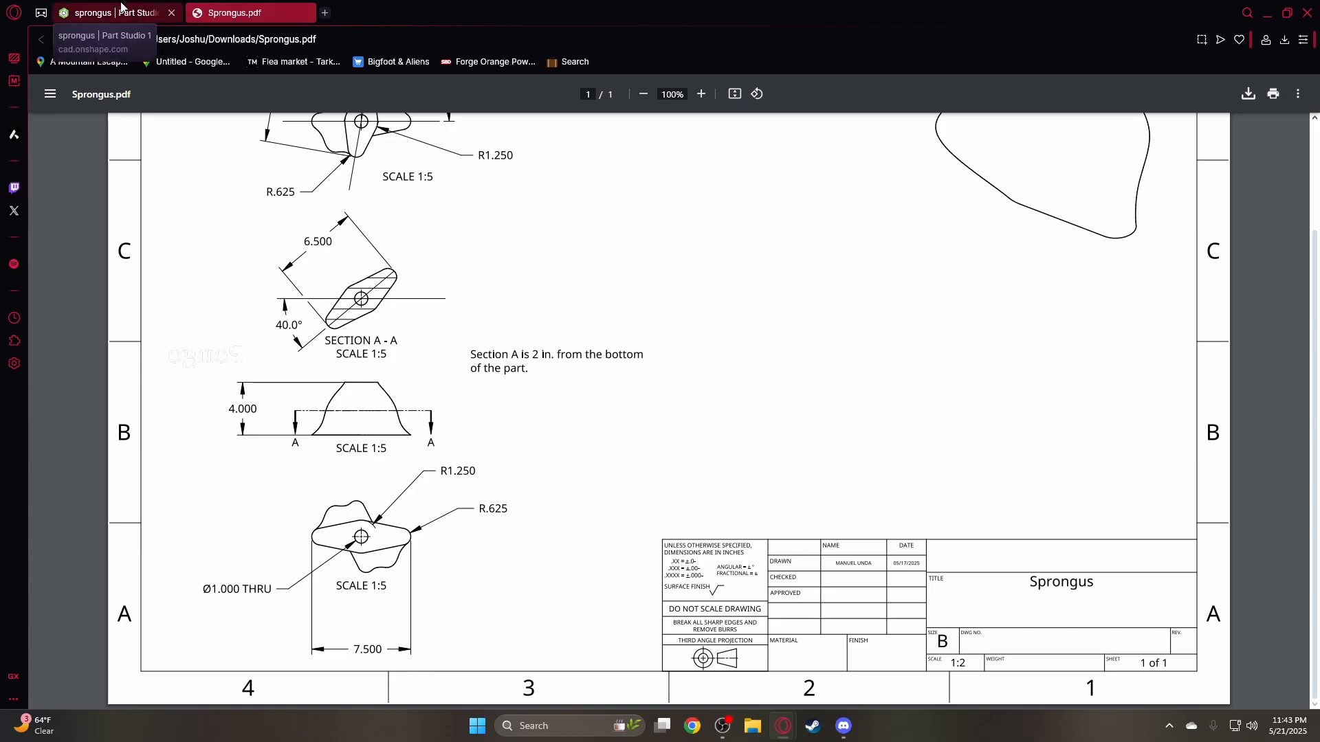
scroll(405, 433, up, 3)
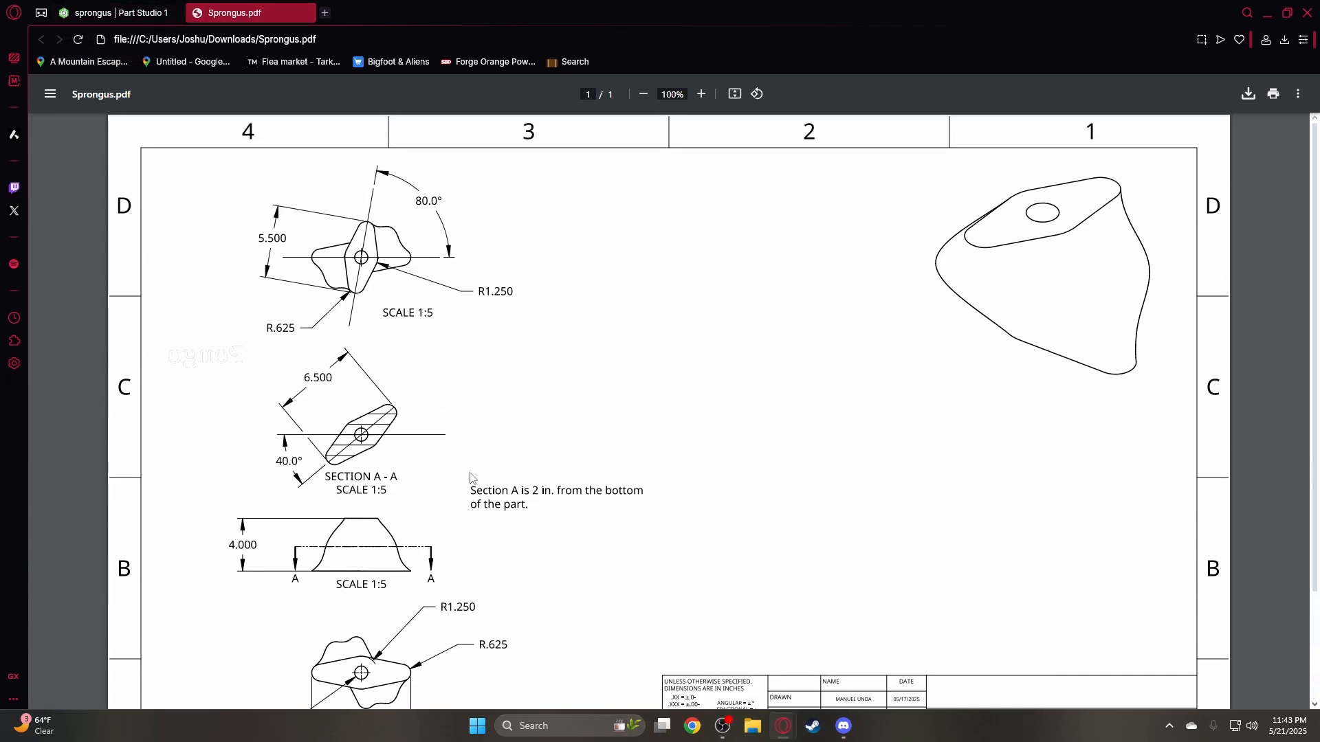
scroll(468, 406, down, 3)
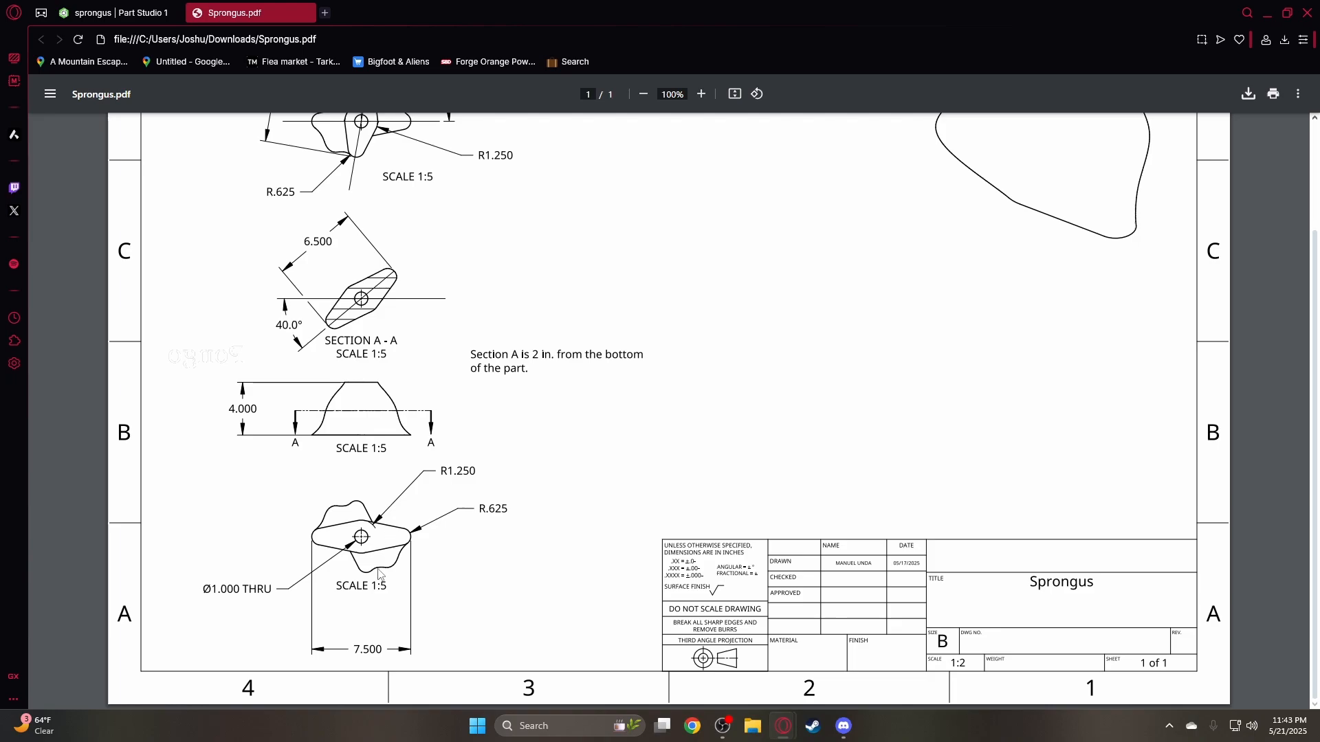
scroll(532, 583, up, 2)
scroll(529, 578, down, 2)
scroll(523, 443, up, 2)
scroll(540, 379, down, 2)
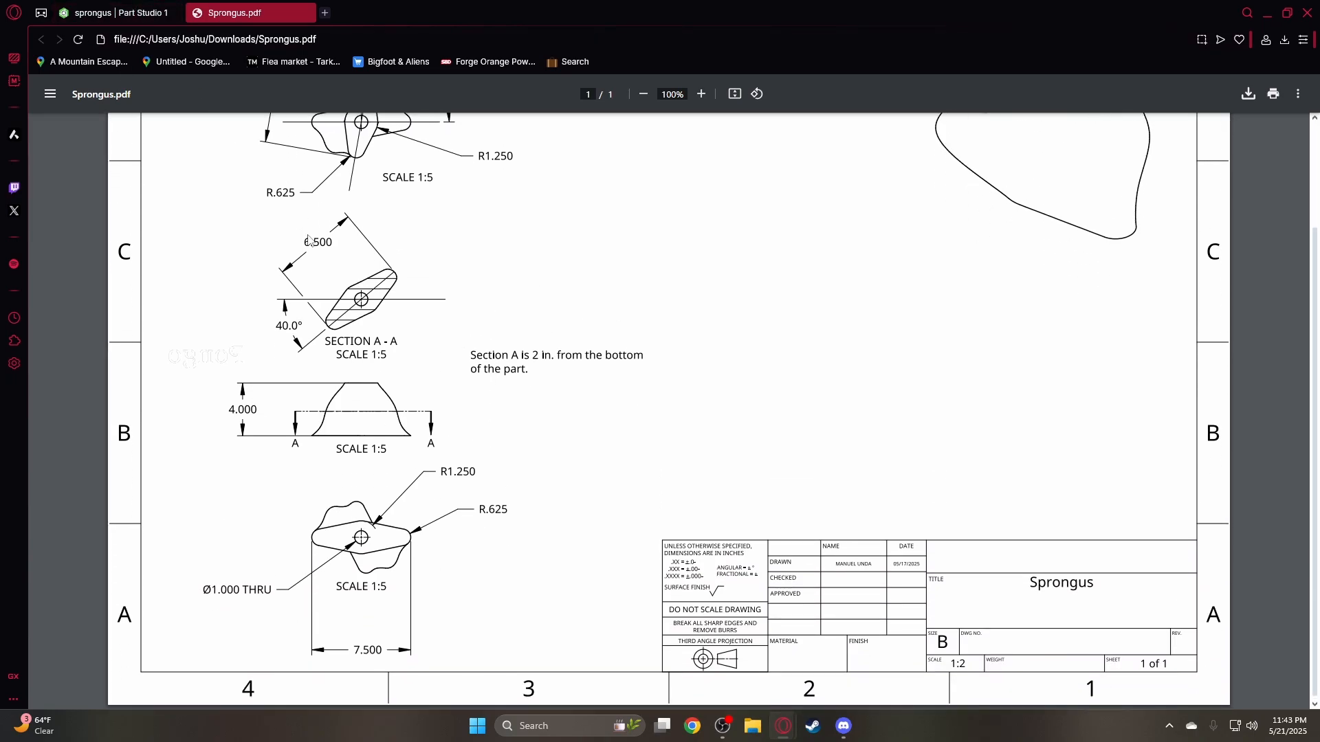
scroll(421, 435, up, 2)
scroll(422, 435, down, 2)
Switch back to the sprongus document in Onshape and rename the Top plane to bottom
click(126, 15)
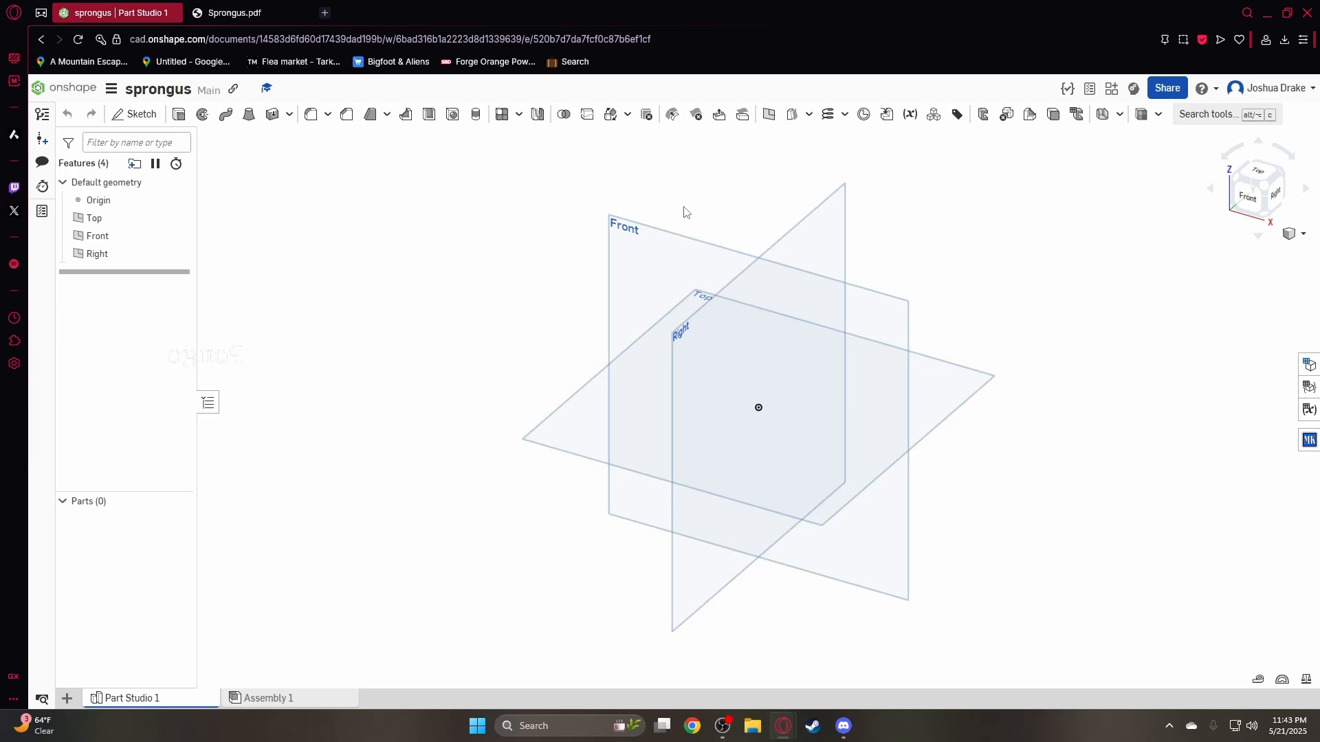
right_click(141, 219)
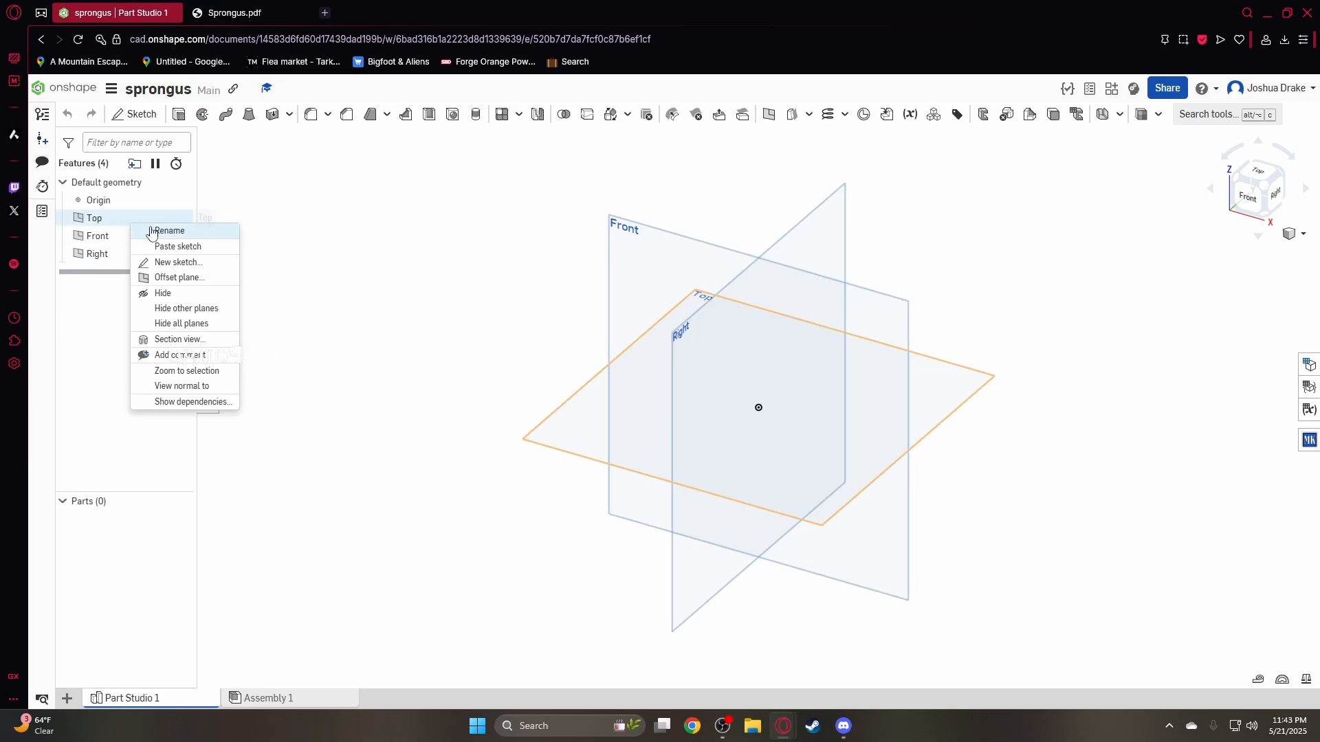
click(168, 230)
text(bottom)
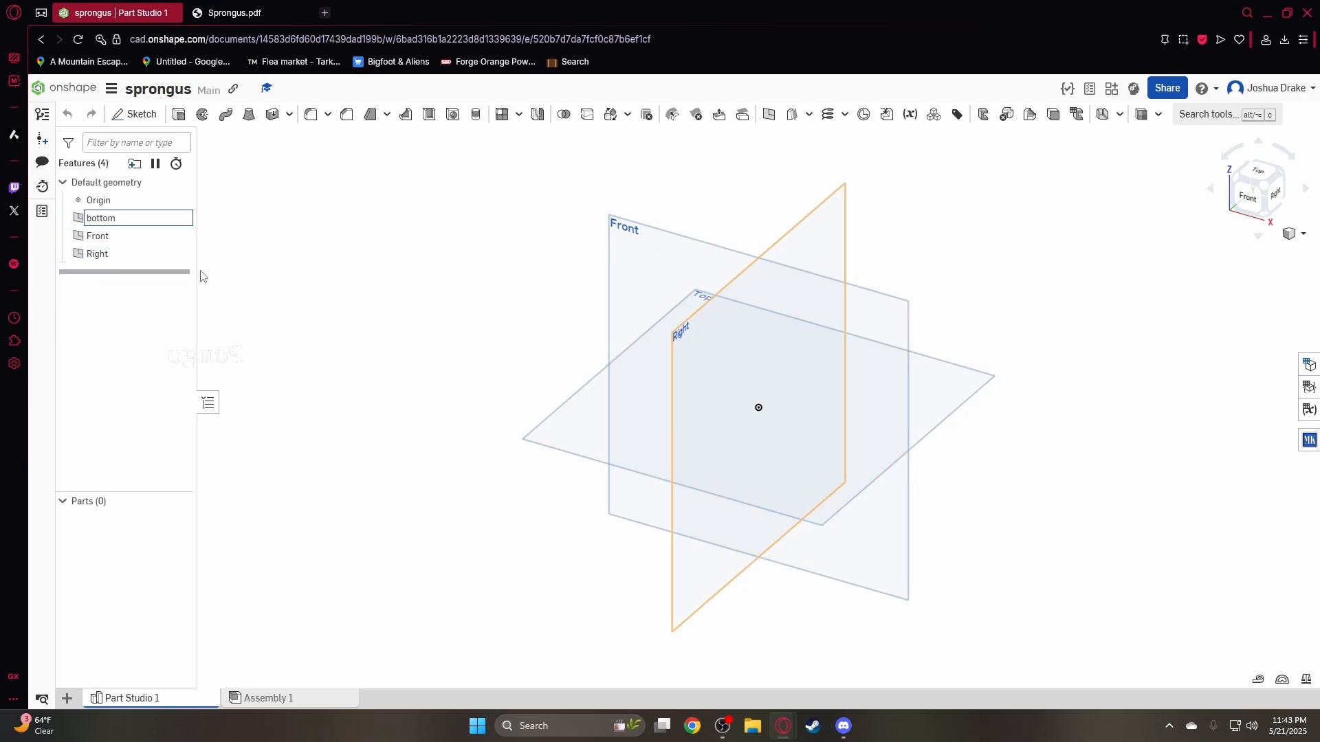
key(Return)
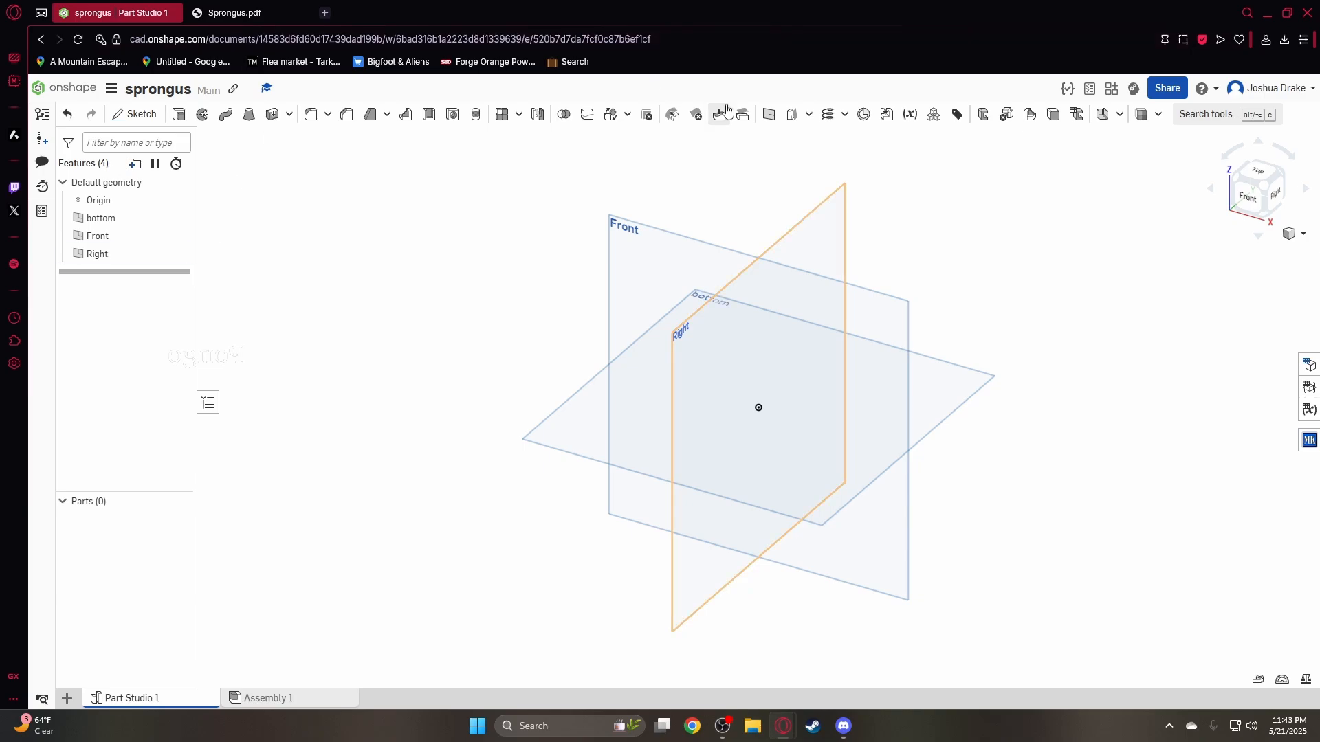
Create a plane offset 2 in above the bottom plane
click(769, 114)
click(589, 427)
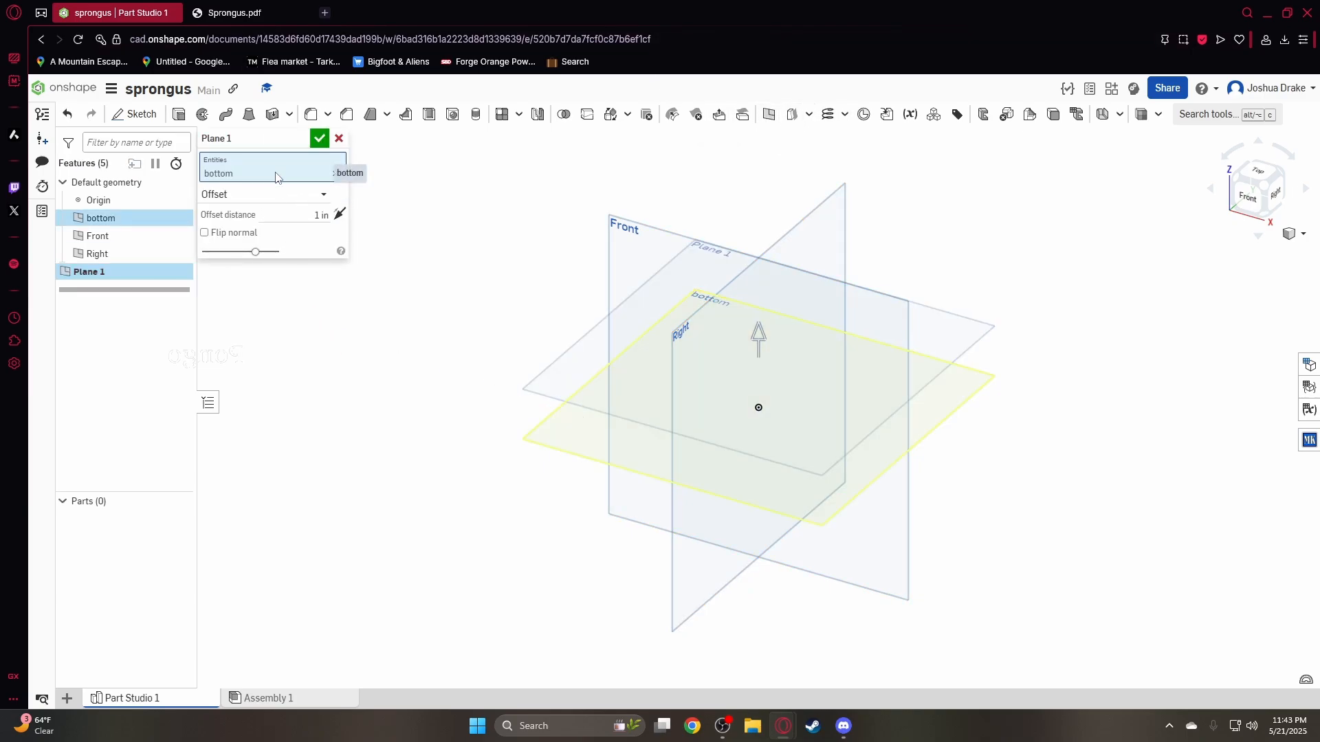
click(317, 215)
text(2)
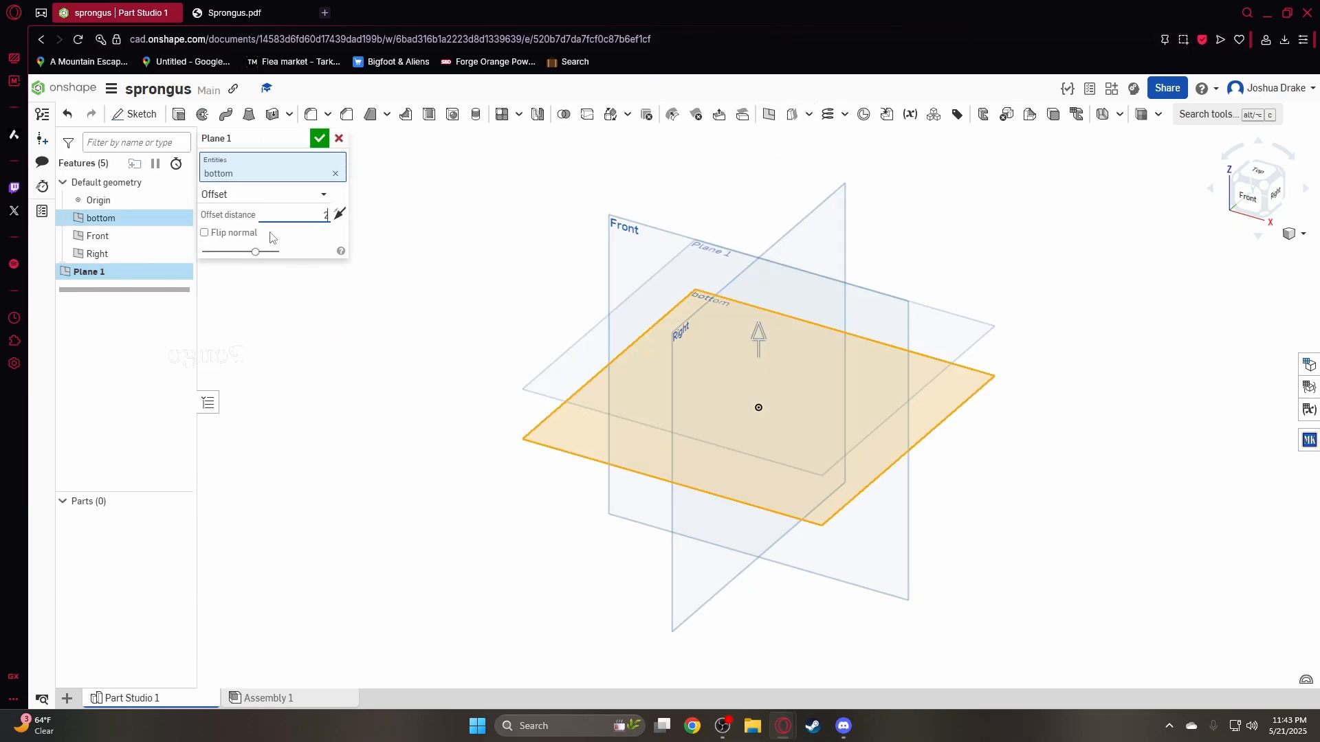
click(318, 139)
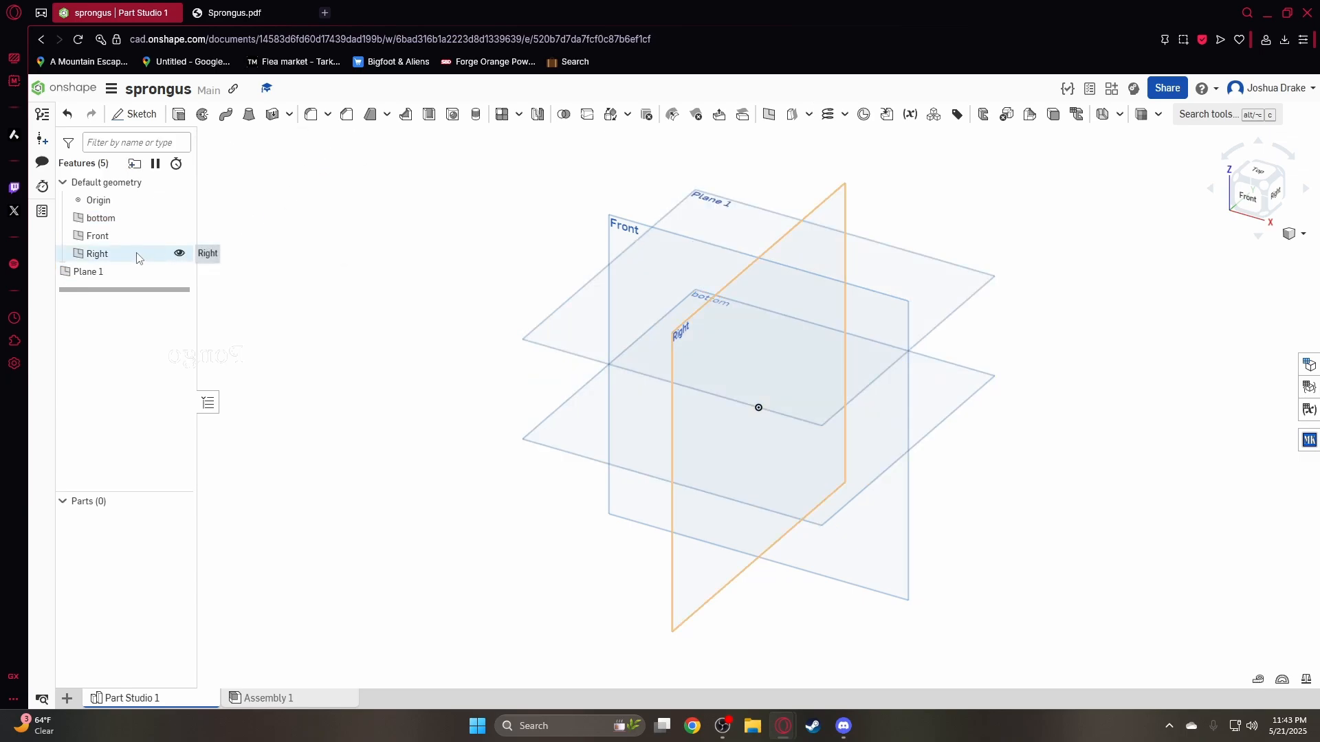
Open the new offset plane's name for editing
double_click(159, 271)
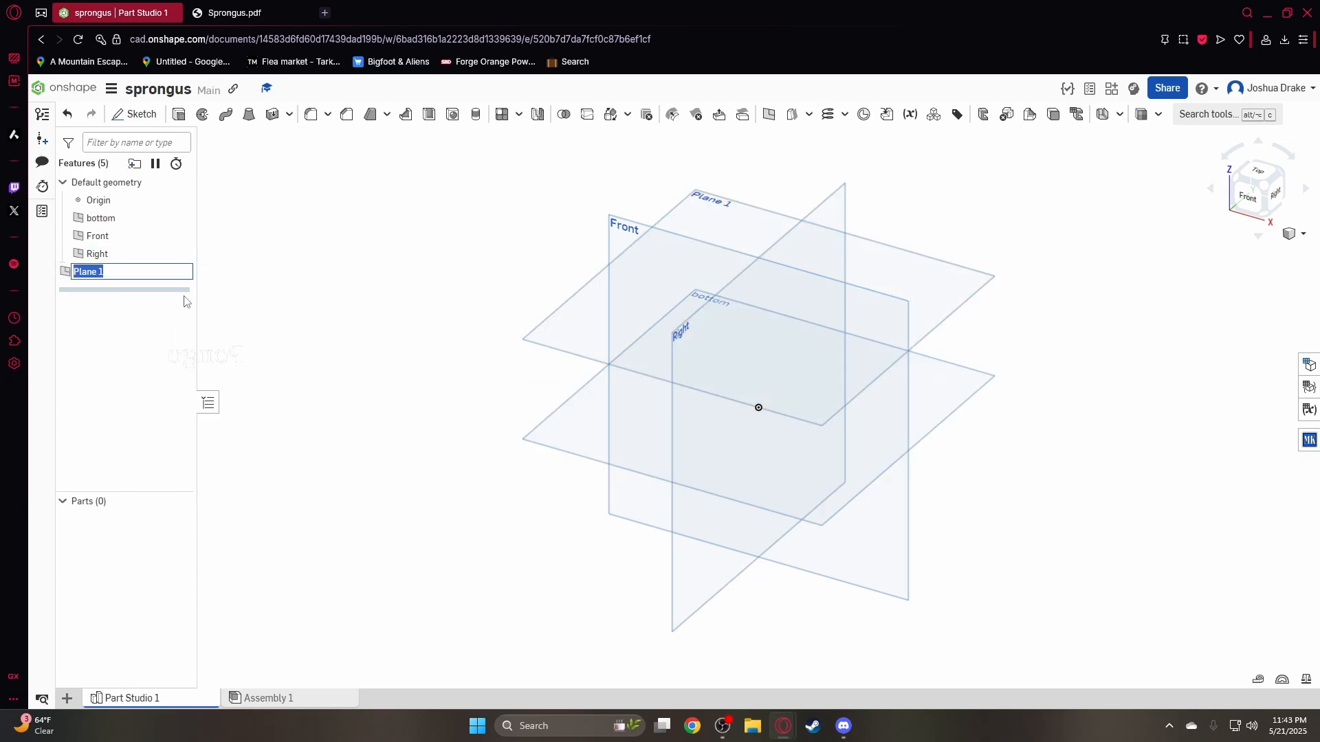
Rename the plane offset above the bottom plane as "mid"
text(mid)
key(Return)
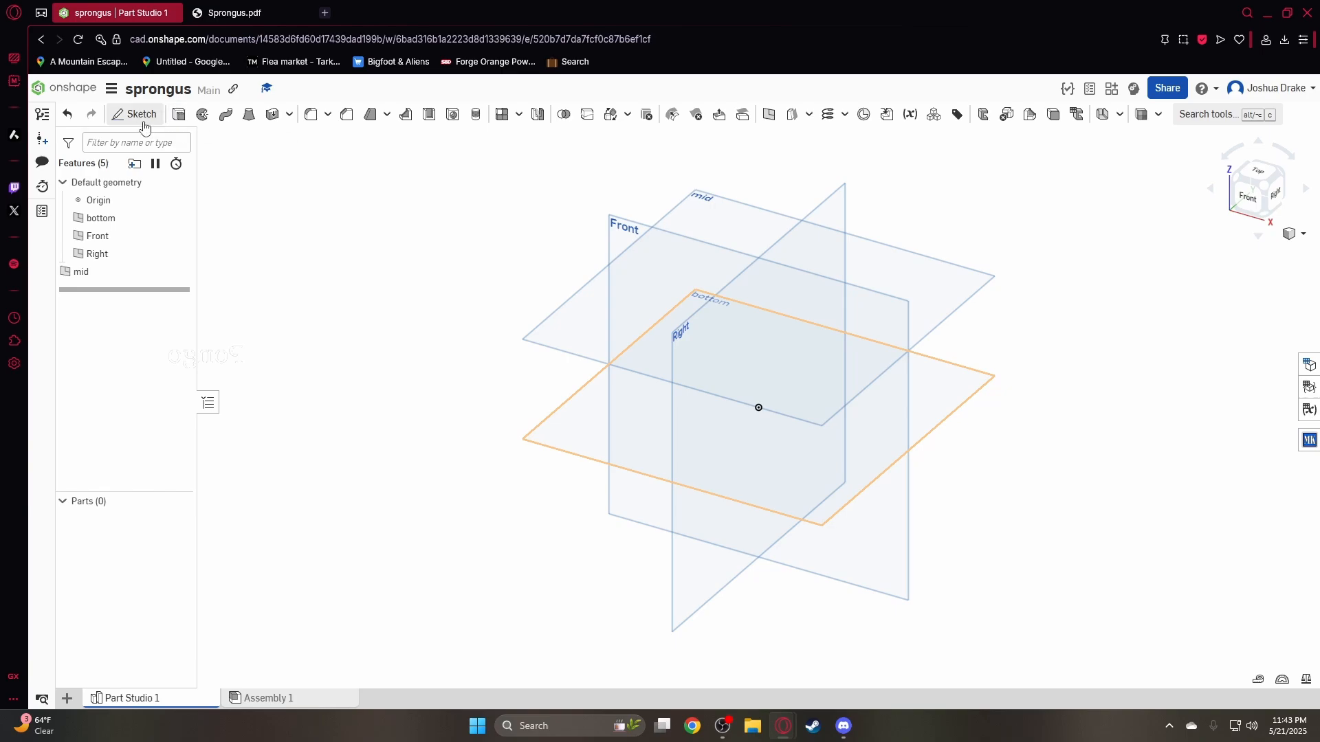
click(144, 122)
click(340, 140)
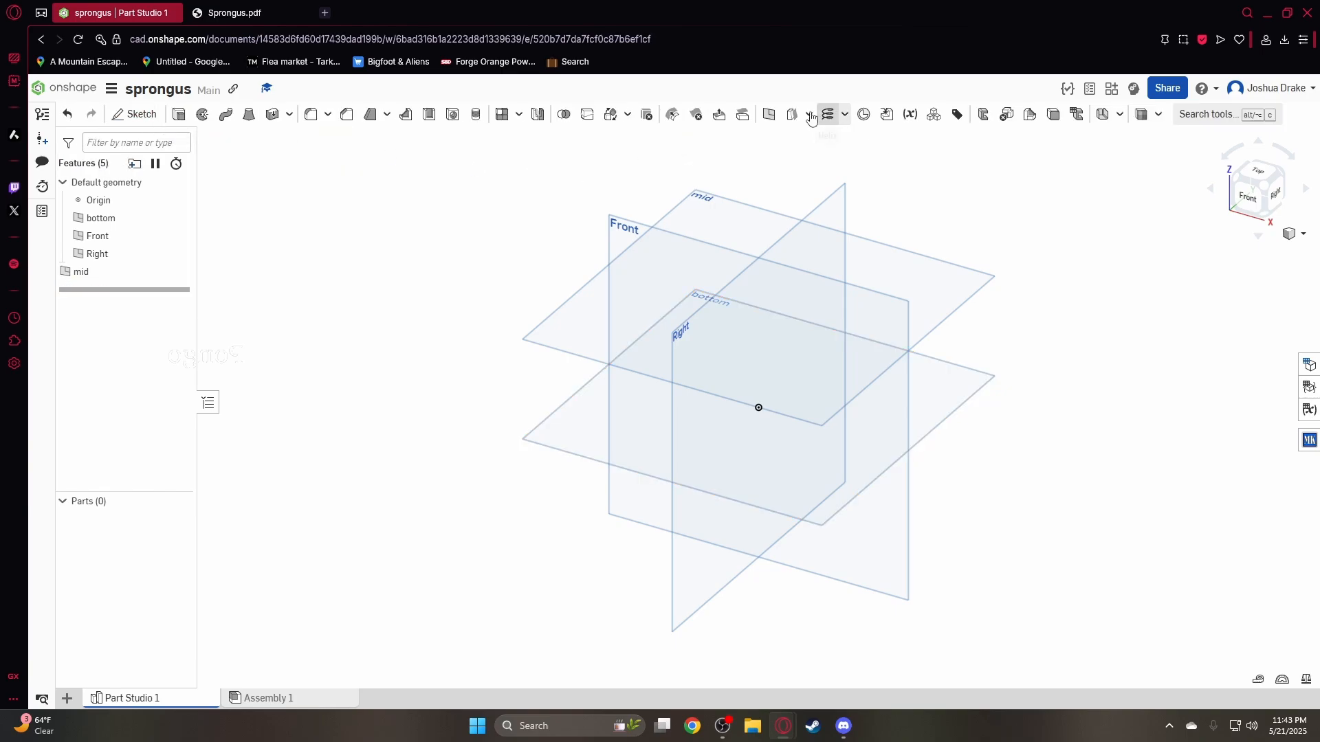
Create a plane offset 2 in above the mid plane
click(769, 114)
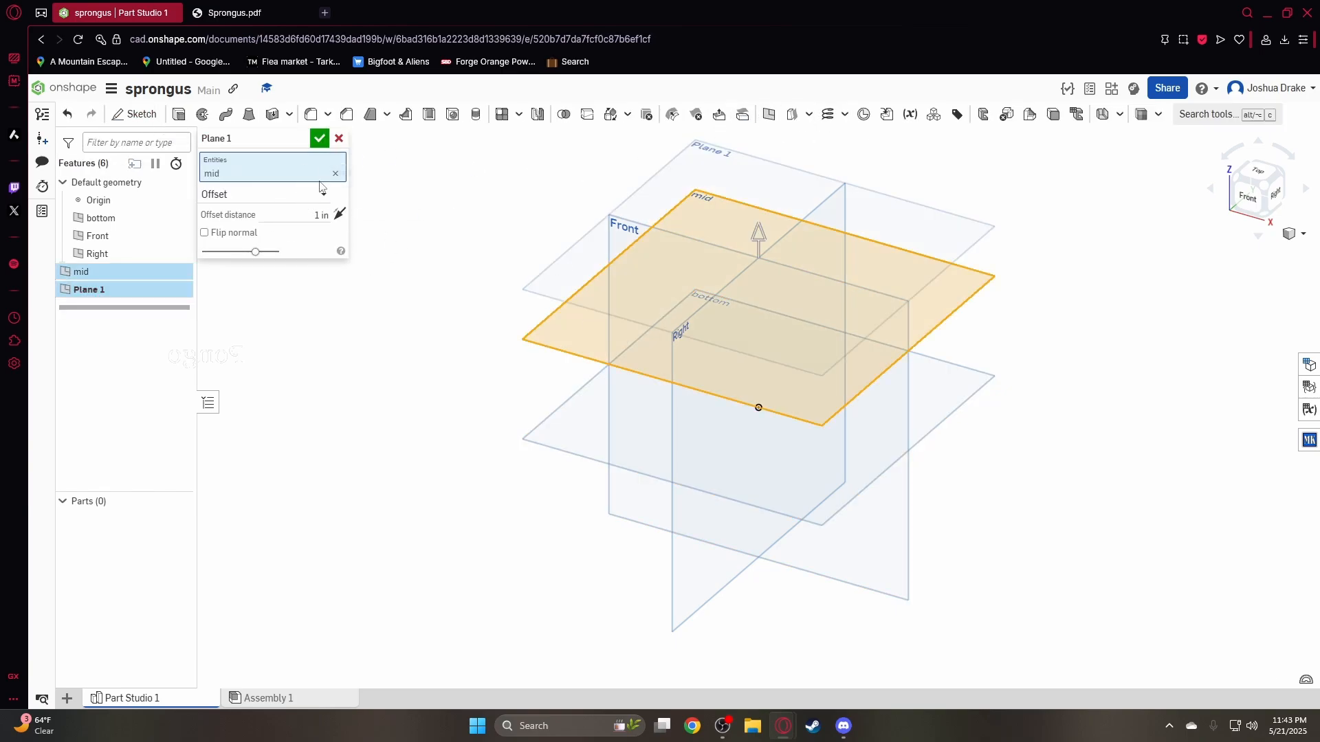
click(320, 138)
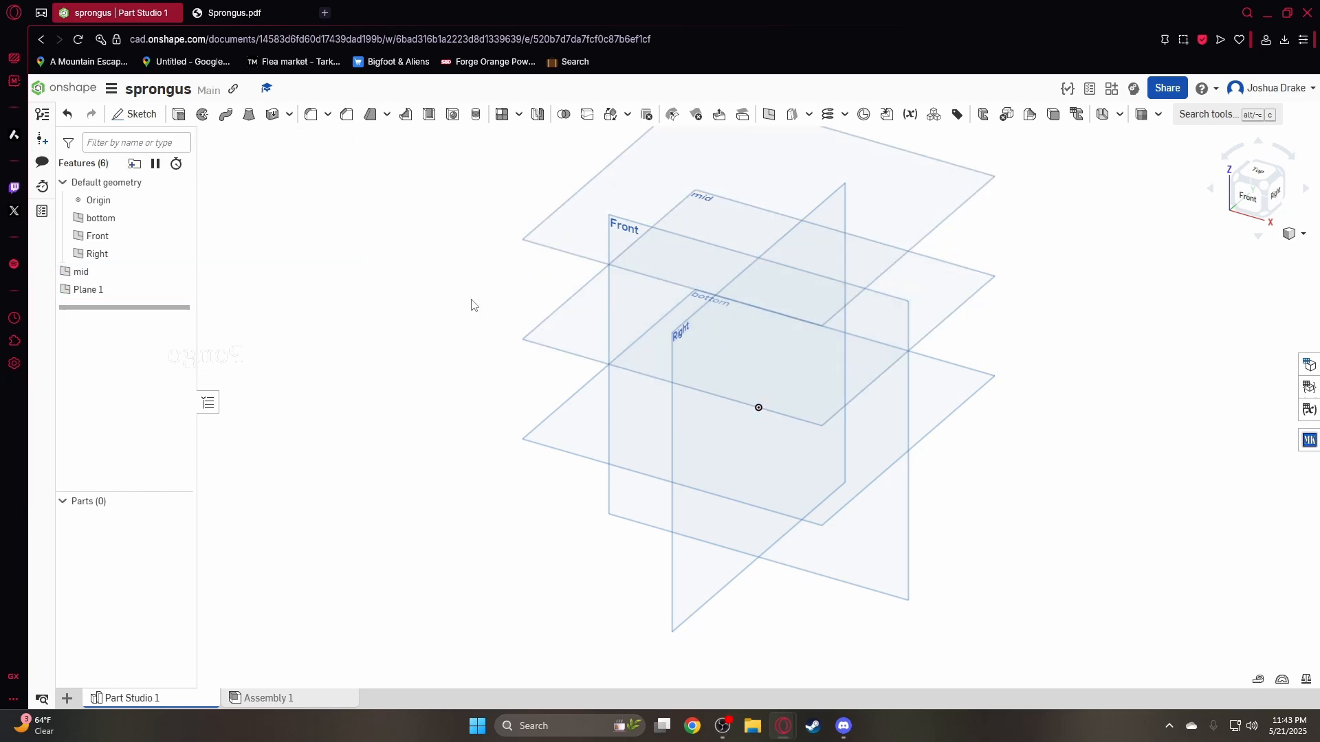
double_click(130, 290)
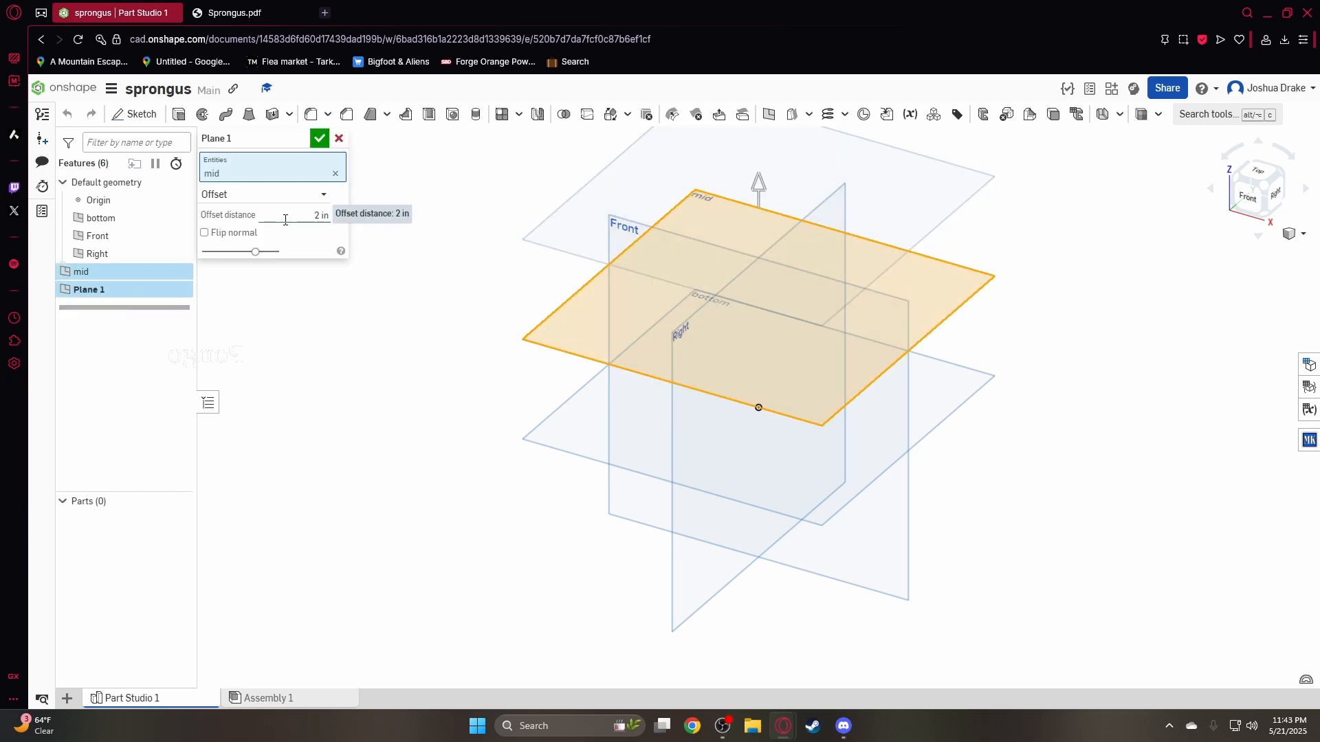
click(339, 138)
Rename the new uppermost plane as "top"
right_click(76, 289)
click(175, 301)
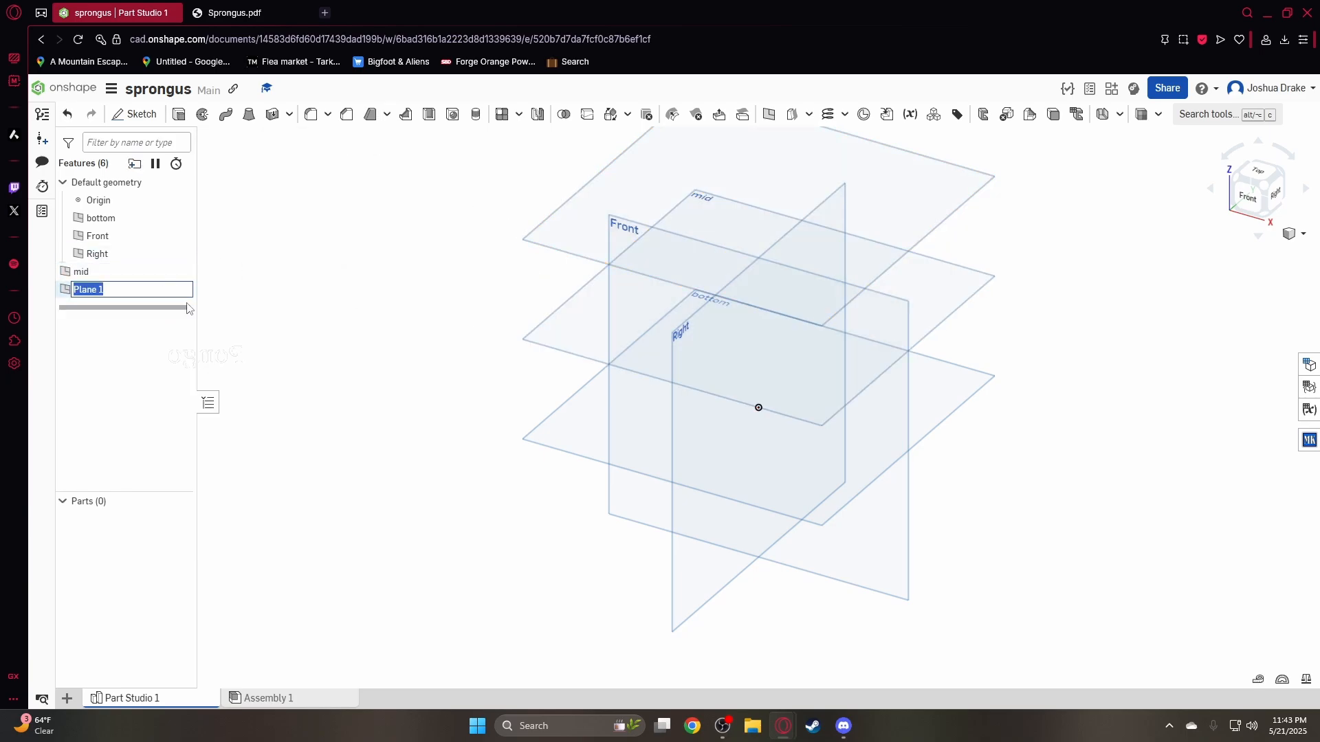
text(top)
key(Return)
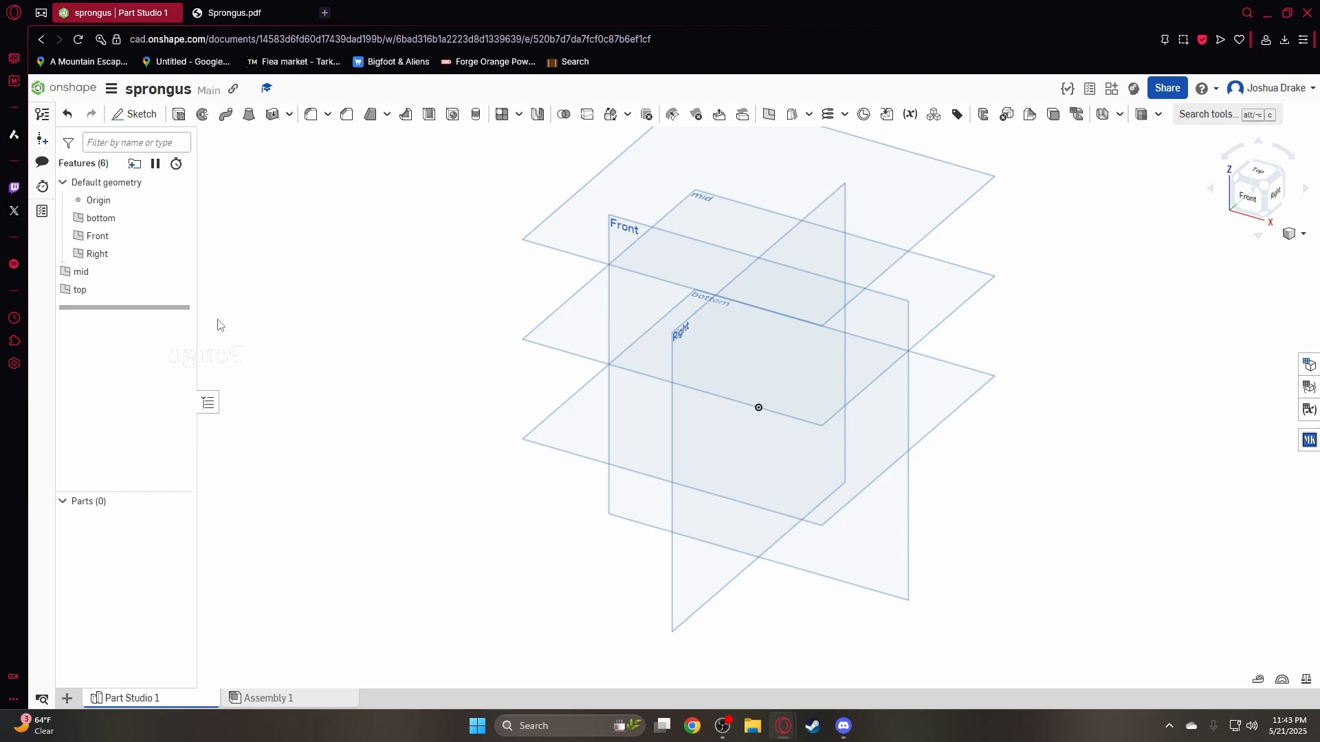
Start a sketch on the bottom plane and view it straight on
click(135, 114)
click(604, 448)
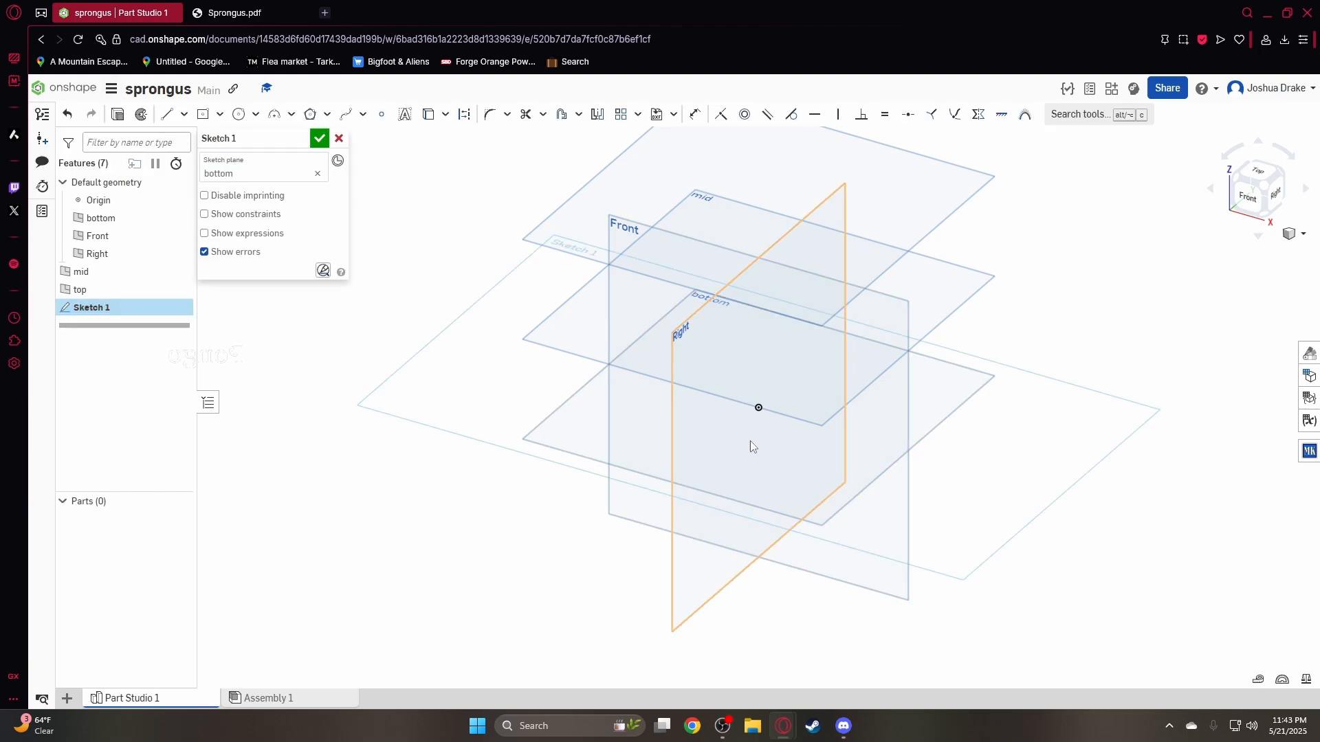
key(n)
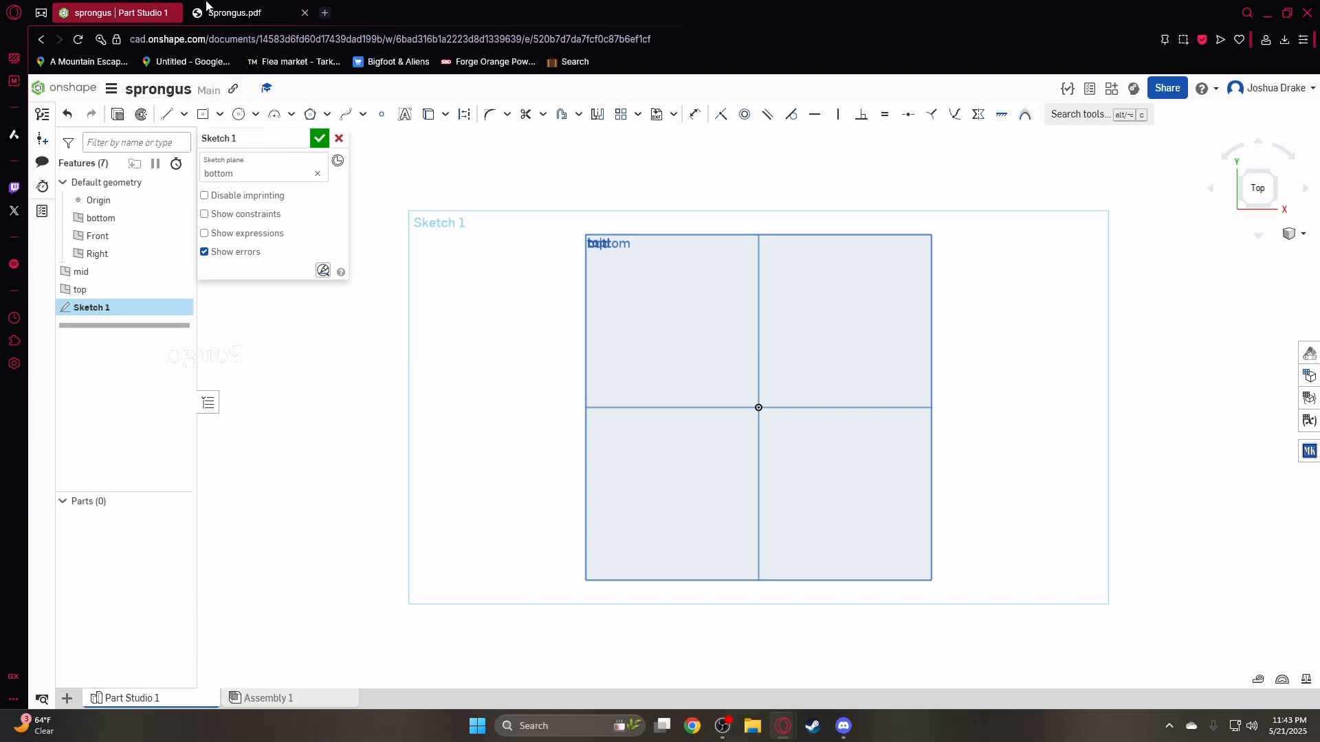
Consult the bottom view in Sprongus.pdf and sketch a circle about 2.49 in in diameter centred on the origin
click(230, 12)
scroll(425, 581, down, 1)
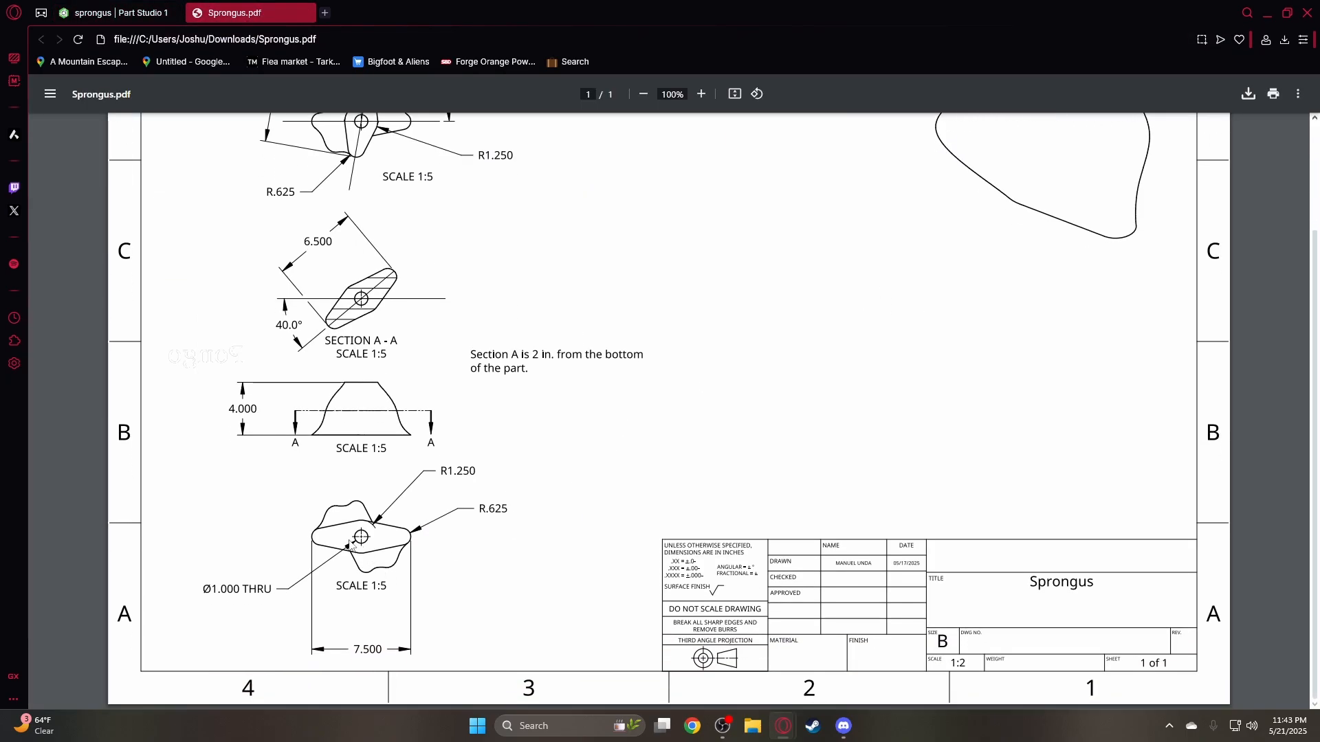
scroll(368, 480, up, 2)
scroll(377, 567, down, 2)
click(114, 14)
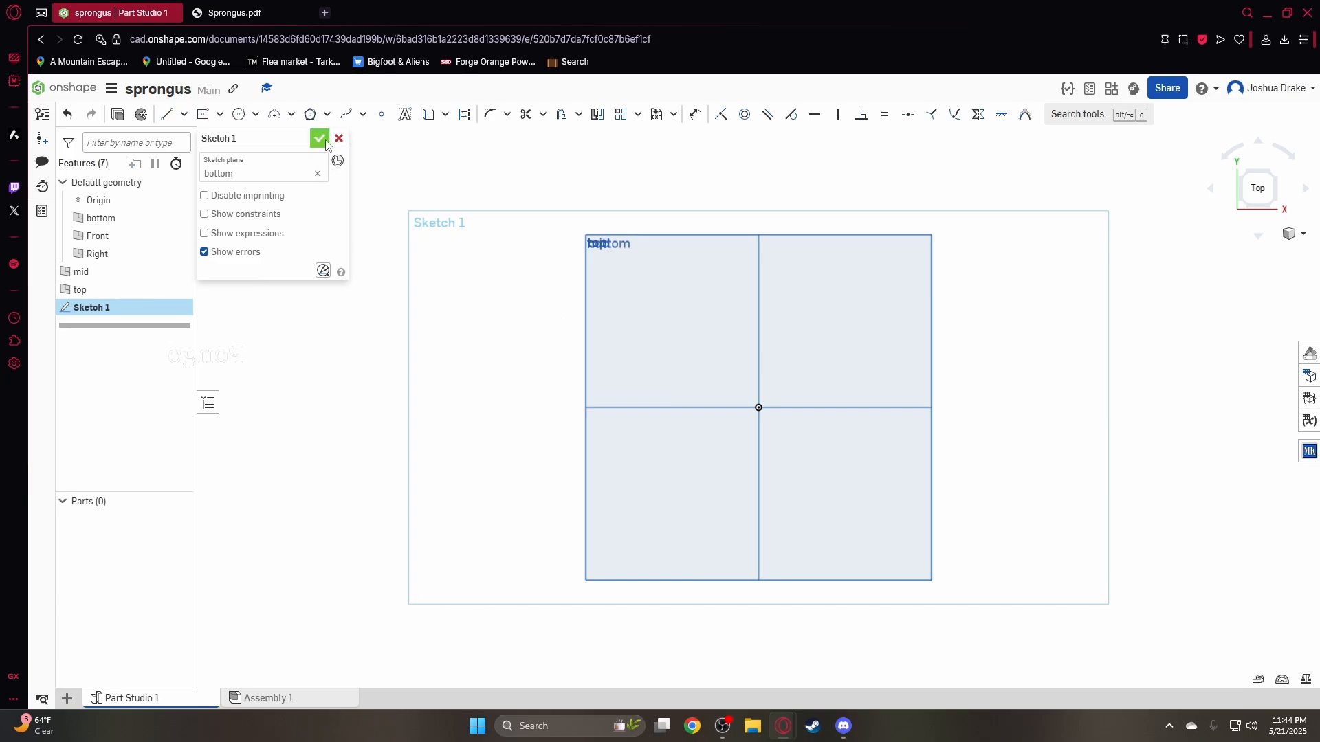
click(238, 116)
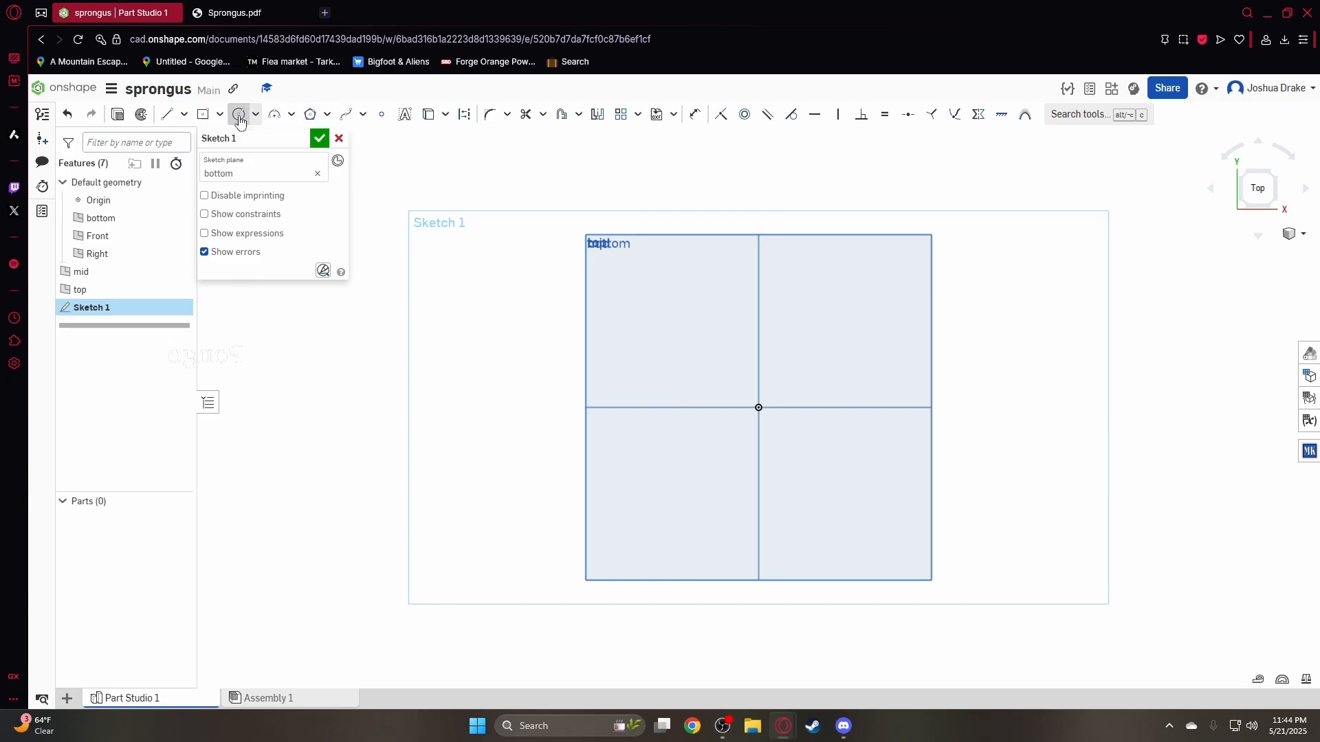
click(759, 408)
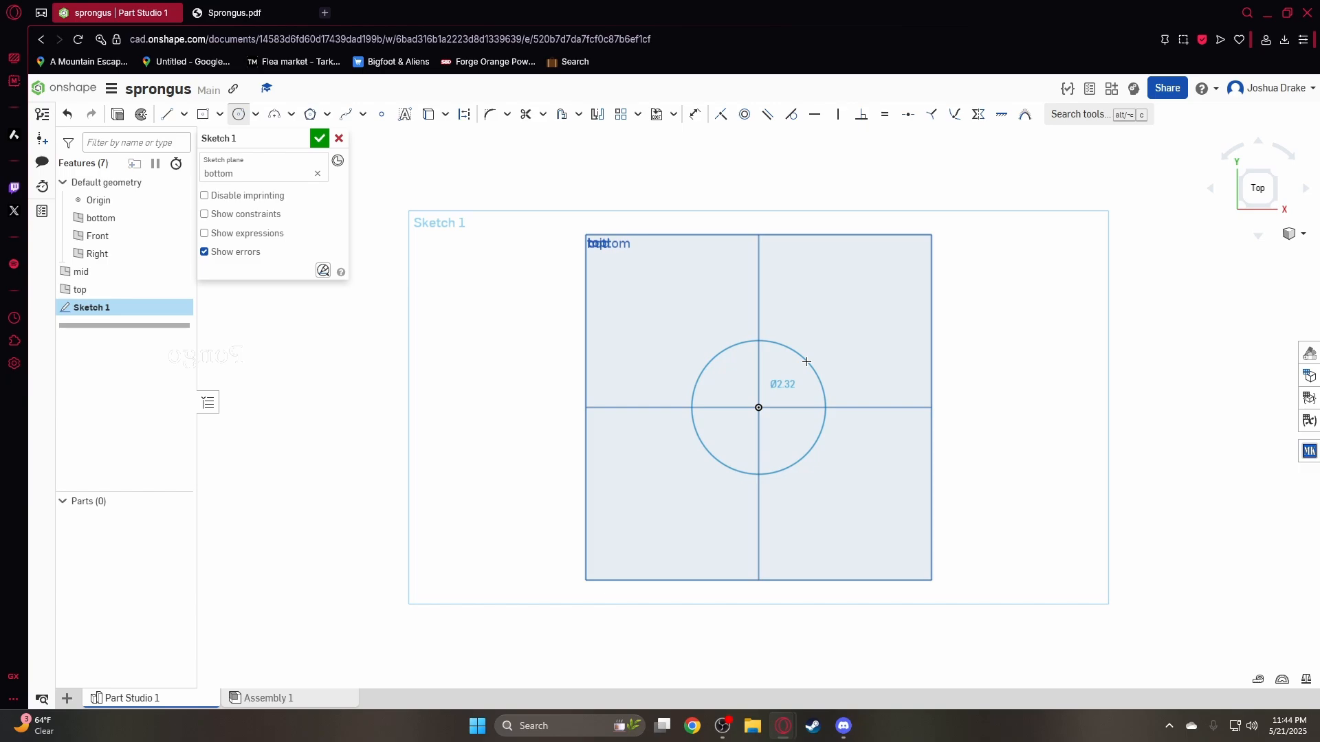
click(807, 362)
Sketch two circles level with the origin, about 1.59 in in diameter left of the centre circle and about 1.96 in right of it
click(233, 12)
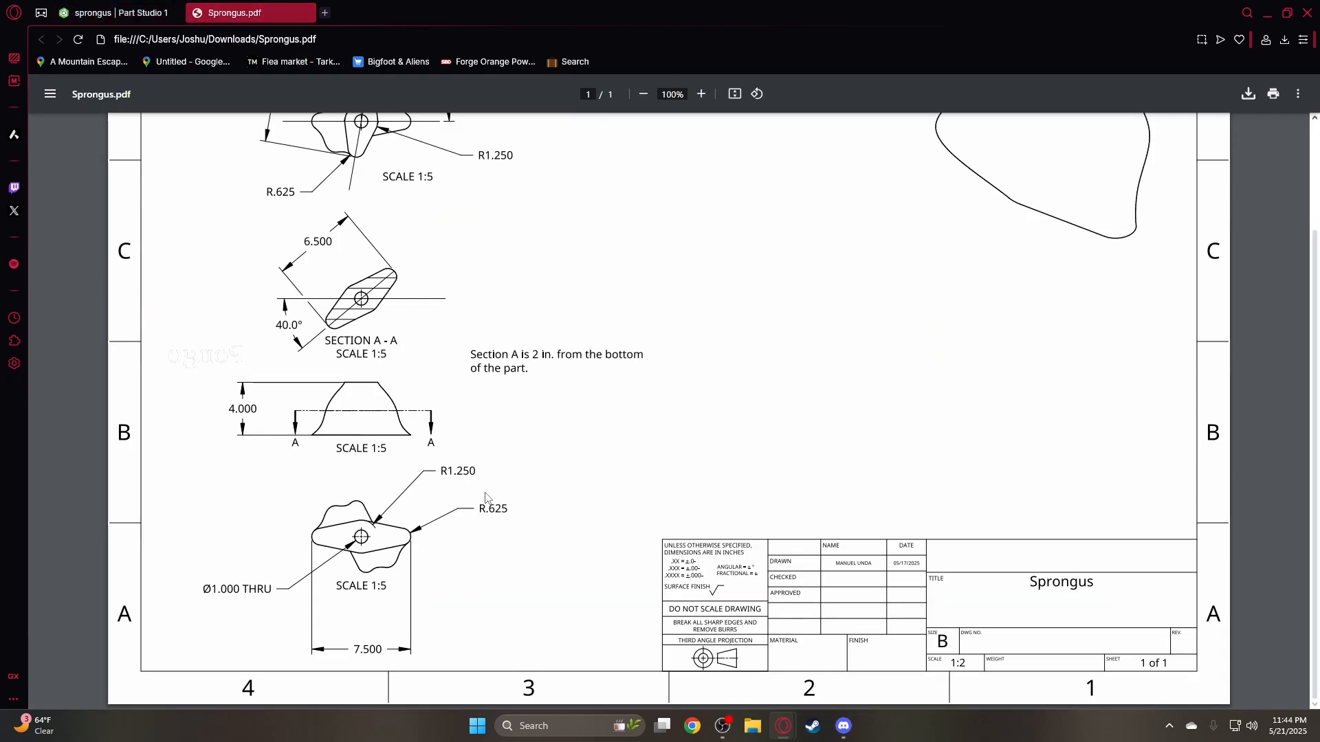
click(138, 12)
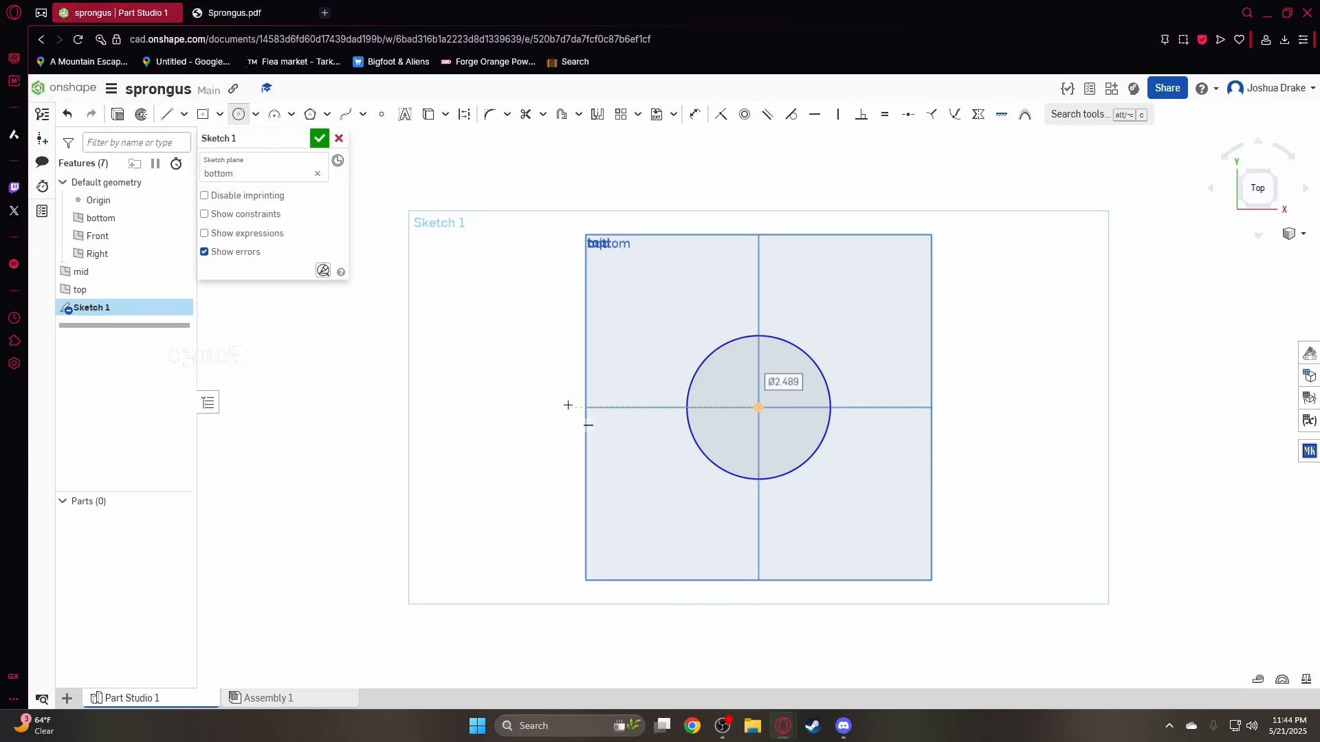
click(568, 408)
click(522, 408)
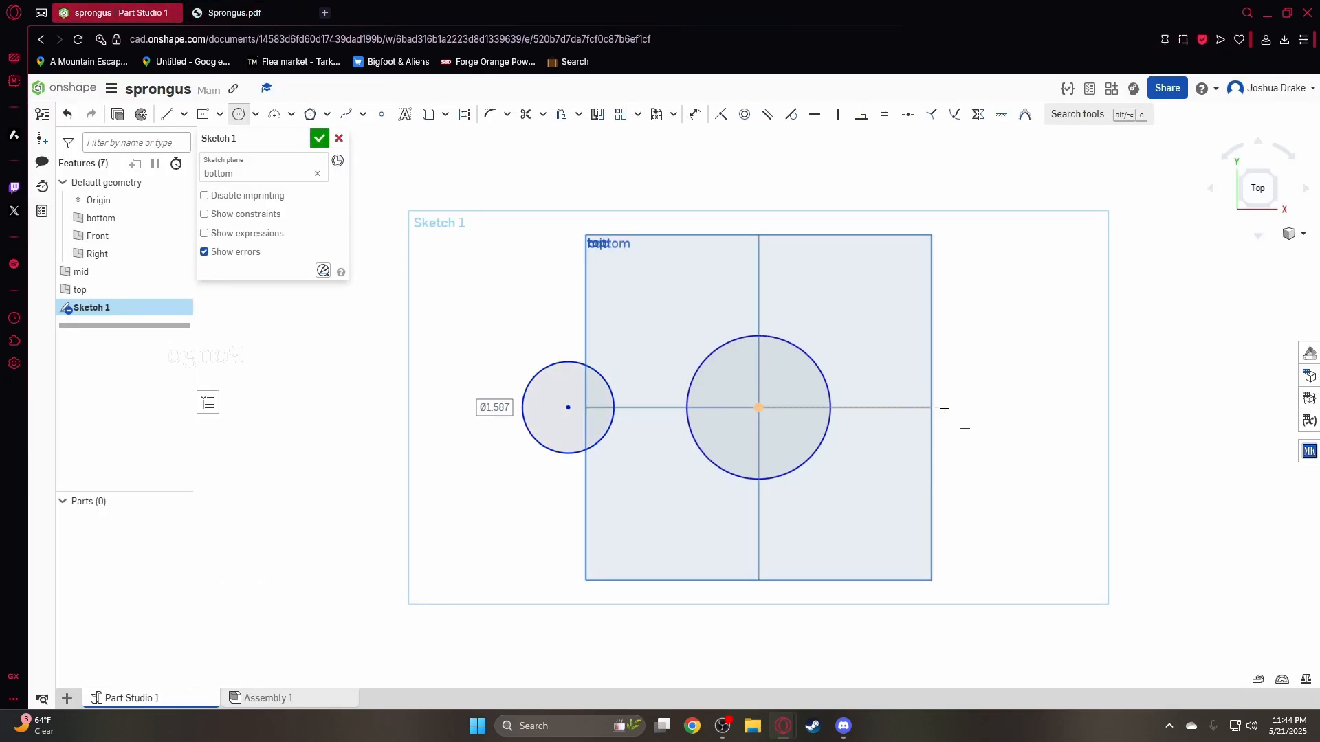
click(944, 408)
click(1001, 411)
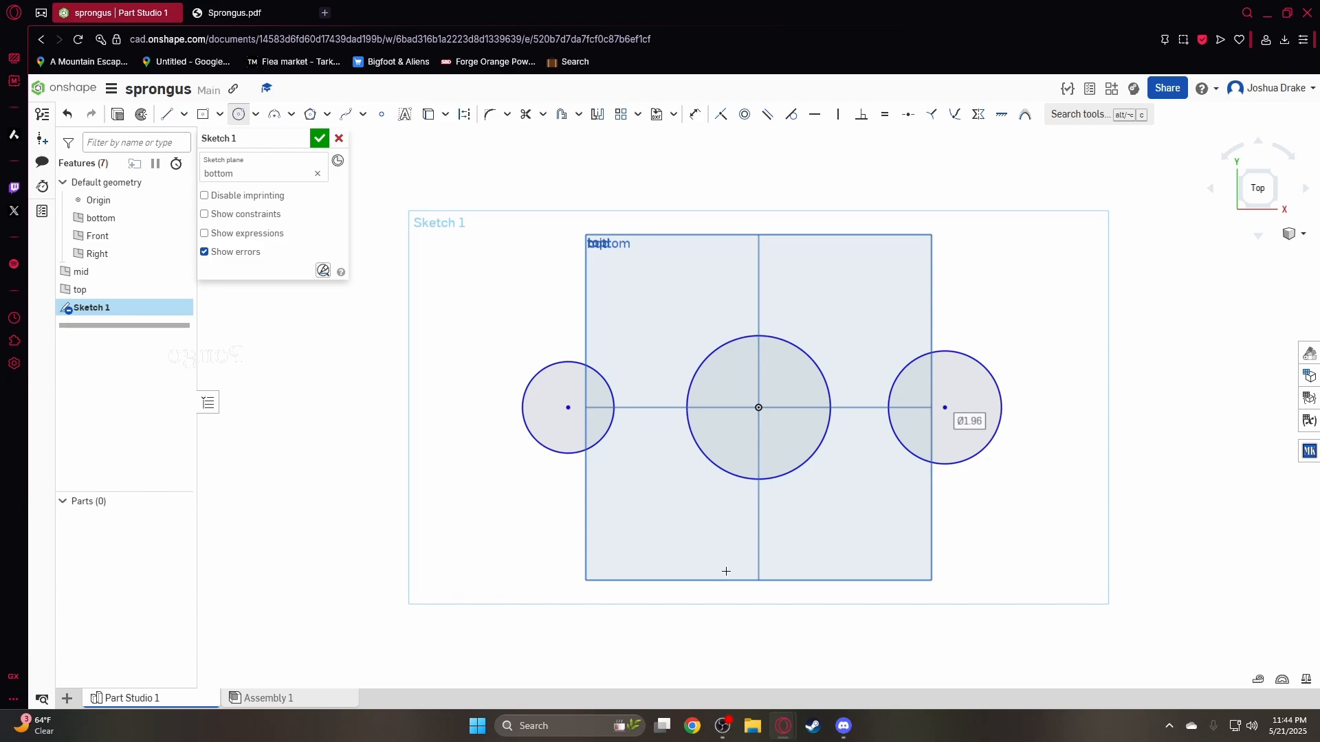
Dimension the right circle's diameter as .625*2 in, taking the end radius from Sprongus.pdf
key(d)
click(891, 384)
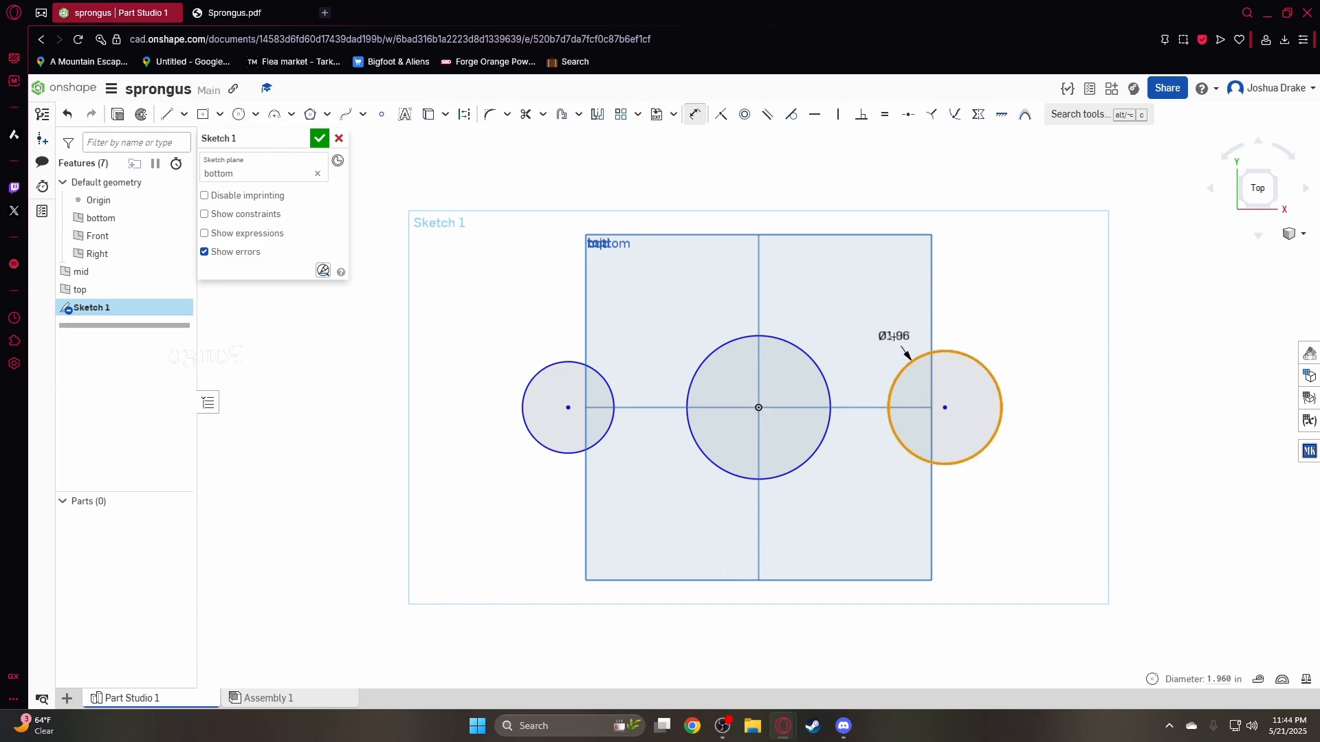
click(889, 314)
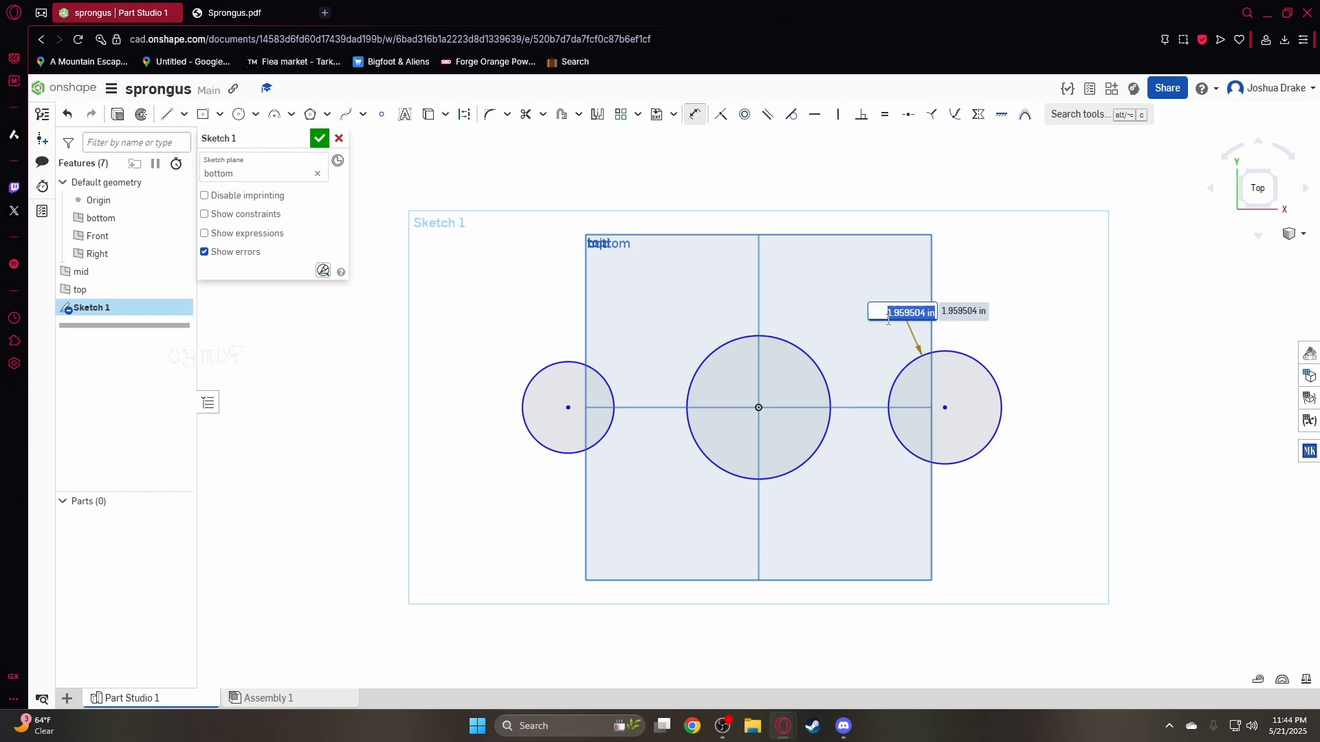
click(232, 12)
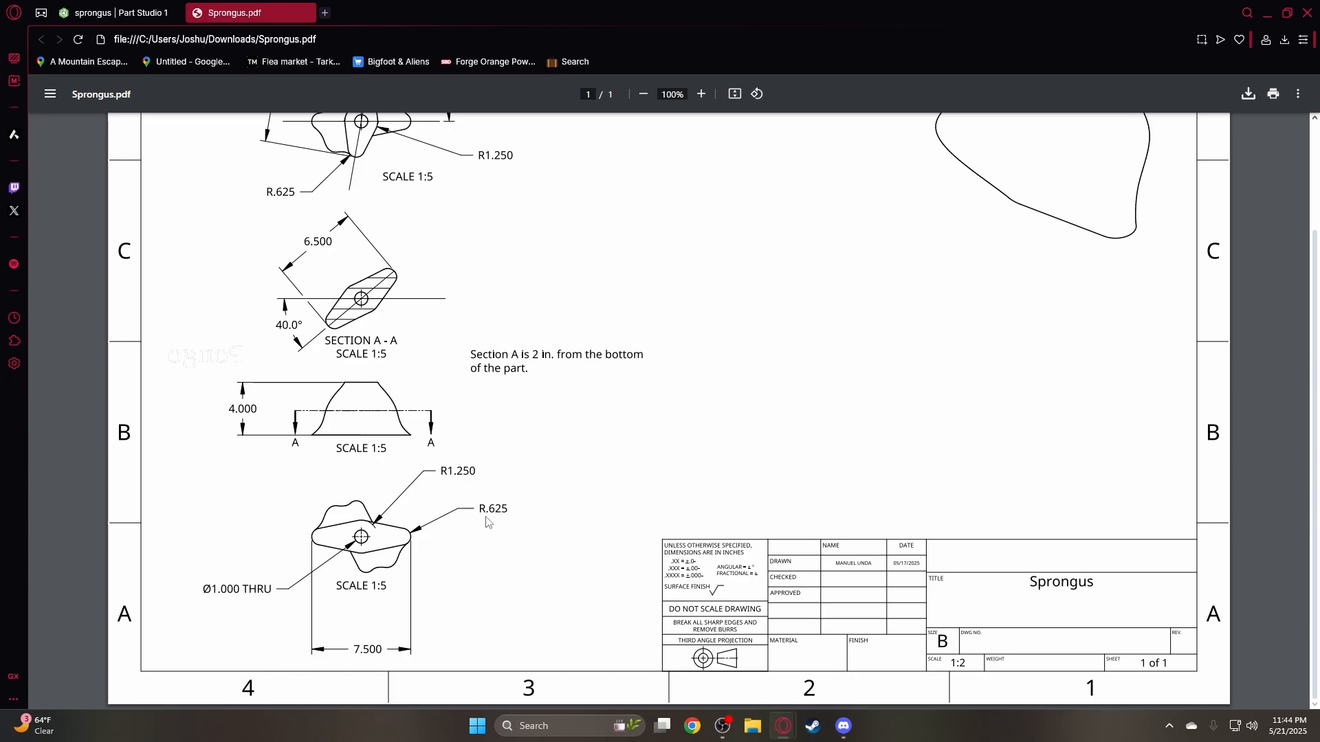
click(114, 12)
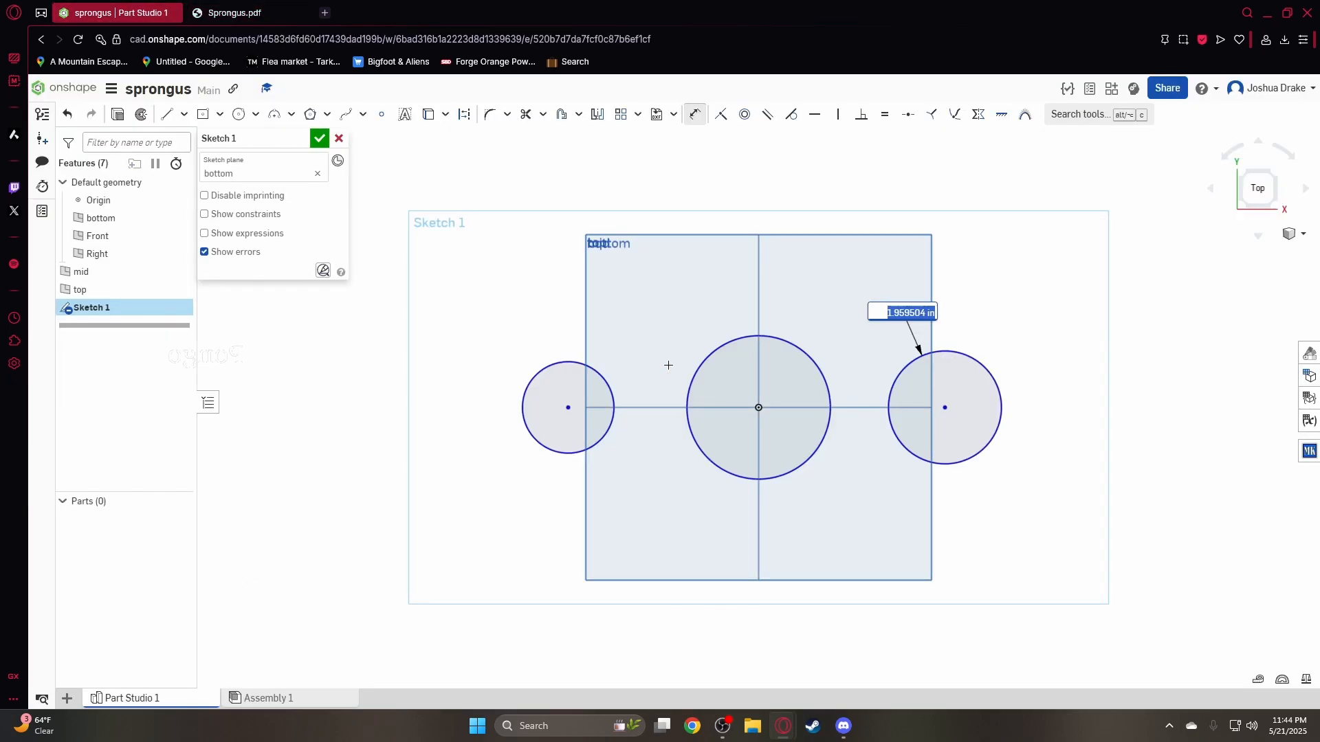
key(BackSpace)
key(Return)
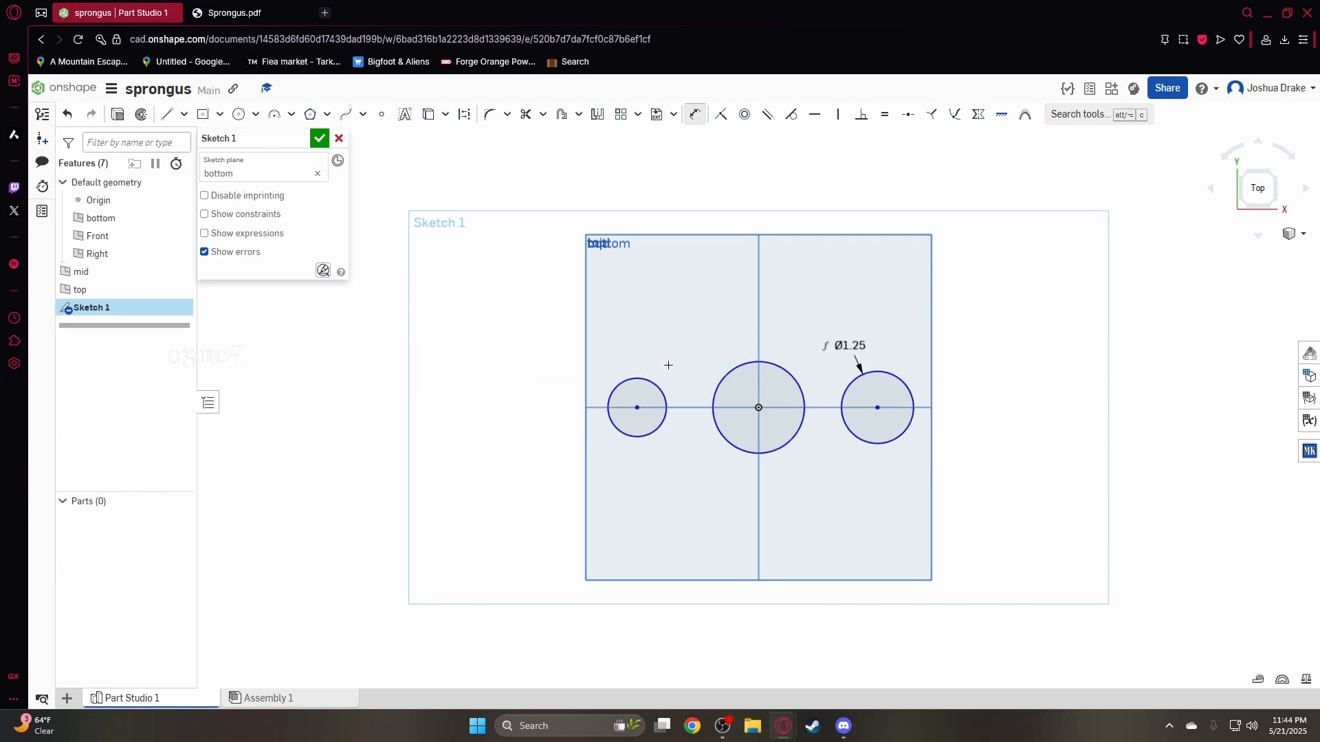
Dimension the centre circle's diameter as 1.25*2 in, taking the radius from Sprongus.pdf
scroll(852, 337, up, 4)
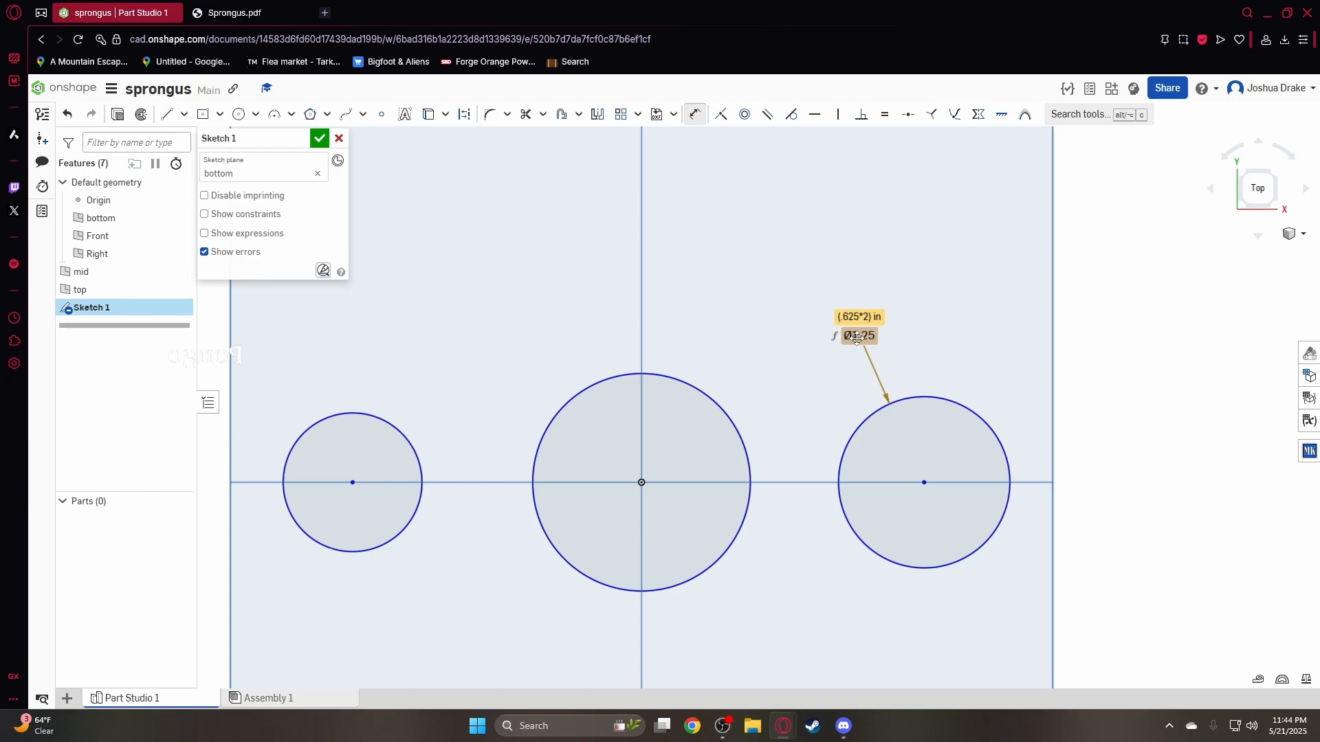
key(d)
click(598, 376)
click(597, 339)
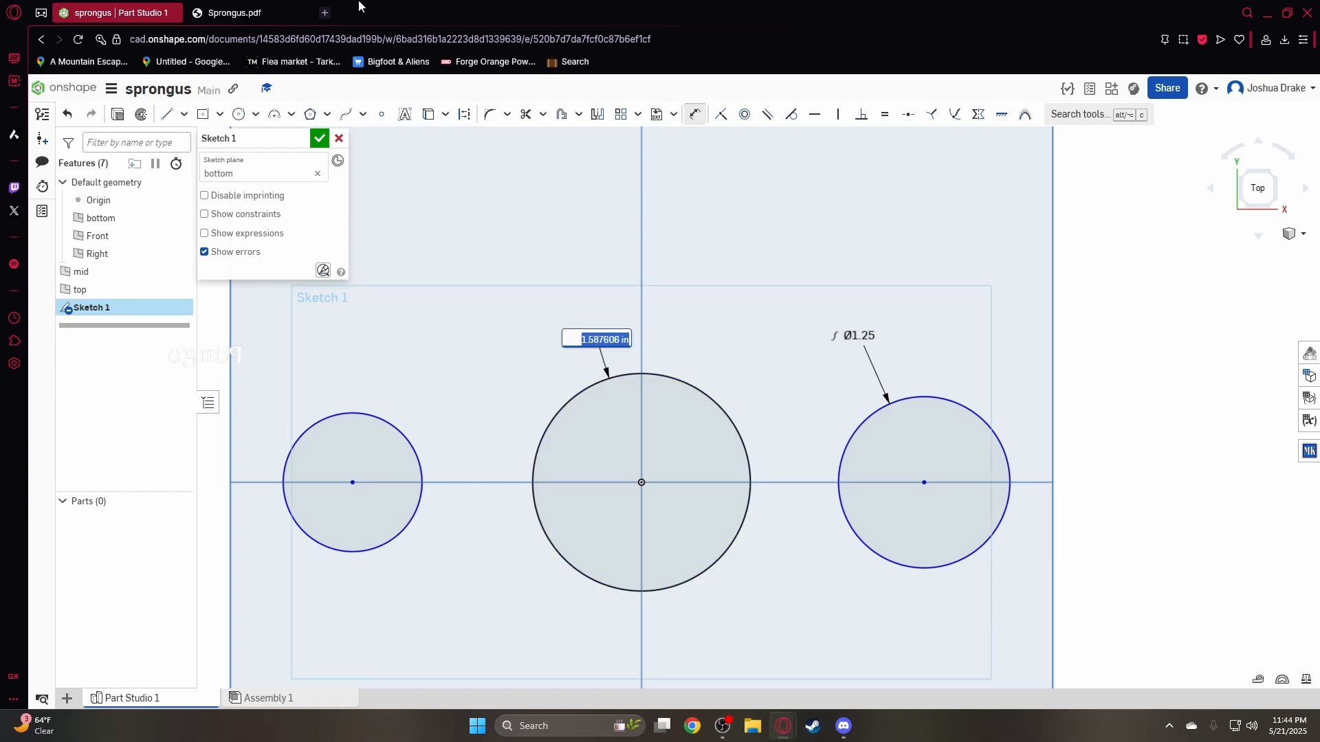
click(234, 12)
click(116, 12)
text(1.25*2)
key(Return)
Constrain the left circle to be equal in size to the right circle
scroll(751, 257, down, 3)
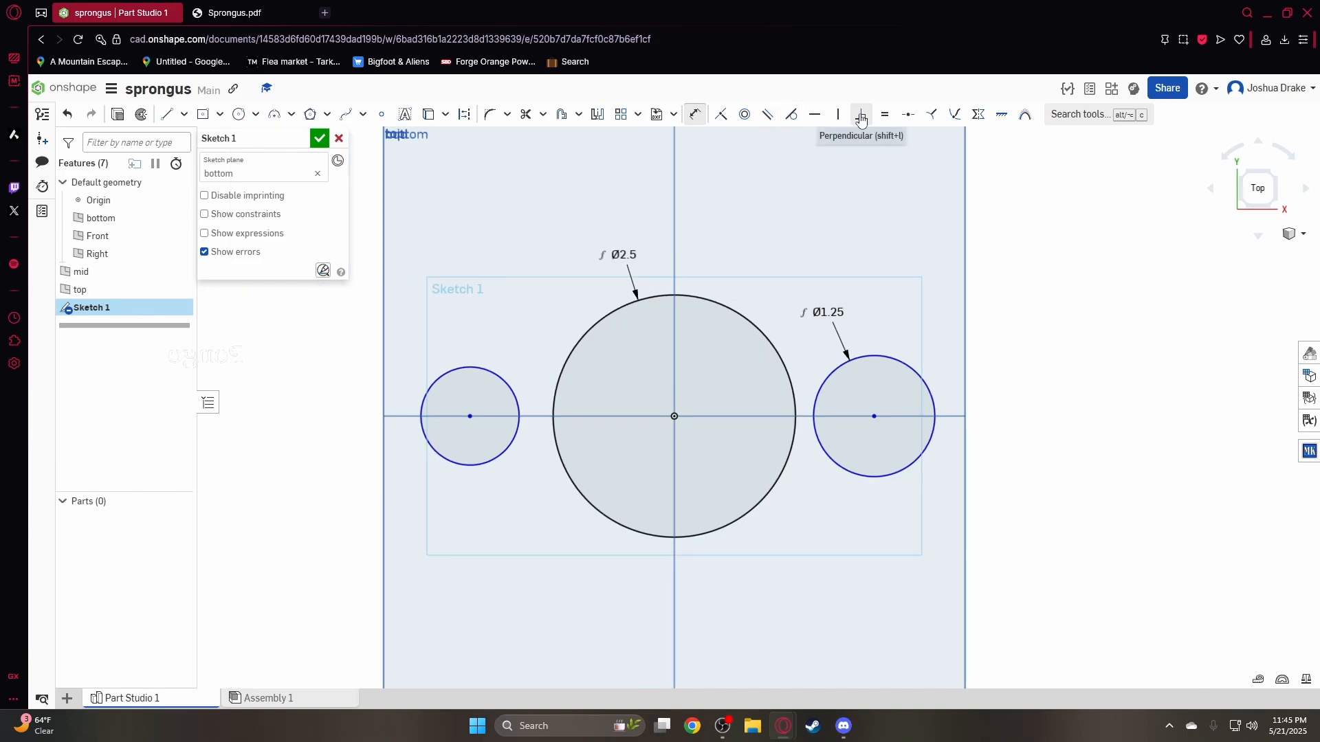
click(886, 118)
click(831, 376)
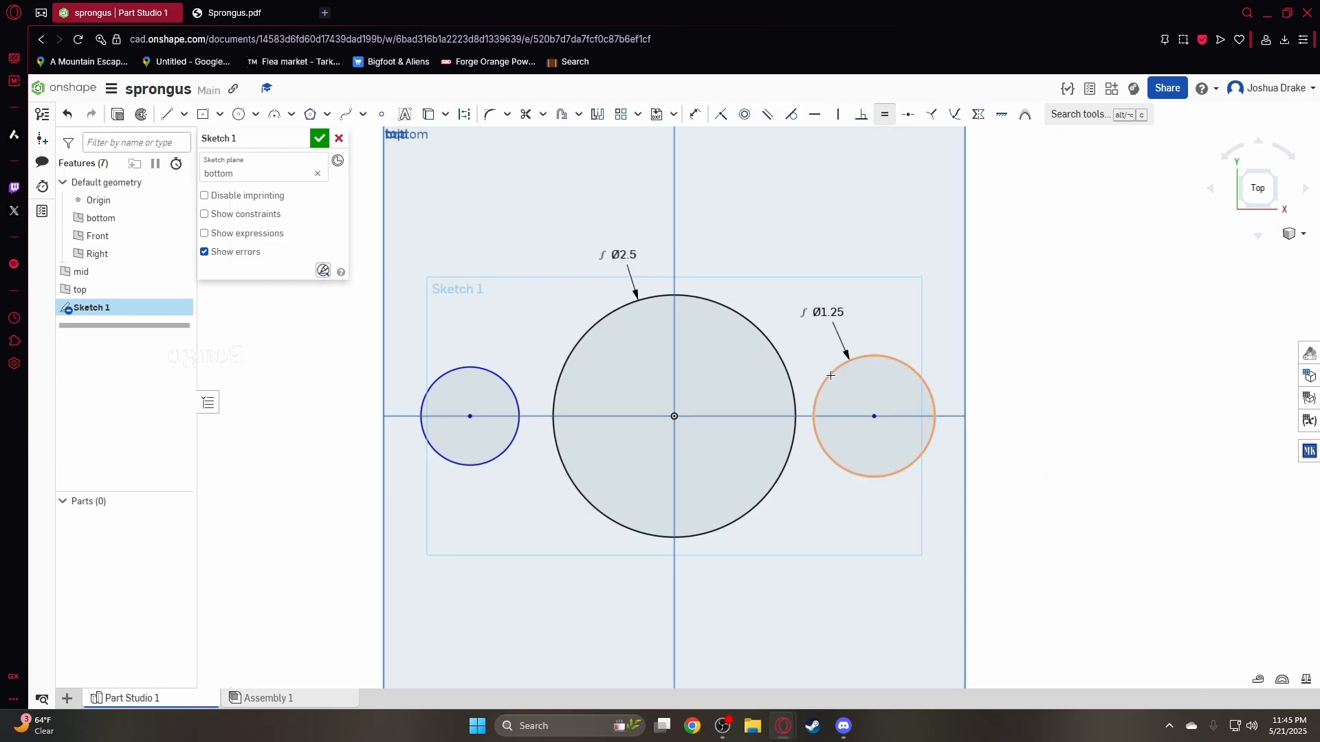
click(502, 378)
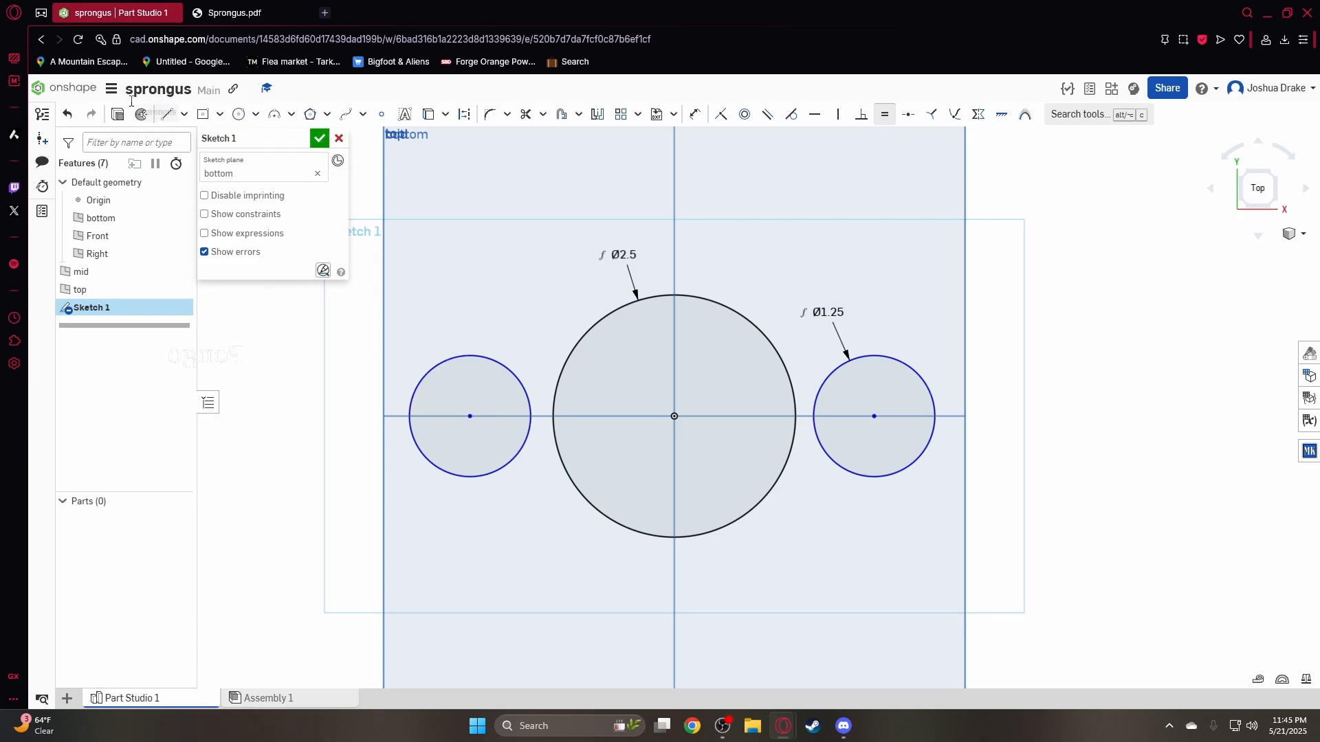
Draw upper lines joining the centre circle to the left and right circles, about 1.68 in and 1.54 in long
key(ctrl+Tab)
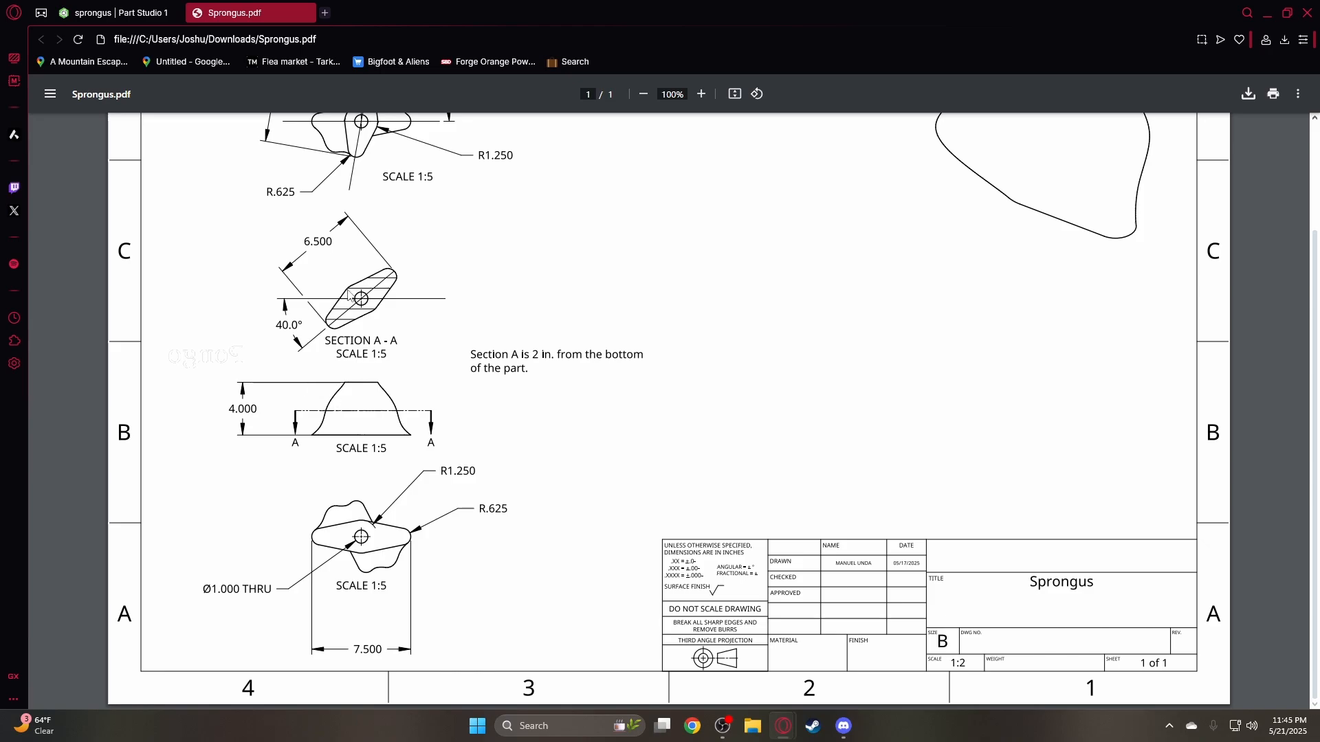
click(164, 10)
click(167, 114)
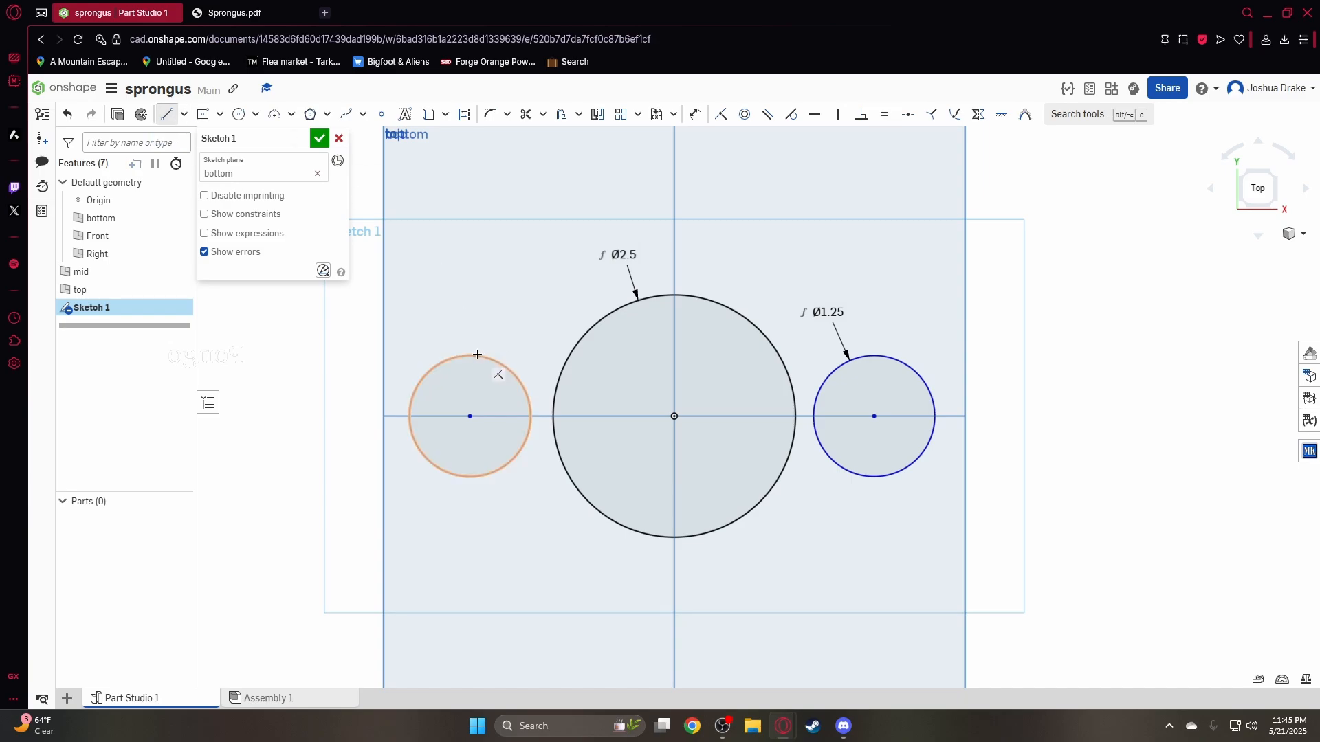
click(469, 355)
click(623, 305)
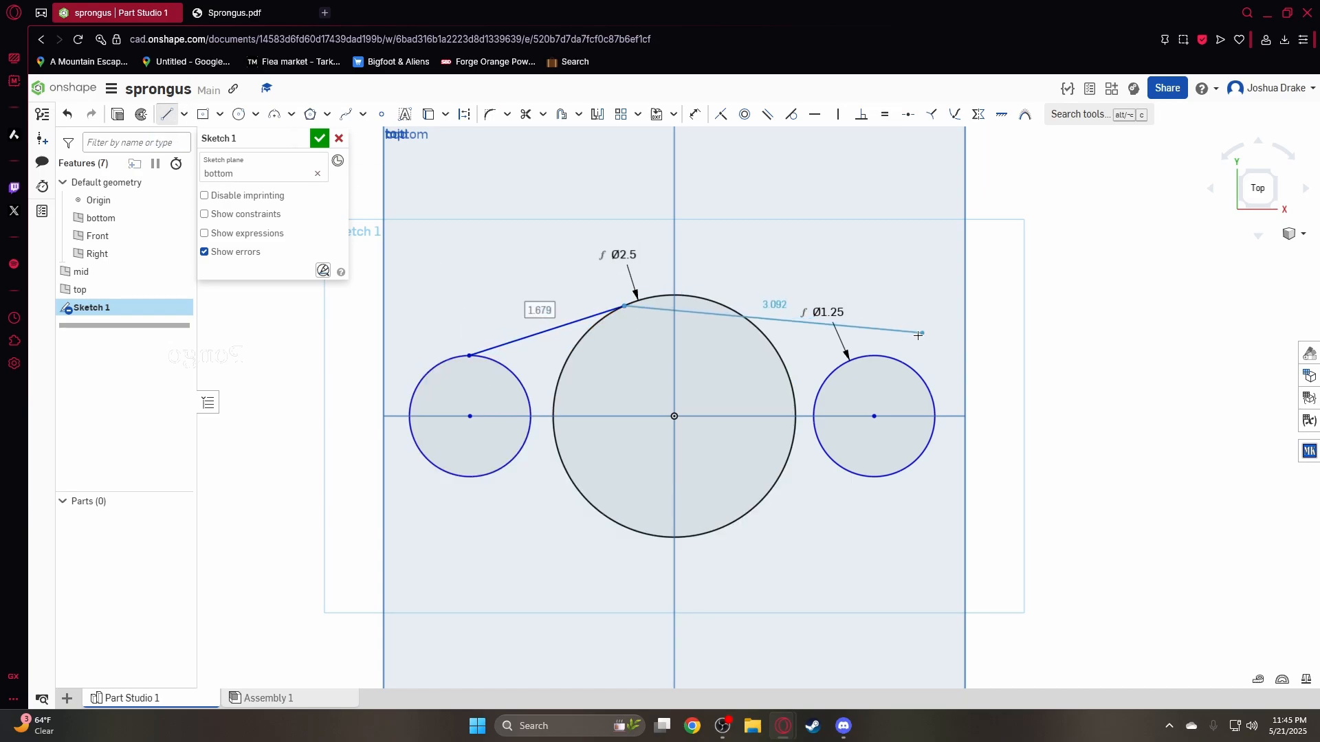
key(Escape)
click(725, 305)
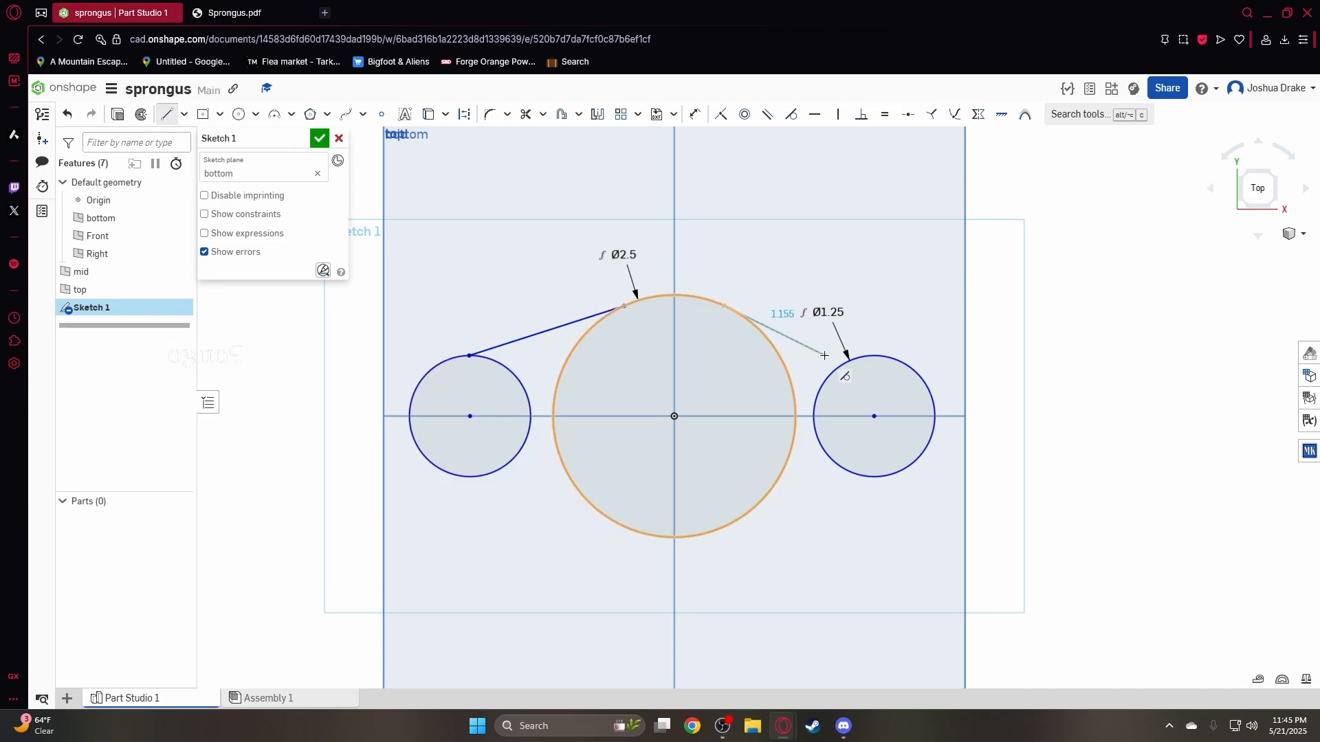
click(864, 356)
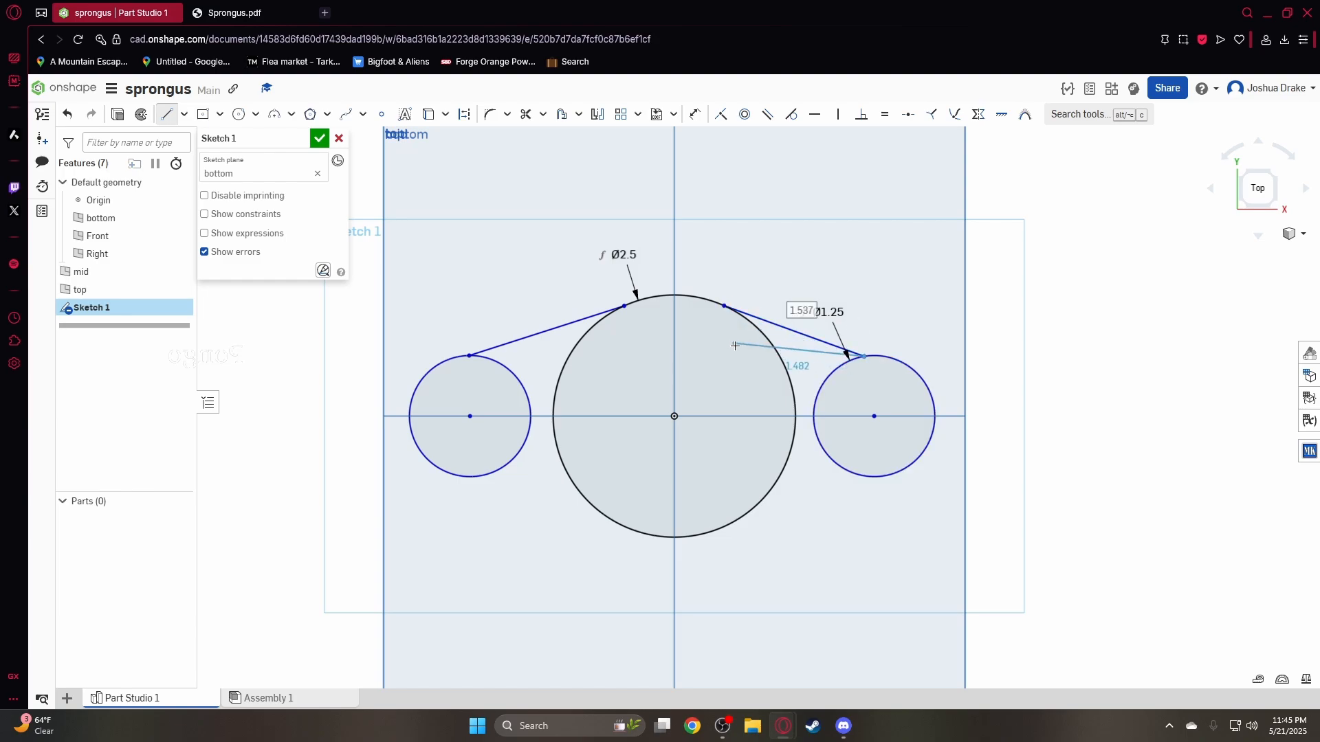
Draw lower lines joining the right and left circles to the centre circle, the left one about 1.68 in long
click(860, 479)
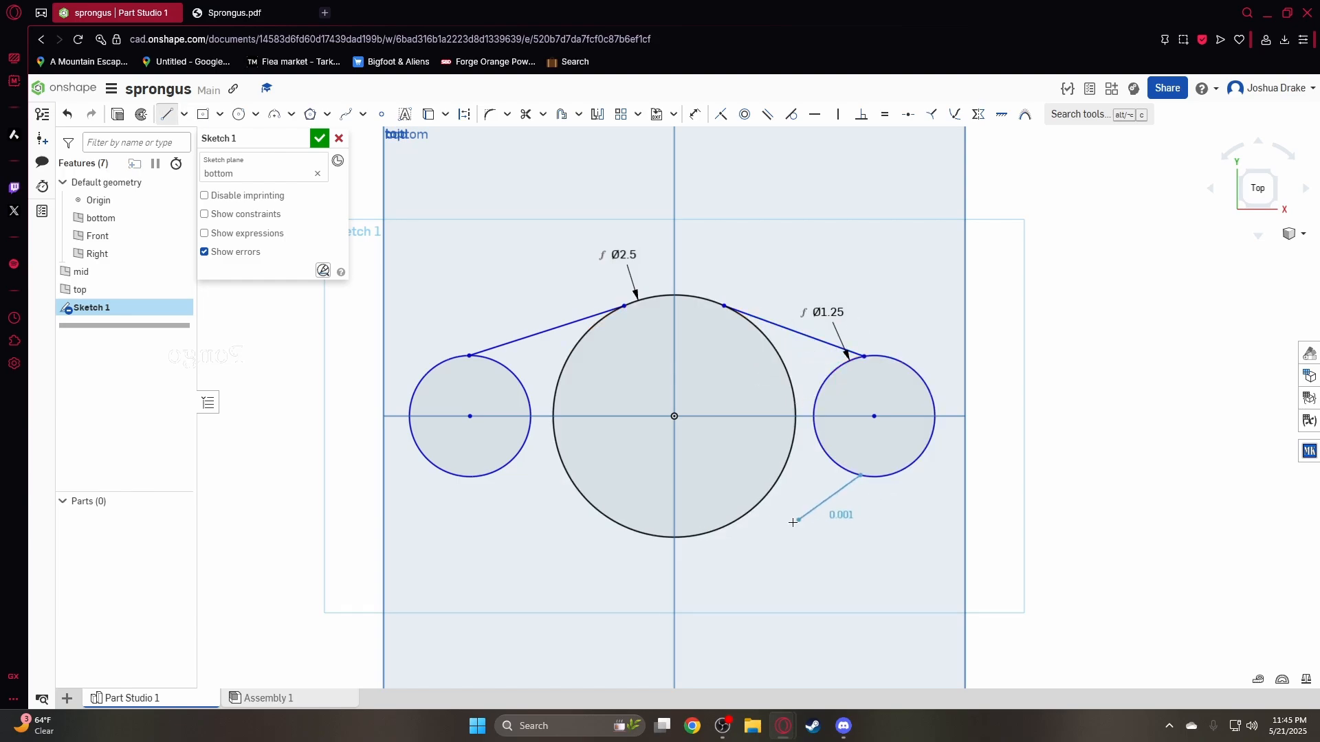
click(718, 529)
key(l)
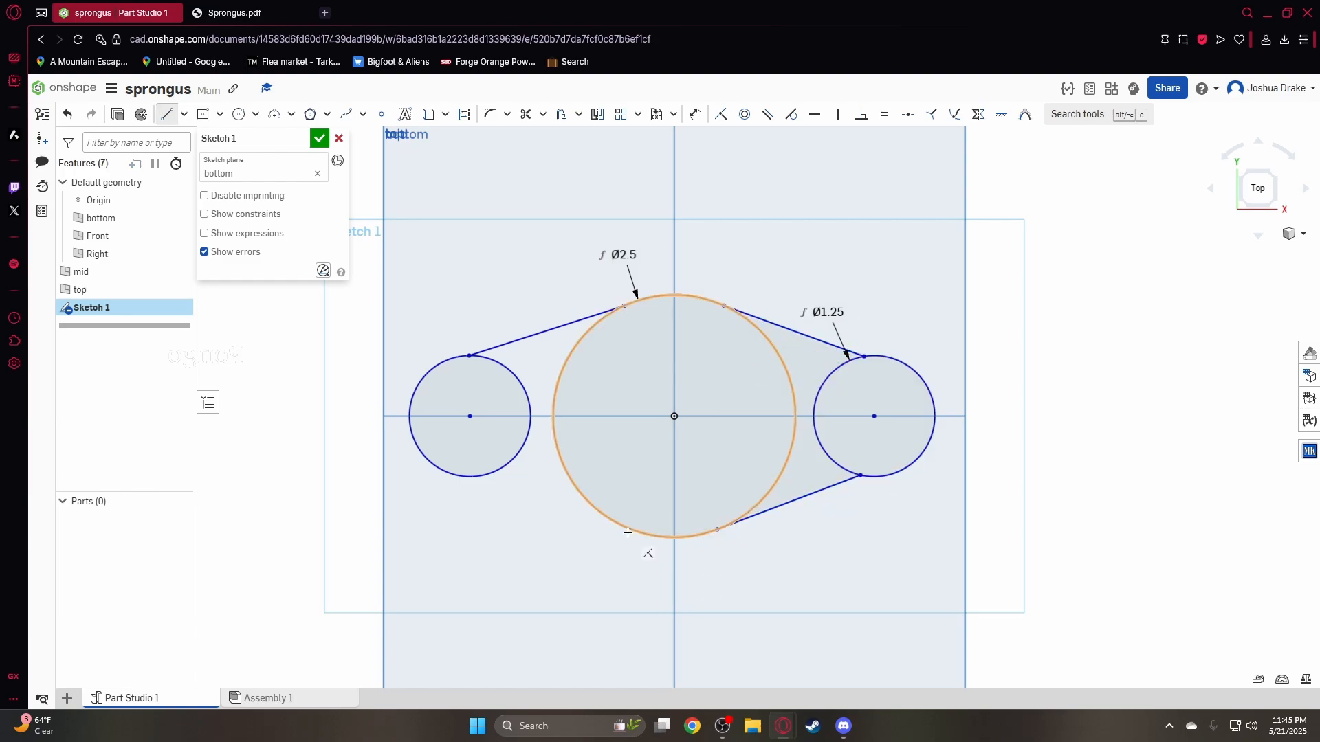
click(629, 529)
click(475, 476)
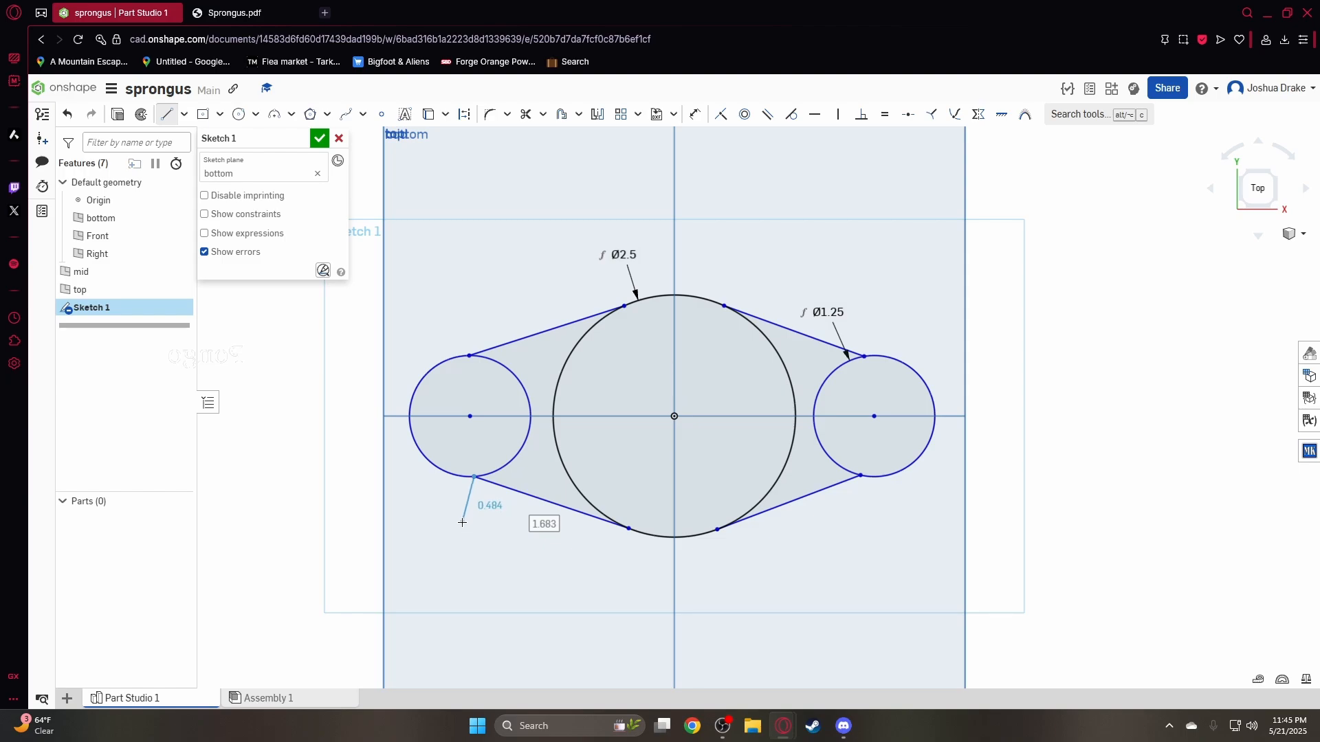
key(Escape)
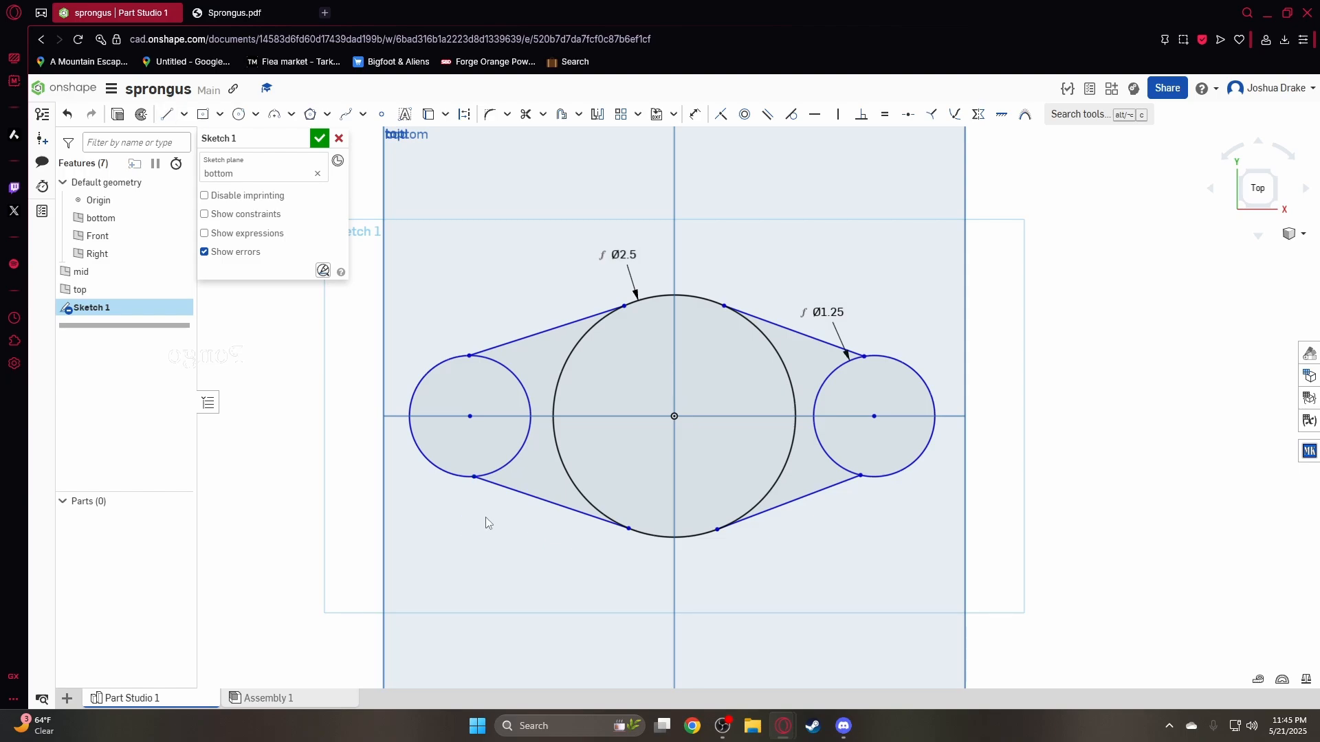
key(u)
click(409, 419)
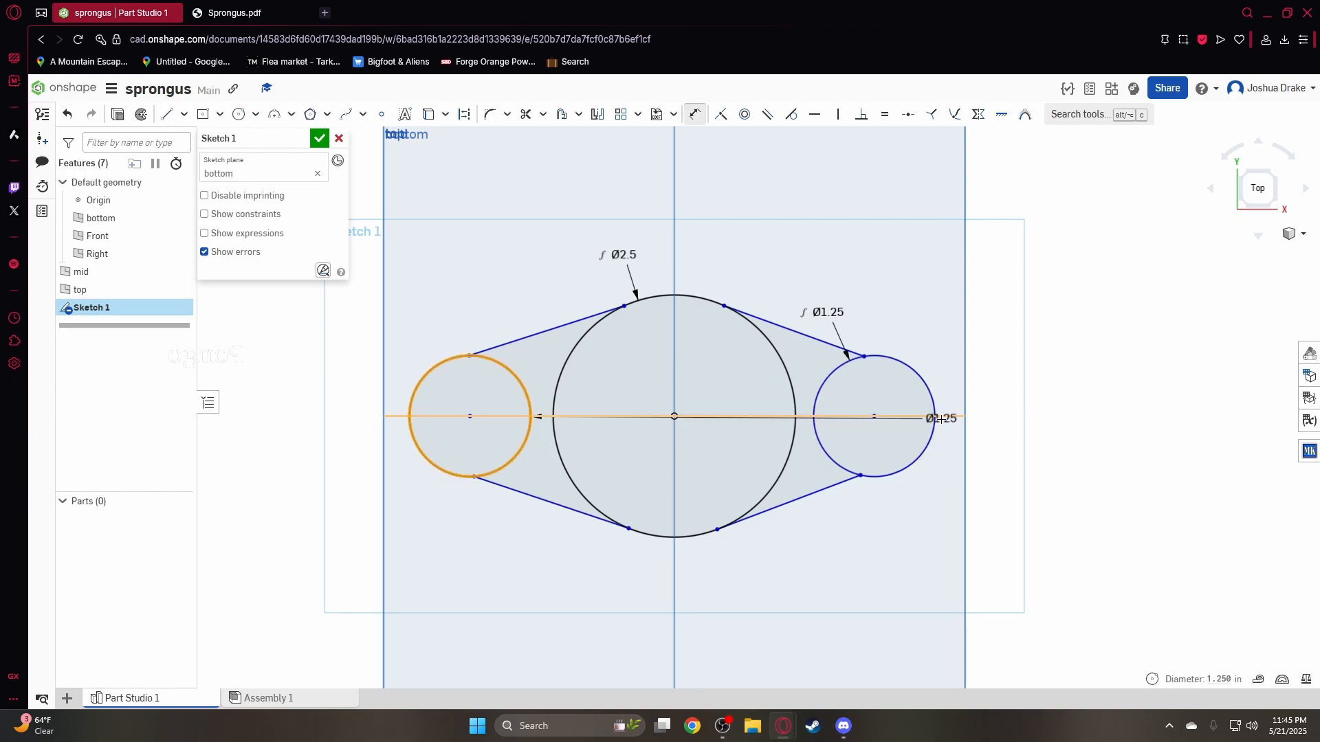
click(941, 416)
key(Escape)
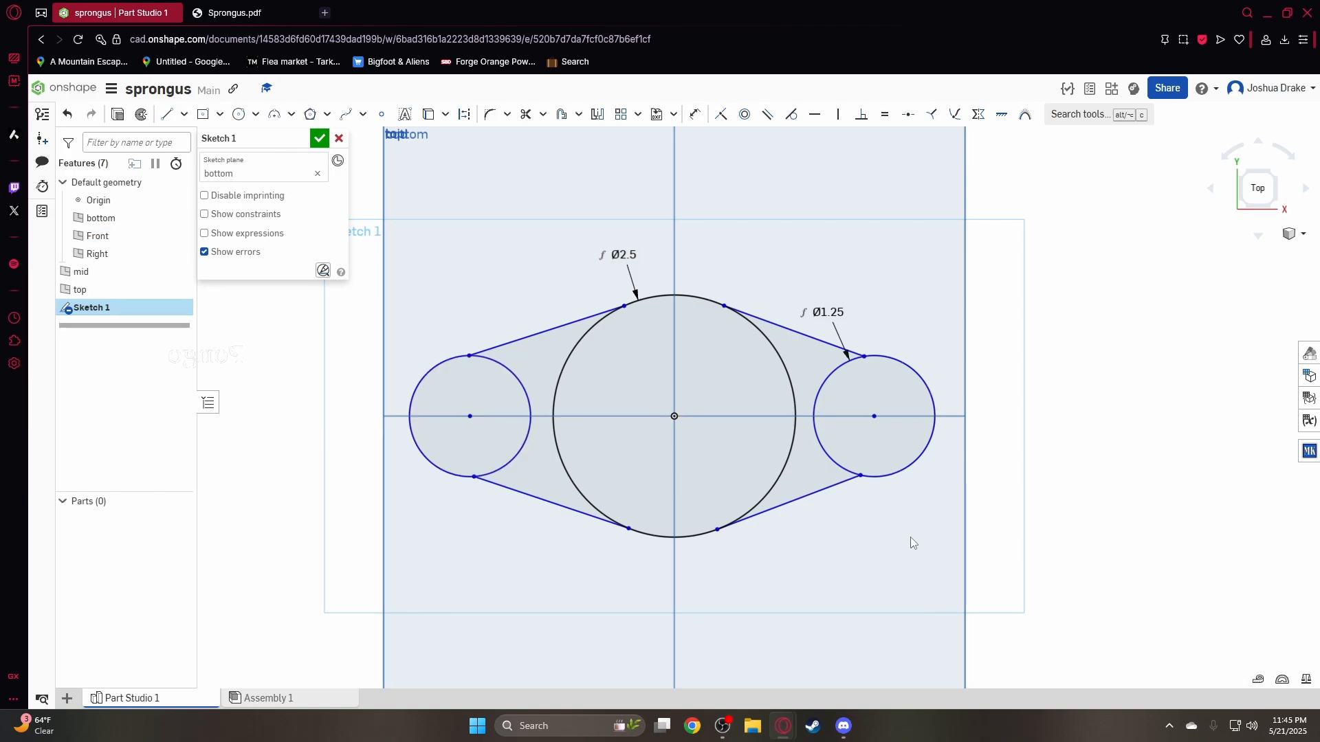
Dimension the overall width across the outer edges of the left and right circles as 7.5 in, taken from Sprongus.pdf
click(413, 418)
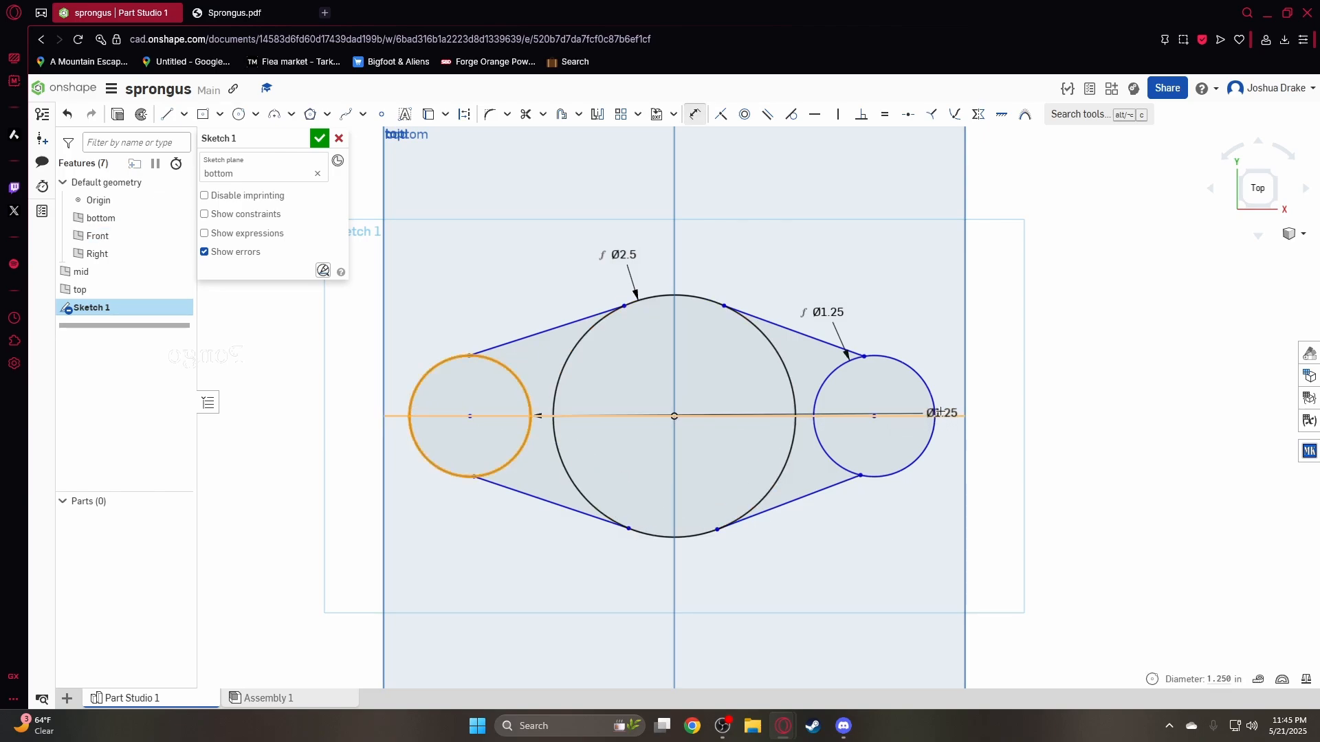
click(936, 407)
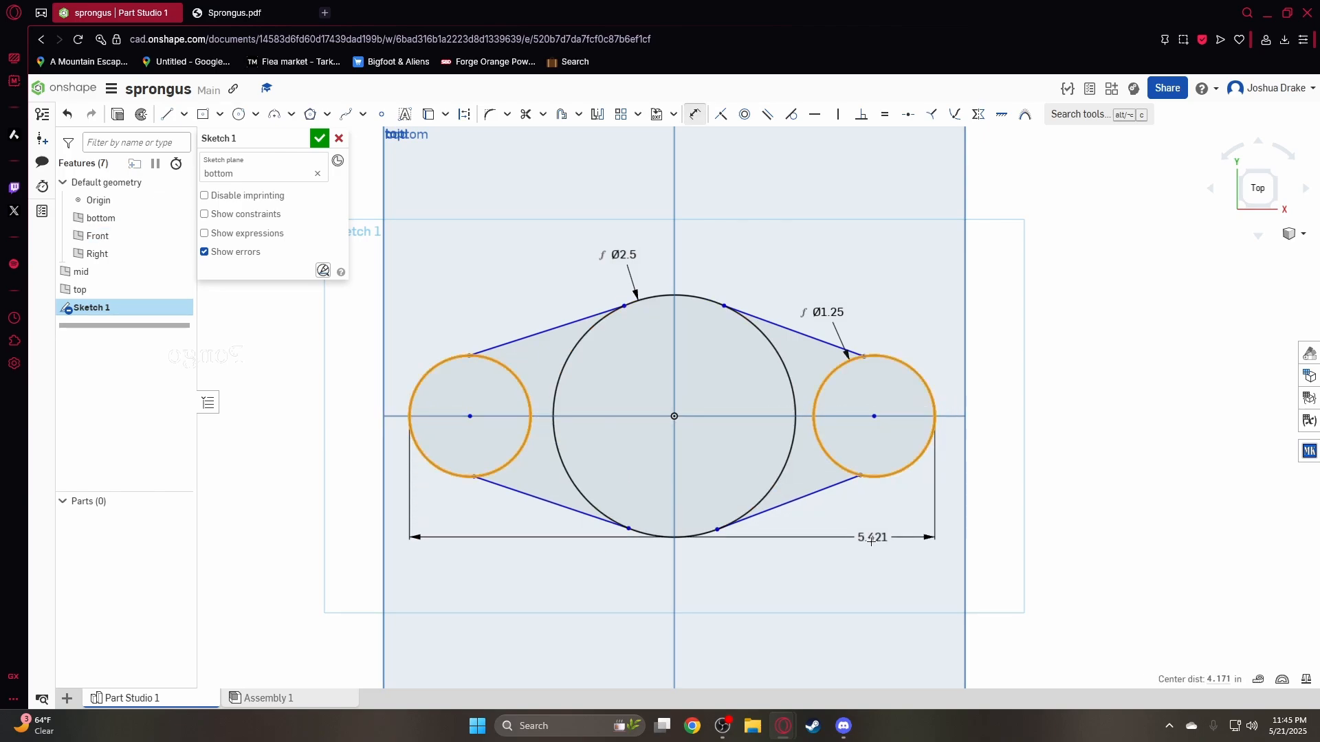
scroll(828, 583, down, 3)
click(820, 611)
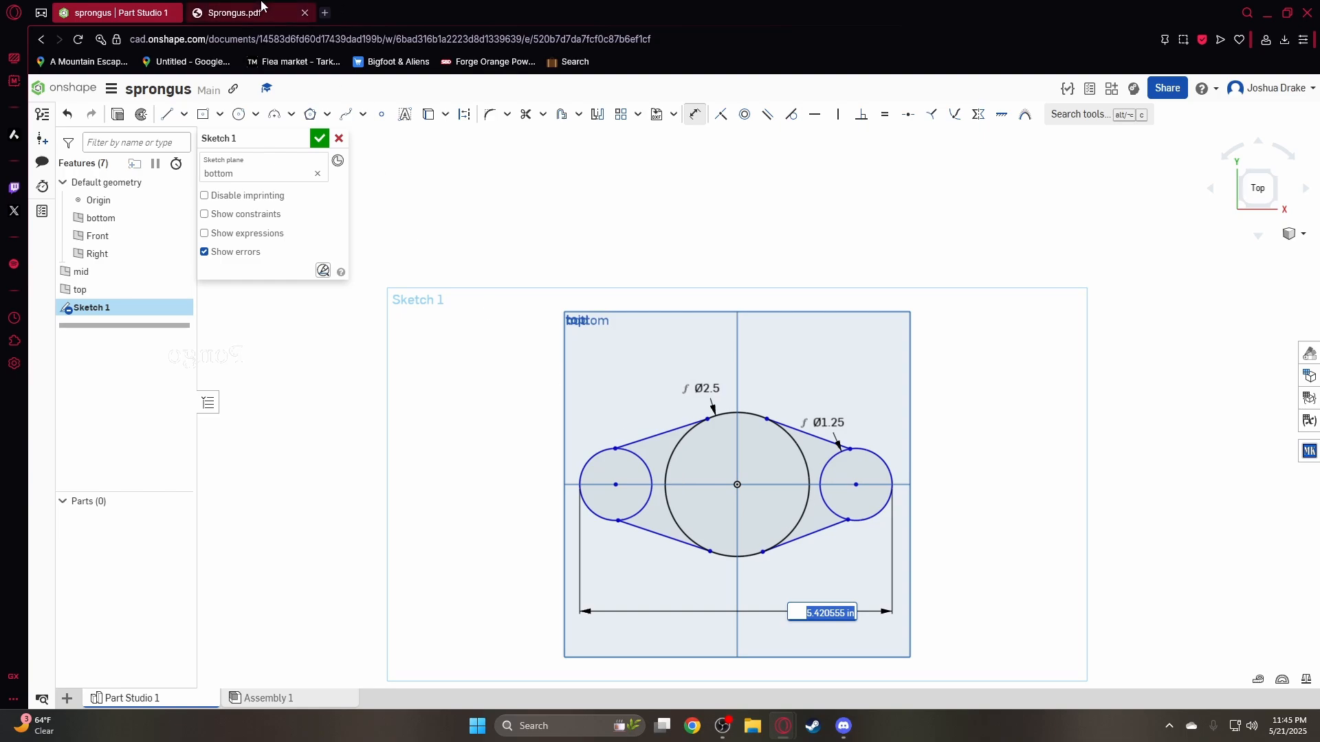
click(234, 12)
click(114, 12)
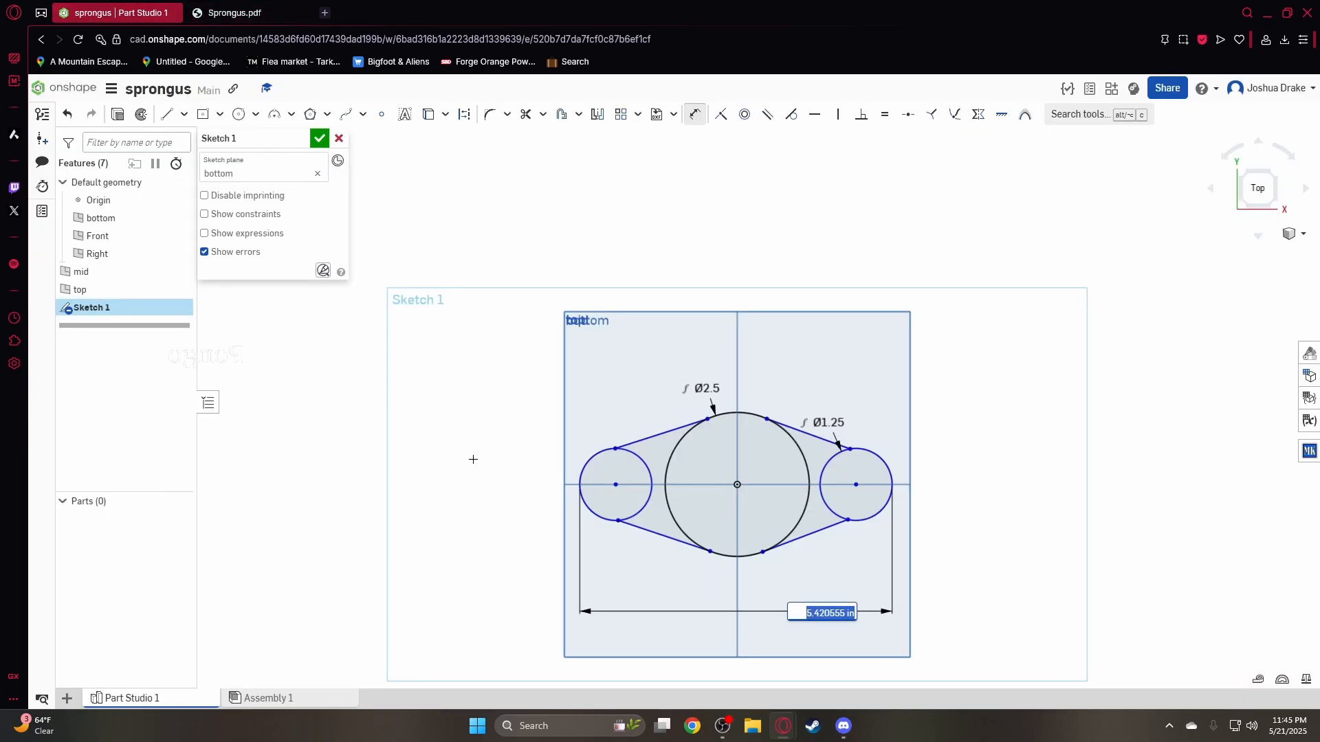
text(7.5)
key(Return)
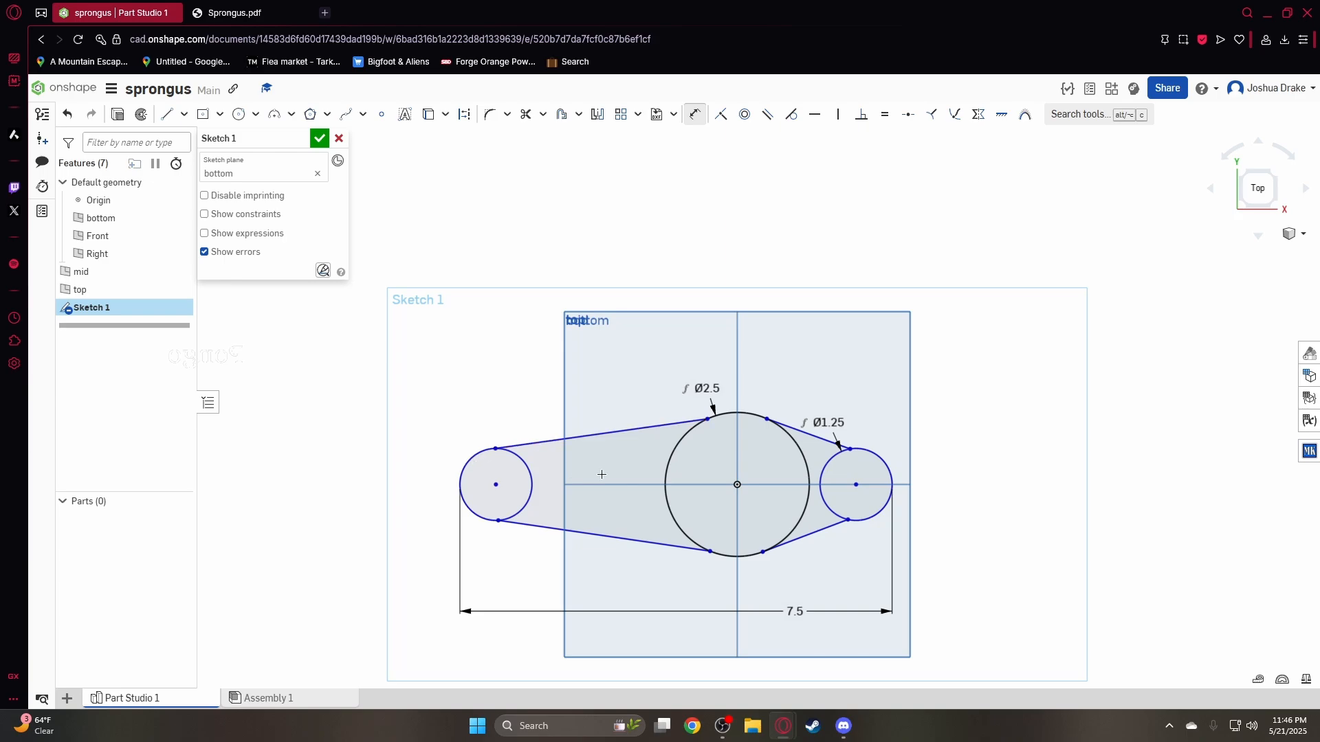
Check the bottom view in Sprongus.pdf and make the upper left and upper right lines tangent to the centre circle
scroll(623, 468, up, 2)
middle_drag(620, 518, 547, 418)
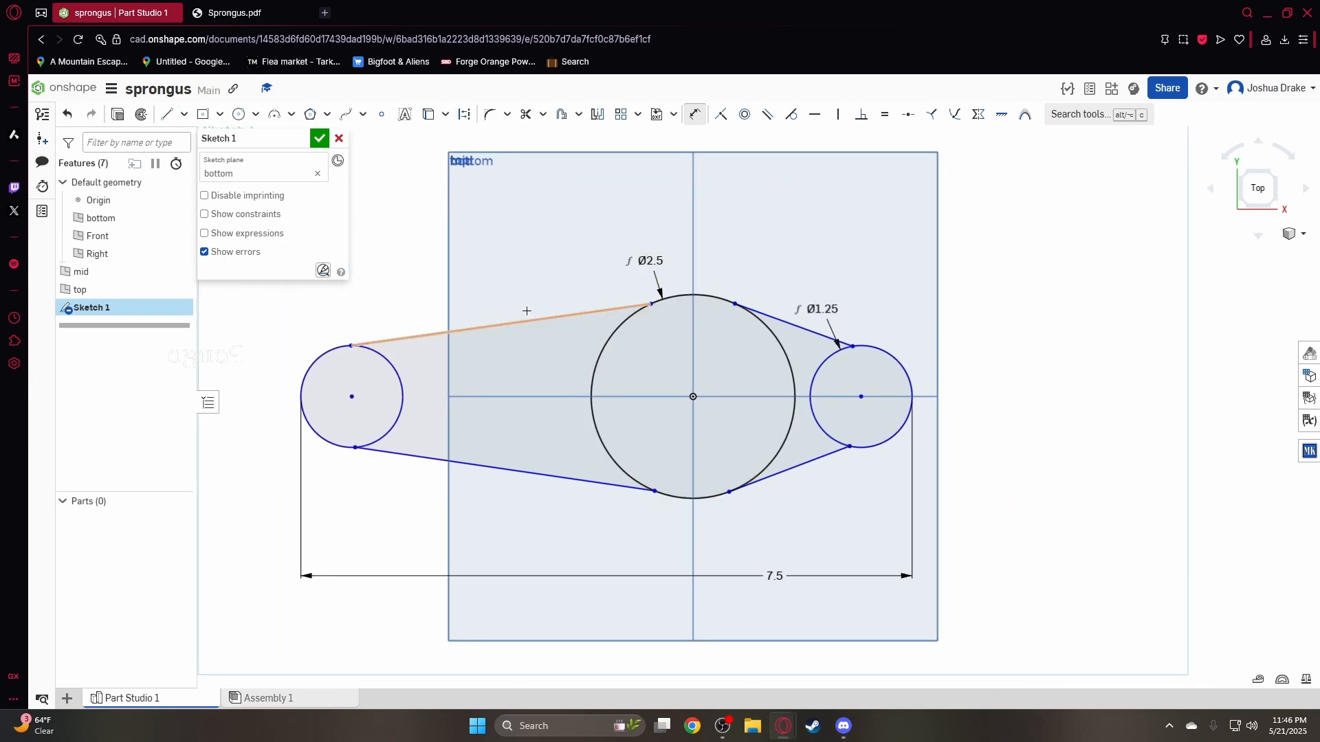
click(286, 7)
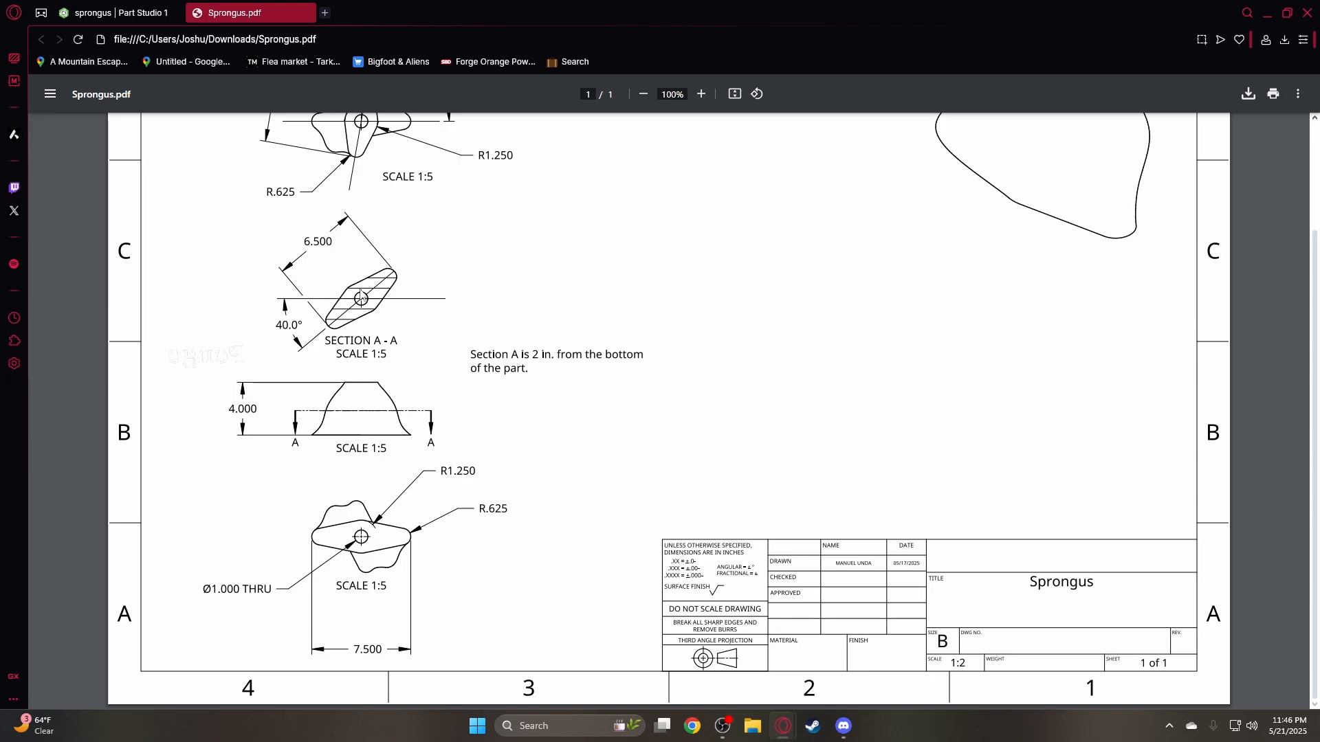
click(110, 12)
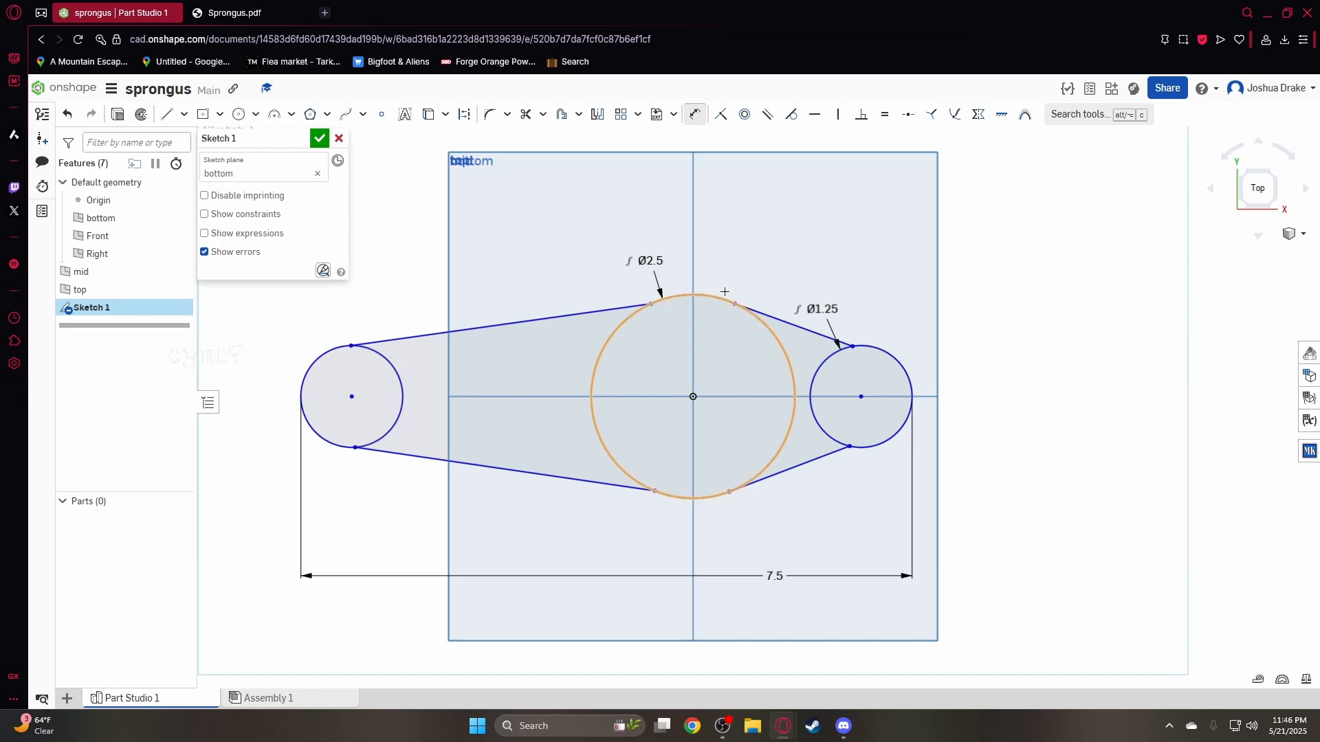
click(791, 114)
click(578, 314)
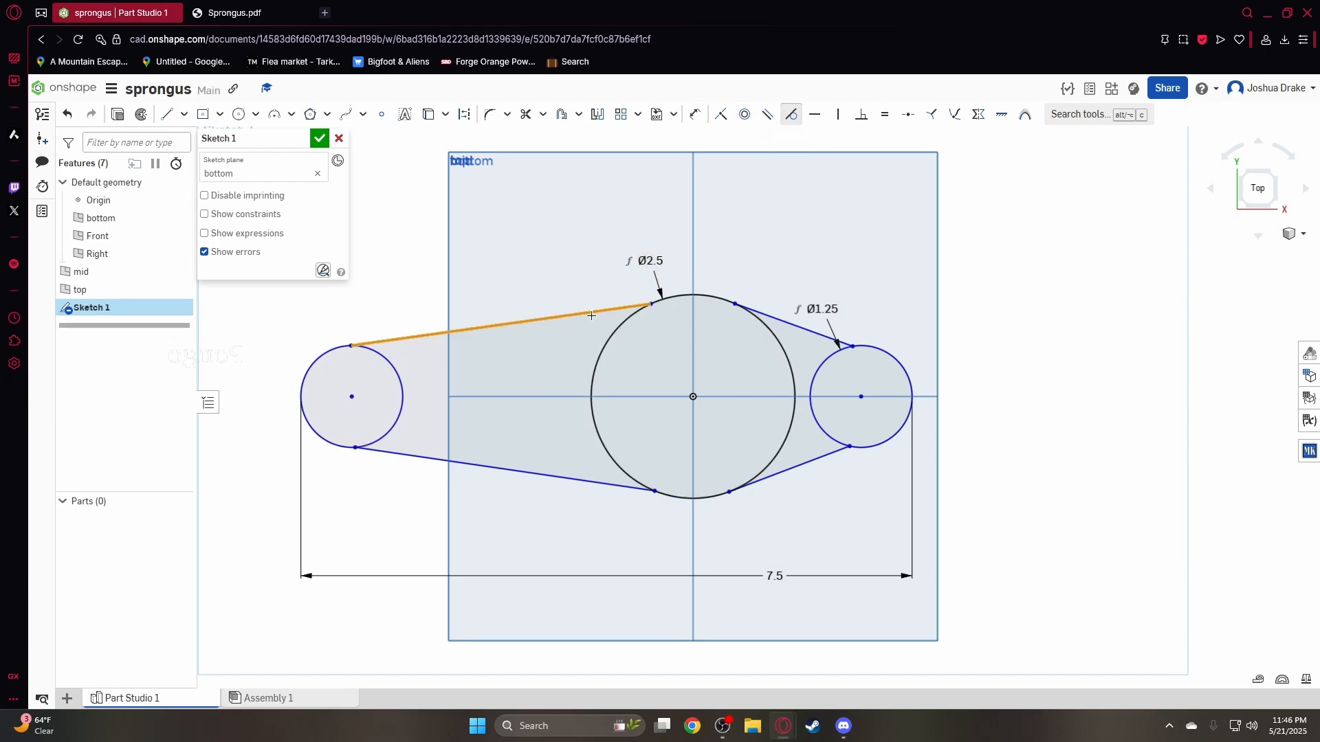
click(674, 301)
click(781, 320)
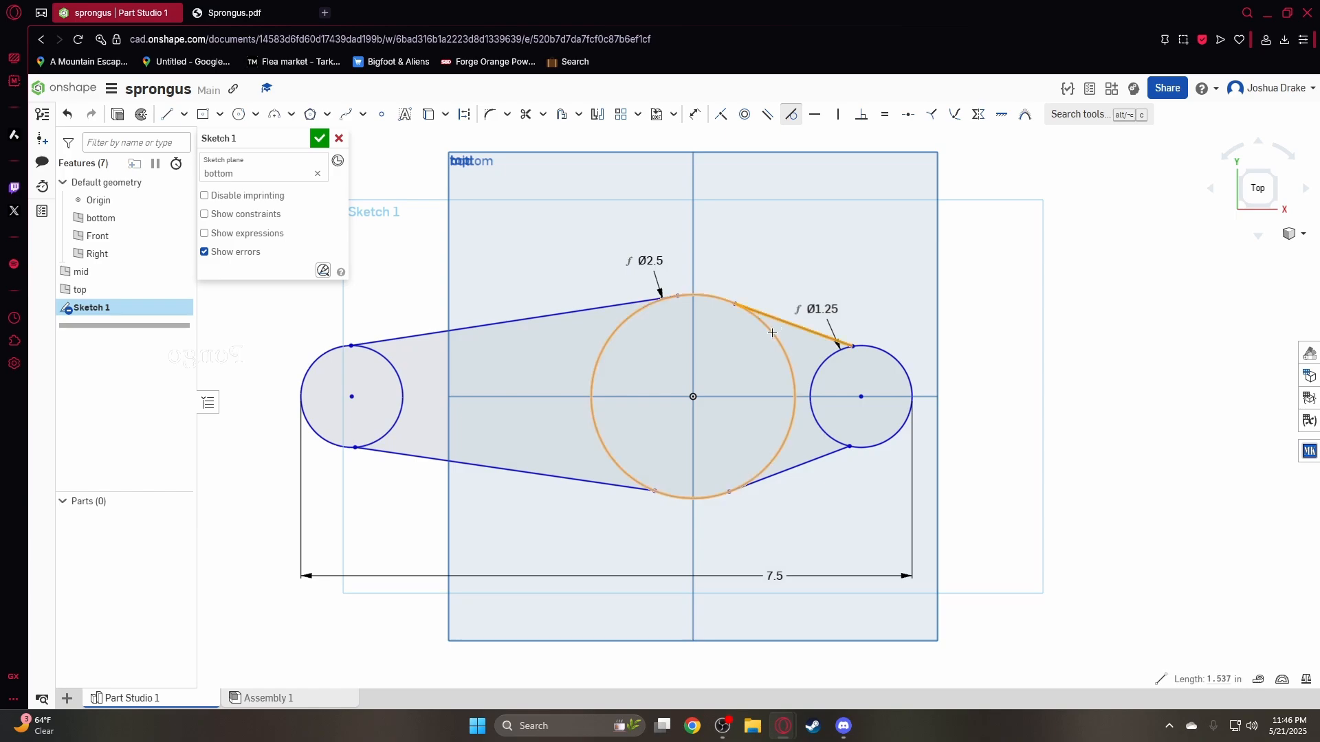
click(779, 339)
Make both right-hand lines tangent to the right circle, and the lower one tangent to the centre circle as well
click(823, 339)
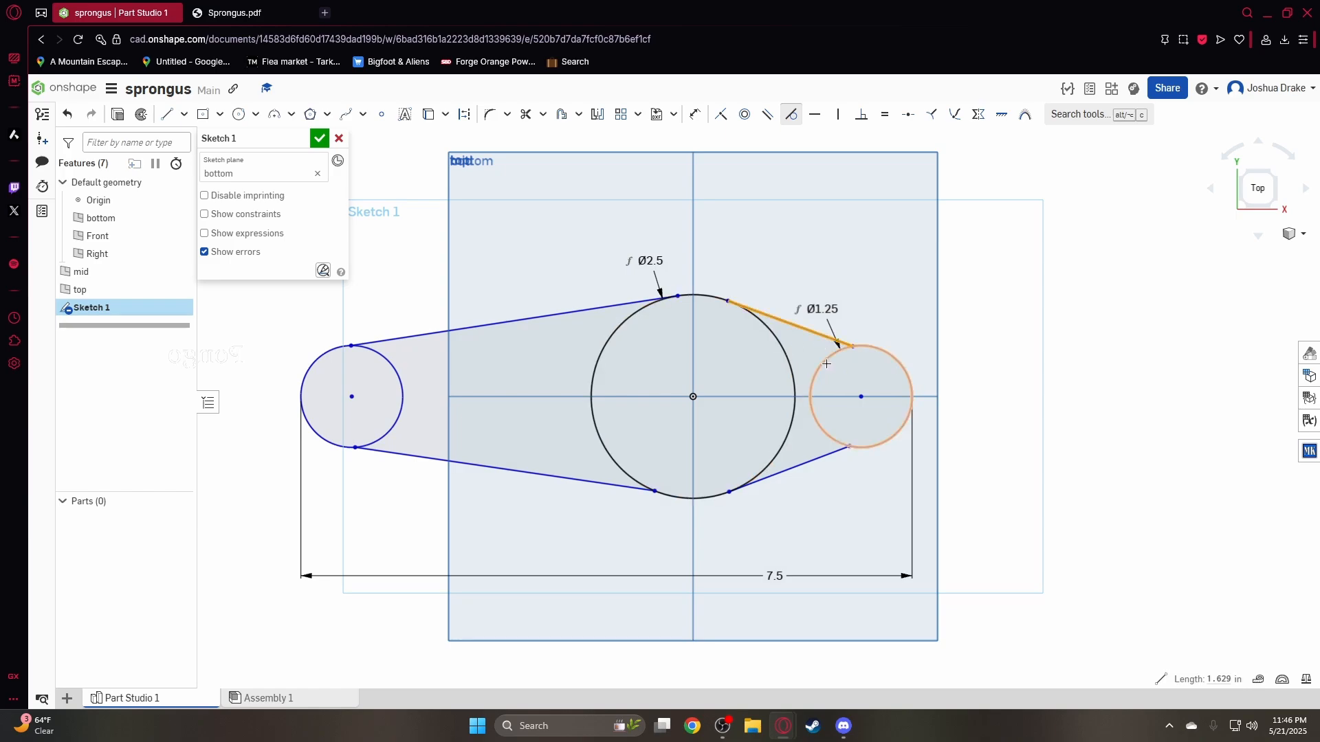
click(827, 365)
click(819, 456)
click(832, 440)
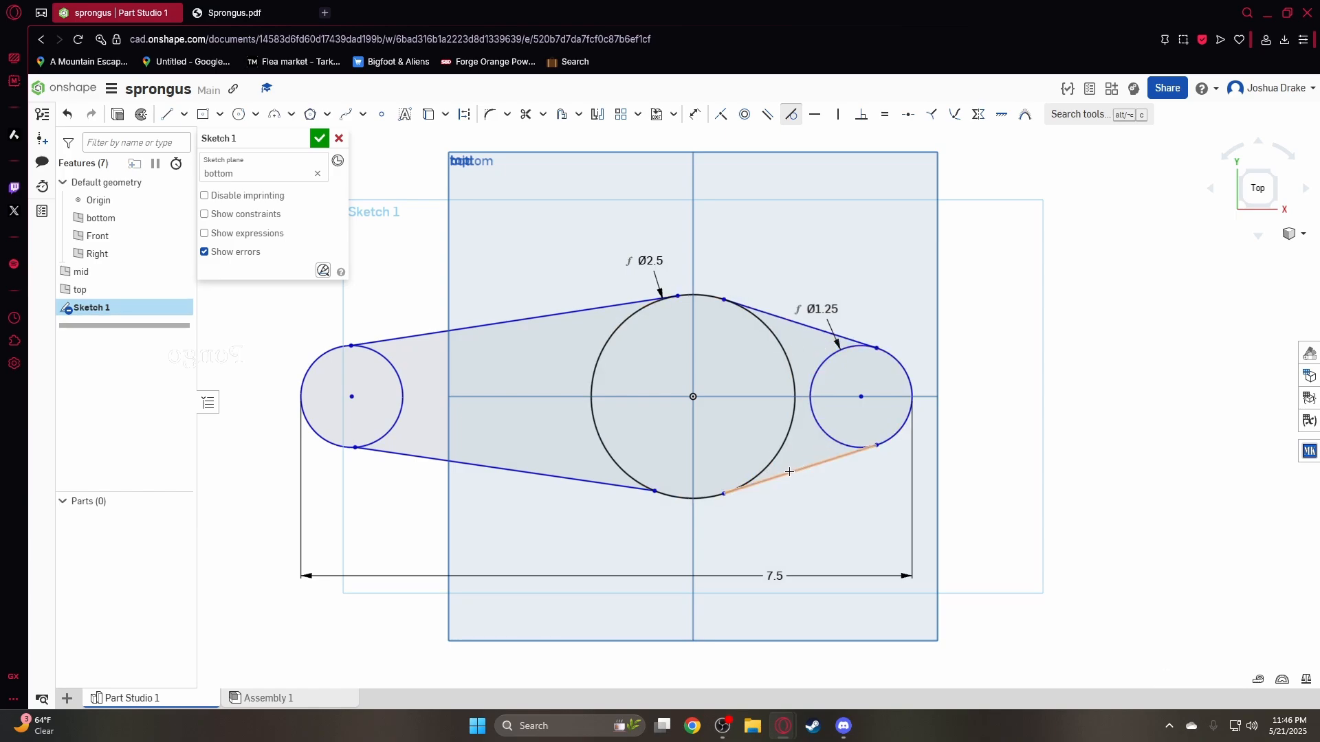
Make the lower left line tangent to the centre circle and both left-hand lines tangent to the left circle
click(663, 496)
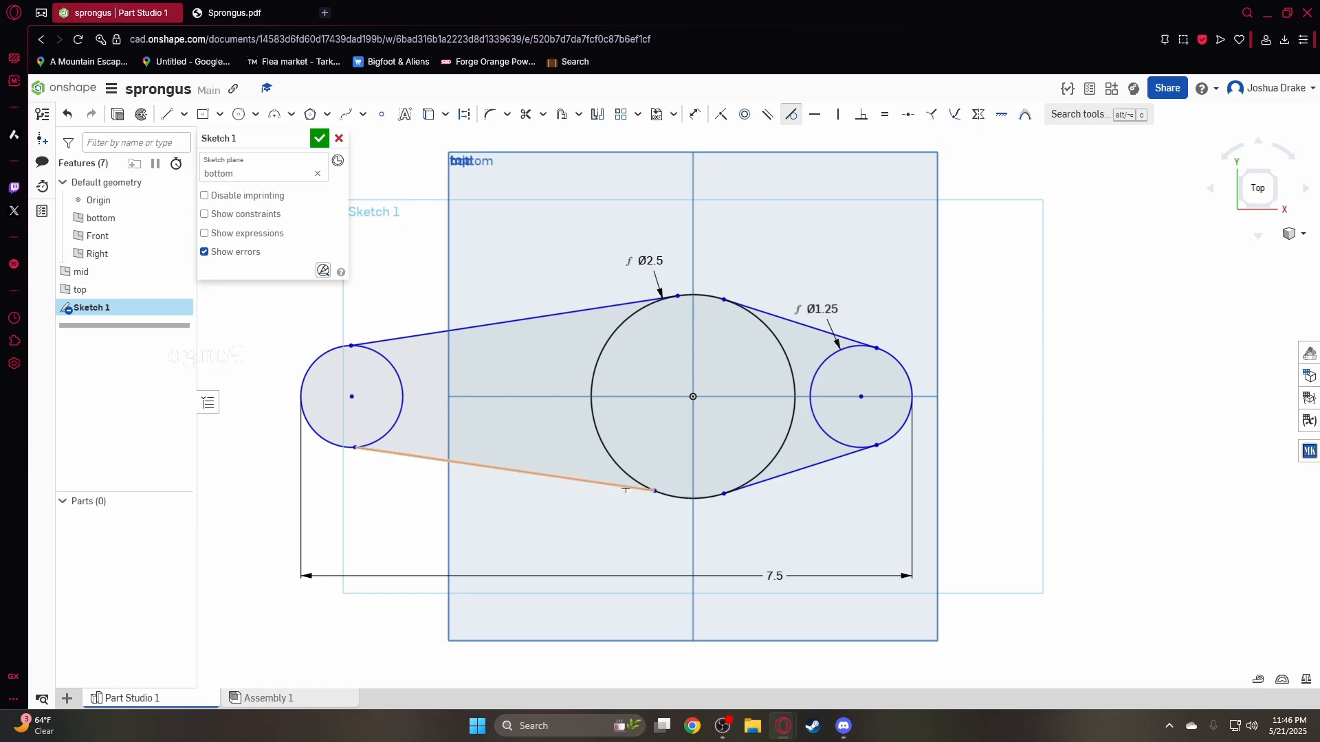
click(404, 464)
click(403, 456)
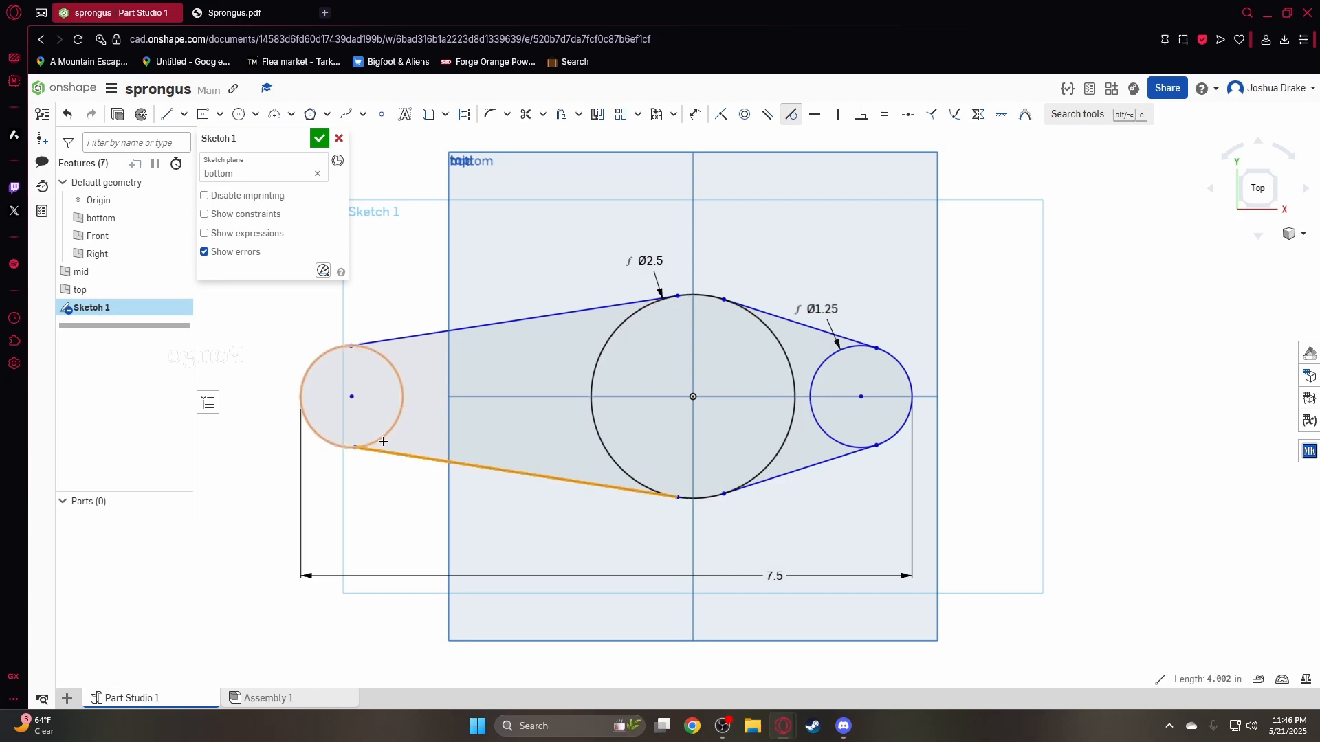
click(398, 415)
click(390, 364)
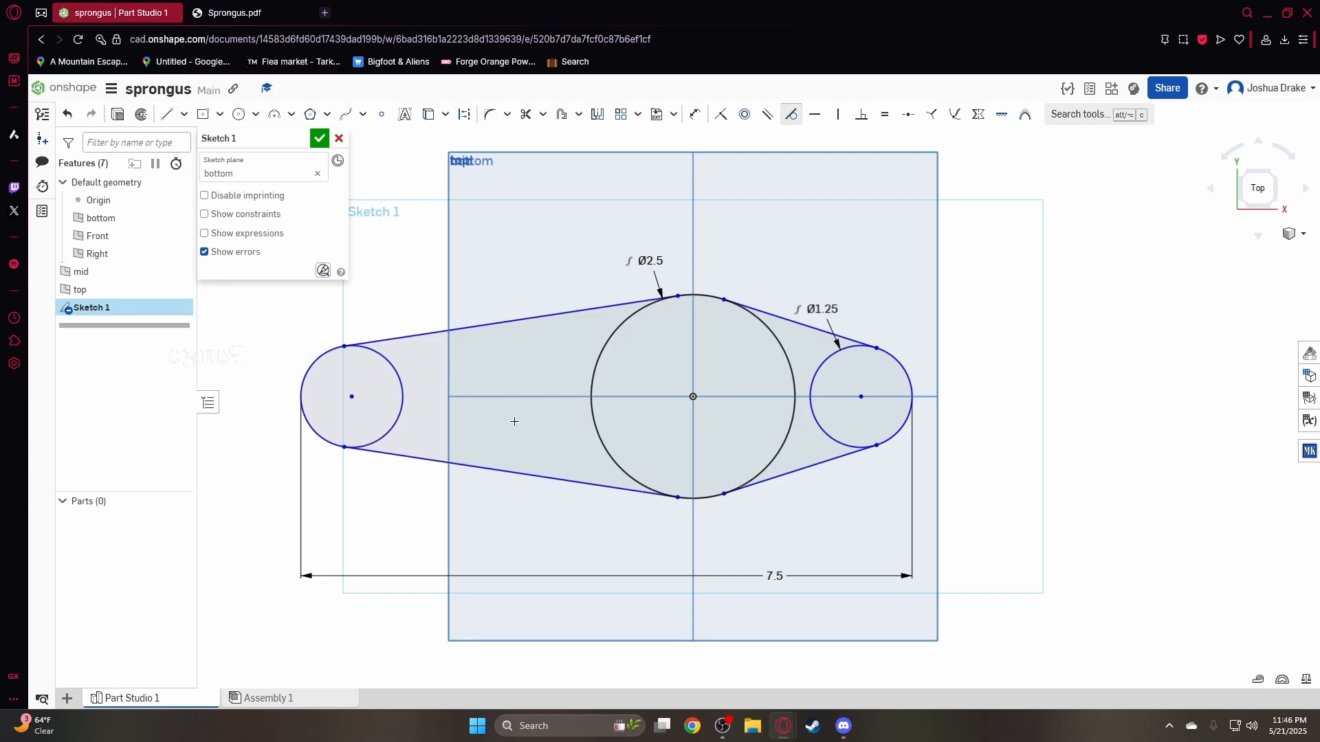
Constrain the upper left and upper right lines to equal length, and do the same for the two lower lines
click(768, 114)
click(885, 114)
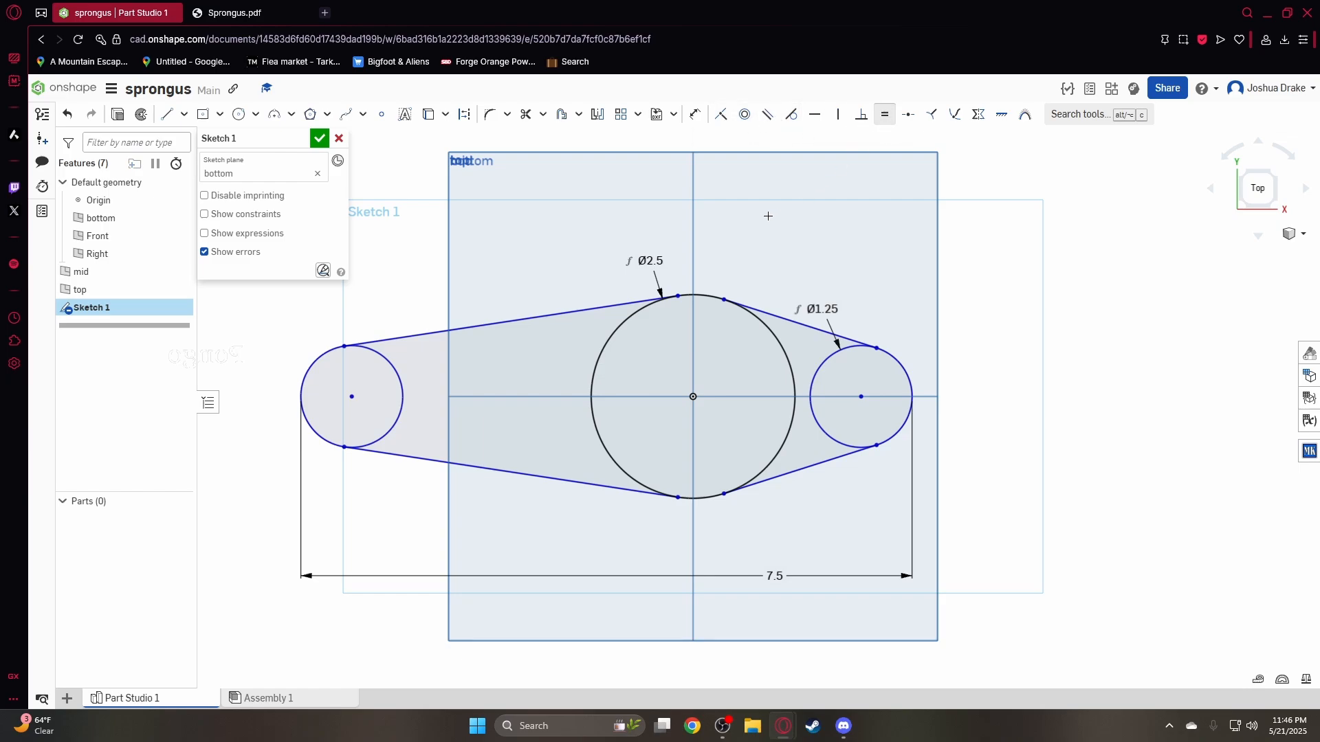
click(603, 308)
click(798, 323)
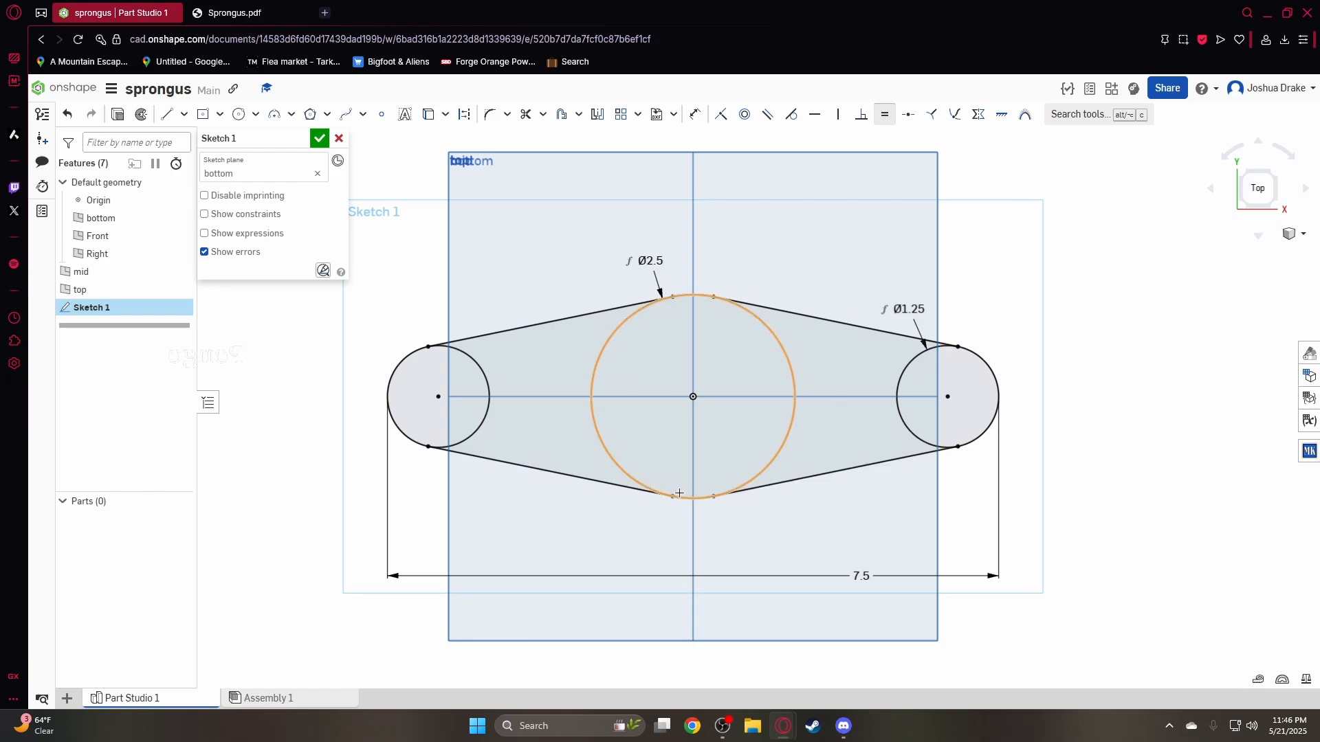
click(746, 489)
click(596, 486)
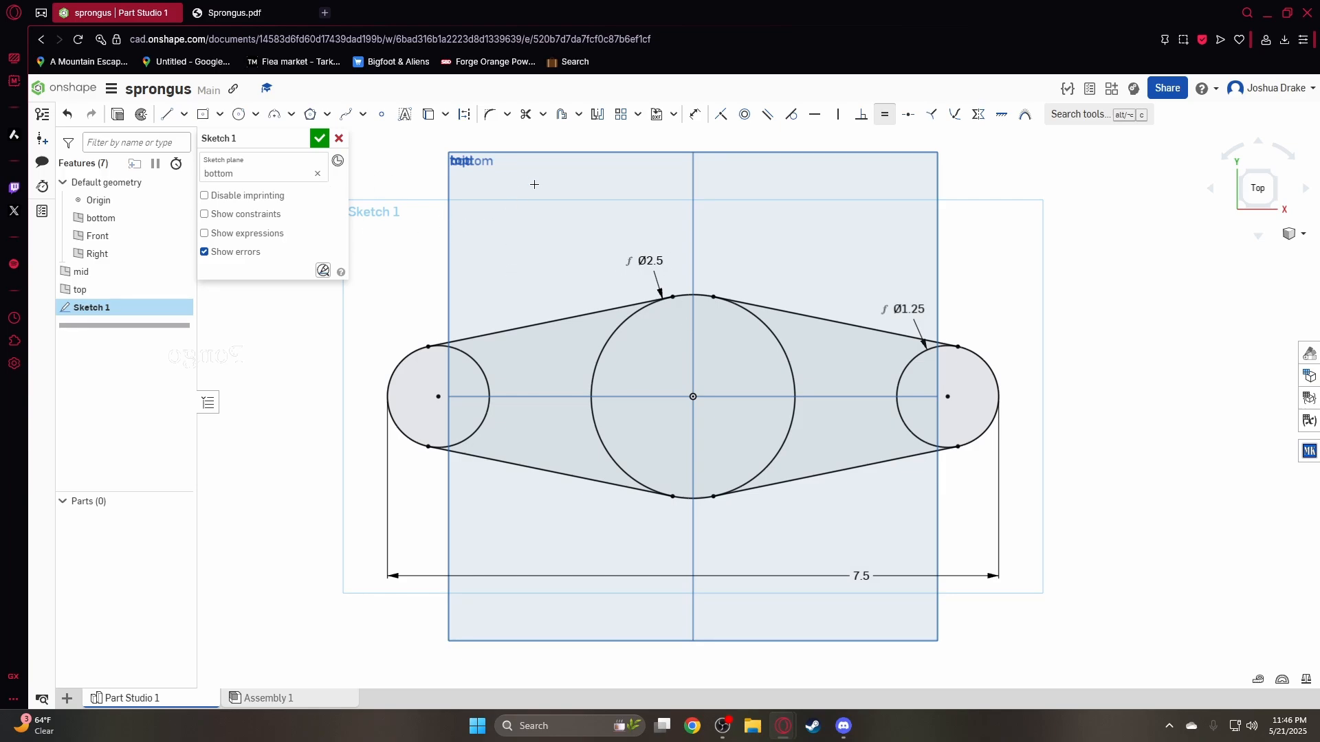
Trim the inner arcs of the left, centre and right circles so only the outer outline of the profile remains
click(526, 114)
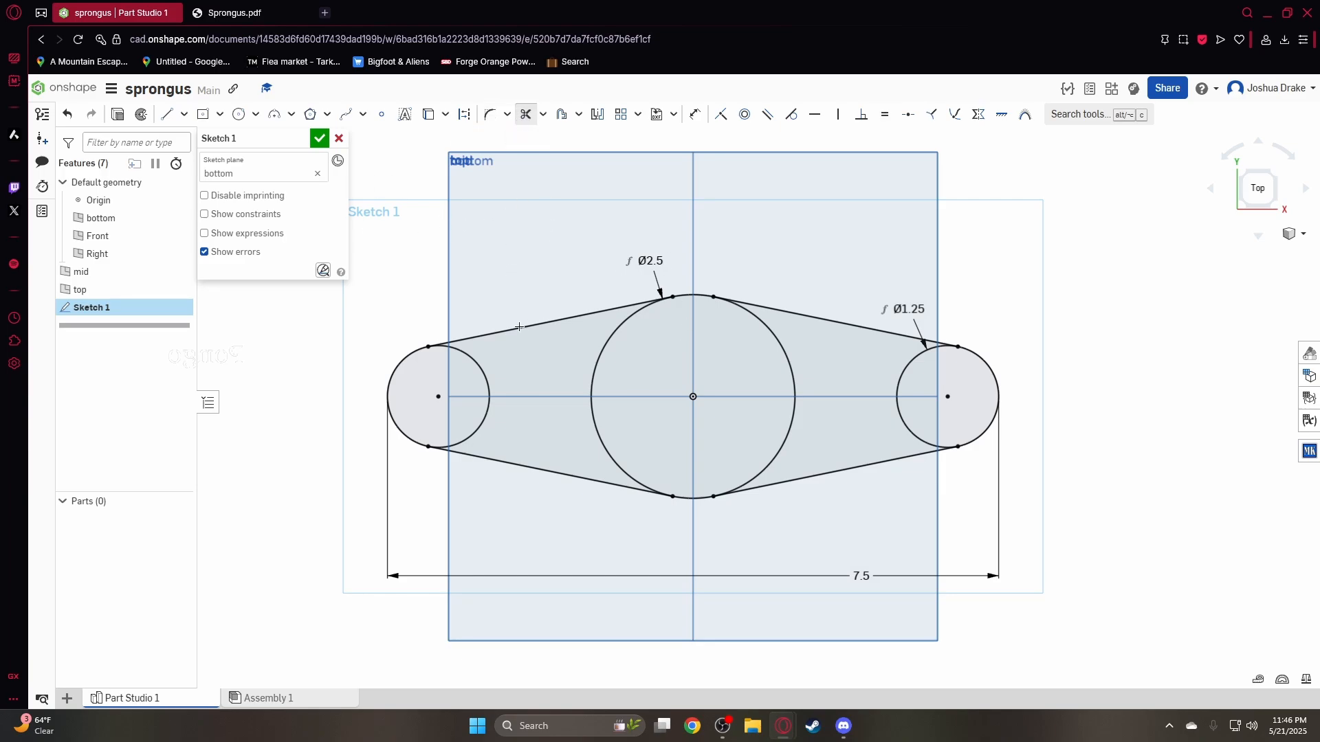
click(474, 366)
click(592, 381)
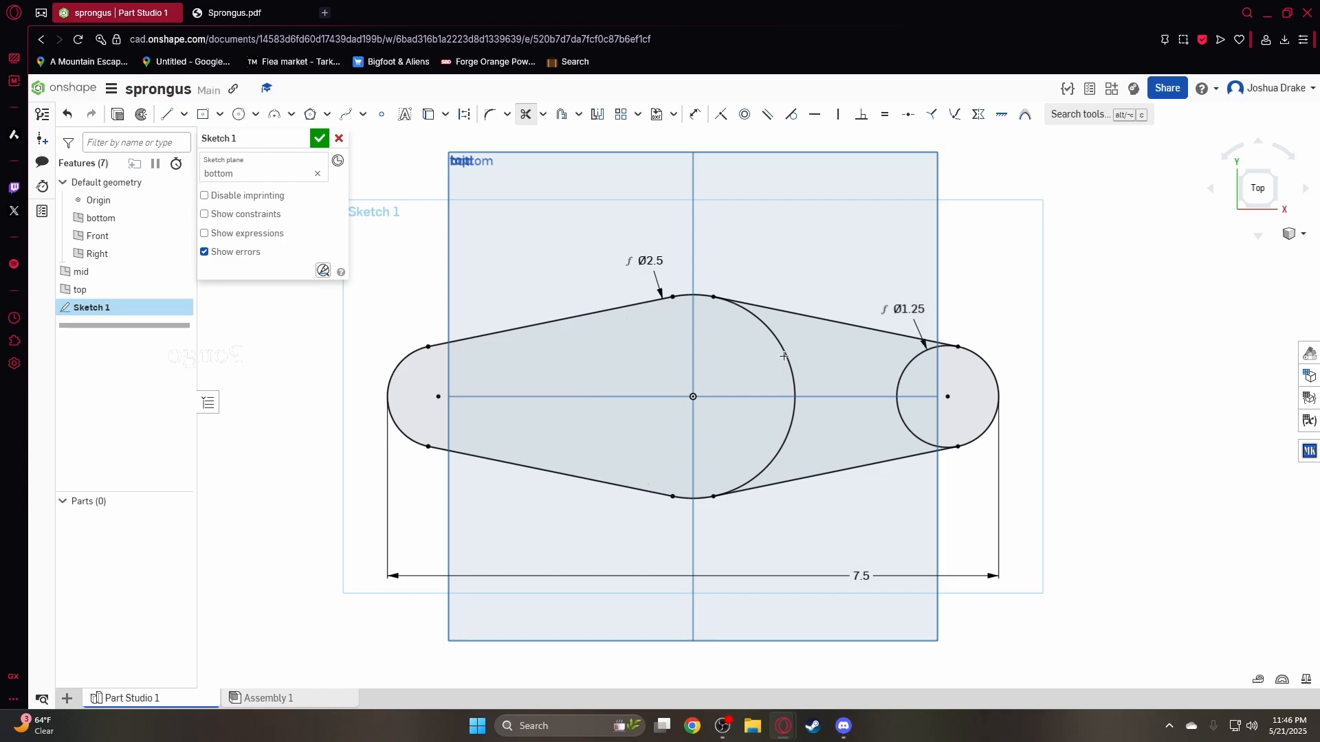
click(787, 356)
click(902, 387)
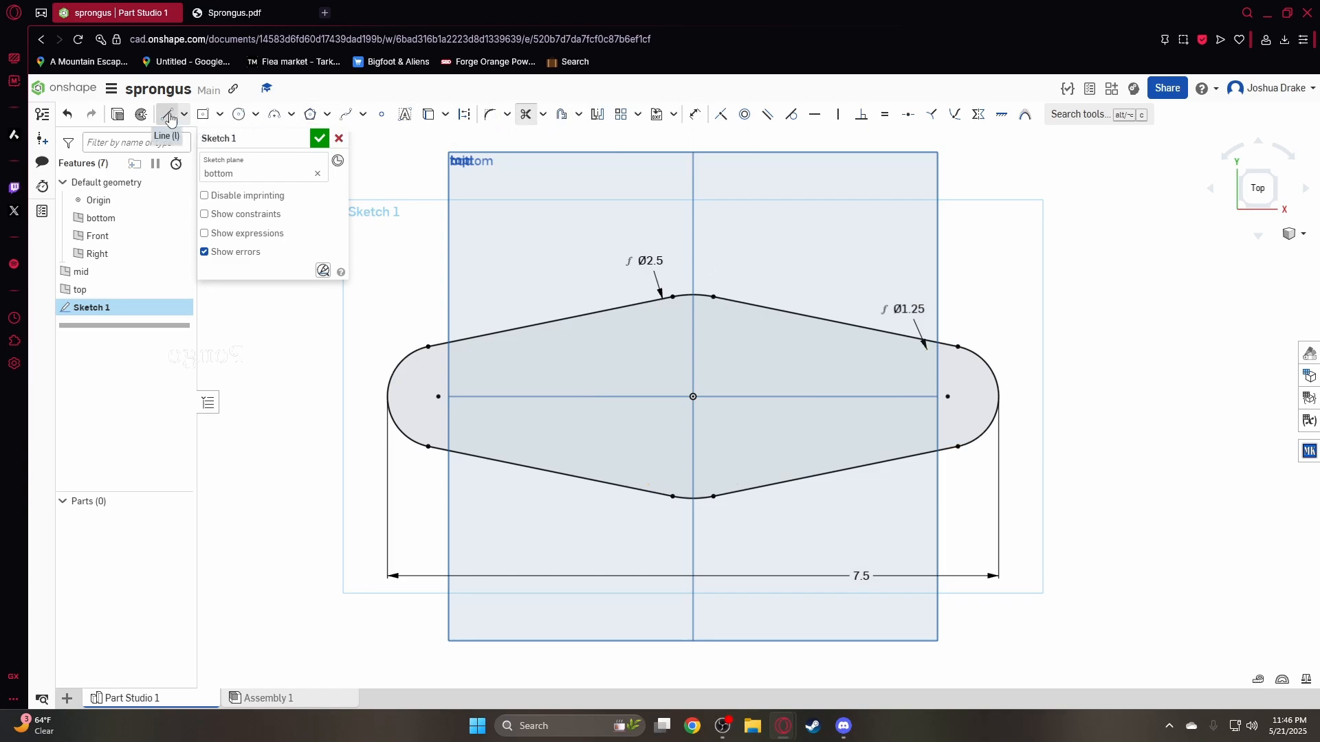
Draw a construction line joining the centres of the two end arcs, and finish the bottom sketch
click(167, 114)
click(437, 397)
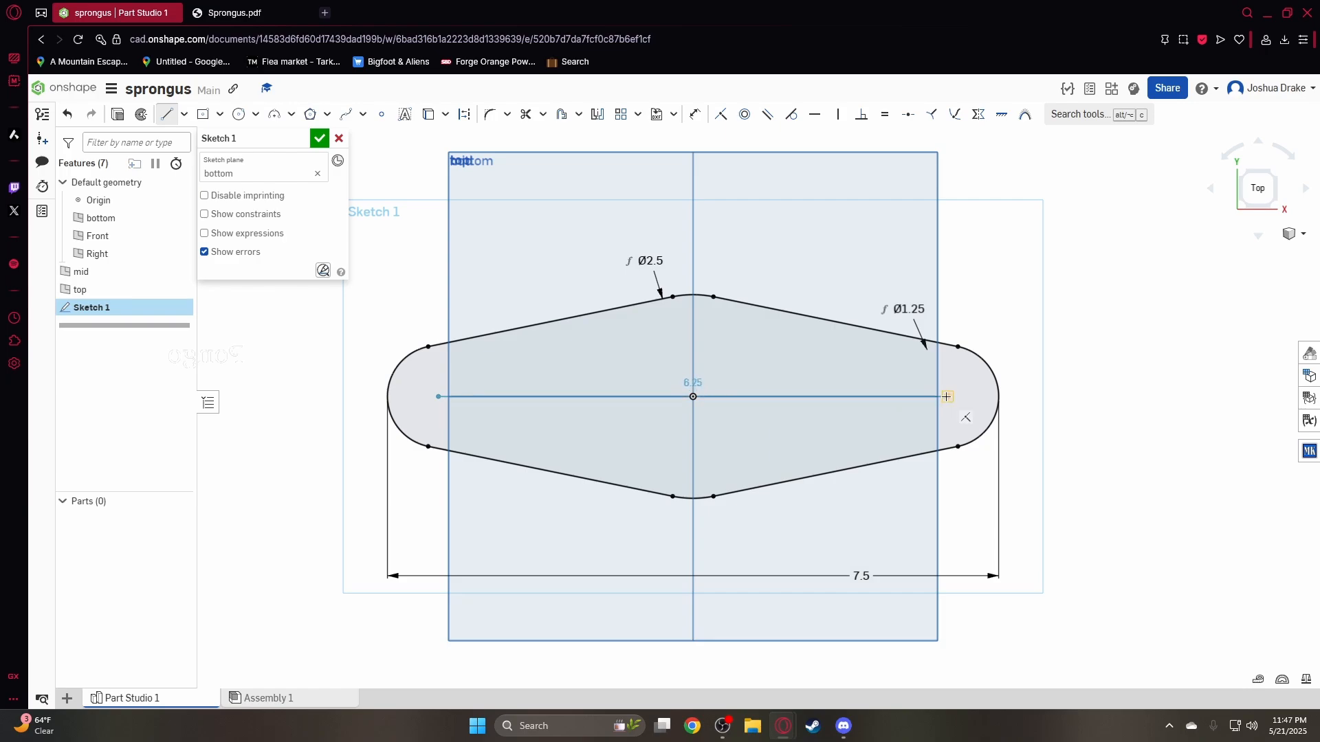
click(948, 396)
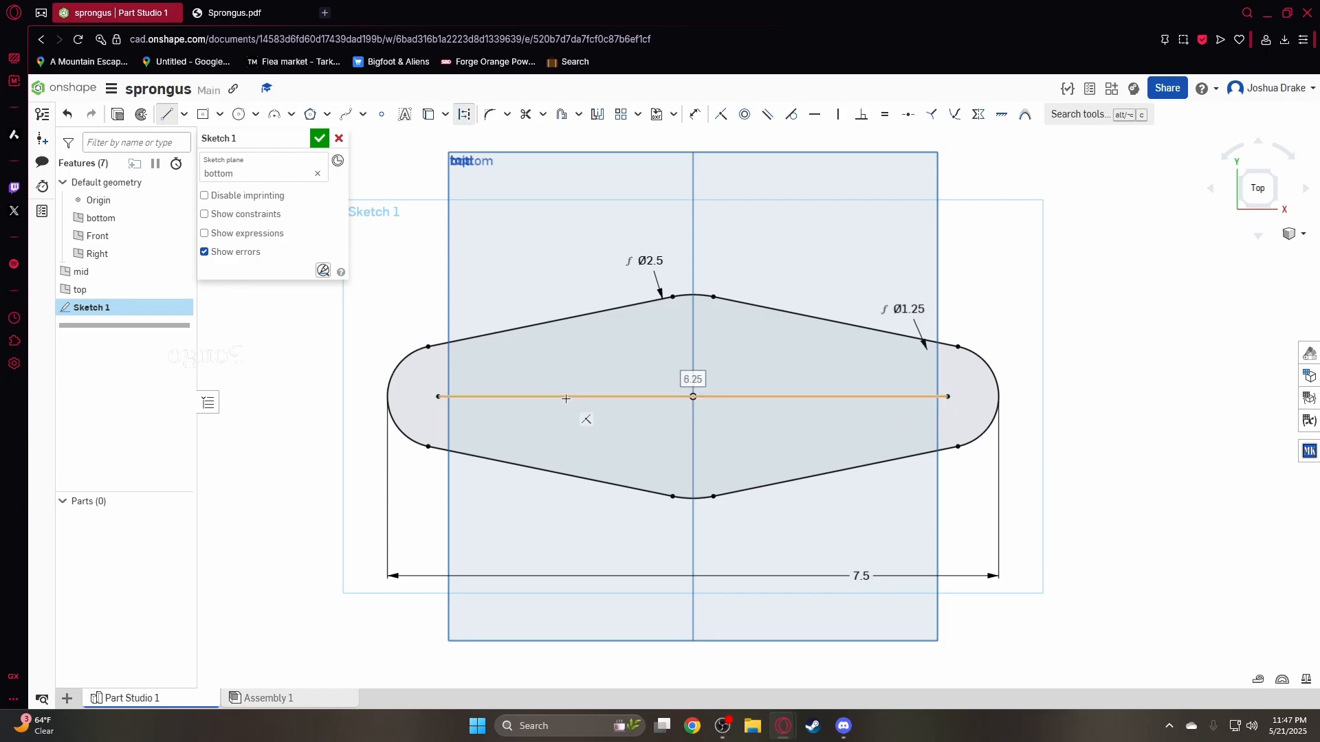
key(Escape)
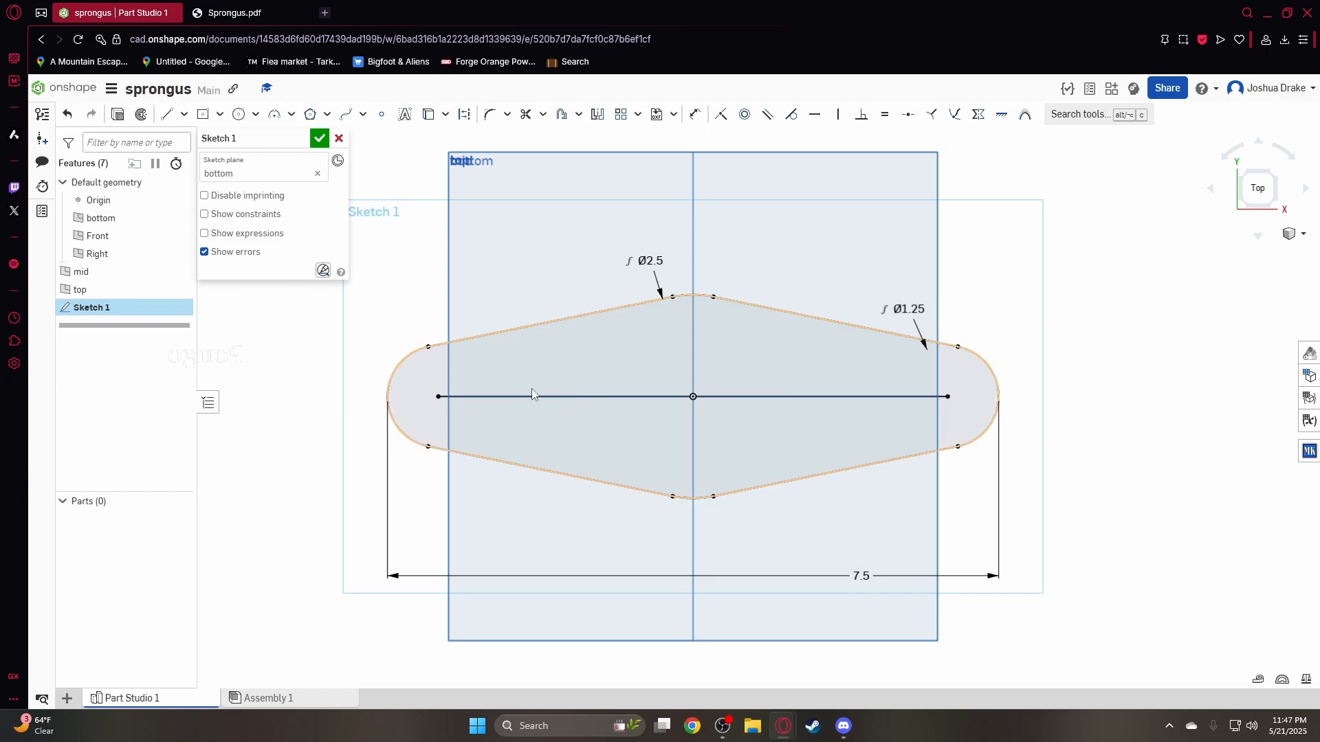
click(530, 397)
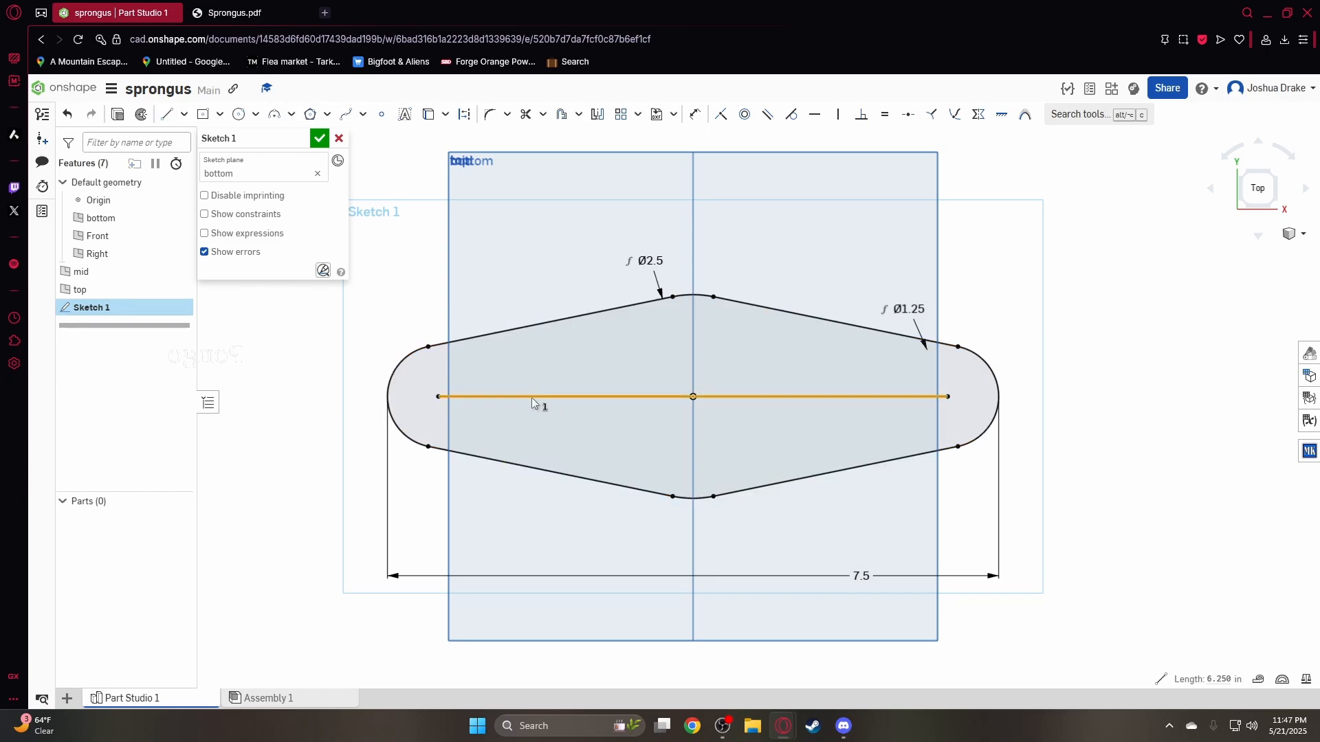
key(q)
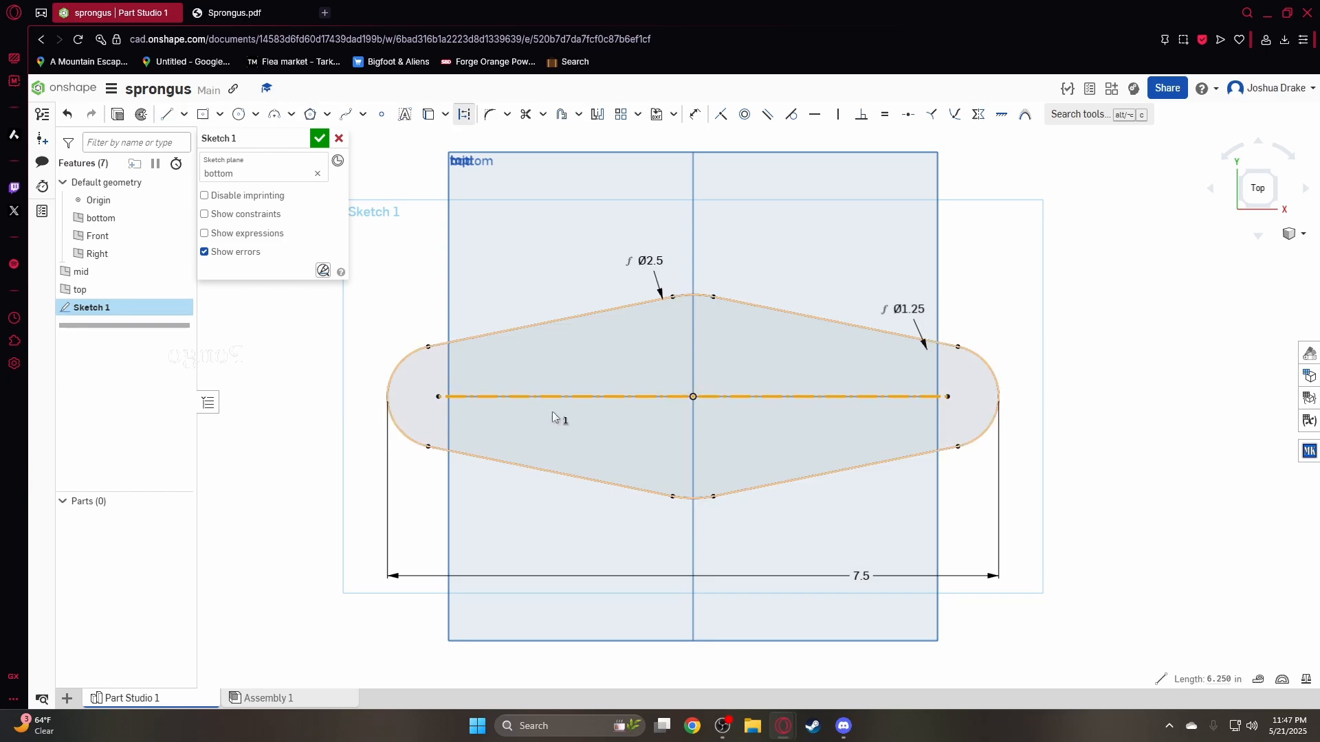
click(318, 141)
Check Section A-A in Sprongus.pdf and start a new sketch on the mid plane
scroll(561, 412, down, 2)
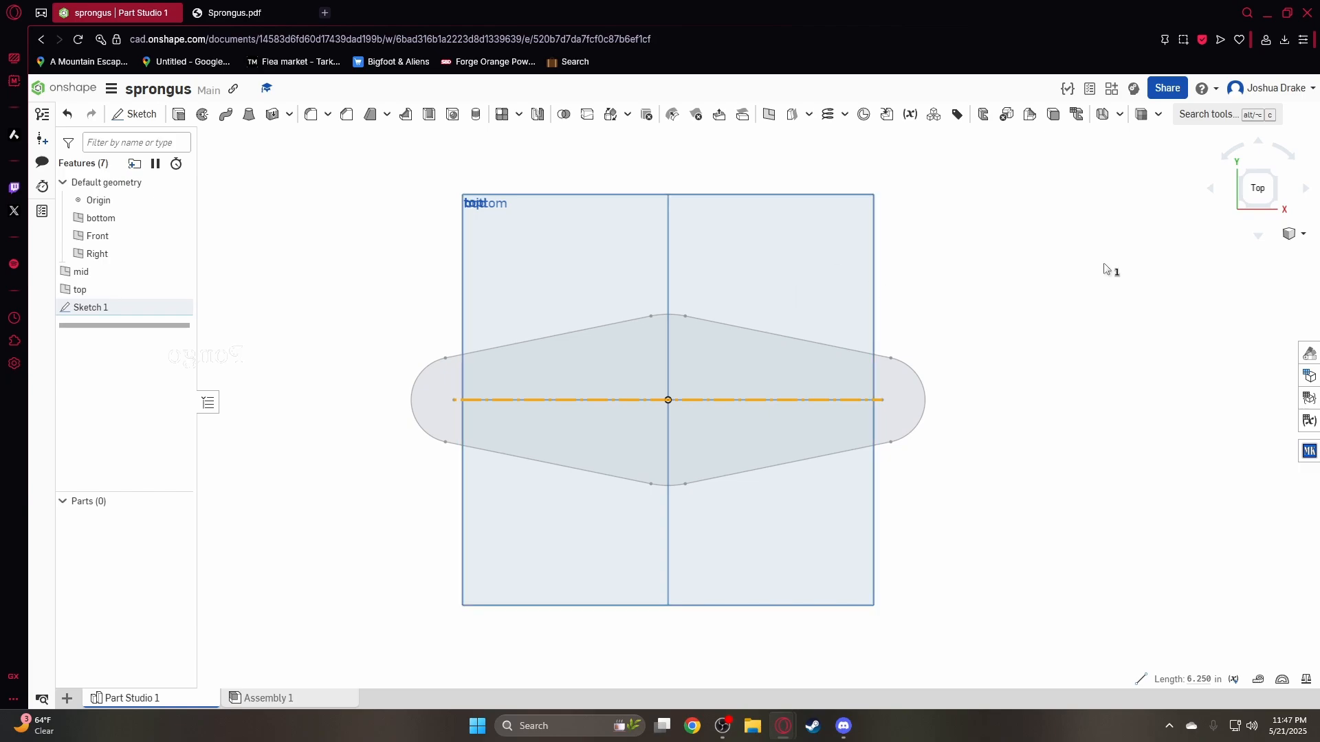
click(1273, 202)
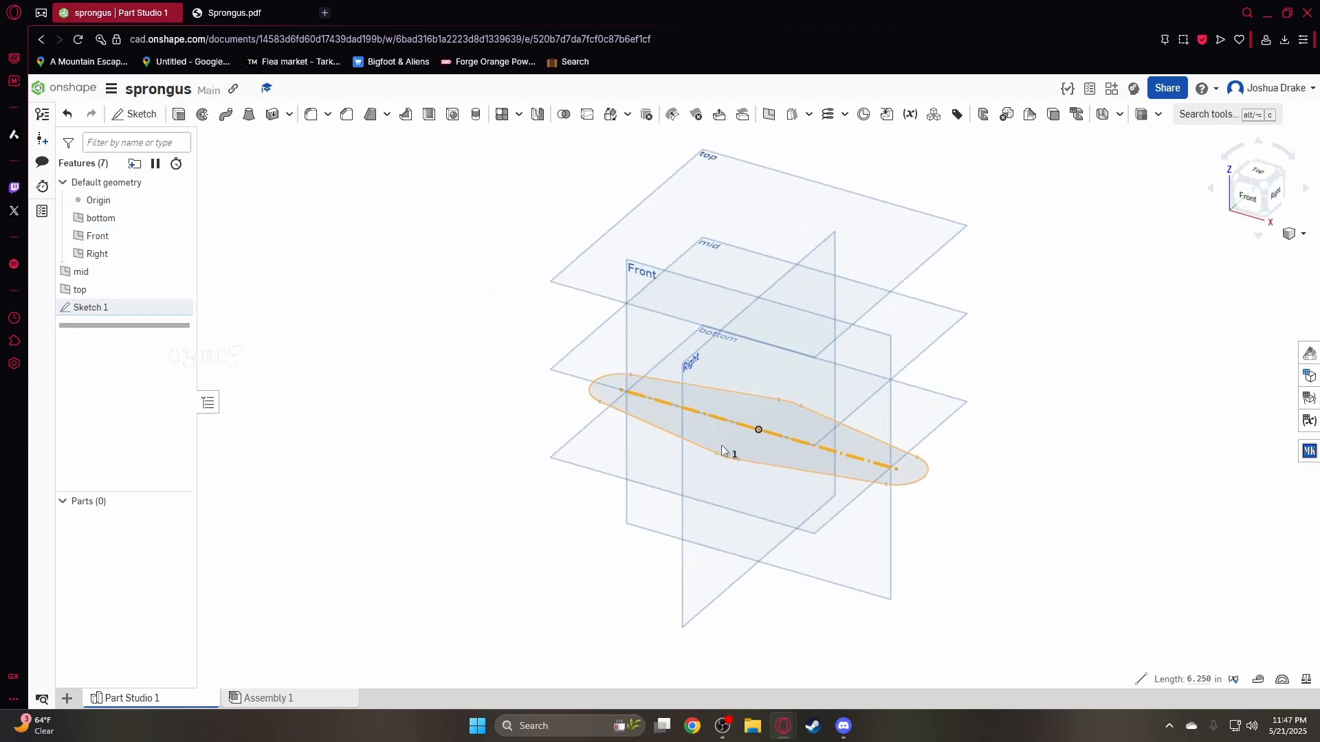
click(135, 114)
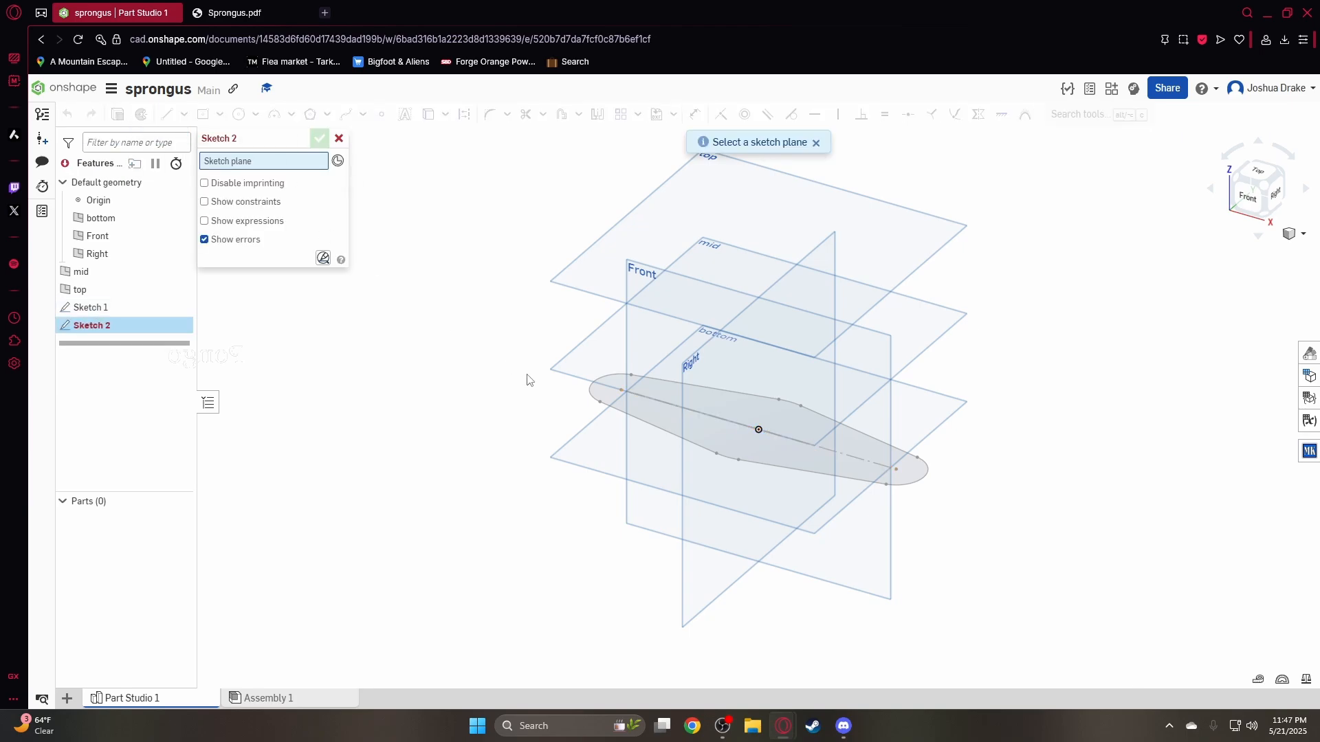
key(ctrl+Tab)
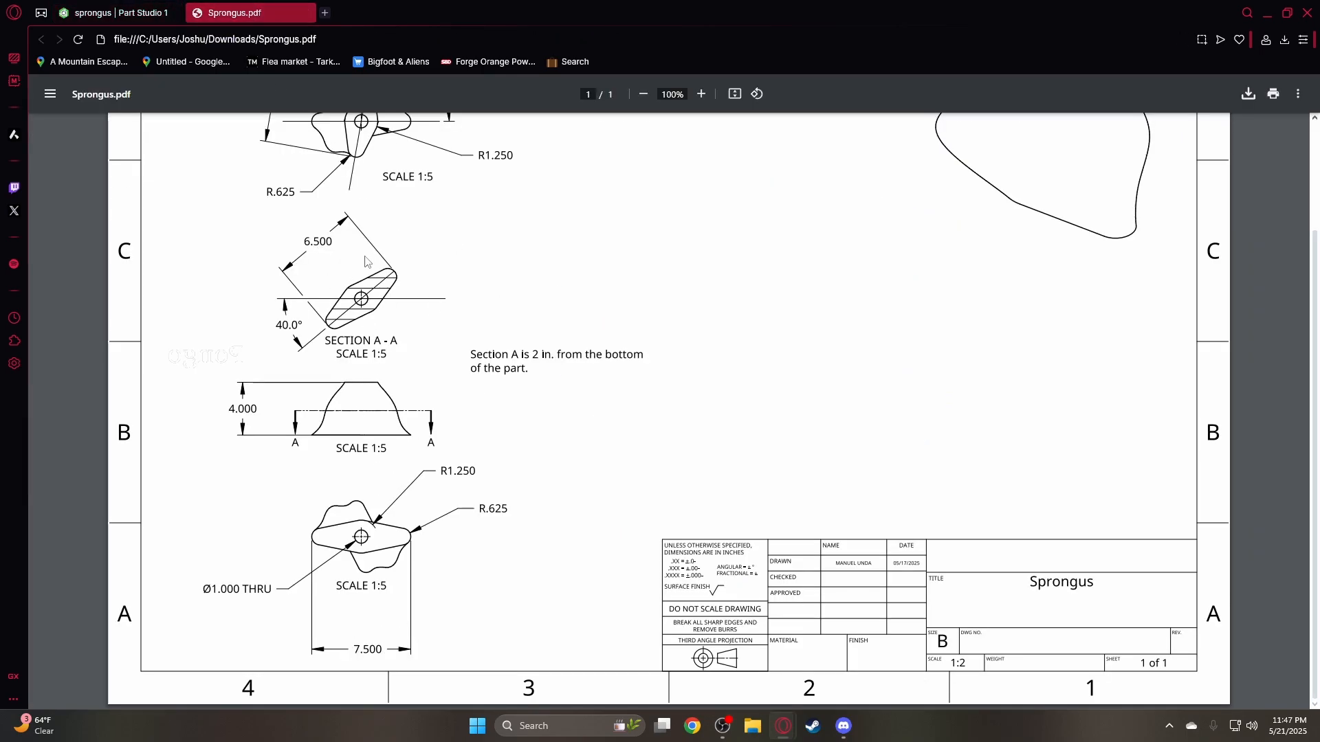
click(113, 12)
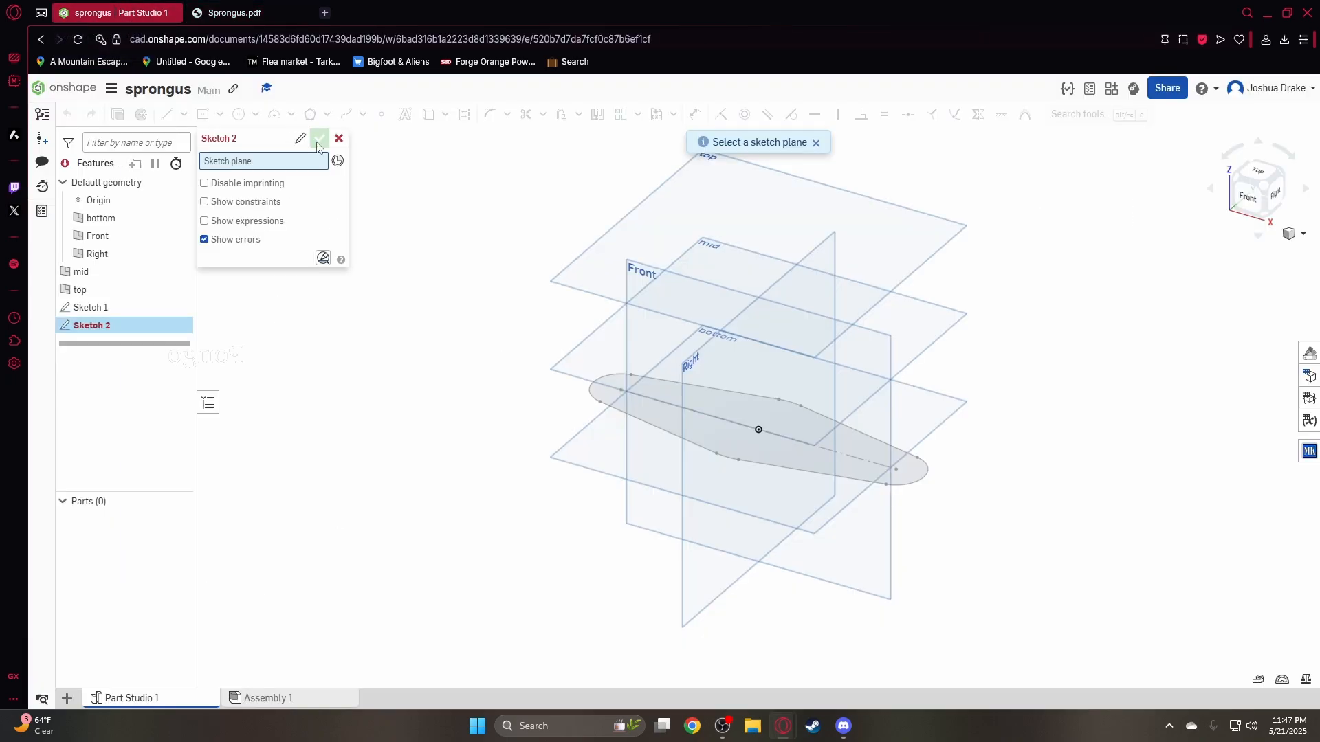
click(598, 365)
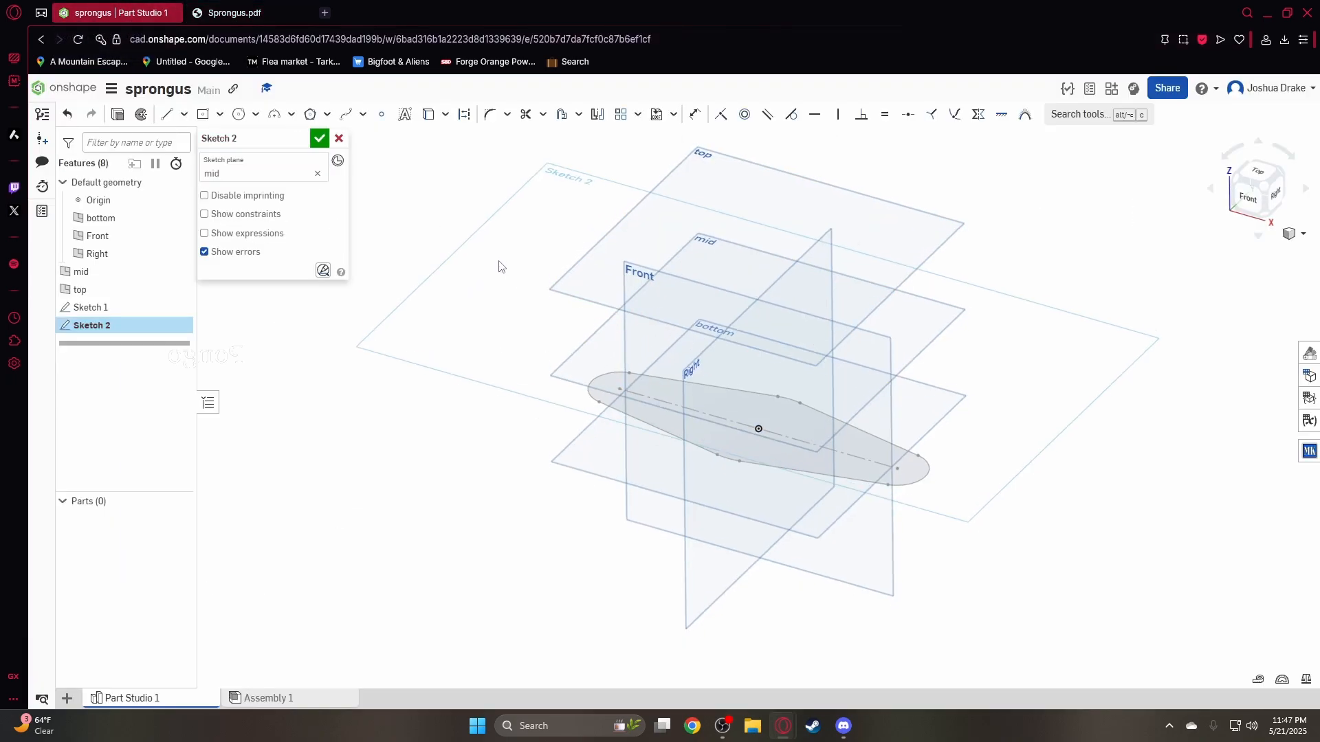
Recheck Section A-A in Sprongus.pdf and draw a midpoint construction line about 5.6 in long, centred on the origin and rising to the right
key(n)
click(238, 114)
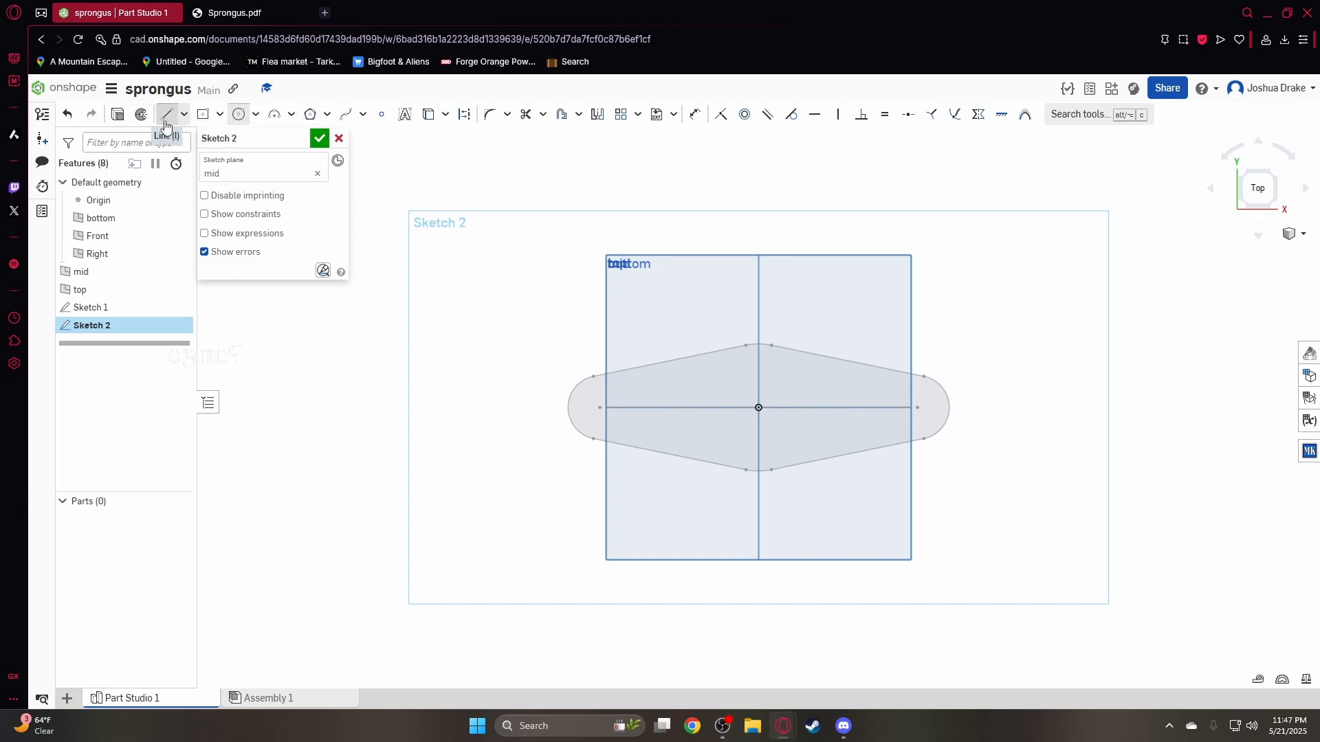
key(ctrl+Tab)
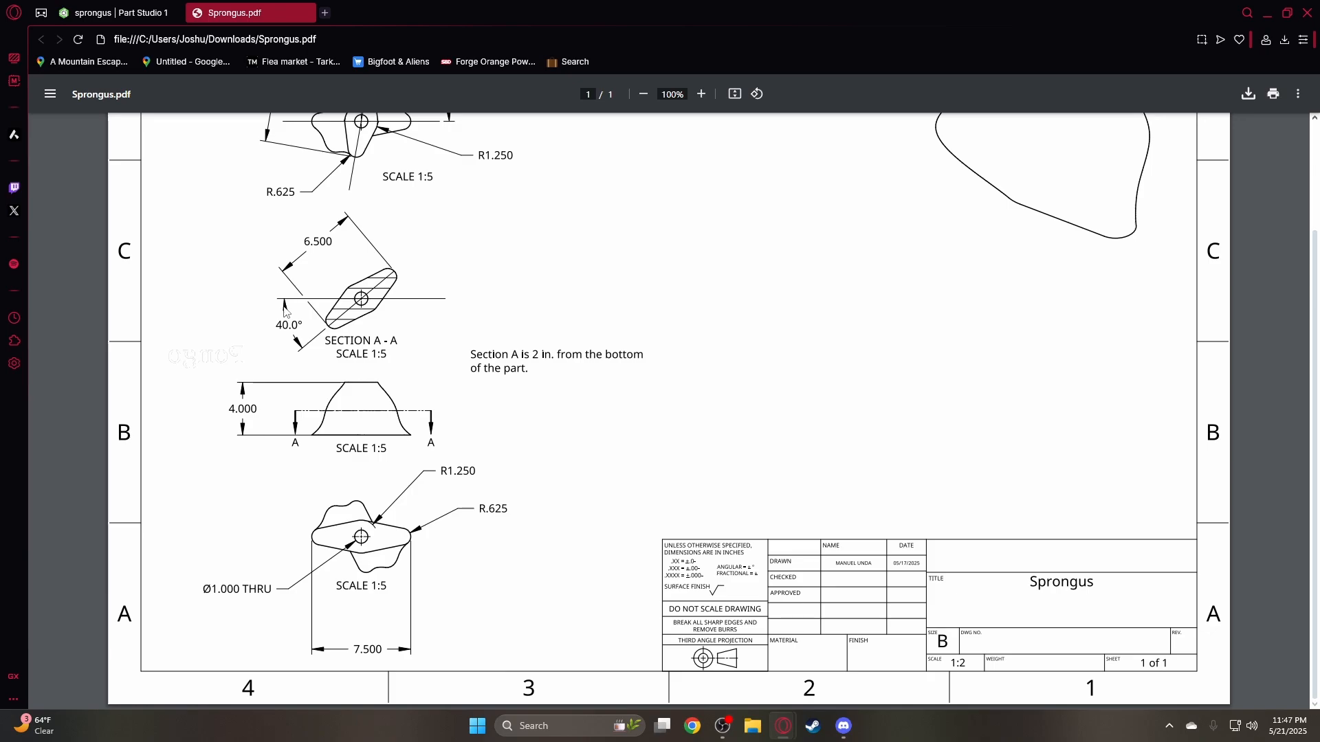
click(114, 12)
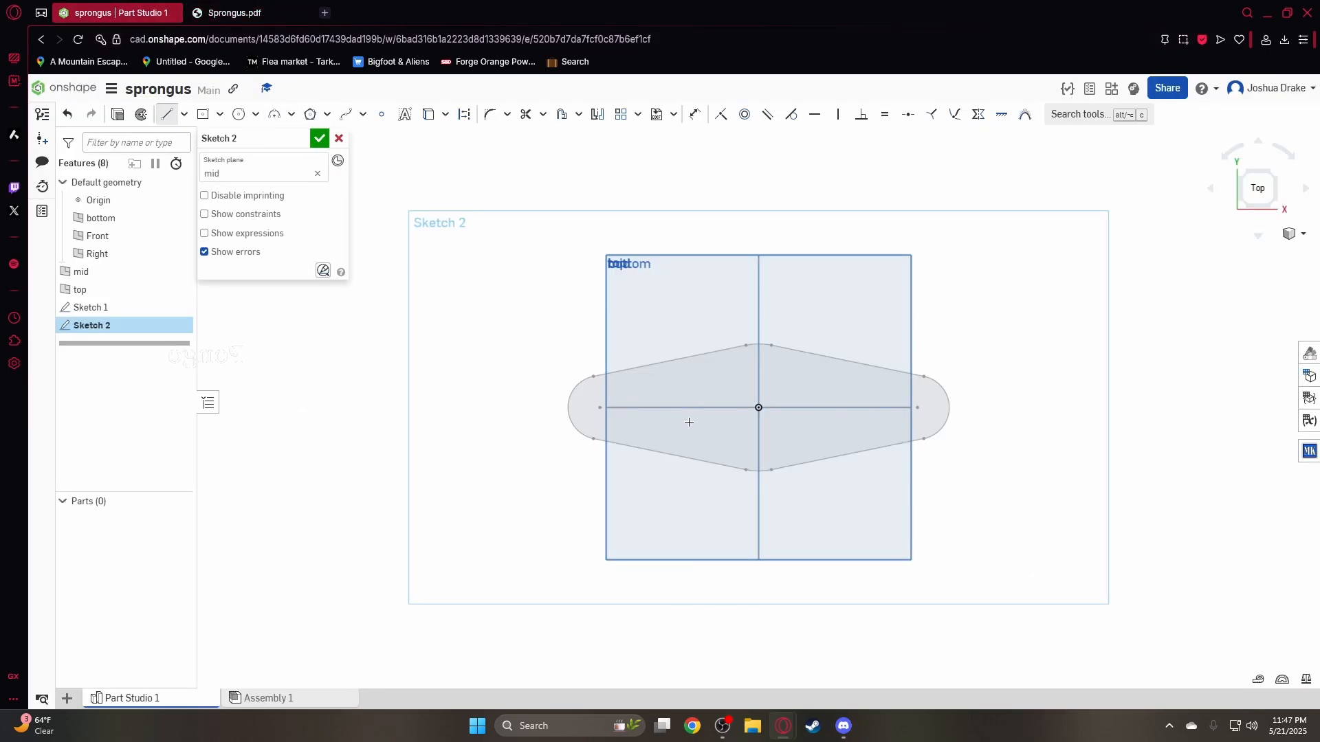
click(183, 115)
click(184, 160)
click(760, 407)
key(q)
click(859, 307)
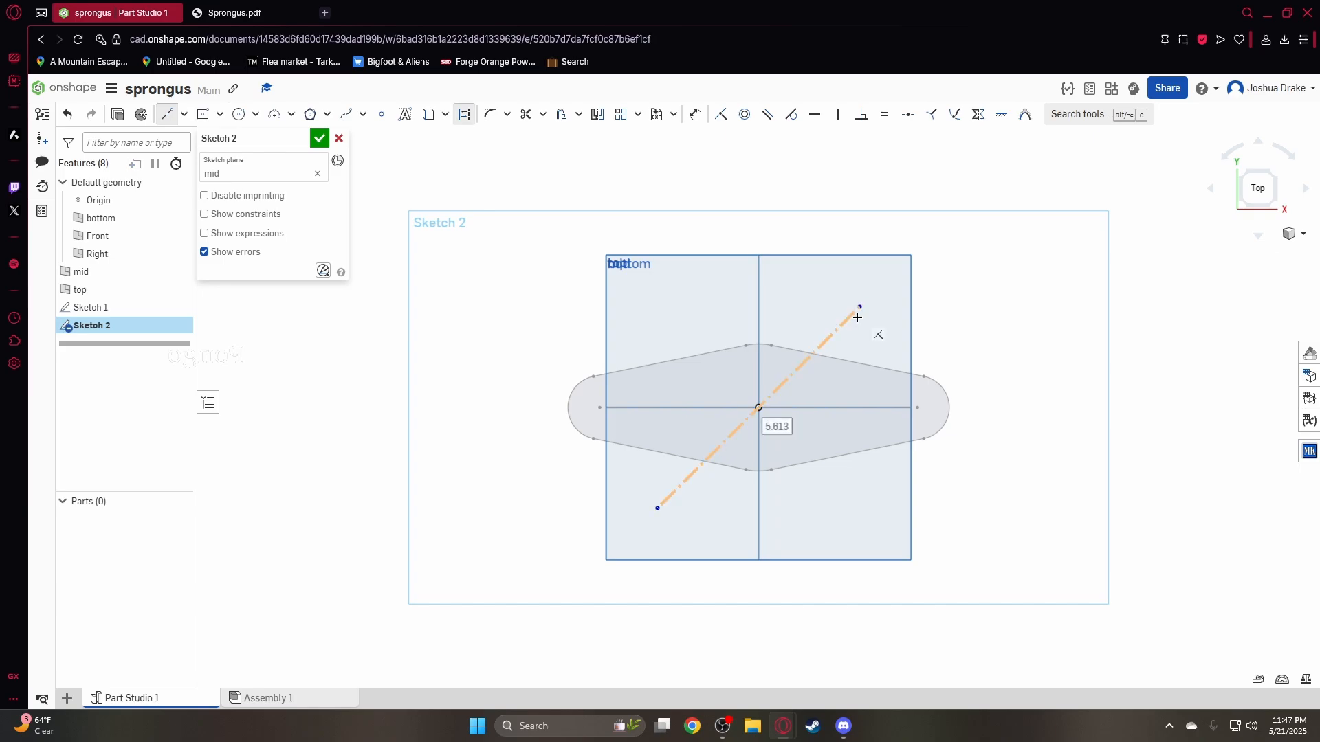
key(Escape)
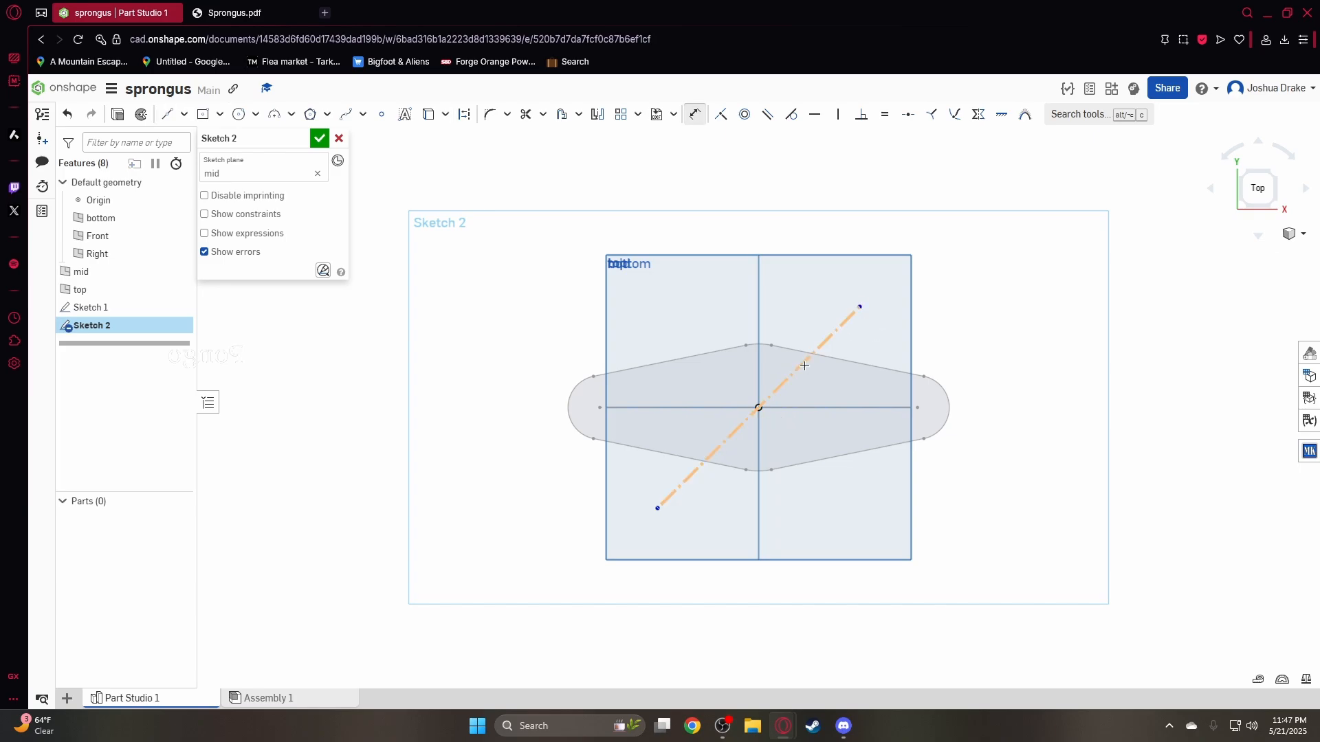
Dimension the angle between the construction line and the horizontal Front plane as 40 degrees
key(d)
click(804, 366)
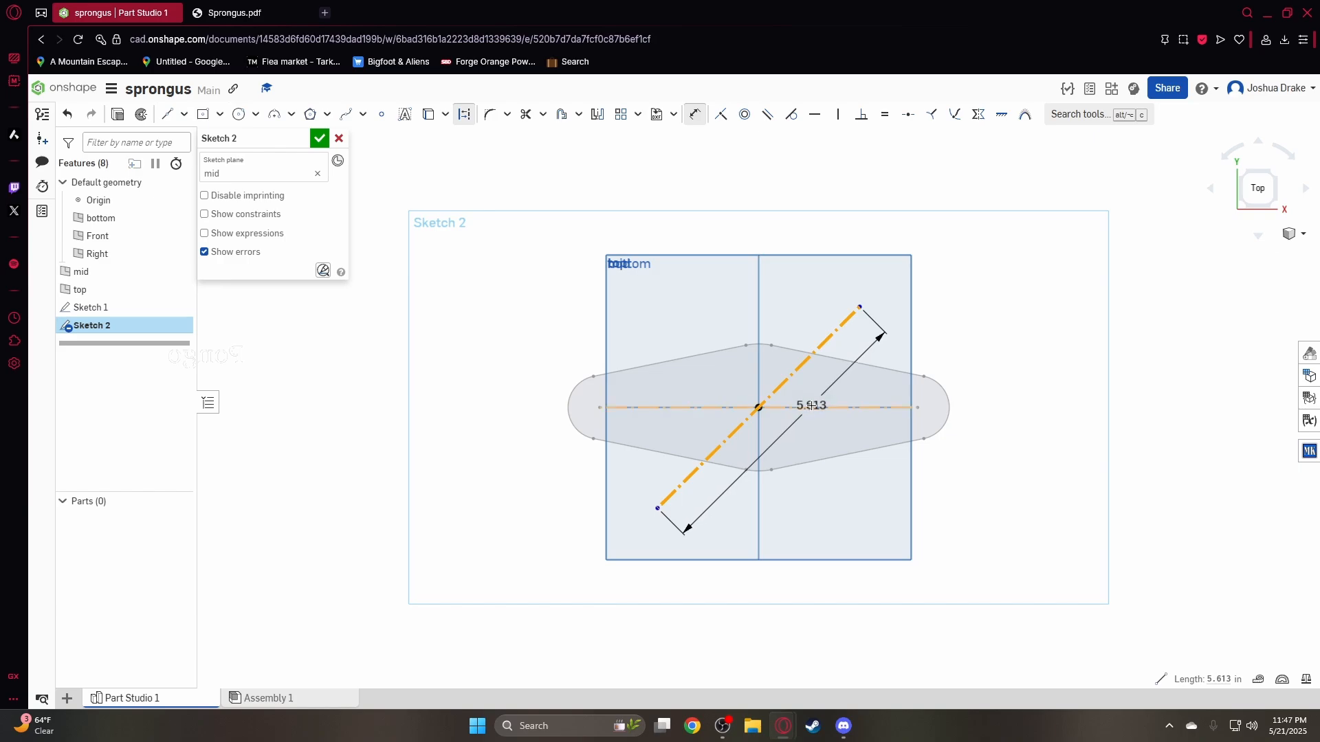
scroll(811, 405, up, 5)
click(802, 403)
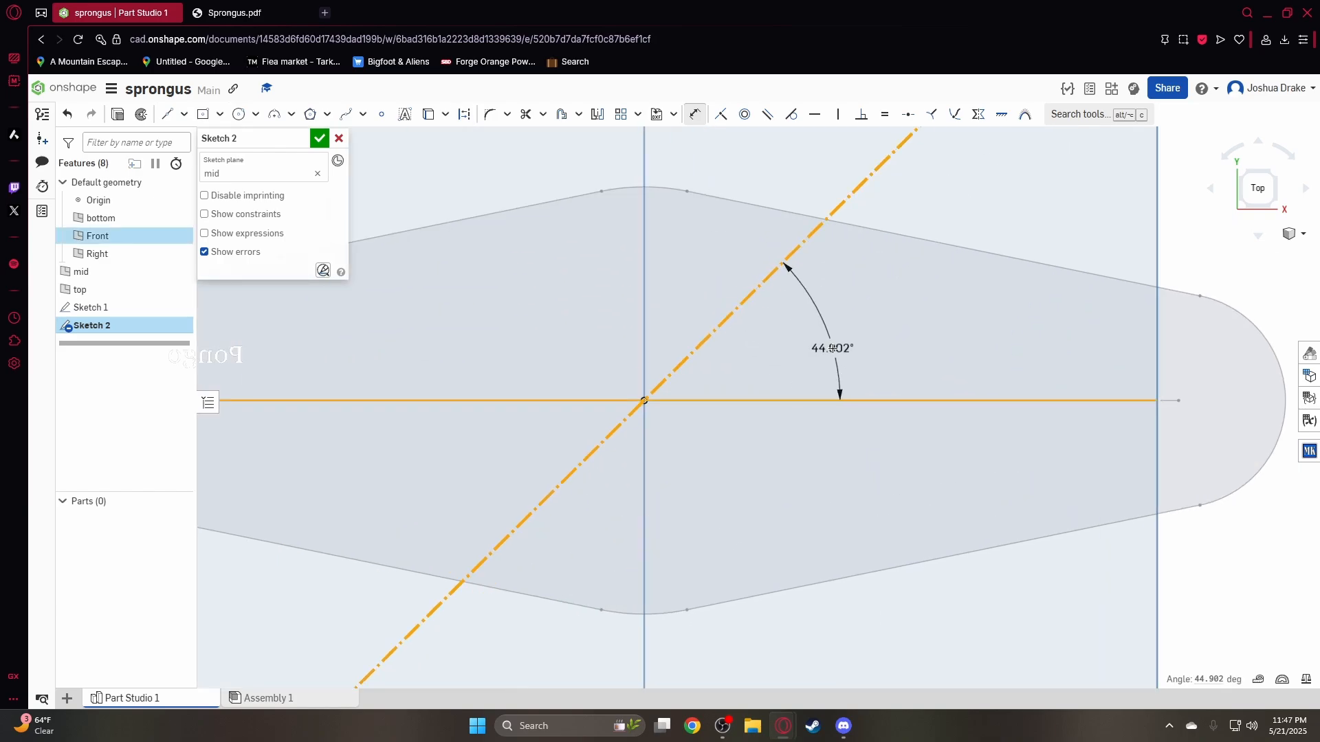
click(790, 339)
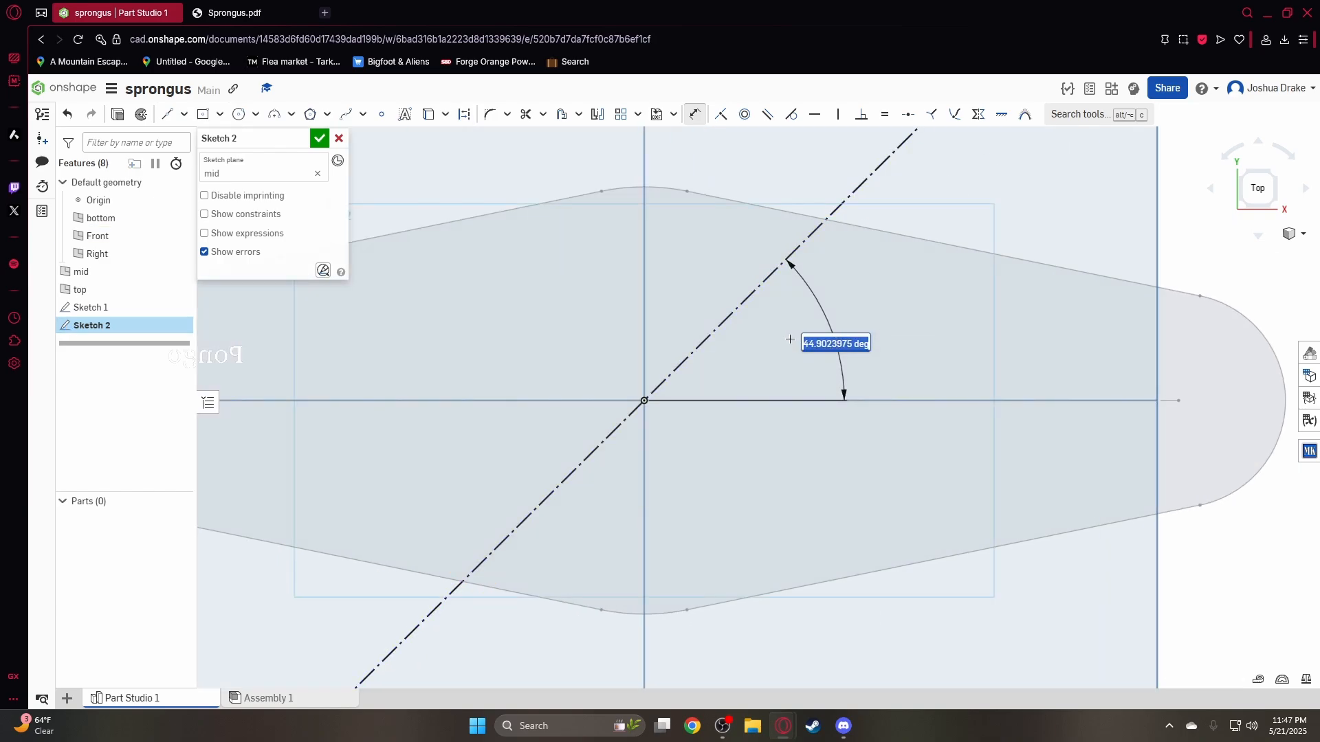
text(40)
key(Return)
scroll(790, 339, down, 3)
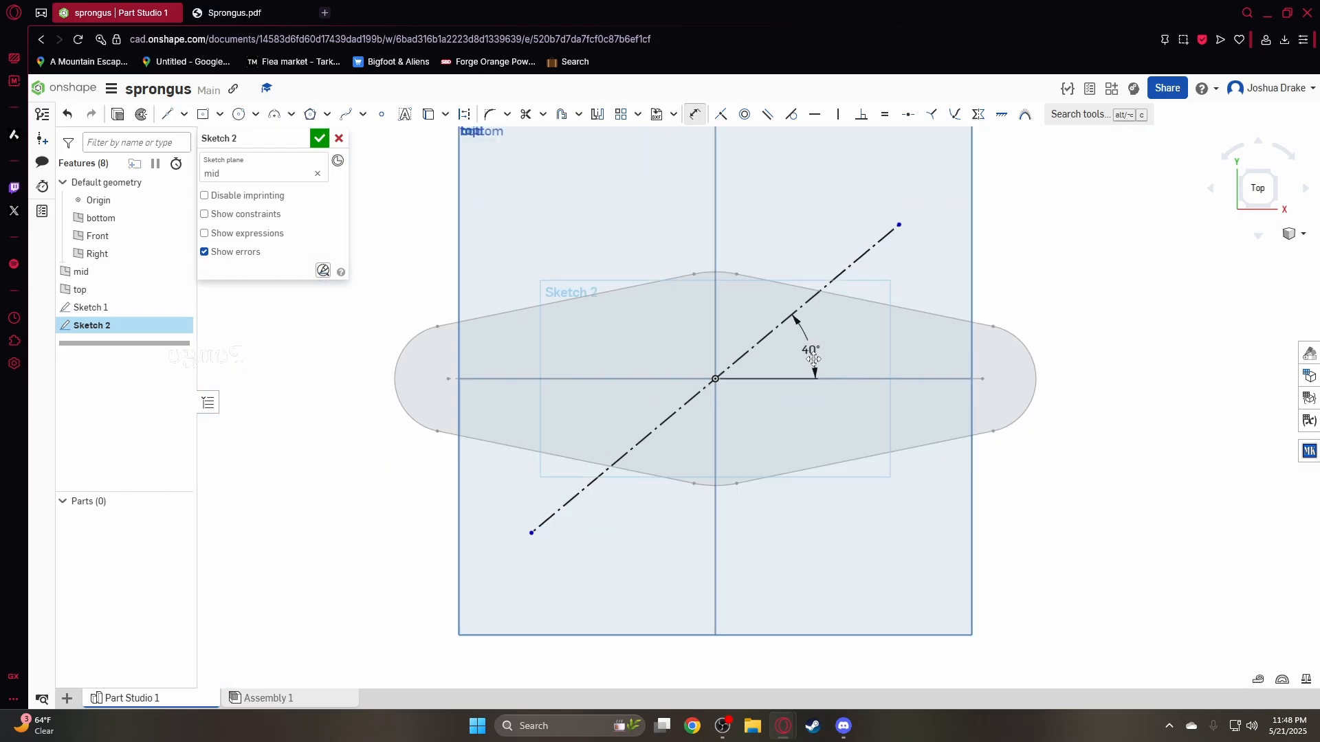
scroll(884, 308, down, 2)
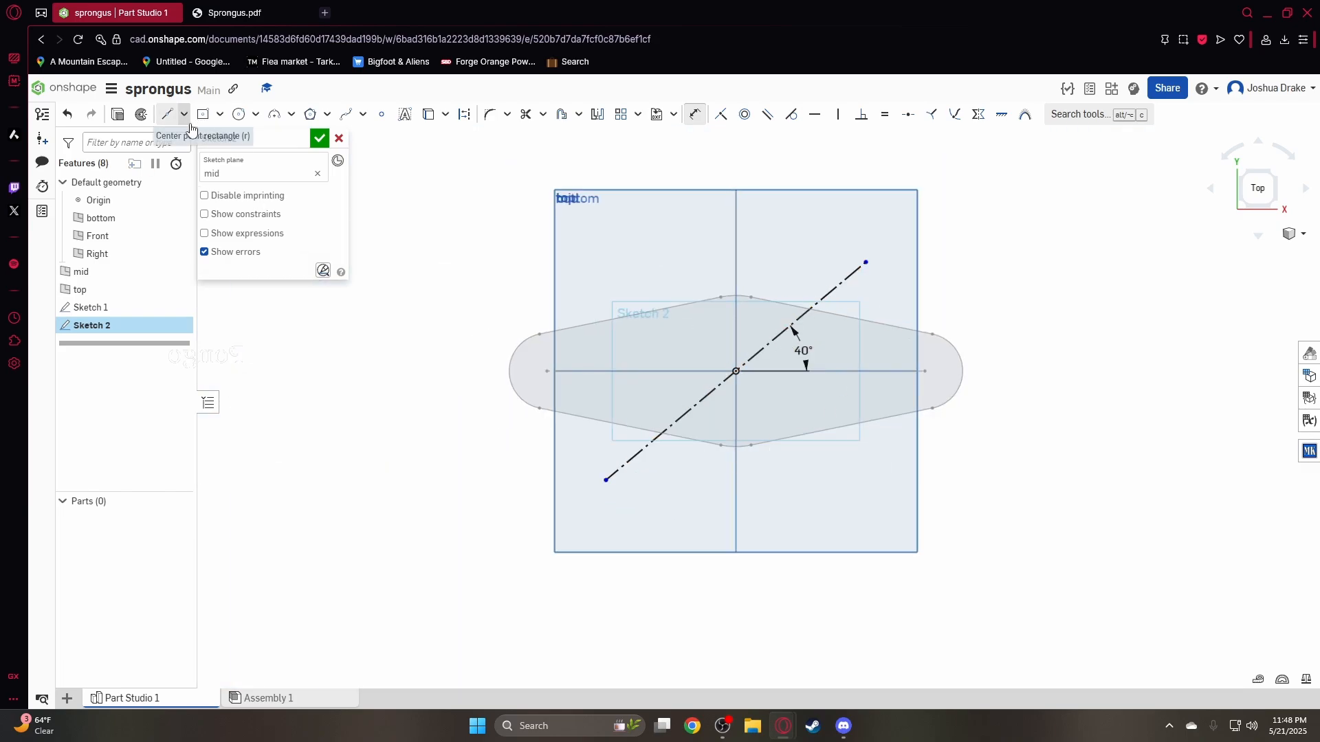
Draw circles of about 2.2 in diameter at the origin, 1.66 in at the construction line's upper end and 1.49 in at its lower end
click(238, 114)
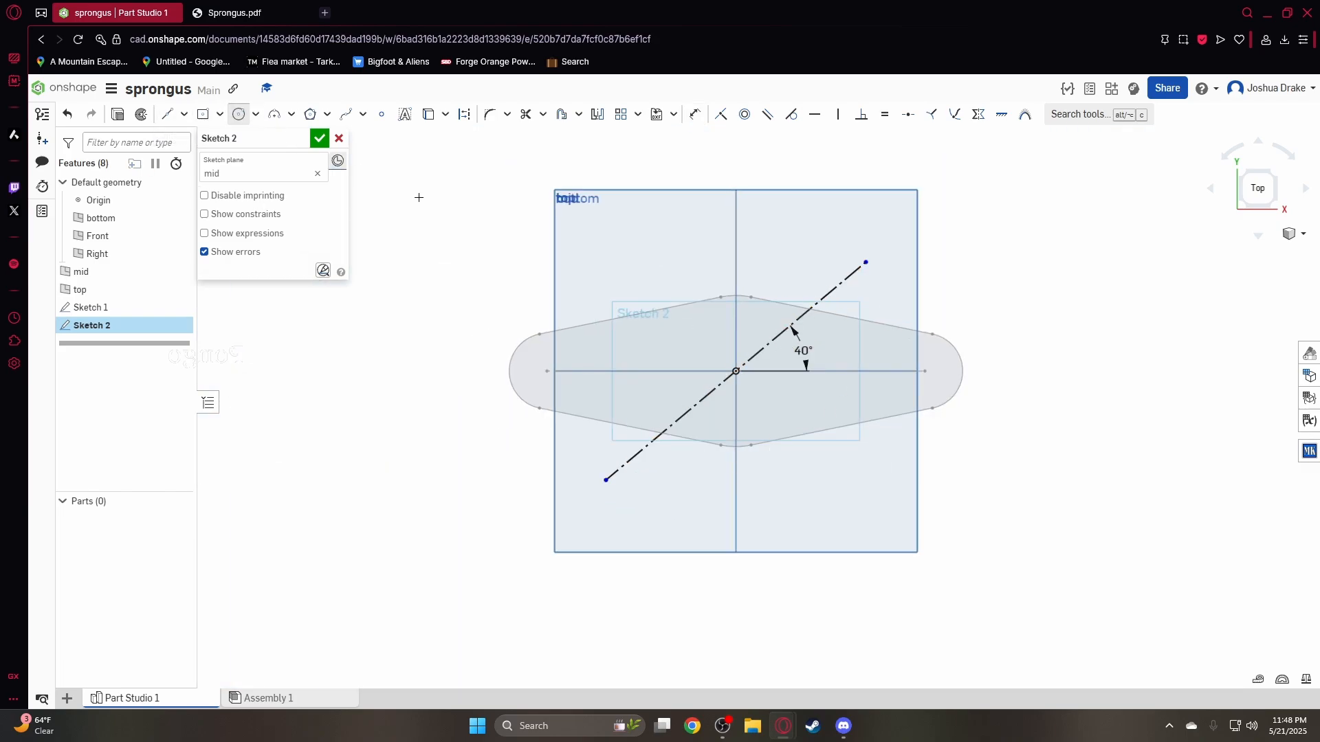
click(735, 372)
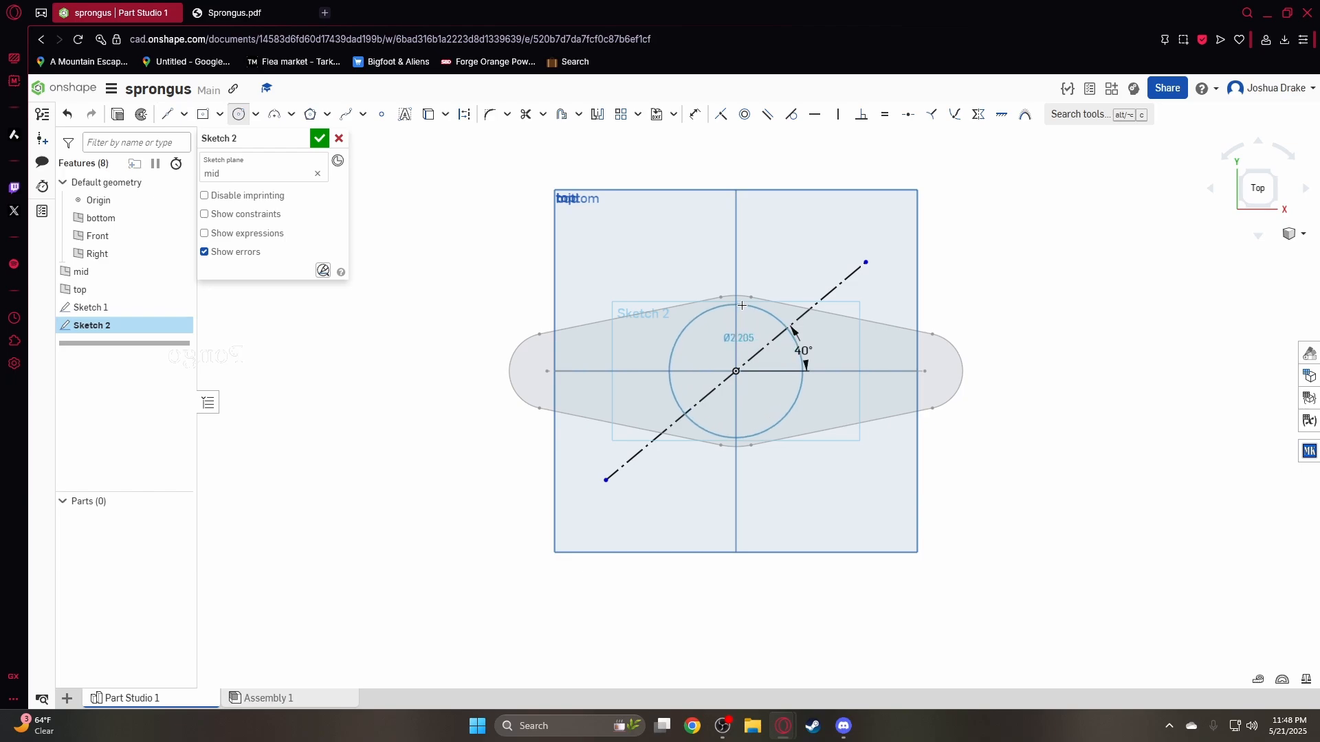
click(798, 347)
click(866, 263)
click(828, 292)
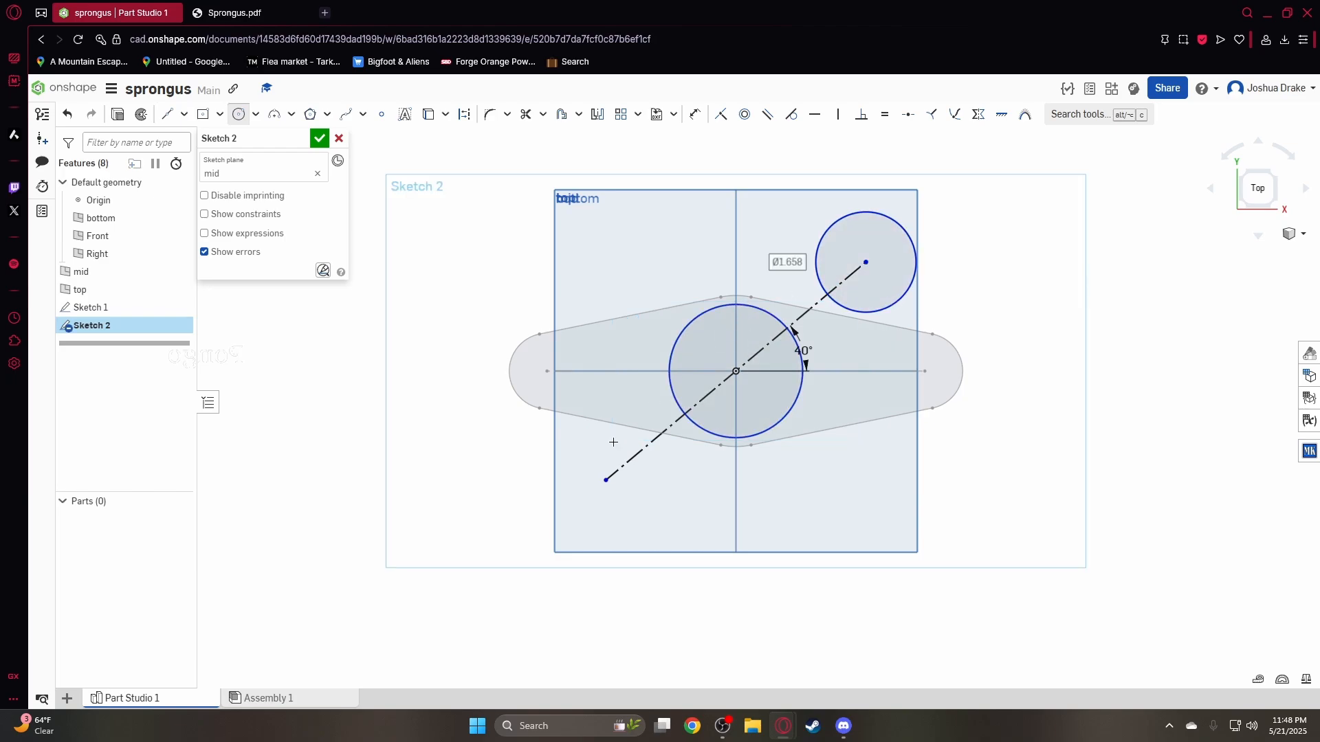
click(606, 479)
click(561, 472)
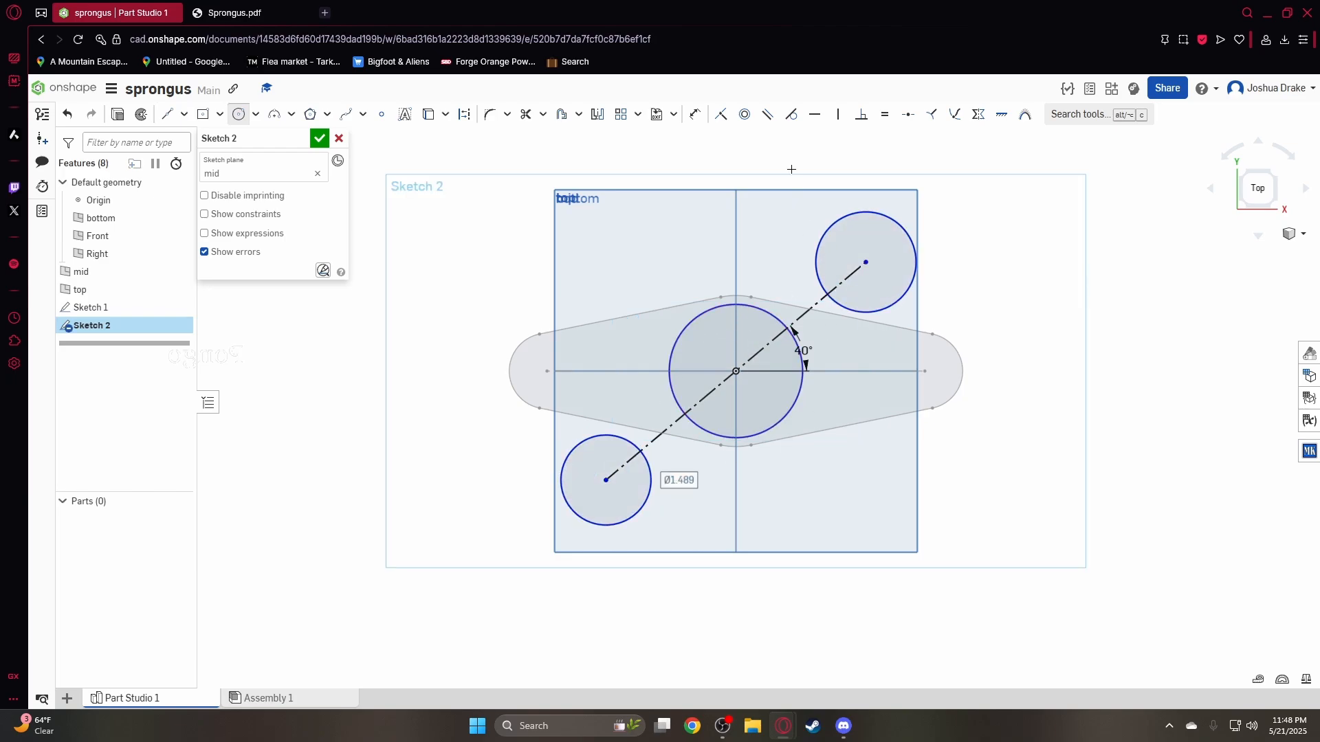
Check the profile radii in Sprongus.pdf and constrain the centre circle equal to the bottom sketch's upper centre arc
click(886, 114)
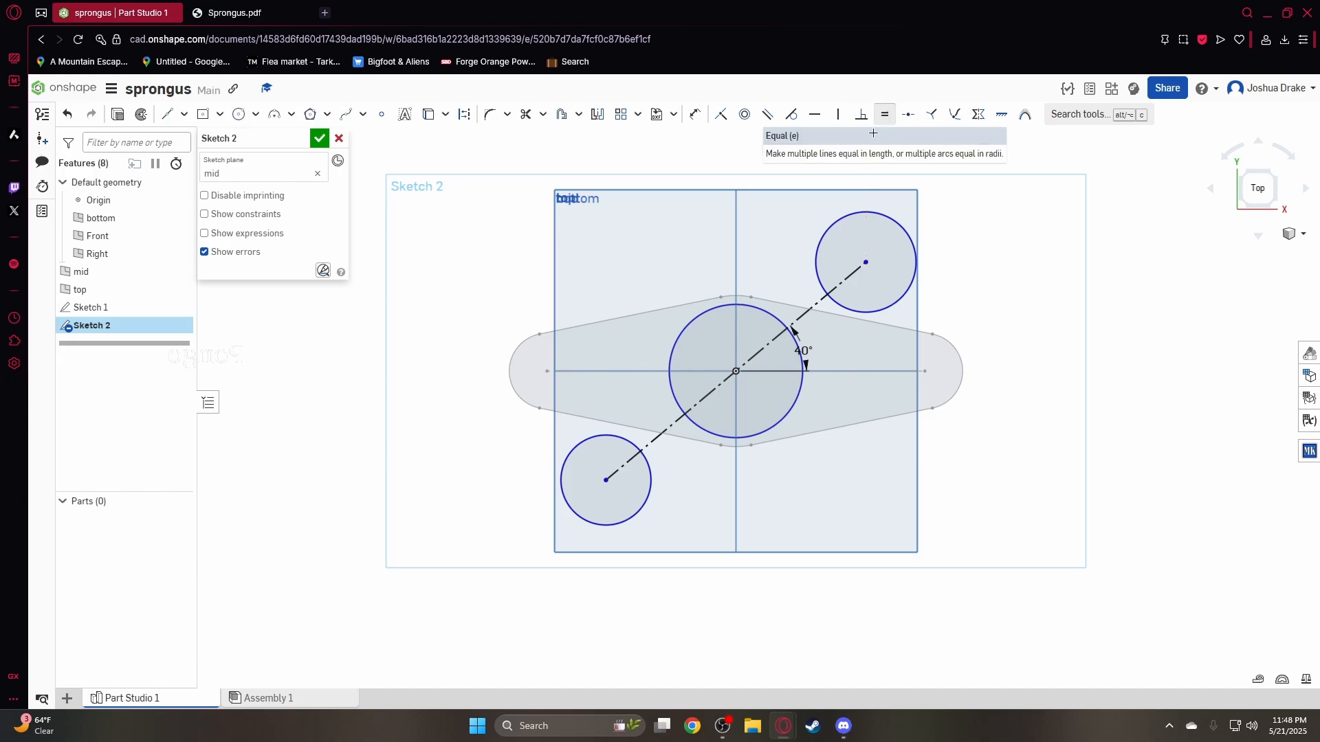
click(770, 302)
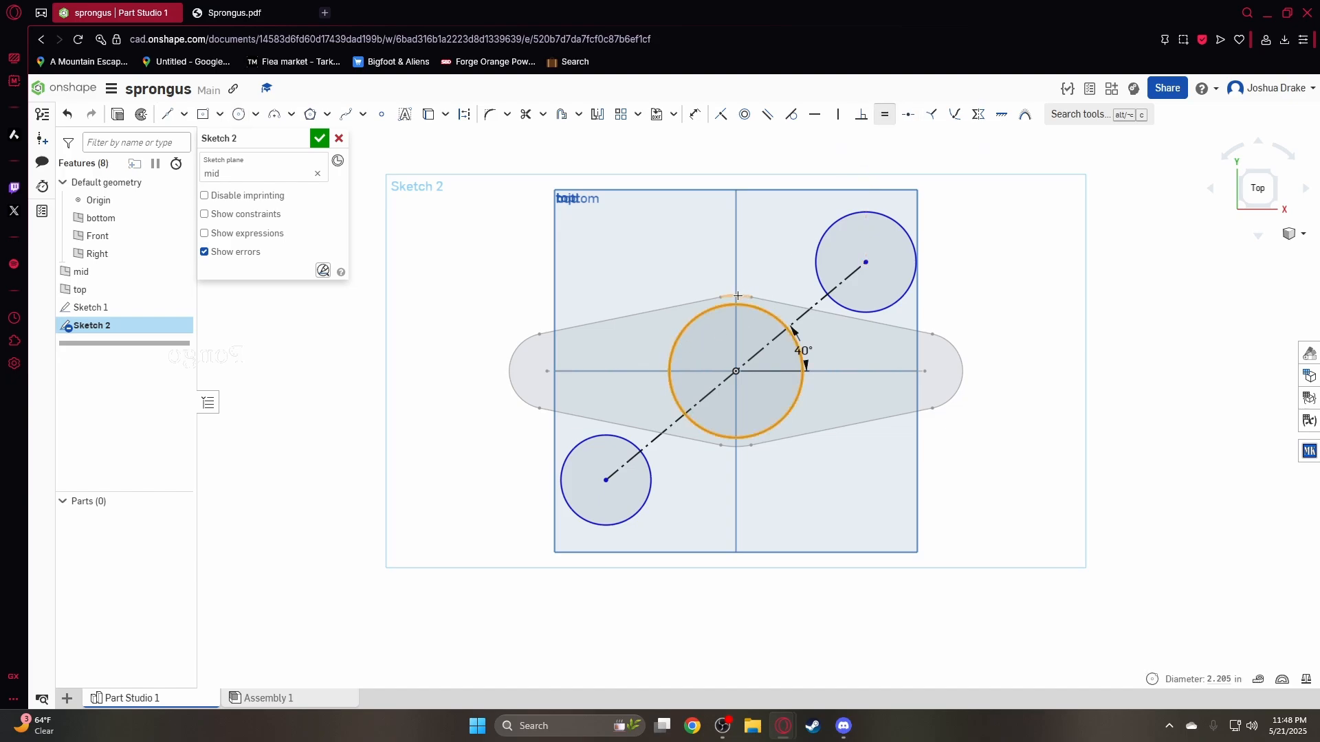
click(245, 9)
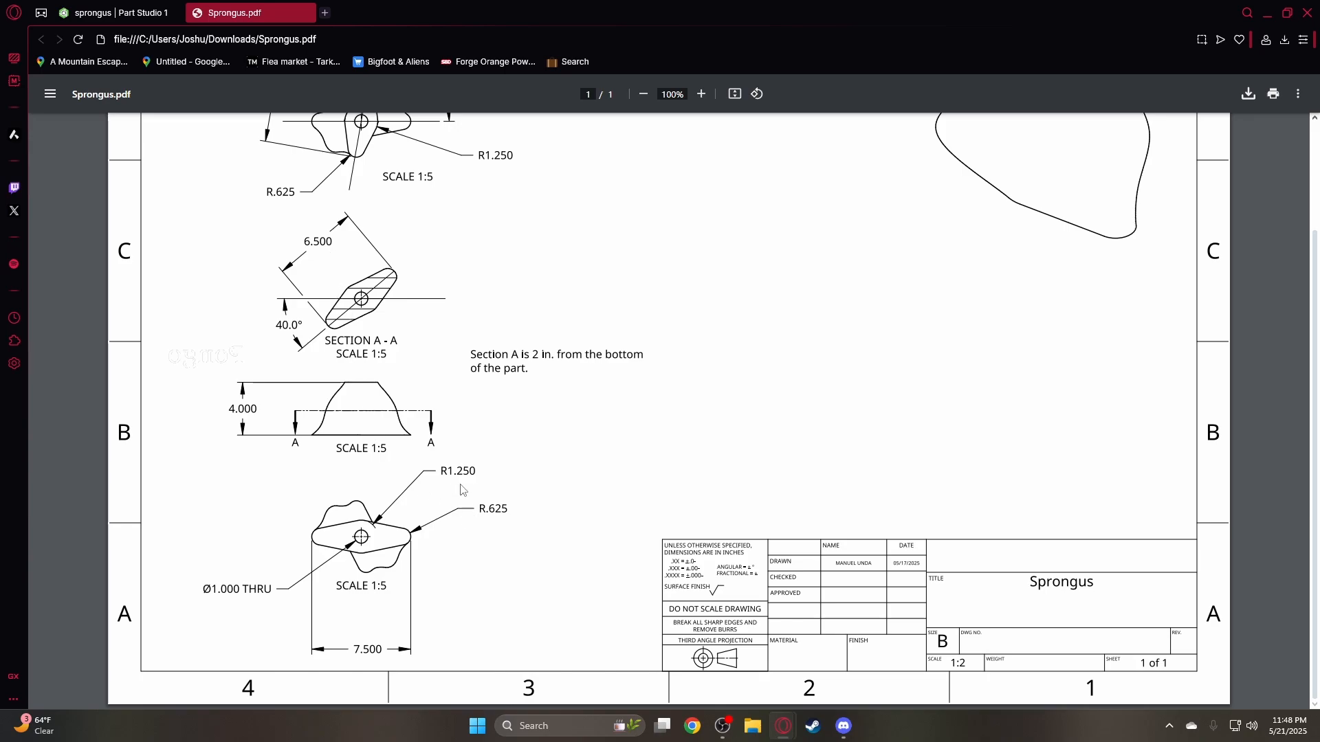
scroll(461, 489, up, 2)
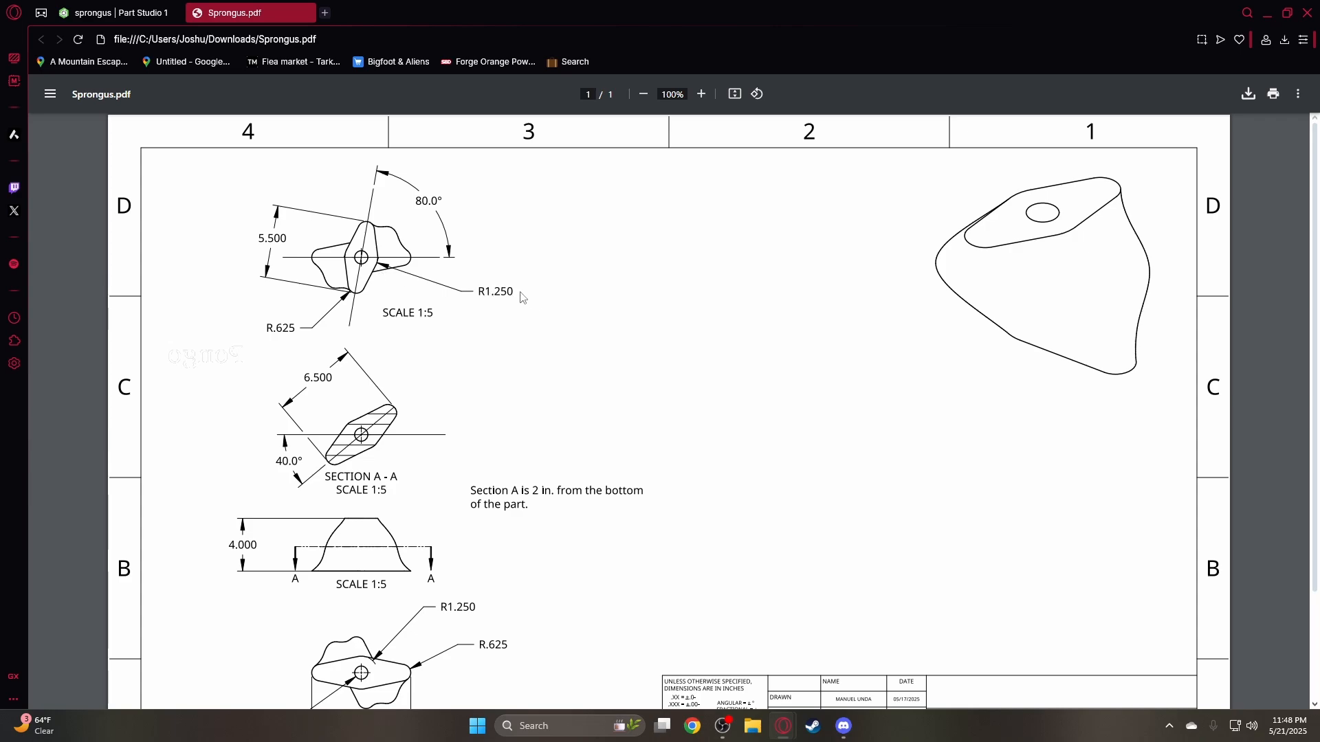
scroll(496, 297, down, 2)
scroll(477, 405, up, 2)
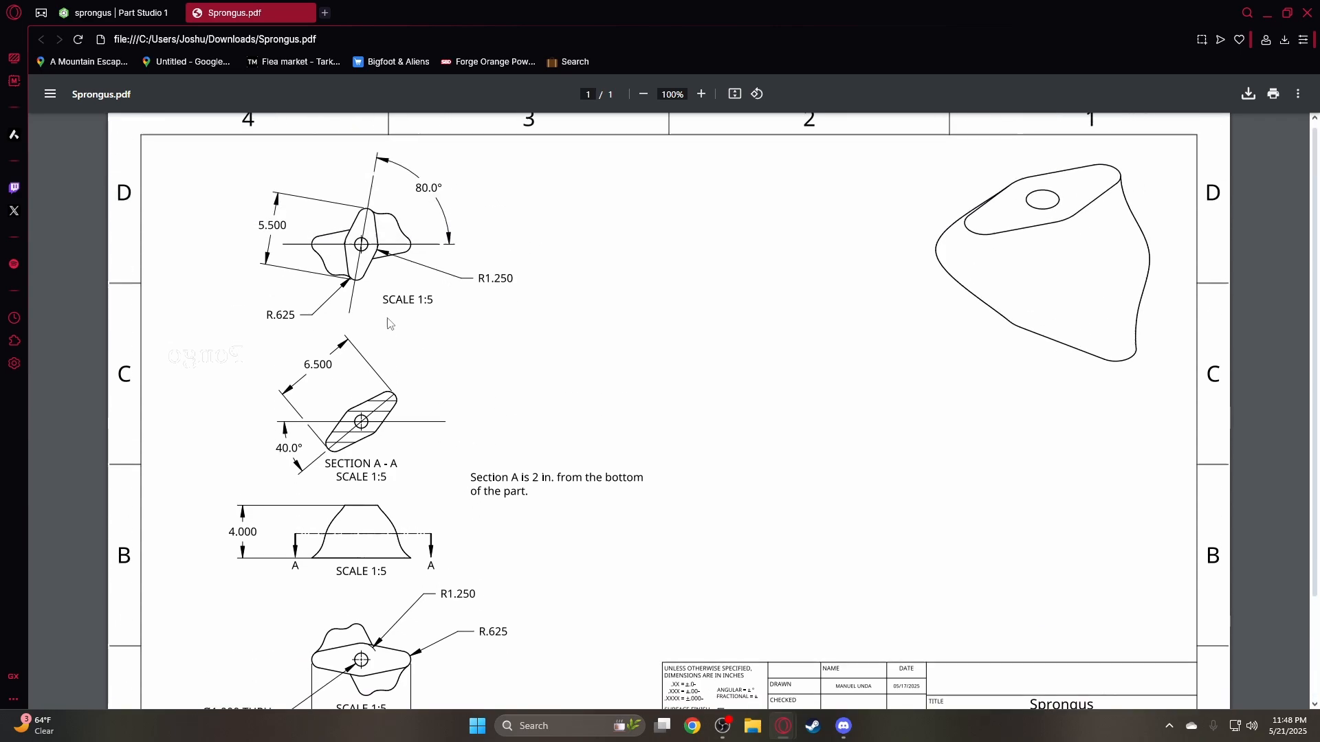
key(ctrl+Tab)
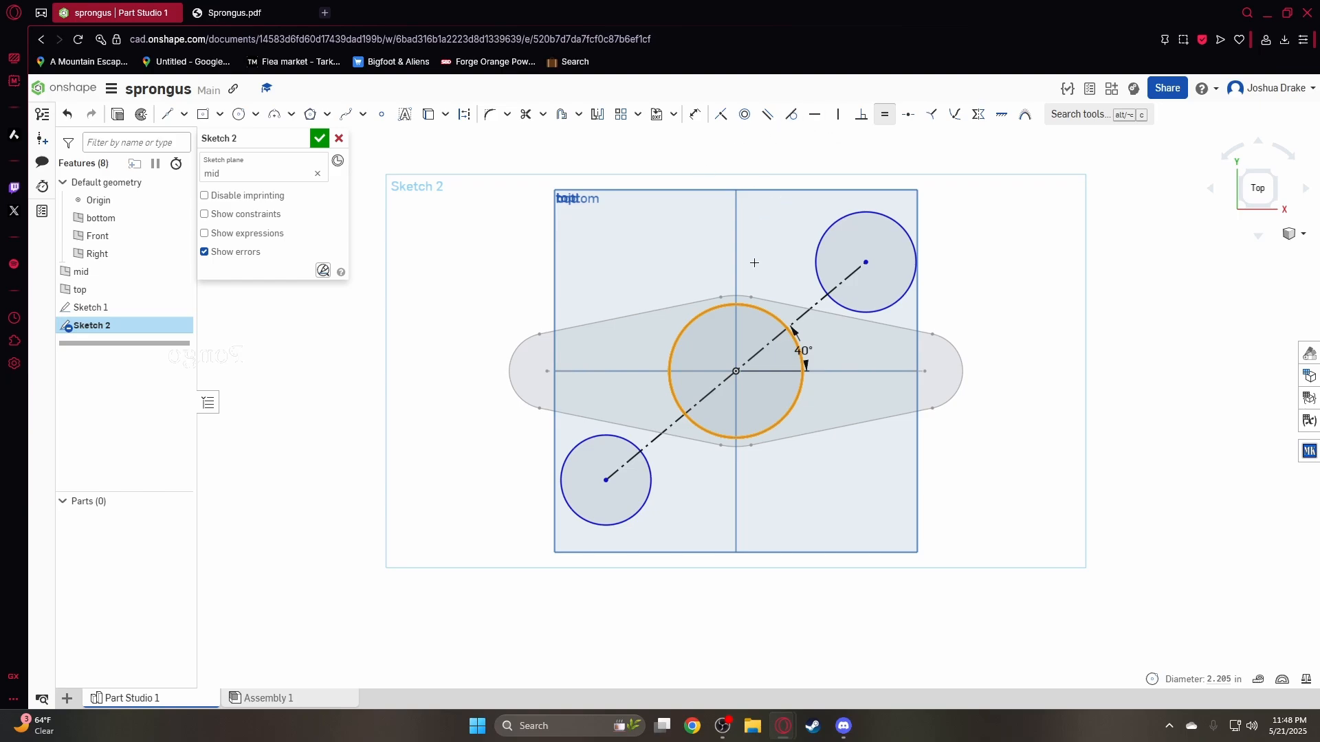
click(735, 295)
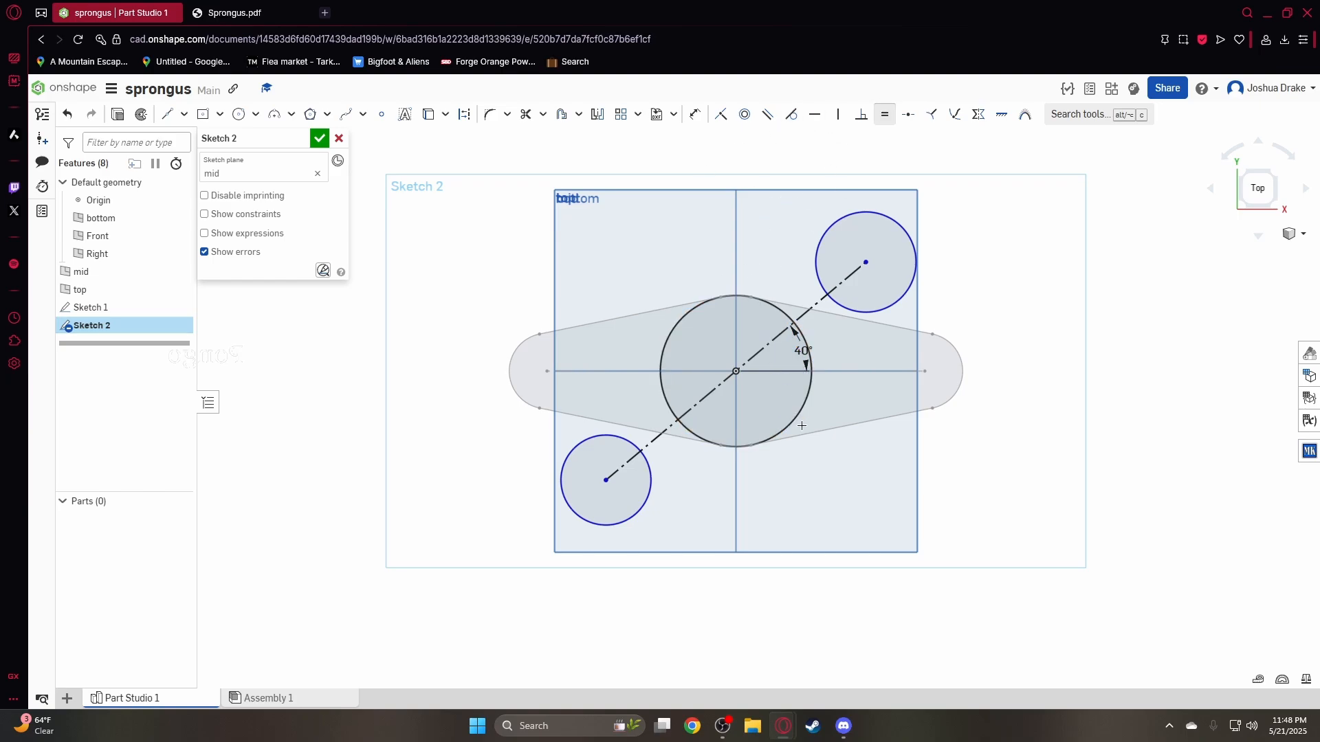
Constrain the lower-left and upper-right circles equal to the end arcs of the bottom sketch
click(574, 454)
click(520, 397)
click(899, 301)
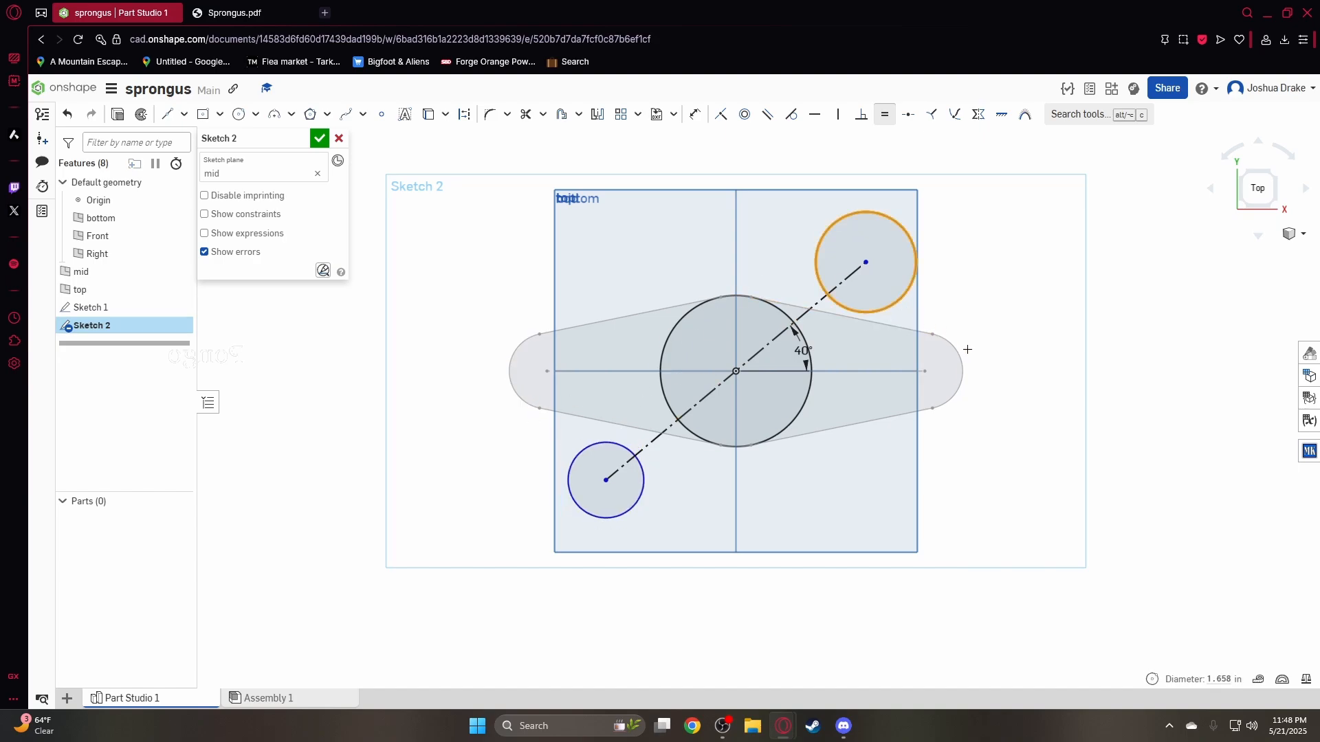
click(957, 356)
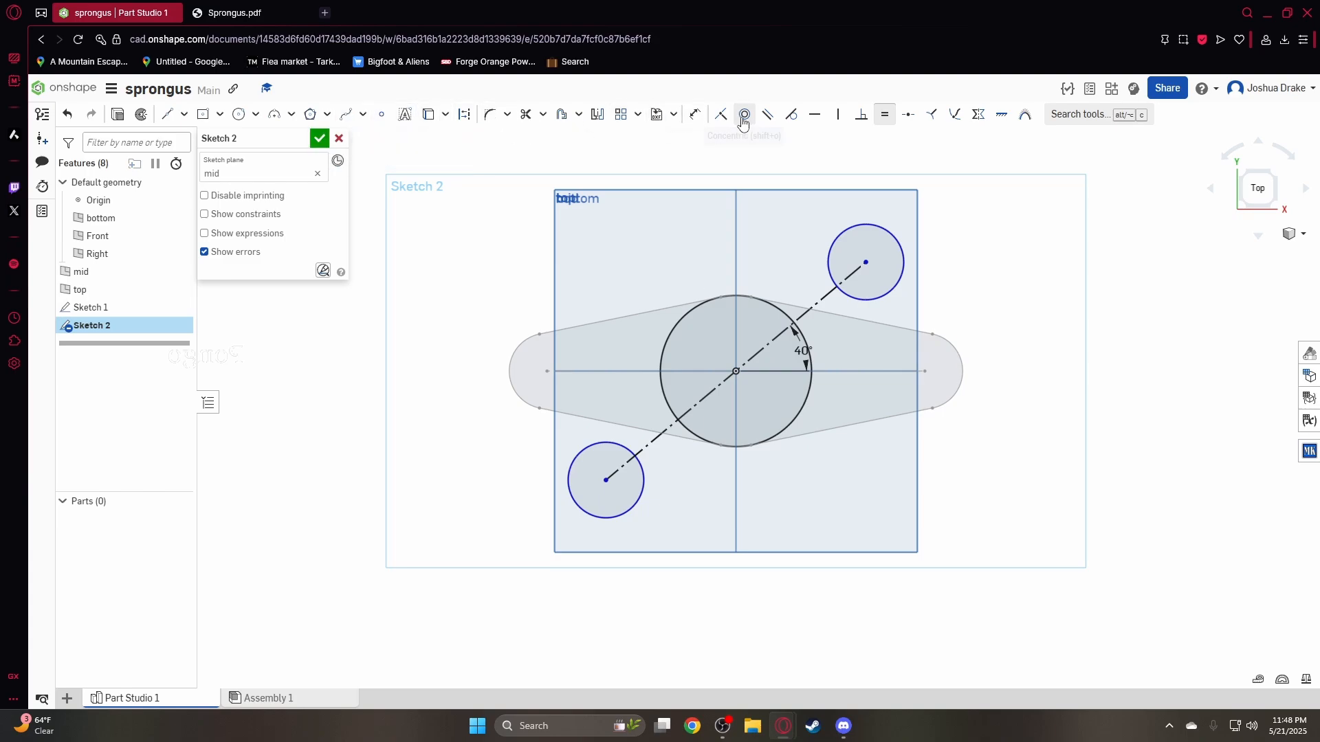
Draw four lines joining both sides of the centre circle to the outer sides of the two end circles
click(185, 114)
click(190, 134)
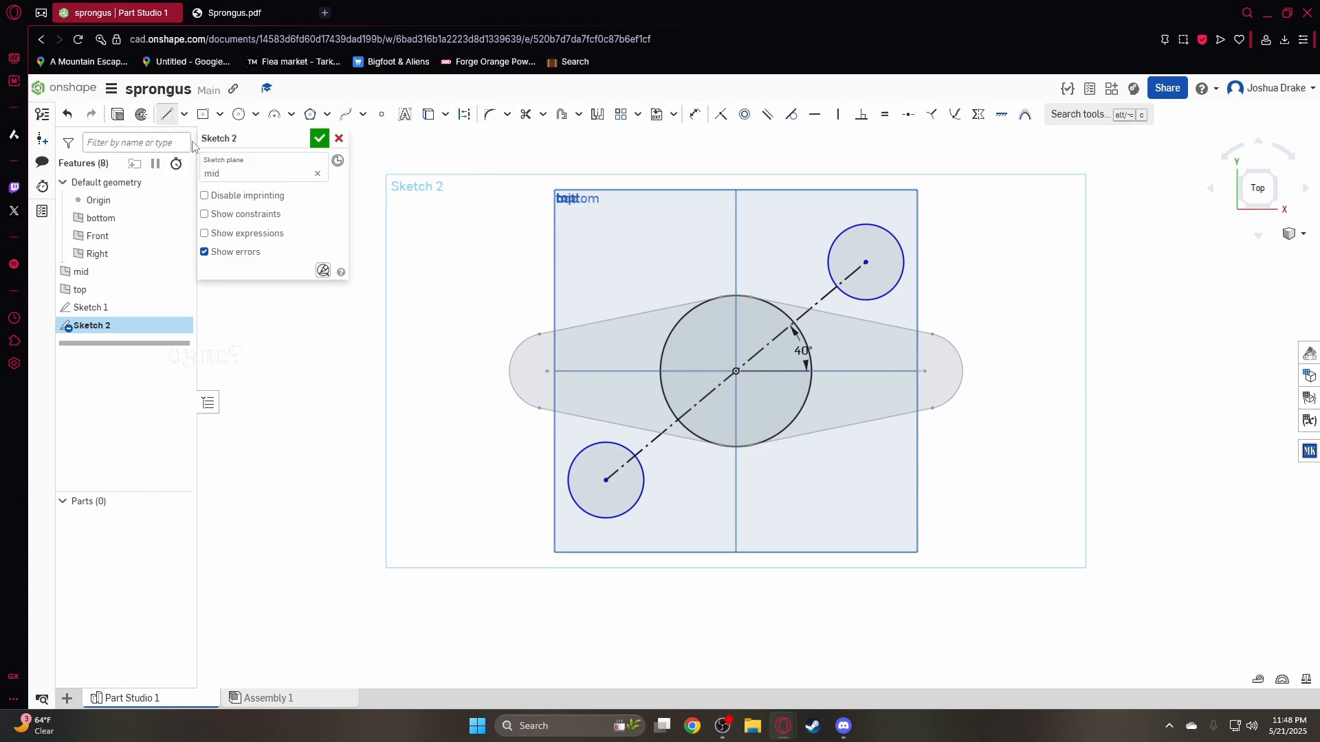
click(584, 450)
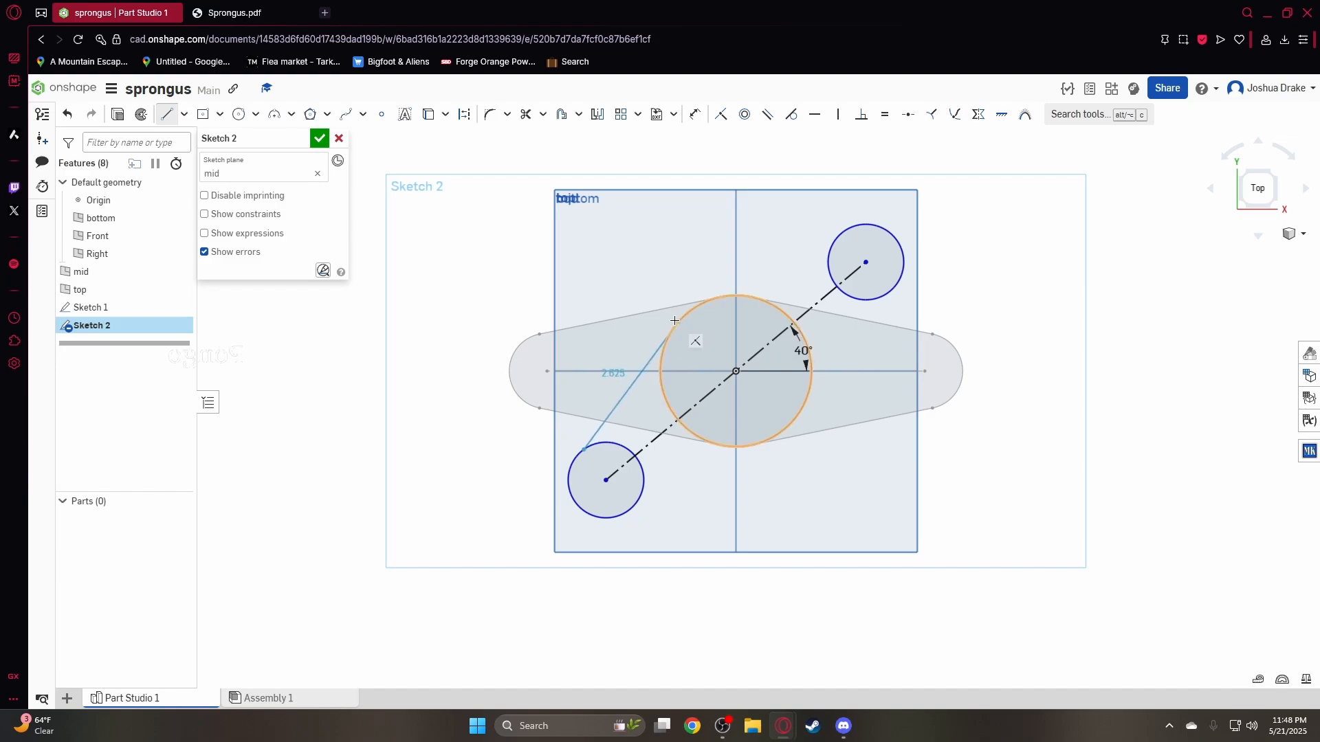
click(677, 323)
key(Escape)
key(l)
click(712, 299)
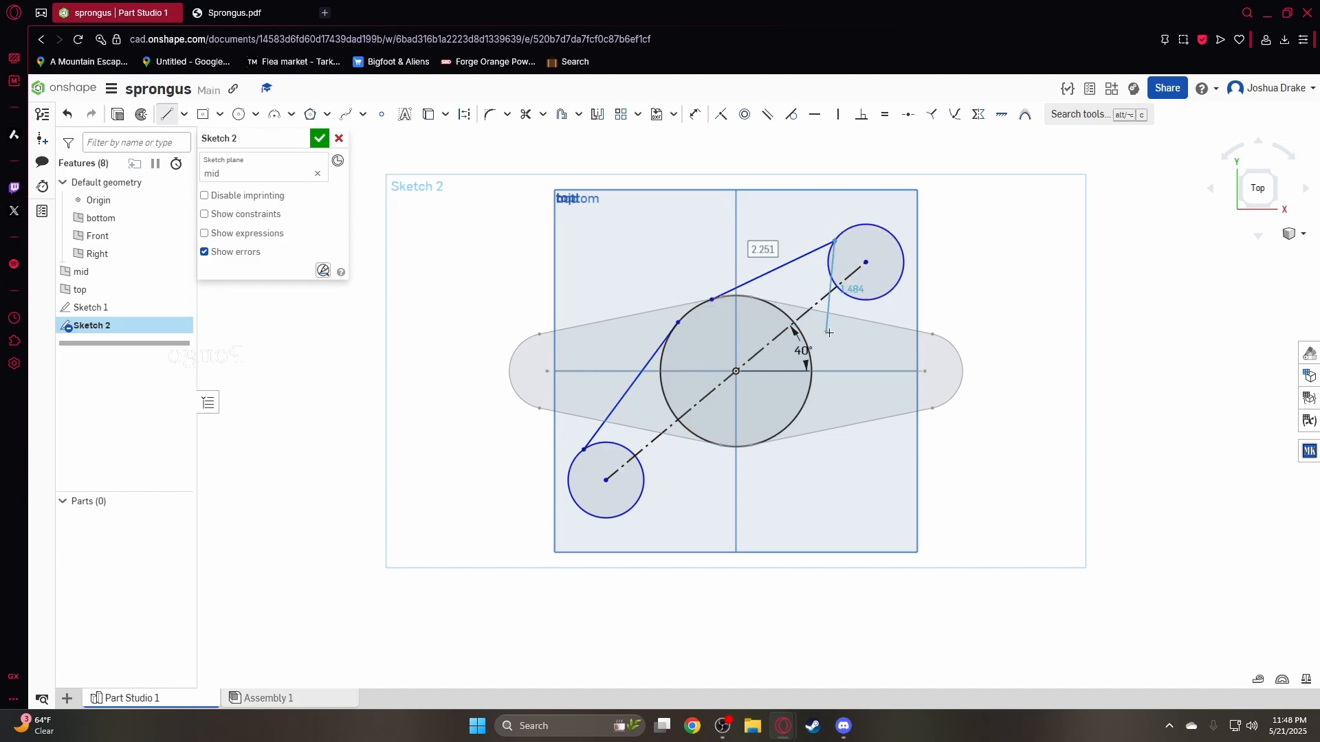
click(834, 241)
click(875, 300)
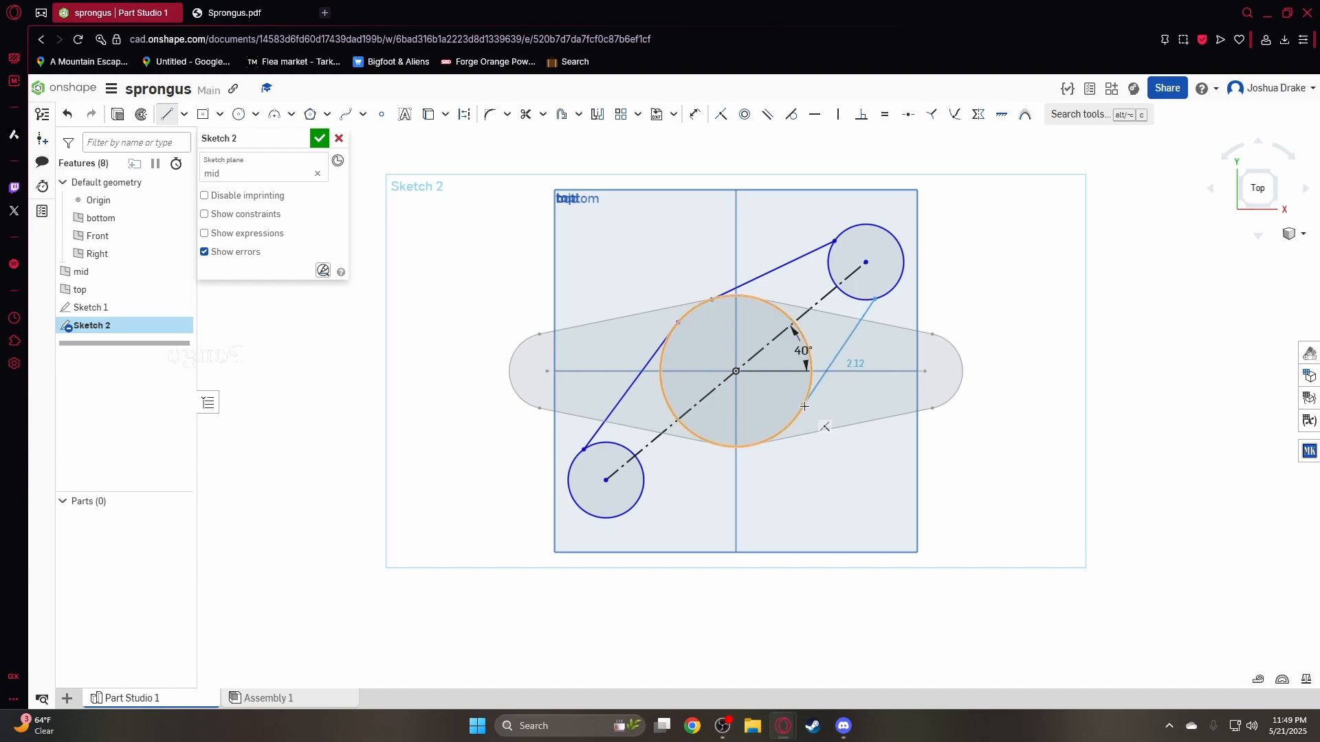
click(804, 406)
click(756, 445)
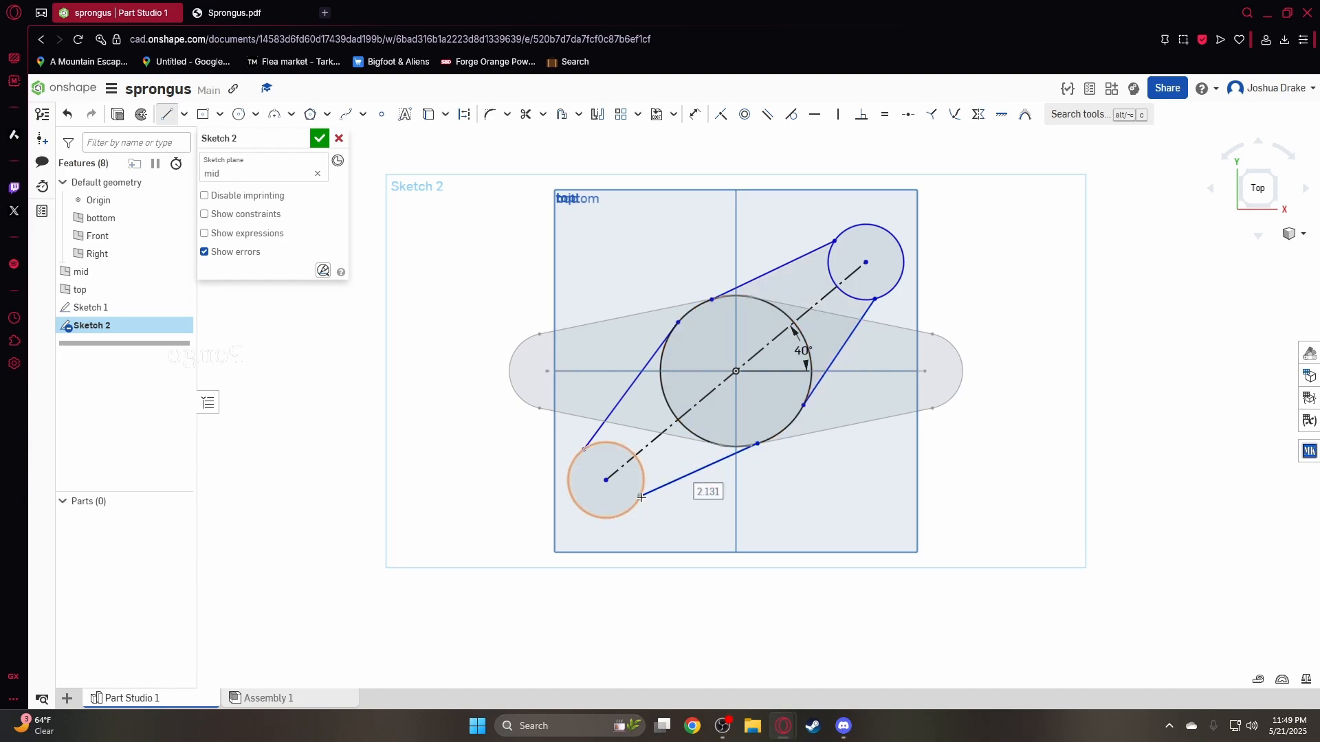
click(640, 497)
Make the two upper lines tangent to the centre circle and to their respective end circles
click(792, 115)
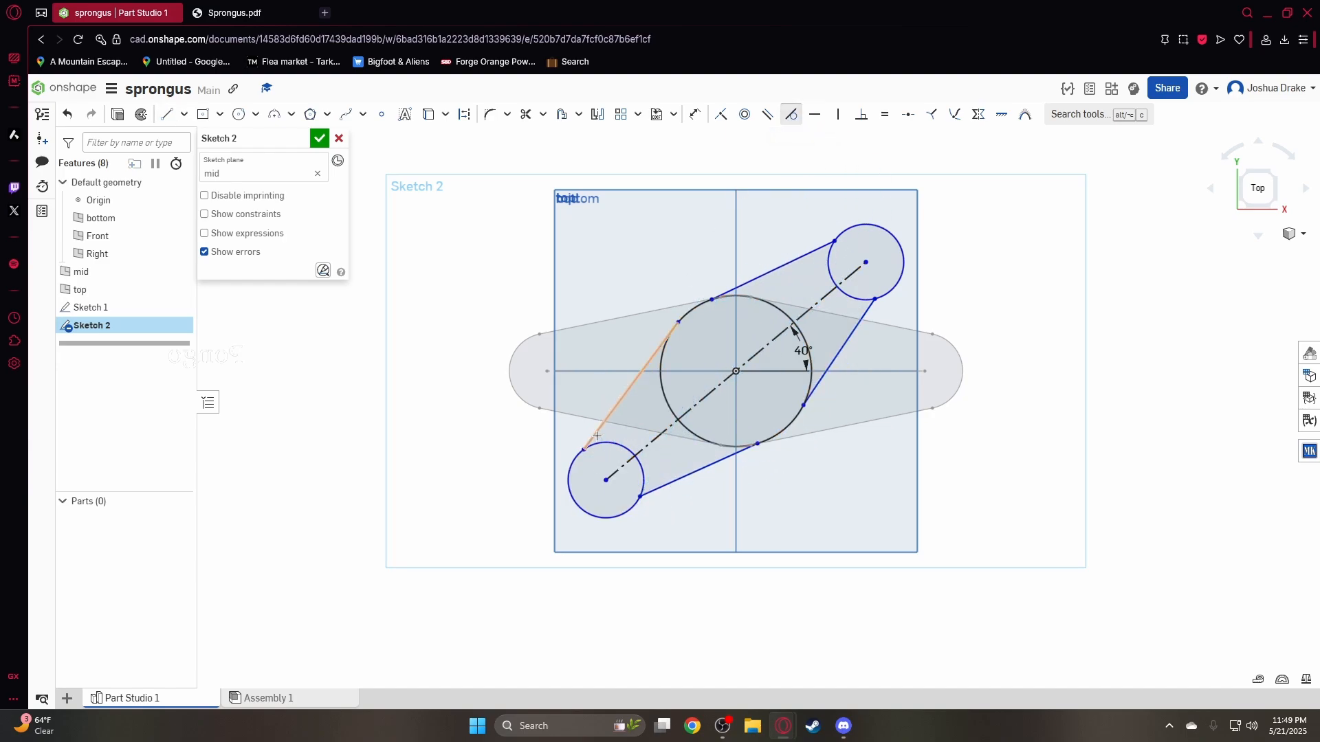
click(596, 435)
click(603, 443)
click(658, 348)
click(664, 354)
click(730, 292)
click(751, 297)
click(813, 253)
click(842, 232)
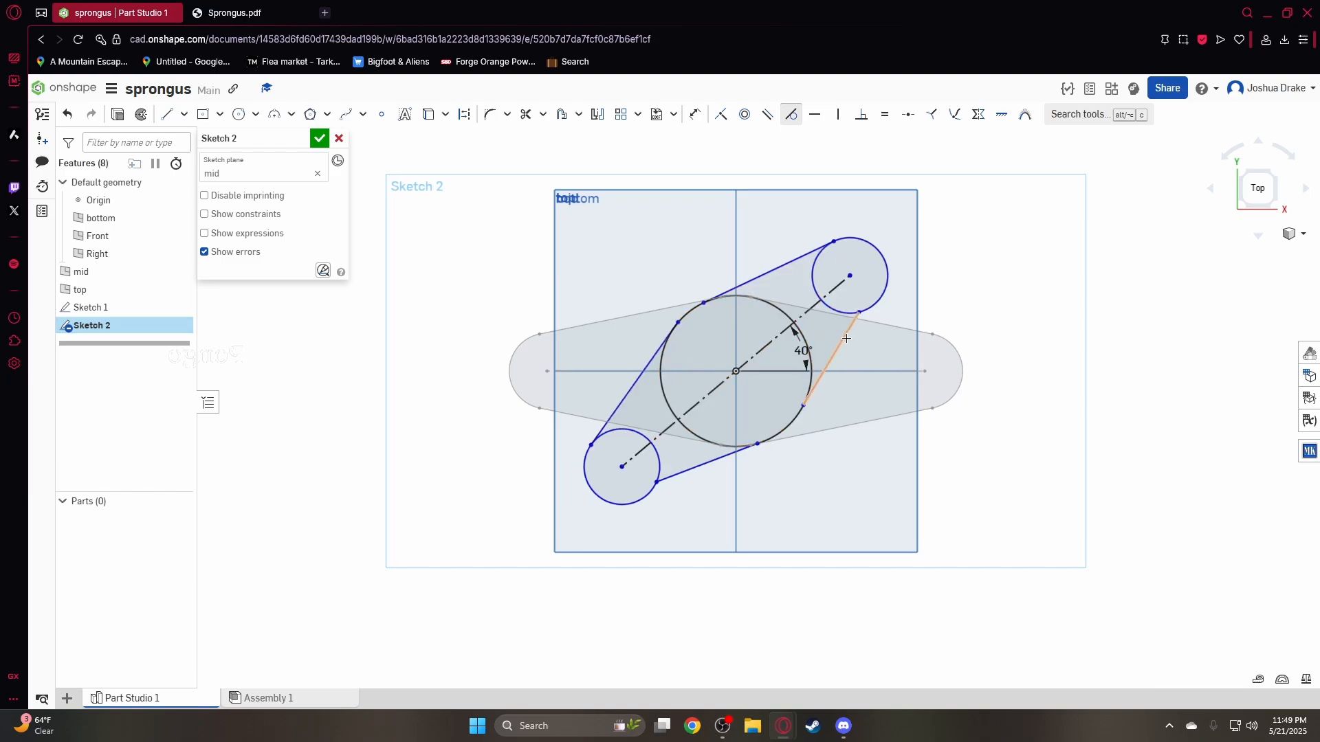
Make the two lower lines tangent to the centre circle and to their respective end circles
click(848, 312)
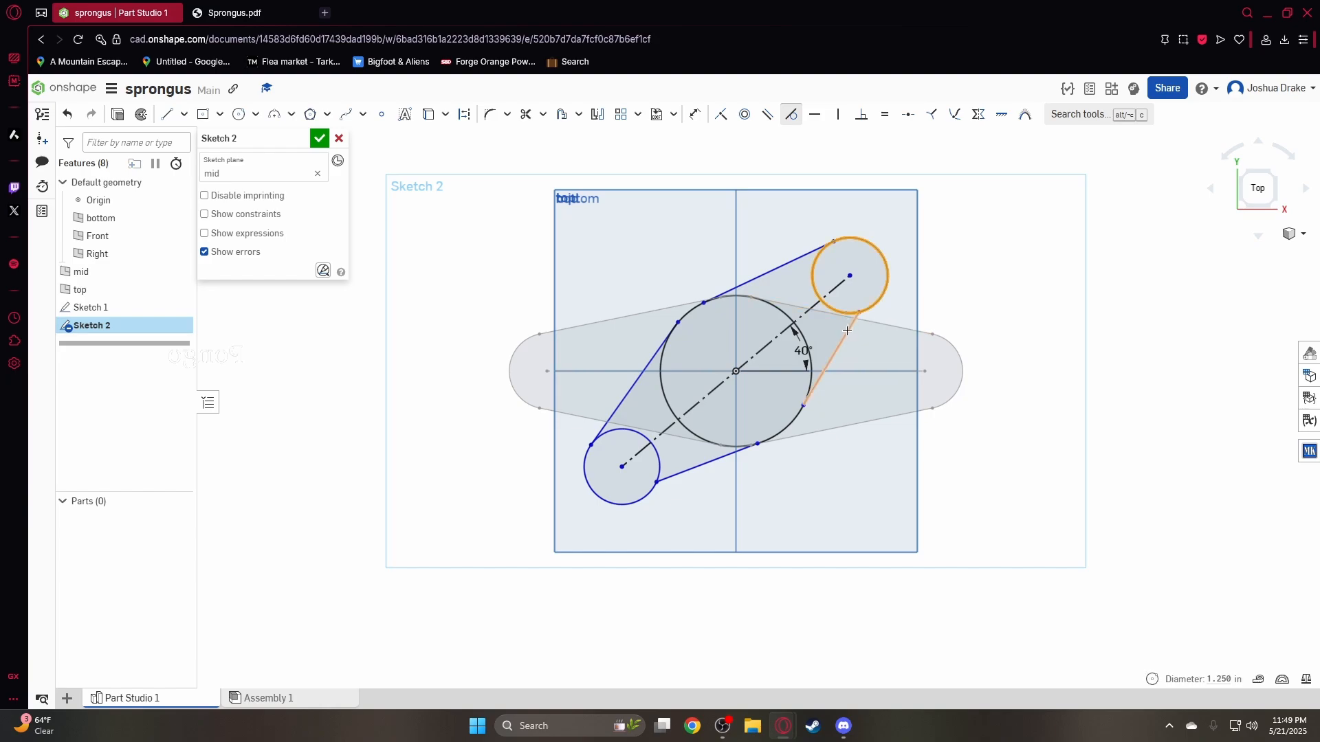
click(846, 330)
click(812, 390)
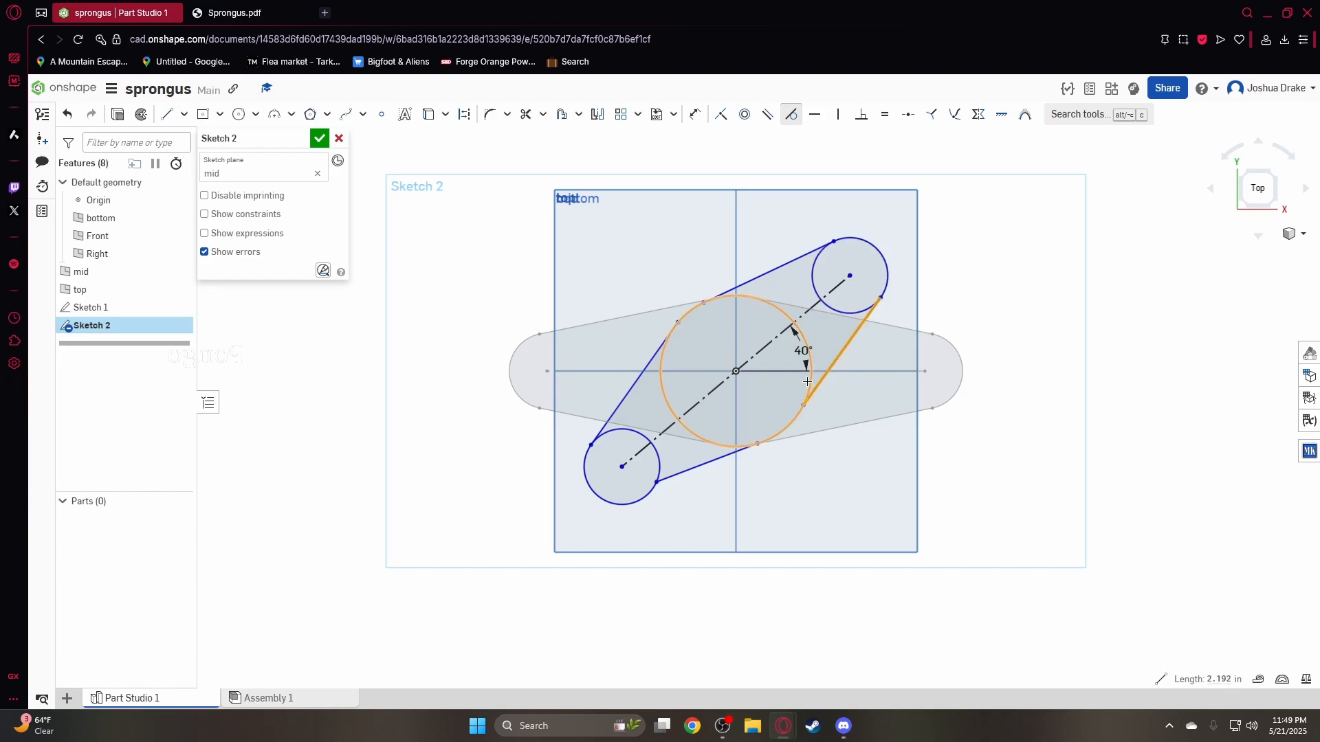
click(807, 413)
click(735, 455)
click(699, 438)
click(685, 472)
click(652, 488)
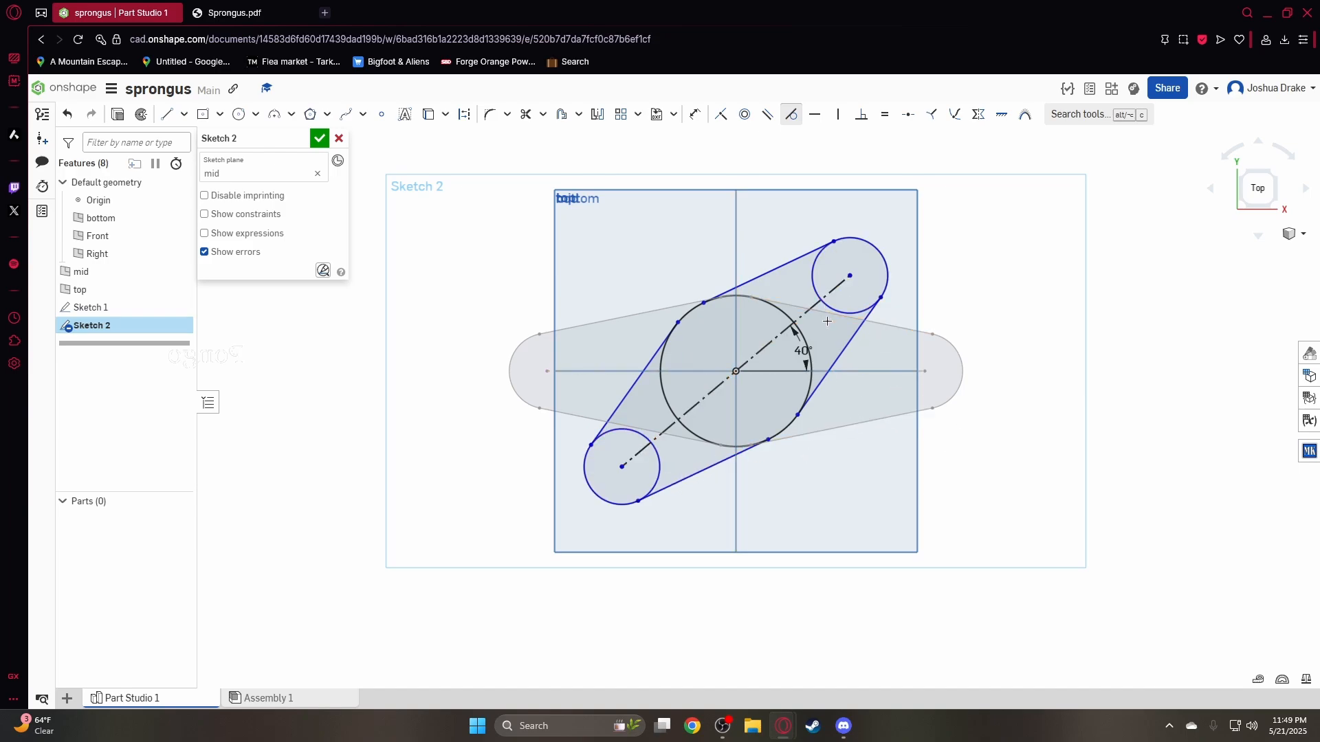
Dimension the mid profile's overall length across the outer edges of its two end circles as 6.5 in
key(d)
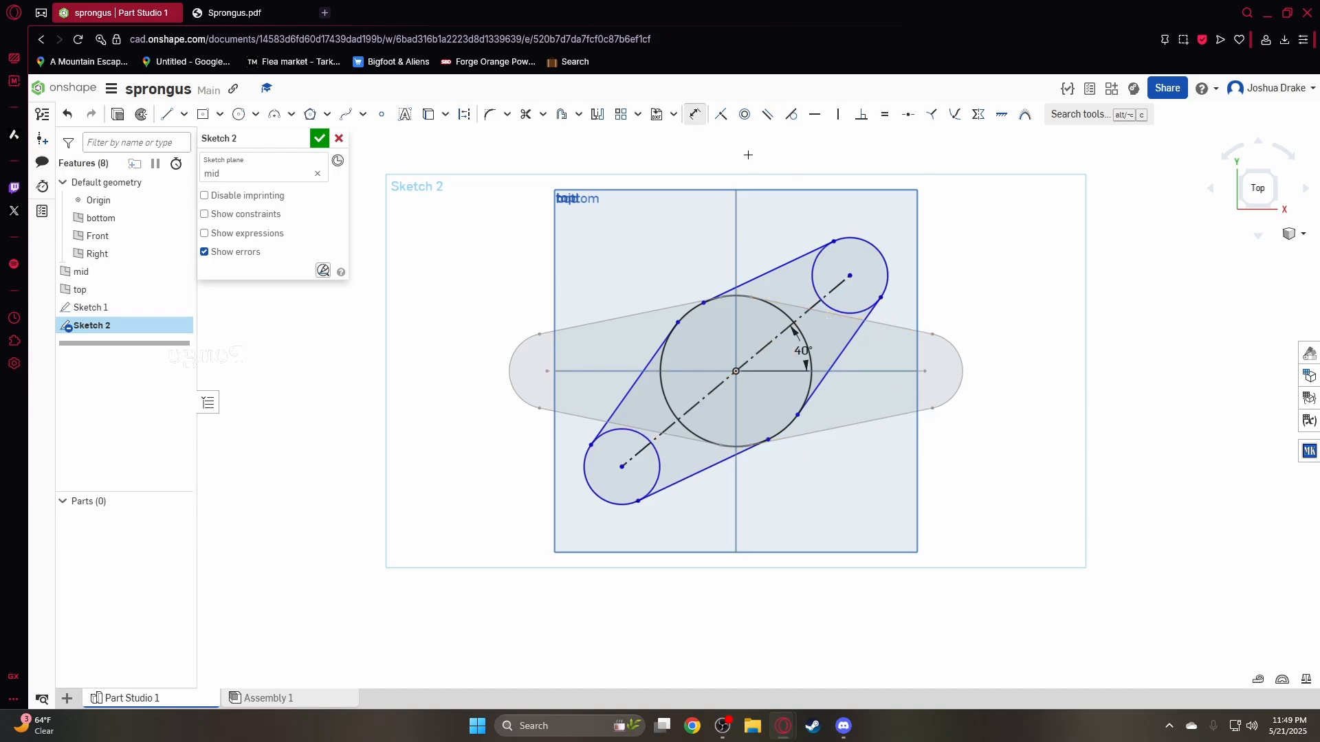
click(603, 499)
click(883, 245)
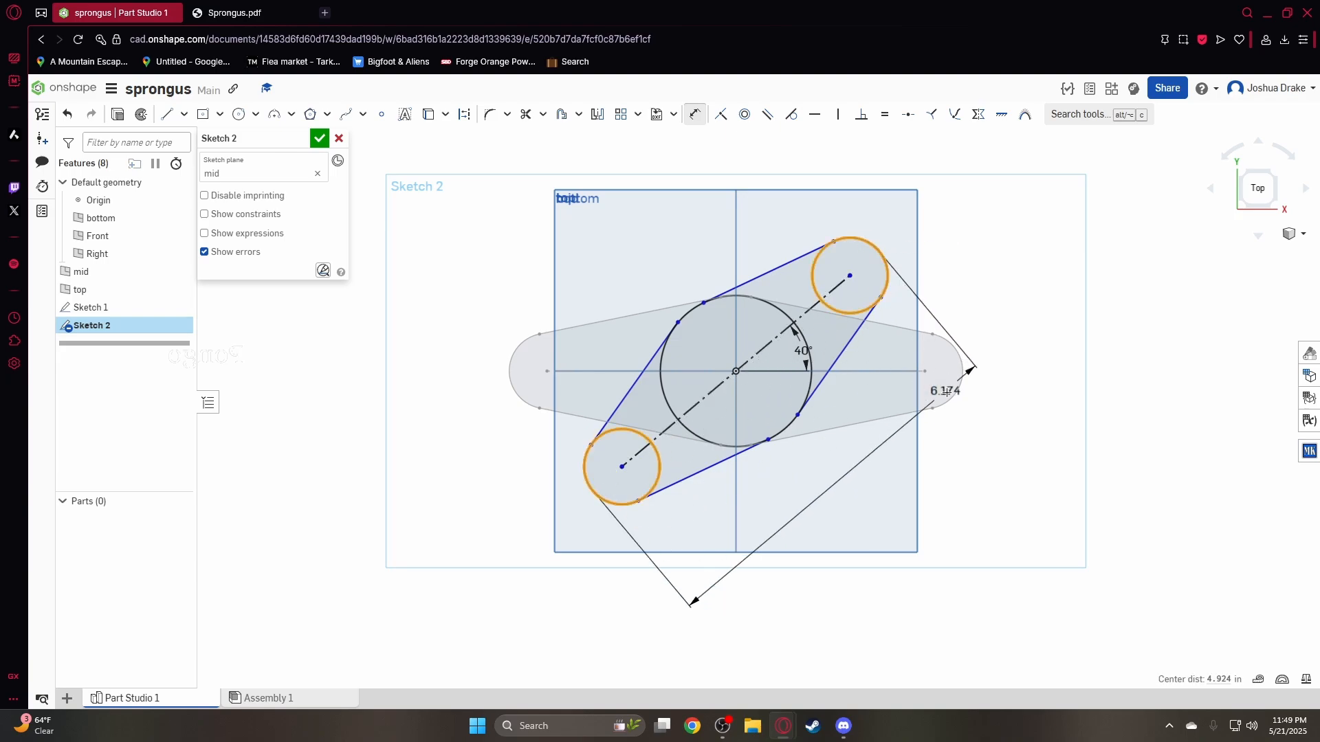
click(953, 460)
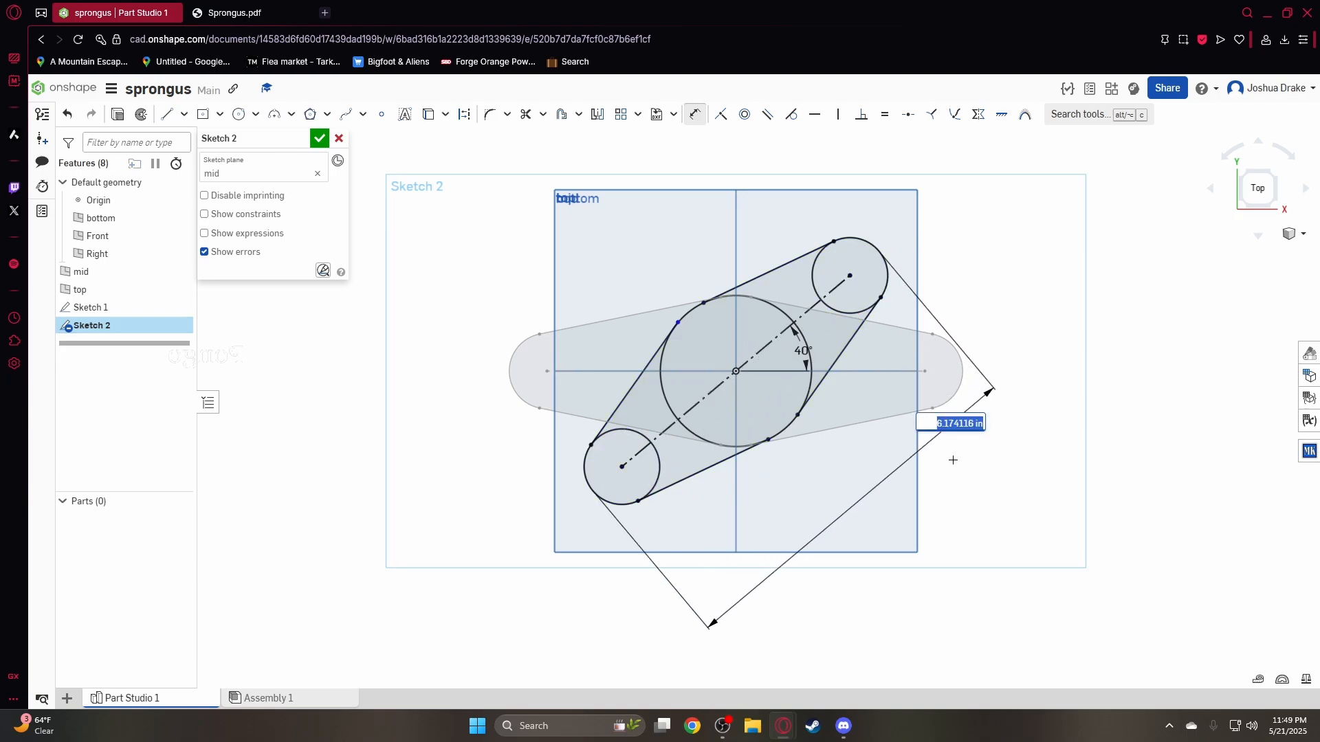
text(6.5)
key(Return)
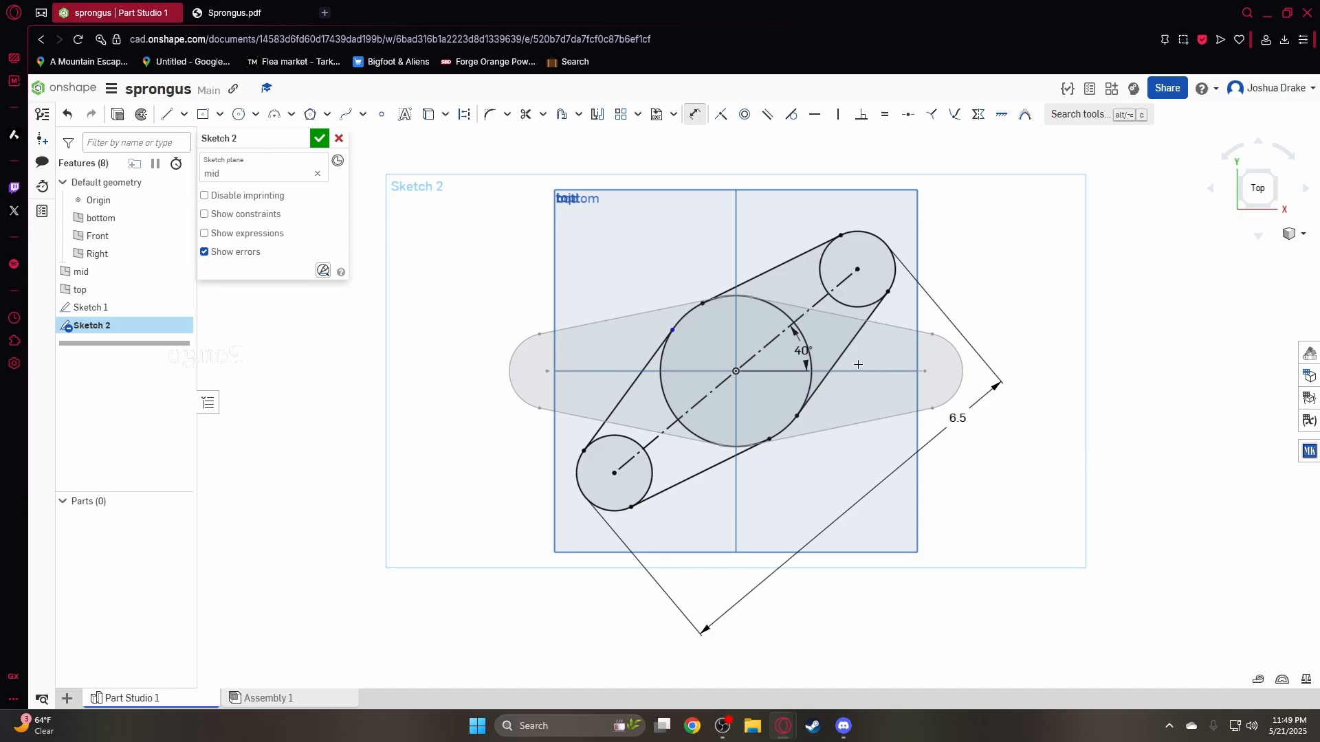
Constrain the two upper tangent lines equal in length, and likewise the two lower tangent lines
click(768, 114)
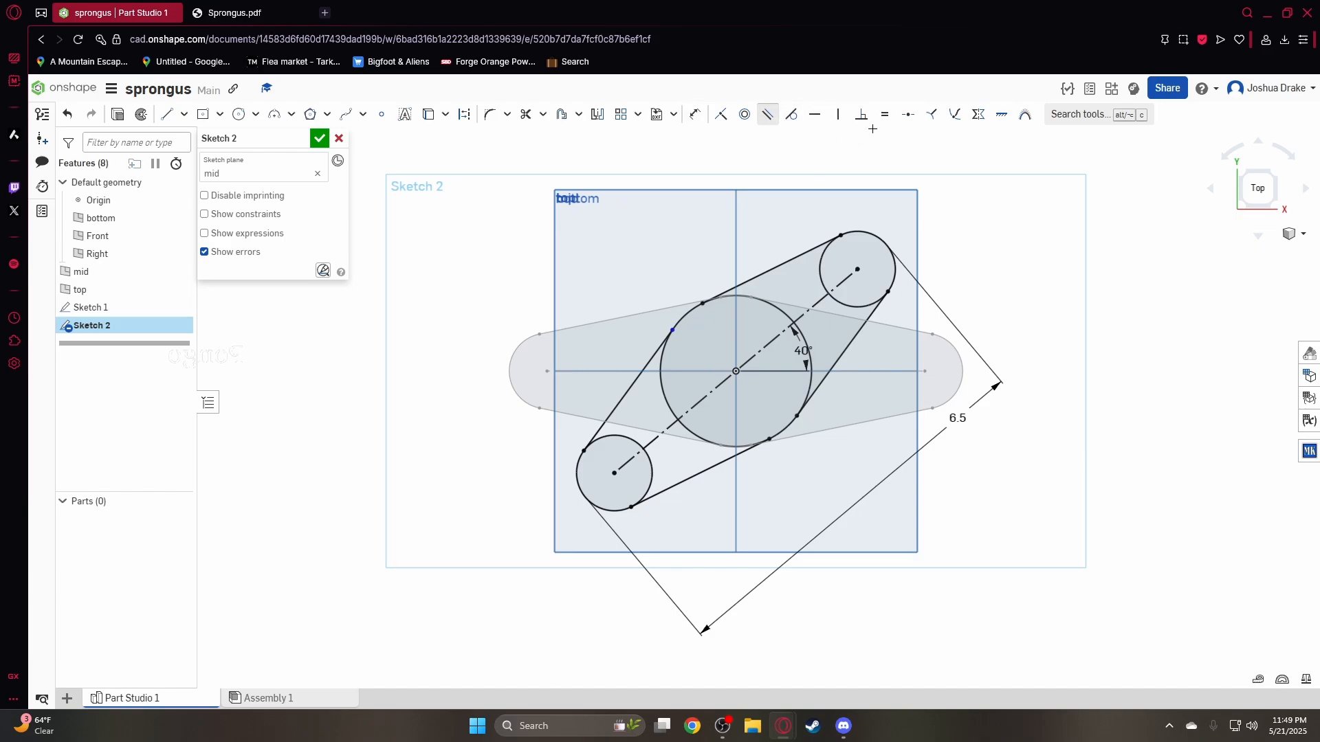
click(884, 114)
click(764, 273)
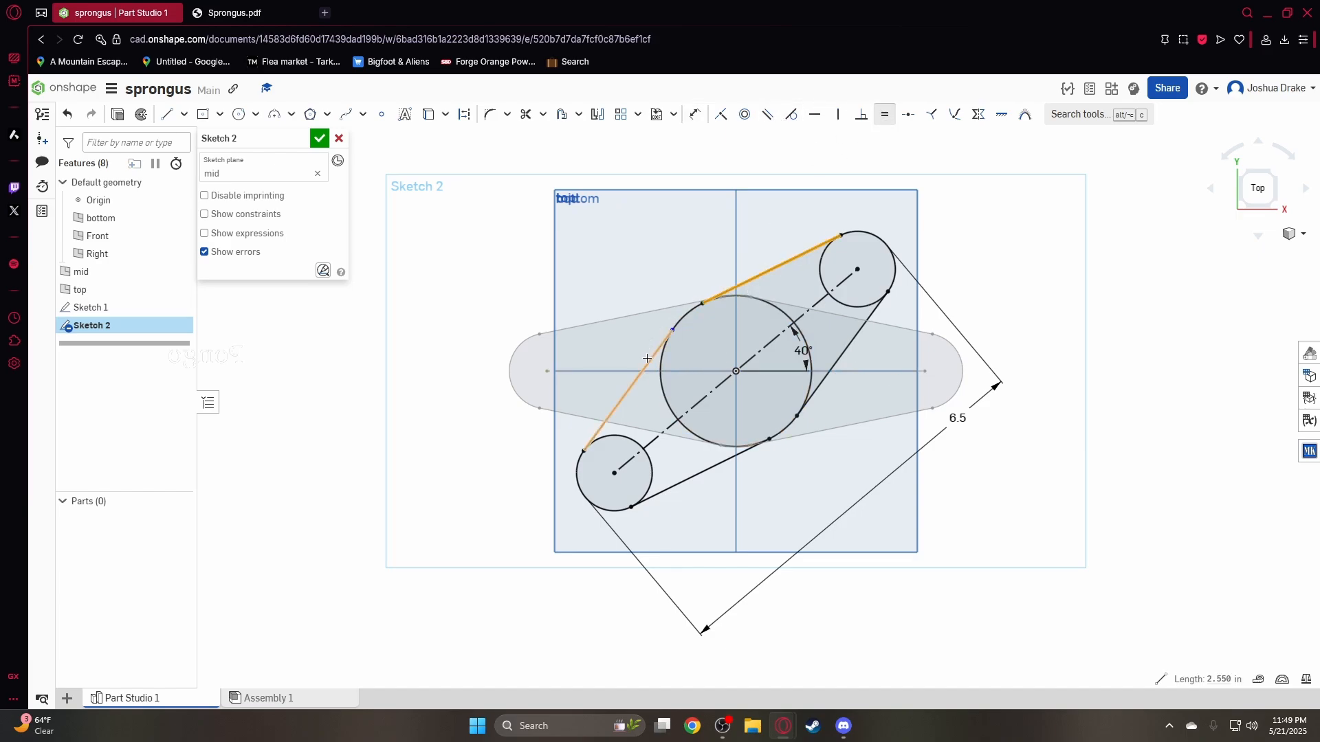
click(647, 358)
click(720, 463)
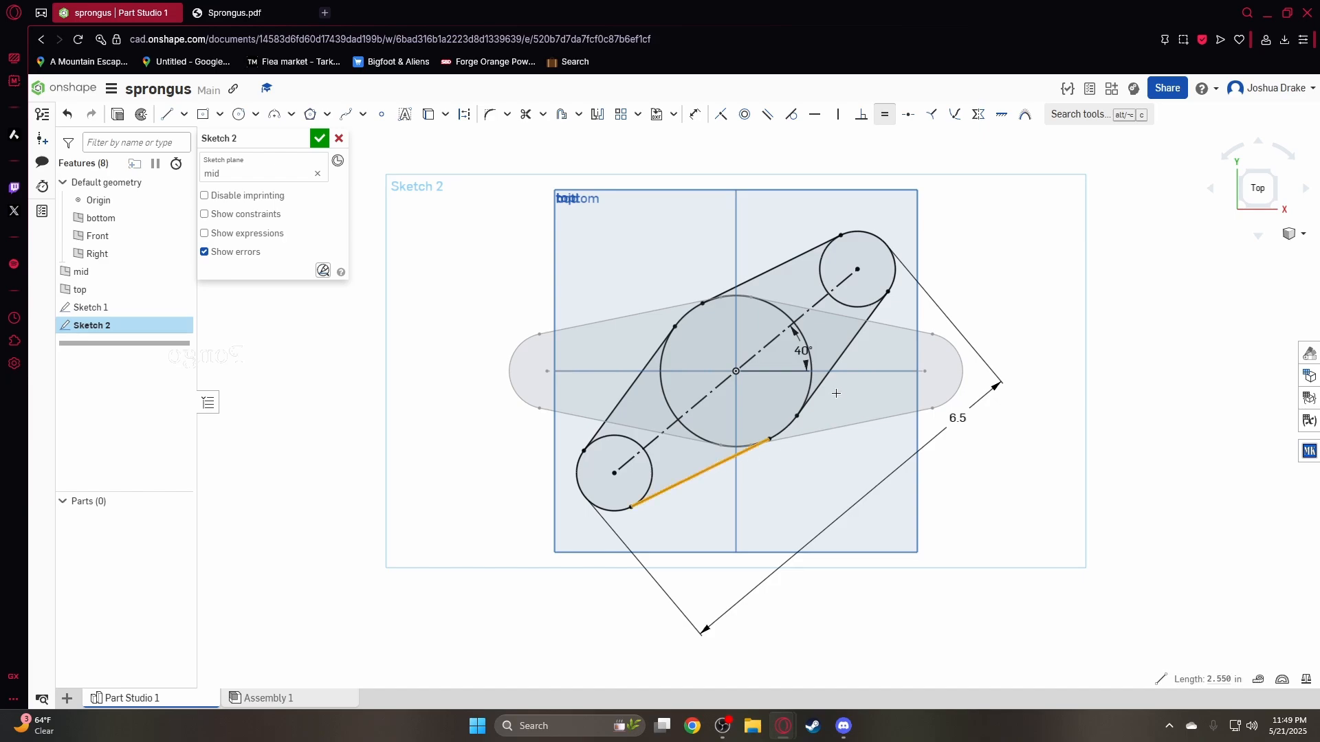
click(840, 357)
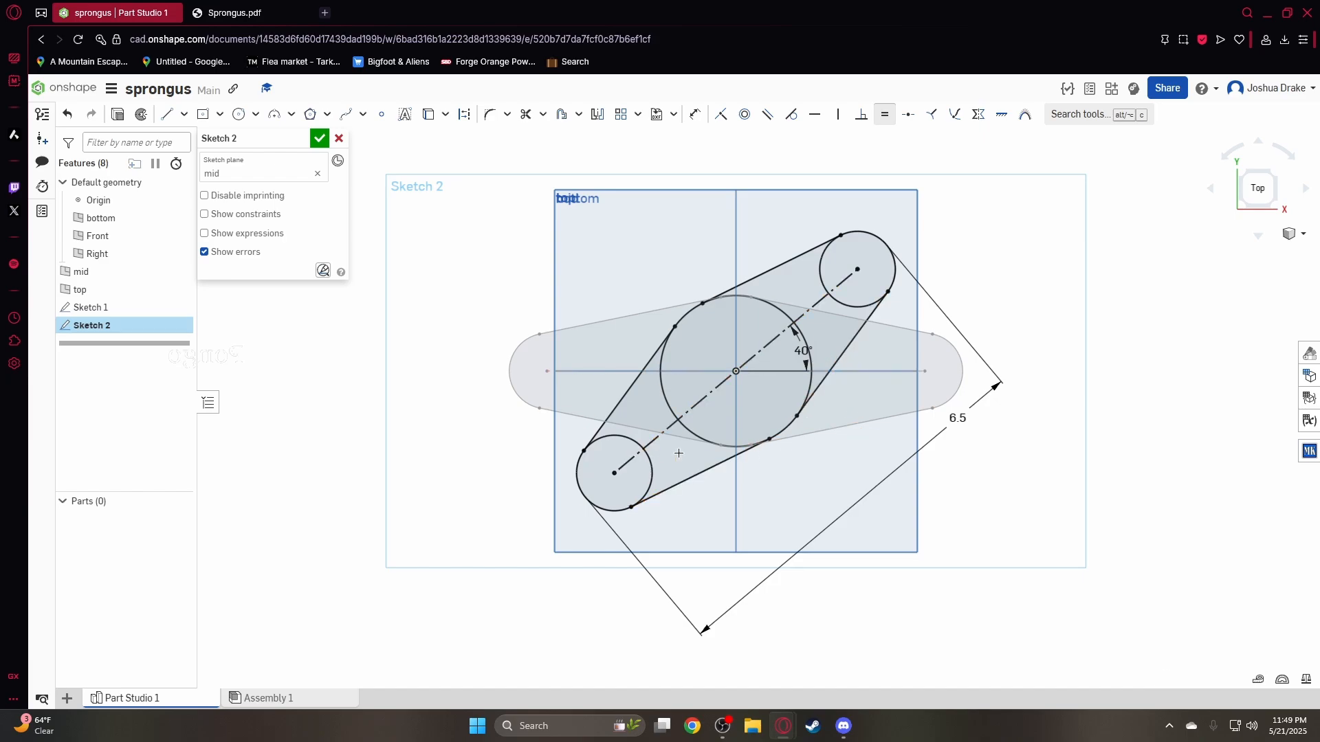
Trim the inner arcs of the end circles and centre circle to leave one closed outline, and finish the mid sketch
click(526, 115)
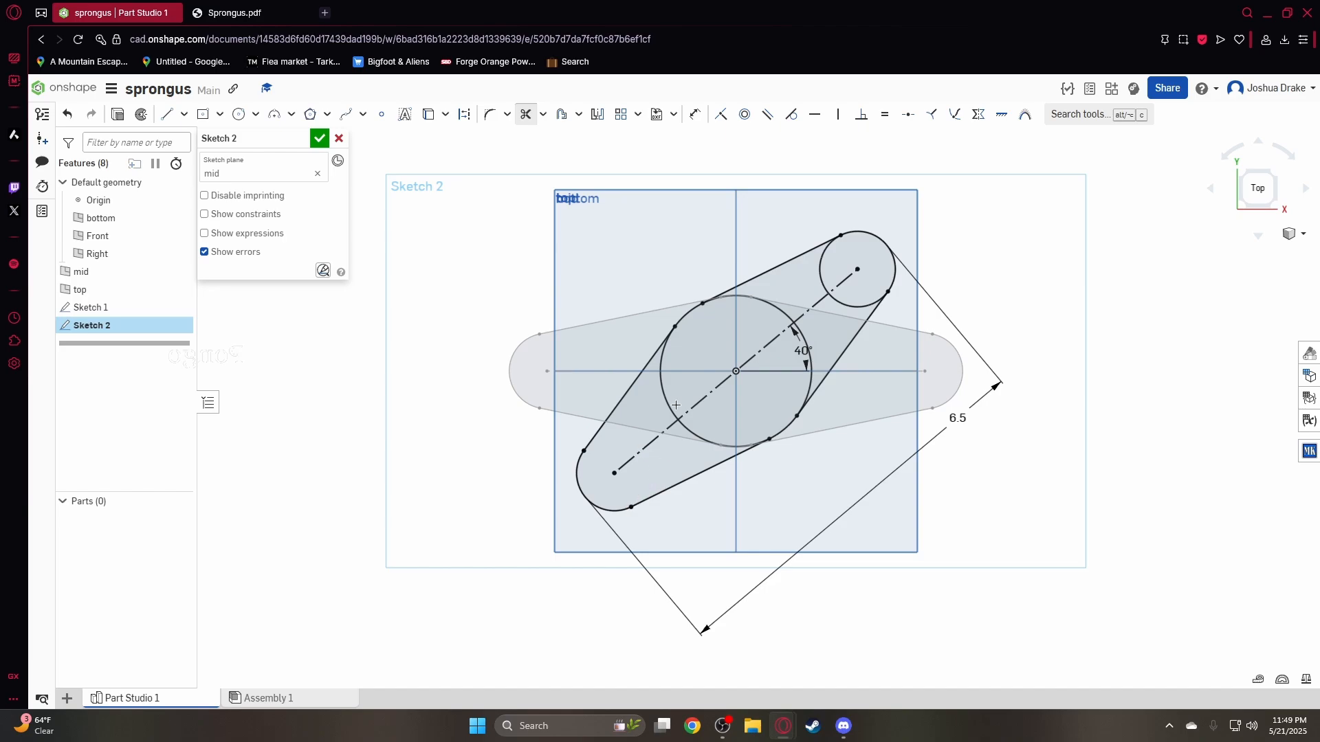
click(691, 435)
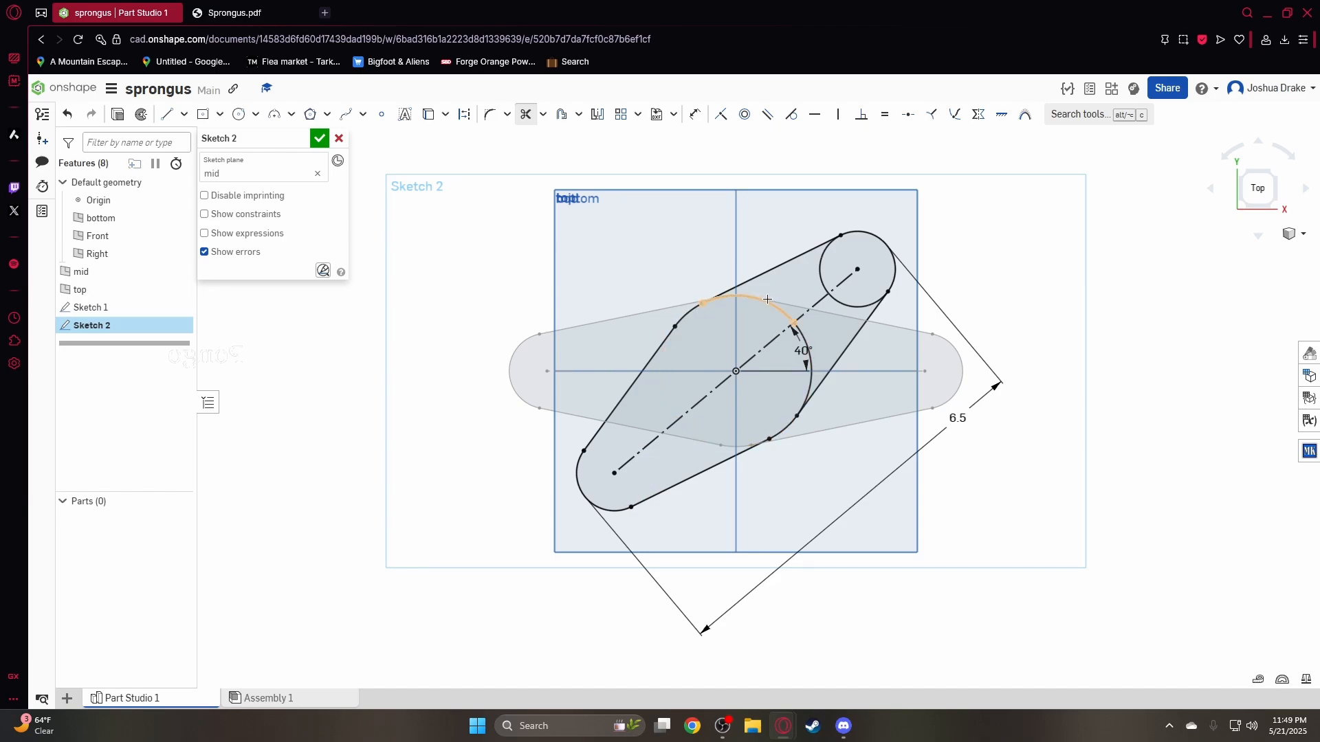
click(777, 307)
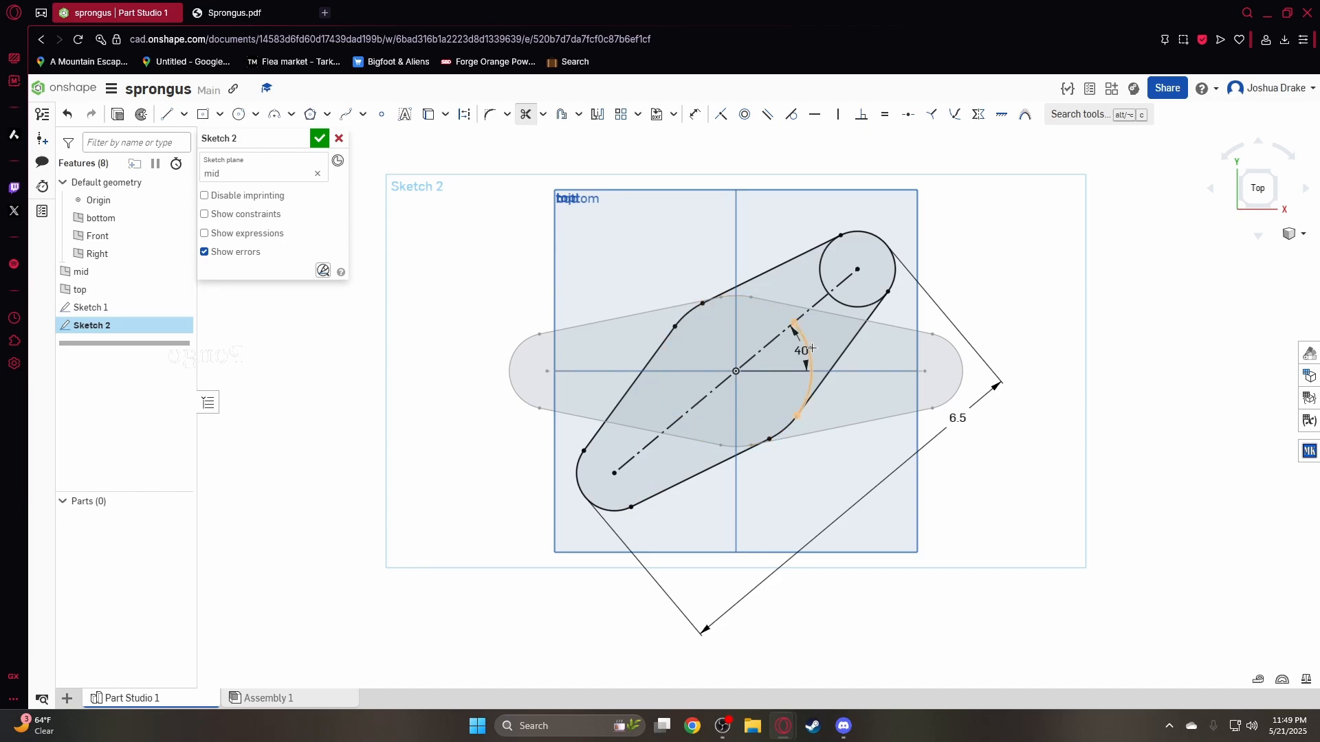
click(843, 303)
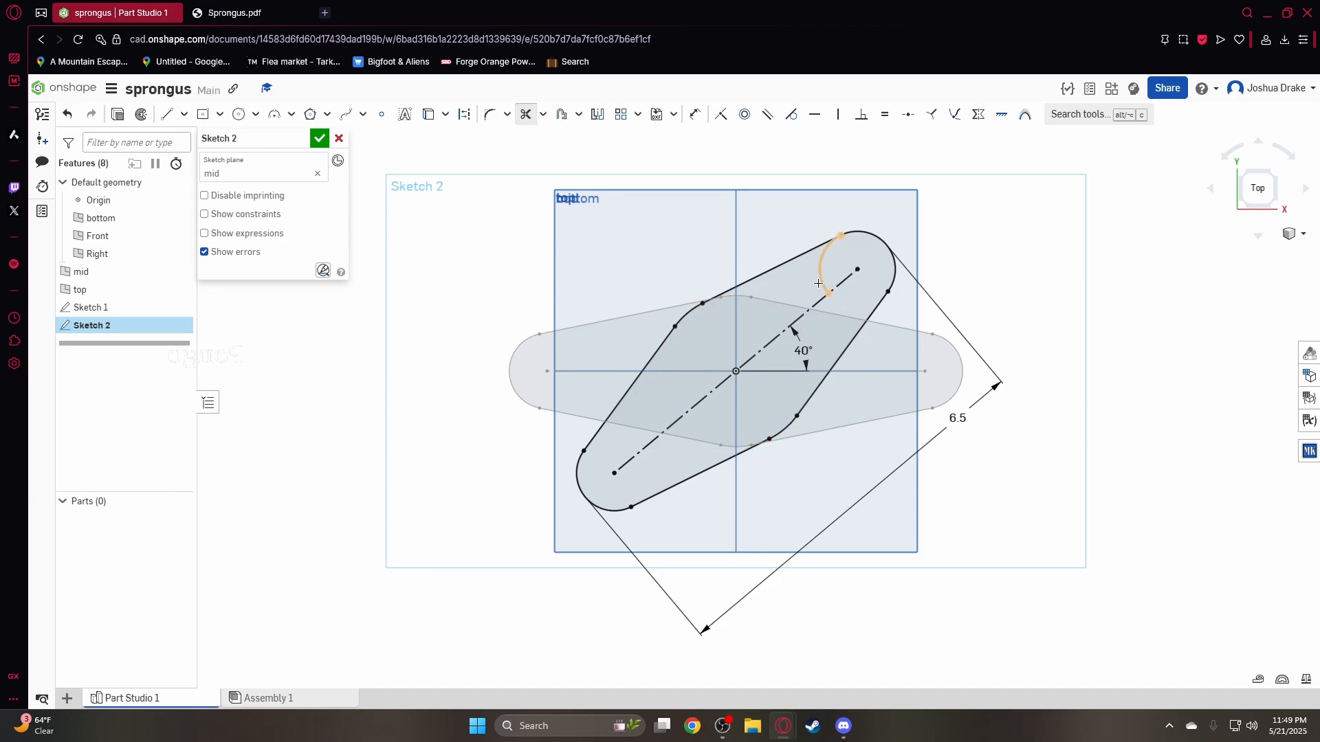
click(319, 138)
Start a sketch on the top plane, viewed face-on, and check the top profile's dimensions in Sprongus.pdf
click(1273, 215)
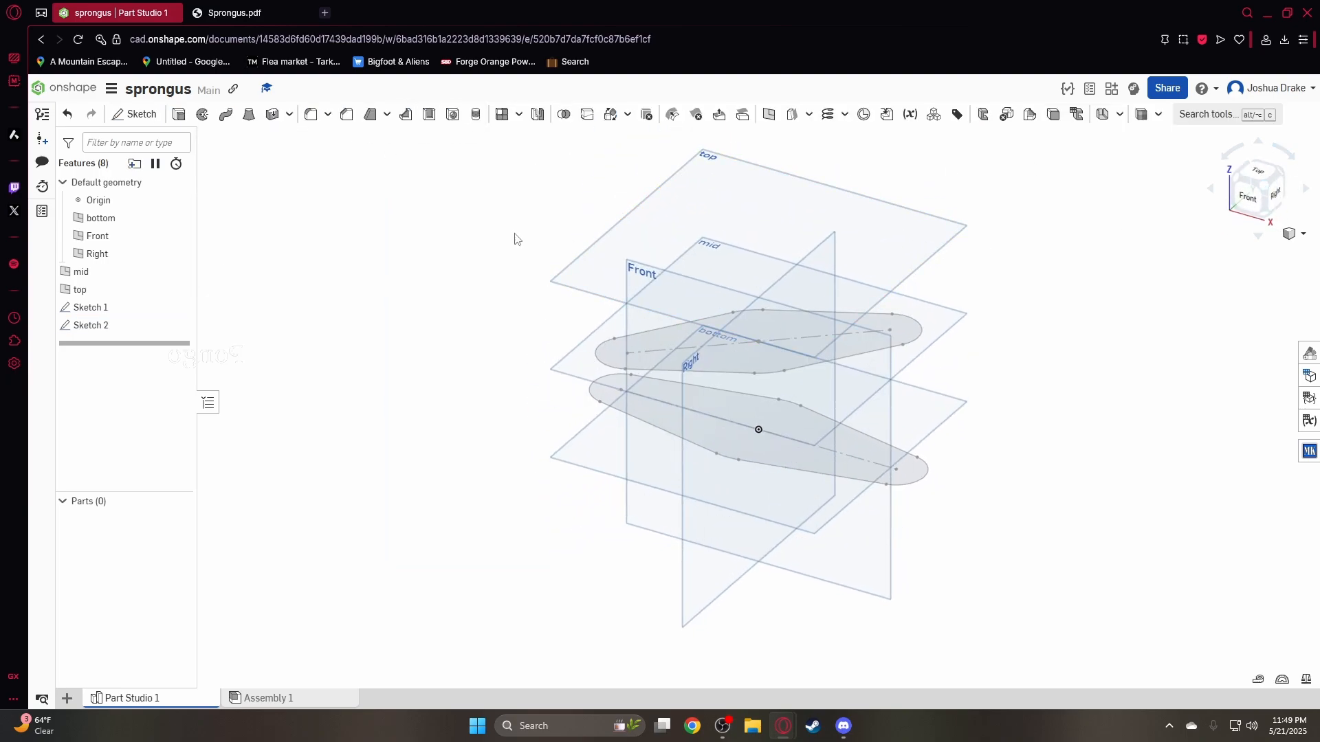
click(150, 117)
click(704, 210)
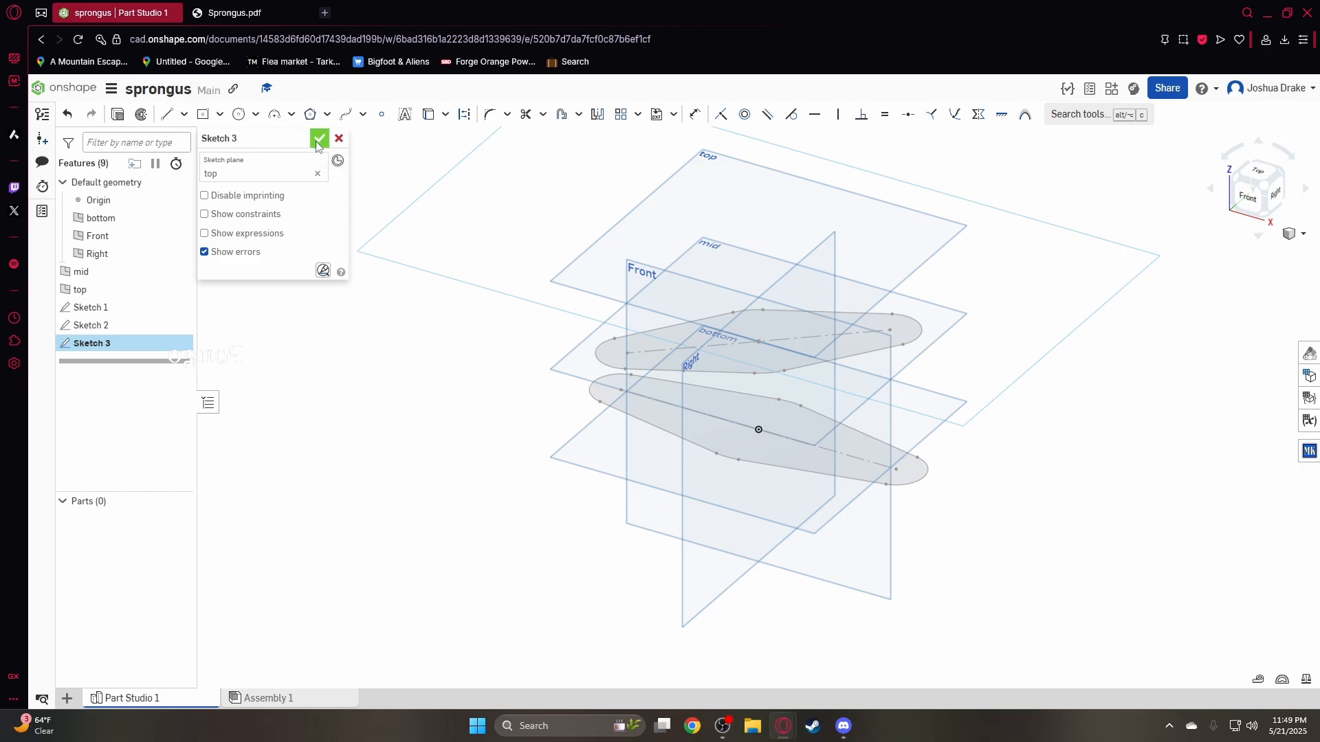
key(n)
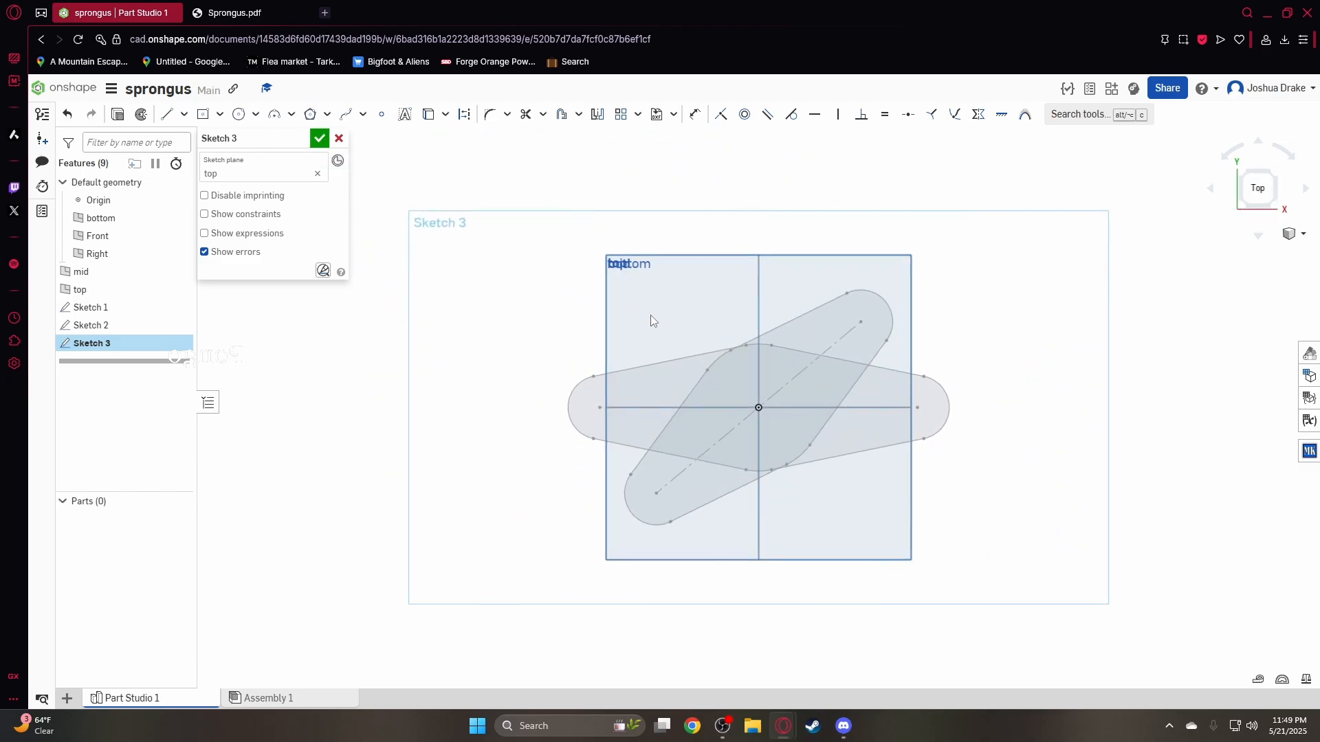
key(ctrl+Tab)
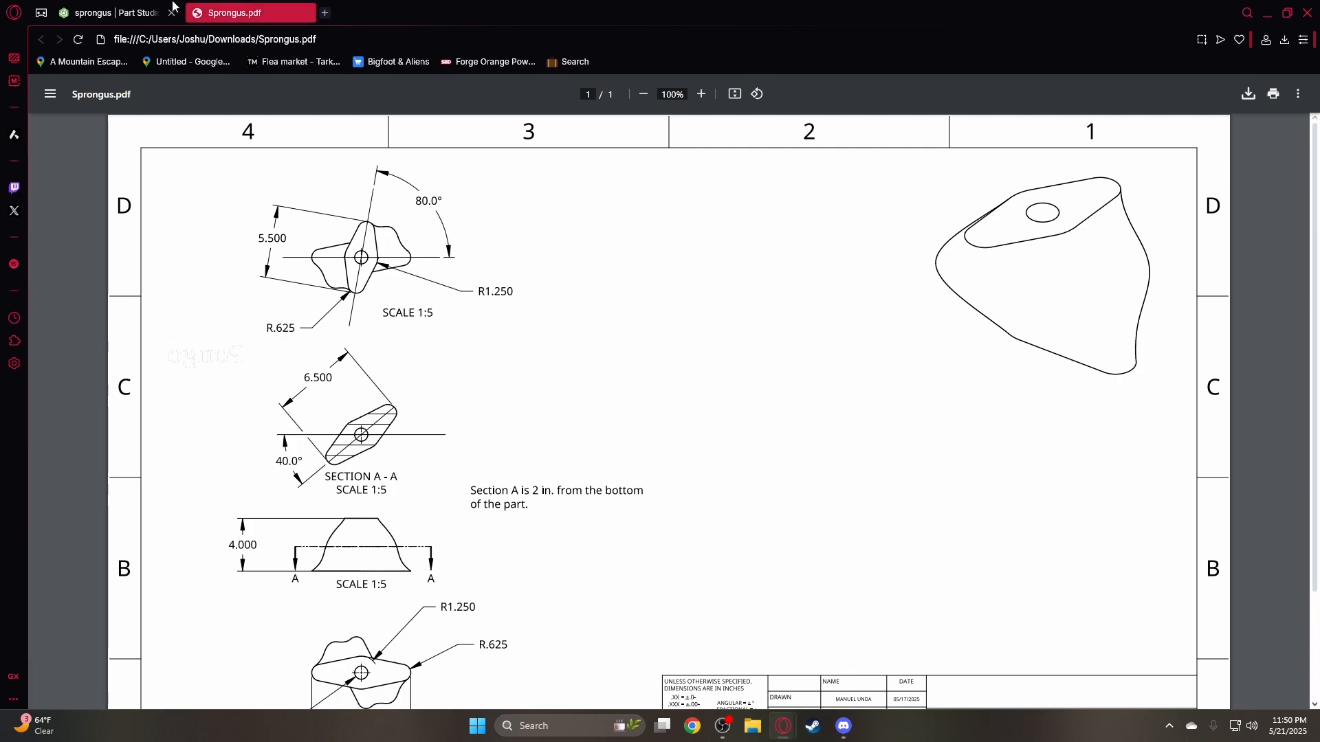
key(ctrl+Tab)
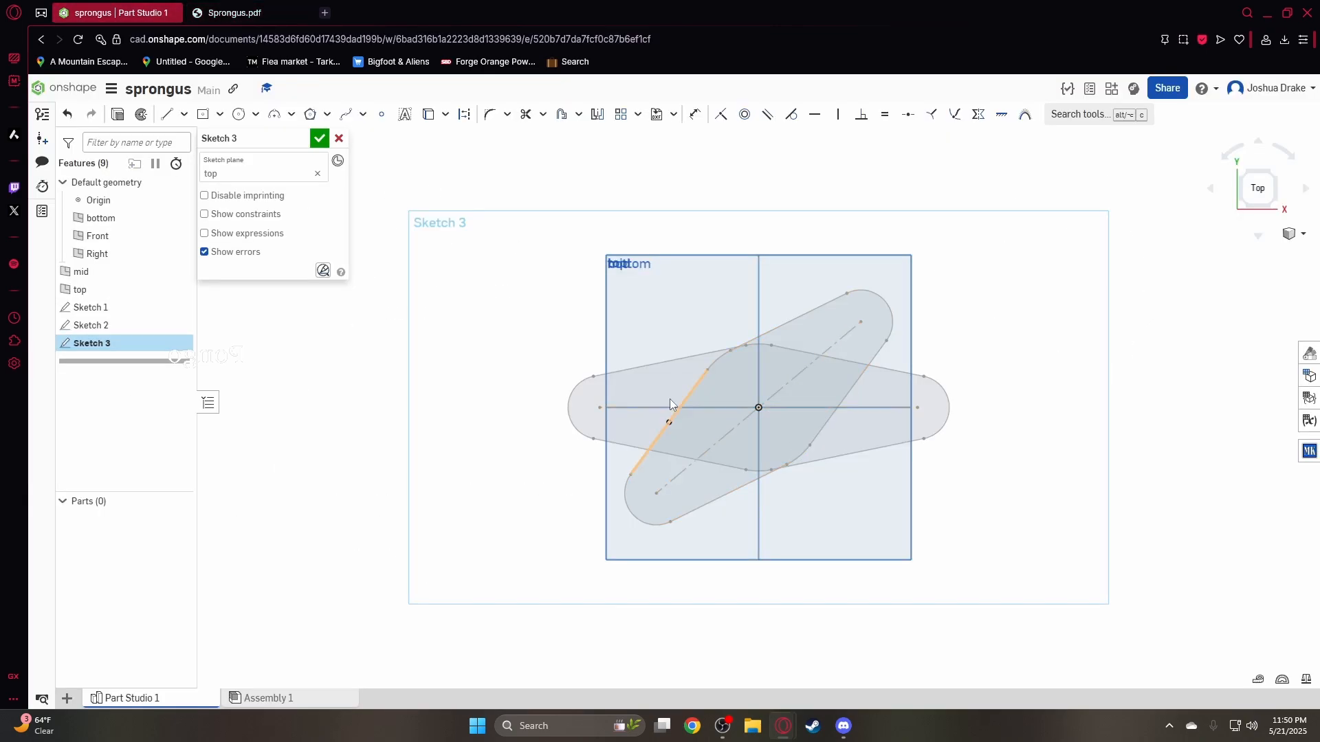
Draw a steep slanted line about 5.2 in long, centred on the origin, rising toward the upper right
click(167, 114)
click(759, 409)
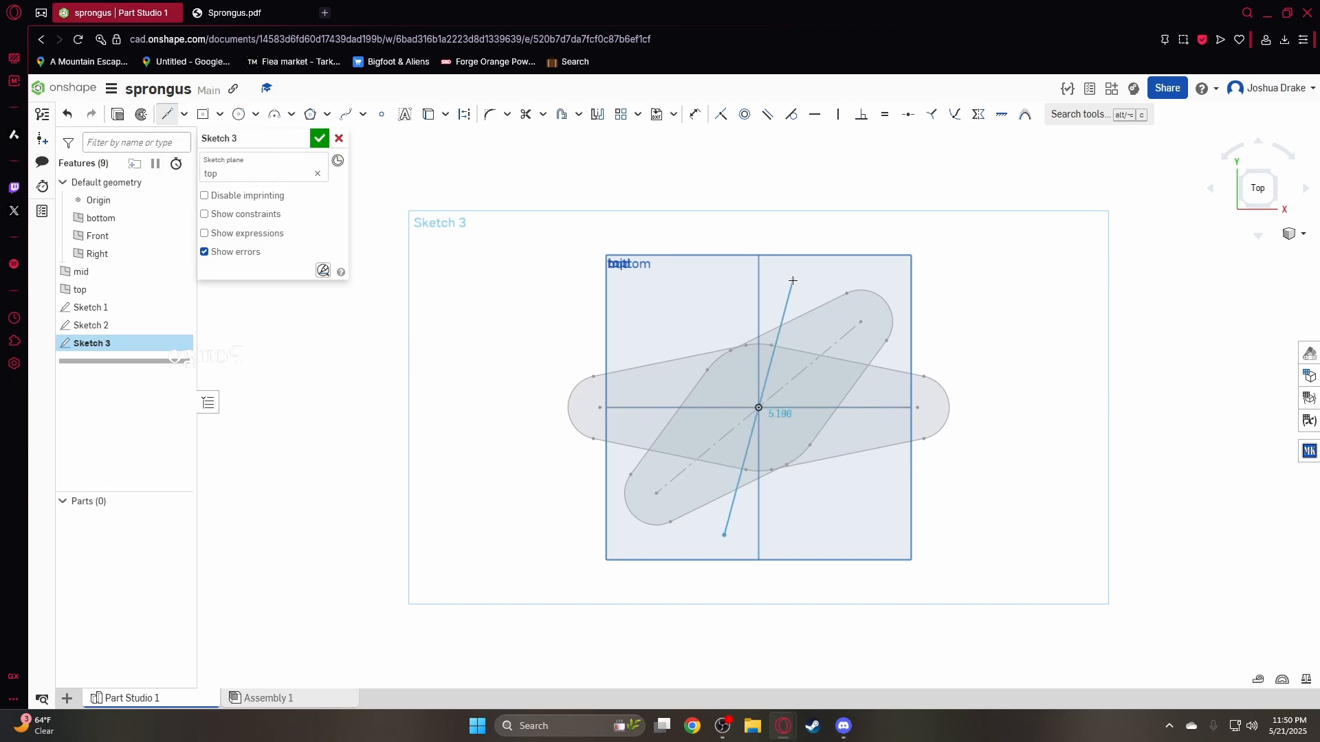
click(793, 281)
Set the angle between the slanted line and the horizontal centreline to 80°
key(d)
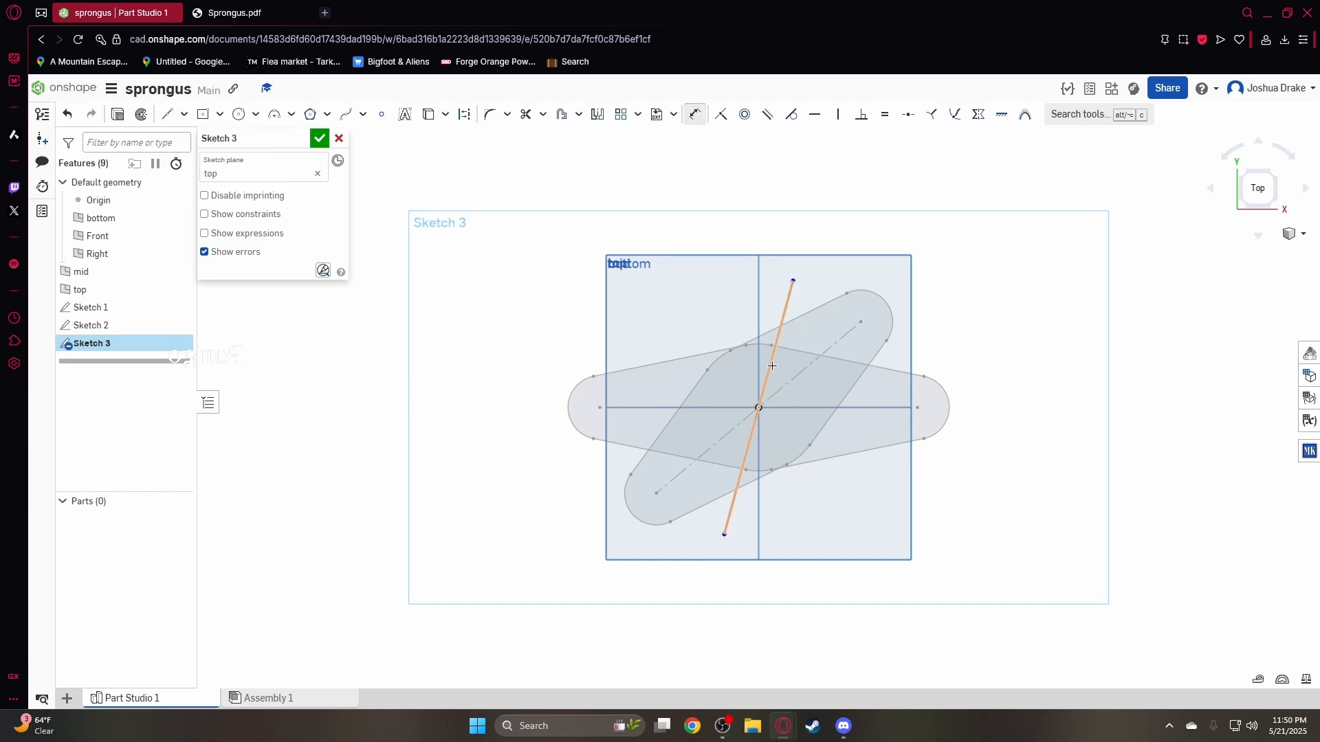
click(773, 381)
click(784, 408)
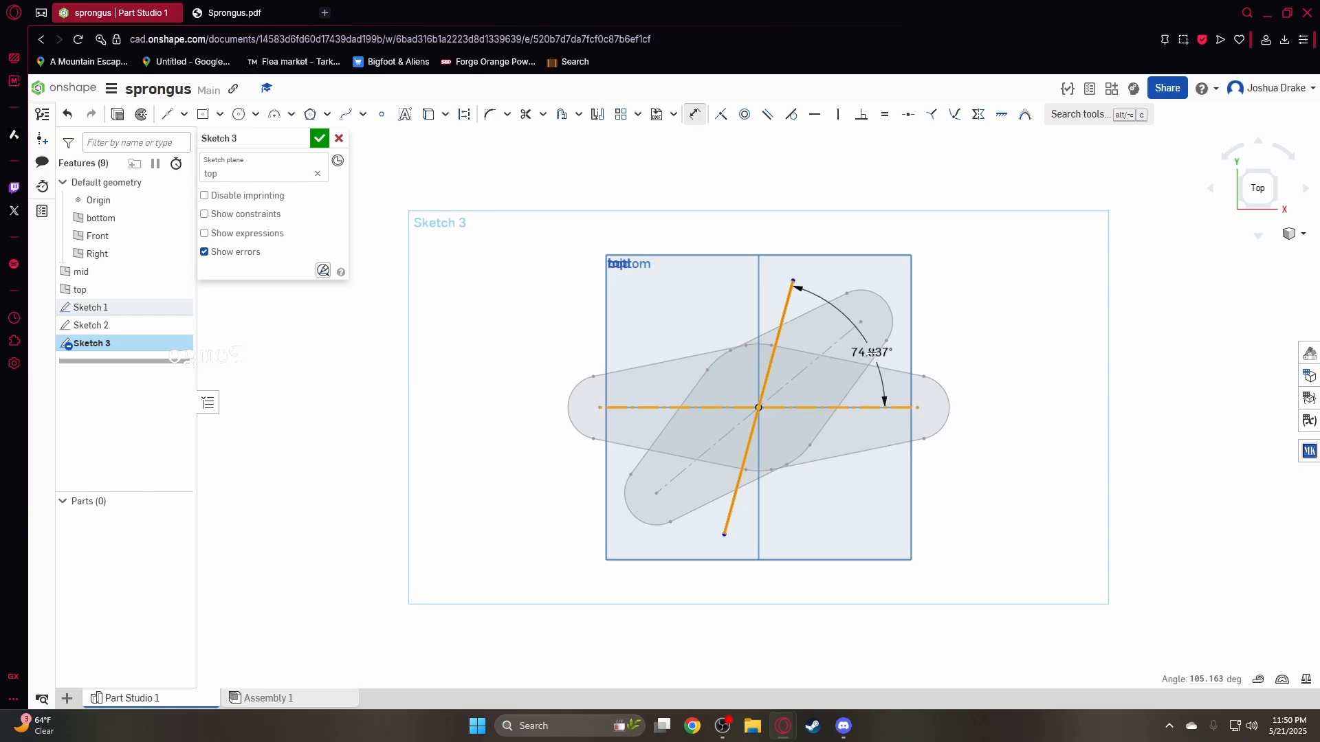
click(813, 386)
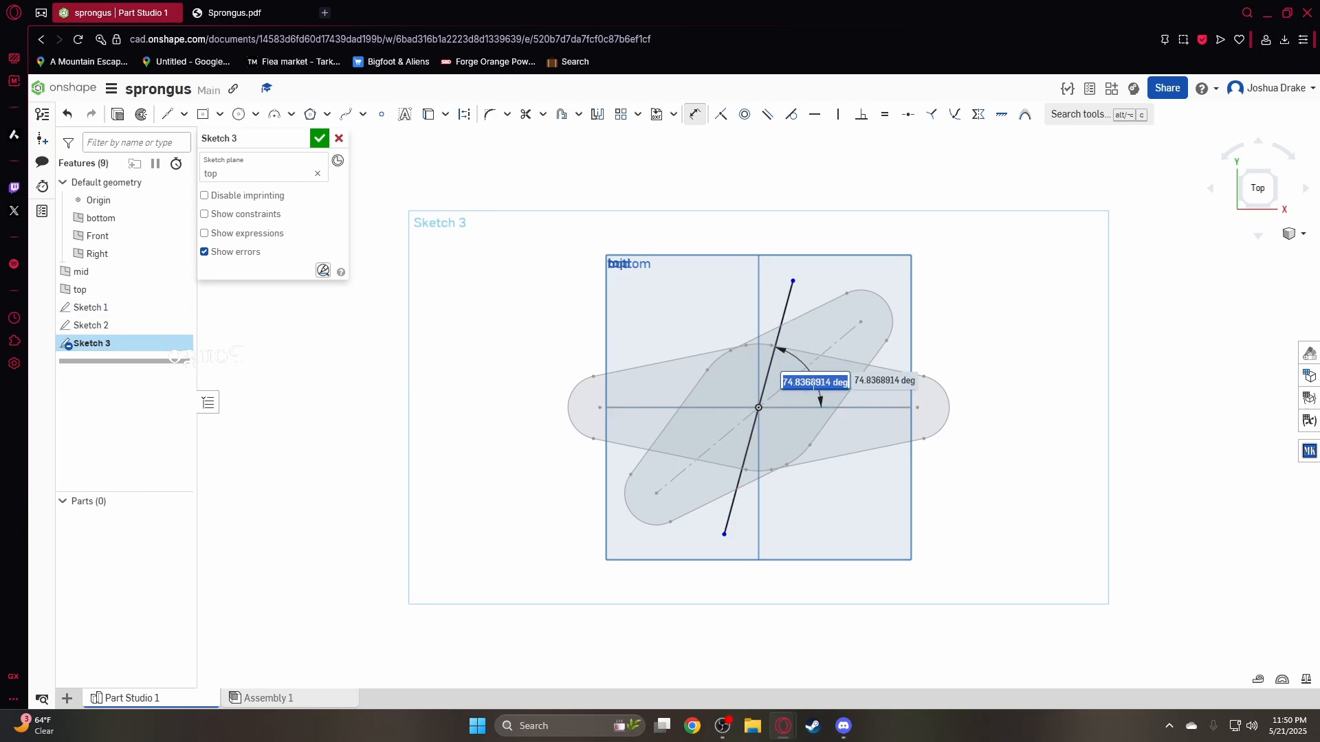
text(80)
key(Return)
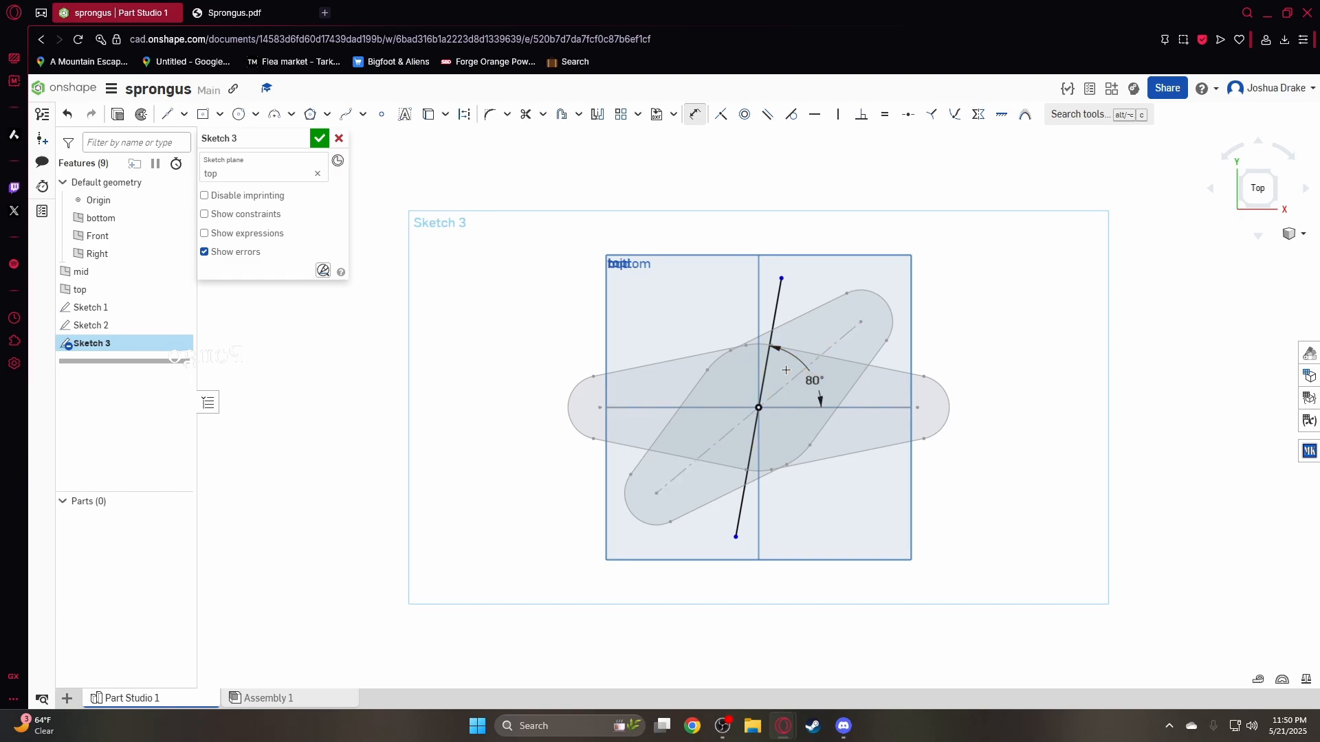
Convert the slanted line through the origin to construction geometry
click(764, 371)
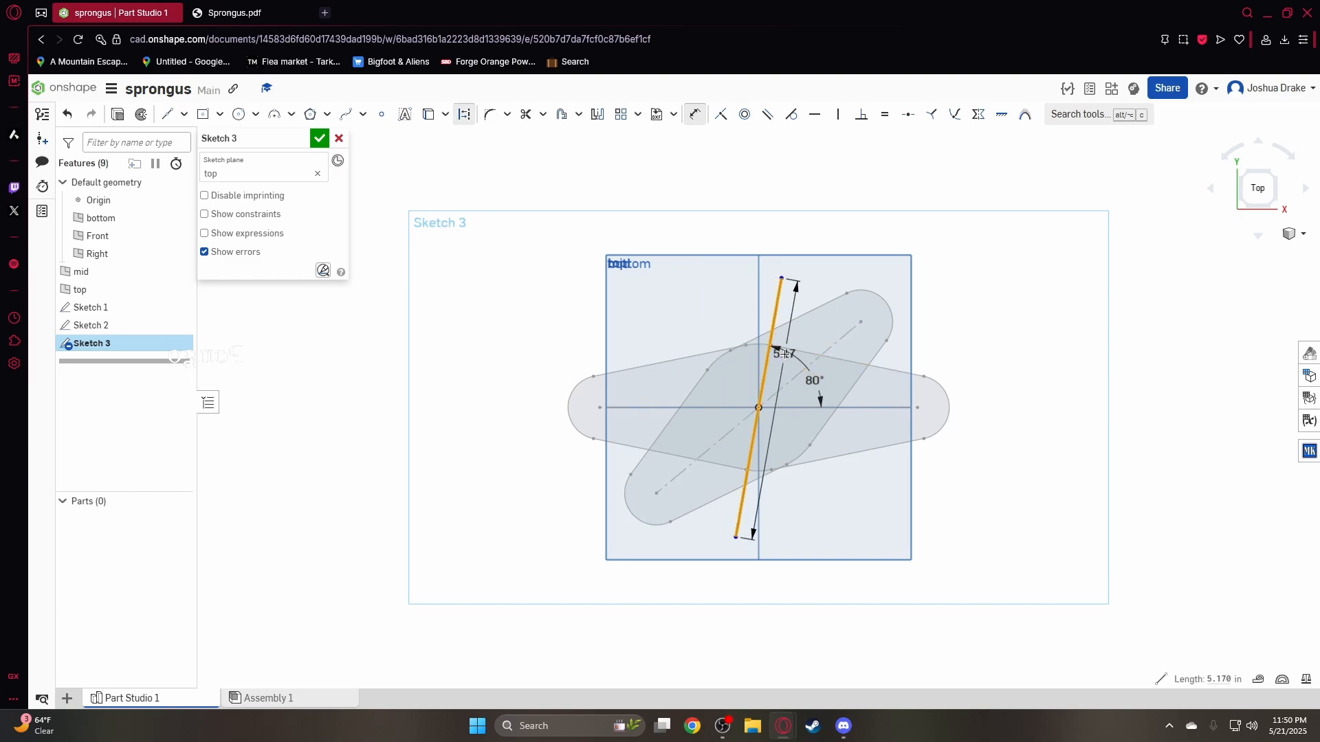
key(Escape)
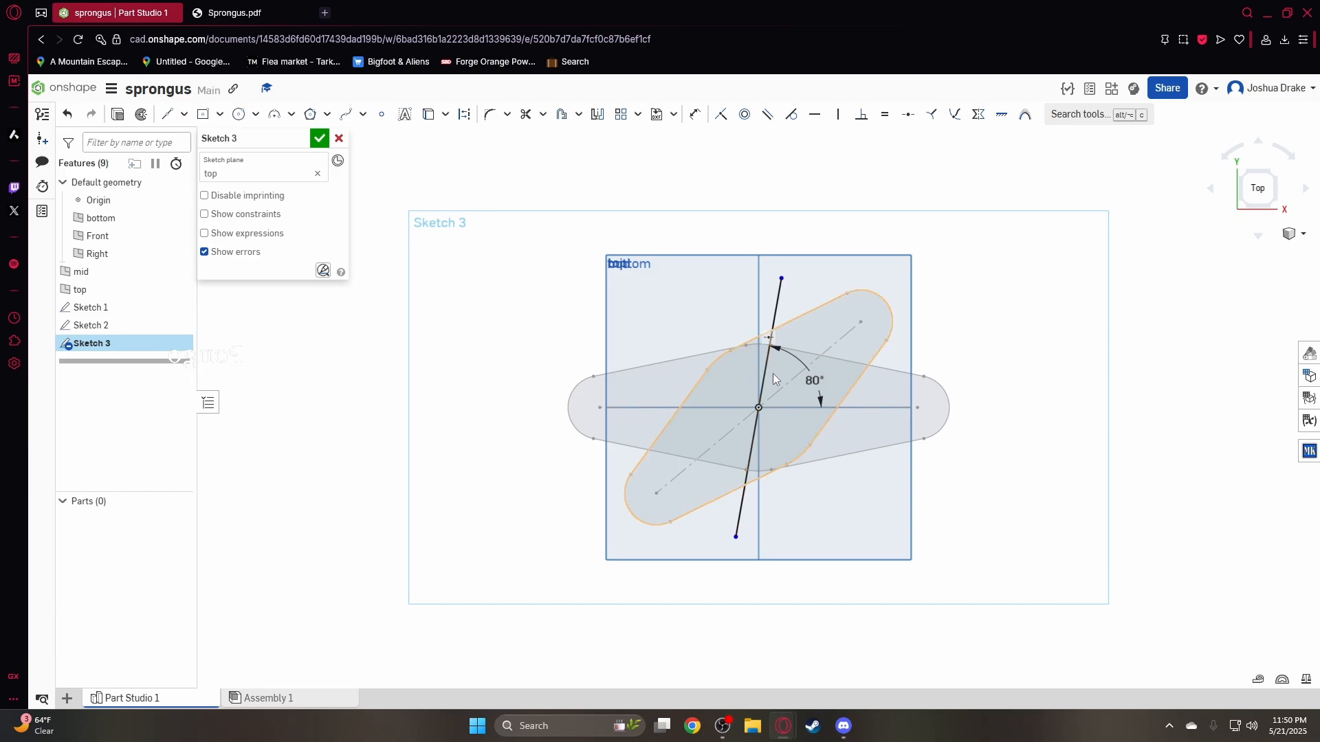
click(763, 365)
key(q)
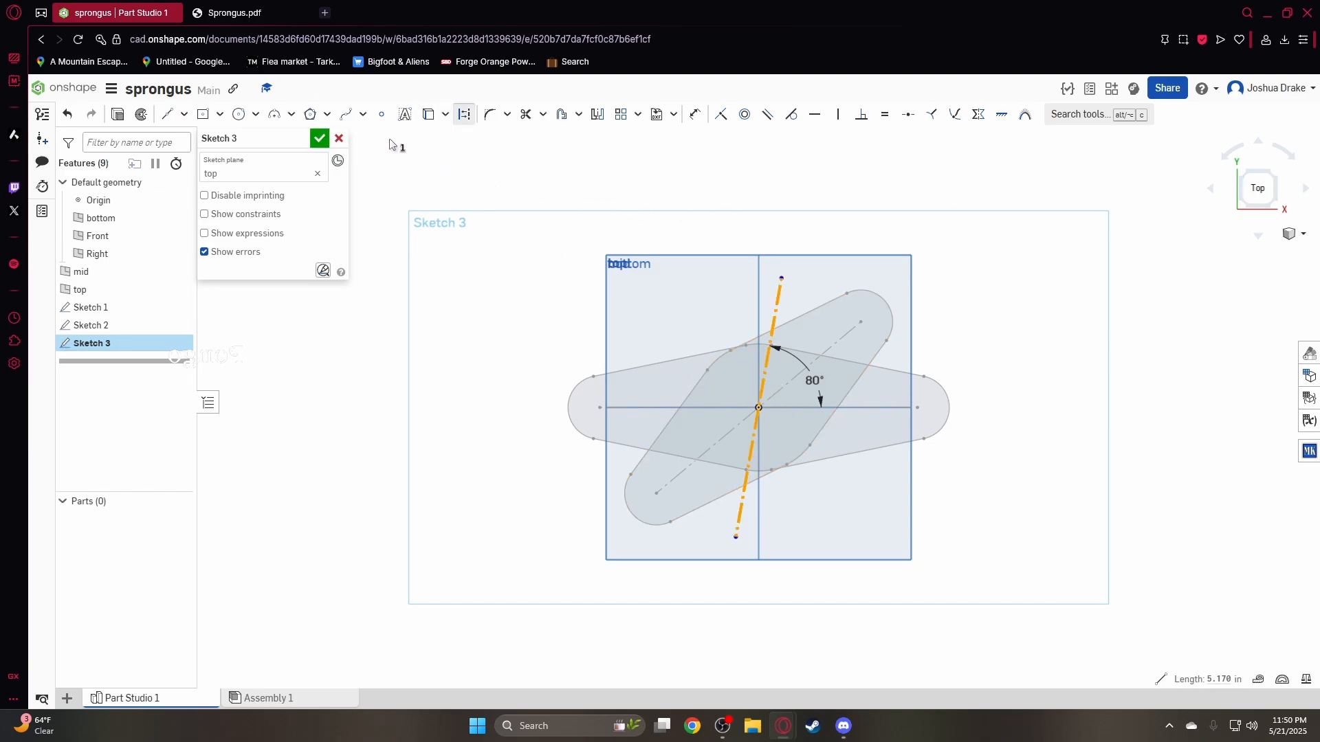
Draw circles at the construction line's lower end (about 1.34 in diameter), the origin (about 2.28 in) and the upper end
click(238, 114)
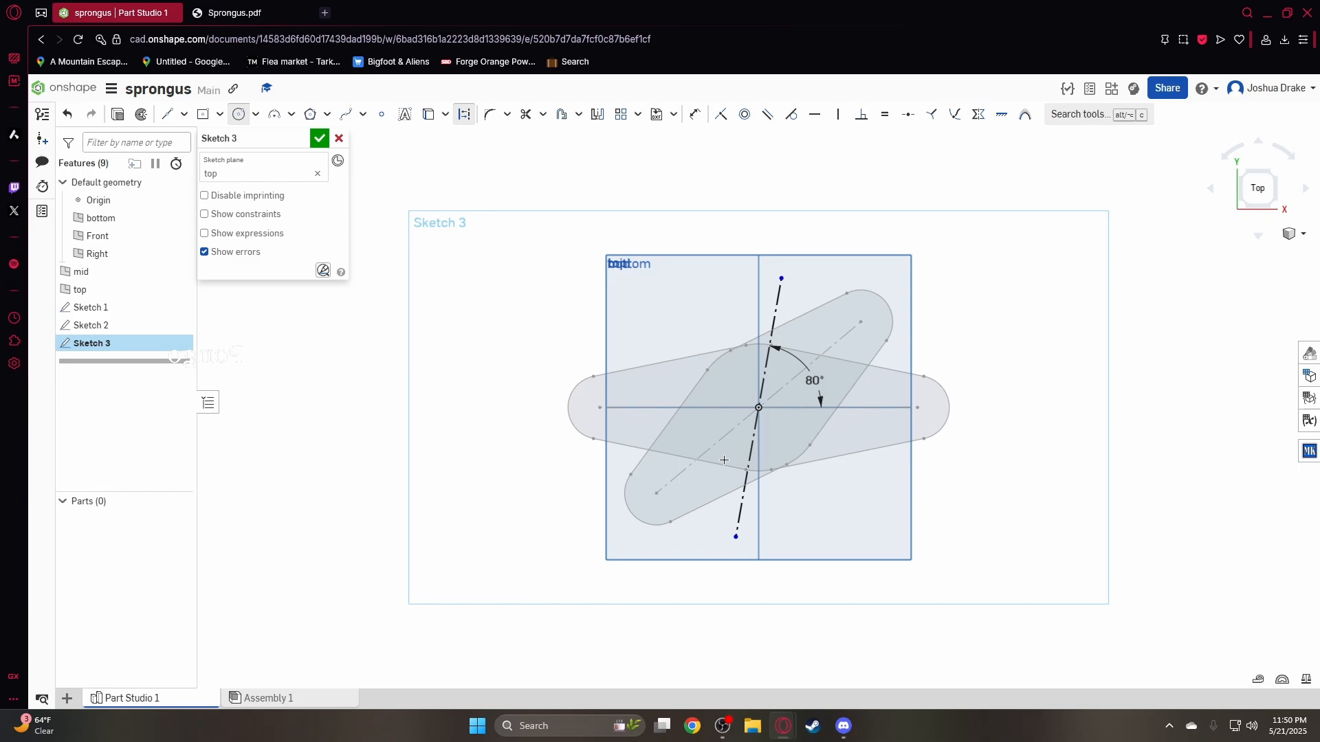
click(736, 537)
click(768, 528)
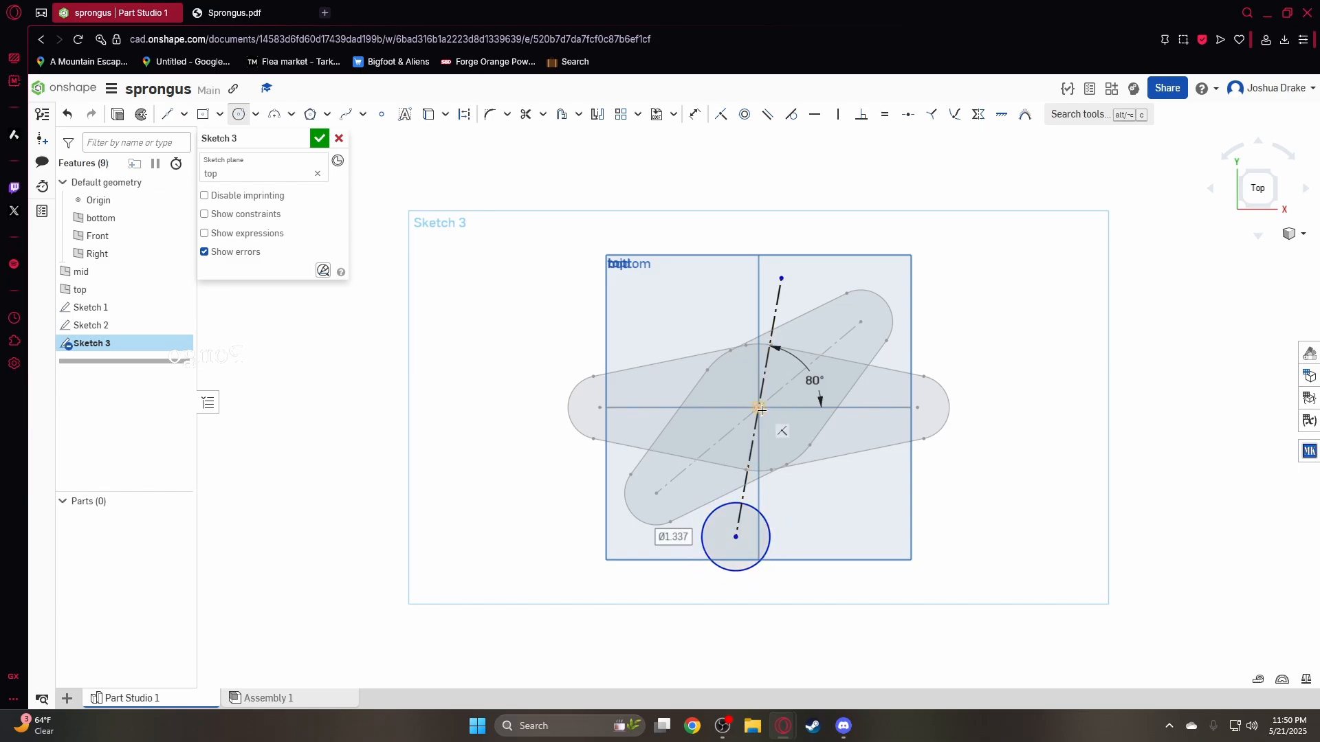
click(759, 408)
click(748, 351)
click(781, 278)
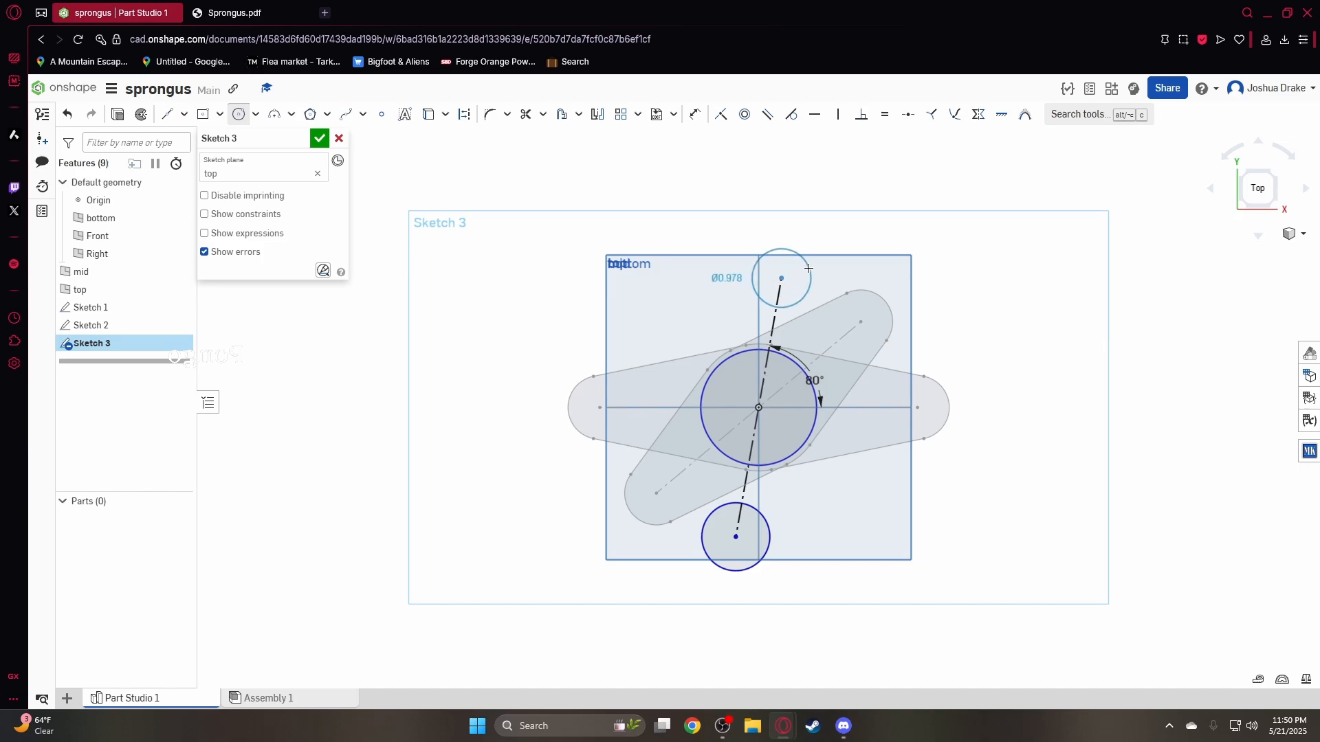
click(799, 253)
Constrain the two end circles equal to the mid profile's end arcs and the centre circle equal to its centre arc
click(885, 114)
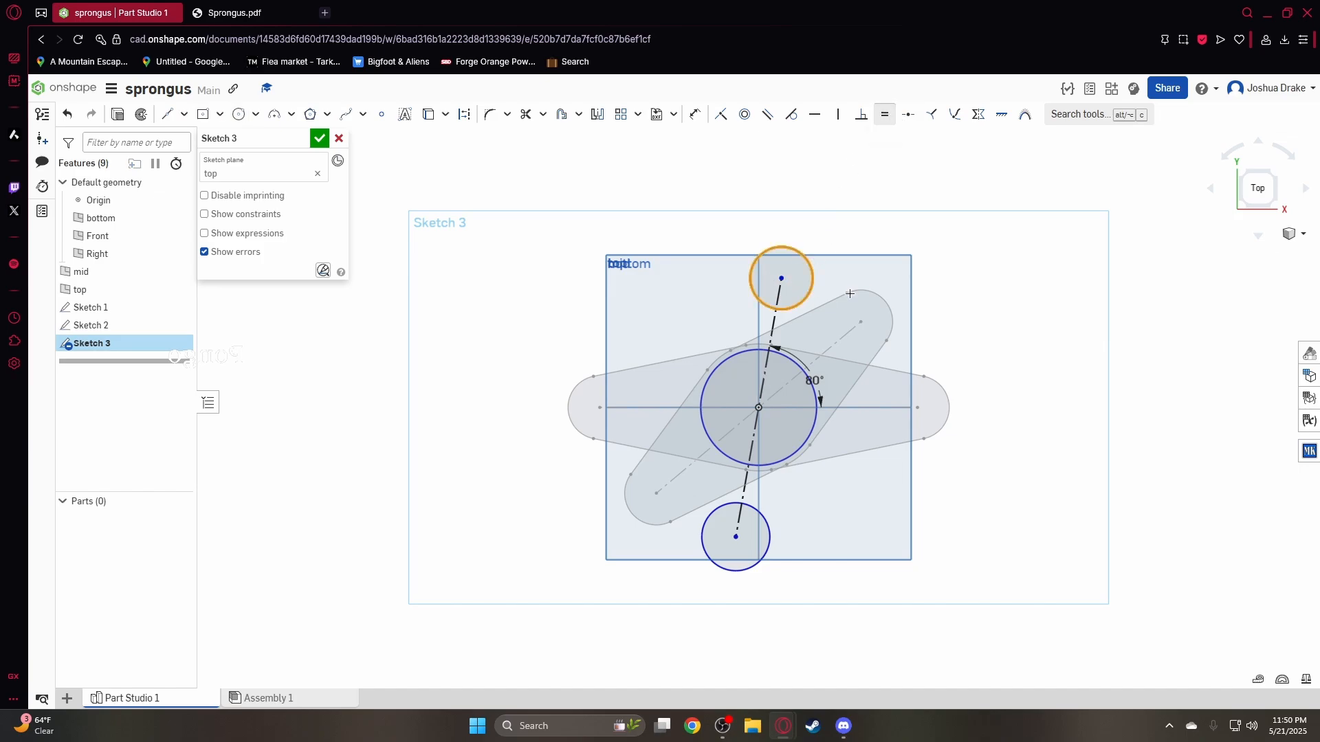
click(764, 519)
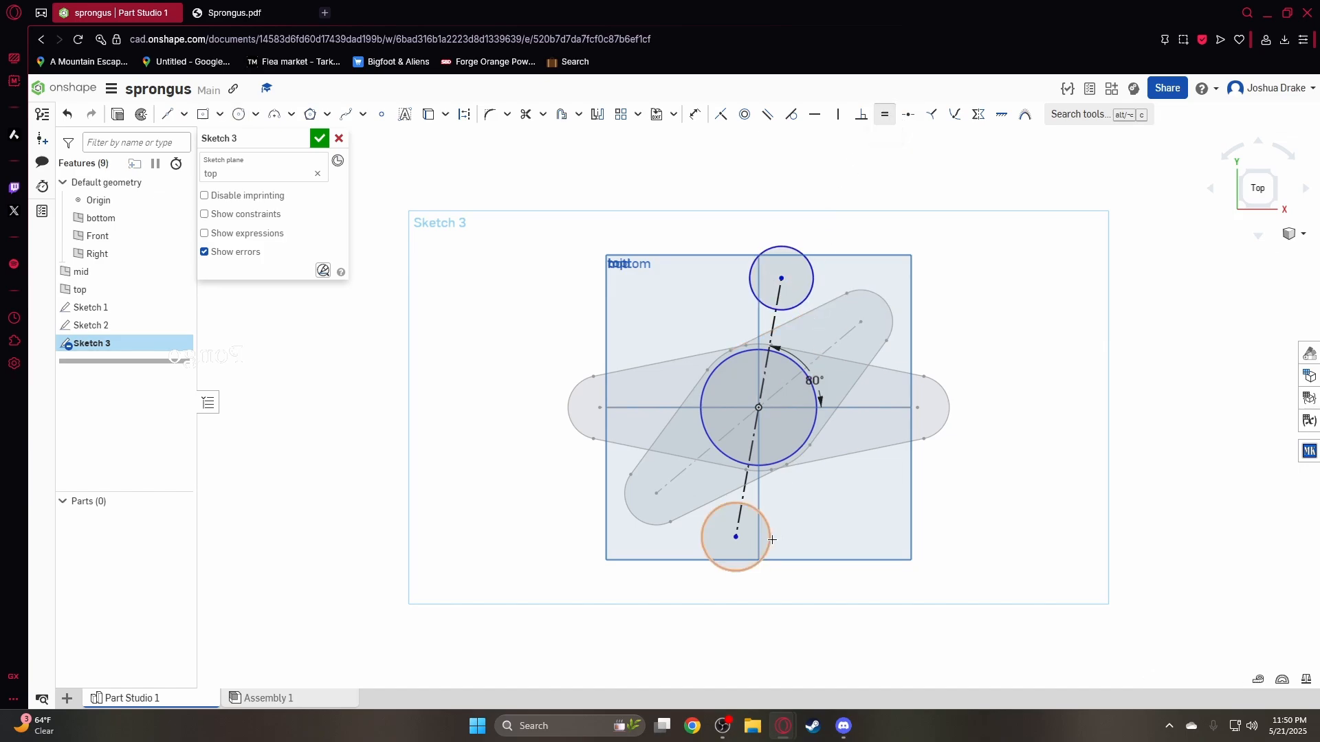
click(653, 528)
click(733, 350)
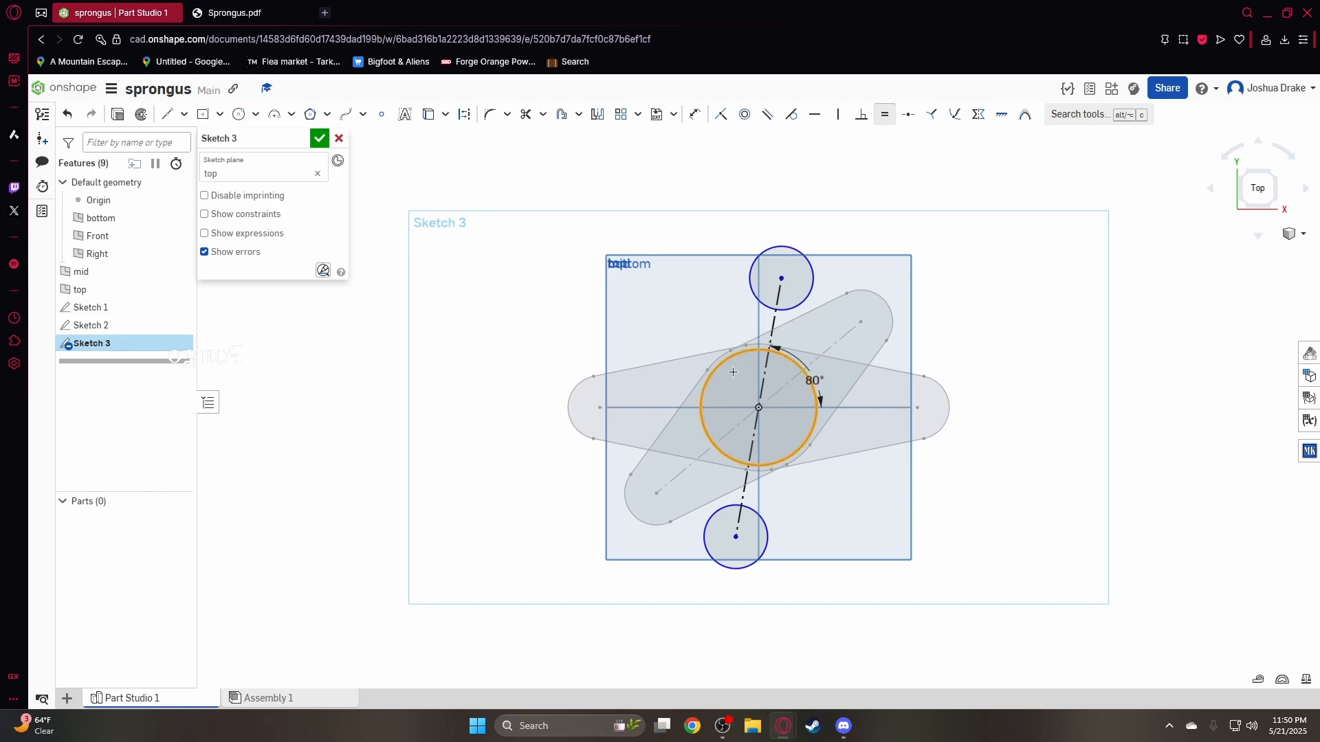
scroll(724, 355, up, 5)
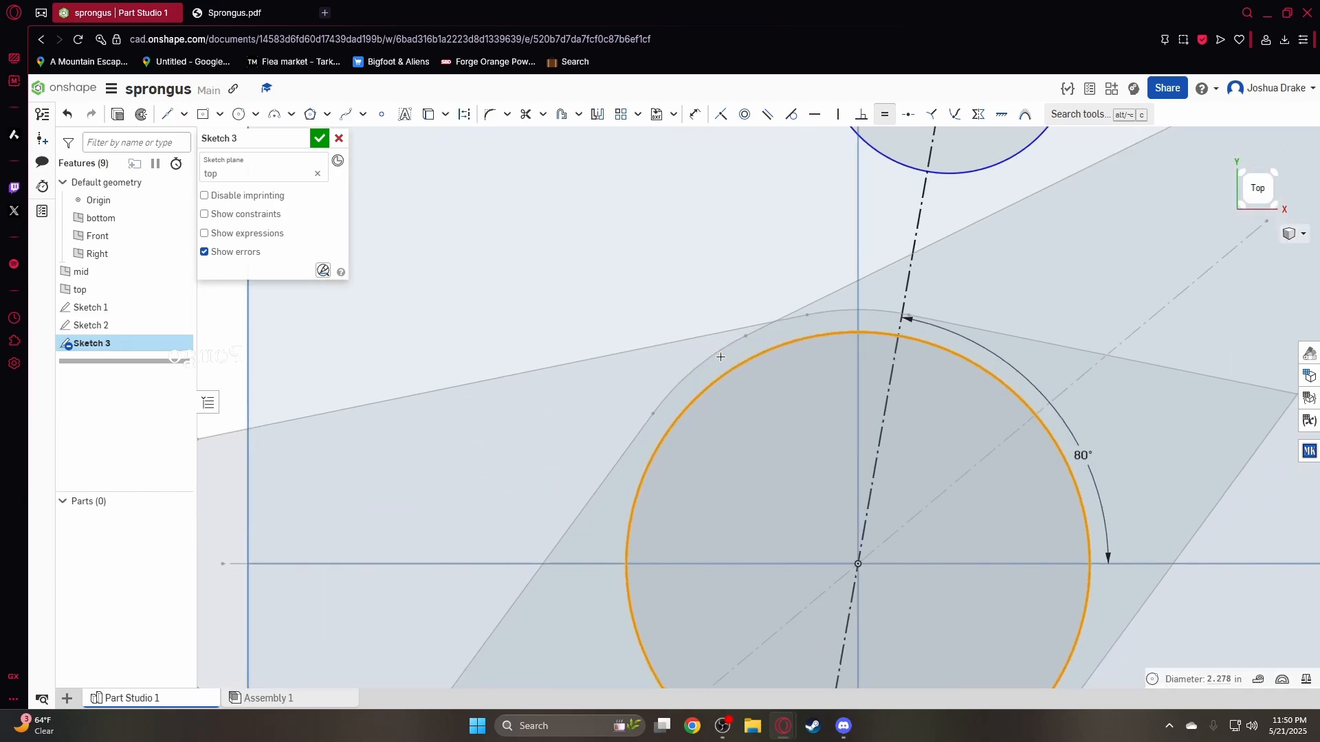
click(717, 356)
scroll(737, 397, down, 3)
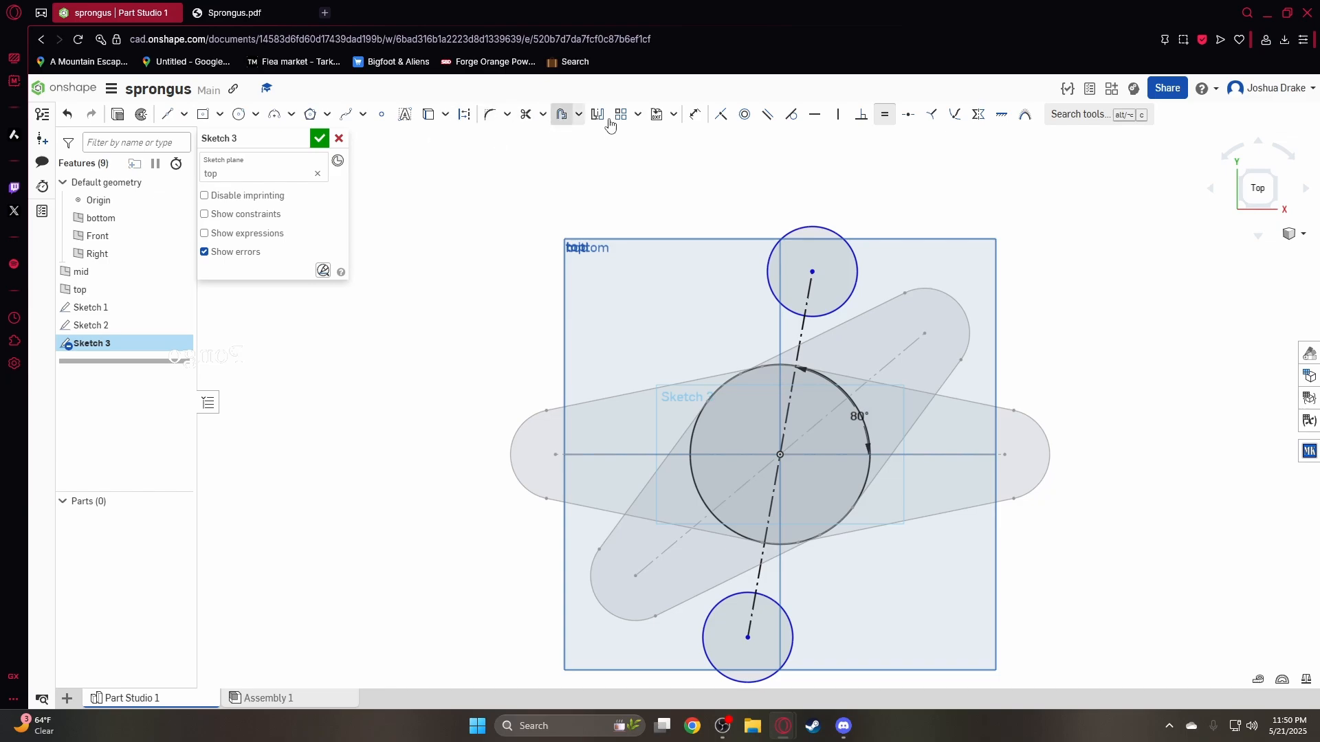
Draw two left side lines joining the centre circle to the lower end circle (about 1.74 in) and the upper end circle
click(169, 115)
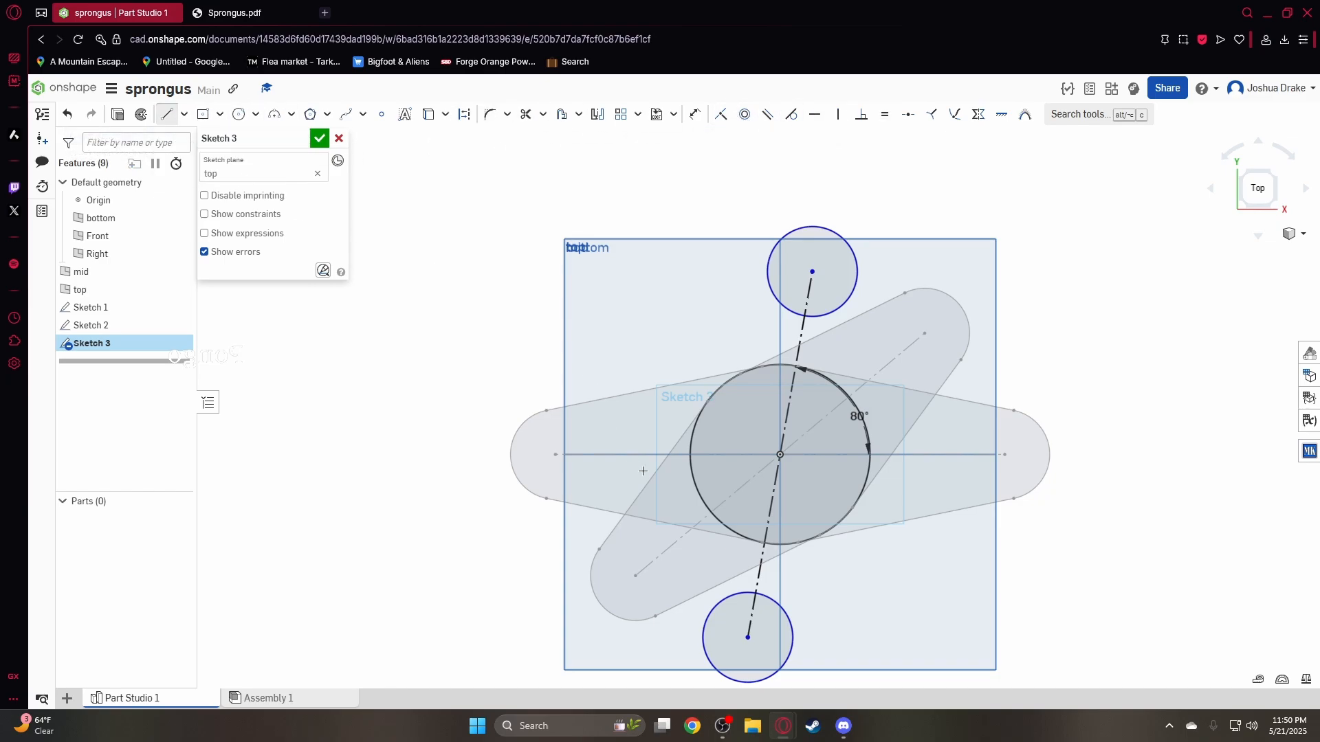
click(711, 613)
click(698, 490)
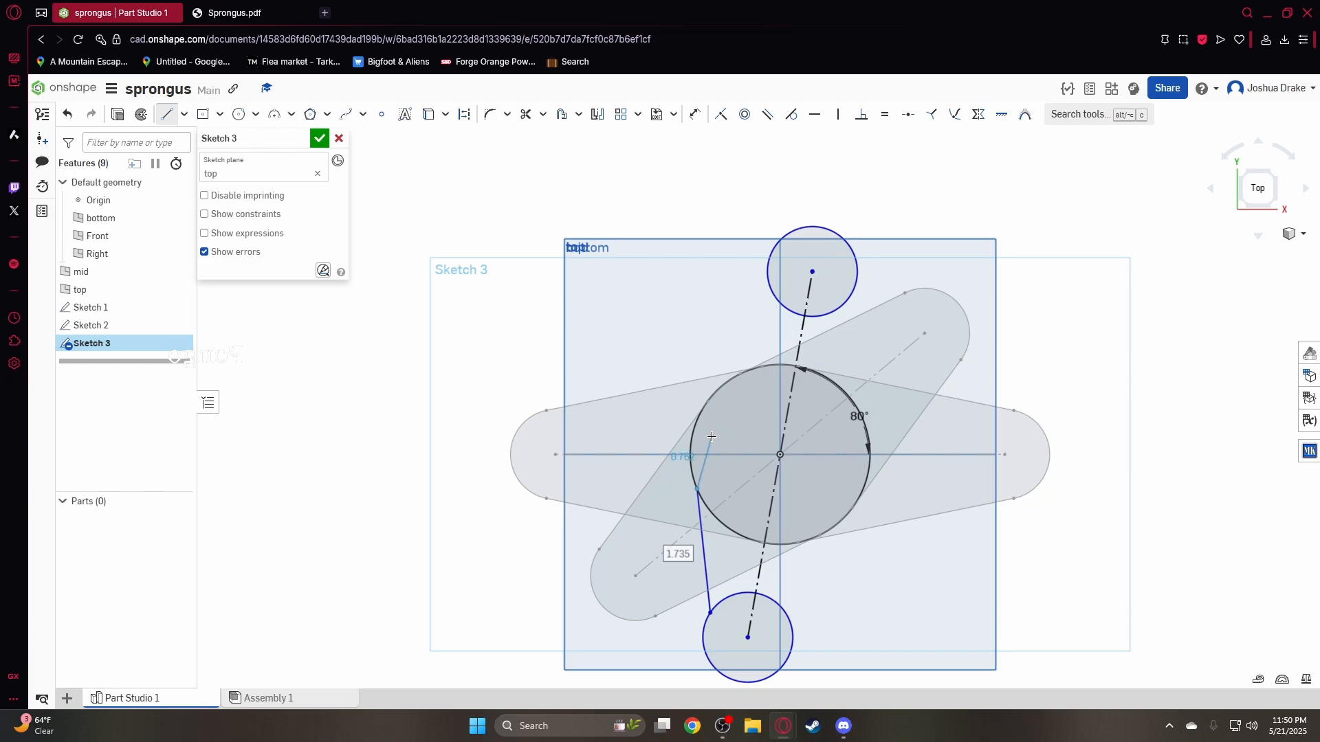
key(Escape)
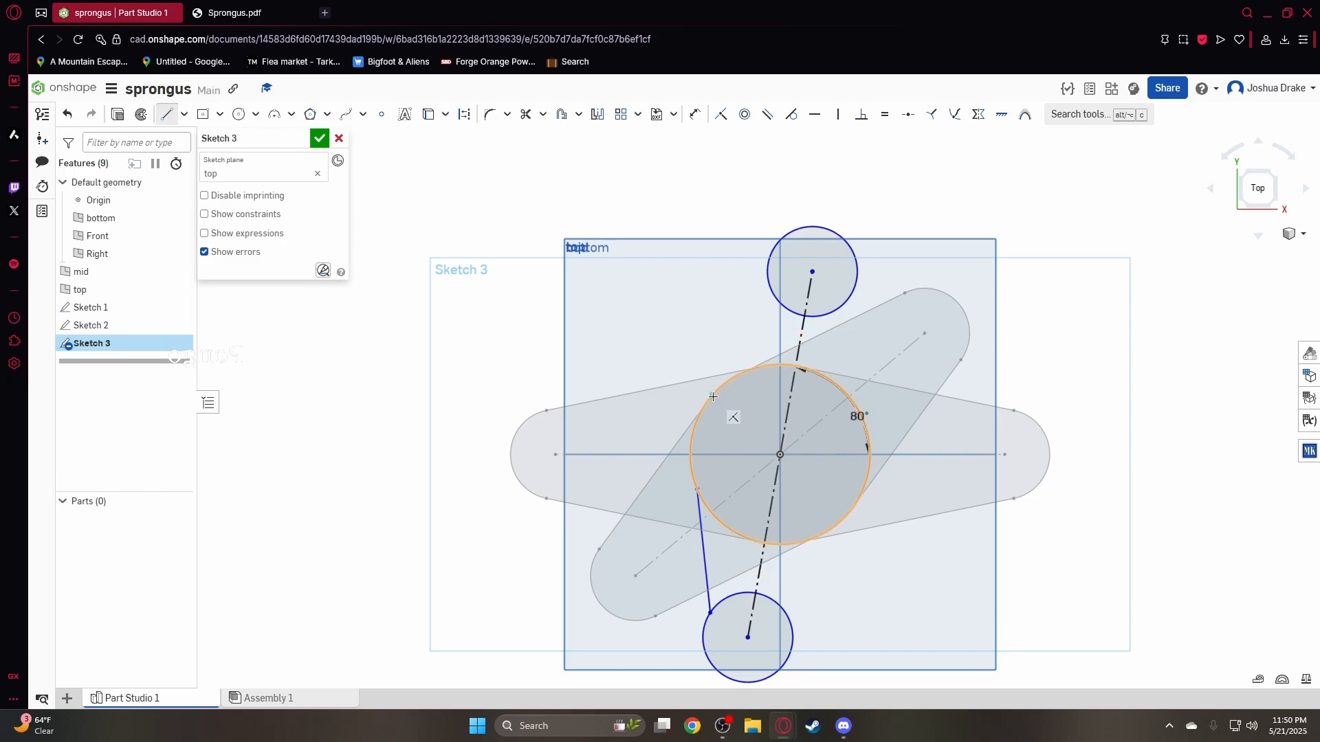
drag(712, 396, 767, 262)
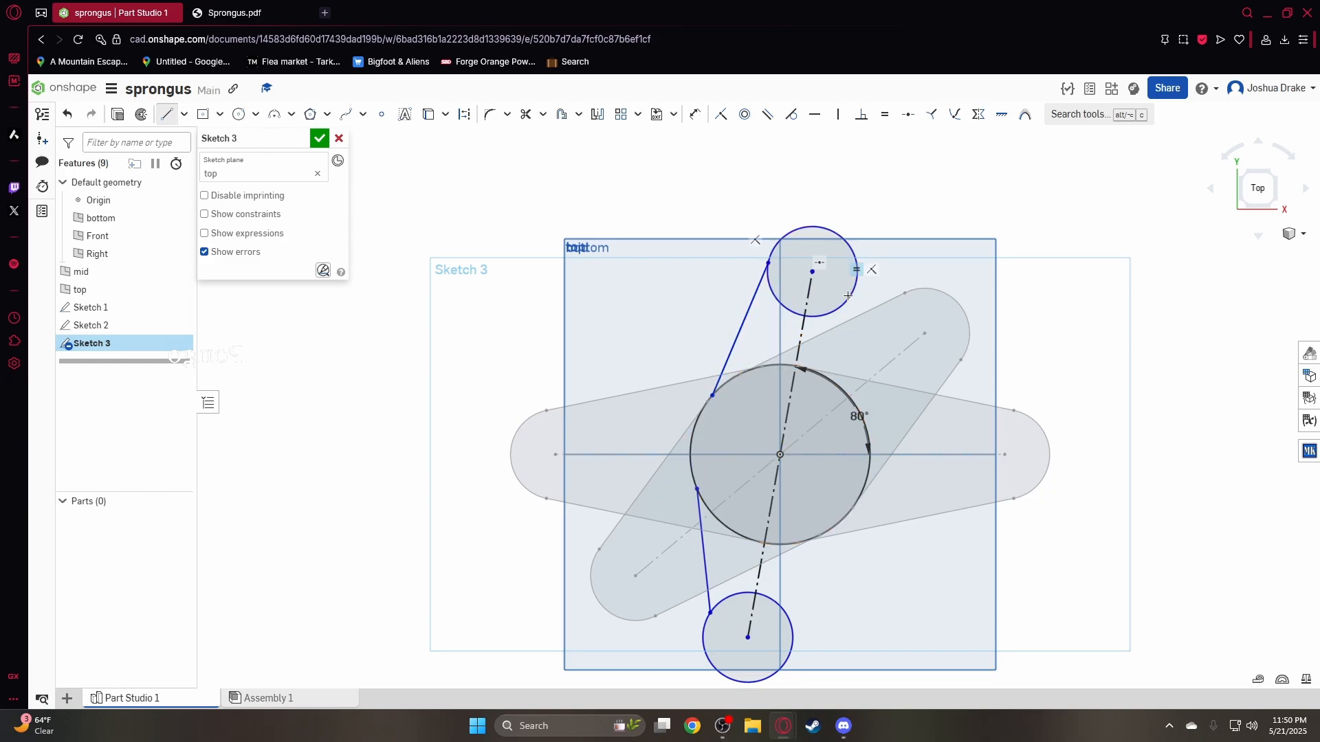
Draw two right side lines joining the centre circle to the upper end circle (about 1.49 in) and lower end circle (about 2.2 in)
drag(854, 288, 847, 393)
key(t)
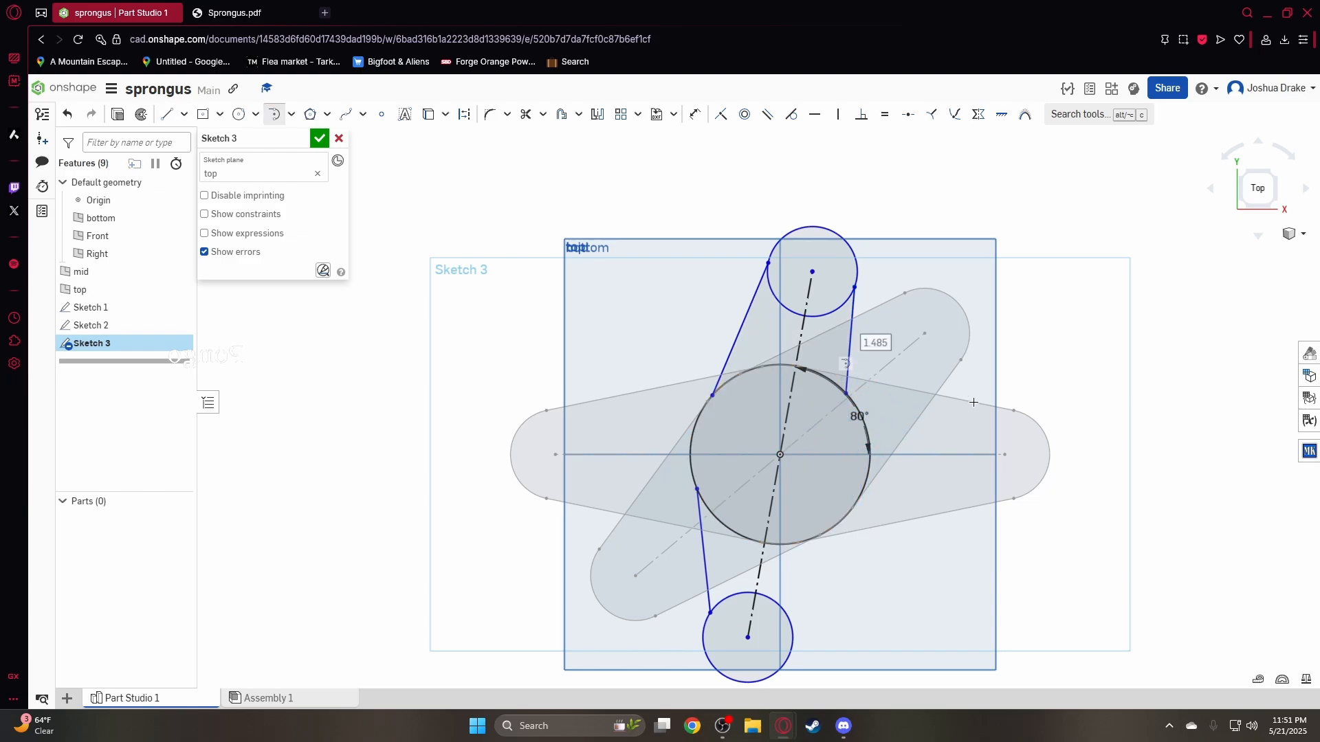
click(847, 392)
key(l)
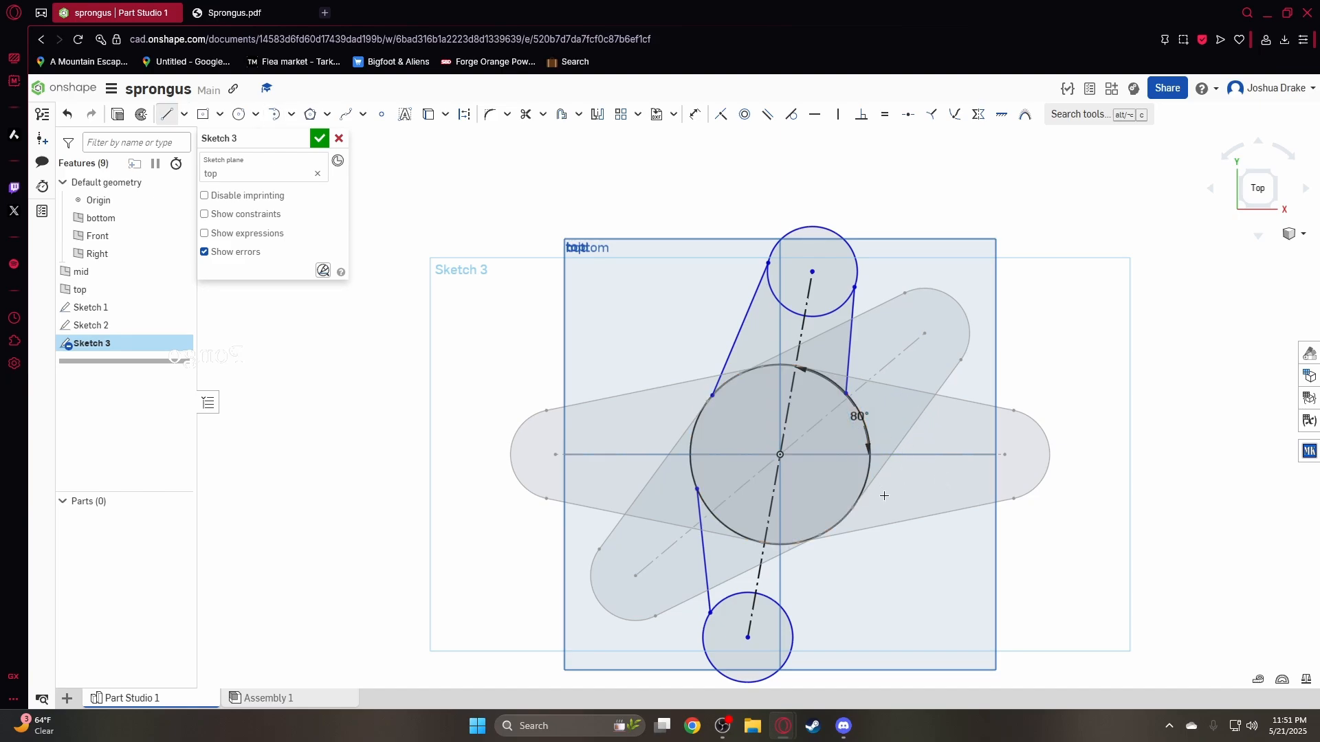
click(861, 495)
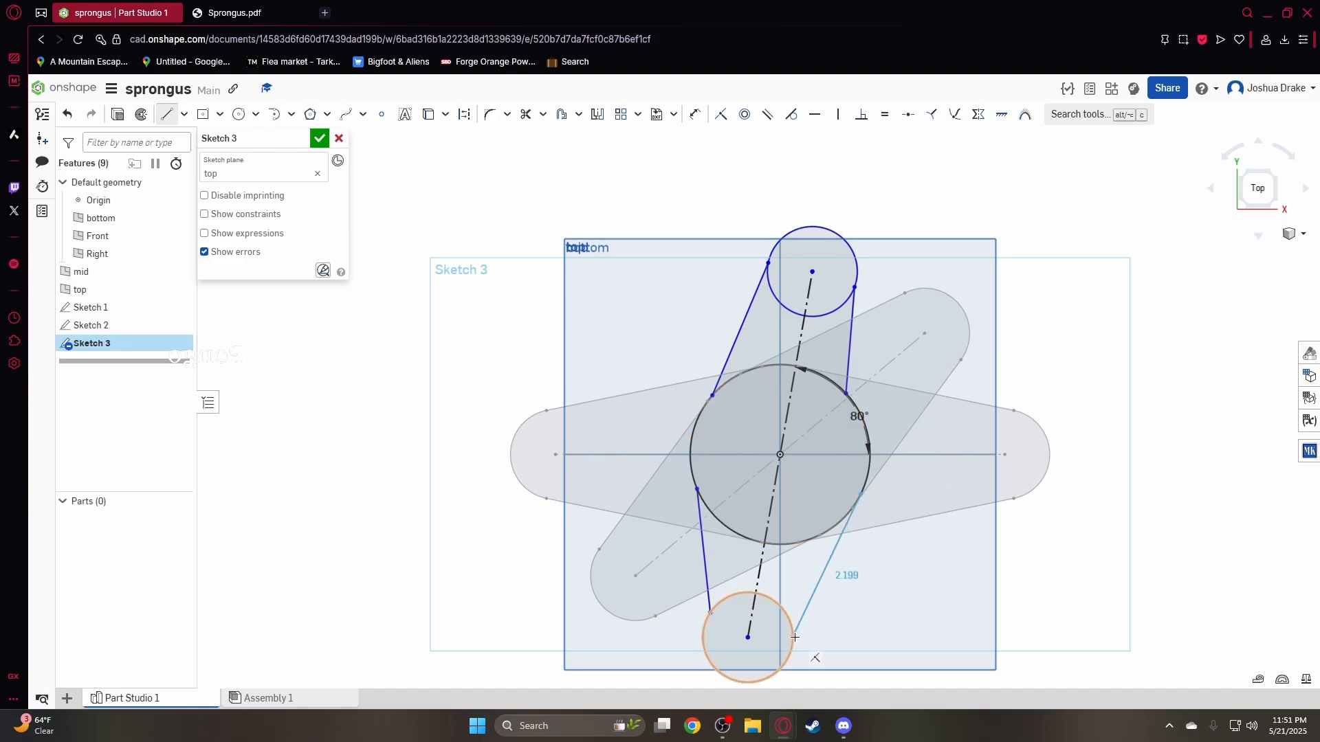
click(793, 637)
key(Escape)
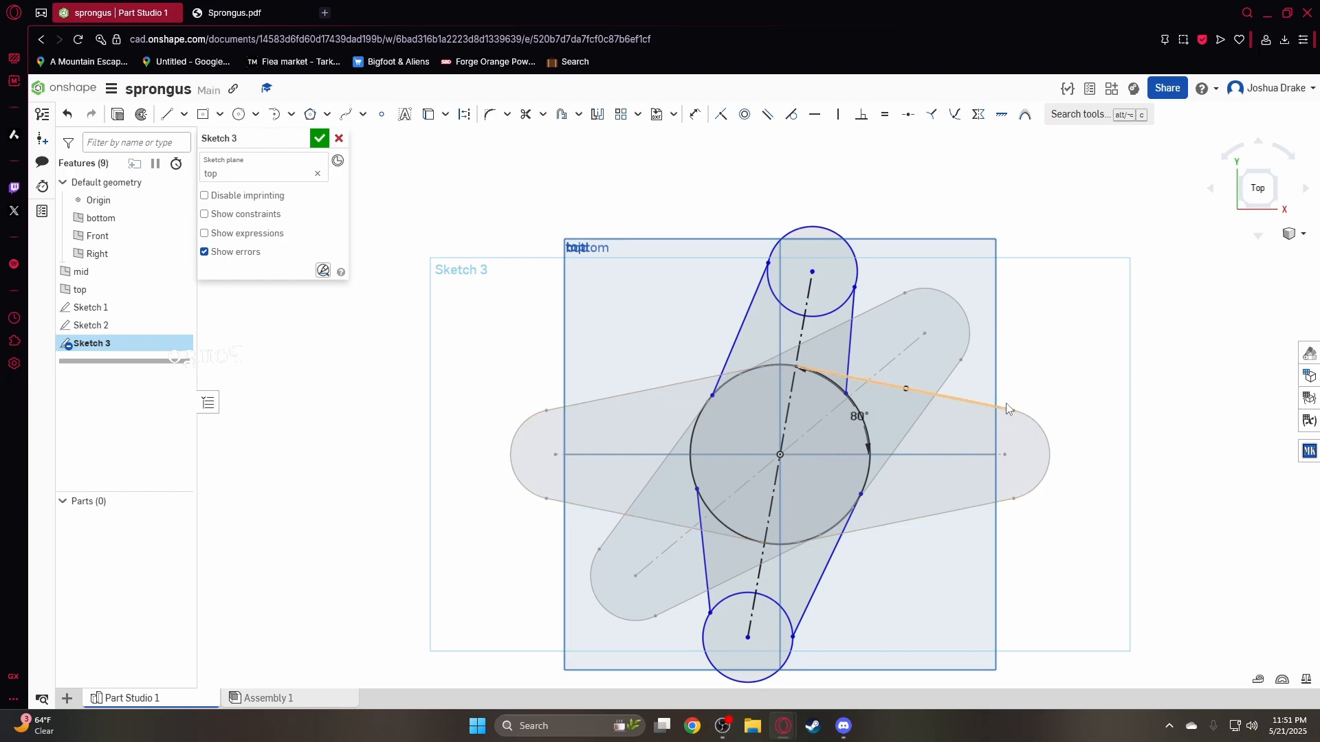
Make the upper left line tangent to the upper circle, and the upper right line tangent to the upper and centre circles
click(790, 114)
click(773, 294)
click(851, 329)
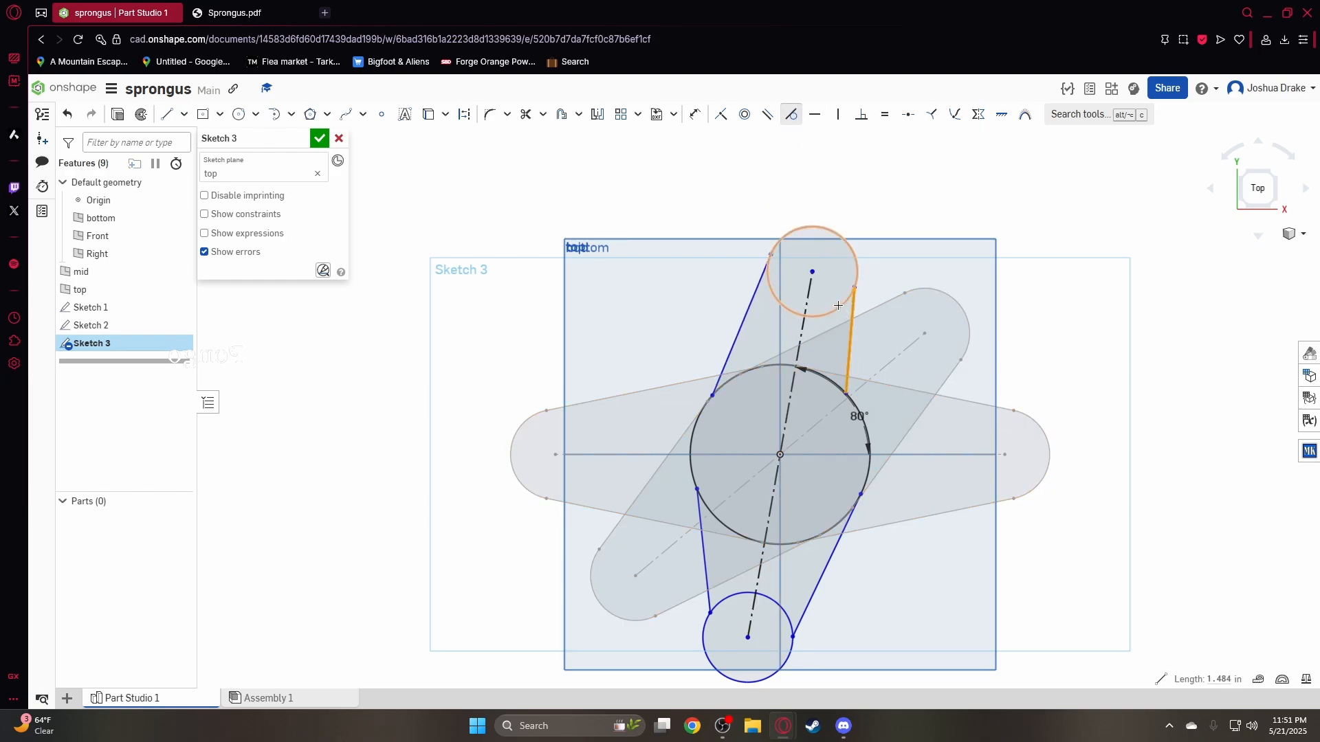
click(839, 306)
click(845, 361)
click(834, 378)
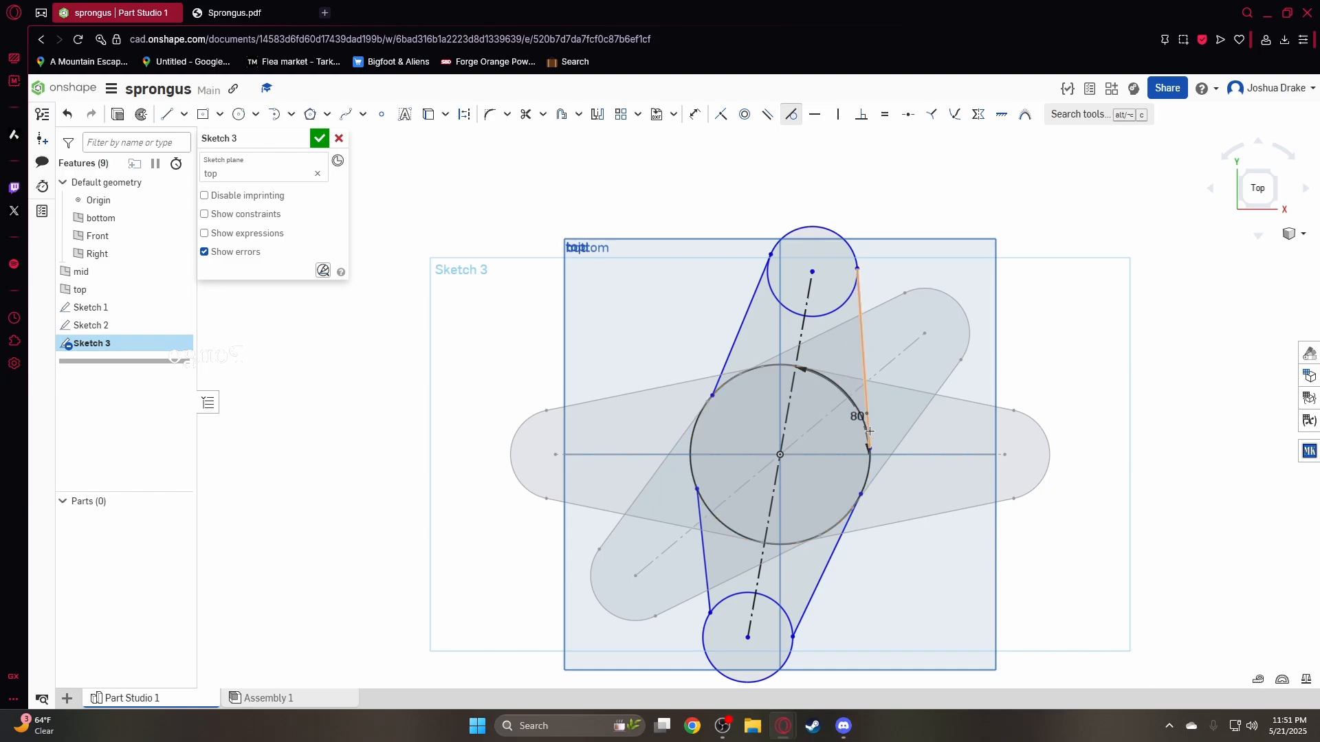
Make the lower side lines tangent to the lower circle, and both left side lines tangent to the centre circle
click(809, 603)
click(784, 618)
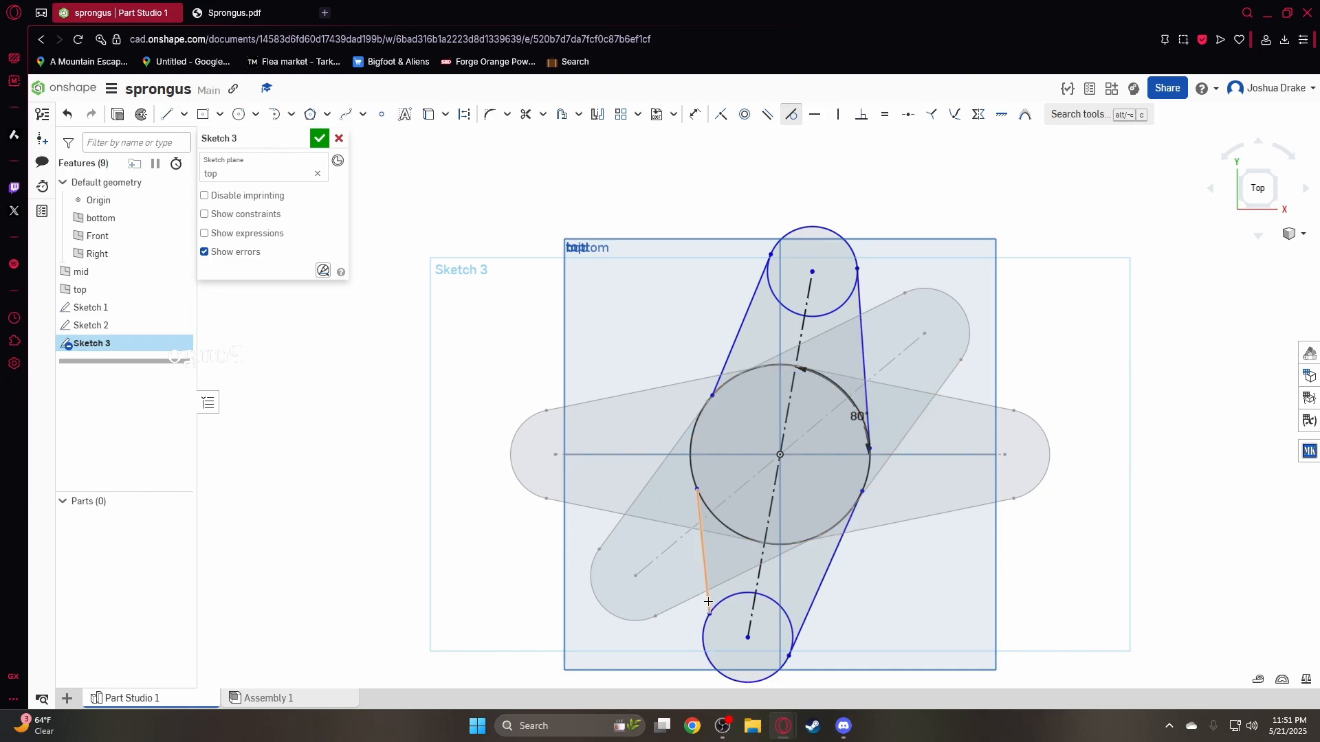
click(705, 564)
click(706, 635)
click(698, 526)
click(694, 467)
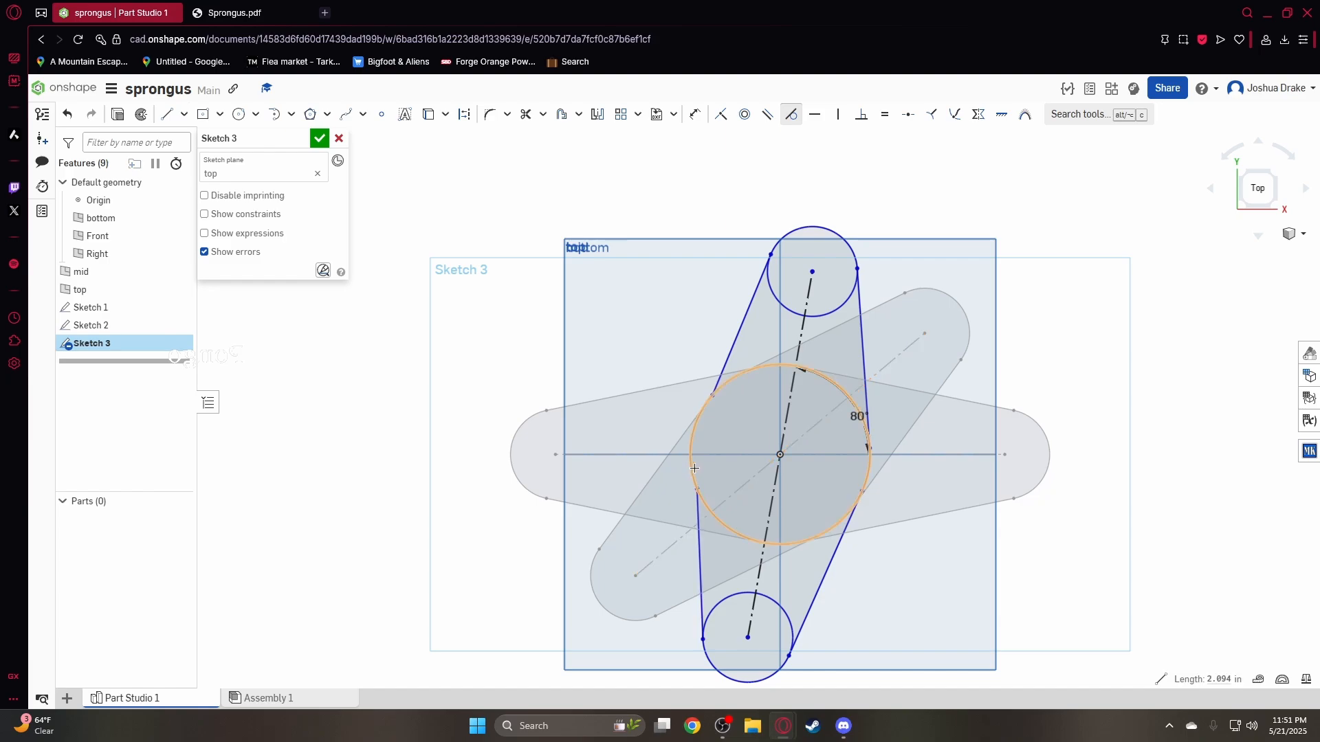
click(726, 363)
click(701, 413)
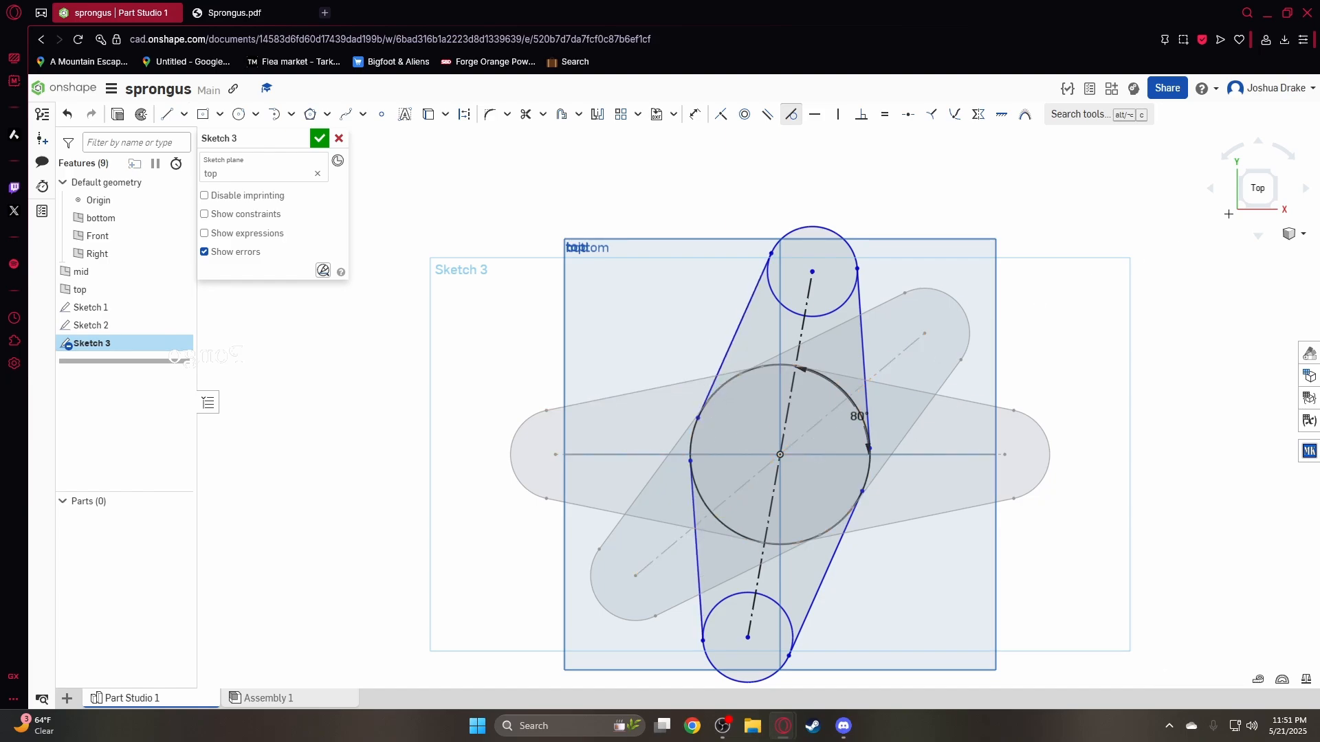
Dimension the top profile's overall length across the outer edges of its end circles as 5.5 in, per the PDF drawing
key(d)
click(816, 227)
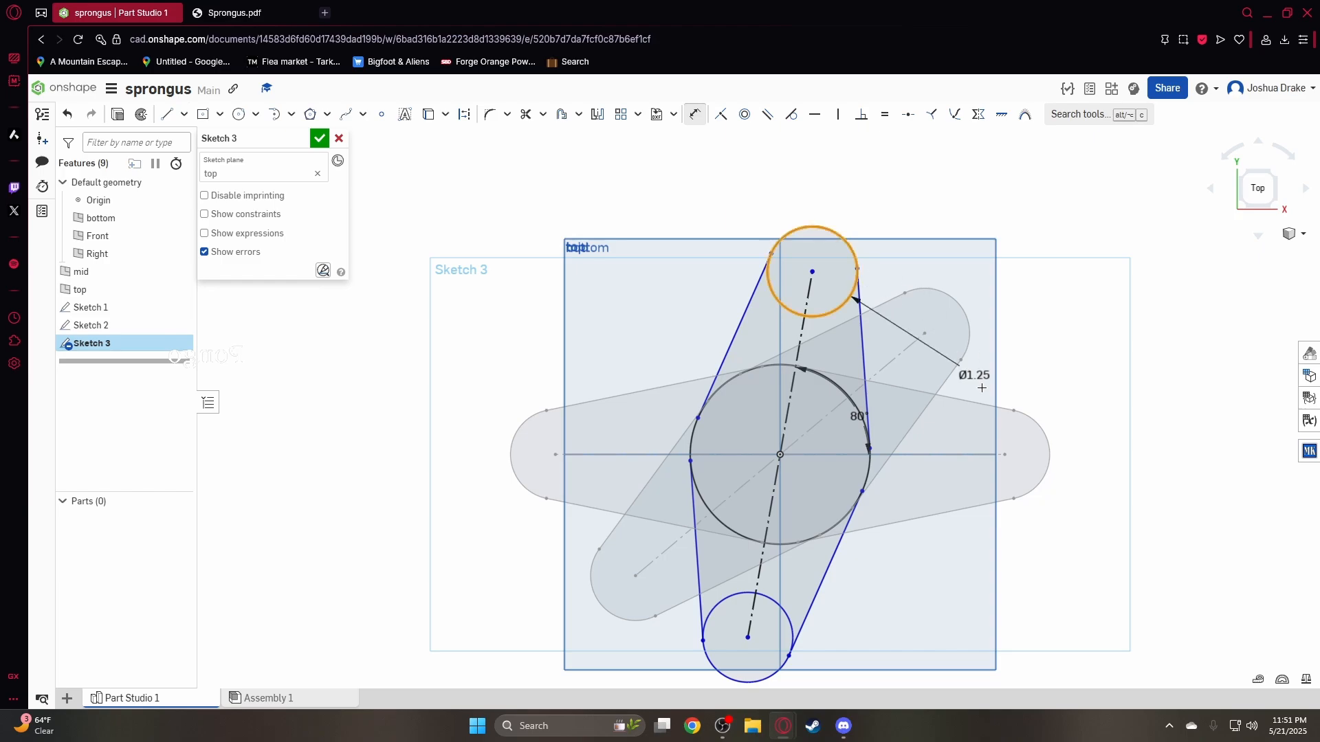
middle_drag(1078, 452, 1052, 312)
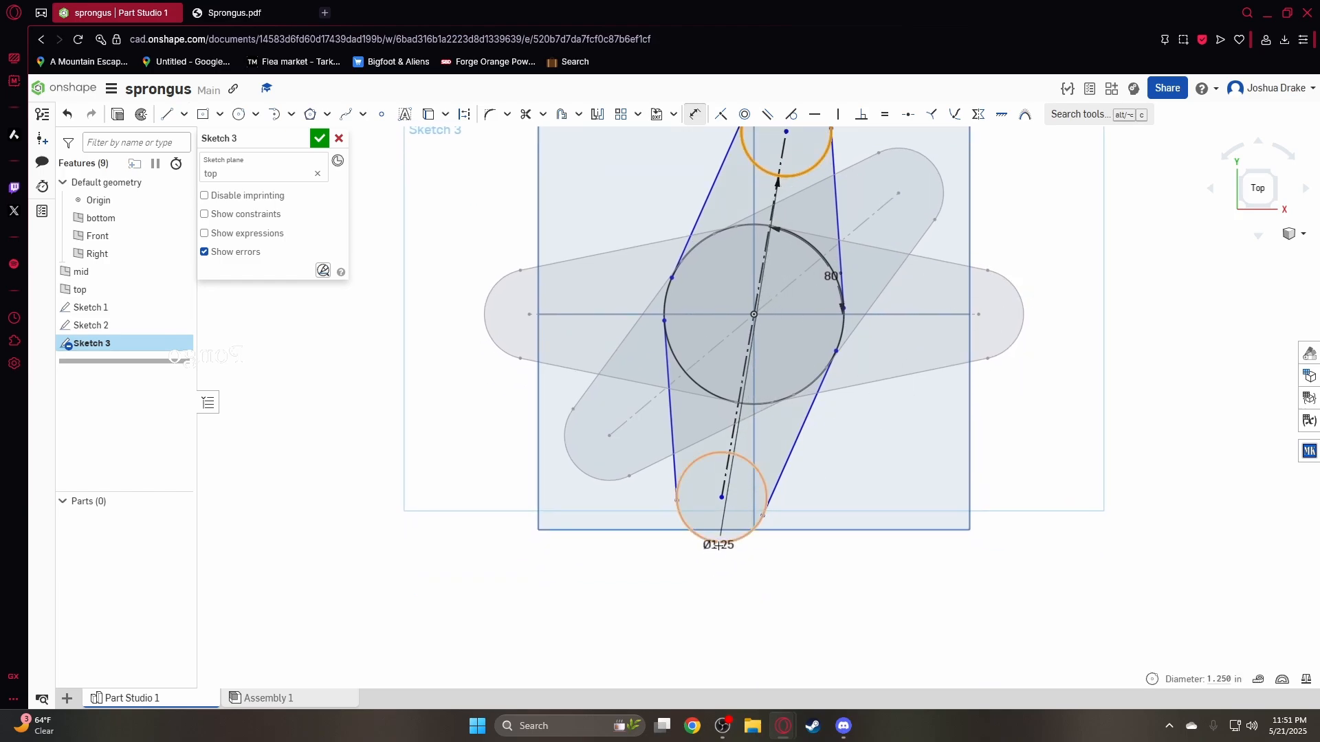
click(719, 543)
click(997, 527)
click(234, 13)
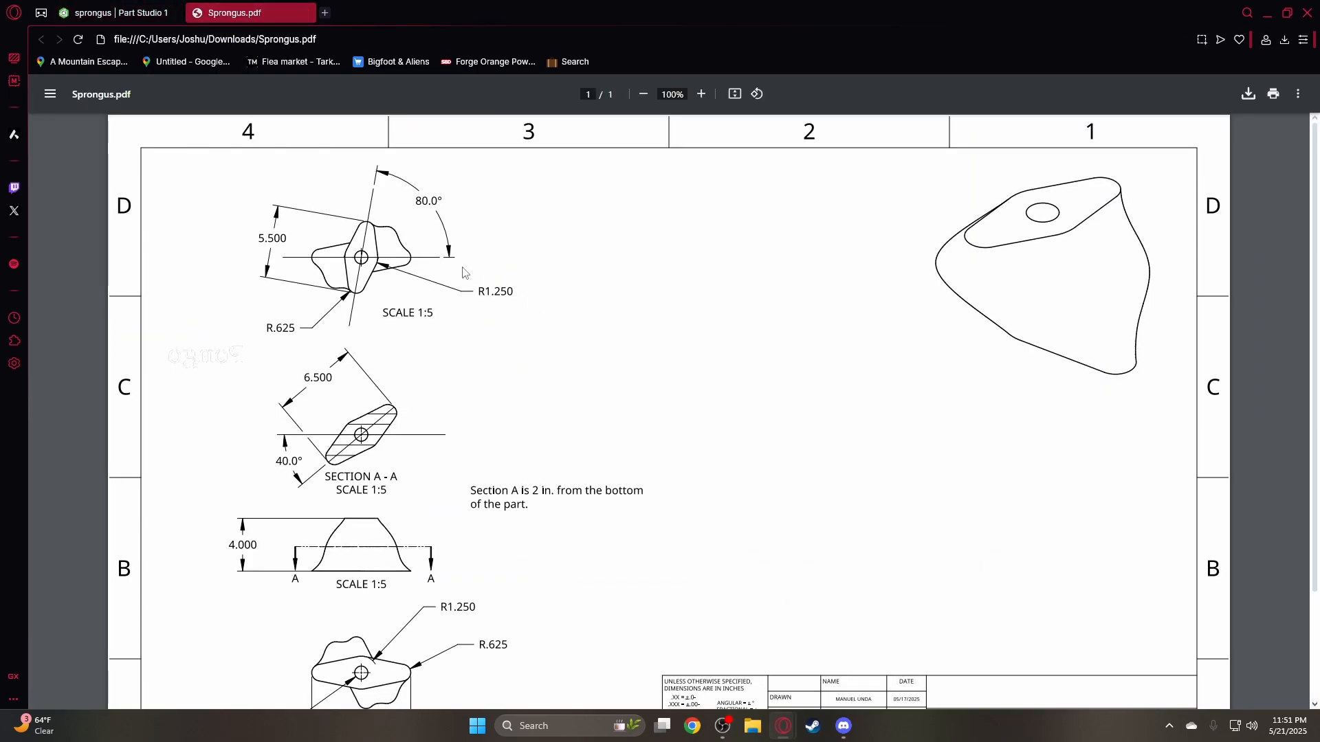
click(114, 13)
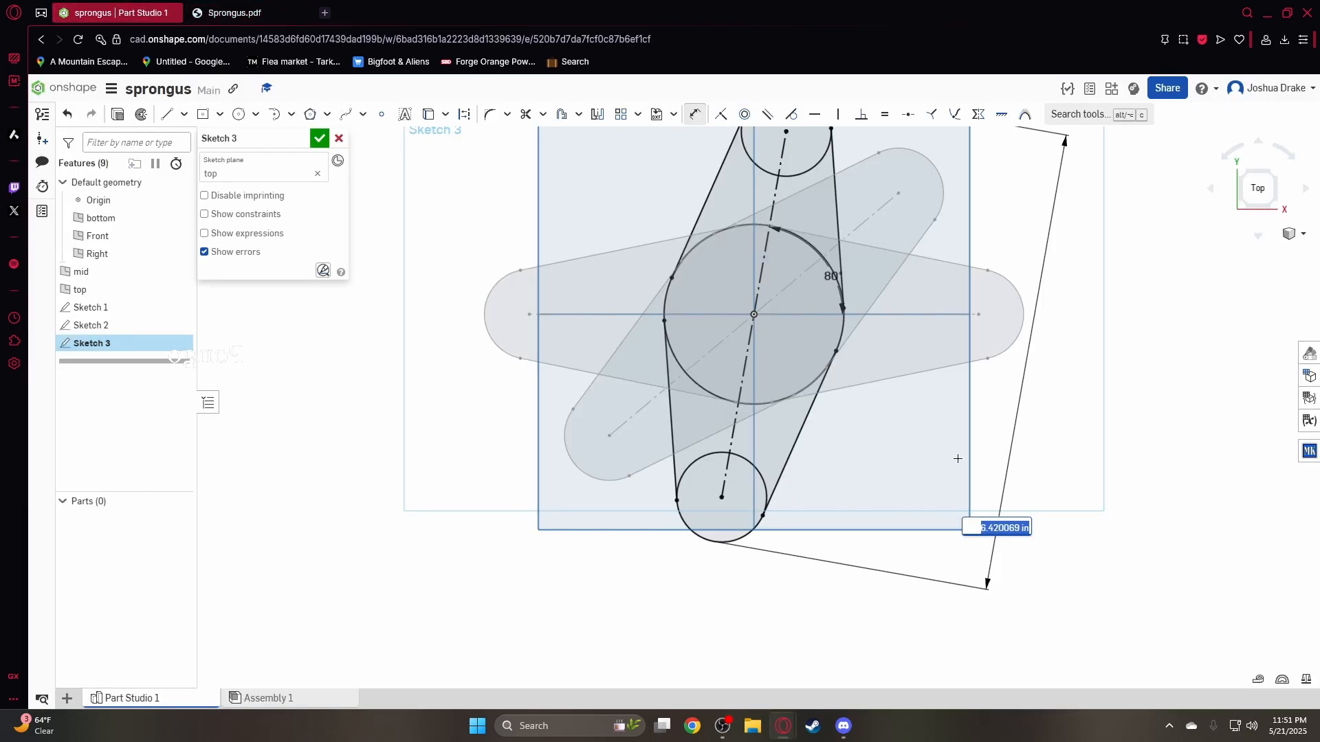
text(5.5)
key(Return)
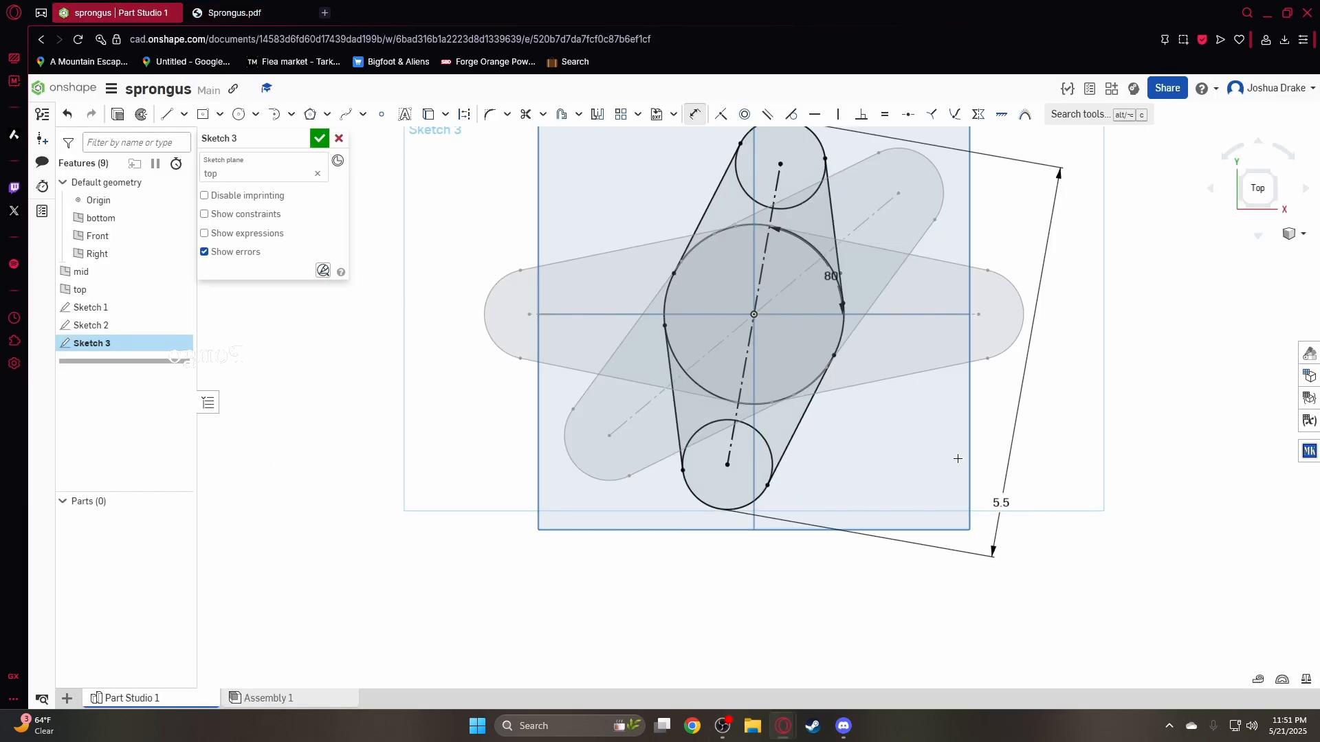
Constrain the upper and lower side lines equal in length on each side of the top profile
click(885, 114)
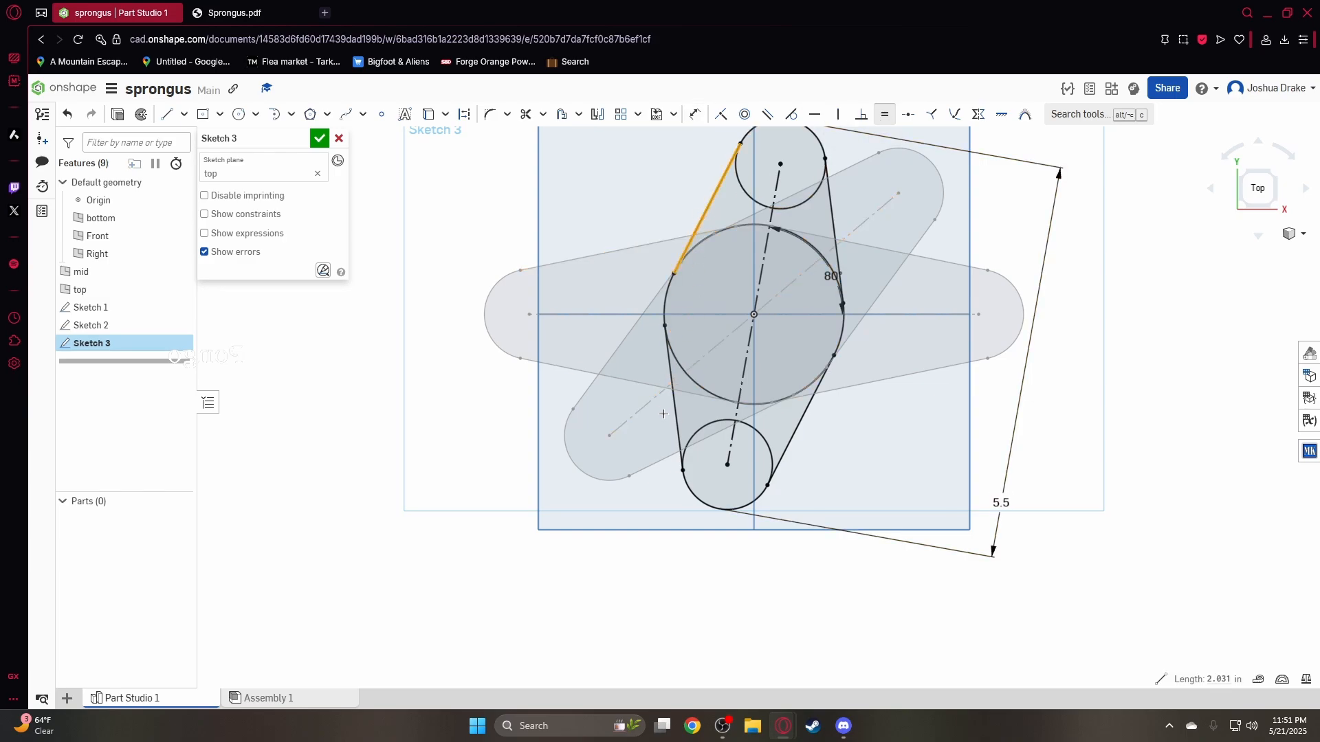
click(807, 408)
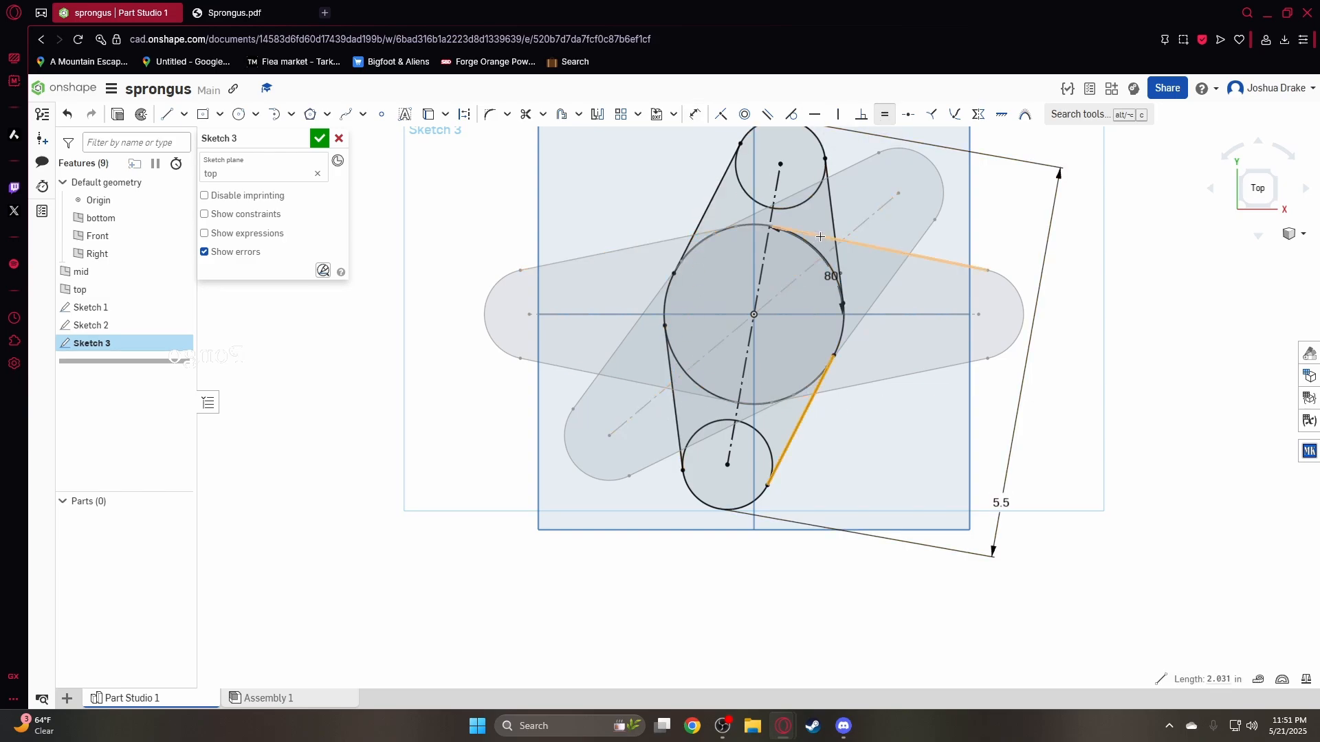
click(832, 229)
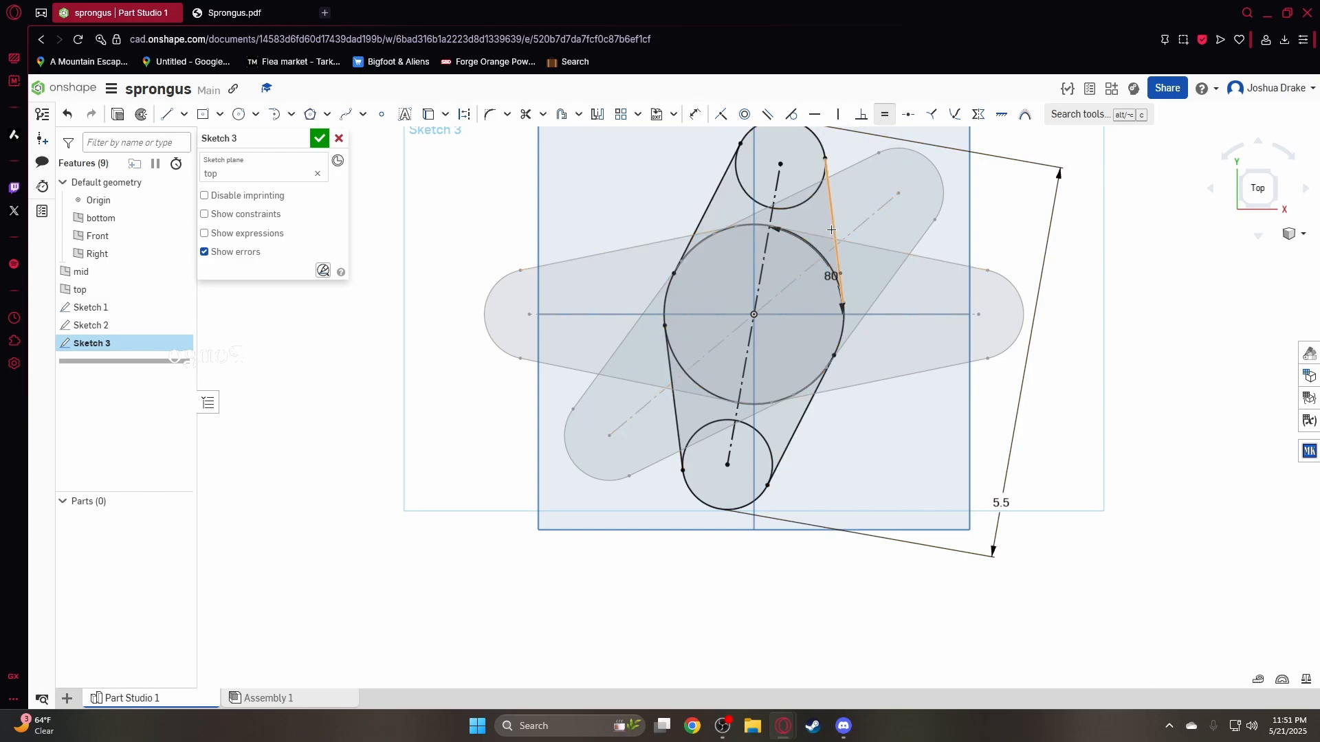
Trim the inner arcs of the three circles to leave one closed outline, and finish the top profile's sketch
click(526, 114)
click(701, 431)
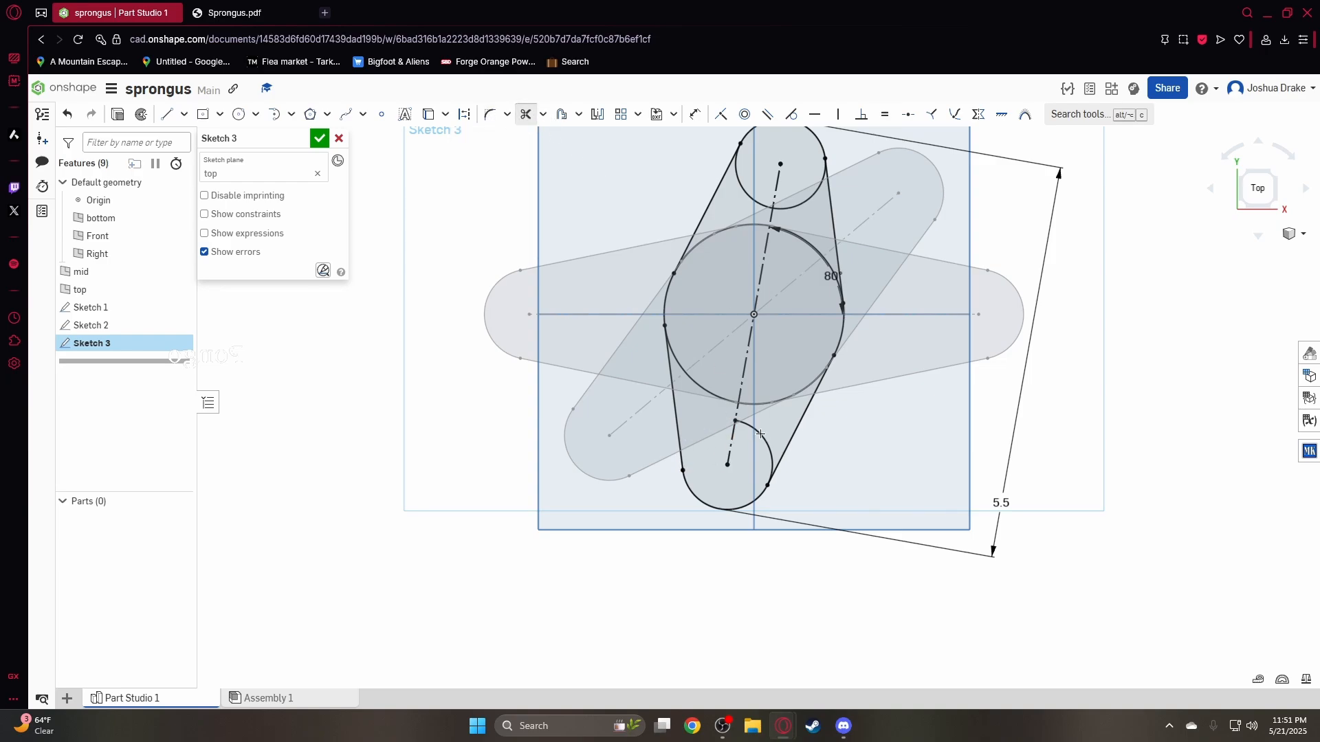
click(714, 389)
click(808, 247)
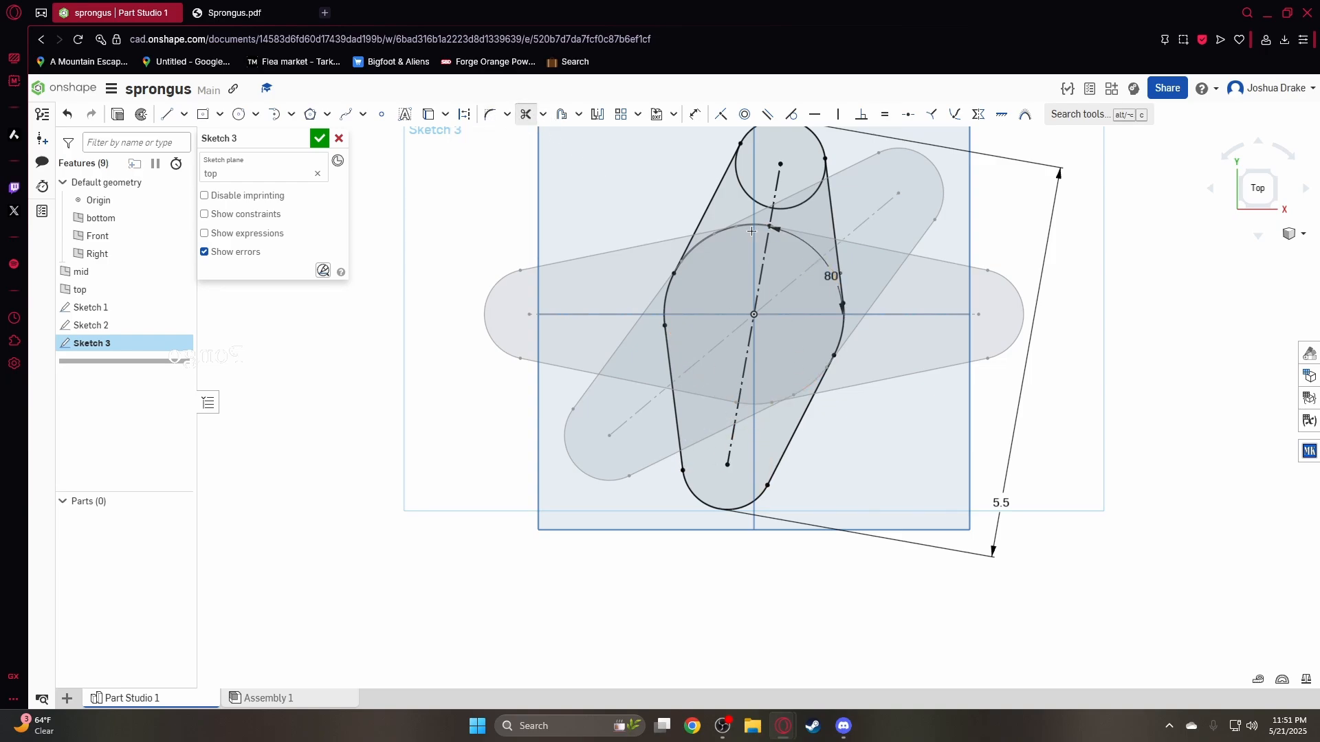
click(712, 236)
click(745, 194)
click(808, 200)
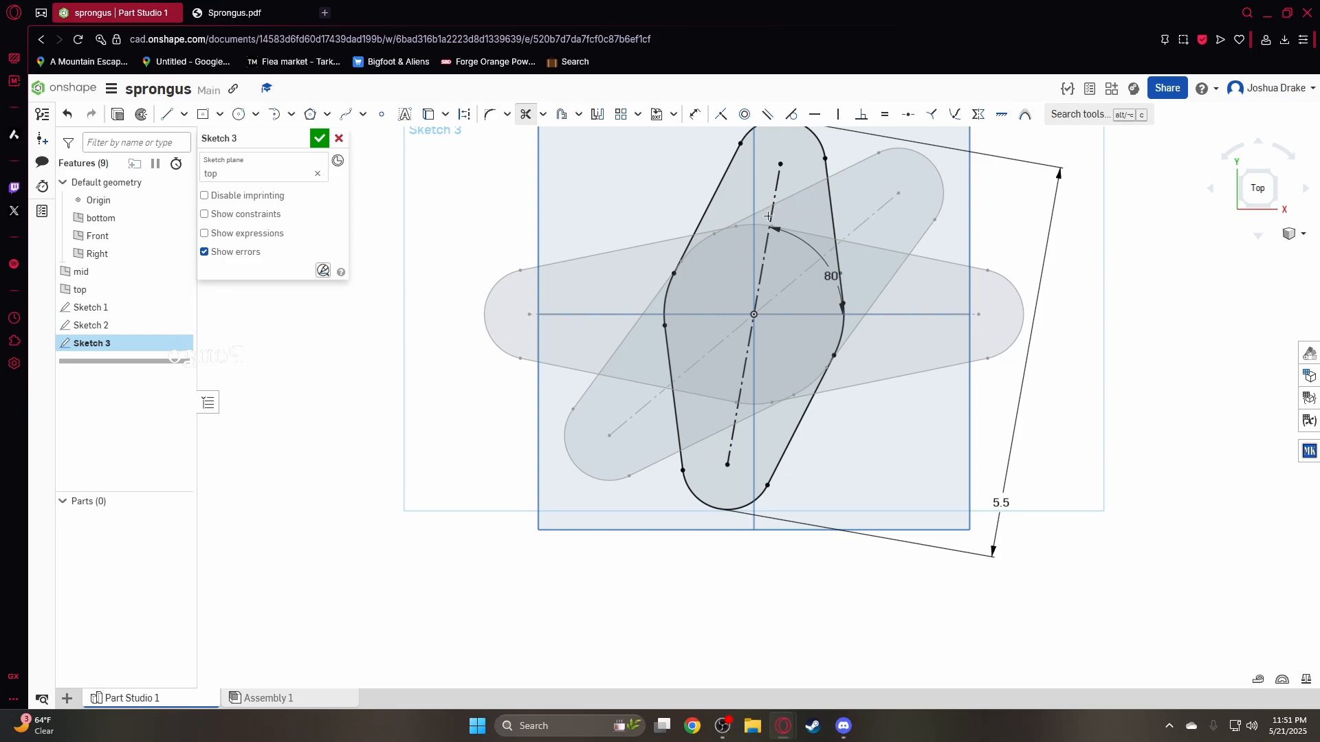
middle_drag(668, 242, 654, 271)
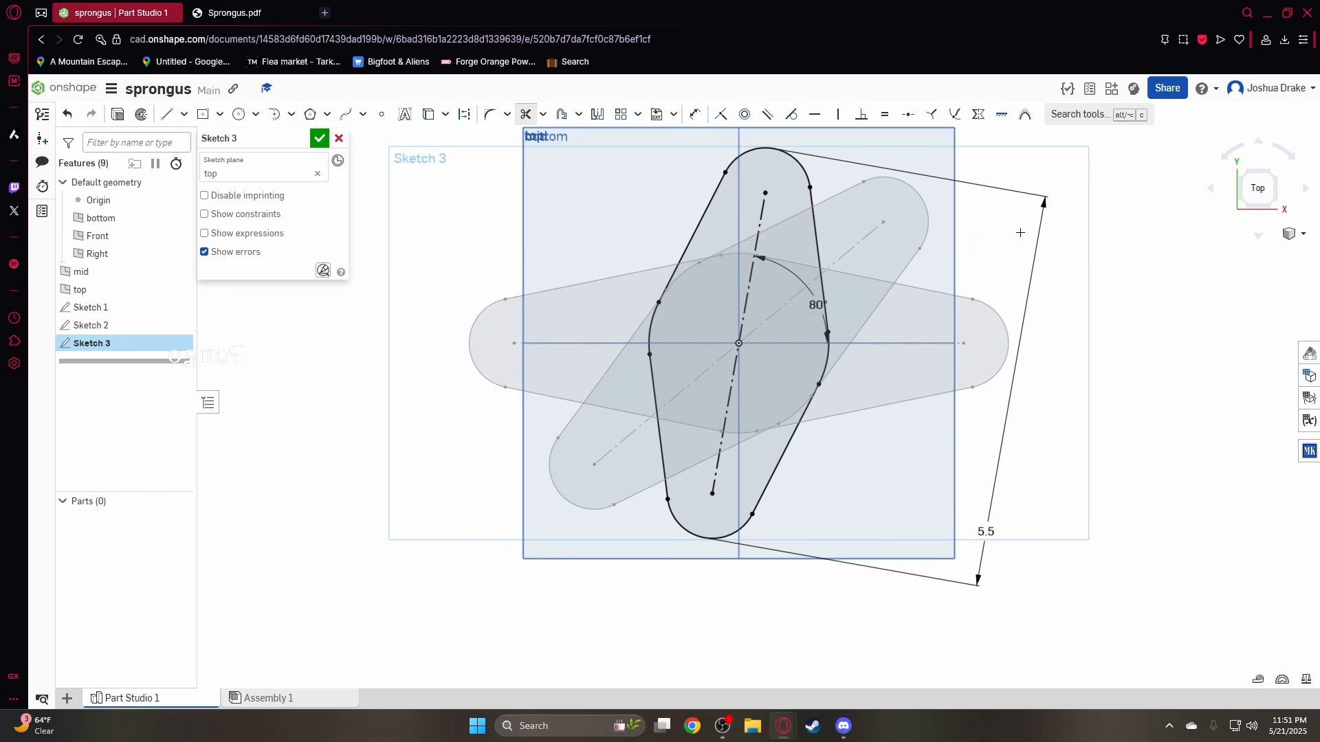
click(319, 139)
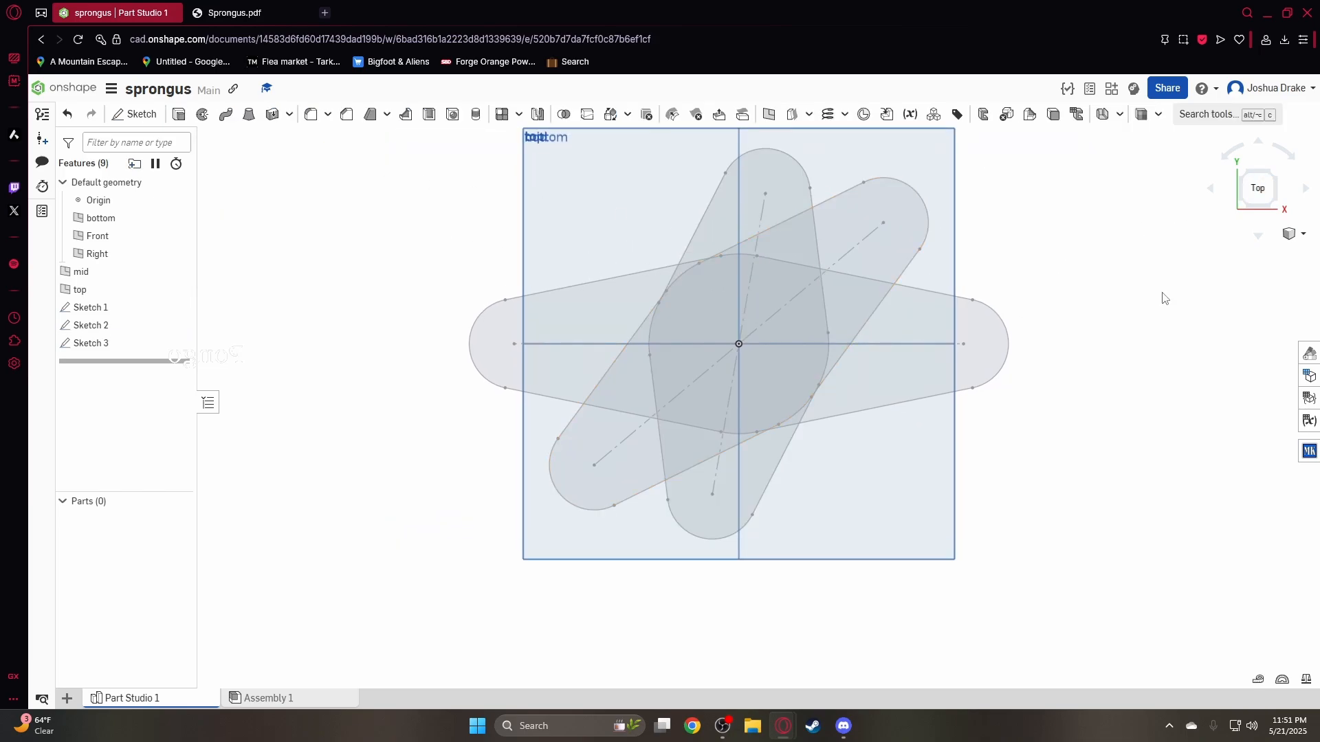
View the three profiles in isometric and compare them with the dimensioned views in the Sprongus.pdf drawing
click(1281, 209)
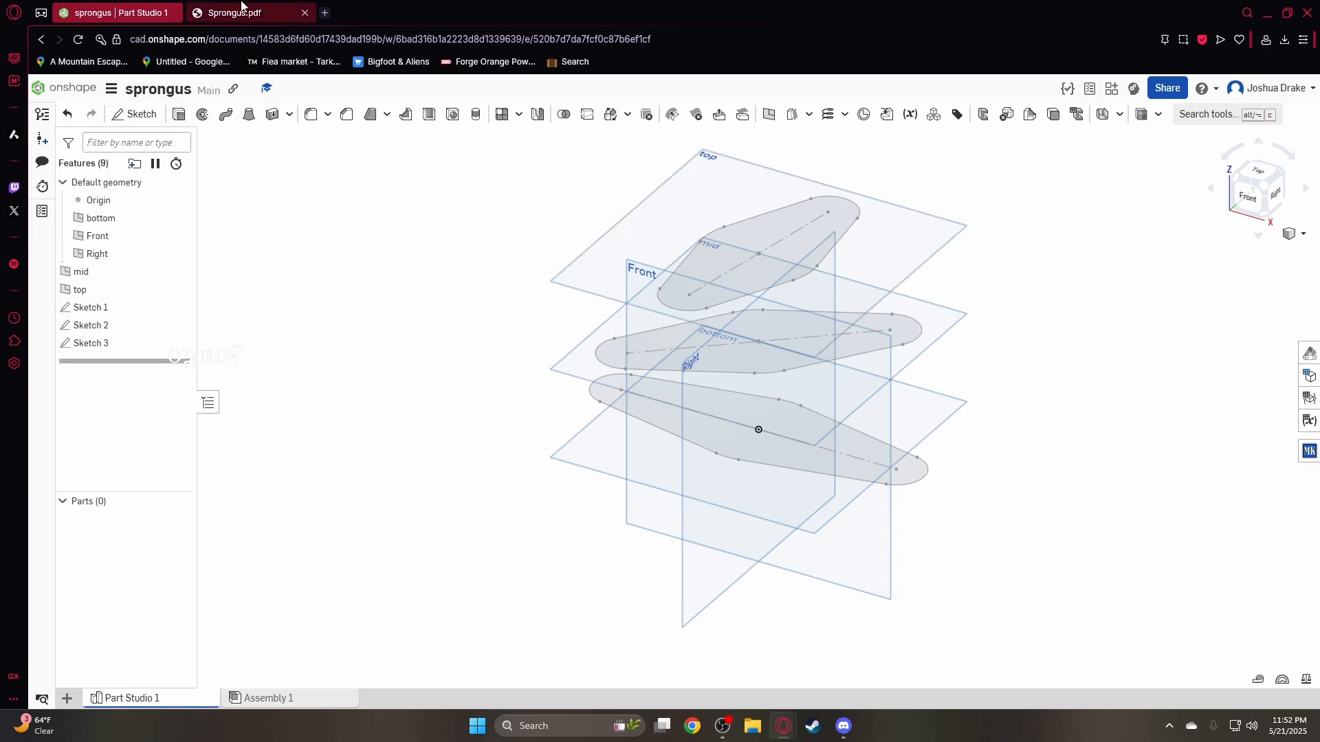
click(224, 14)
scroll(598, 427, down, 3)
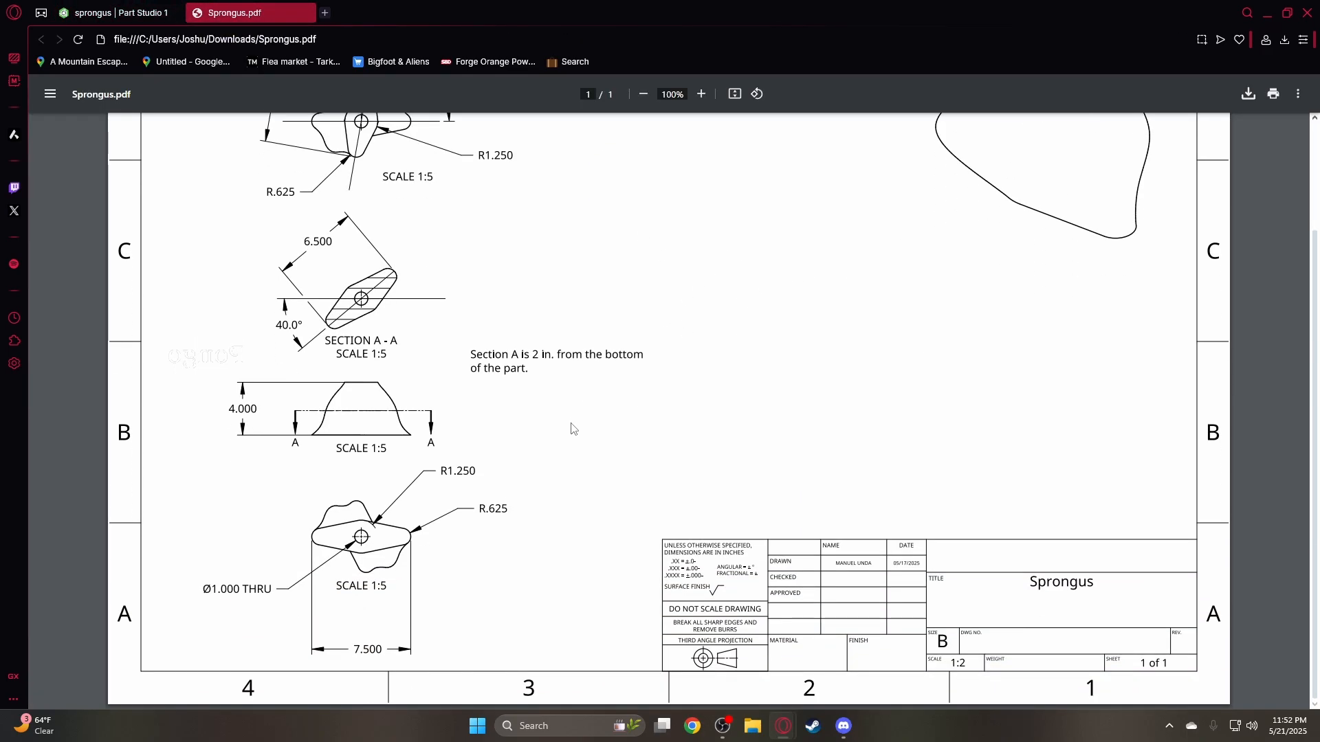
scroll(564, 423, up, 3)
scroll(557, 413, down, 2)
scroll(548, 416, up, 2)
click(114, 12)
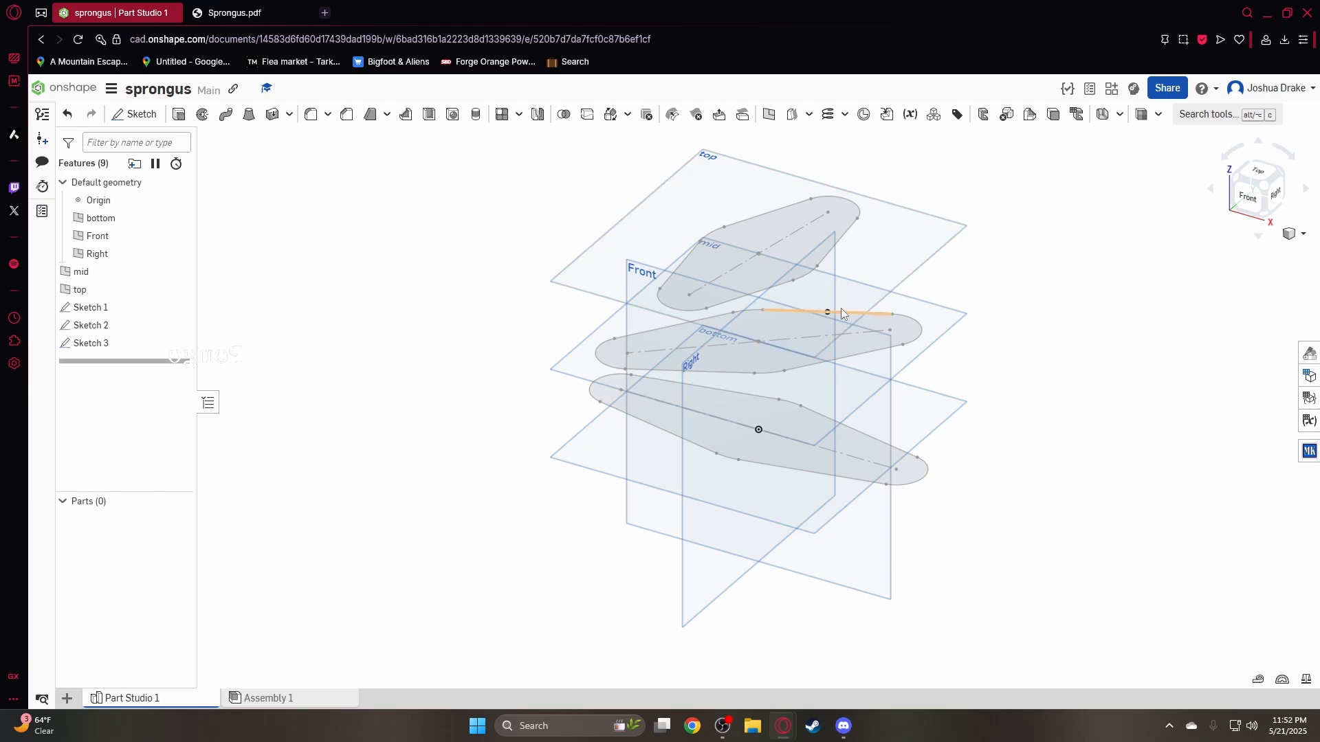
Loft a new solid through the bottom, mid and top profile faces, in that order, without end conditions
click(249, 114)
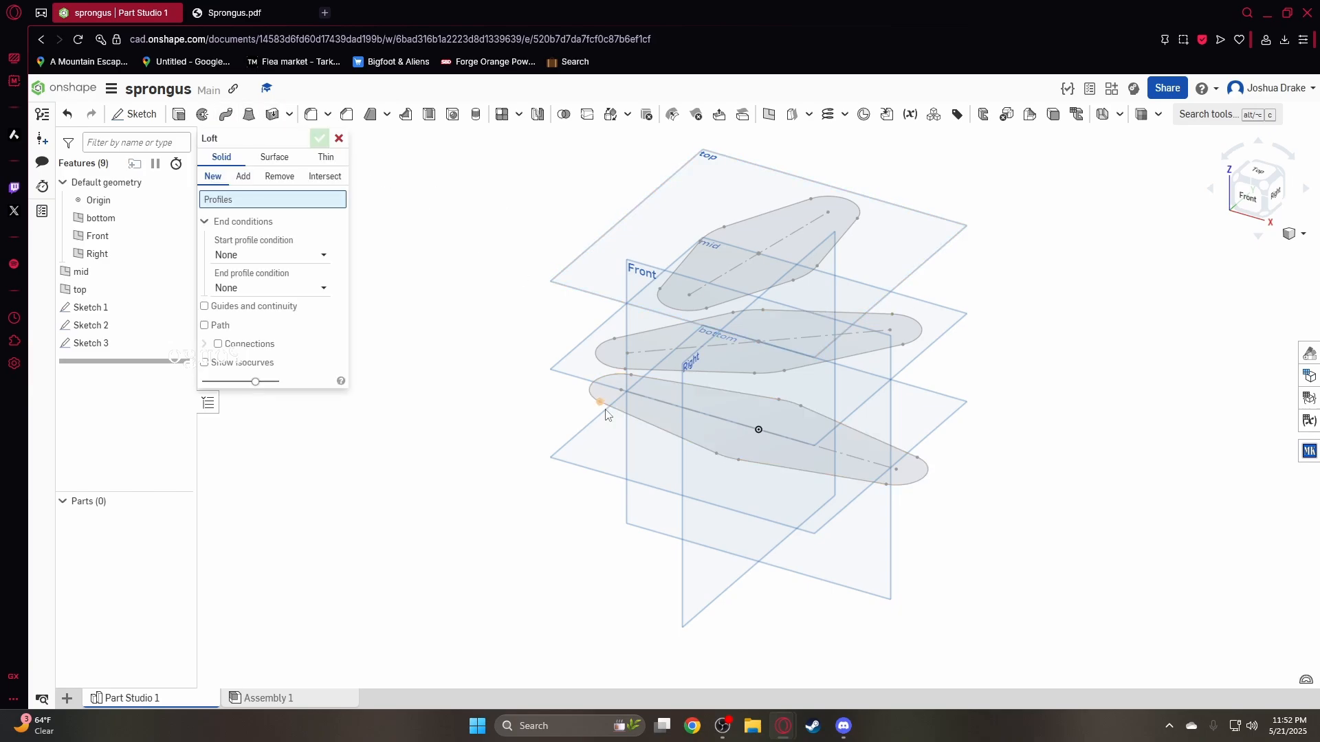
click(667, 414)
click(649, 346)
click(706, 268)
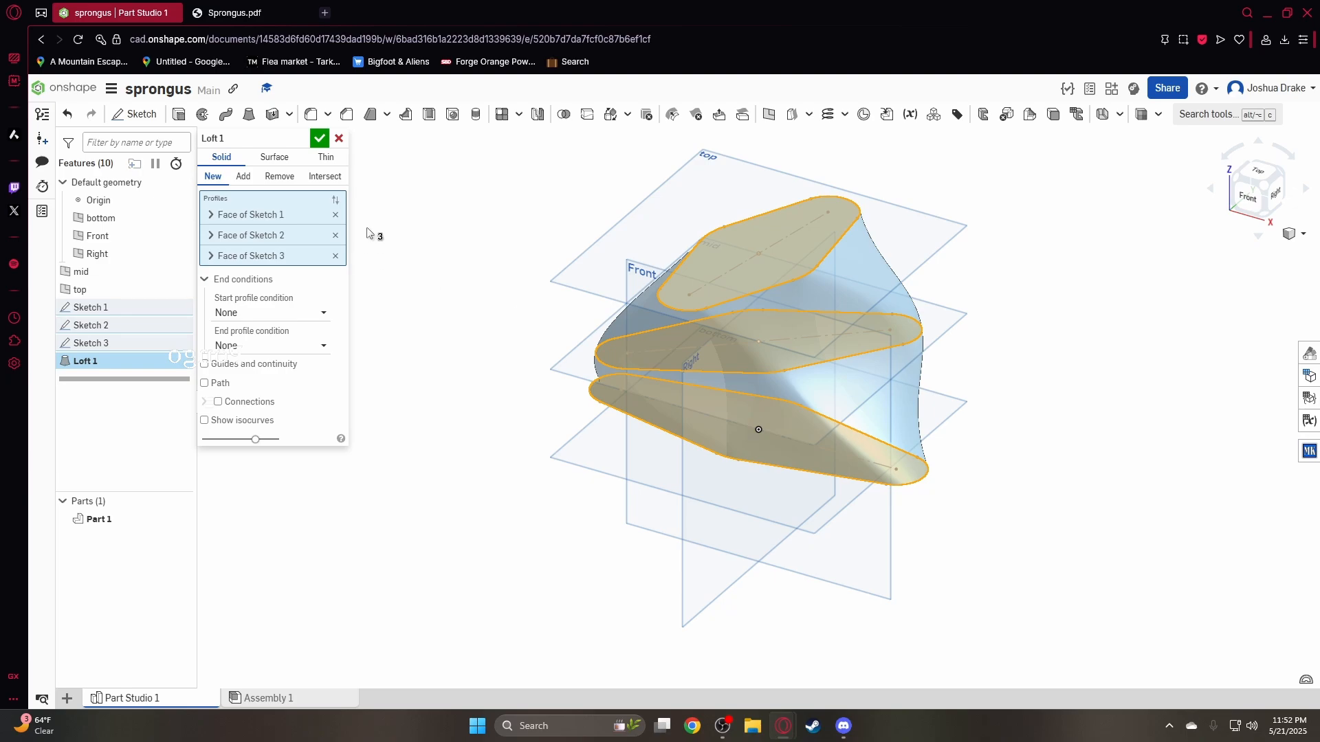
click(319, 138)
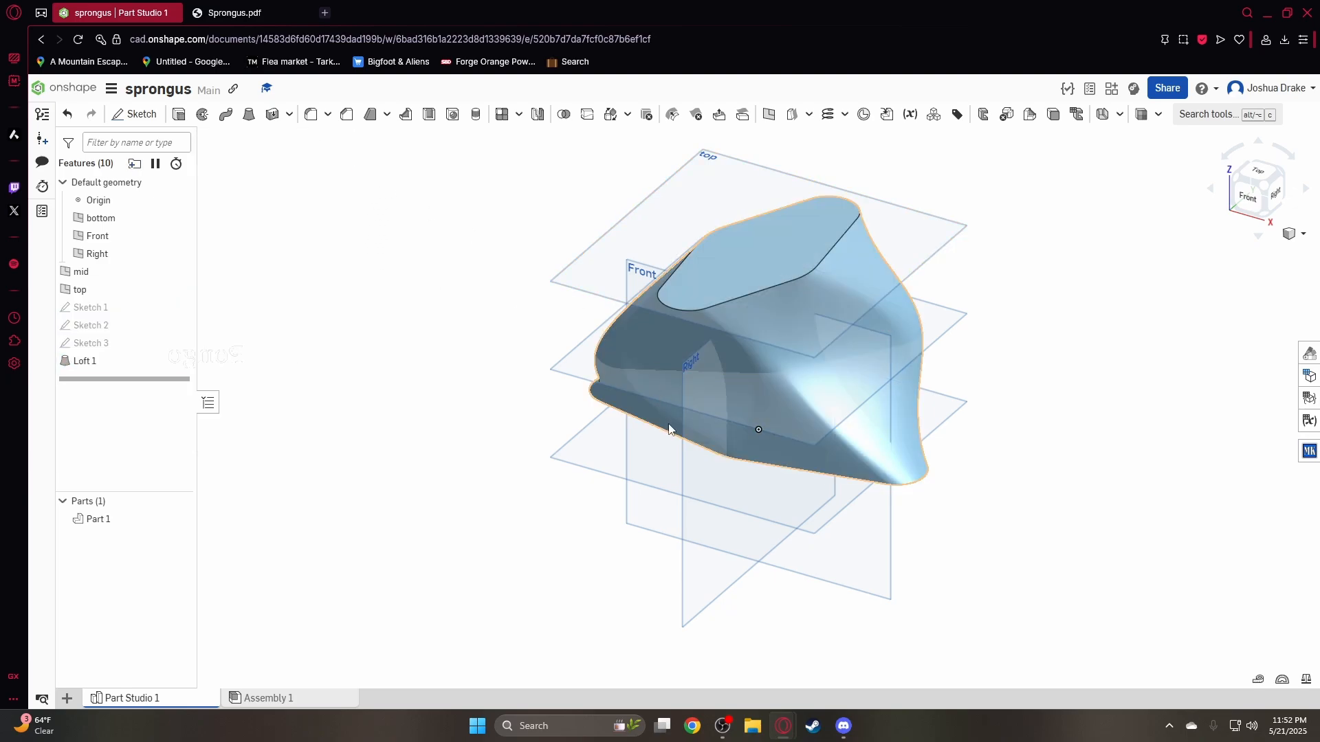
Add a sketch point at the centre of the top profile and finish its sketch
double_click(105, 350)
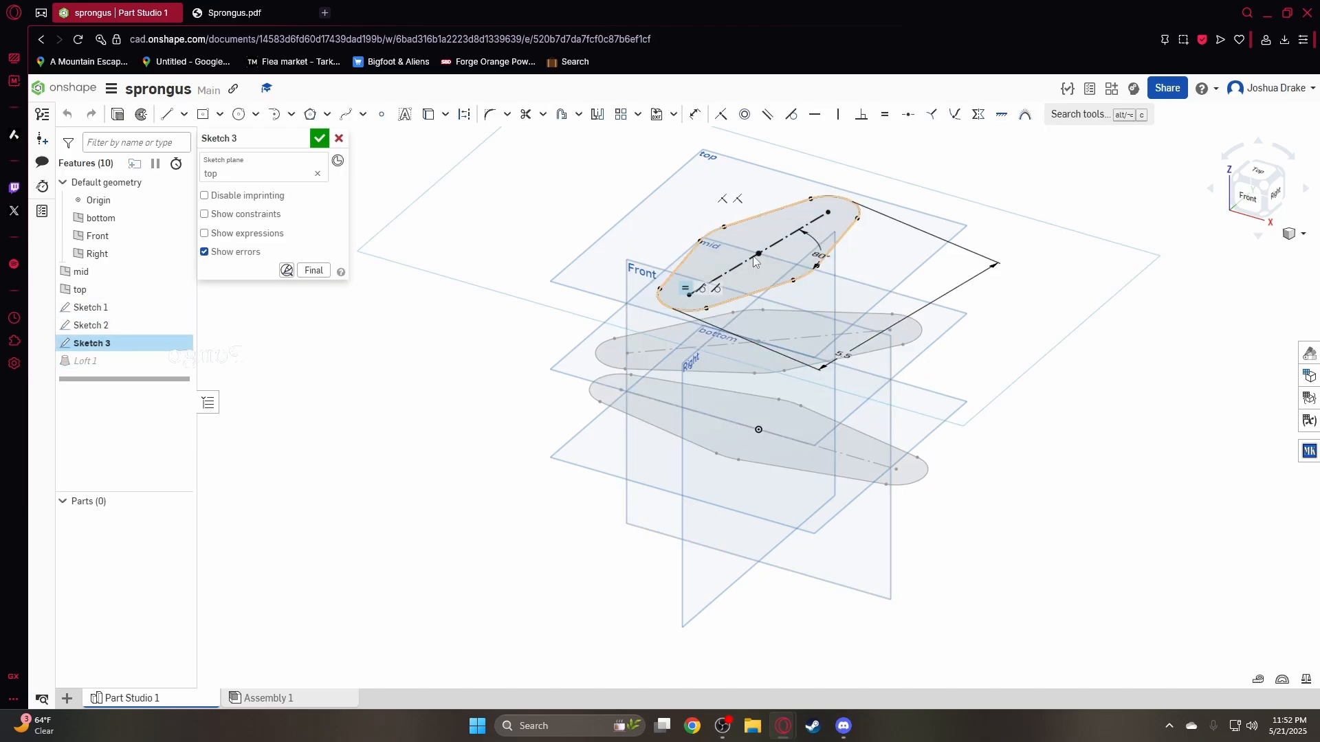
click(1271, 175)
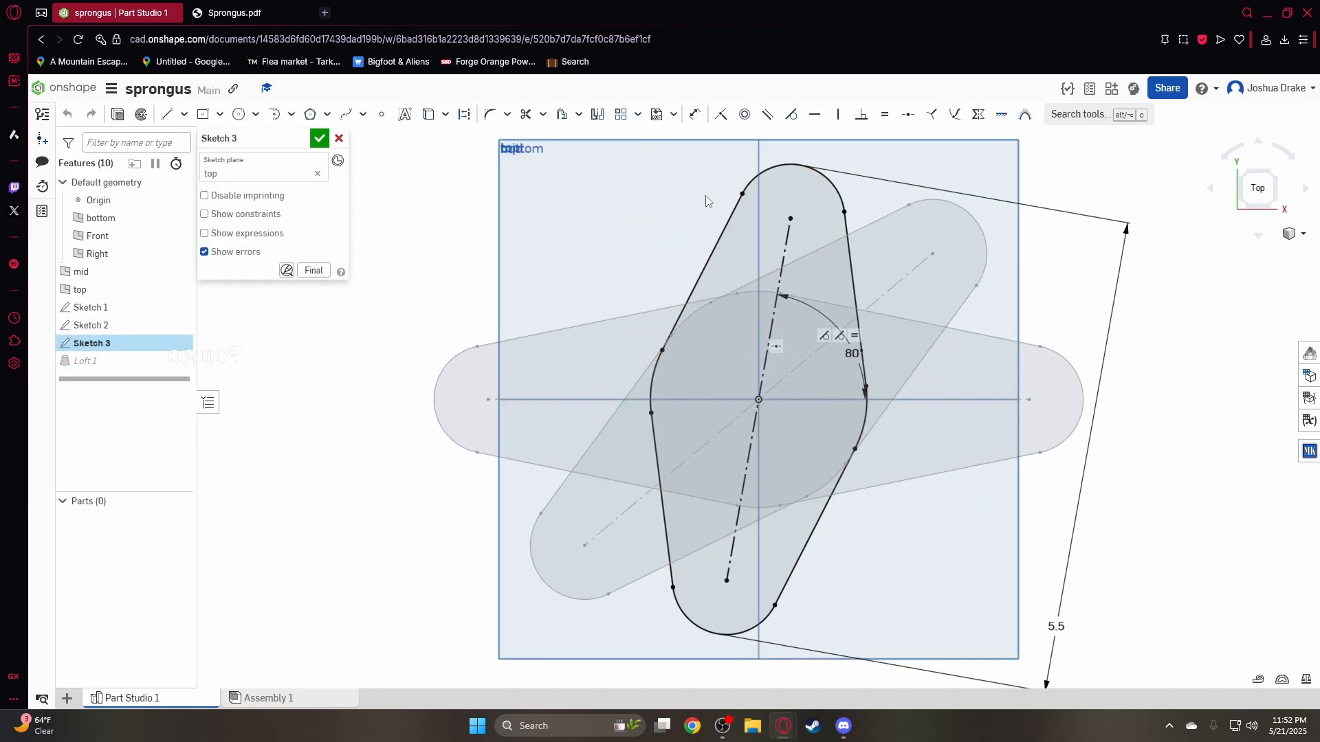
click(380, 115)
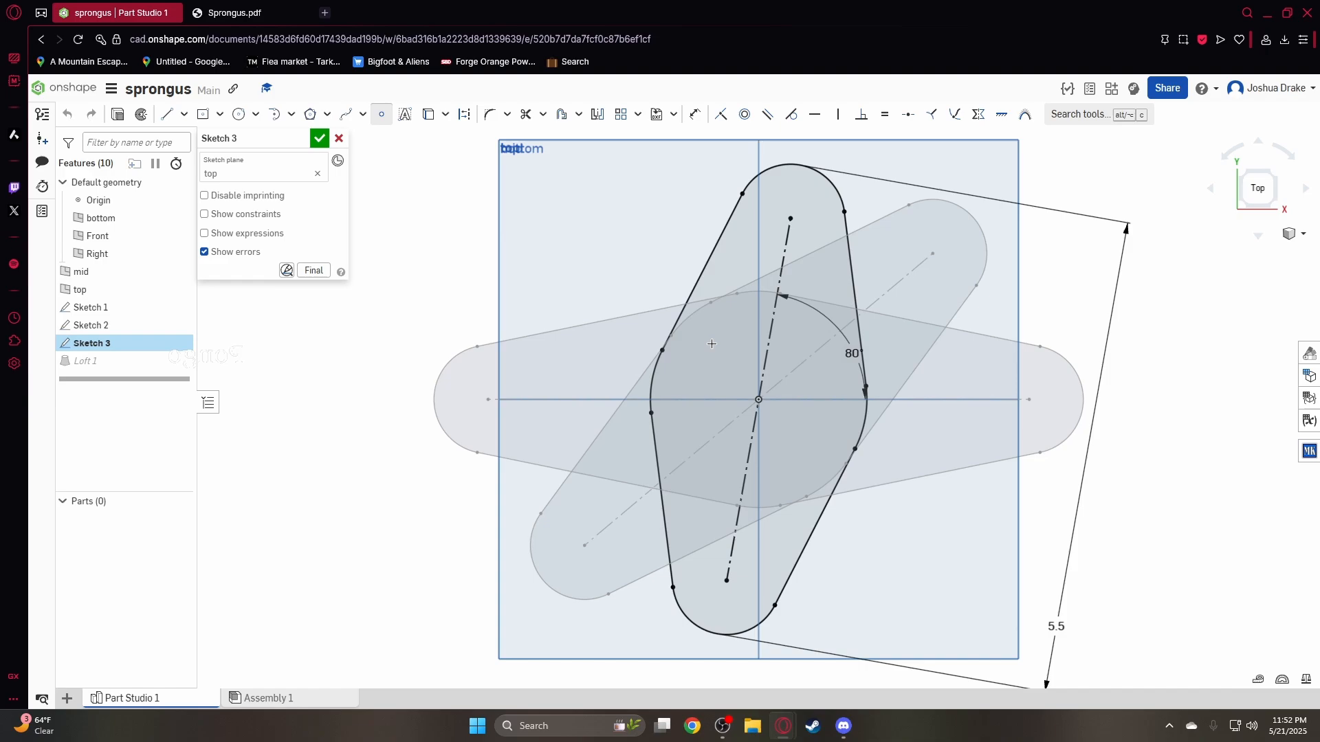
click(759, 399)
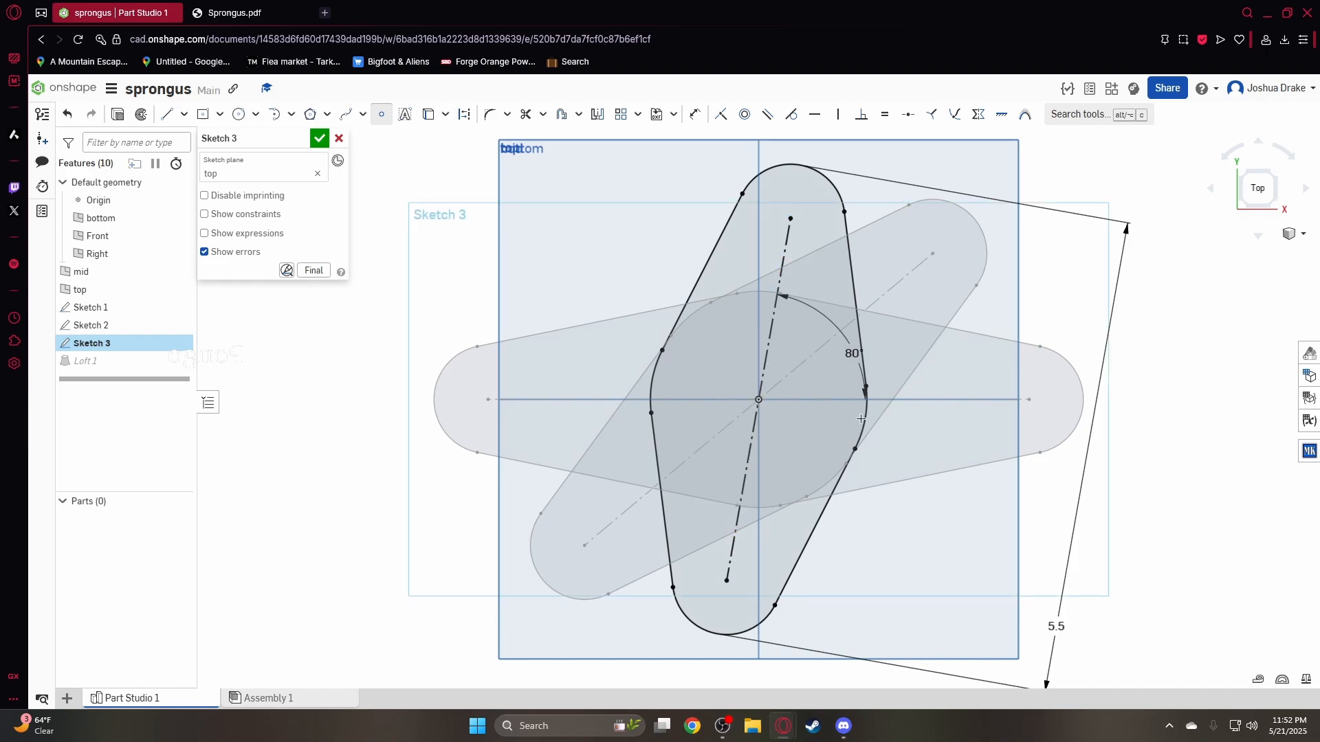
click(317, 140)
Check the centre hole's callout in the Sprongus.pdf drawing
click(233, 12)
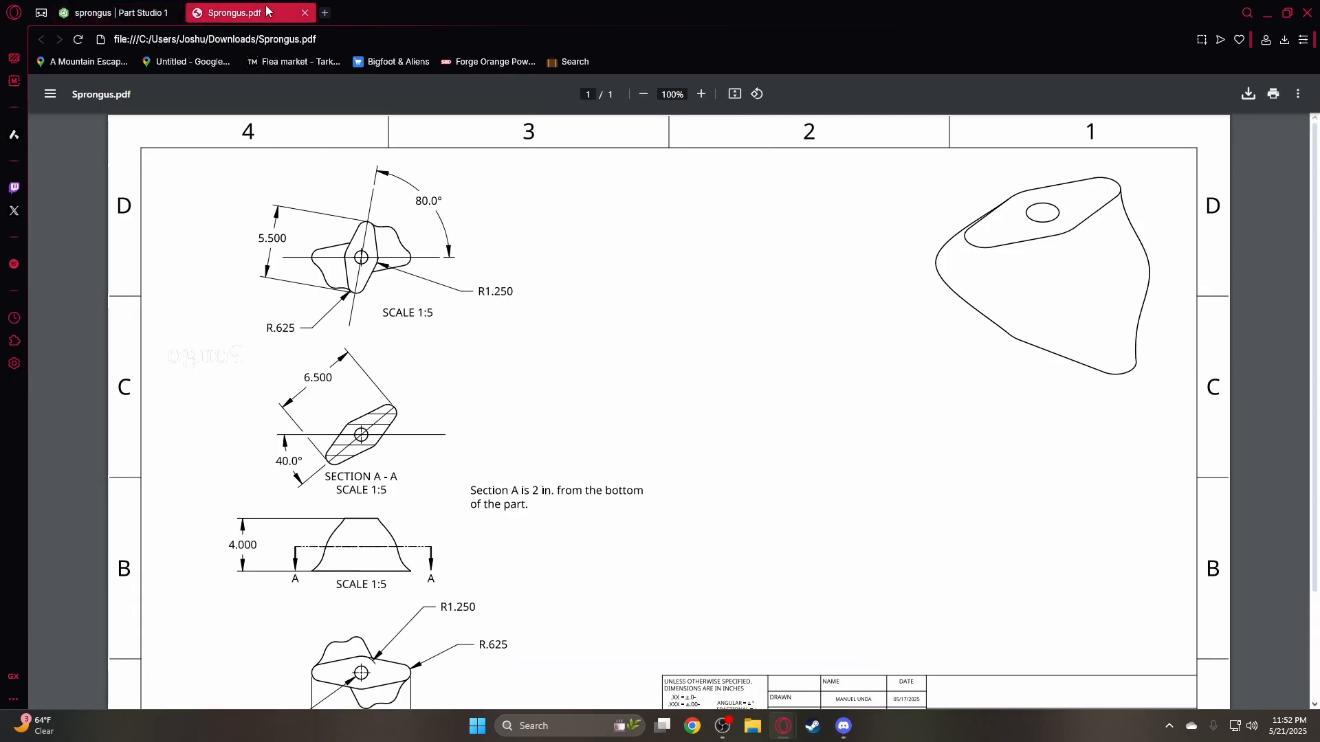
scroll(556, 377, down, 3)
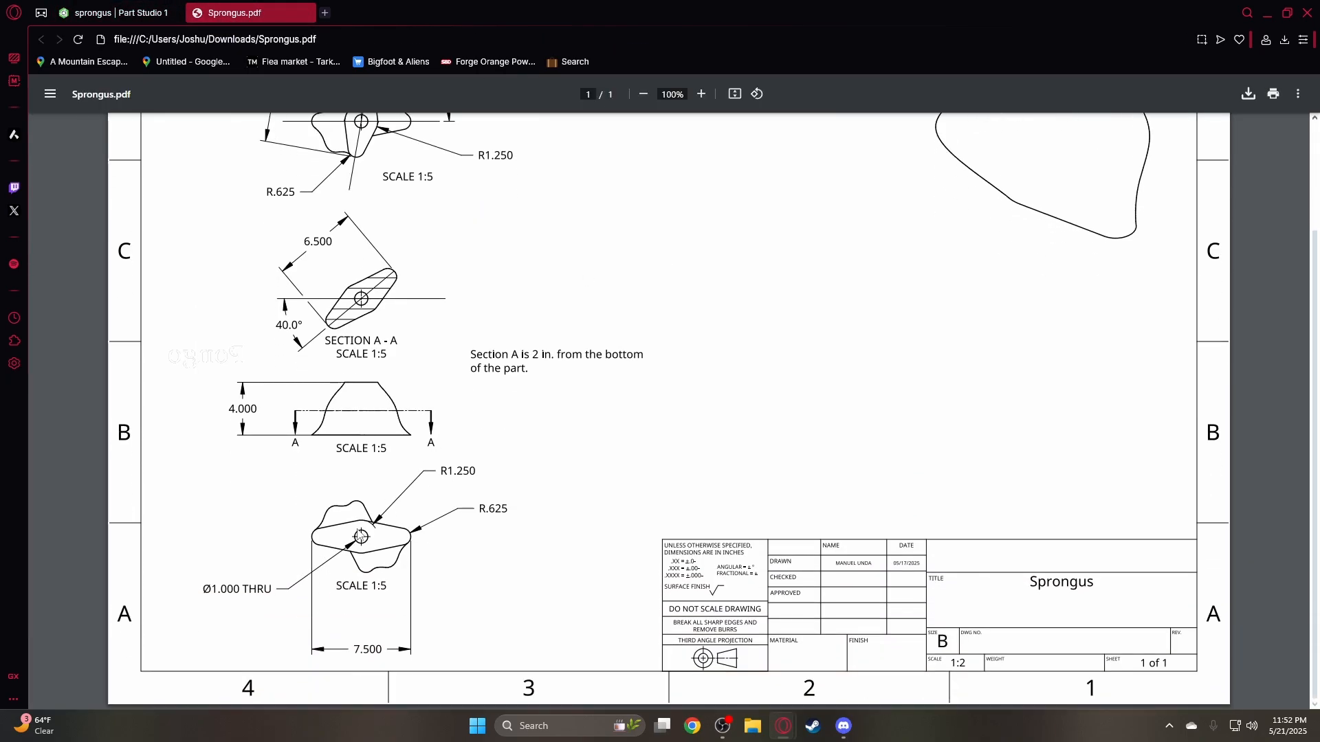
click(117, 12)
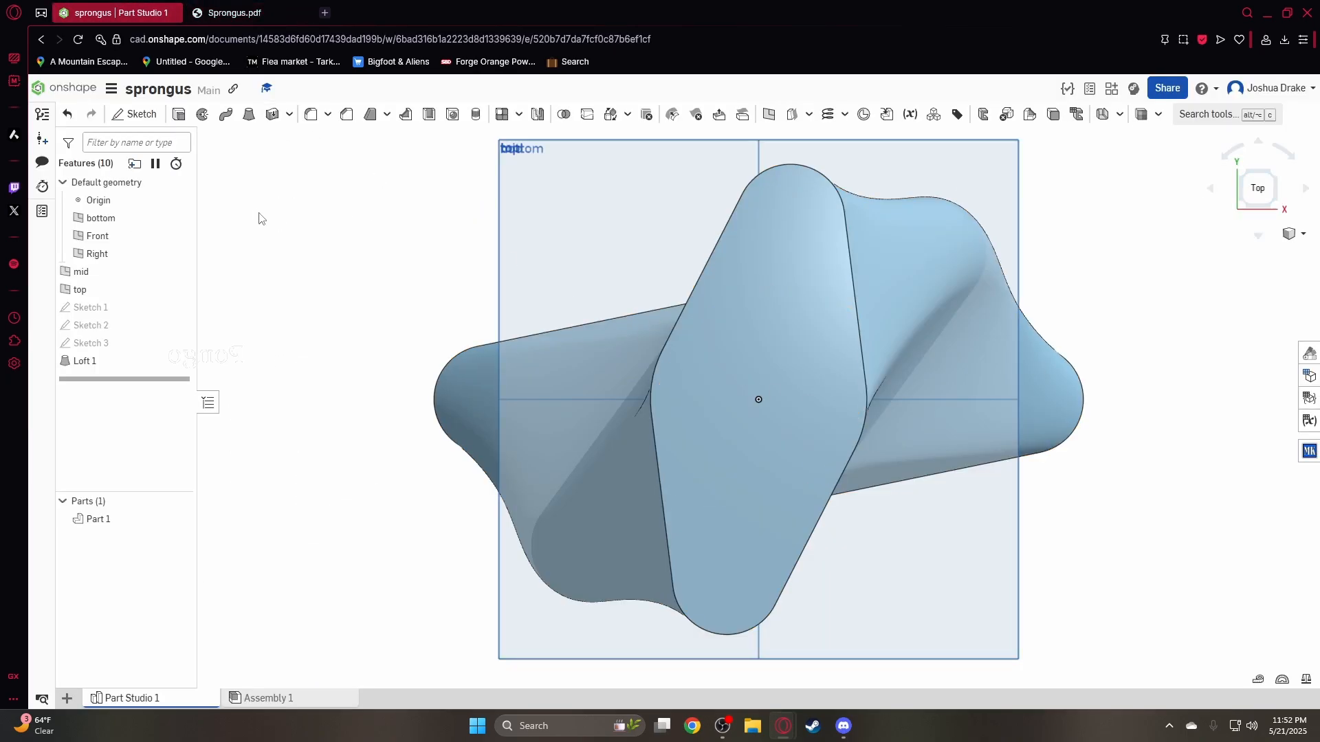
click(452, 114)
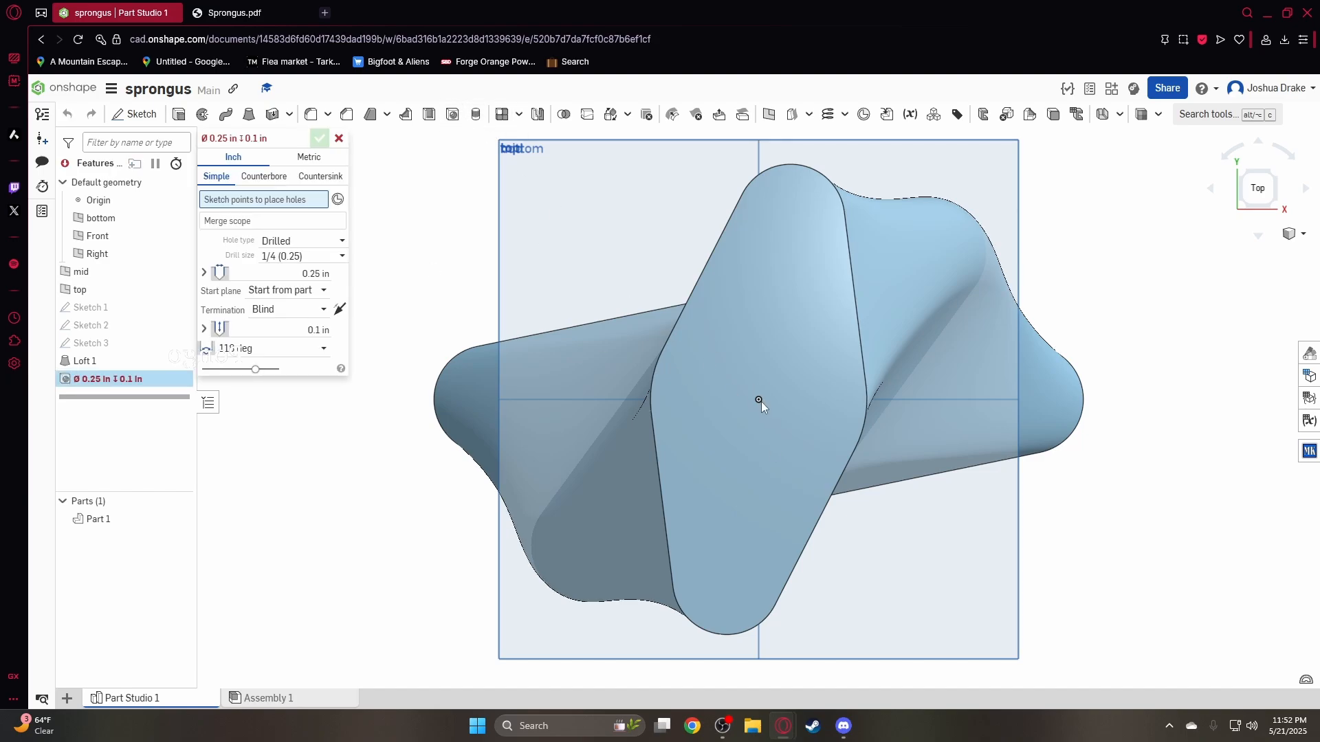
mouse_move(761, 402)
right_down()
mouse_move(1161, 281)
mouse_move(1155, 235)
mouse_move(834, 531)
mouse_move(770, 454)
mouse_move(686, 290)
right_up()
click(339, 138)
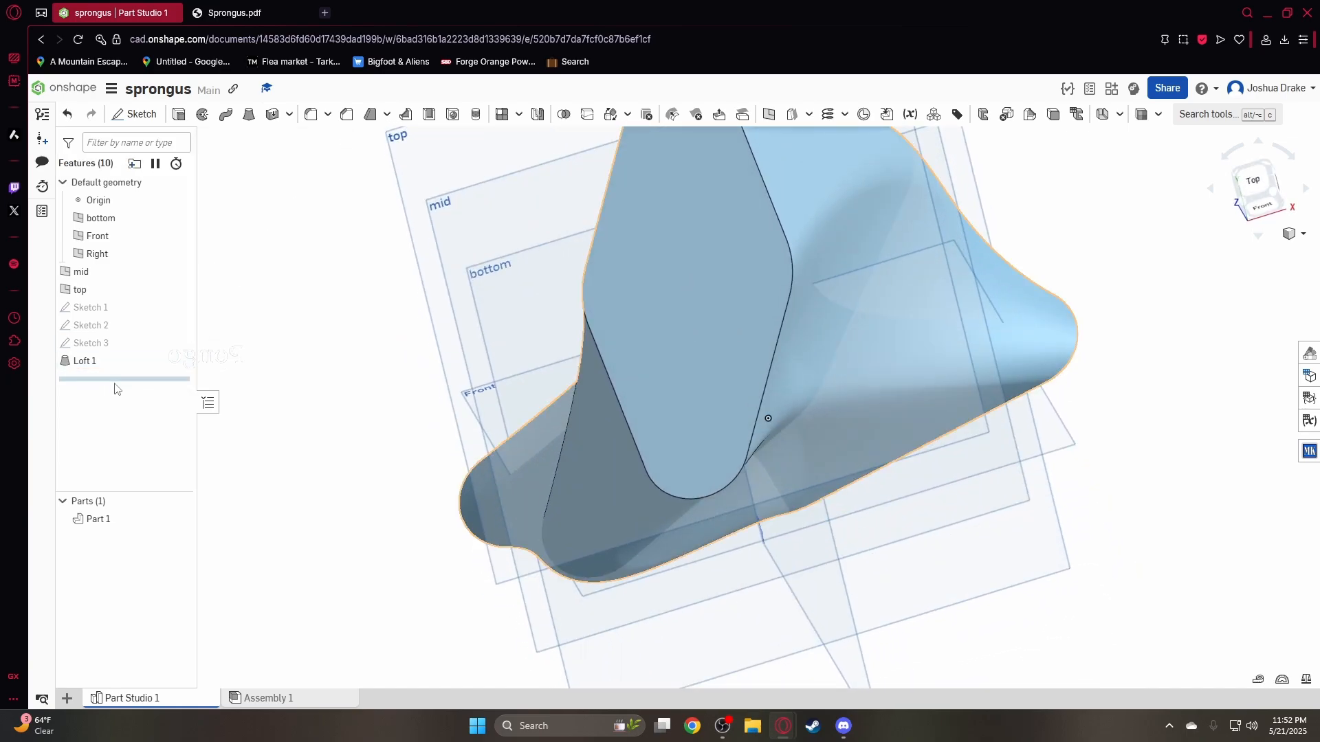
double_click(113, 344)
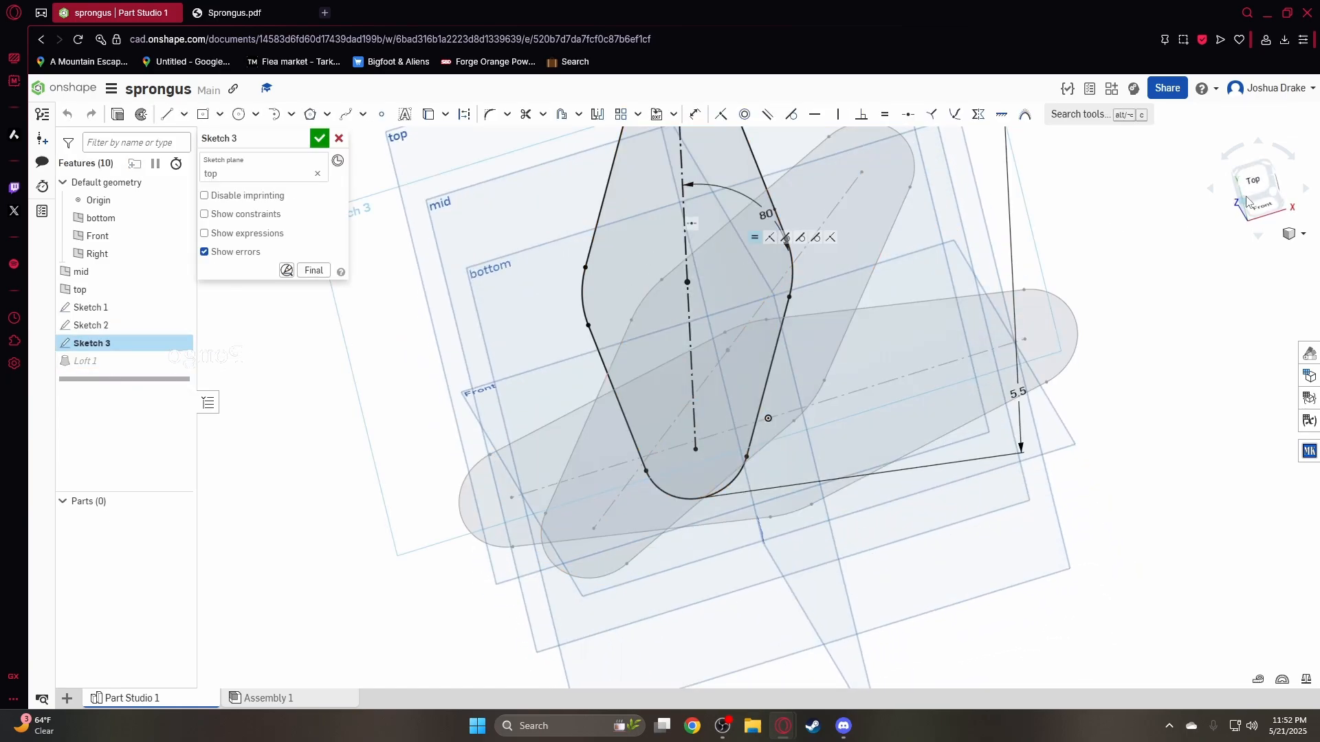
key(n)
click(382, 114)
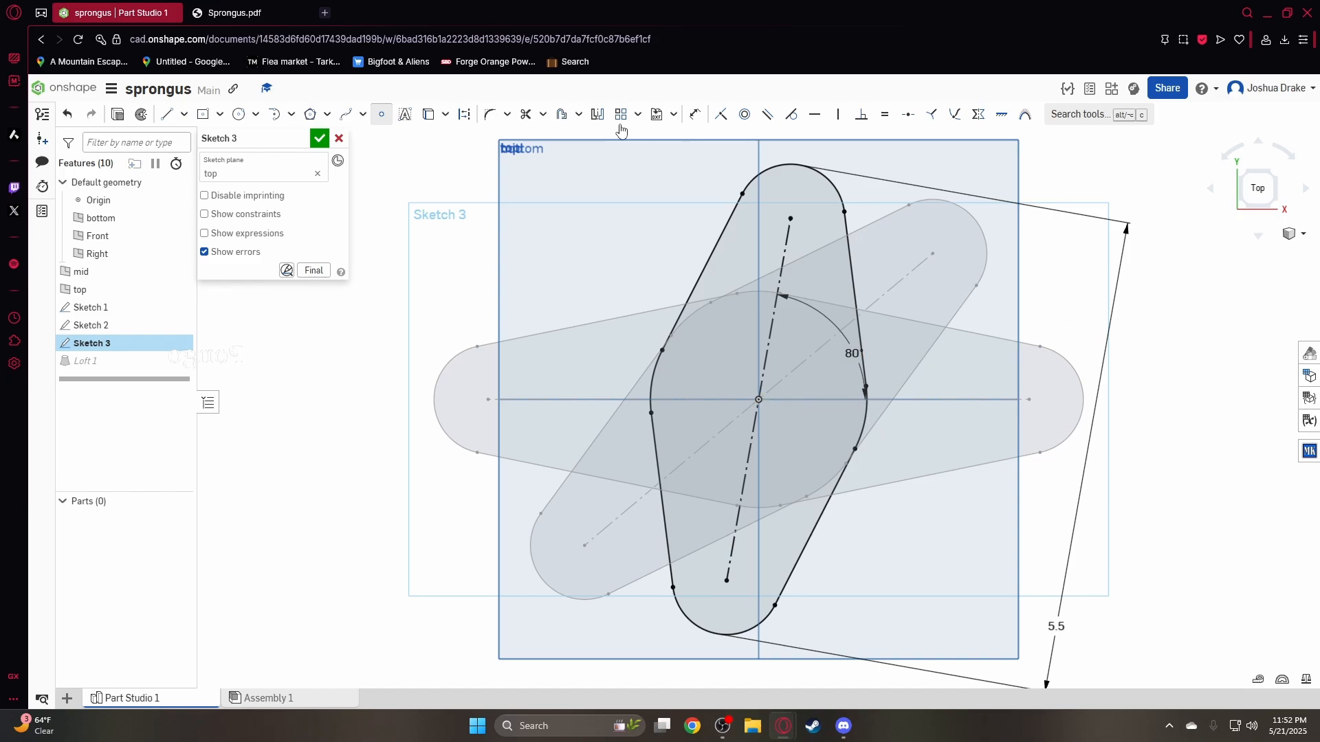
click(320, 138)
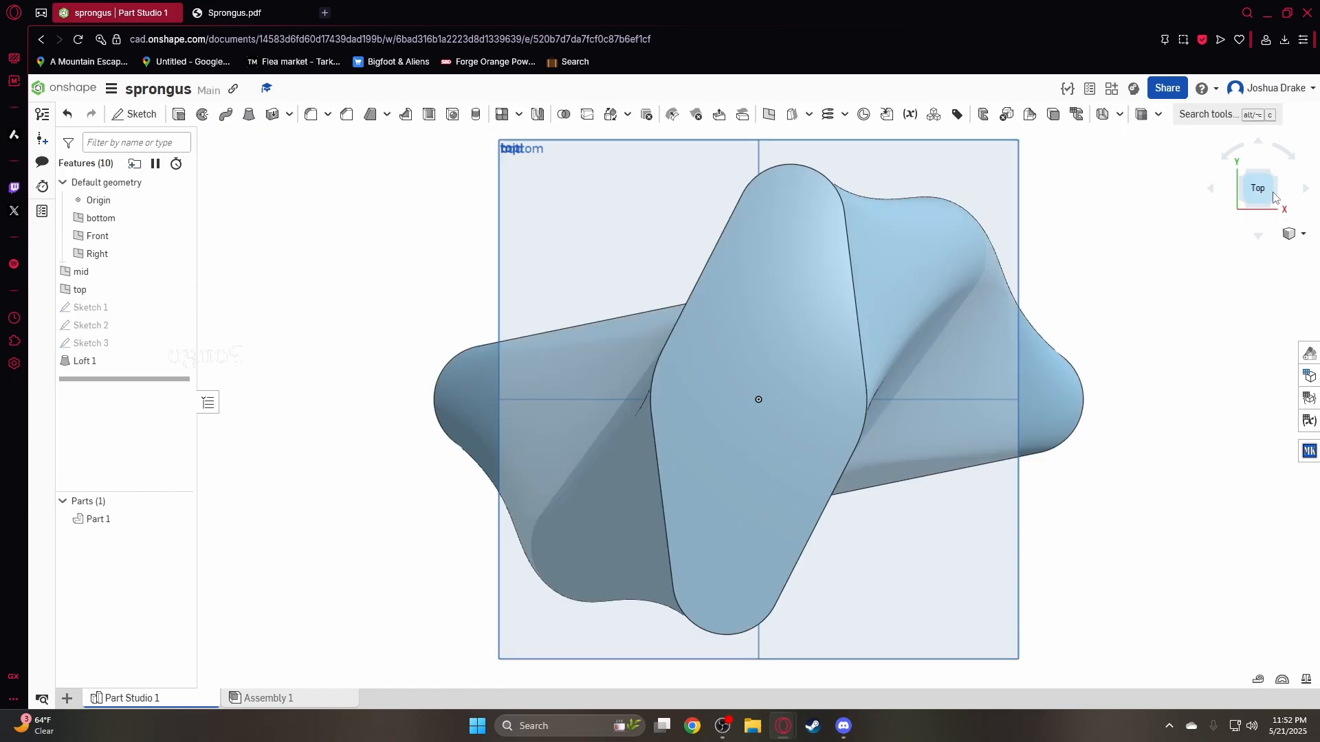
click(1273, 209)
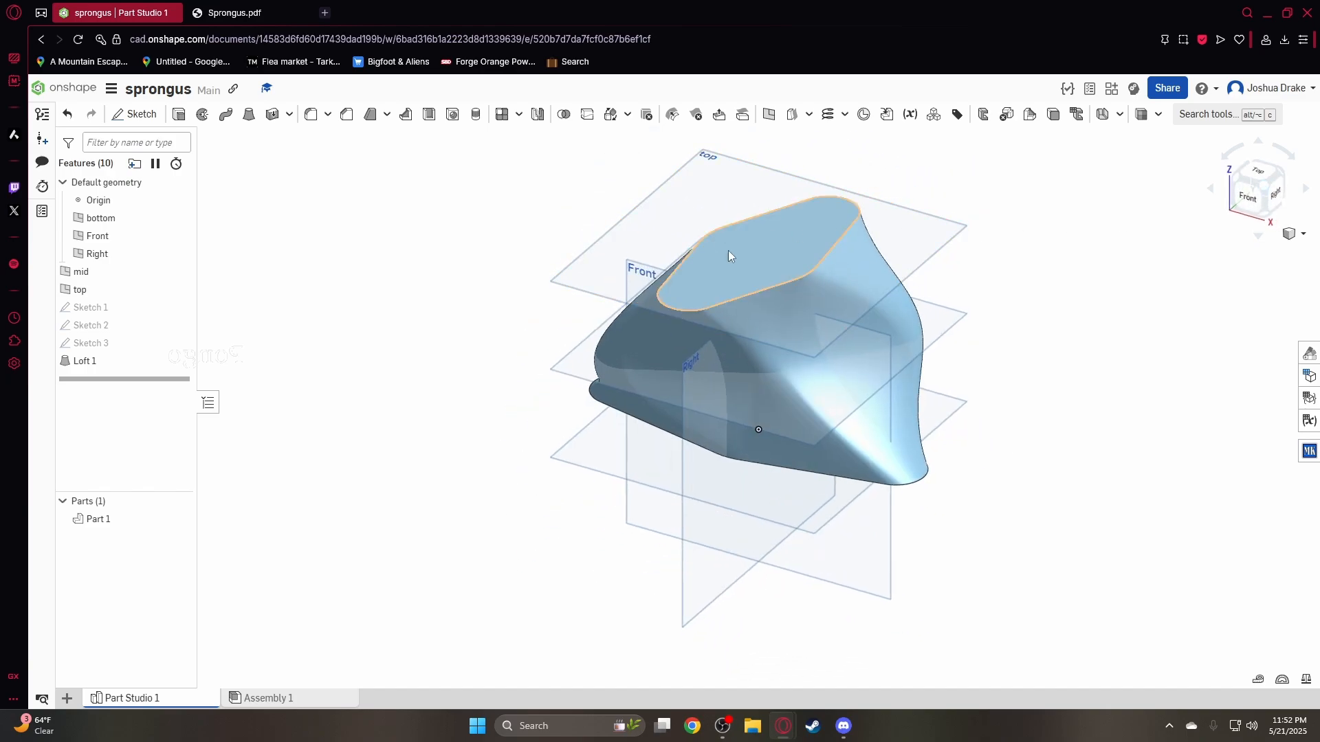
click(757, 261)
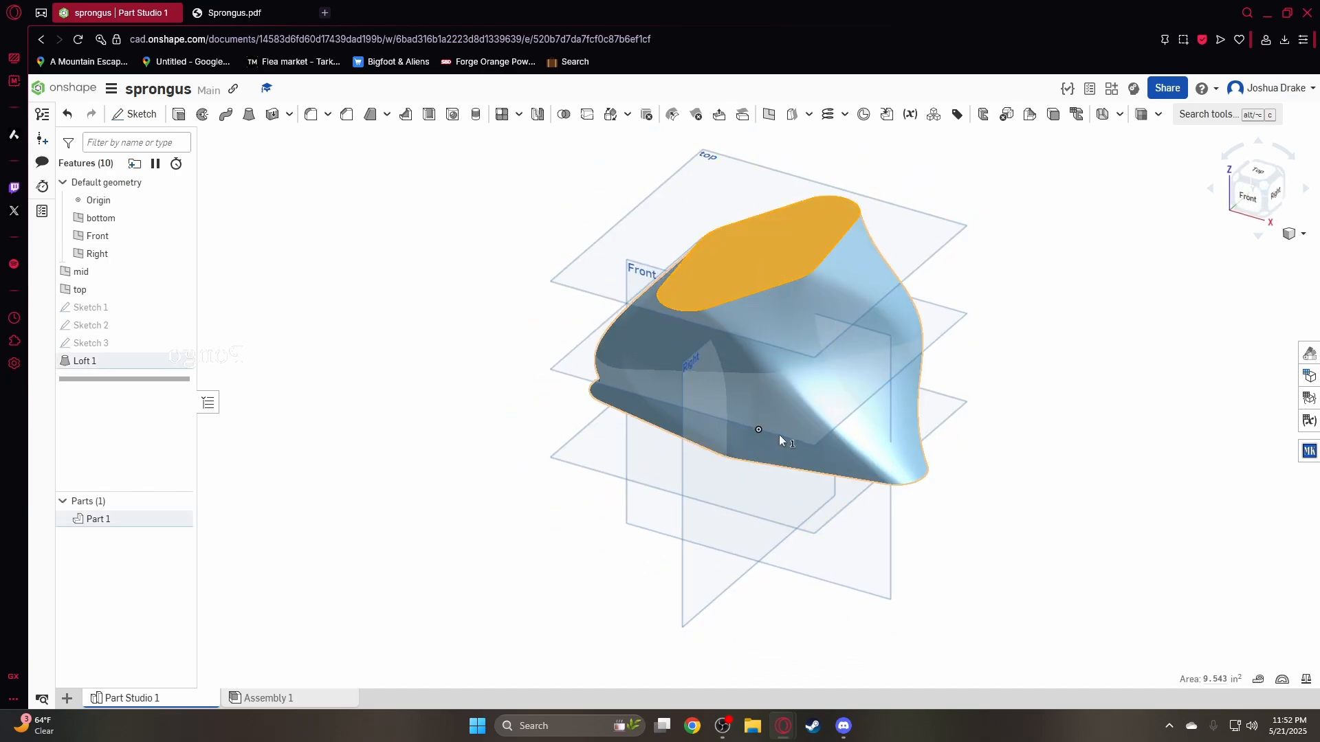
Try to add a centre point to the bottom profile's sketch for locating the hole
double_click(118, 307)
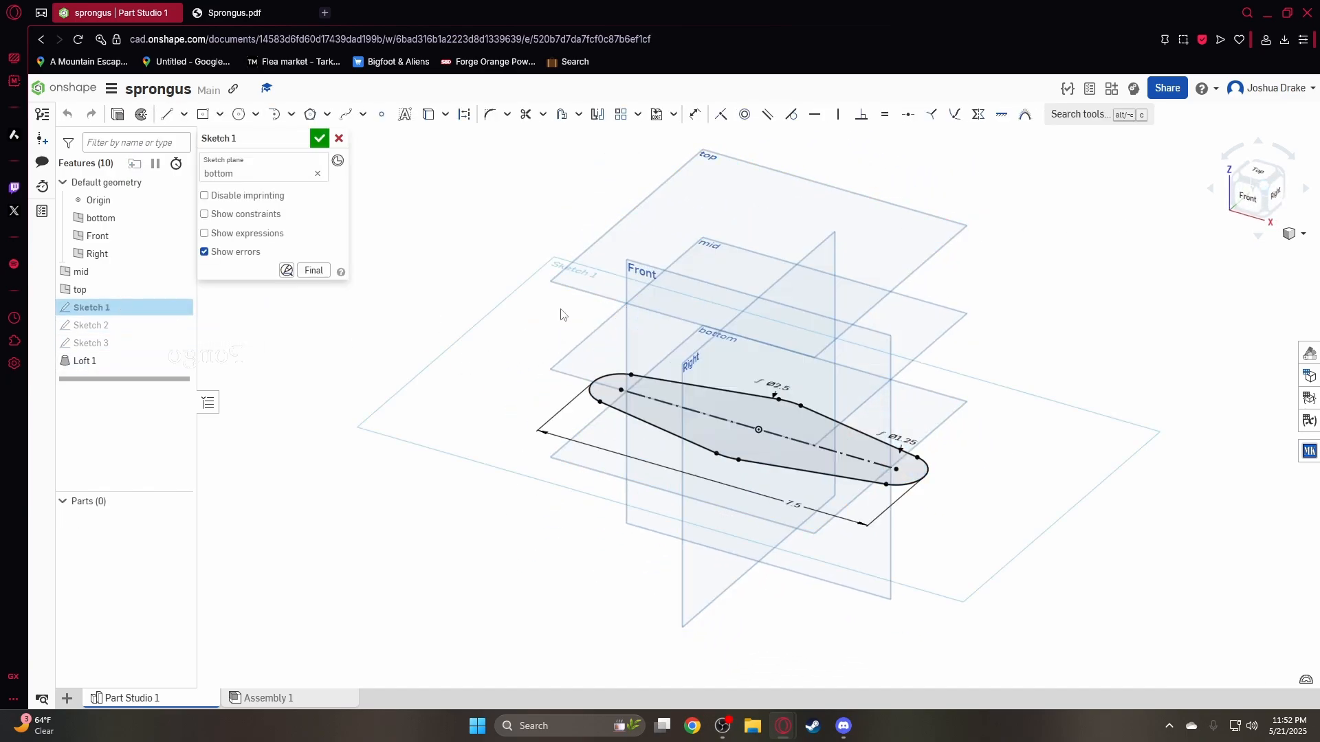
click(381, 114)
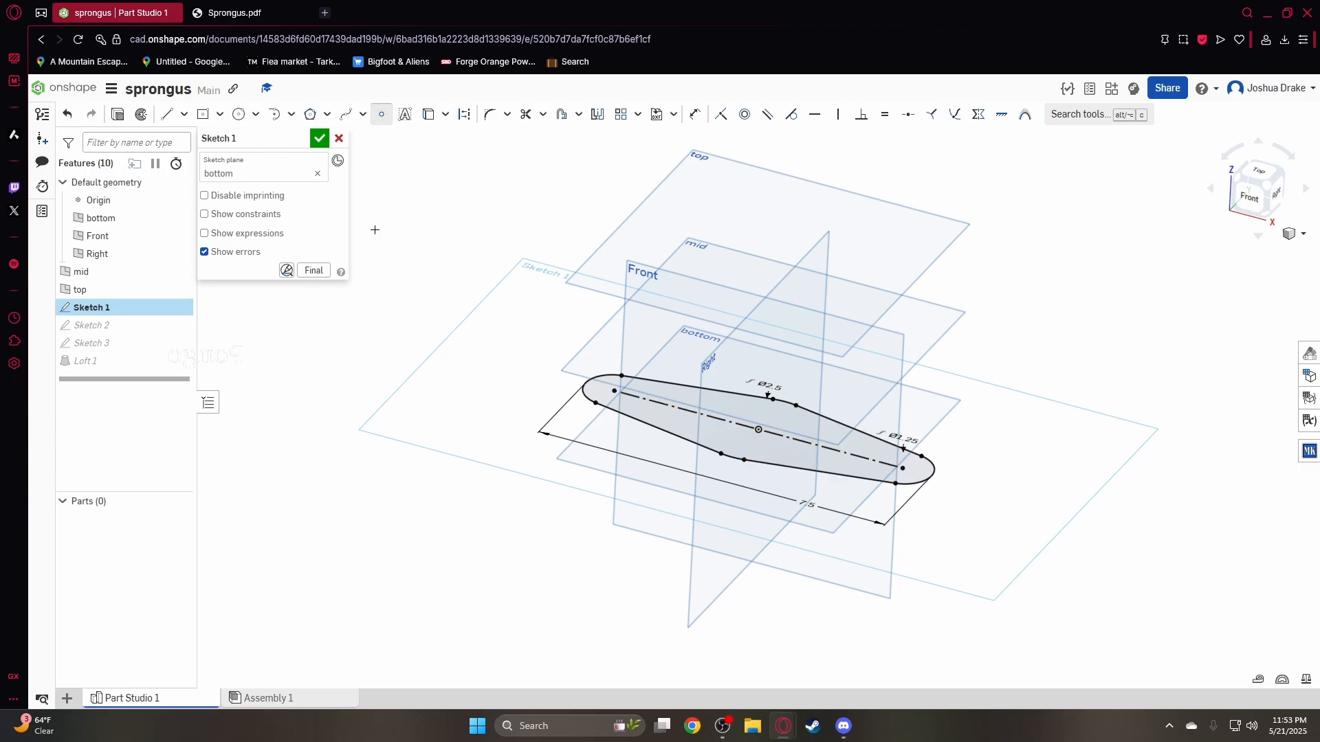
click(319, 138)
right_drag(1121, 385, 1098, 158)
click(451, 123)
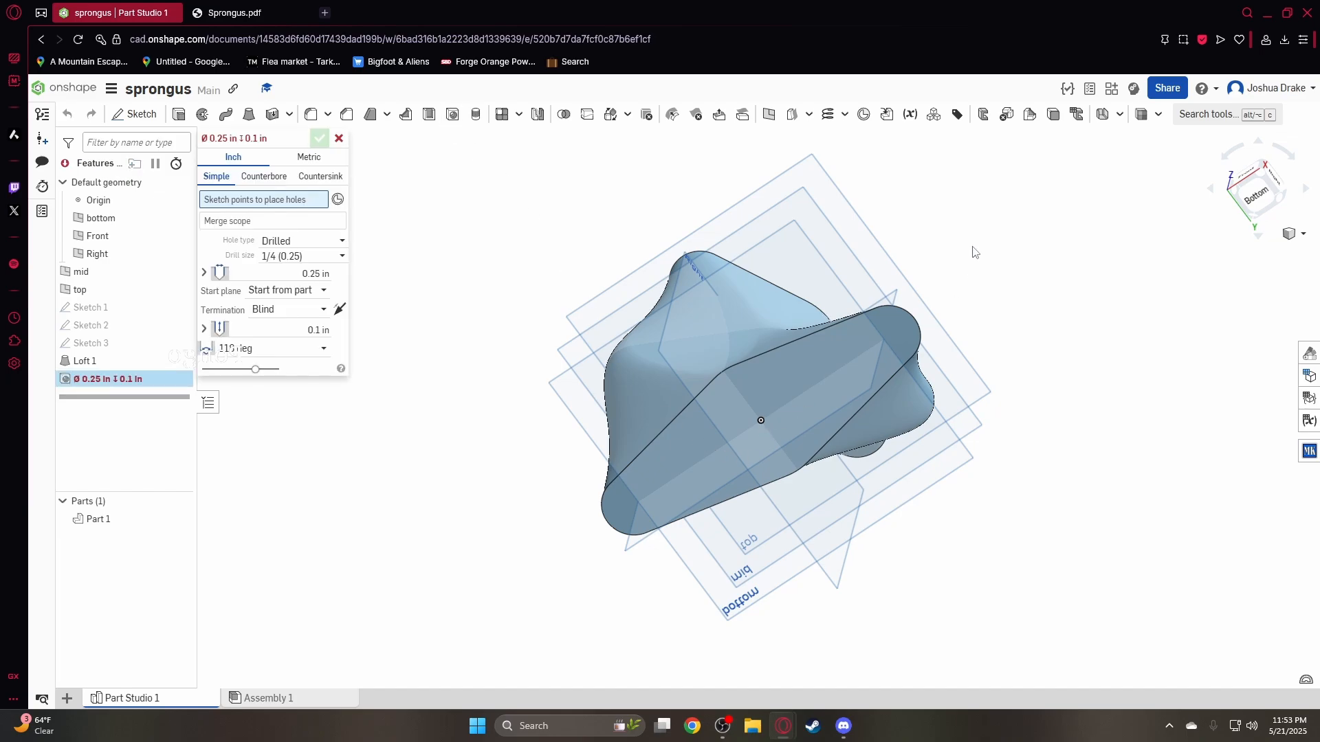
right_drag(972, 251, 1023, 353)
right_drag(906, 303, 997, 174)
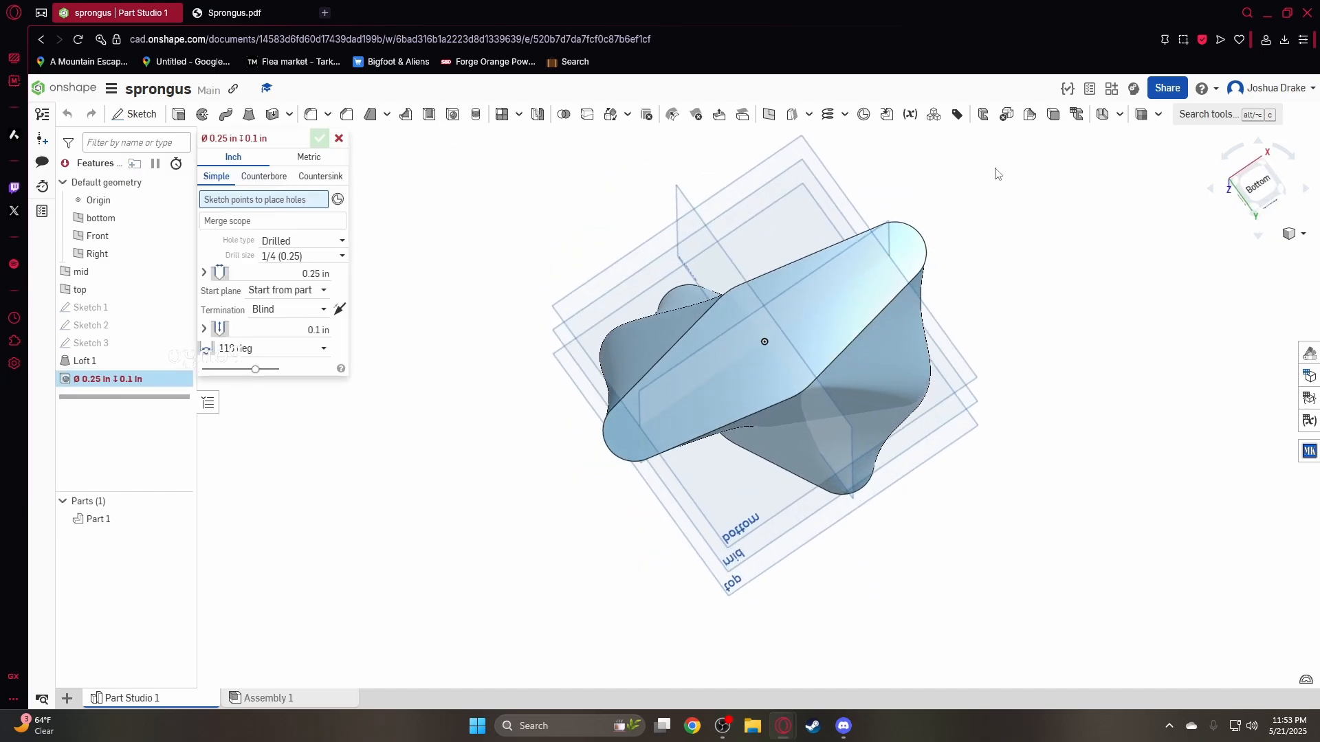
click(339, 138)
right_drag(1038, 218, 1182, 291)
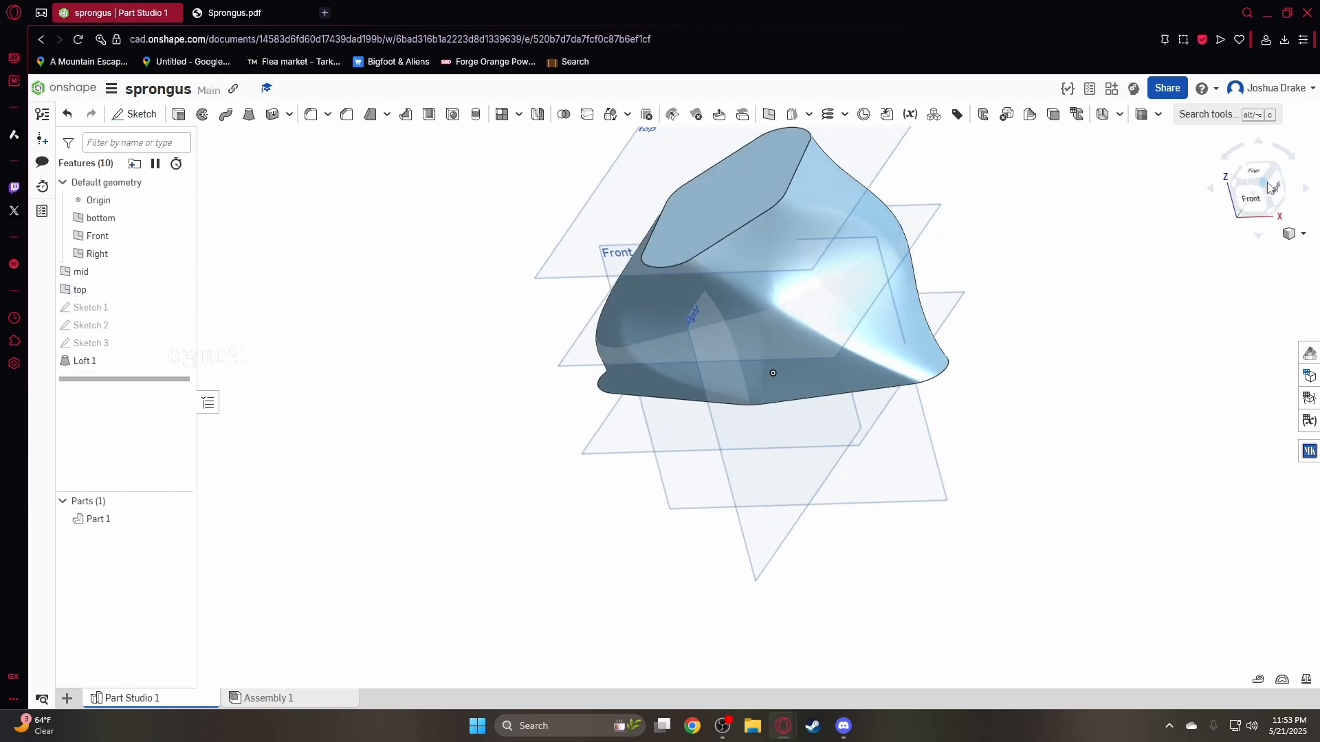
Place a simple drilled hole at the centre point of the top profile's sketch and set its diameter to 1 in
click(1271, 187)
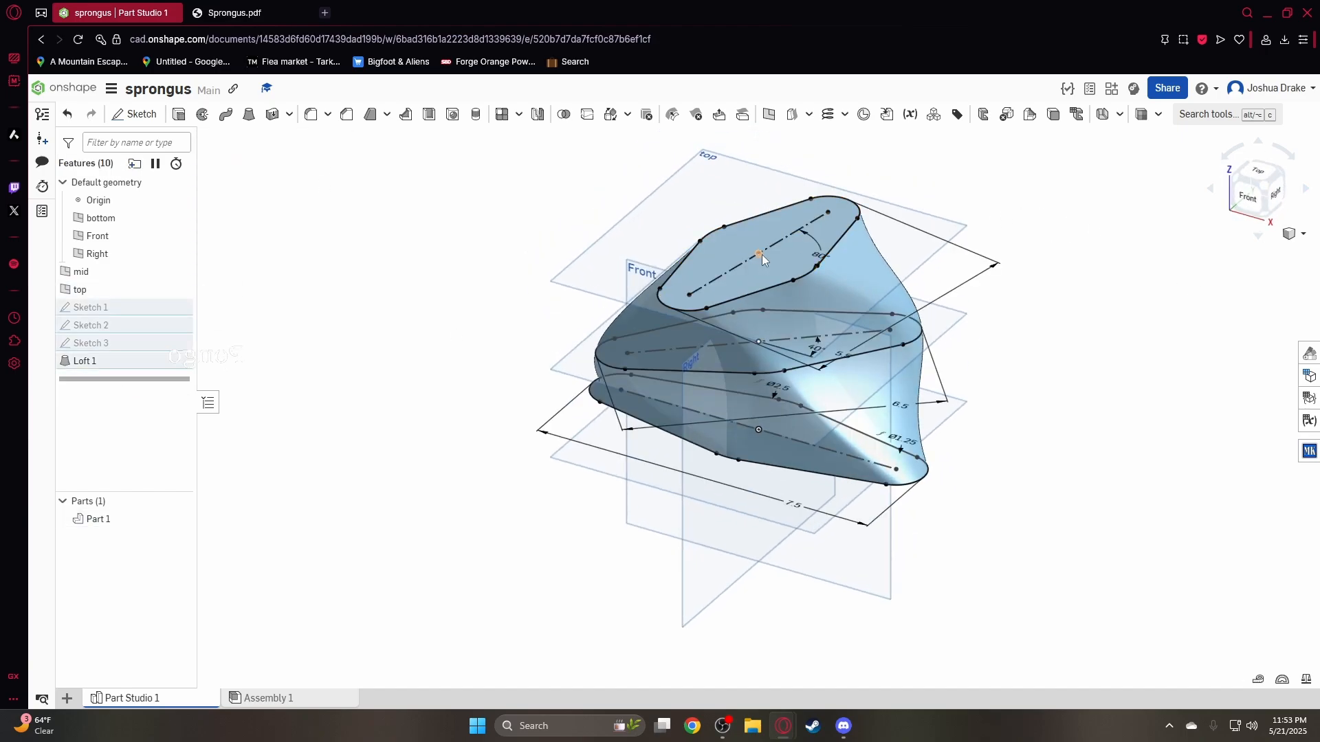
click(758, 254)
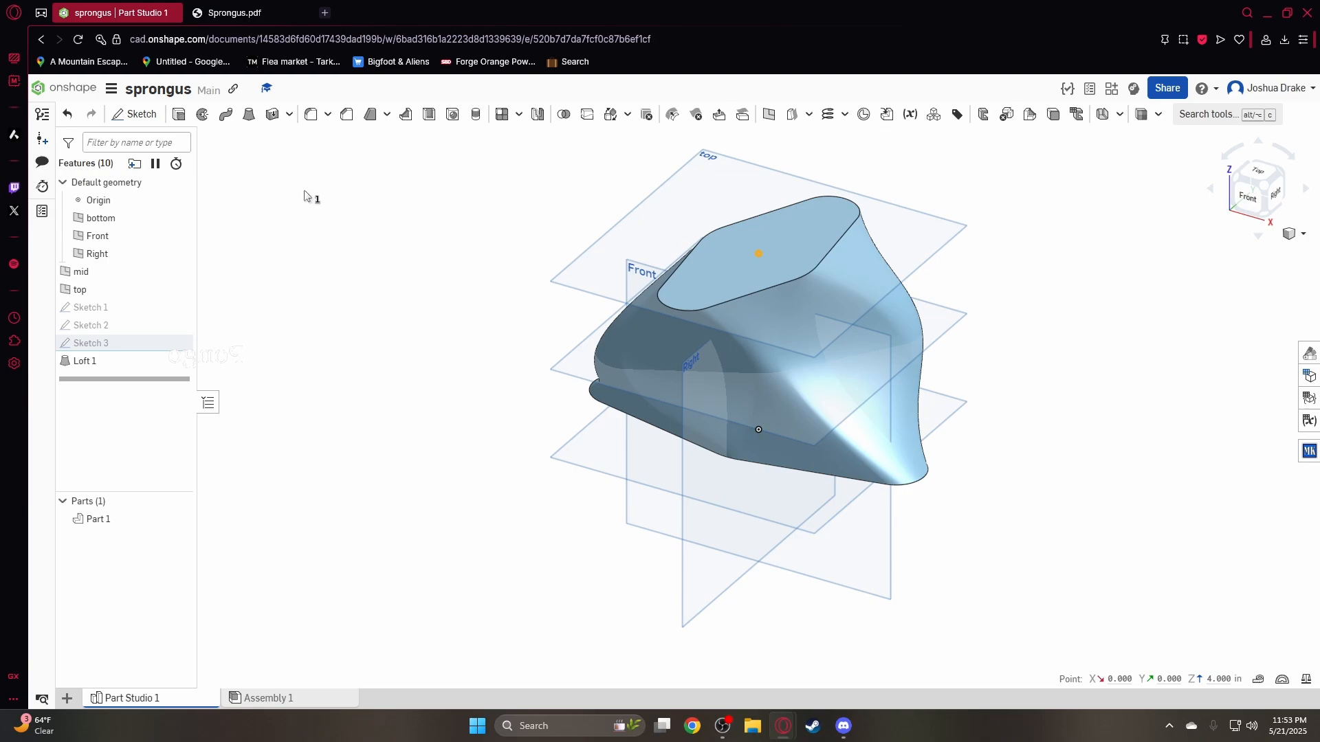
click(452, 114)
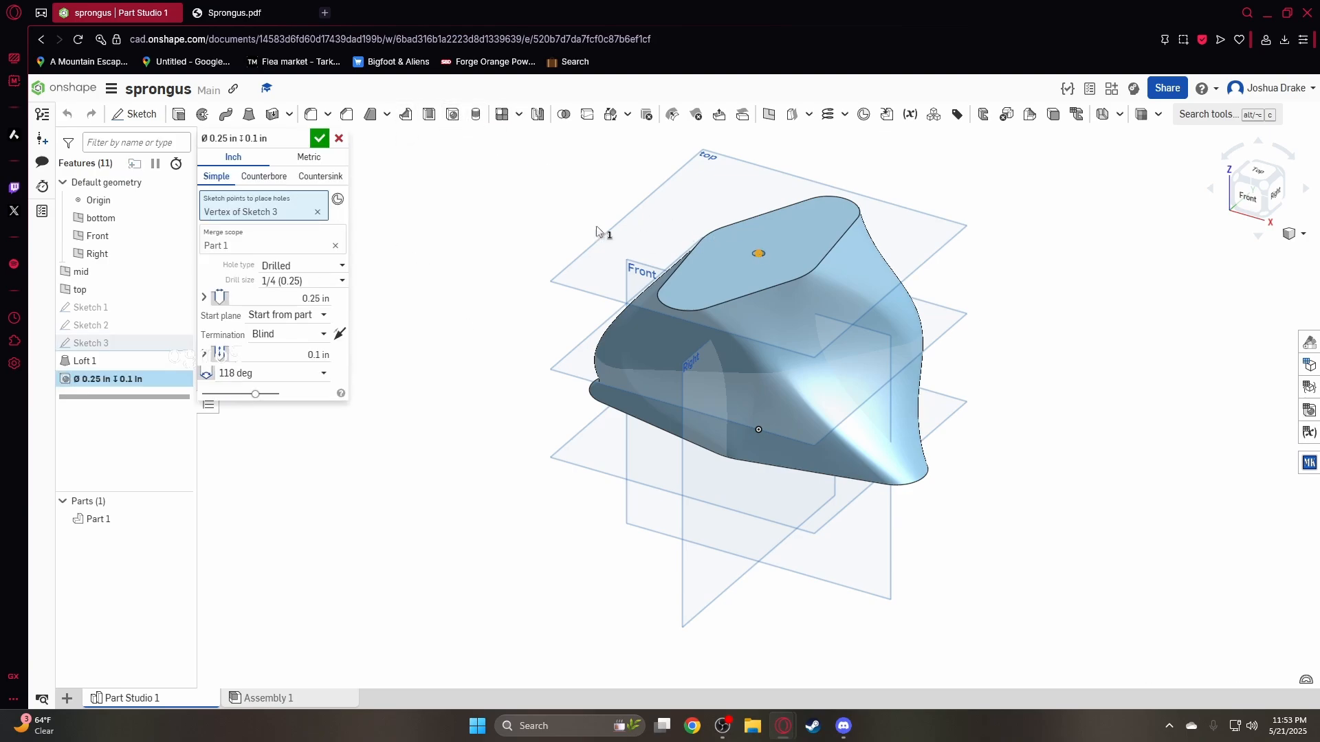
right_drag(1075, 276, 1048, 246)
click(289, 11)
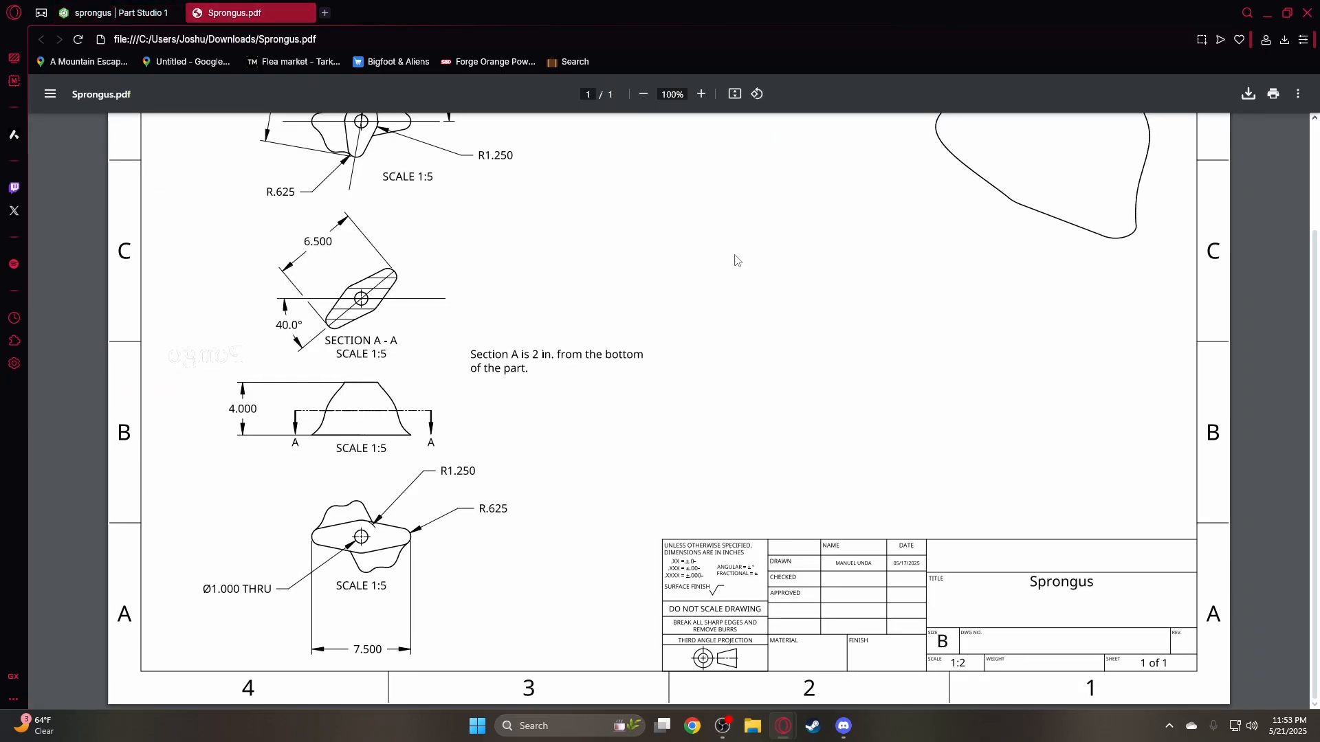
click(124, 13)
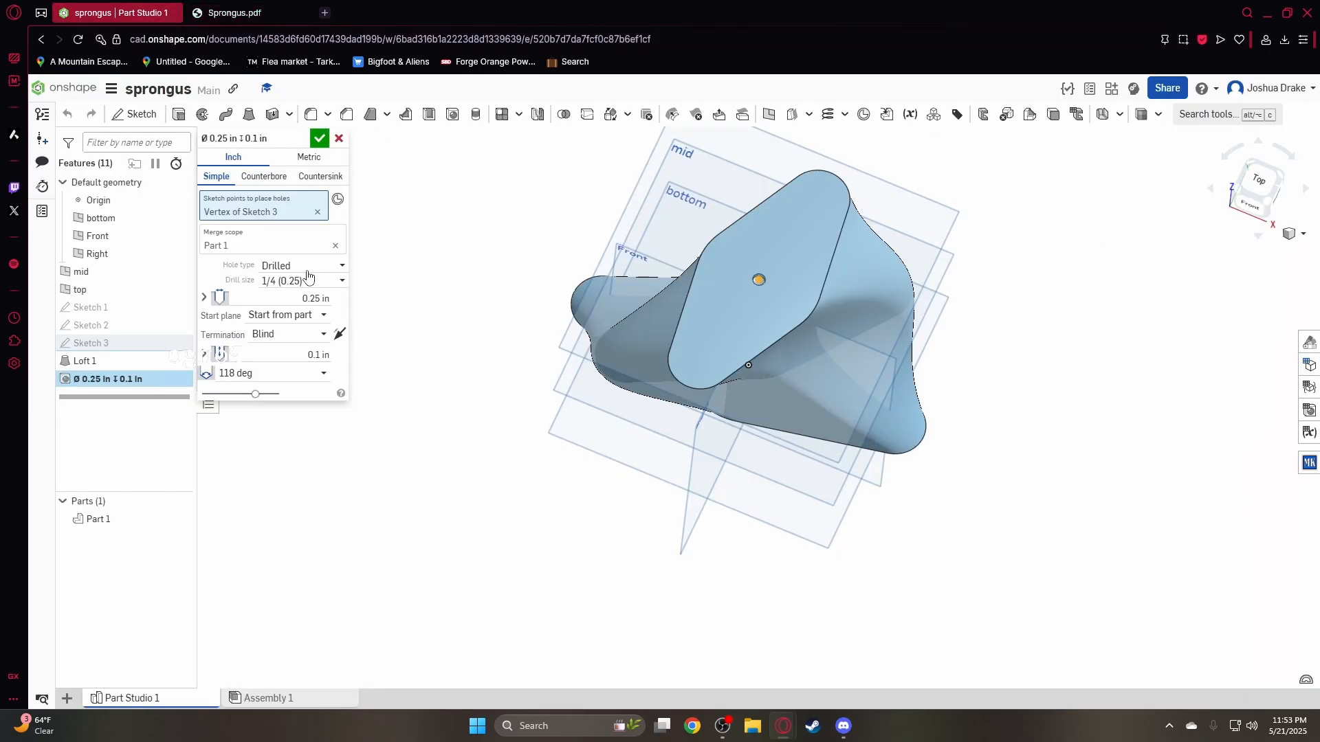
click(318, 298)
text(1)
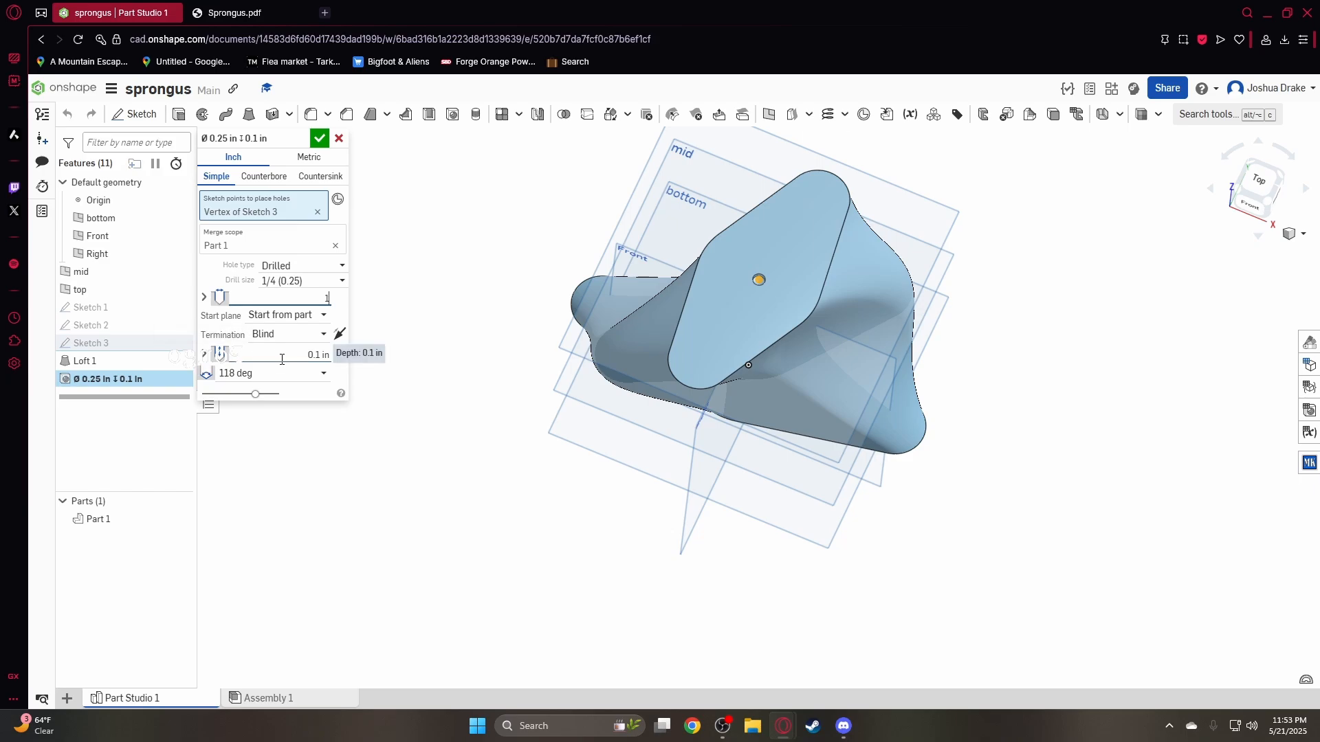
Set the centre hole's termination to Through all as the drawing specifies, and complete the hole
key(ctrl+Tab)
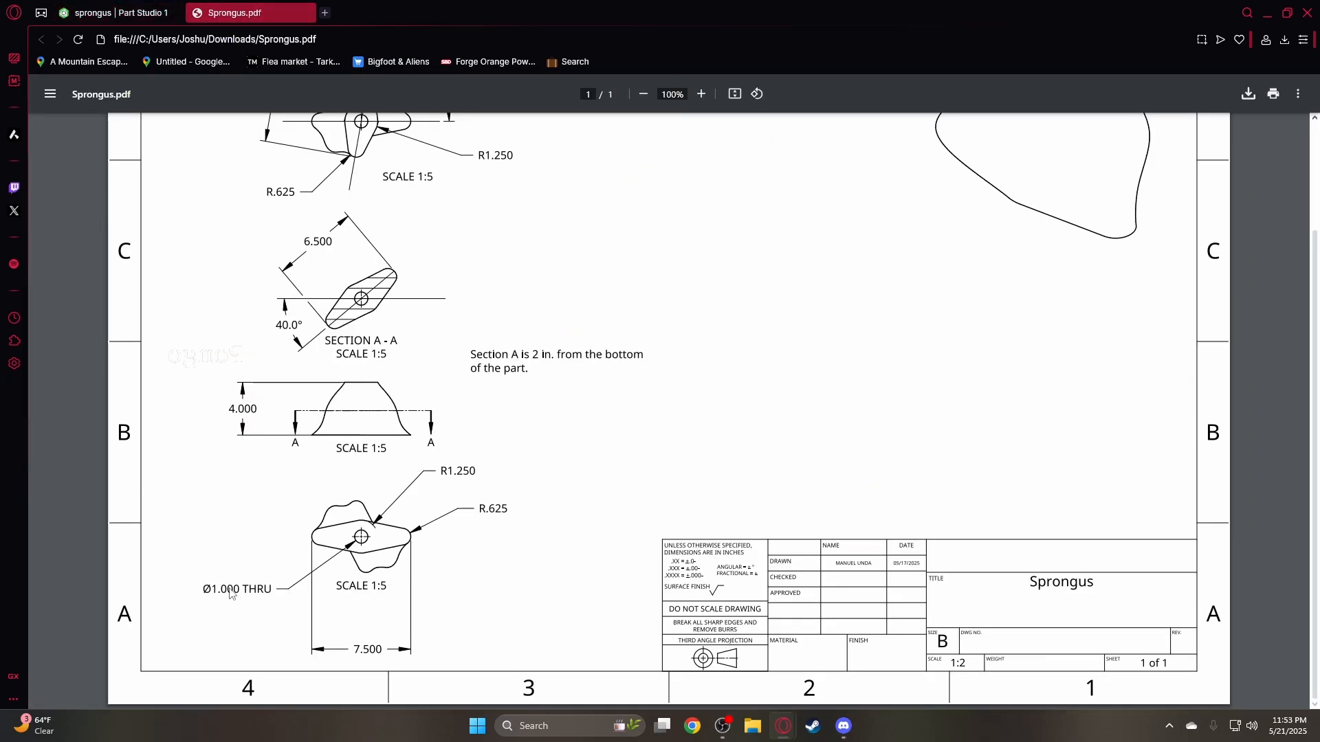
click(116, 13)
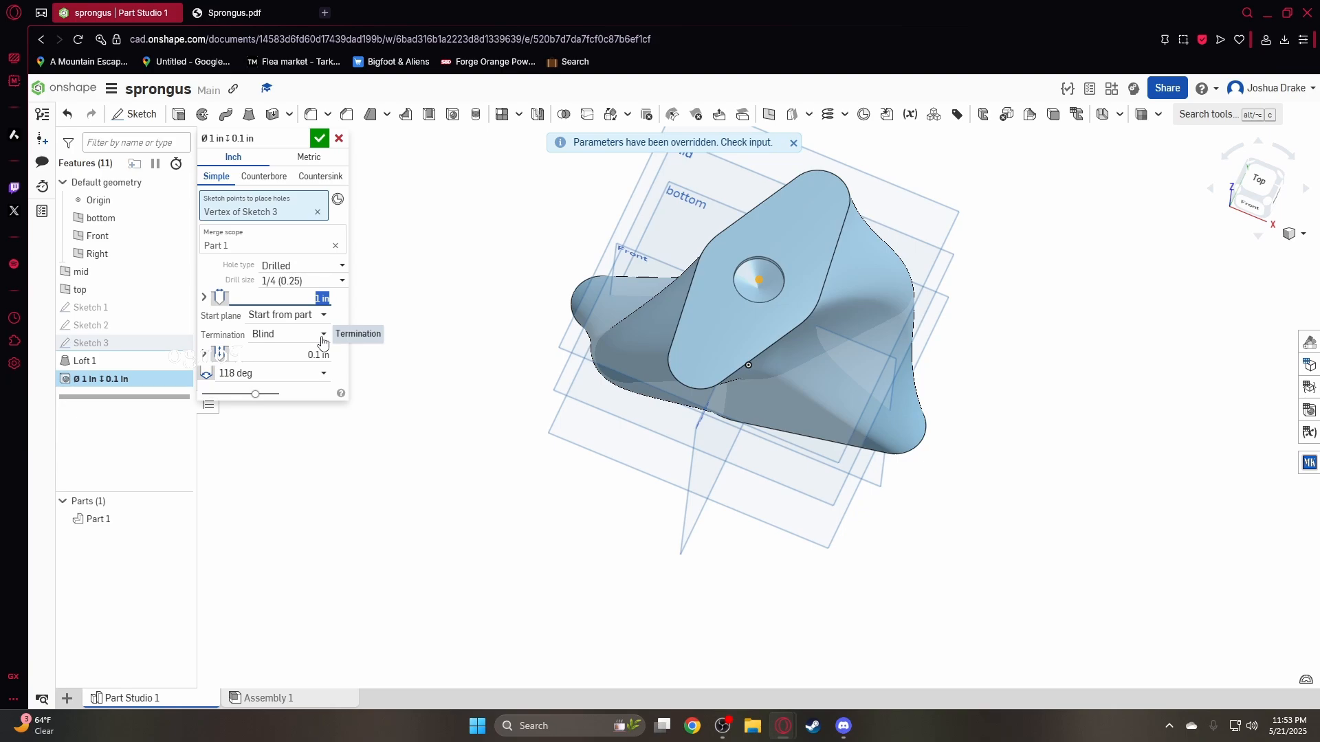
click(323, 336)
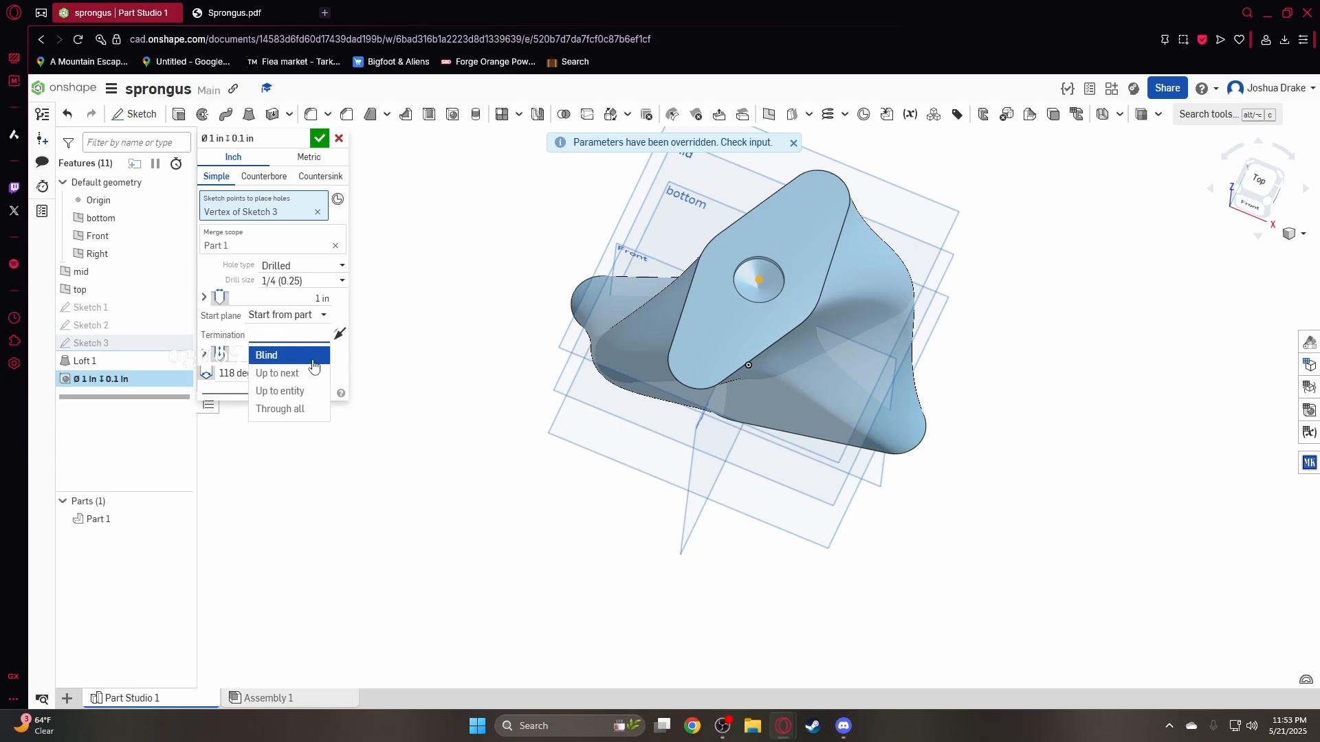
click(298, 410)
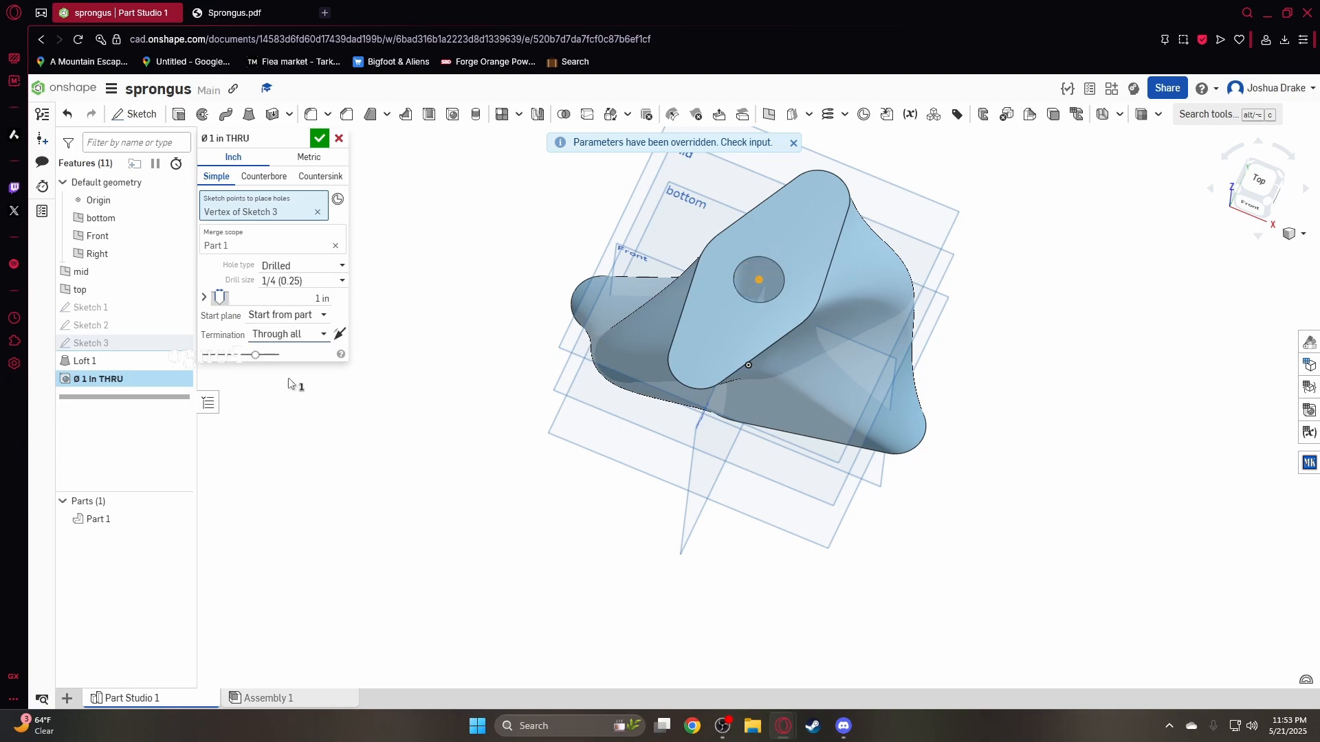
right_drag(1019, 334, 682, 291)
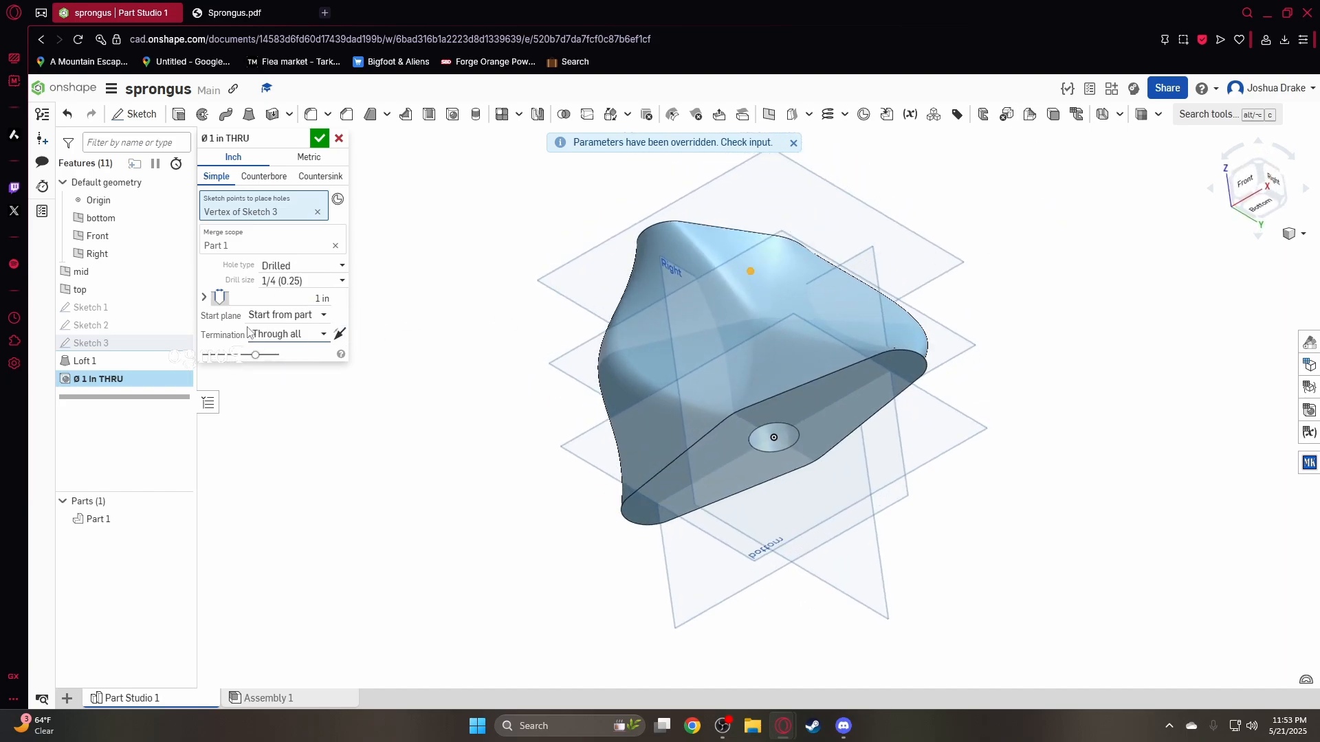
click(320, 138)
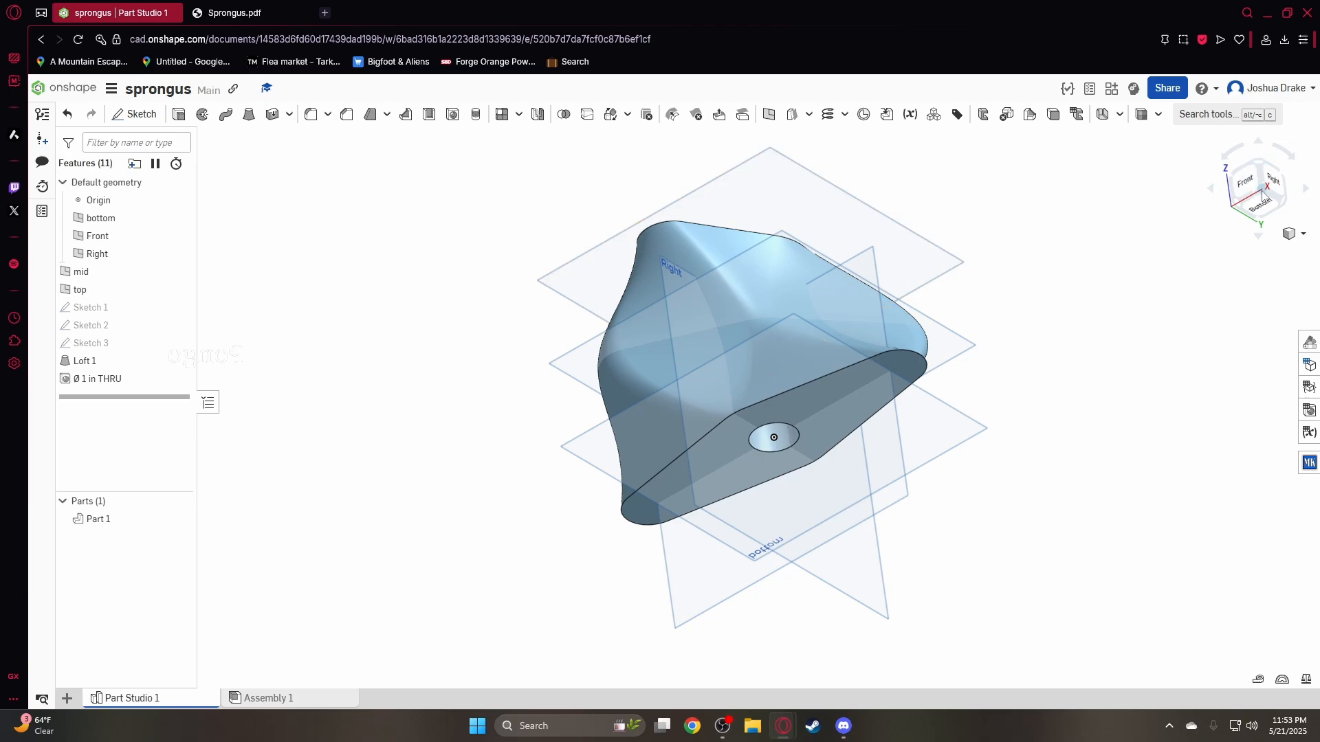
click(1258, 167)
right_drag(1095, 220, 983, 220)
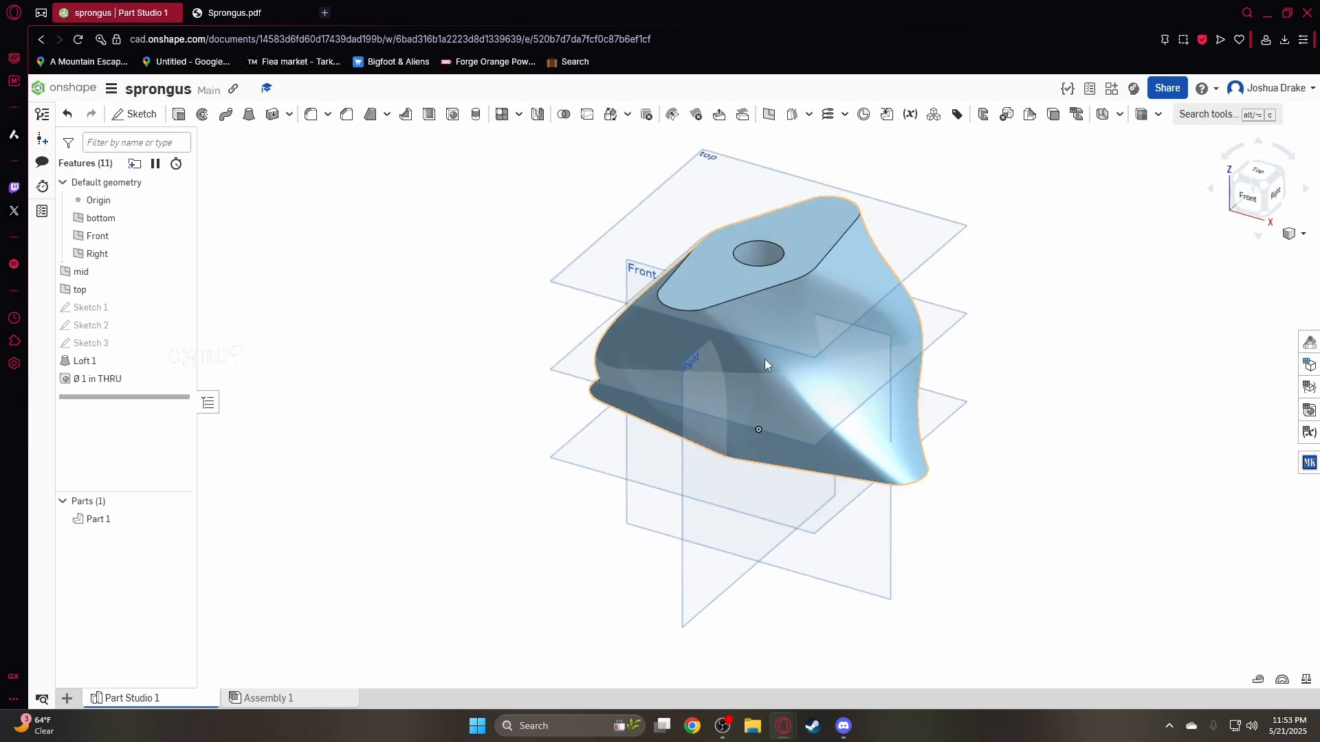
Leave the finished part's document and open the MKCad Library page in the Onshape App Store
click(72, 85)
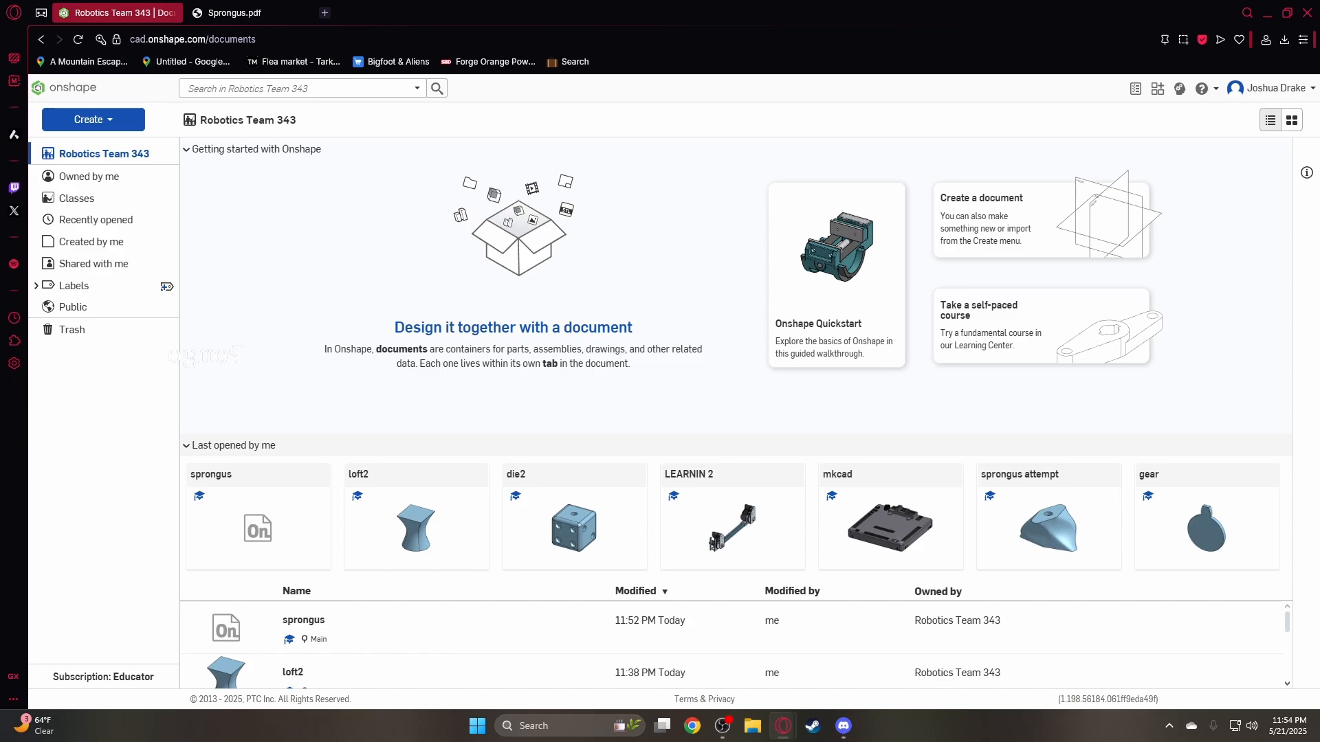
click(1158, 88)
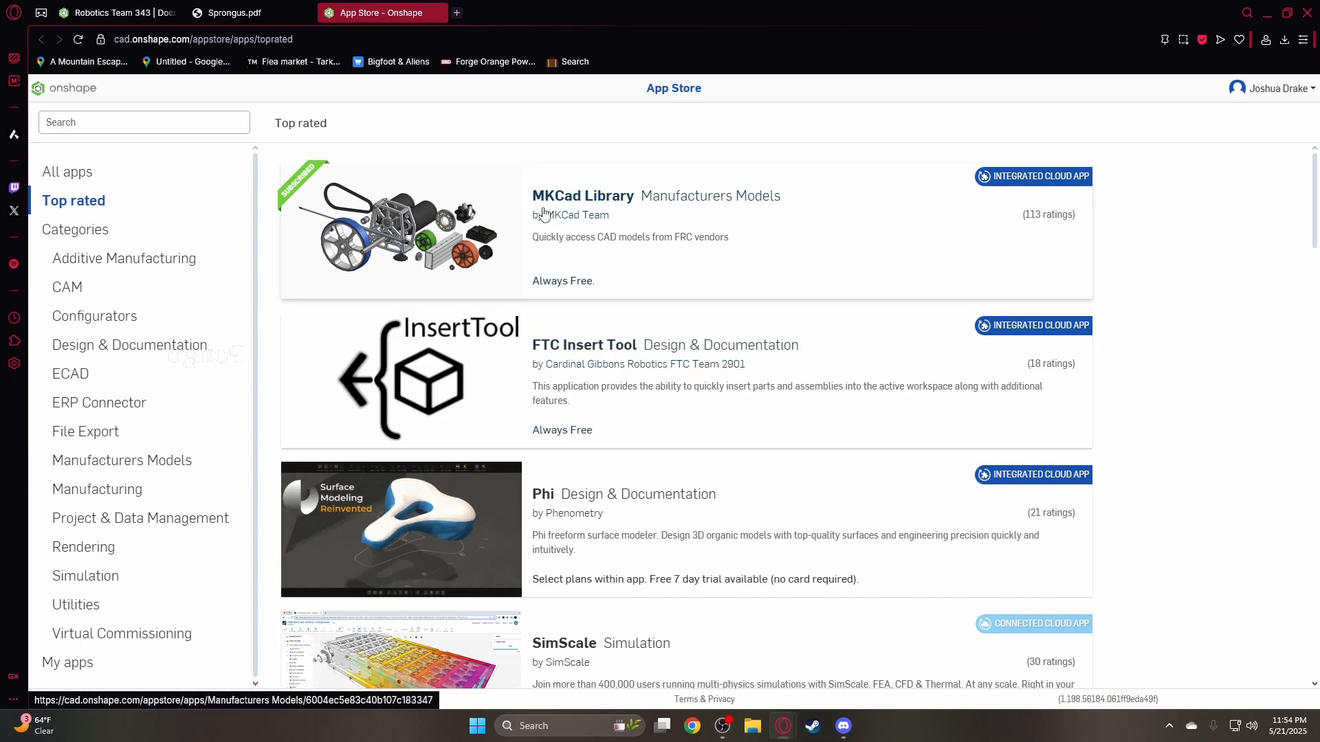
click(688, 221)
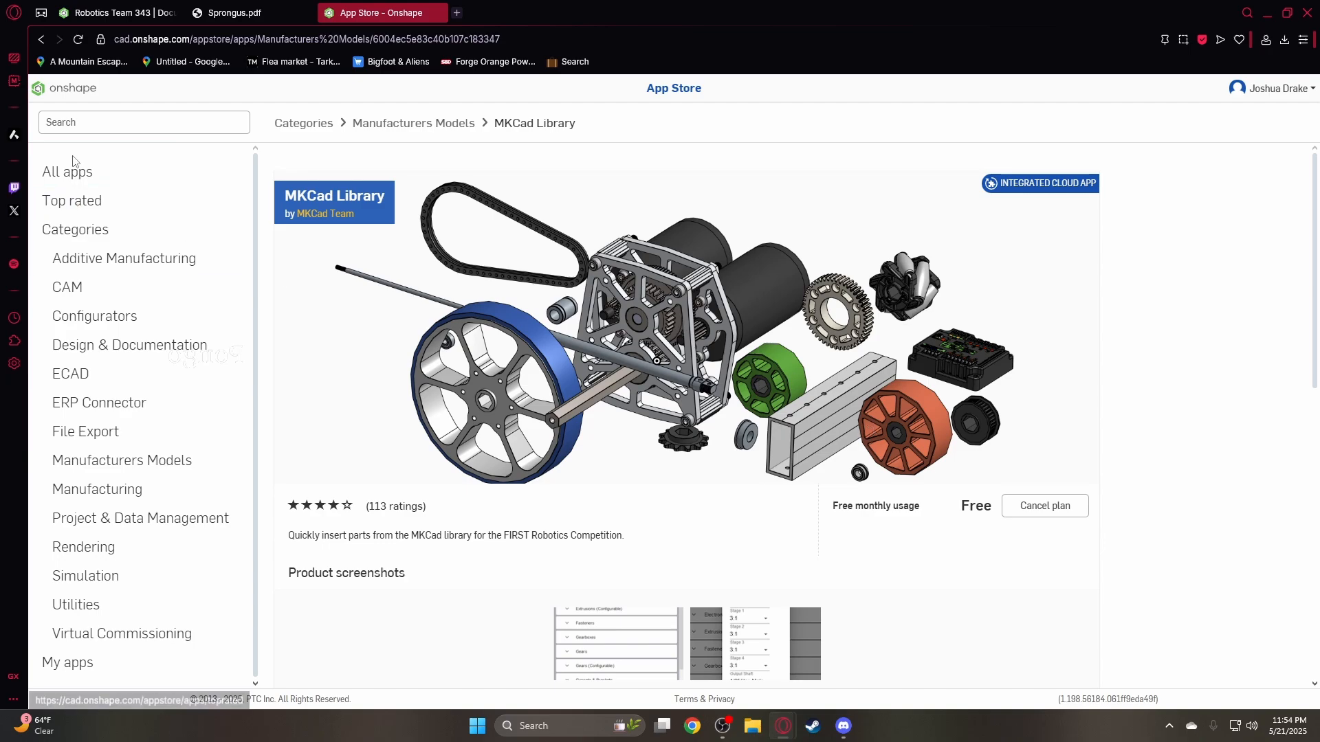
Look through the MKCad Library app's store page, checking its description, customer ratings, reviews and price
scroll(663, 462, down, 4)
scroll(663, 462, down, 5)
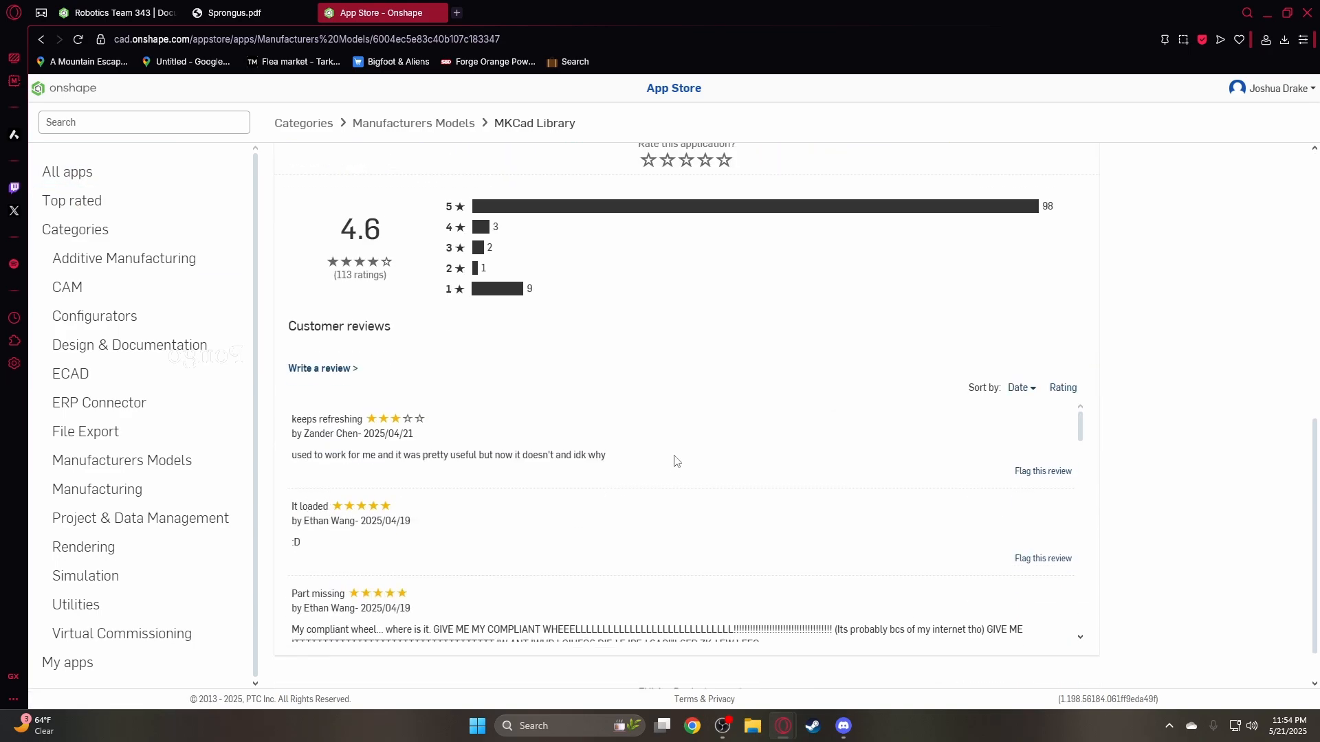
scroll(660, 456, up, 10)
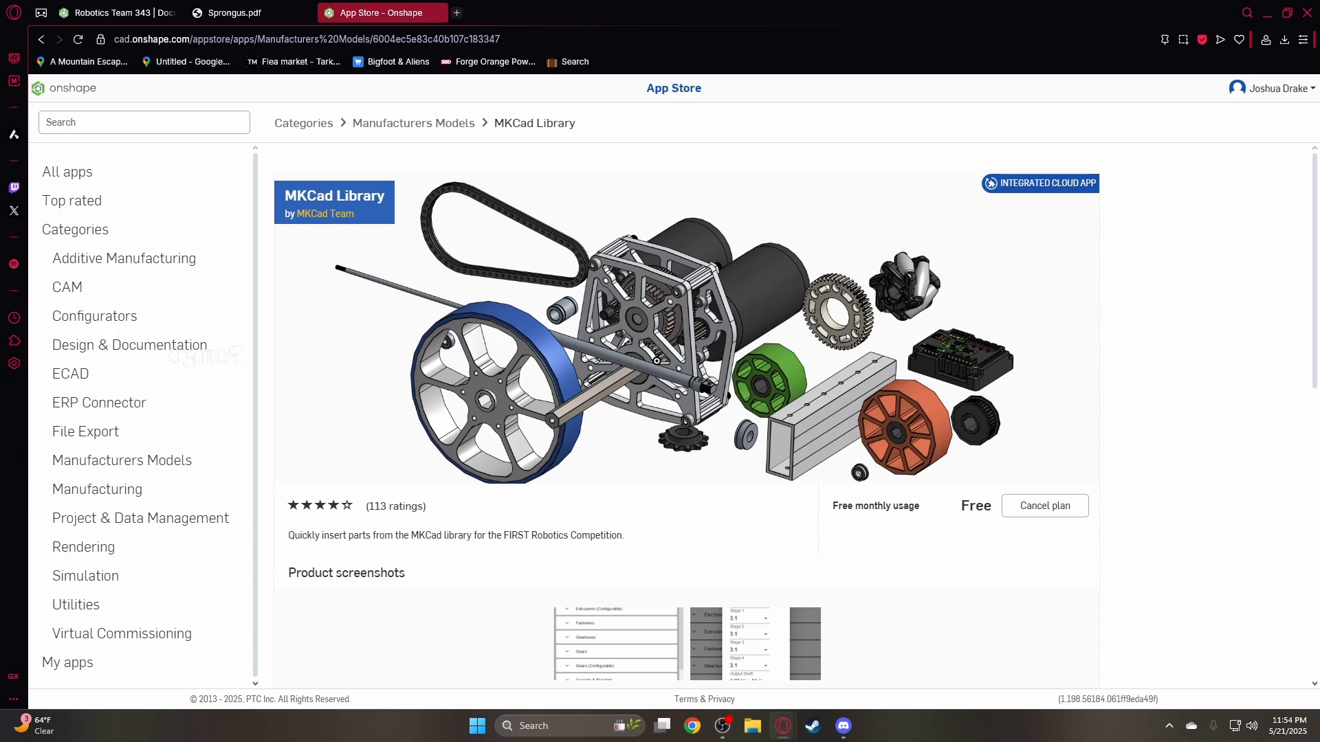
scroll(609, 433, down, 8)
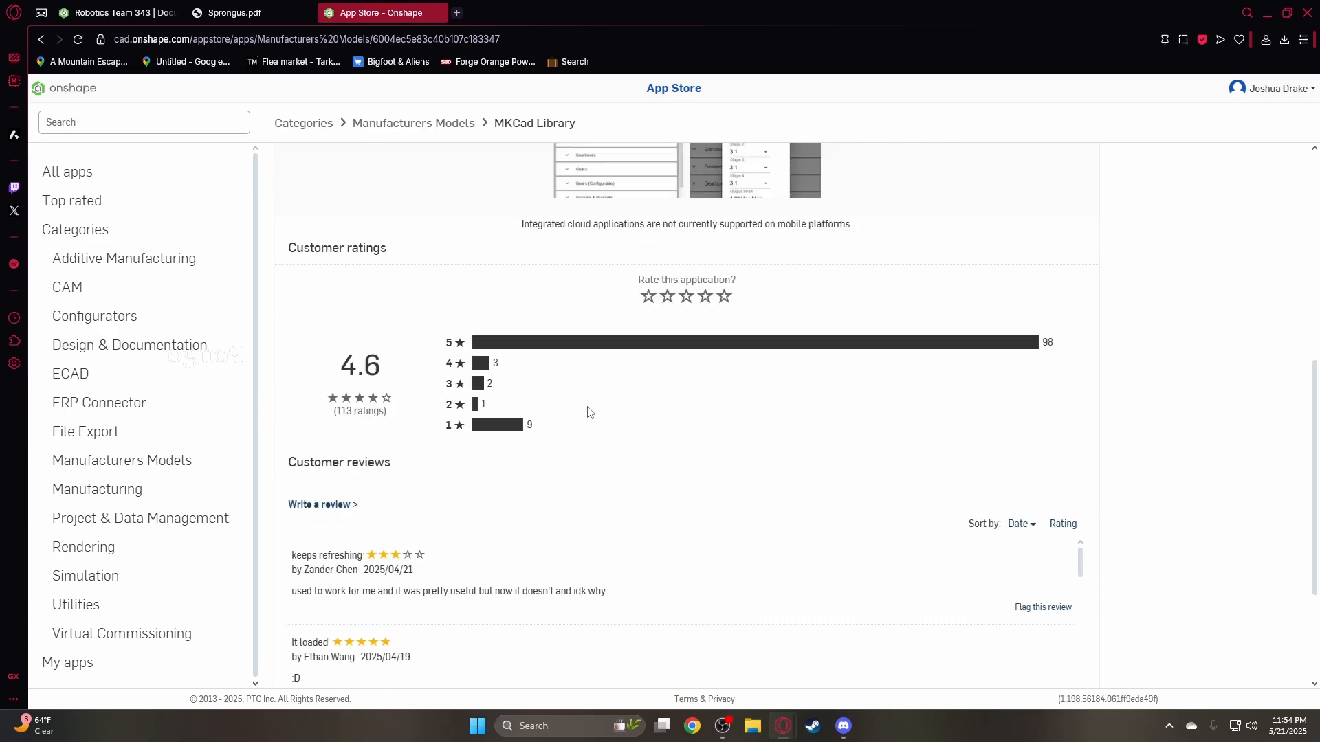
scroll(591, 416, up, 7)
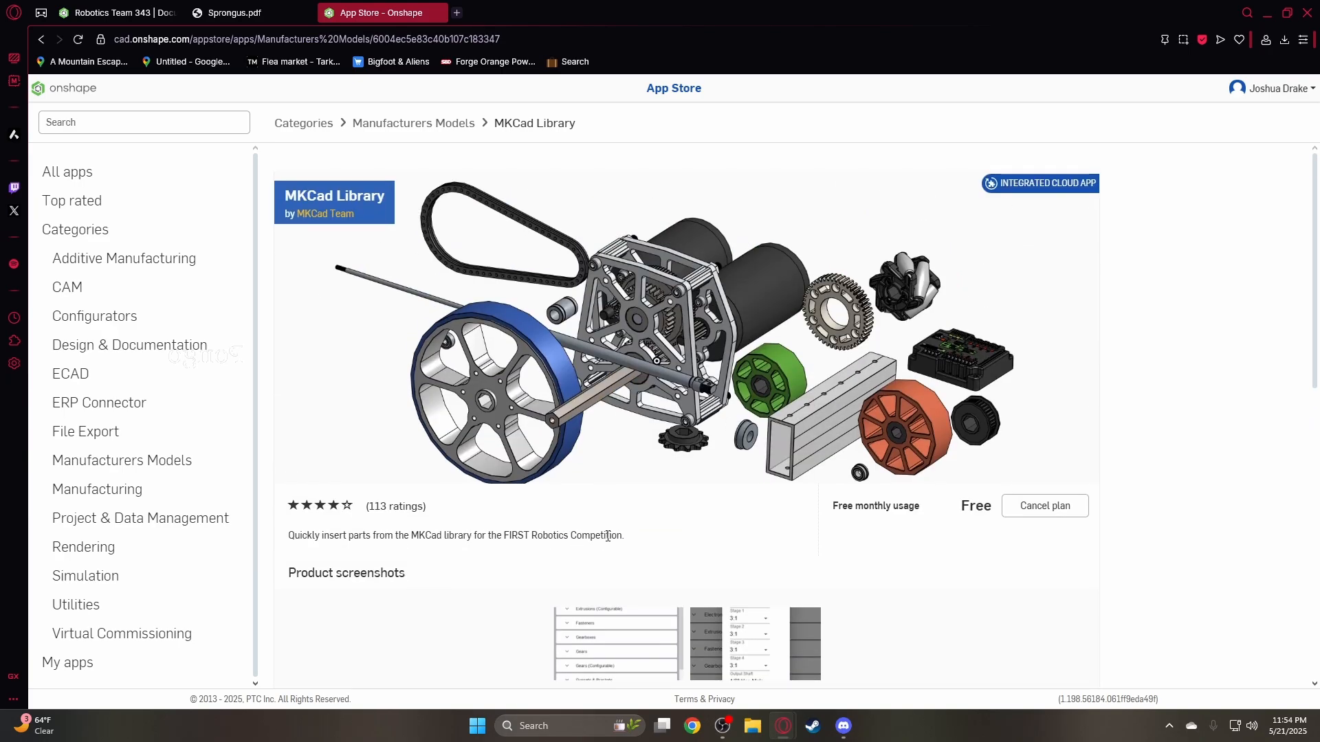
scroll(636, 517, down, 2)
scroll(790, 508, up, 2)
drag(949, 507, 983, 509)
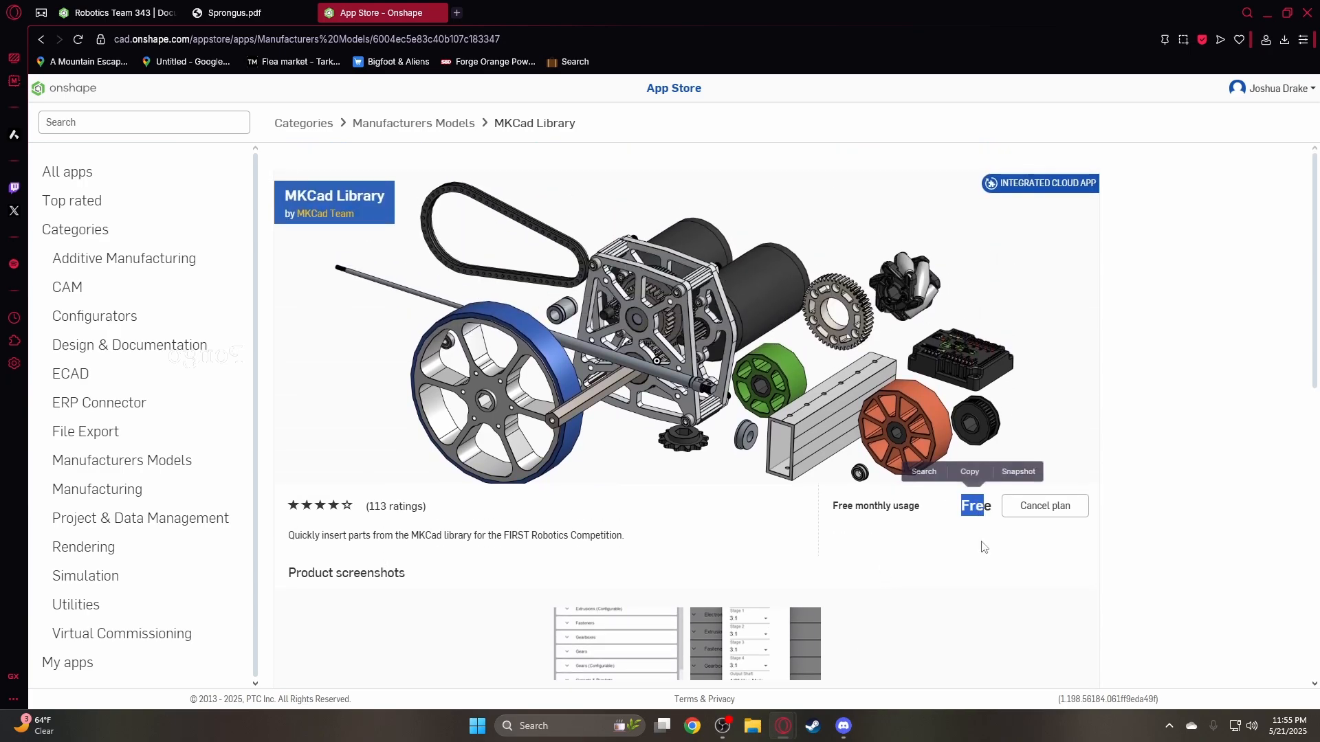
Return to the Onshape documents page, open the mkcad document and inspect the roboRIO model in its Part Studio
click(72, 90)
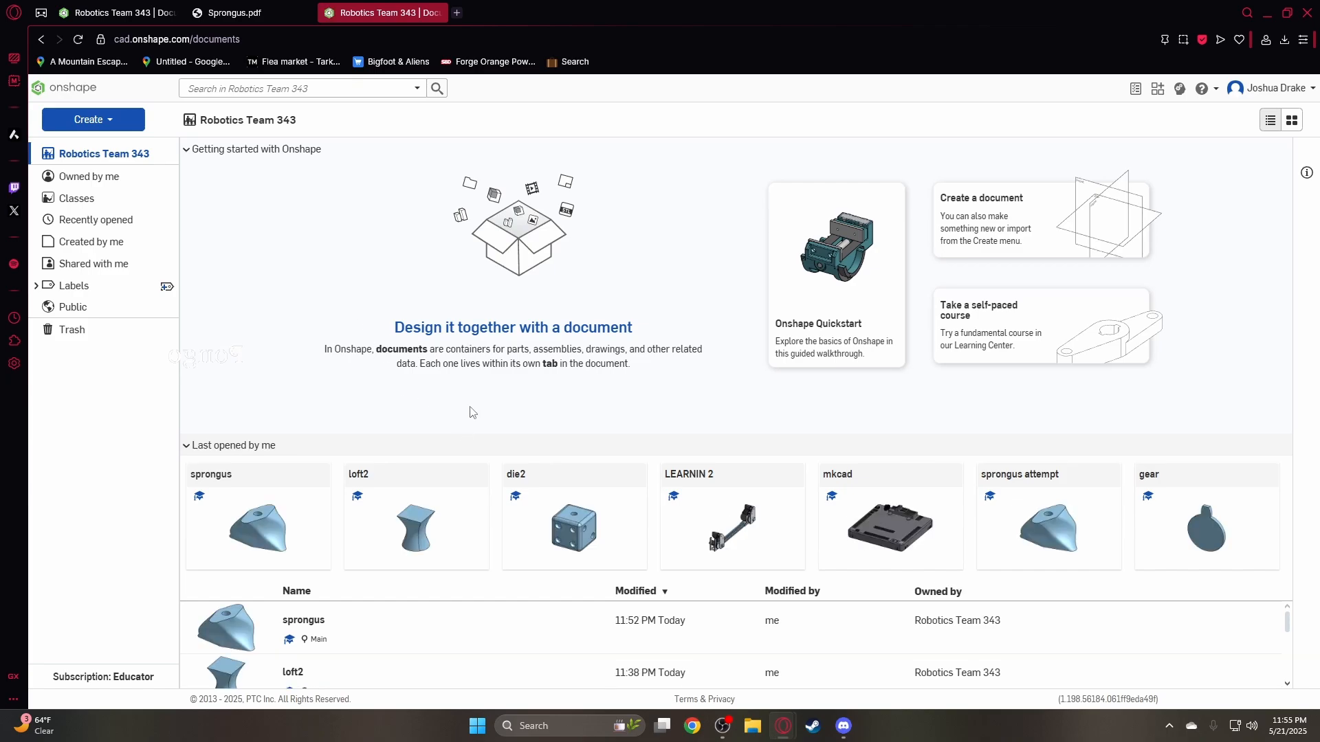
click(846, 487)
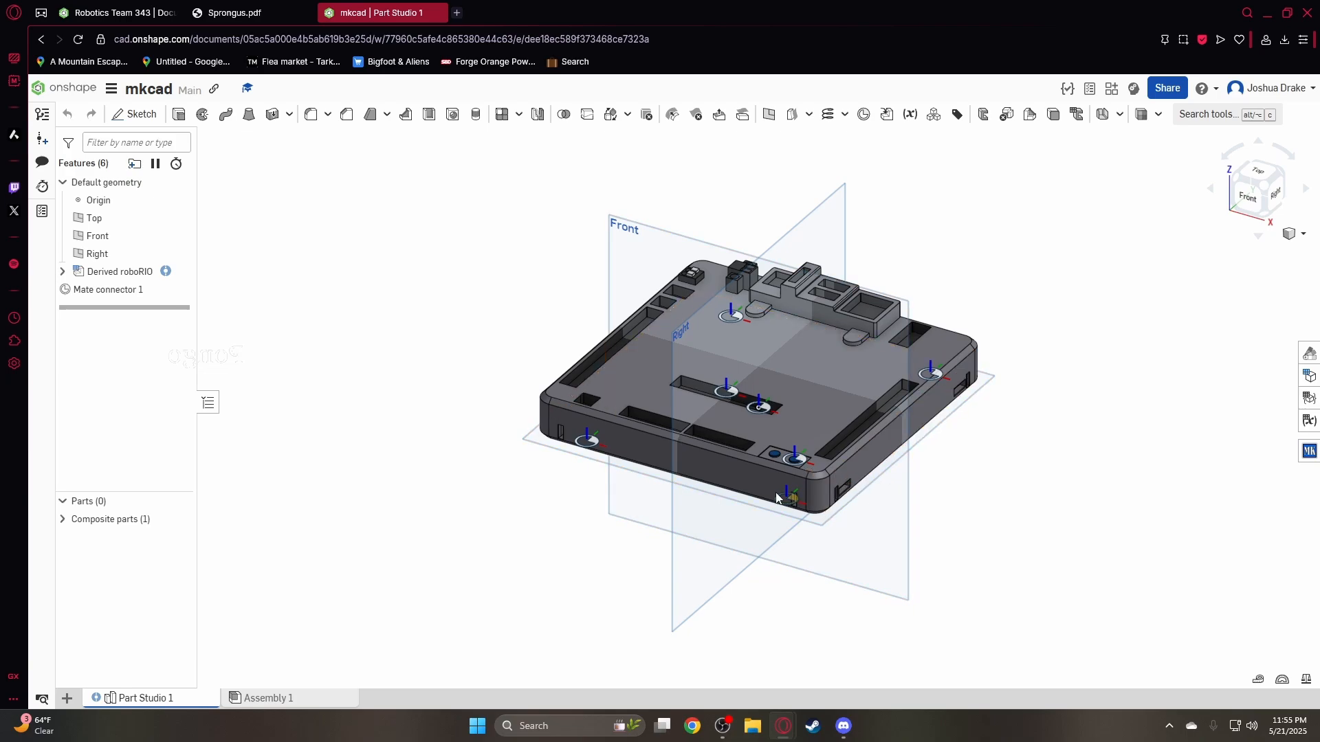
scroll(823, 360, up, 3)
scroll(896, 436, down, 4)
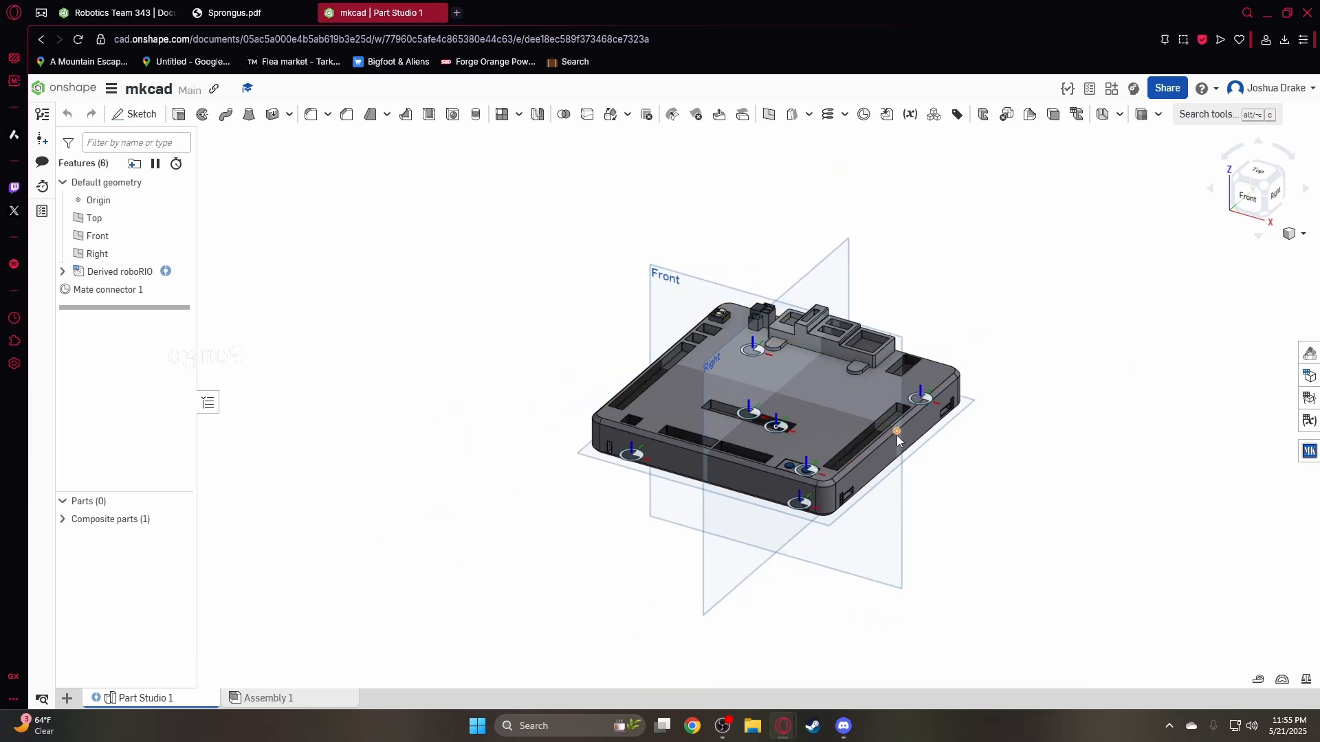
scroll(896, 435, up, 3)
scroll(777, 429, down, 2)
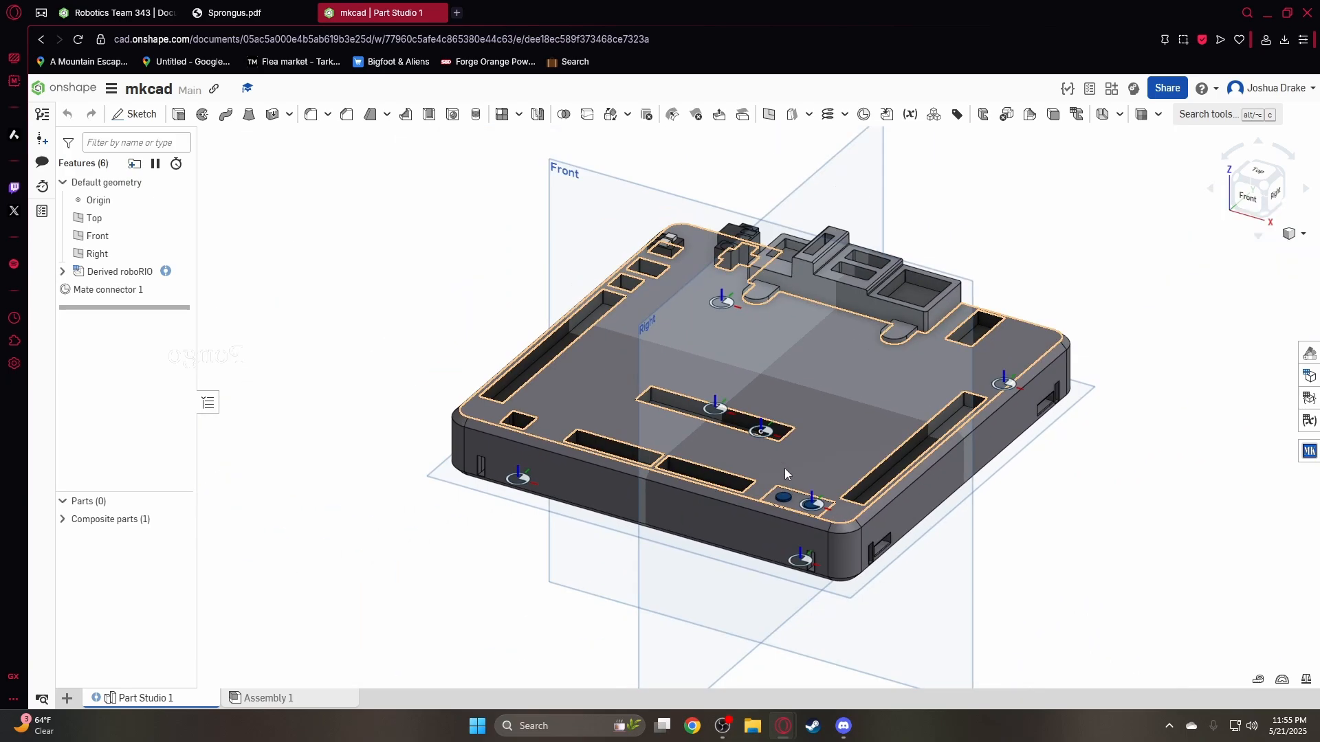
Open the MKCad library beside the model and browse the parts in its Electronics category
click(1309, 451)
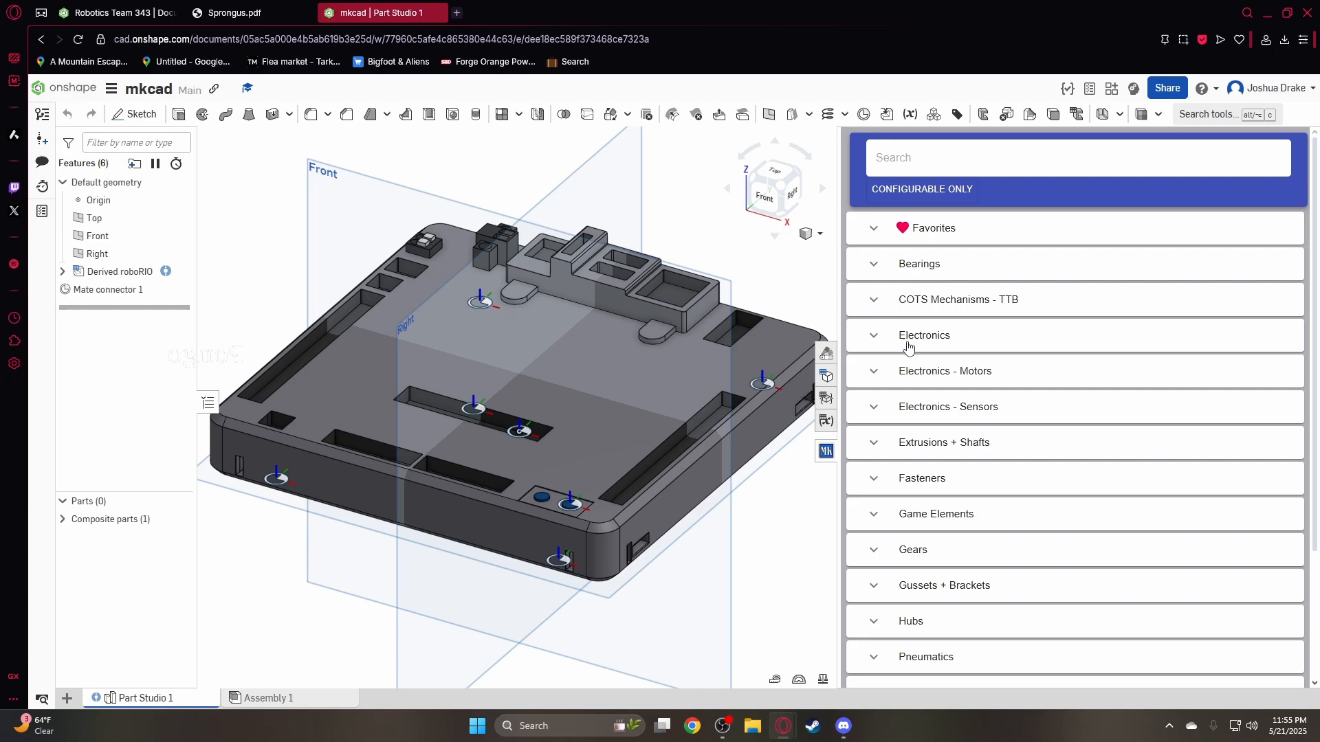
scroll(907, 358, down, 2)
scroll(907, 367, up, 2)
click(906, 352)
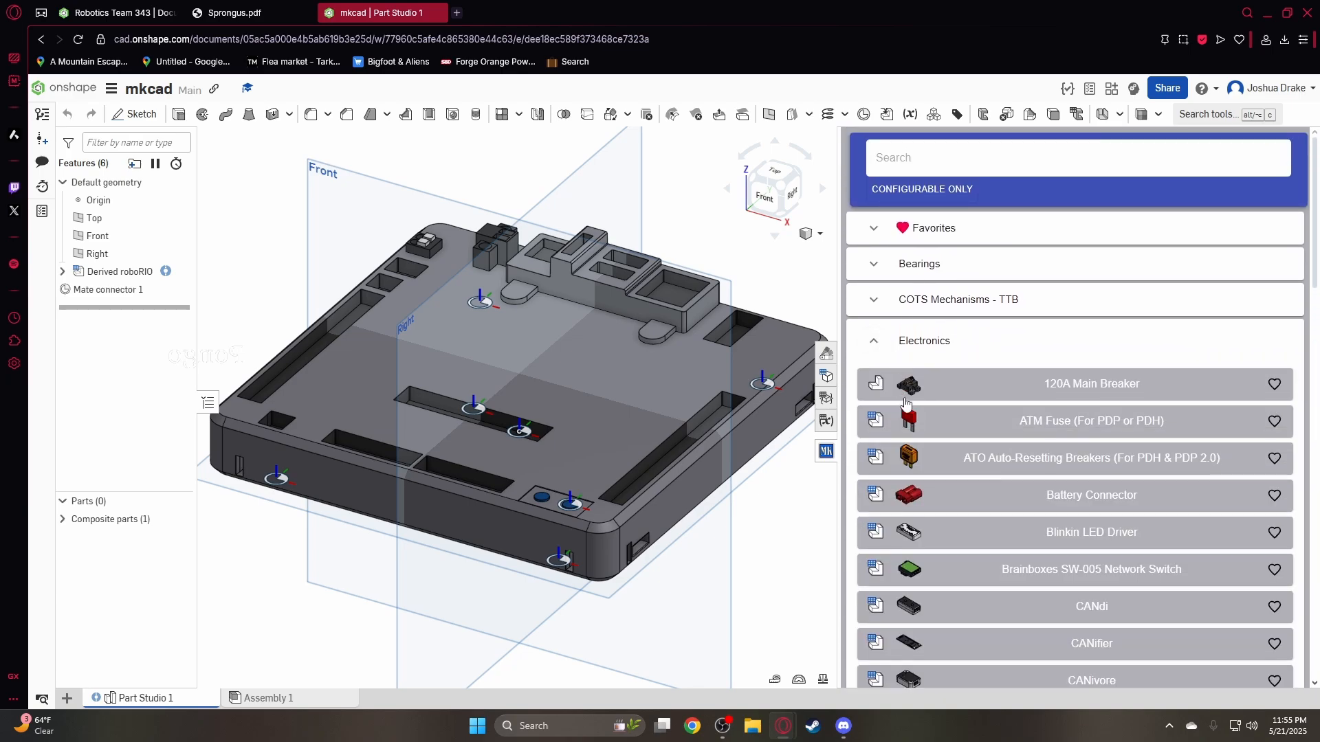
scroll(956, 481, down, 2)
scroll(962, 509, down, 4)
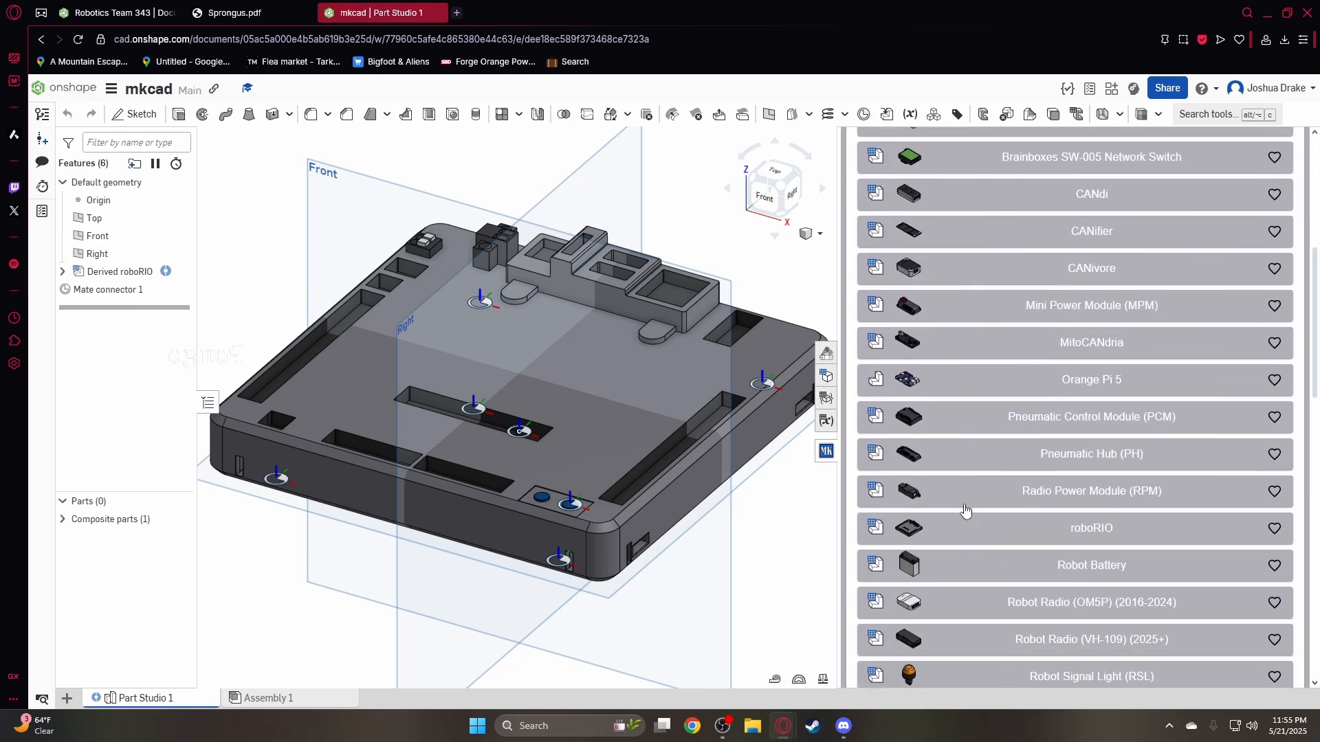
scroll(966, 511, down, 1)
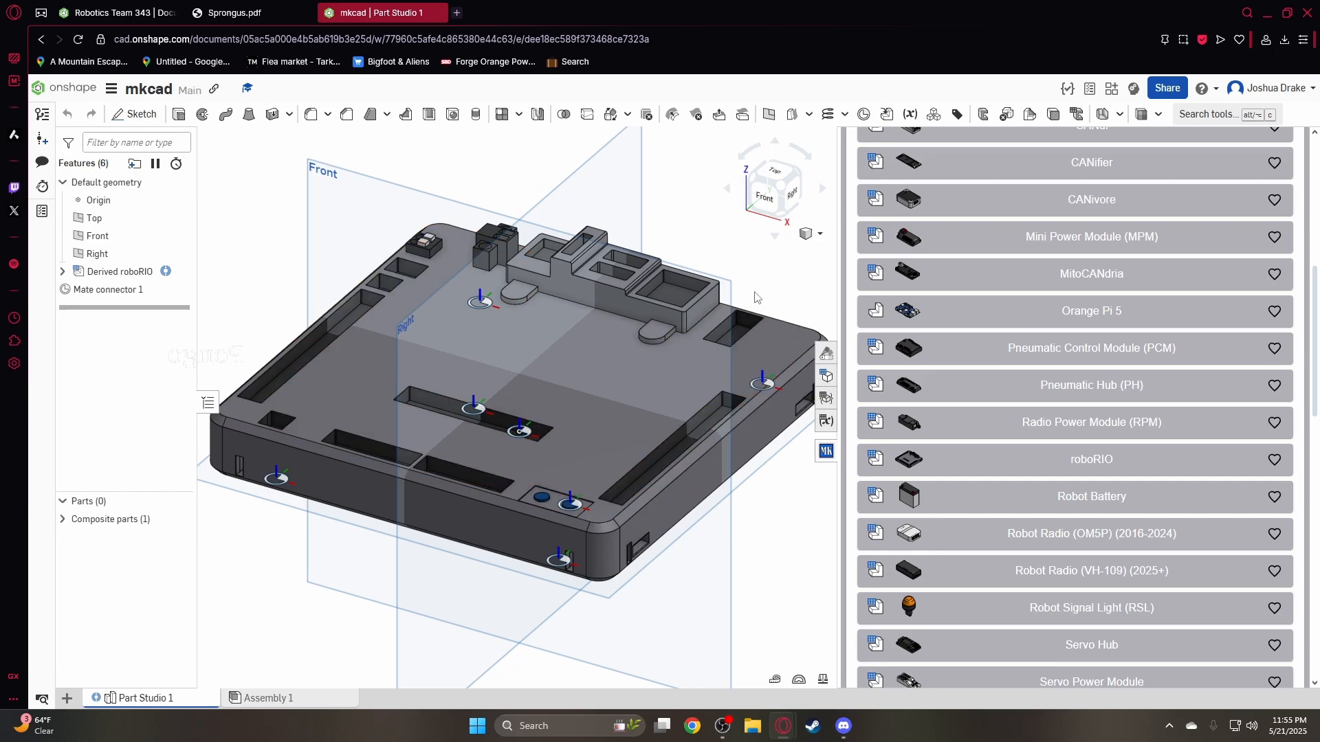
mouse_move(766, 269)
middle_down()
mouse_move(724, 258)
mouse_move(743, 271)
middle_up()
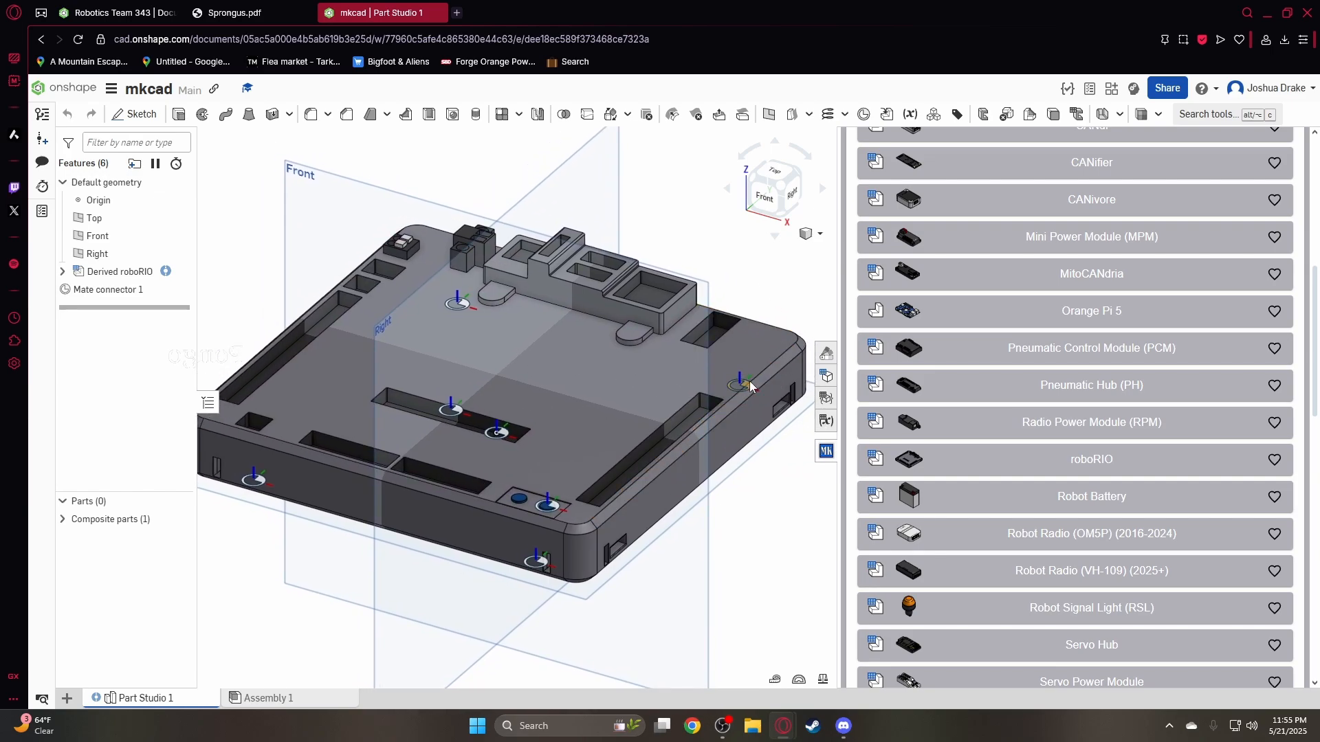